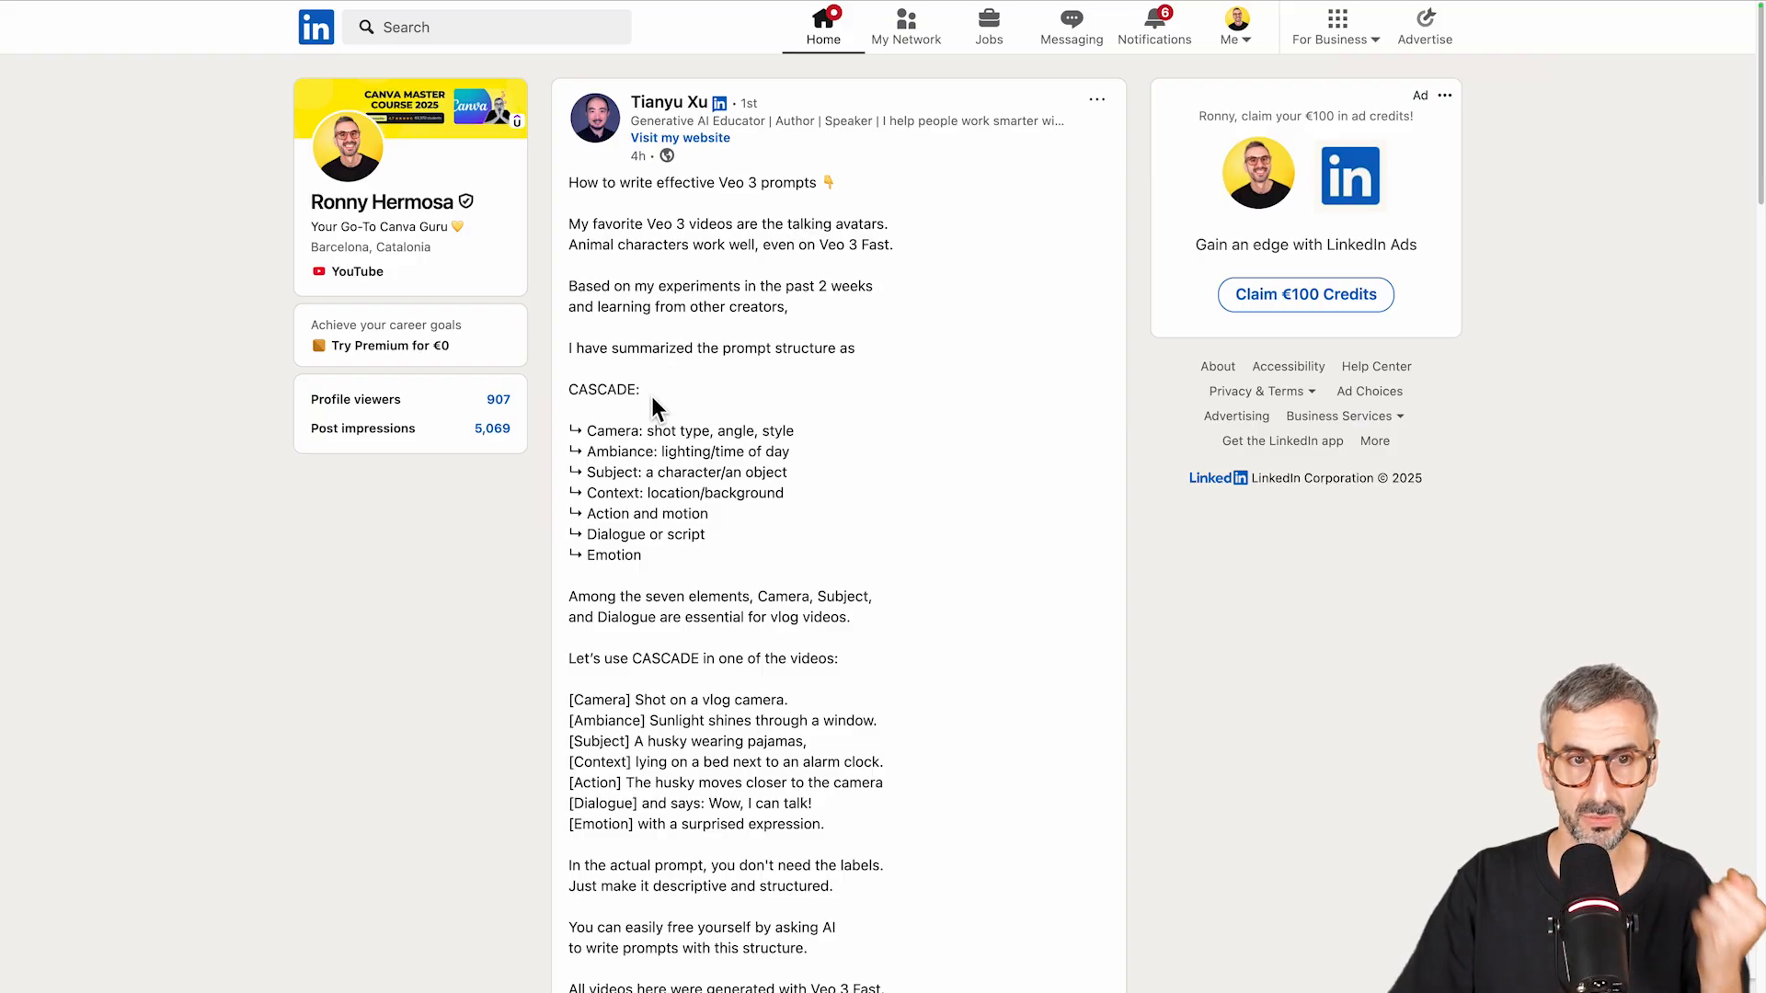
Examine the LinkedIn post on Veo 3 prompts, reading the seven CASCADE elements and the labelled husky example.
{"action": "left_click_drag", "start_coordinate": [568, 390], "coordinate": [800, 626]}
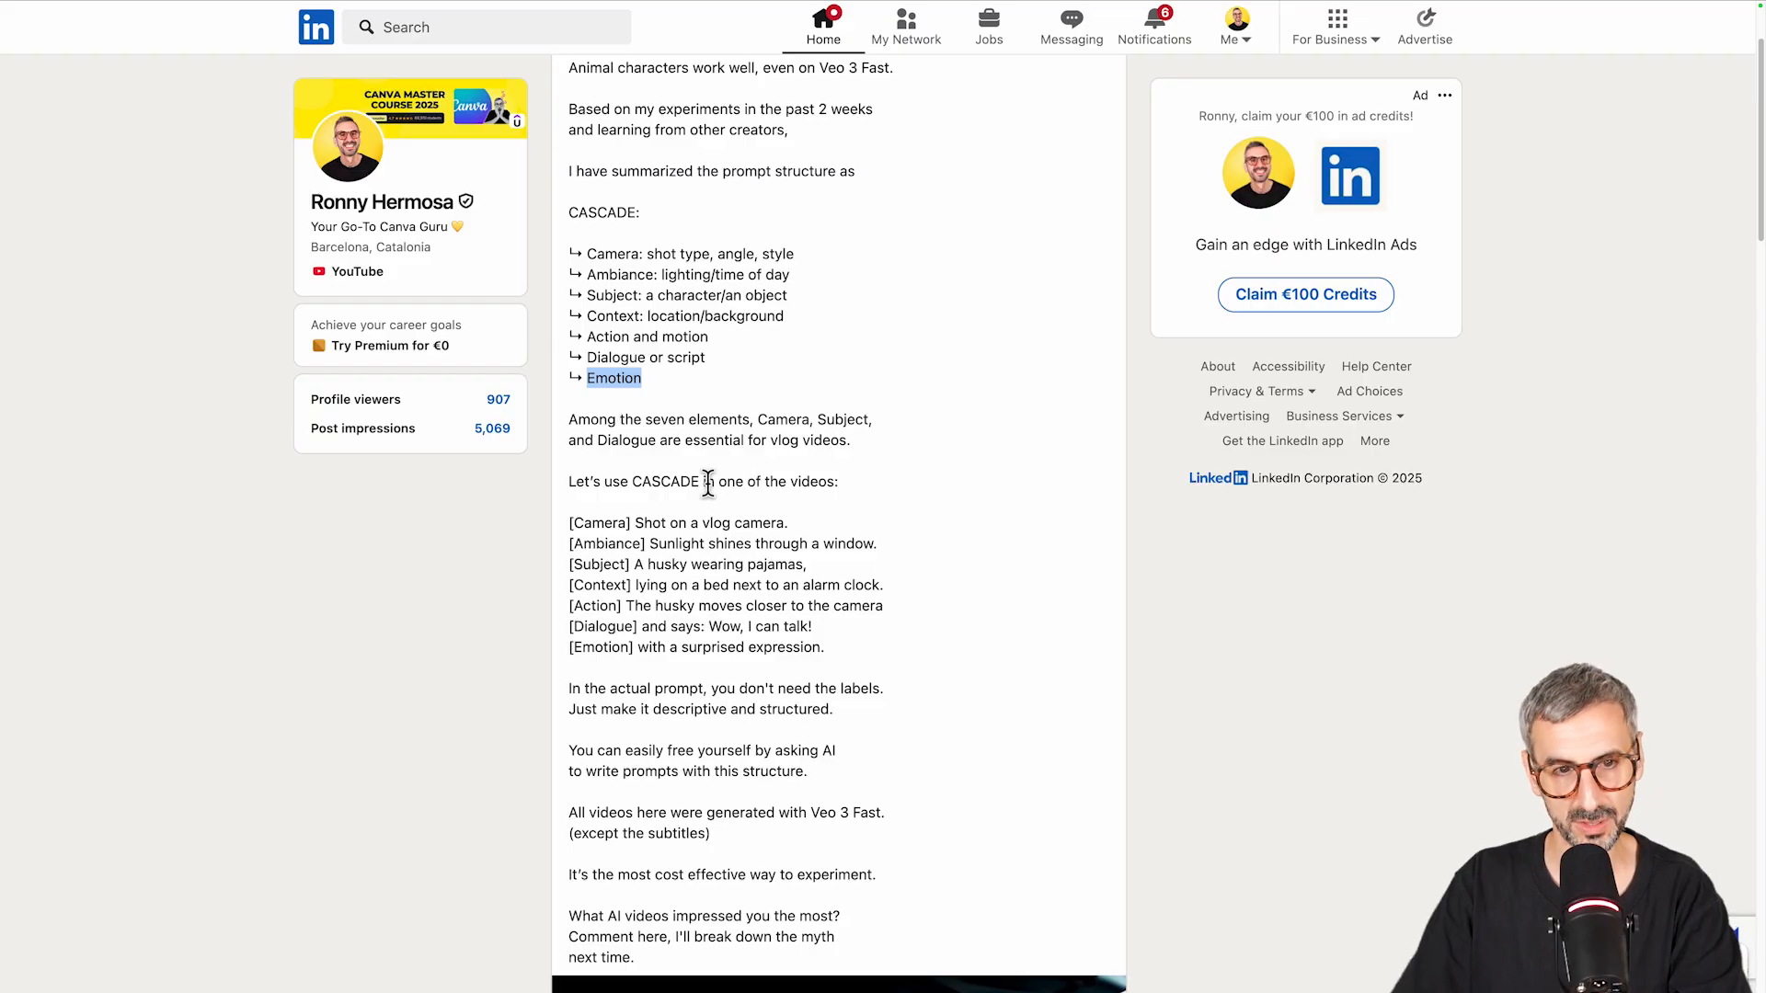
{"action": "left_click_drag", "start_coordinate": [570, 485], "coordinate": [857, 655]}
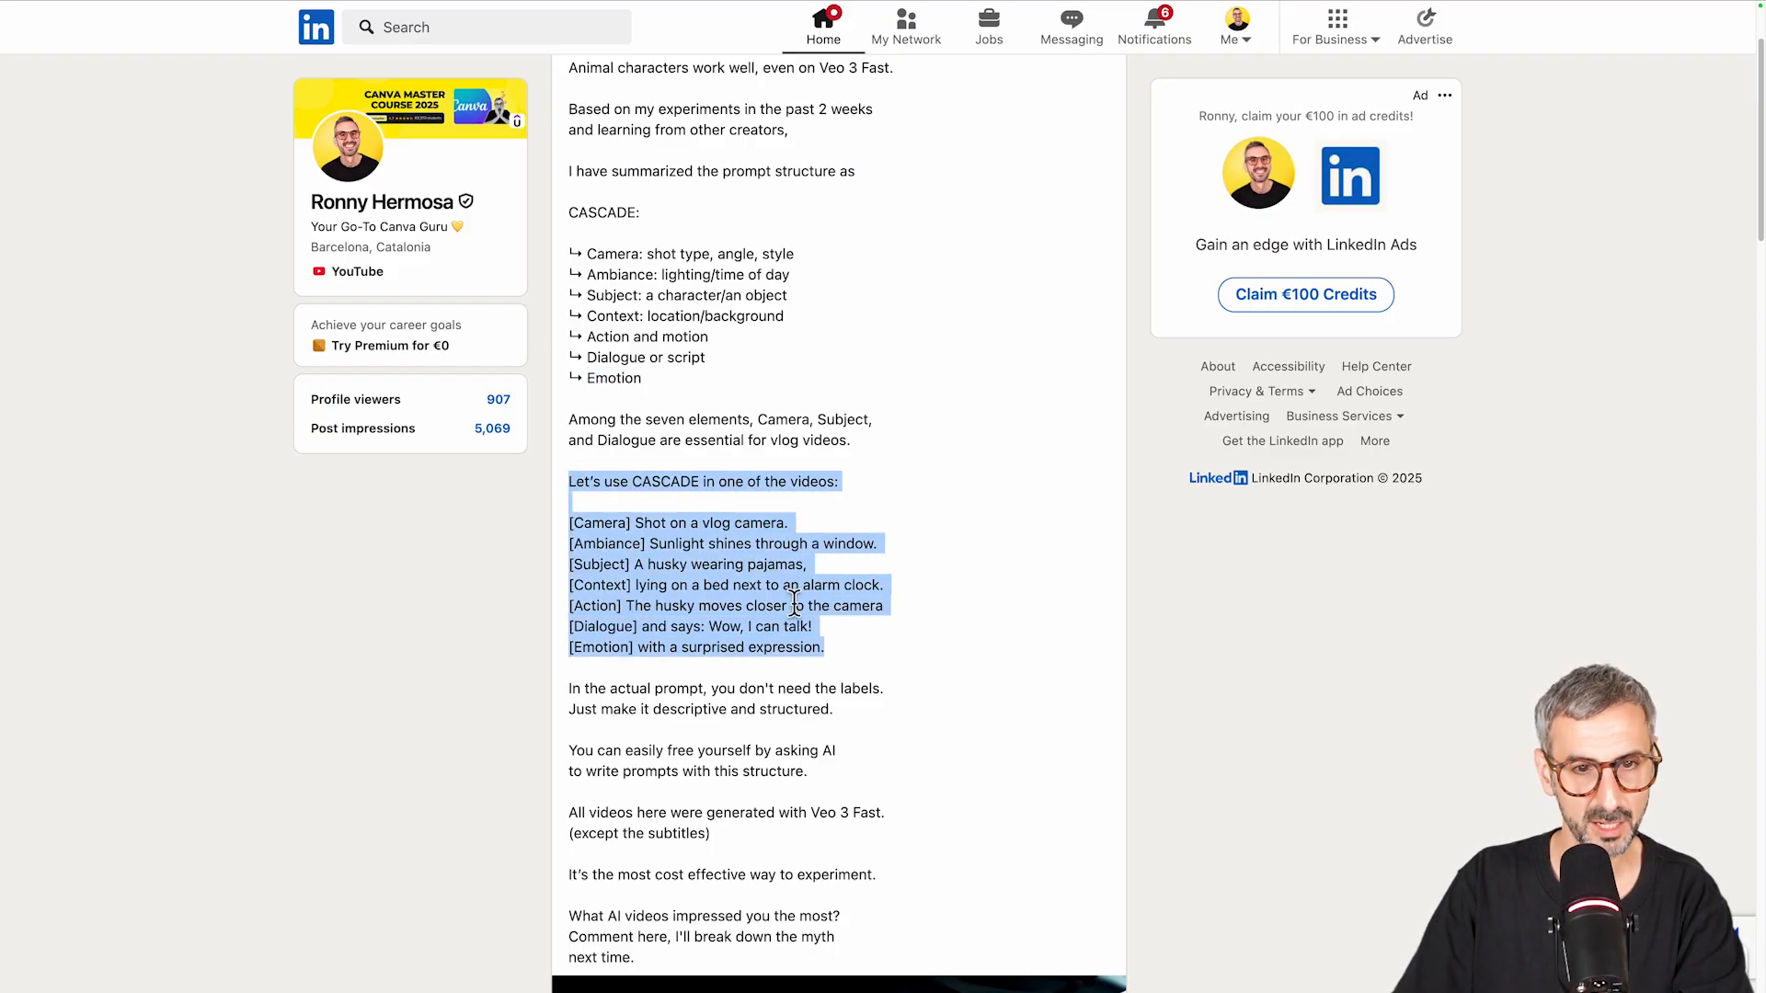
{"action": "scroll", "coordinate": [763, 537], "scroll_direction": "down", "scroll_amount": 3}
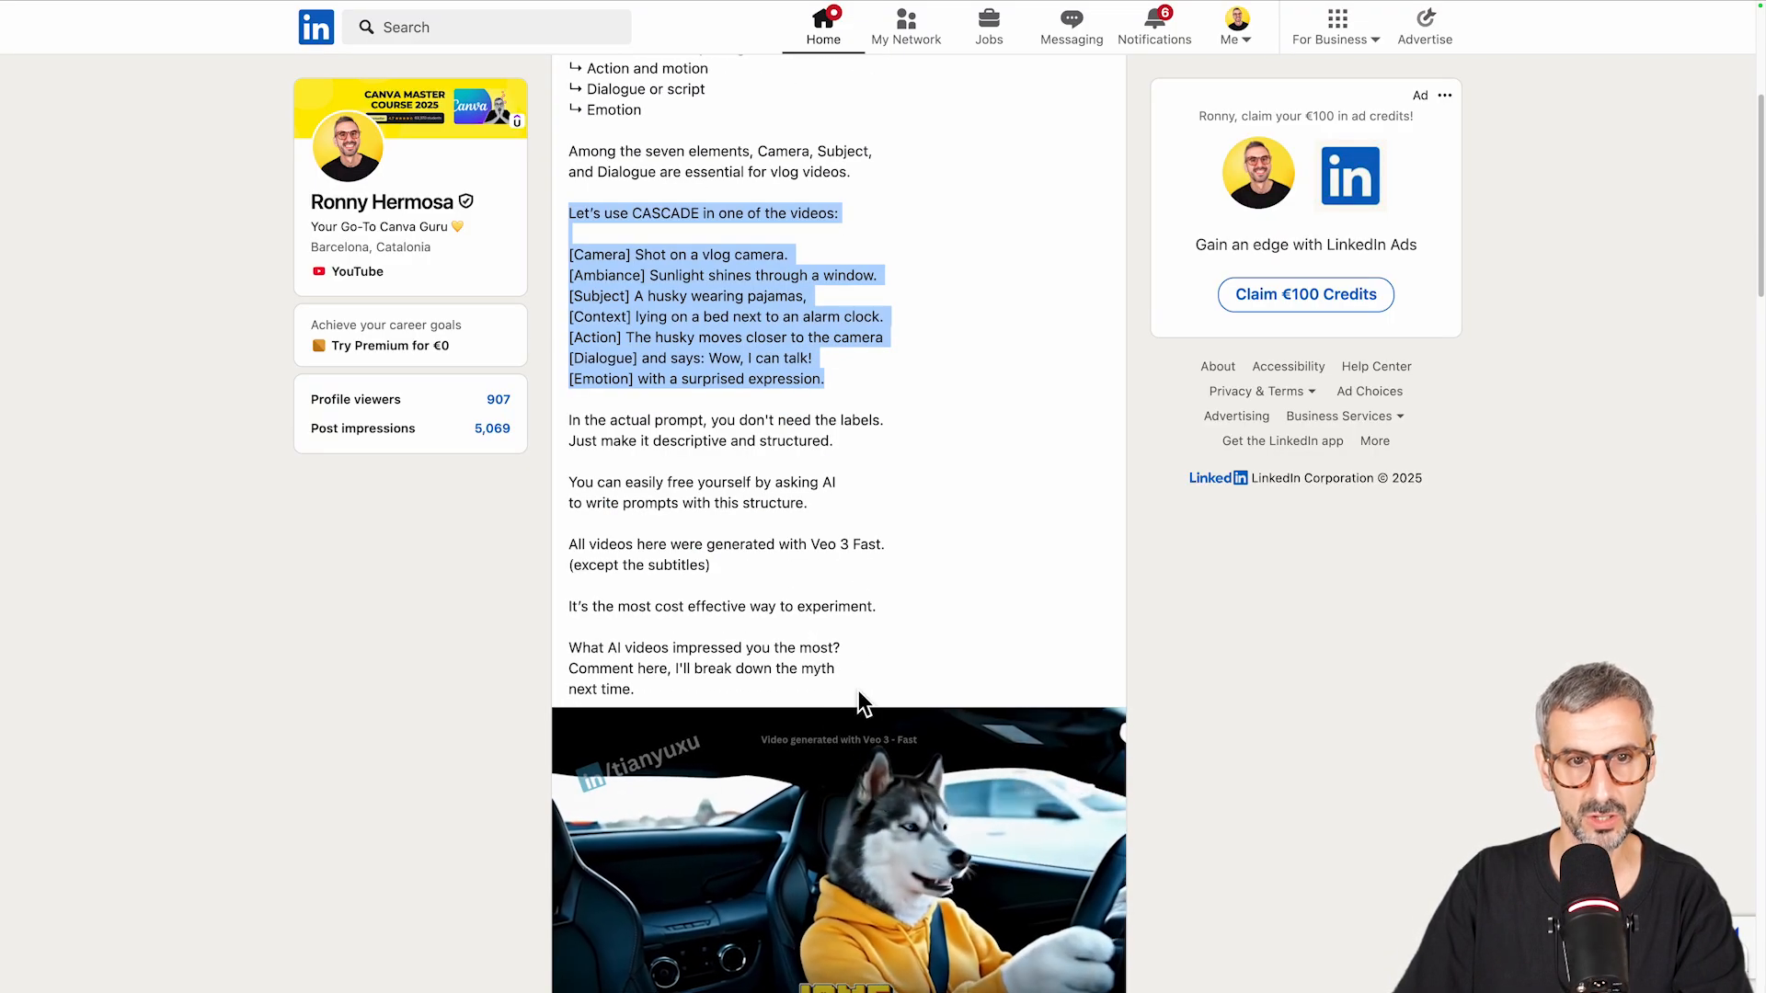
{"action": "left_click", "coordinate": [827, 397]}
{"action": "scroll", "coordinate": [814, 393], "scroll_direction": "up", "scroll_amount": 5}
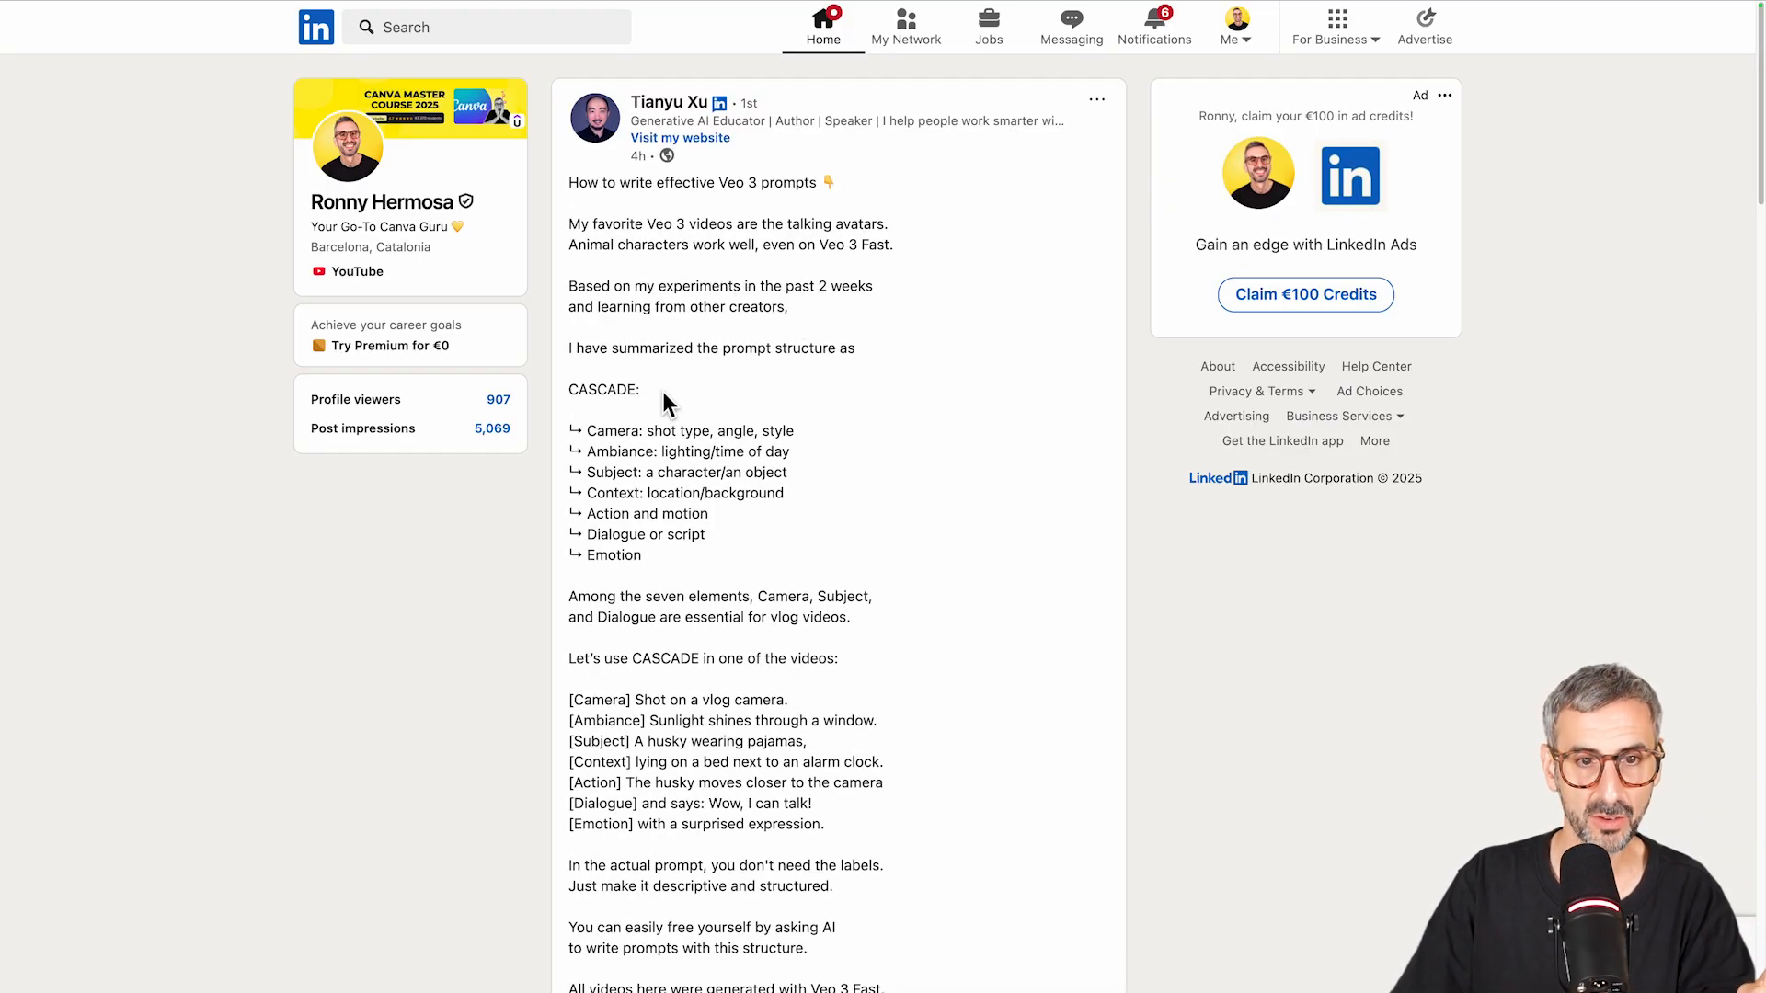
{"action": "left_click_drag", "start_coordinate": [561, 391], "coordinate": [890, 821]}
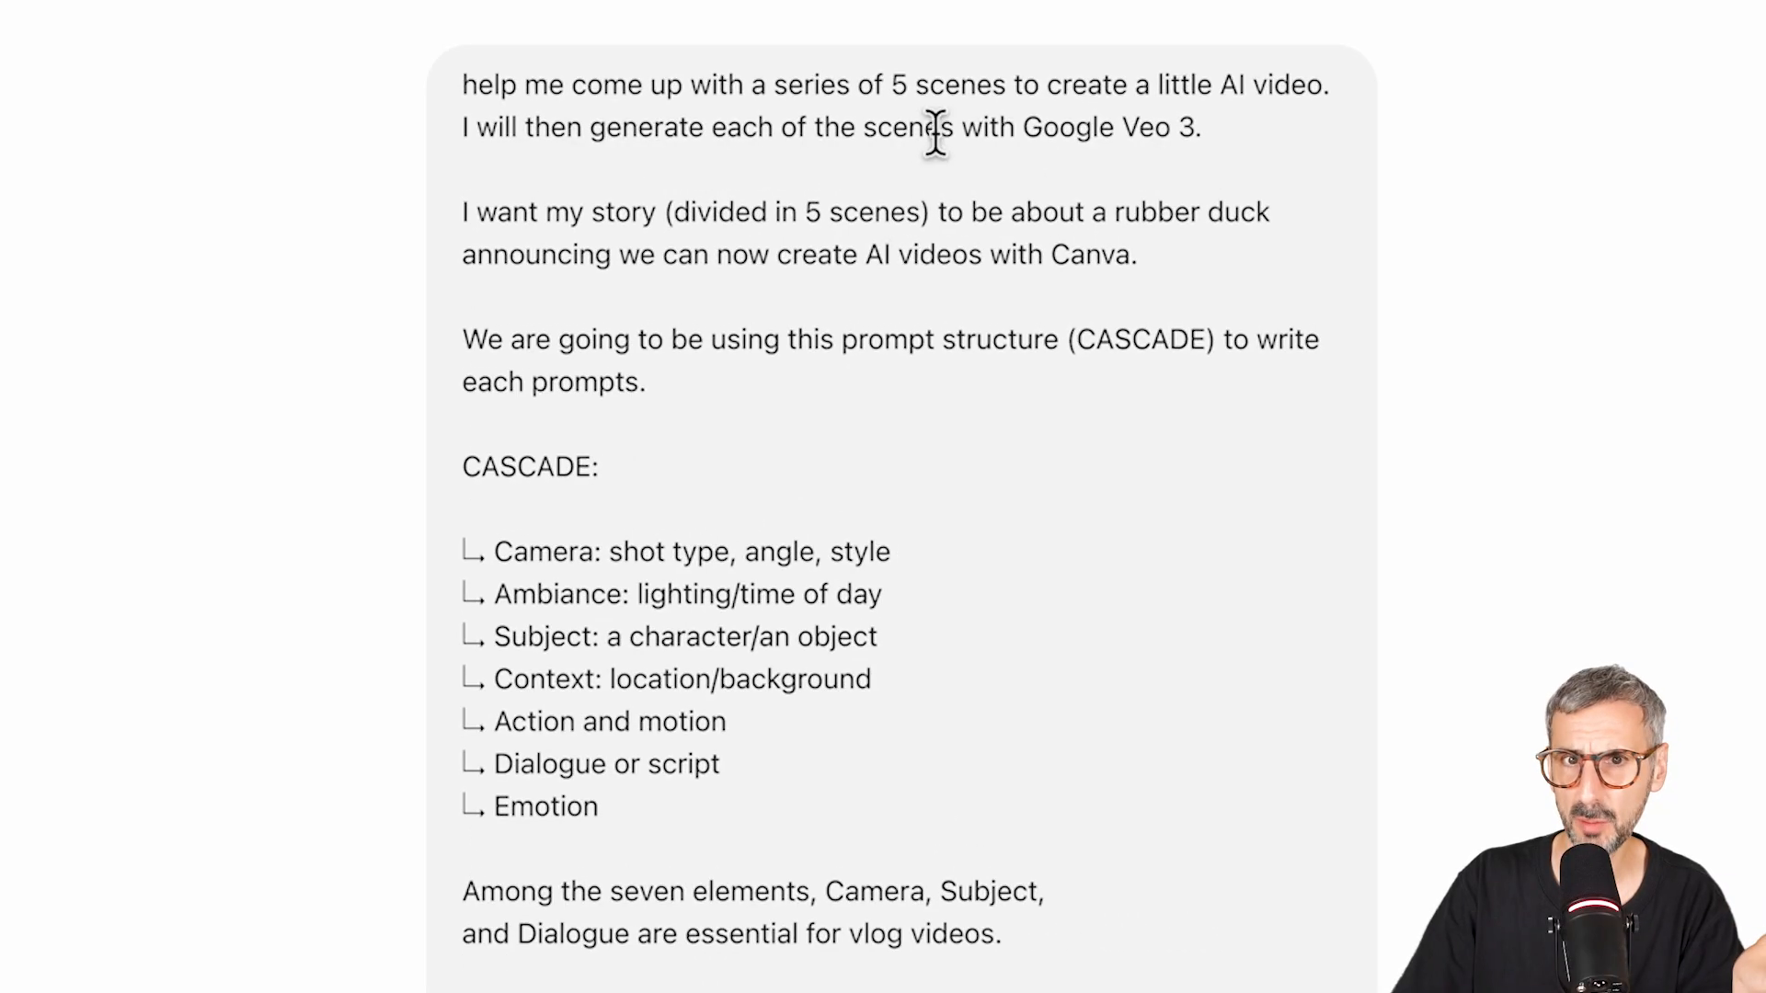
In ChatGPT, review the request for 5 rubber duck scenes for Google Veo 3, including its CASCADE structure and example prompt.
{"action": "left_click_drag", "start_coordinate": [890, 85], "coordinate": [1012, 85]}
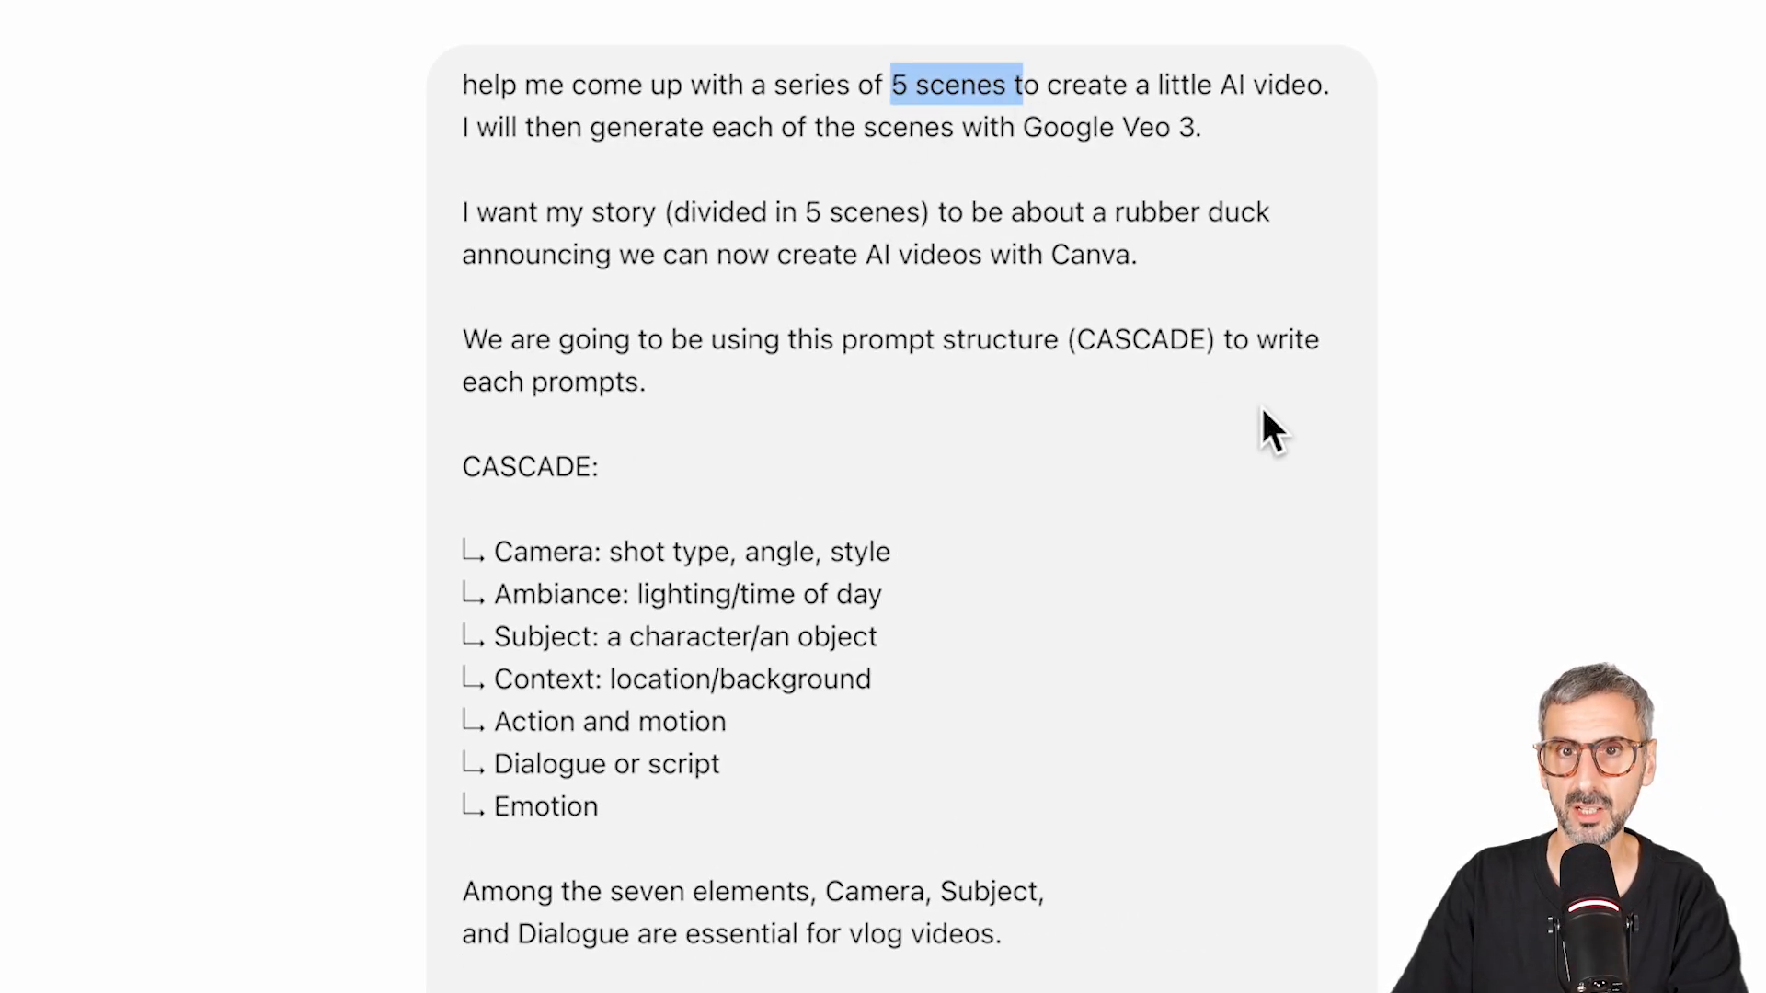
{"action": "left_click", "coordinate": [1604, 431]}
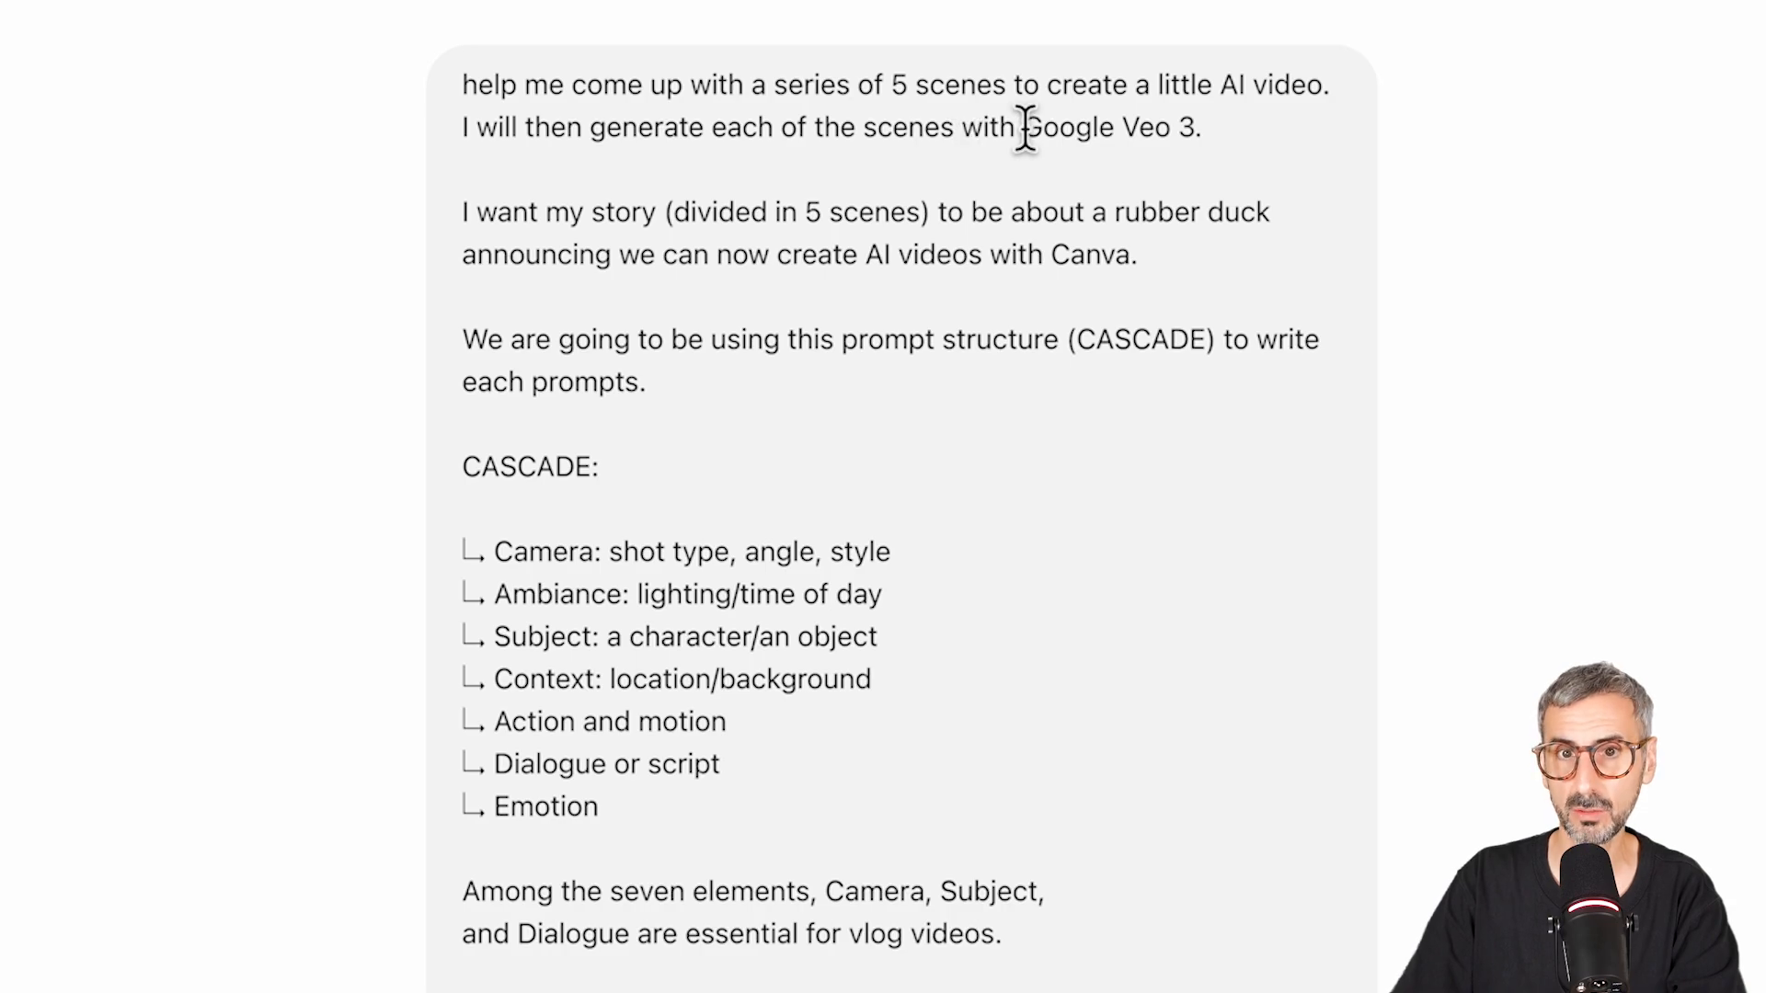
{"action": "left_click_drag", "start_coordinate": [1023, 127], "coordinate": [1227, 162]}
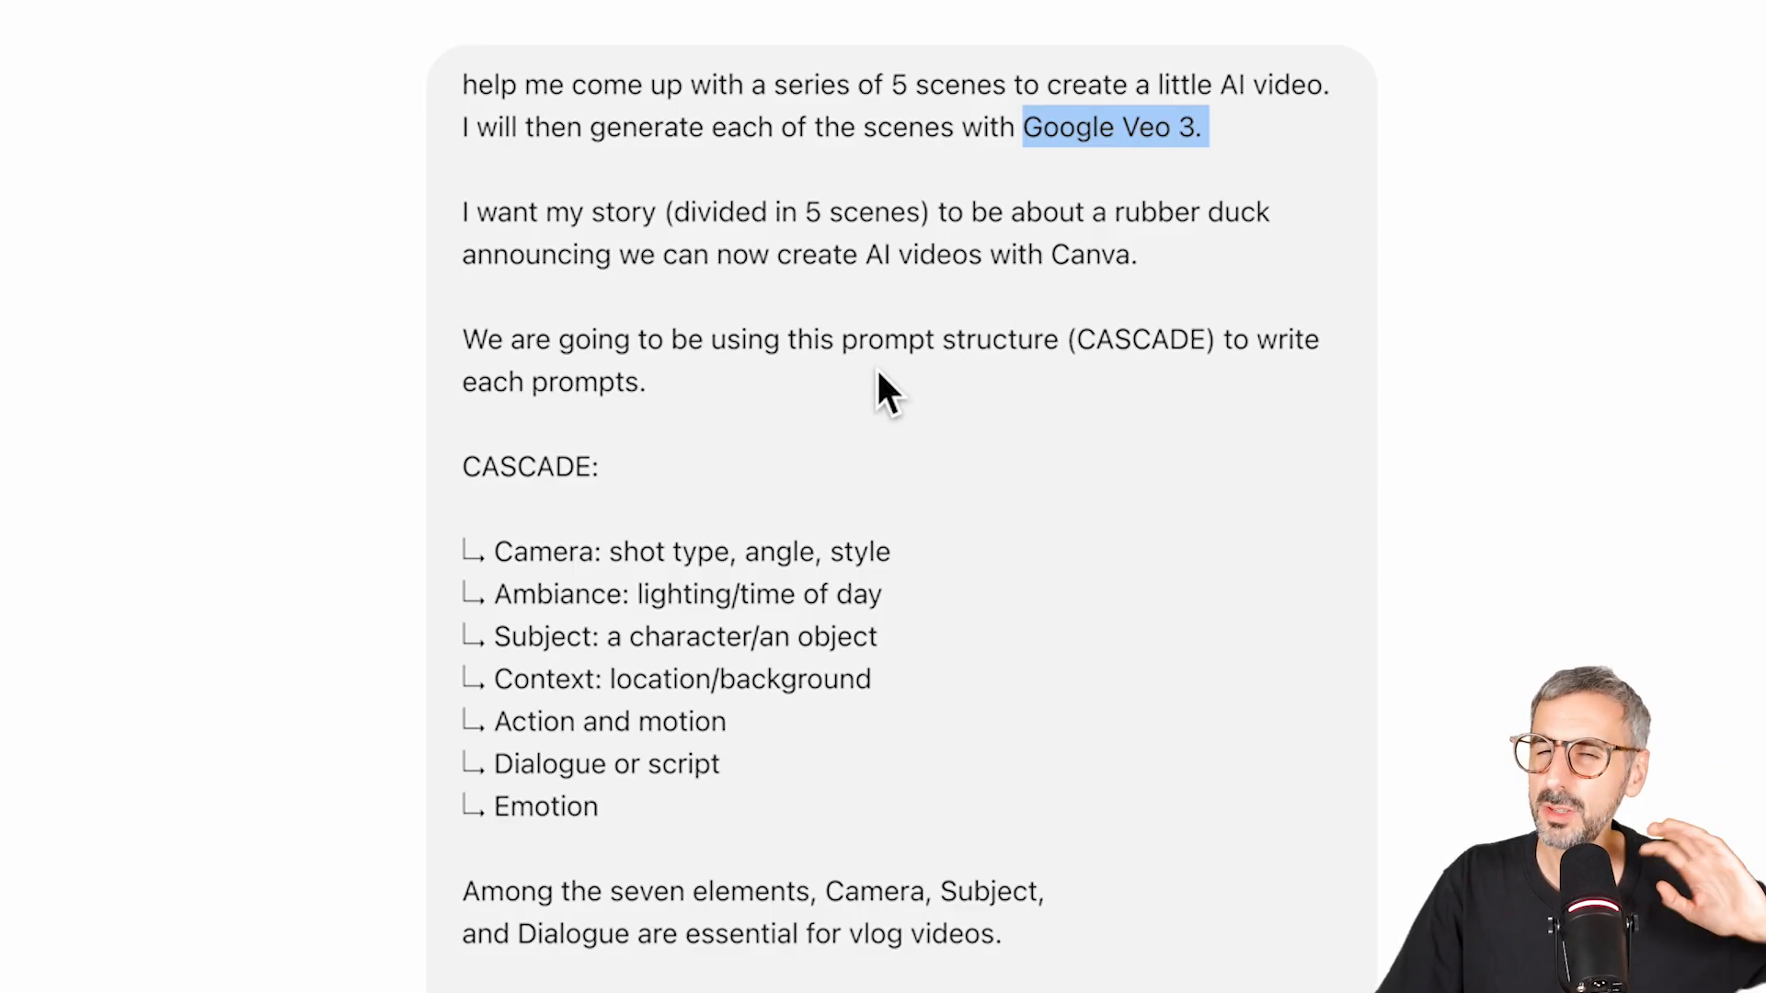
{"action": "left_click_drag", "start_coordinate": [1113, 340], "coordinate": [1189, 341]}
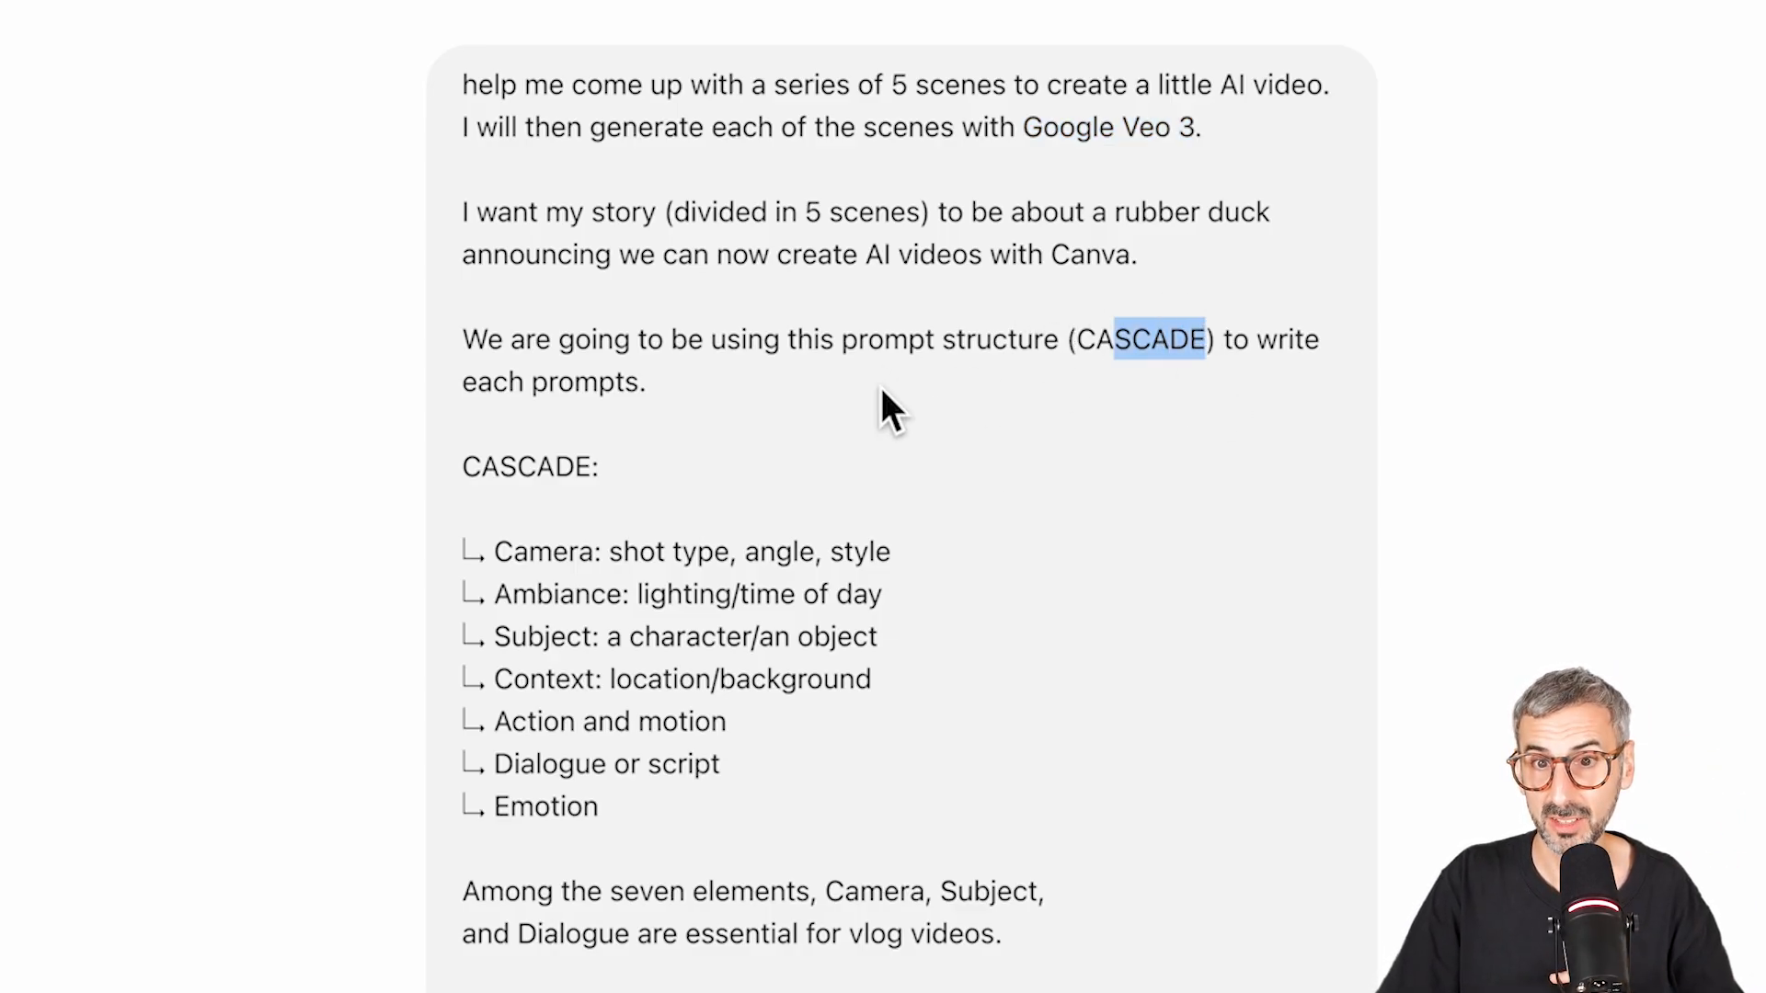
{"action": "scroll", "coordinate": [644, 460], "scroll_direction": "down", "scroll_amount": 3}
{"action": "left_click_drag", "start_coordinate": [465, 355], "coordinate": [1005, 748]}
{"action": "scroll", "coordinate": [993, 644], "scroll_direction": "down", "scroll_amount": 3}
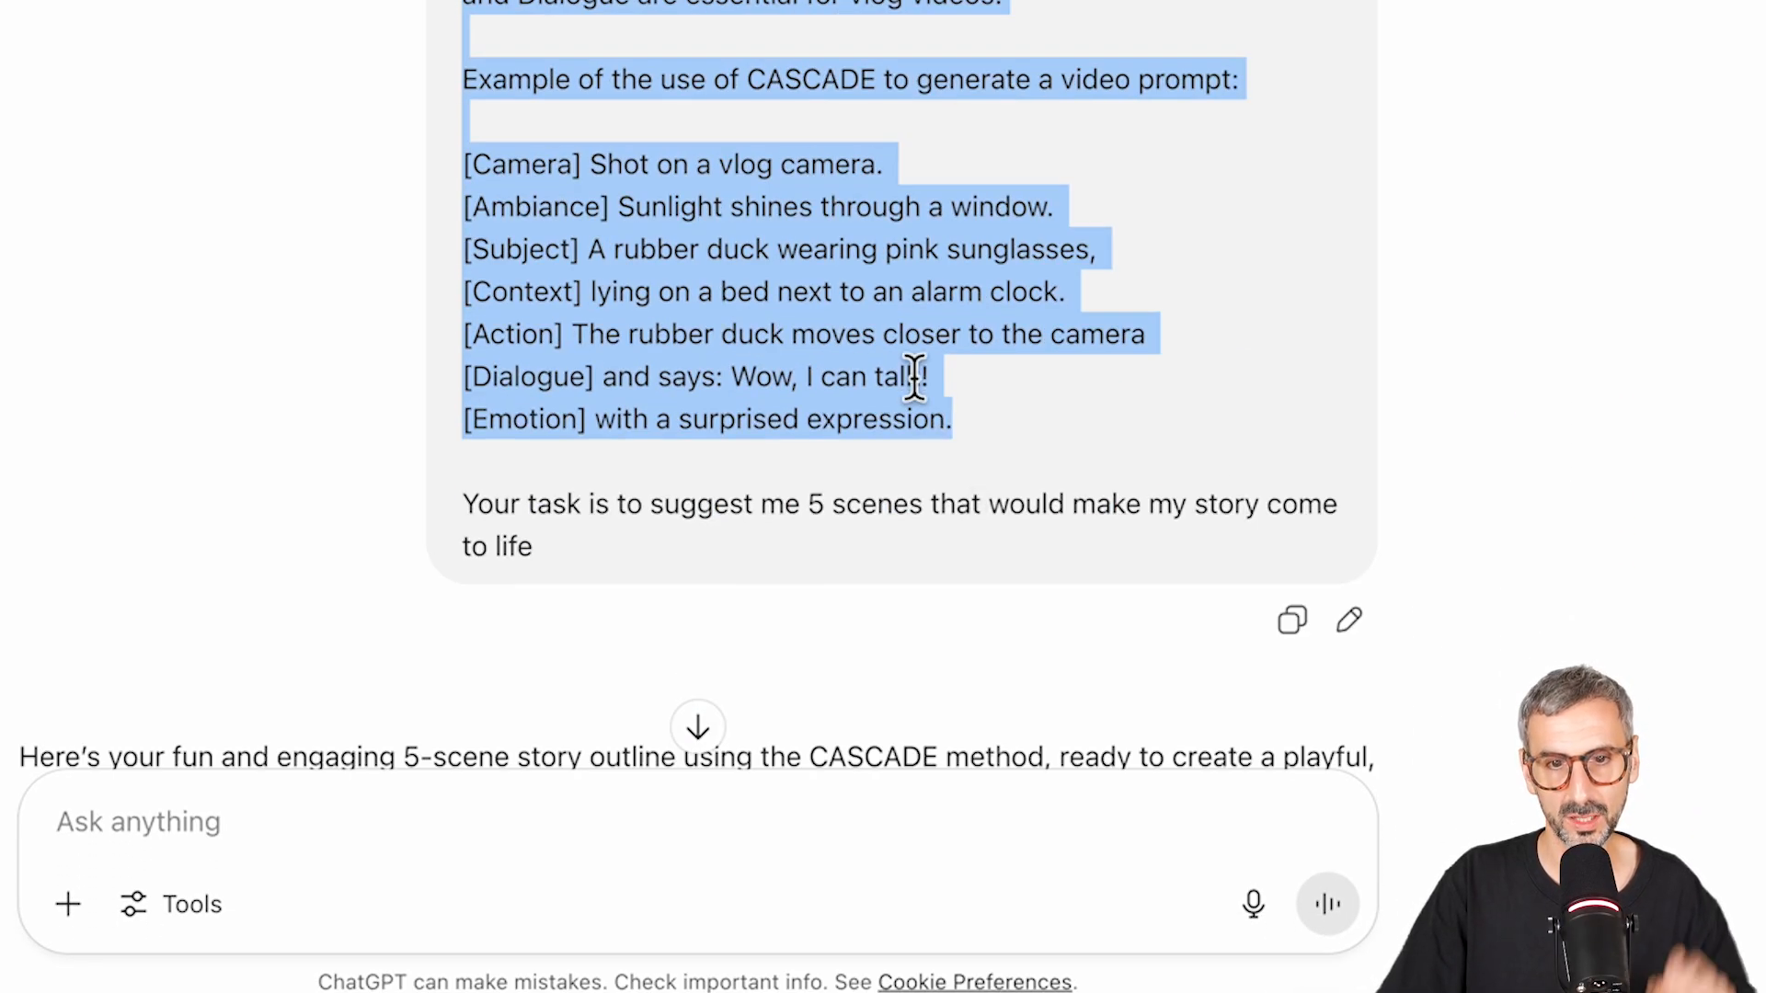
{"action": "left_click", "coordinate": [694, 315]}
{"action": "scroll", "coordinate": [694, 316], "scroll_direction": "up", "scroll_amount": 6}
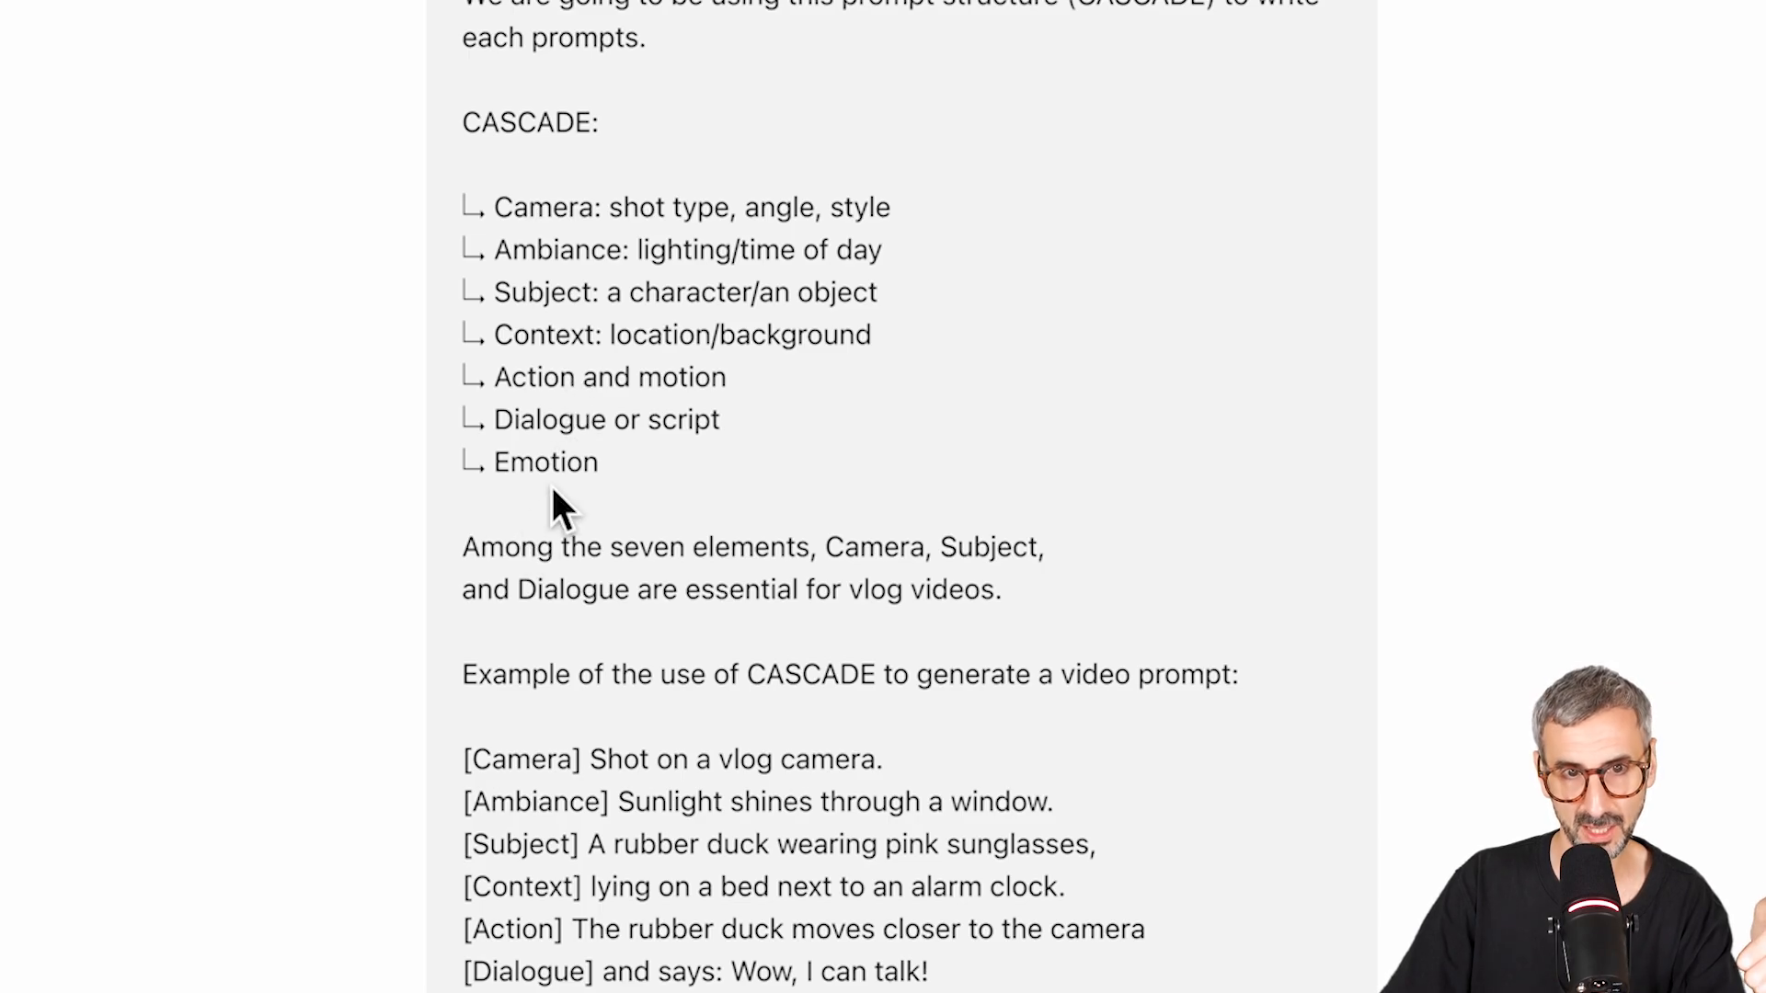
{"action": "scroll", "coordinate": [469, 674], "scroll_direction": "down", "scroll_amount": 3}
{"action": "scroll", "coordinate": [612, 764], "scroll_direction": "down", "scroll_amount": 5}
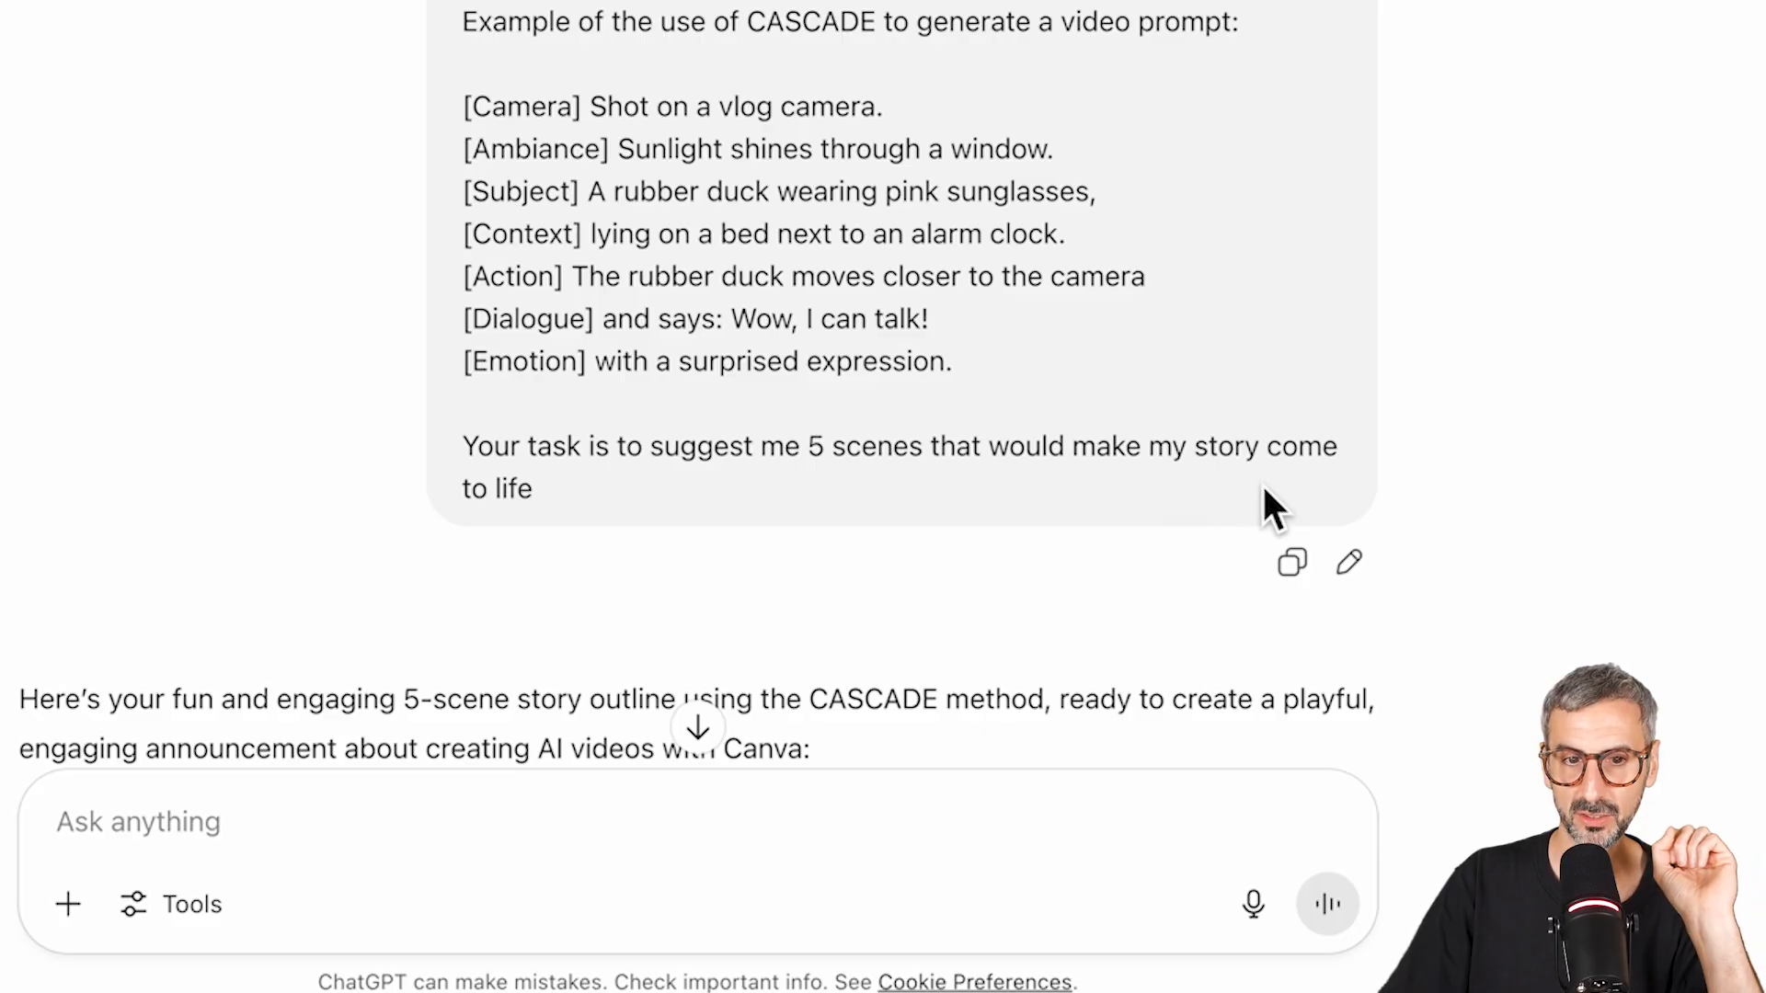
Read through the five-scene story outline in the reply and the follow-up edit requests down to the Rubber Duck Ai Story document.
{"action": "scroll", "coordinate": [1010, 588], "scroll_direction": "down", "scroll_amount": 3}
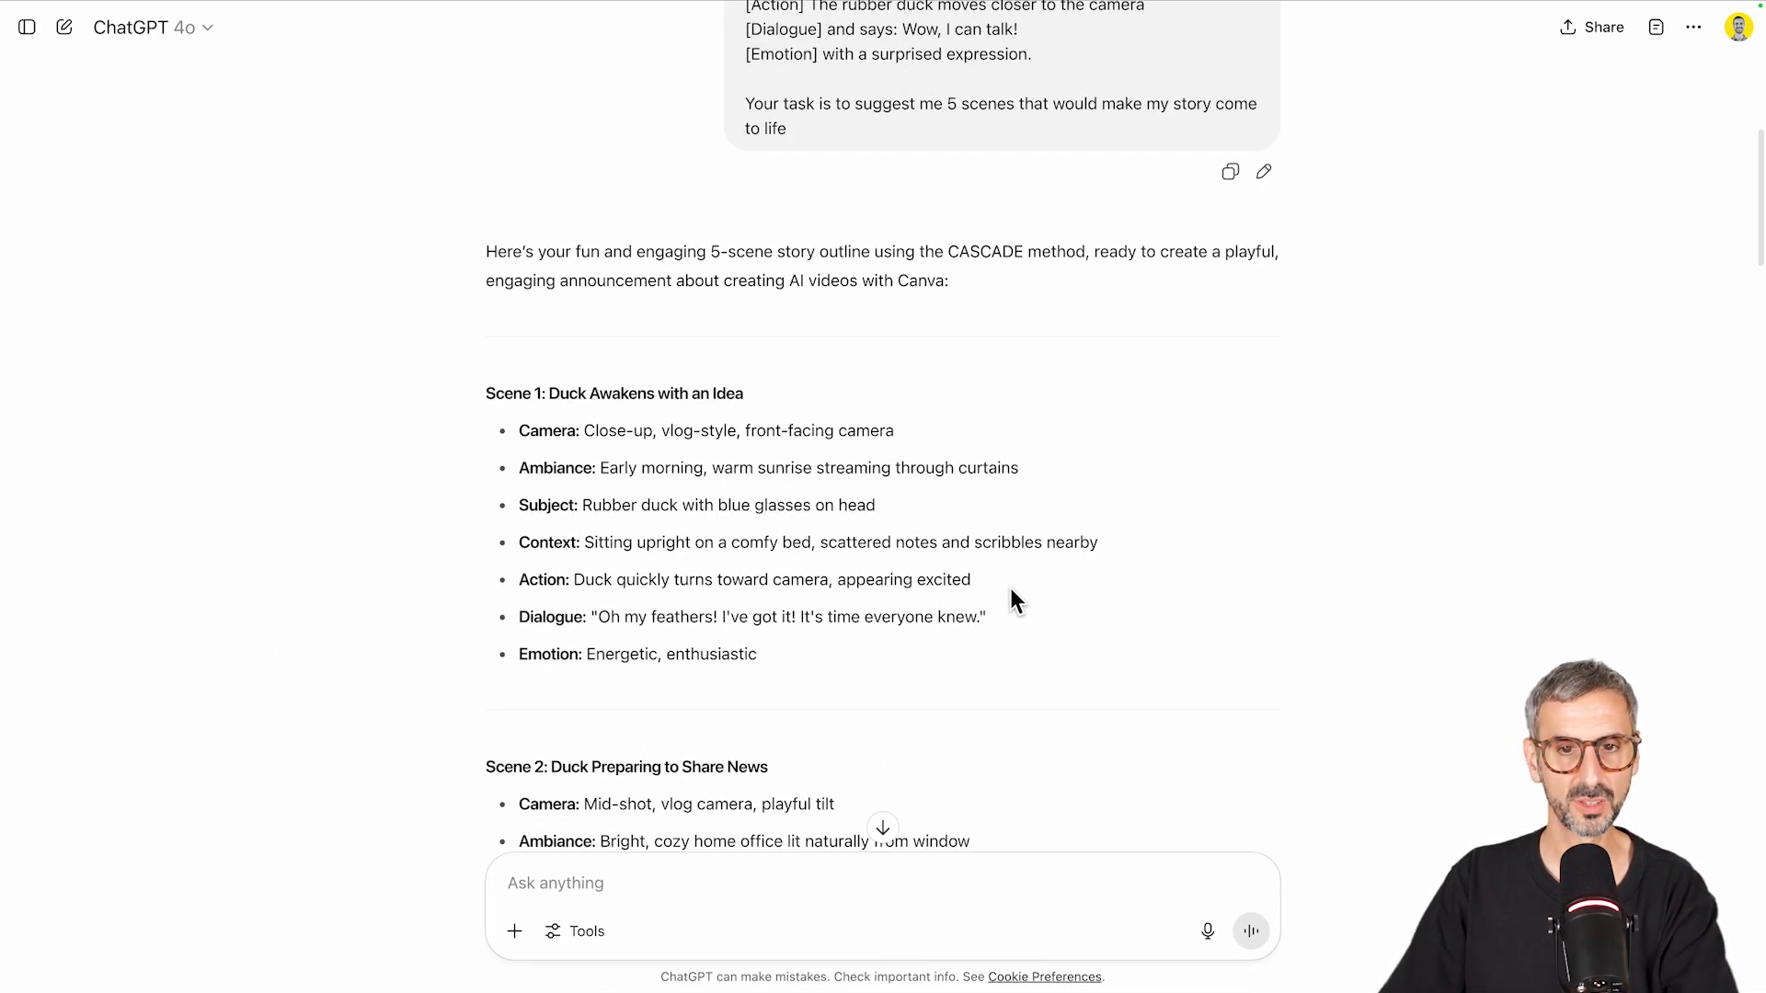
{"action": "scroll", "coordinate": [708, 391], "scroll_direction": "down", "scroll_amount": 2}
{"action": "left_click_drag", "start_coordinate": [488, 209], "coordinate": [543, 217]}
{"action": "scroll", "coordinate": [524, 512], "scroll_direction": "down", "scroll_amount": 3}
{"action": "left_click_drag", "start_coordinate": [462, 405], "coordinate": [601, 402]}
{"action": "scroll", "coordinate": [566, 514], "scroll_direction": "down", "scroll_amount": 15}
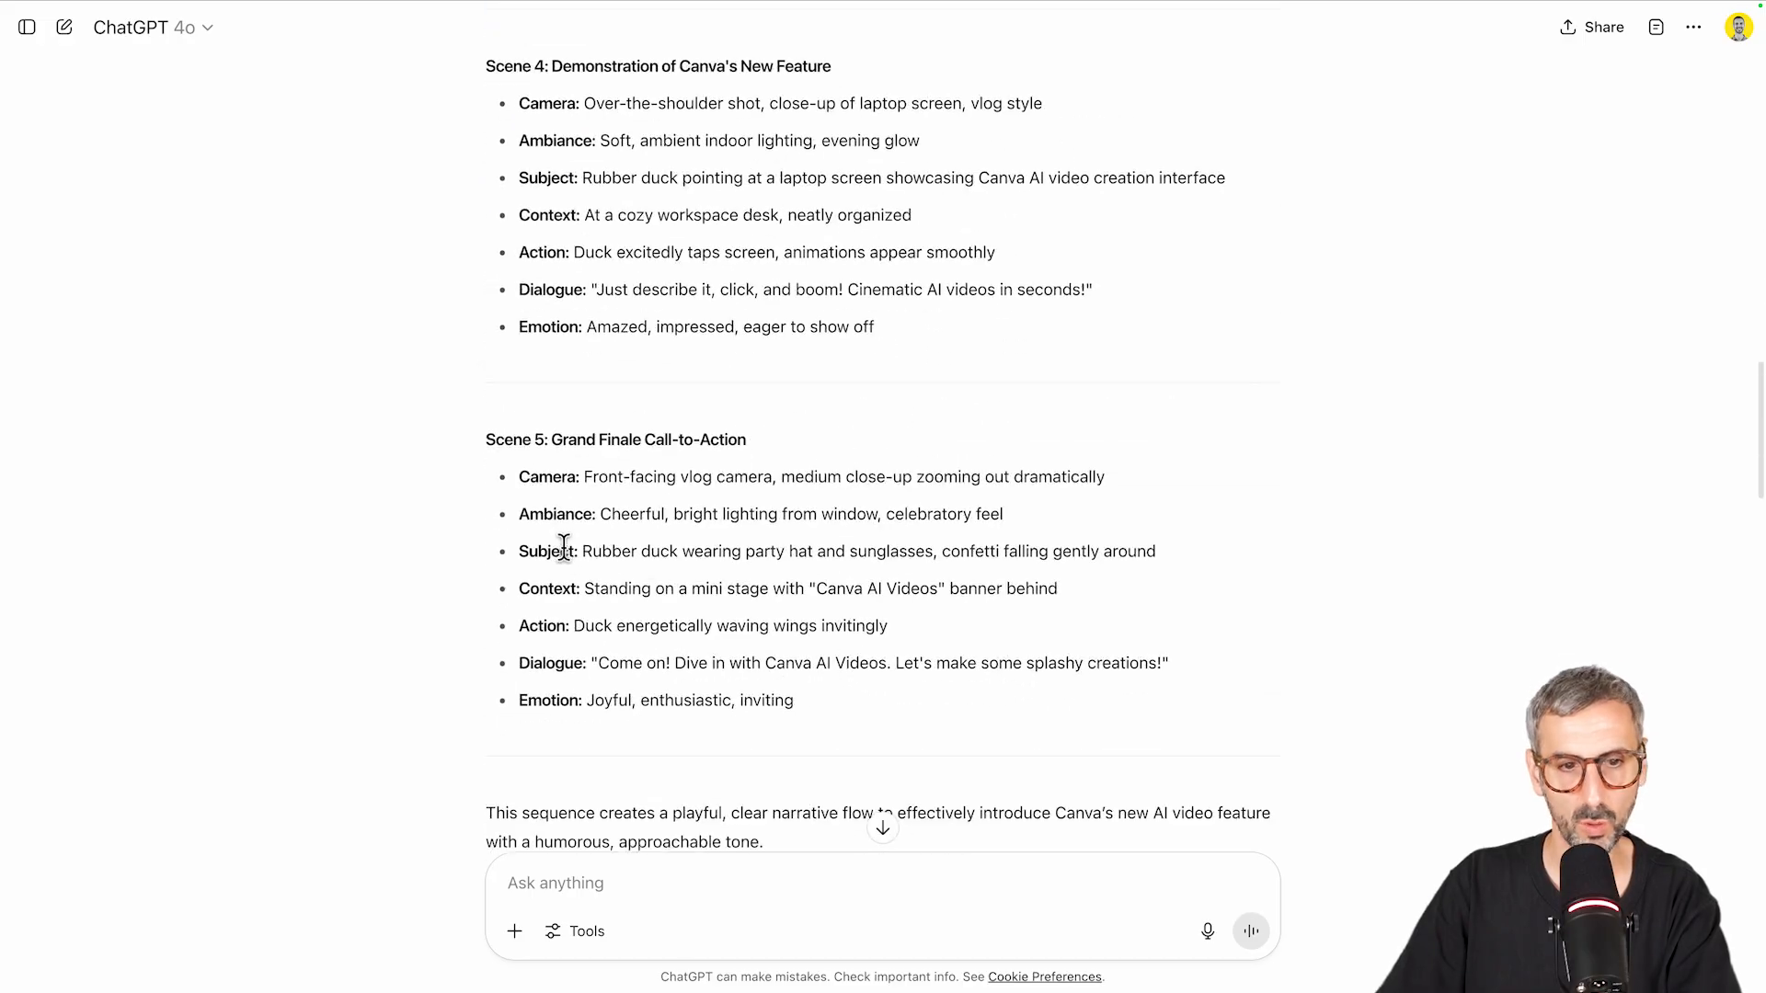
{"action": "scroll", "coordinate": [593, 513], "scroll_direction": "down", "scroll_amount": 2}
{"action": "scroll", "coordinate": [603, 496], "scroll_direction": "down", "scroll_amount": 10}
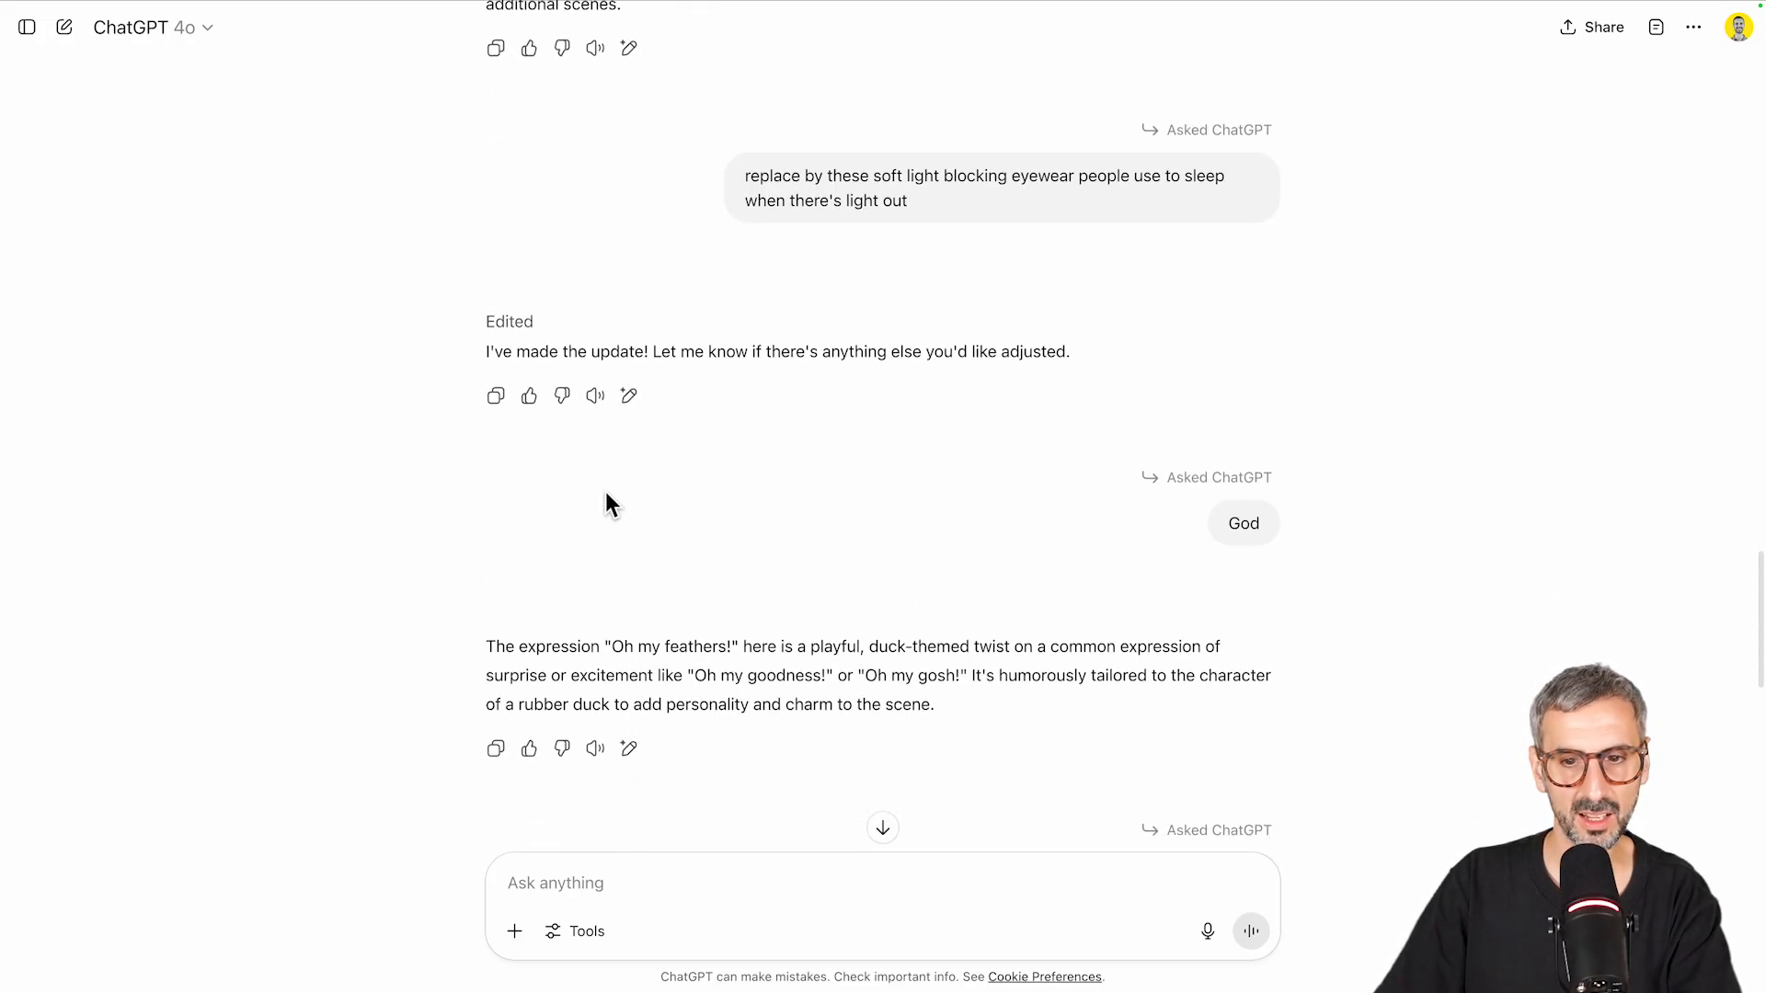
{"action": "scroll", "coordinate": [610, 492], "scroll_direction": "down", "scroll_amount": 6}
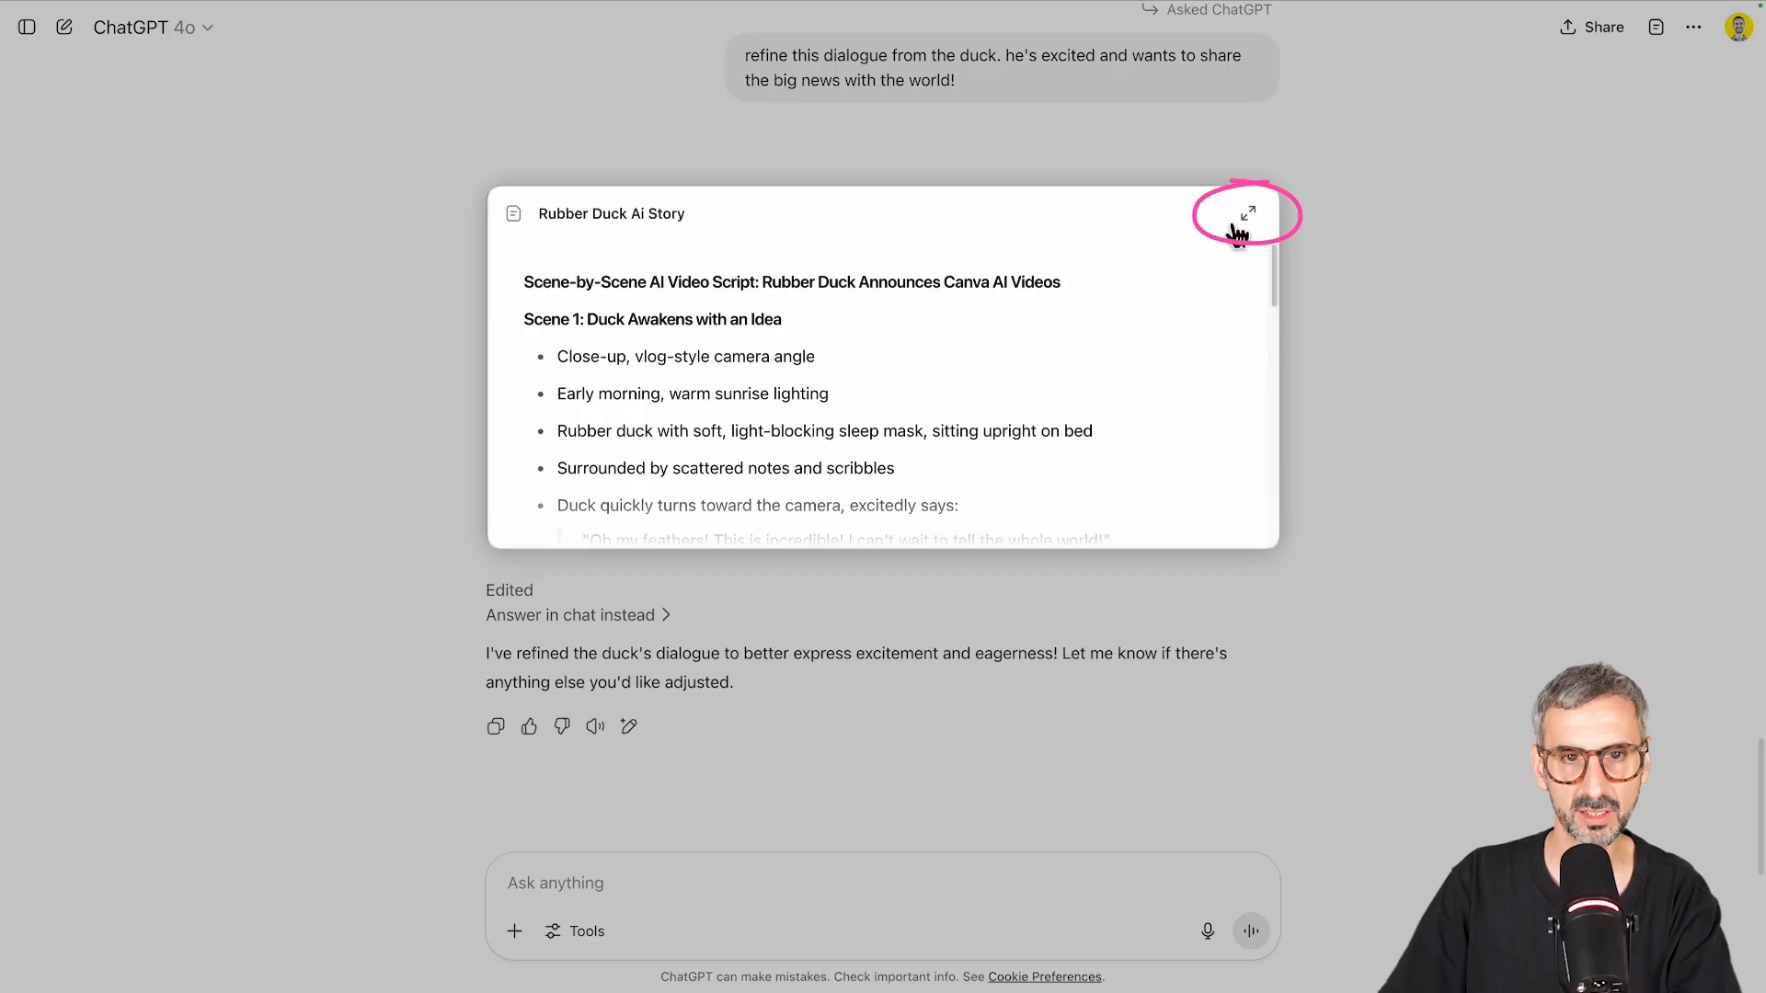
Open the Rubber Duck Ai Story document in the full canvas view and review its five scenes and dialogue lines.
{"action": "left_click", "coordinate": [1235, 225]}
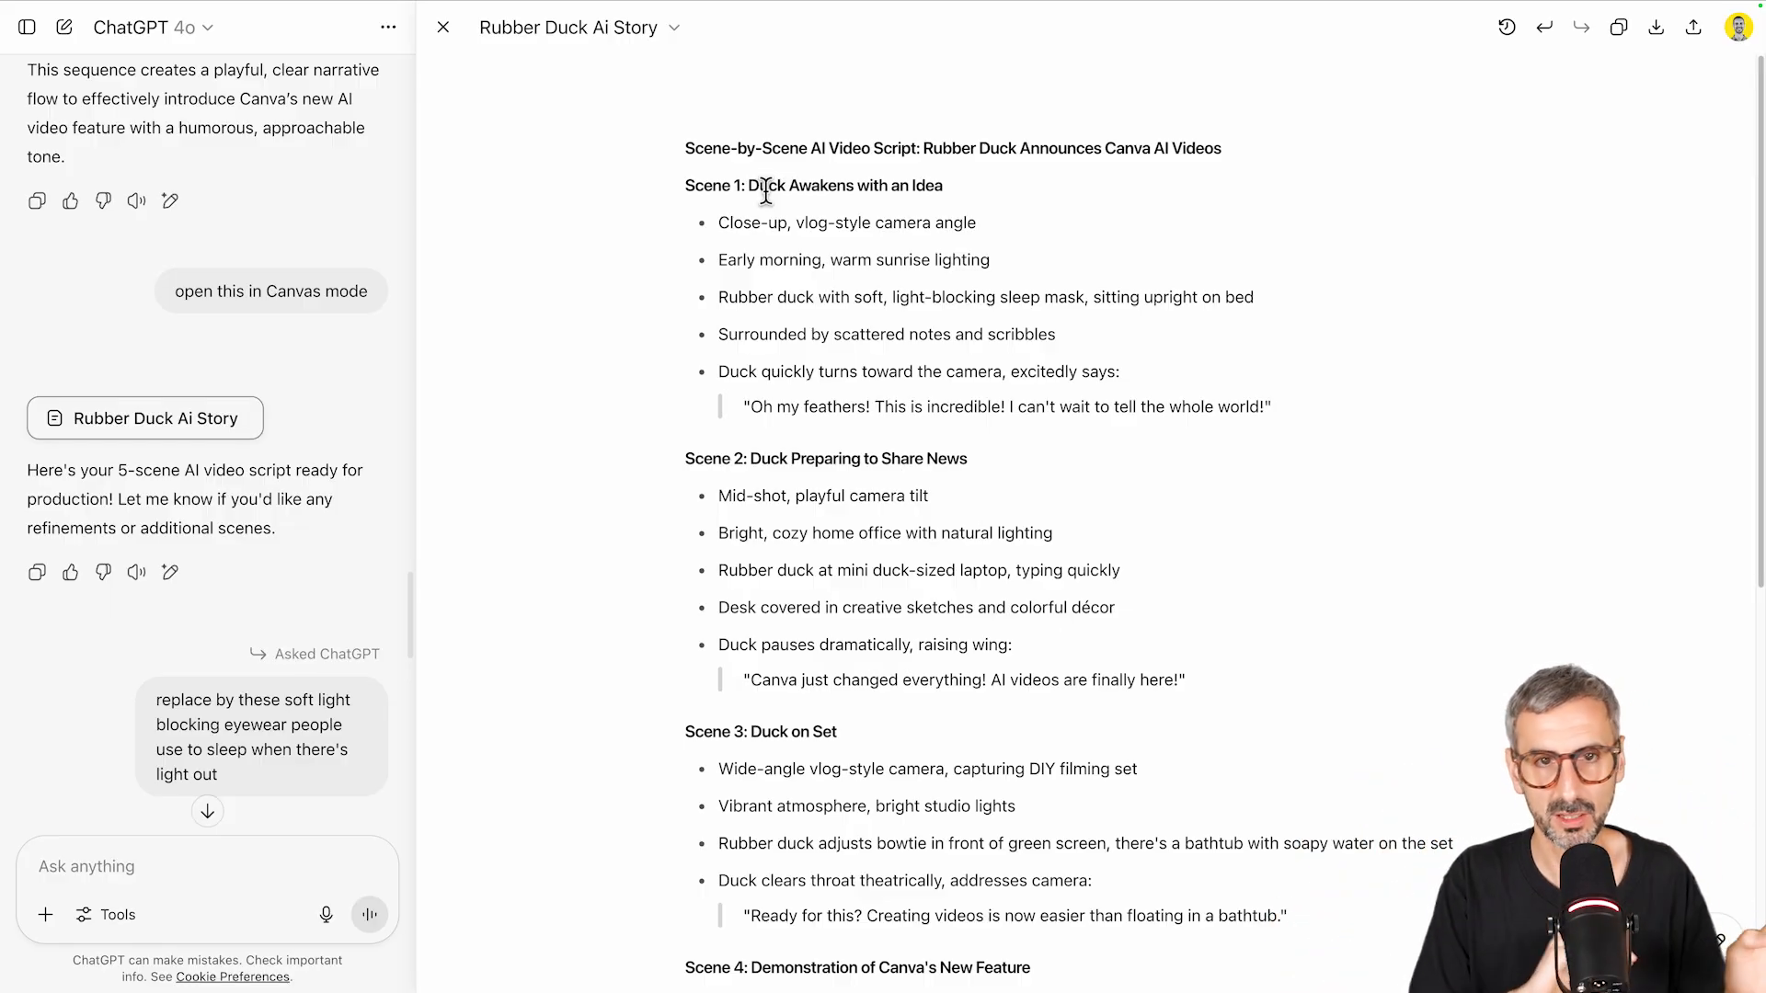
{"action": "scroll", "coordinate": [998, 336], "scroll_direction": "down", "scroll_amount": 1}
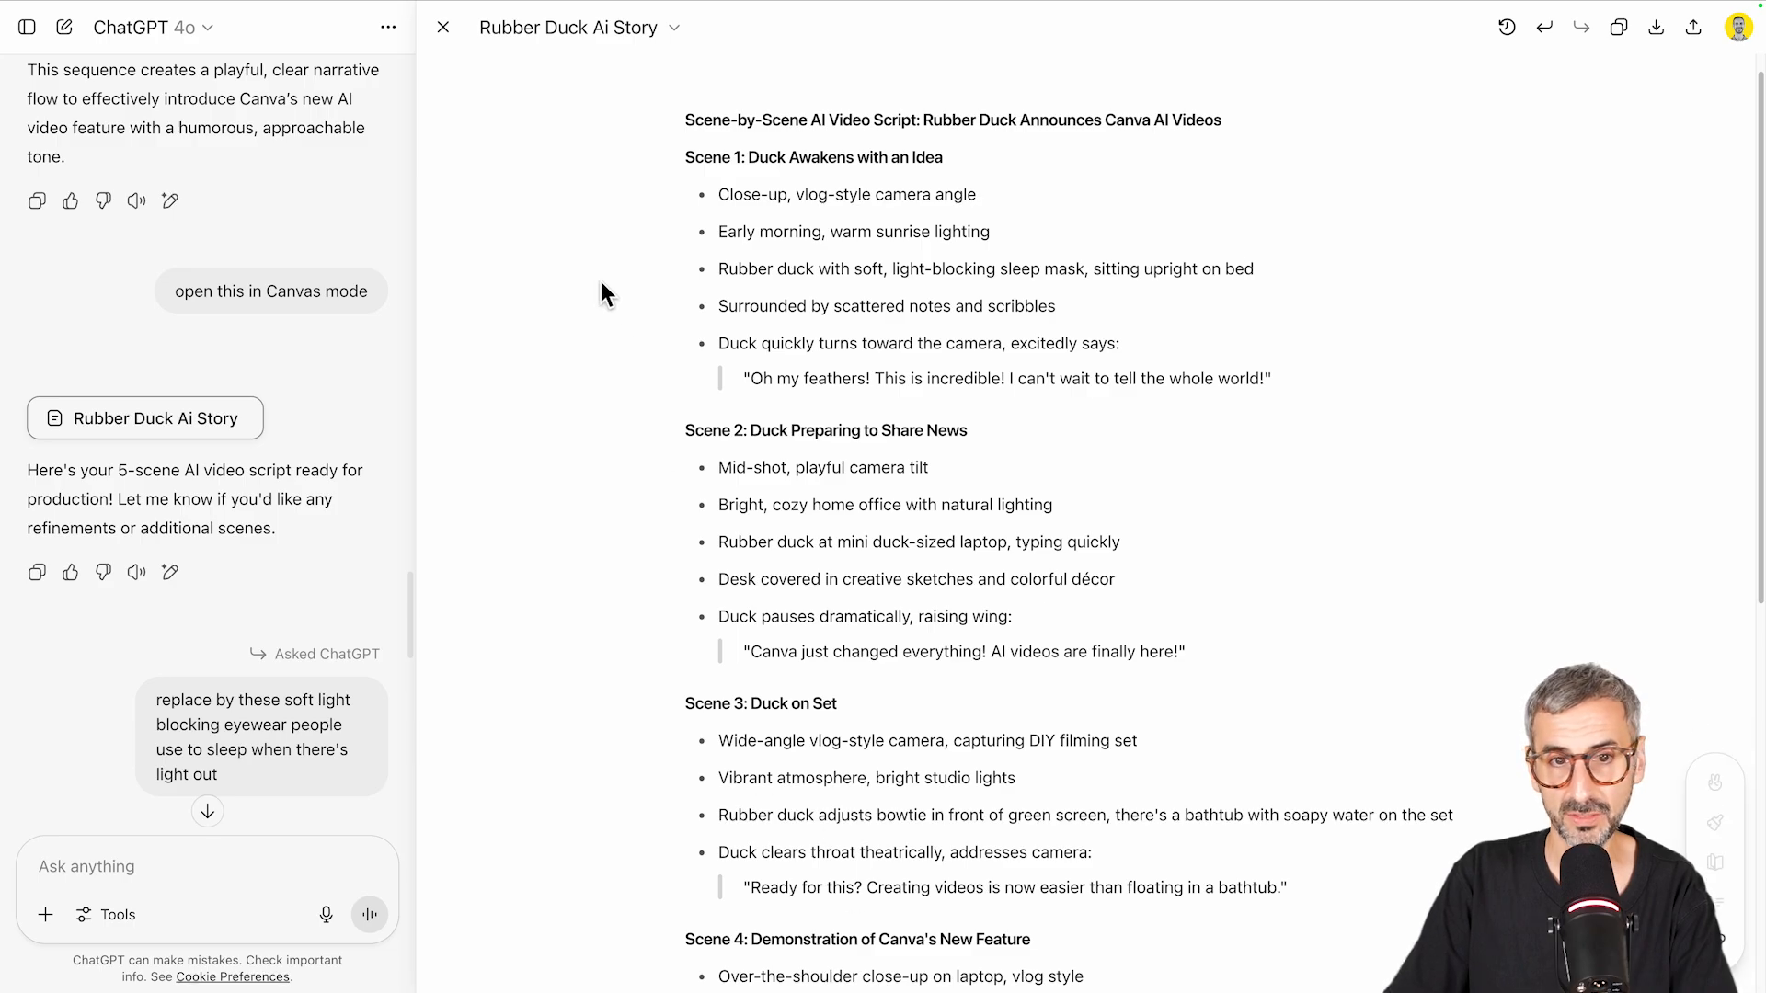
{"action": "left_click_drag", "start_coordinate": [749, 369], "coordinate": [1035, 382]}
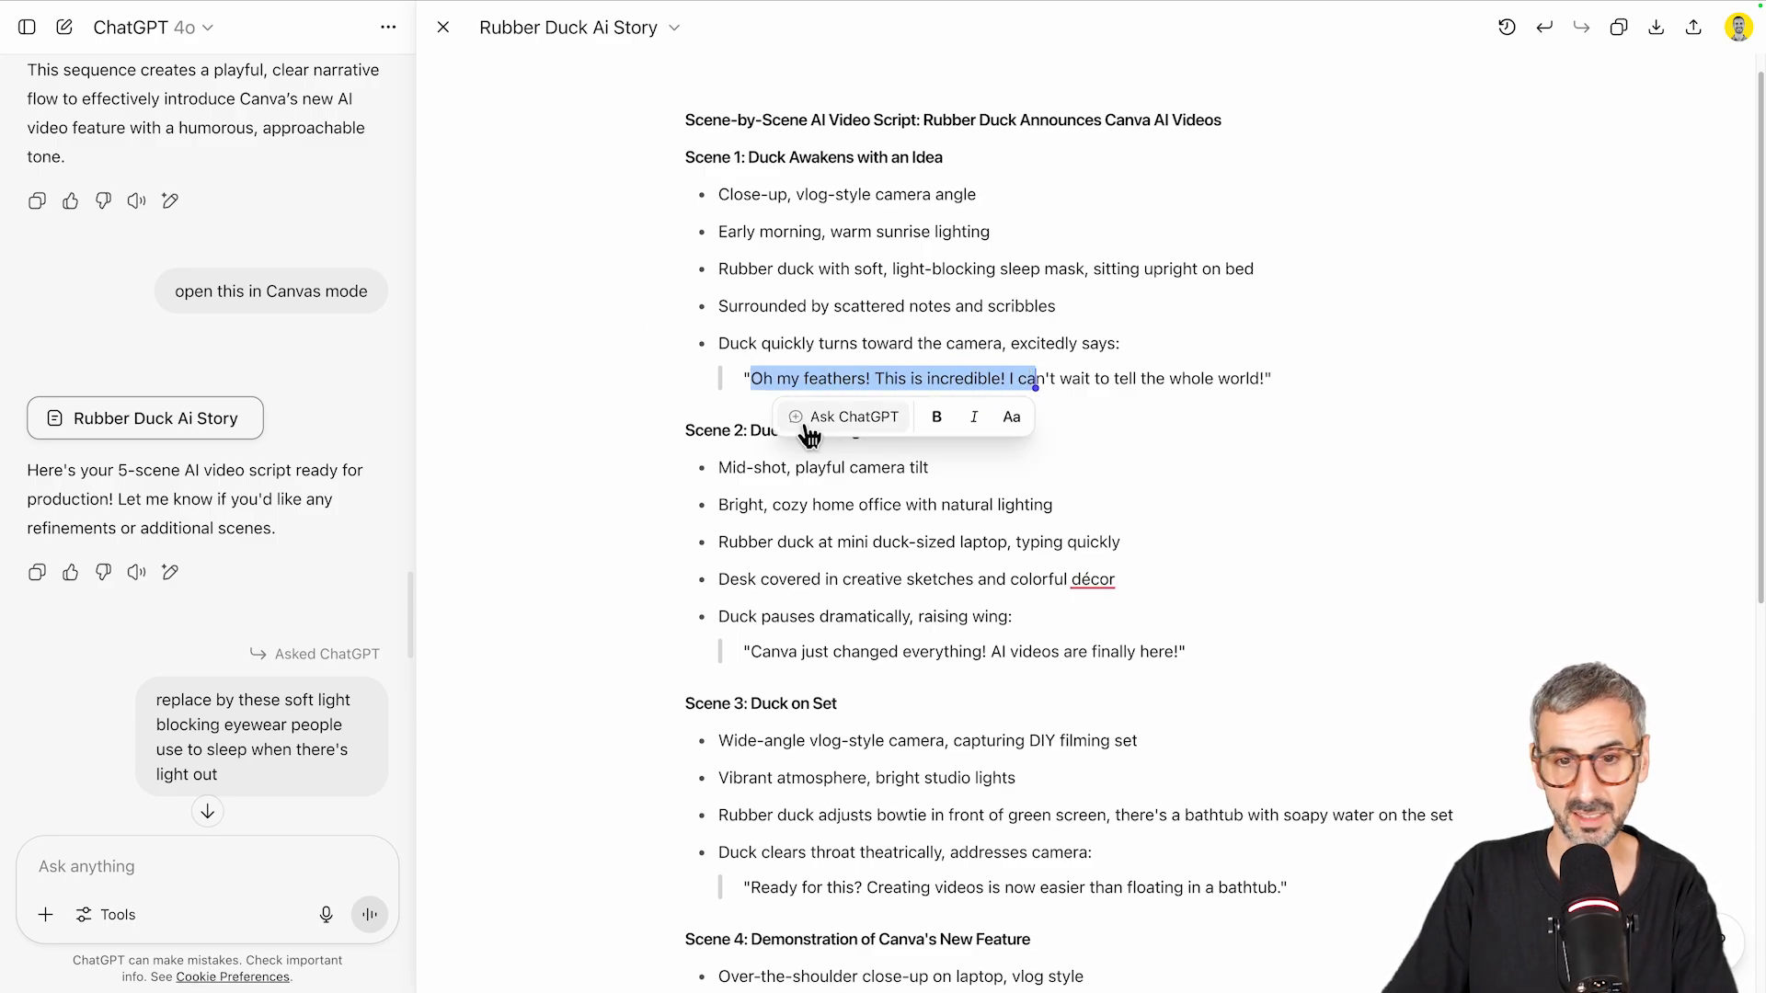
{"action": "scroll", "coordinate": [1352, 551], "scroll_direction": "down", "scroll_amount": 2}
{"action": "left_click", "coordinate": [1378, 540]}
{"action": "scroll", "coordinate": [1380, 538], "scroll_direction": "down", "scroll_amount": 6}
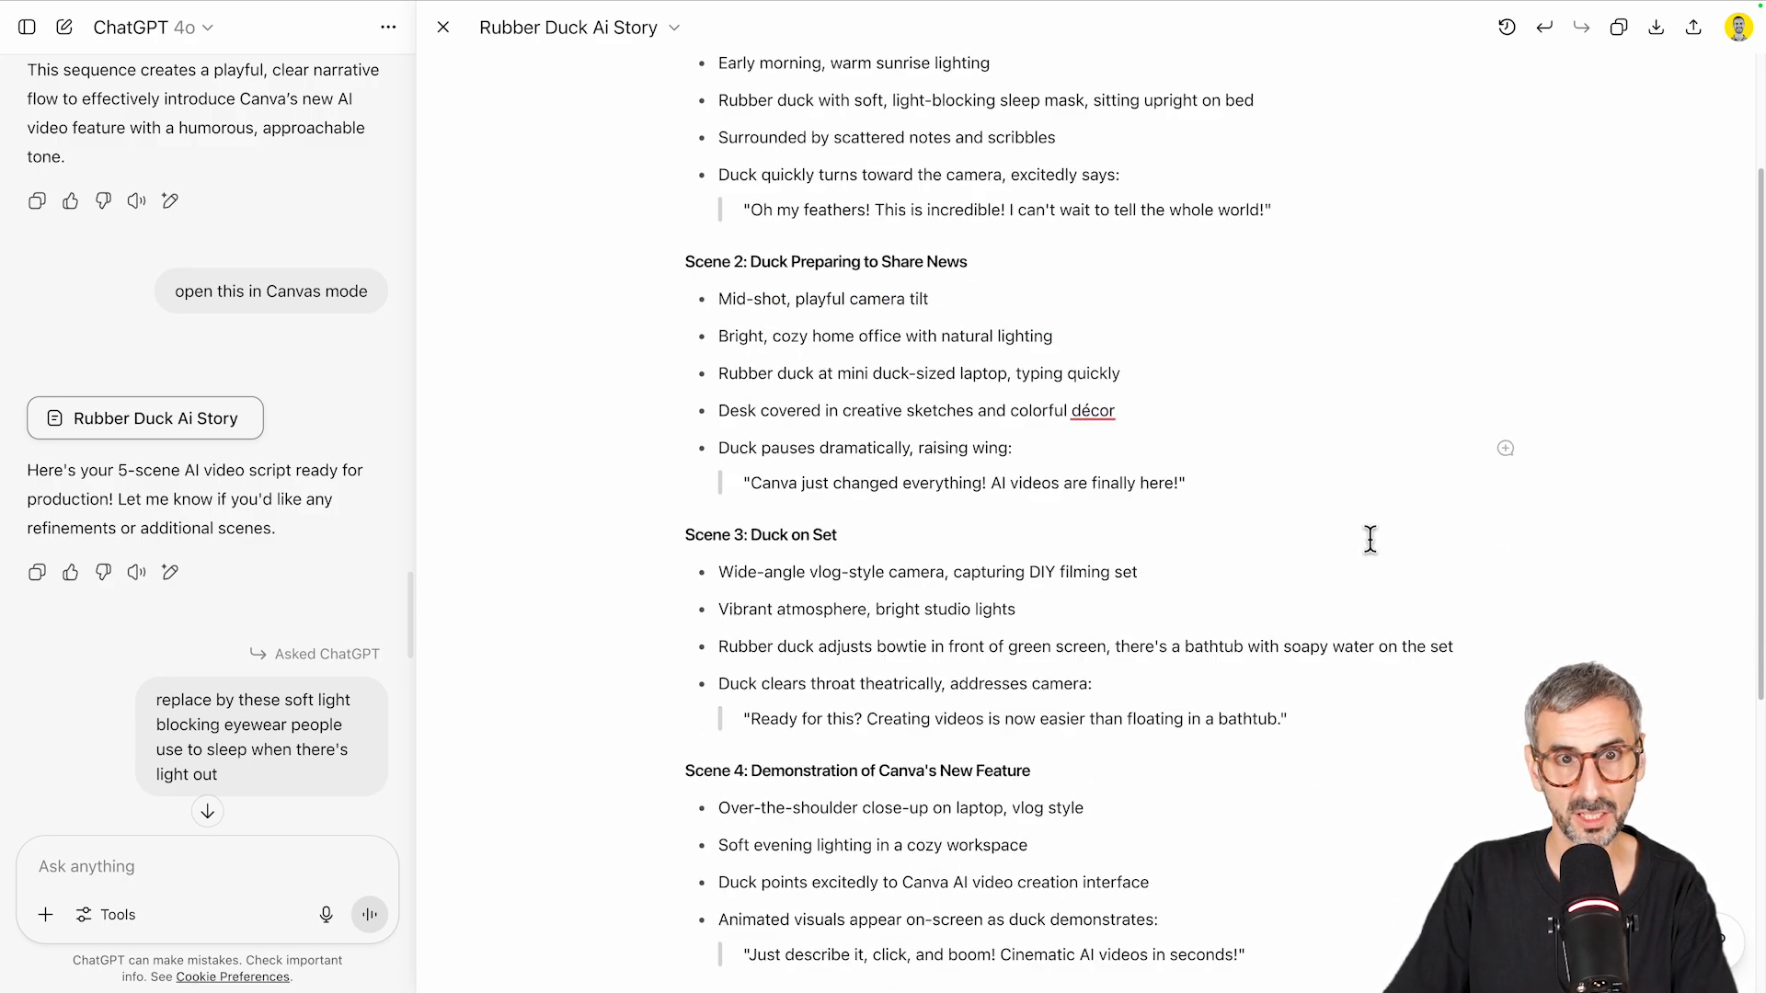
{"action": "scroll", "coordinate": [1371, 540], "scroll_direction": "down", "scroll_amount": 2}
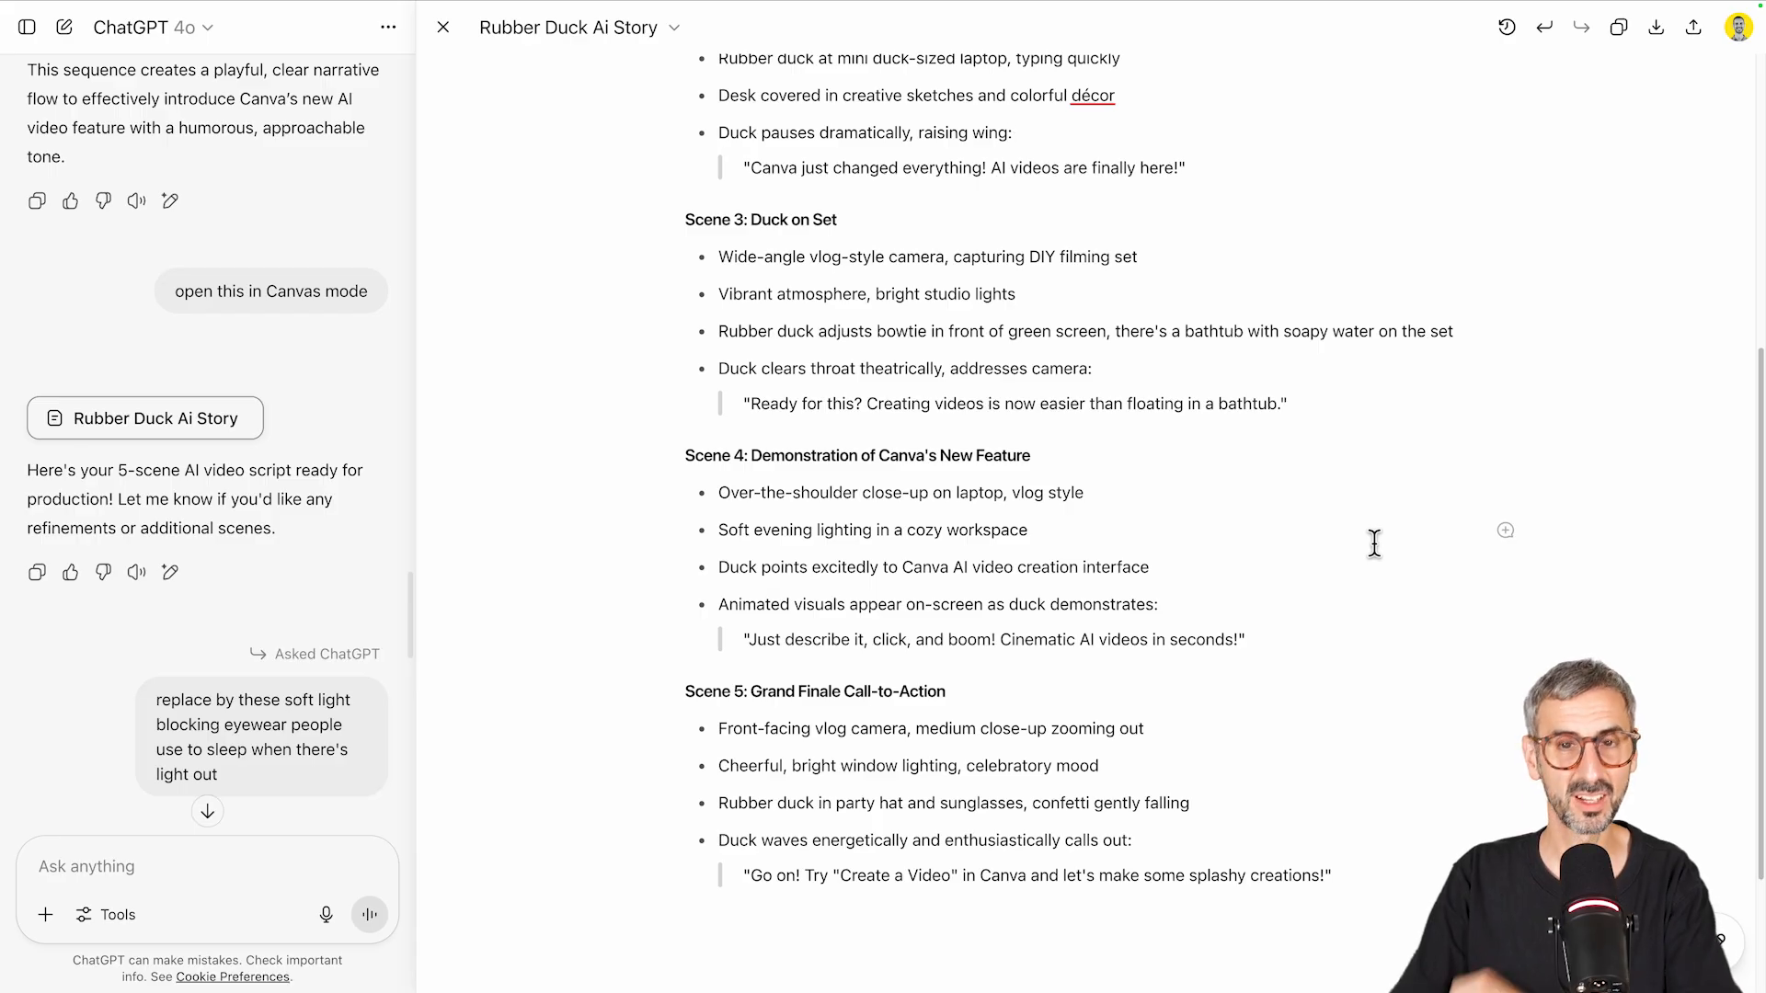
{"action": "scroll", "coordinate": [1374, 541], "scroll_direction": "up", "scroll_amount": 5}
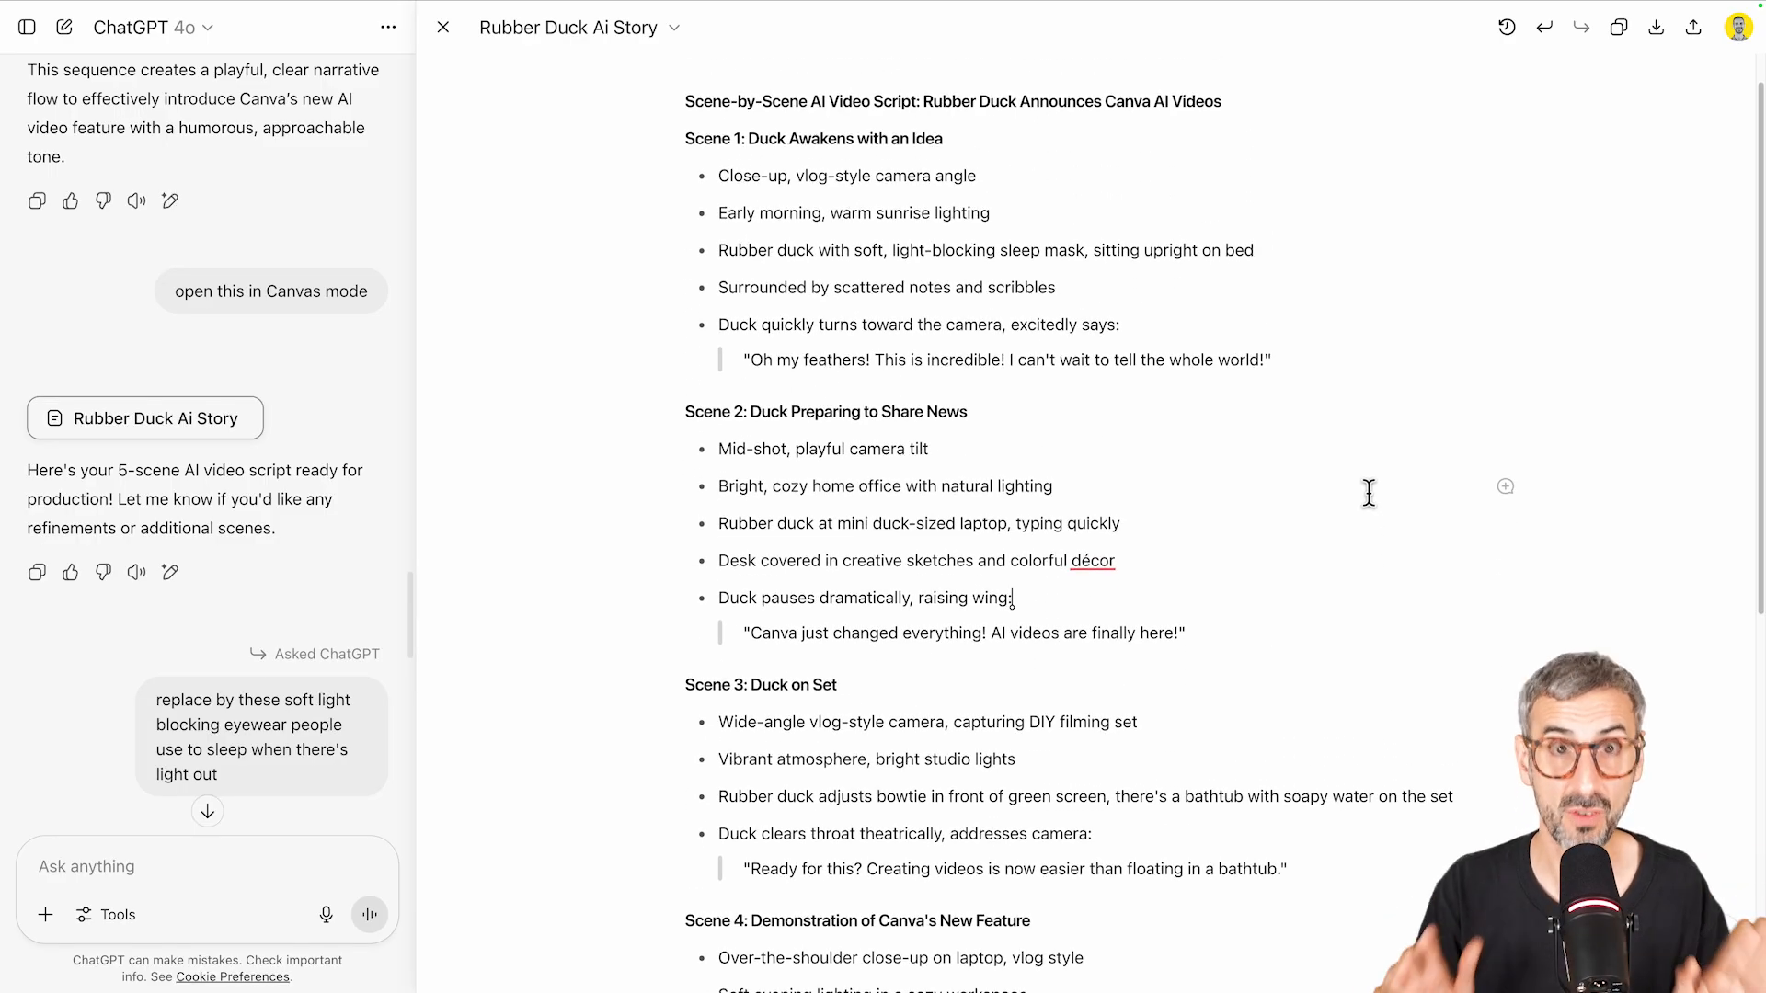
{"action": "scroll", "coordinate": [1369, 493], "scroll_direction": "up", "scroll_amount": 1}
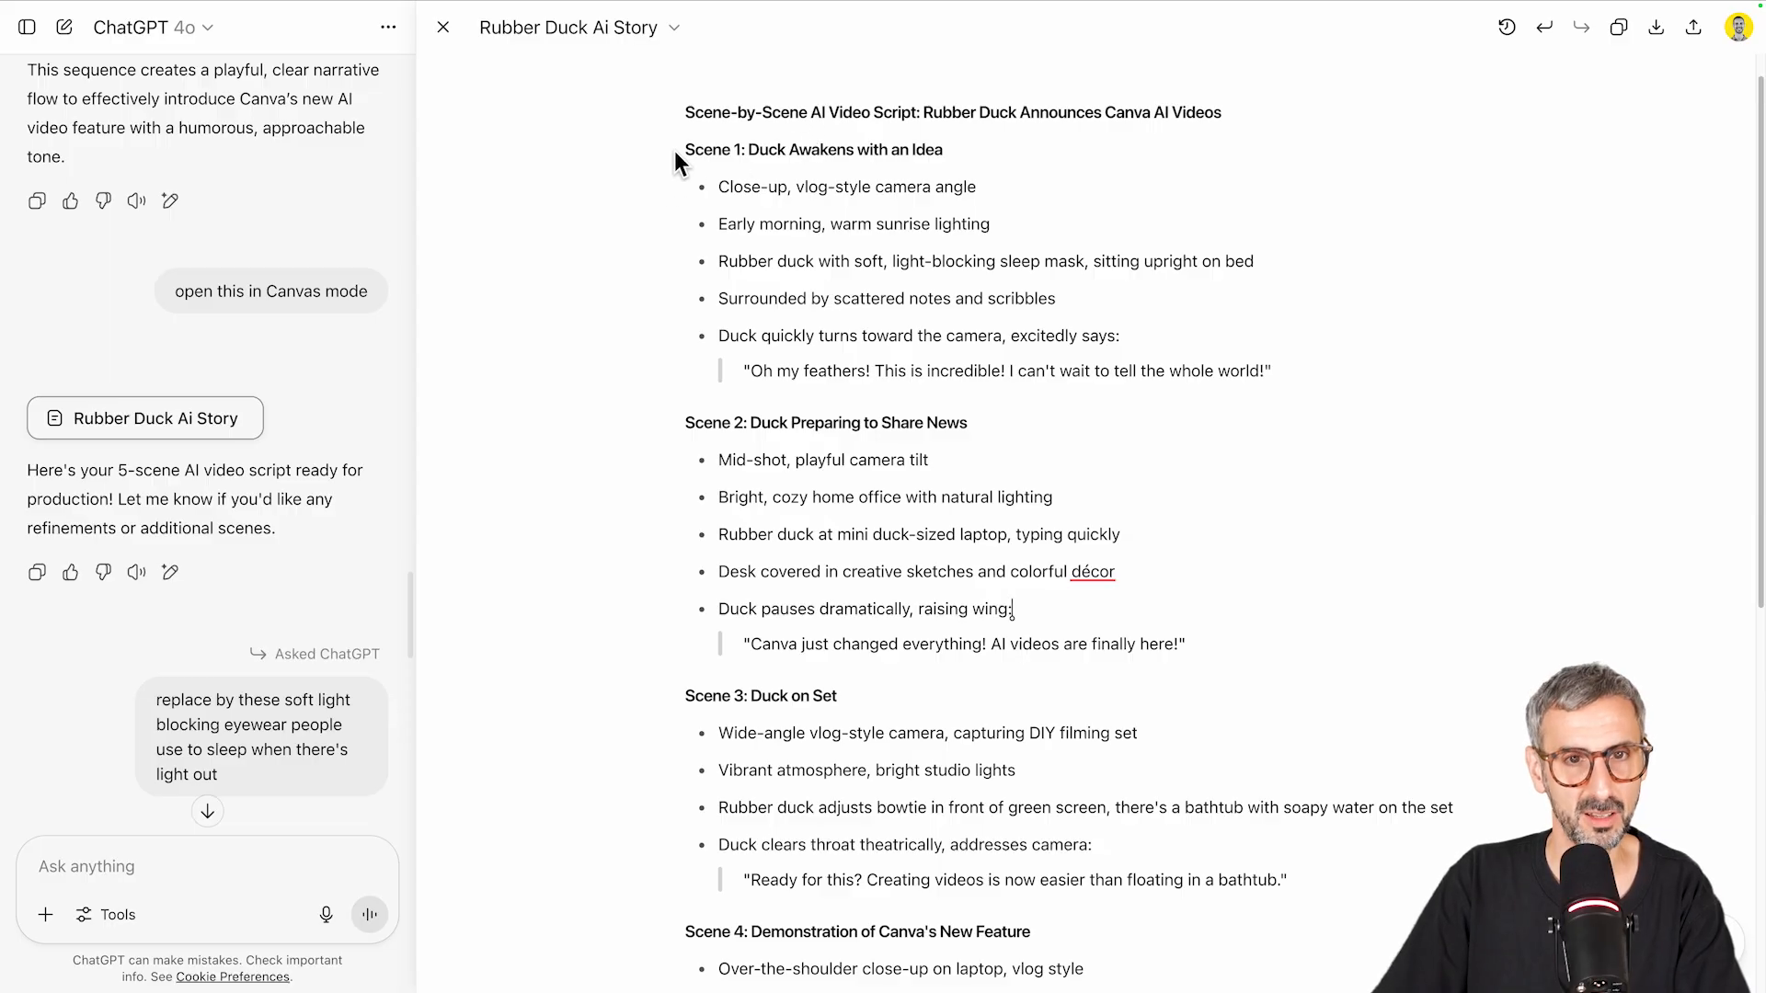
Copy the complete Scene 1 text, from the "Duck Awakens with an Idea" heading through the duck's spoken line.
{"action": "left_click_drag", "start_coordinate": [726, 149], "coordinate": [985, 143]}
{"action": "left_click", "coordinate": [1147, 158]}
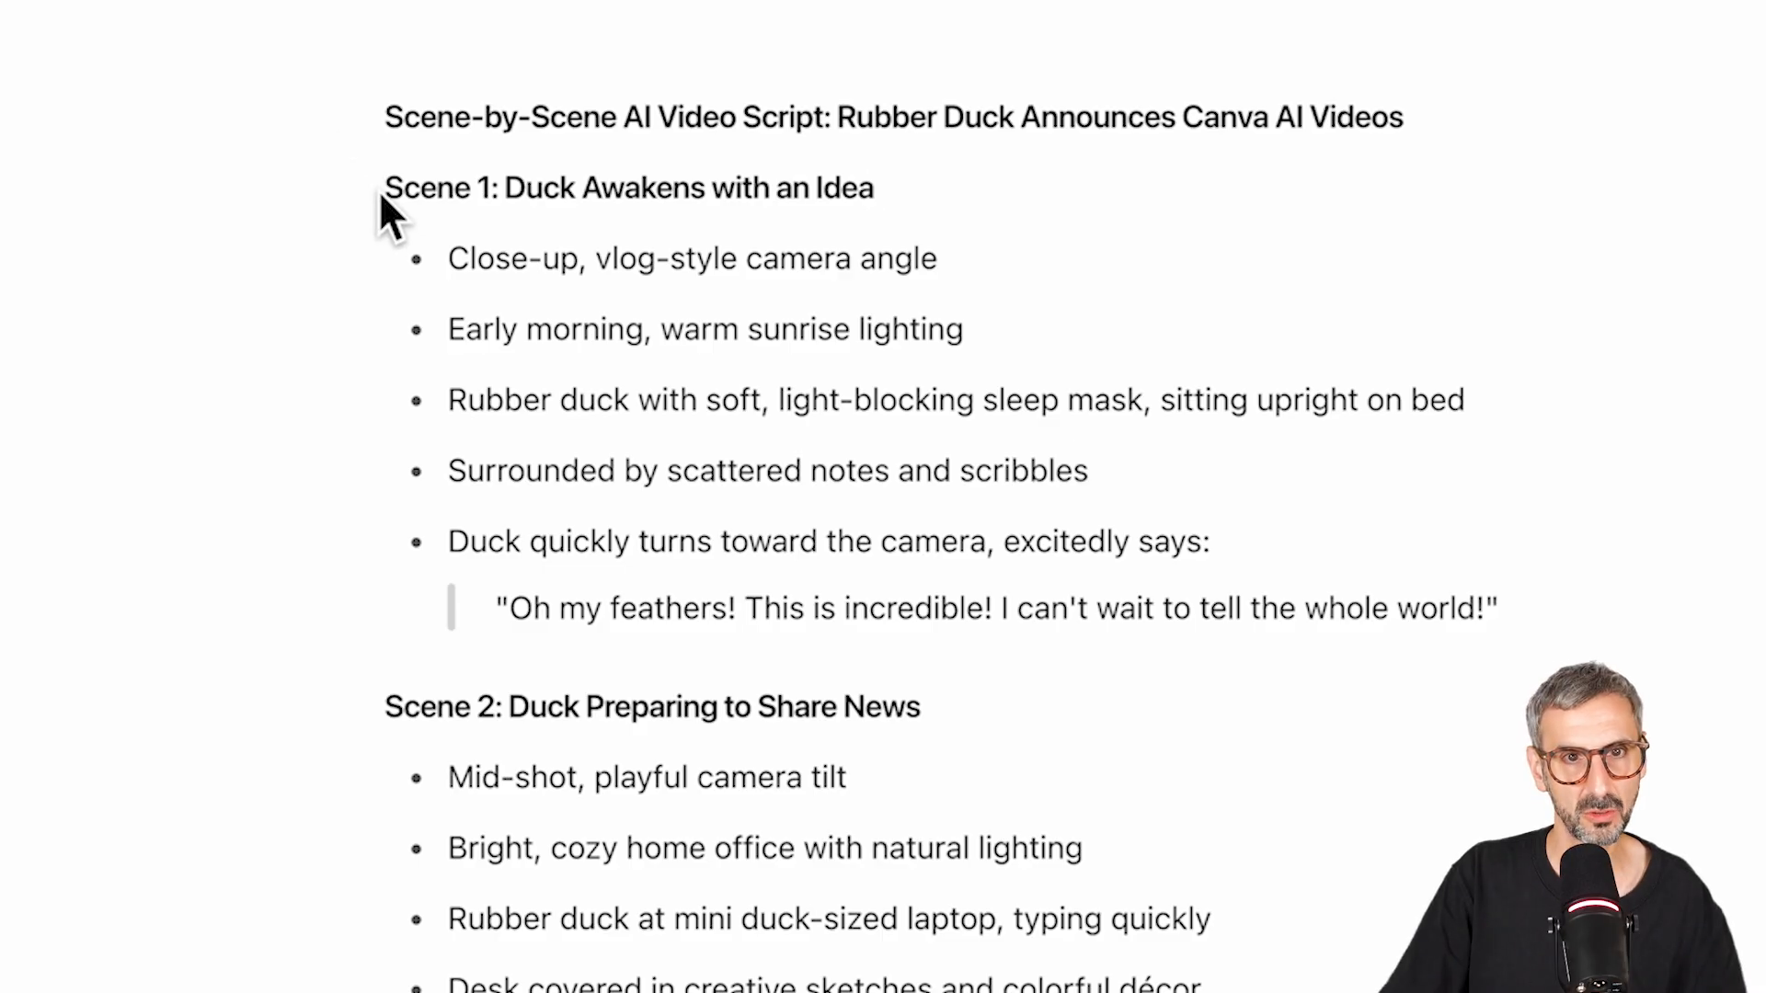
{"action": "left_click_drag", "start_coordinate": [381, 193], "coordinate": [1508, 594]}
{"action": "key", "text": "ctrl+c"}
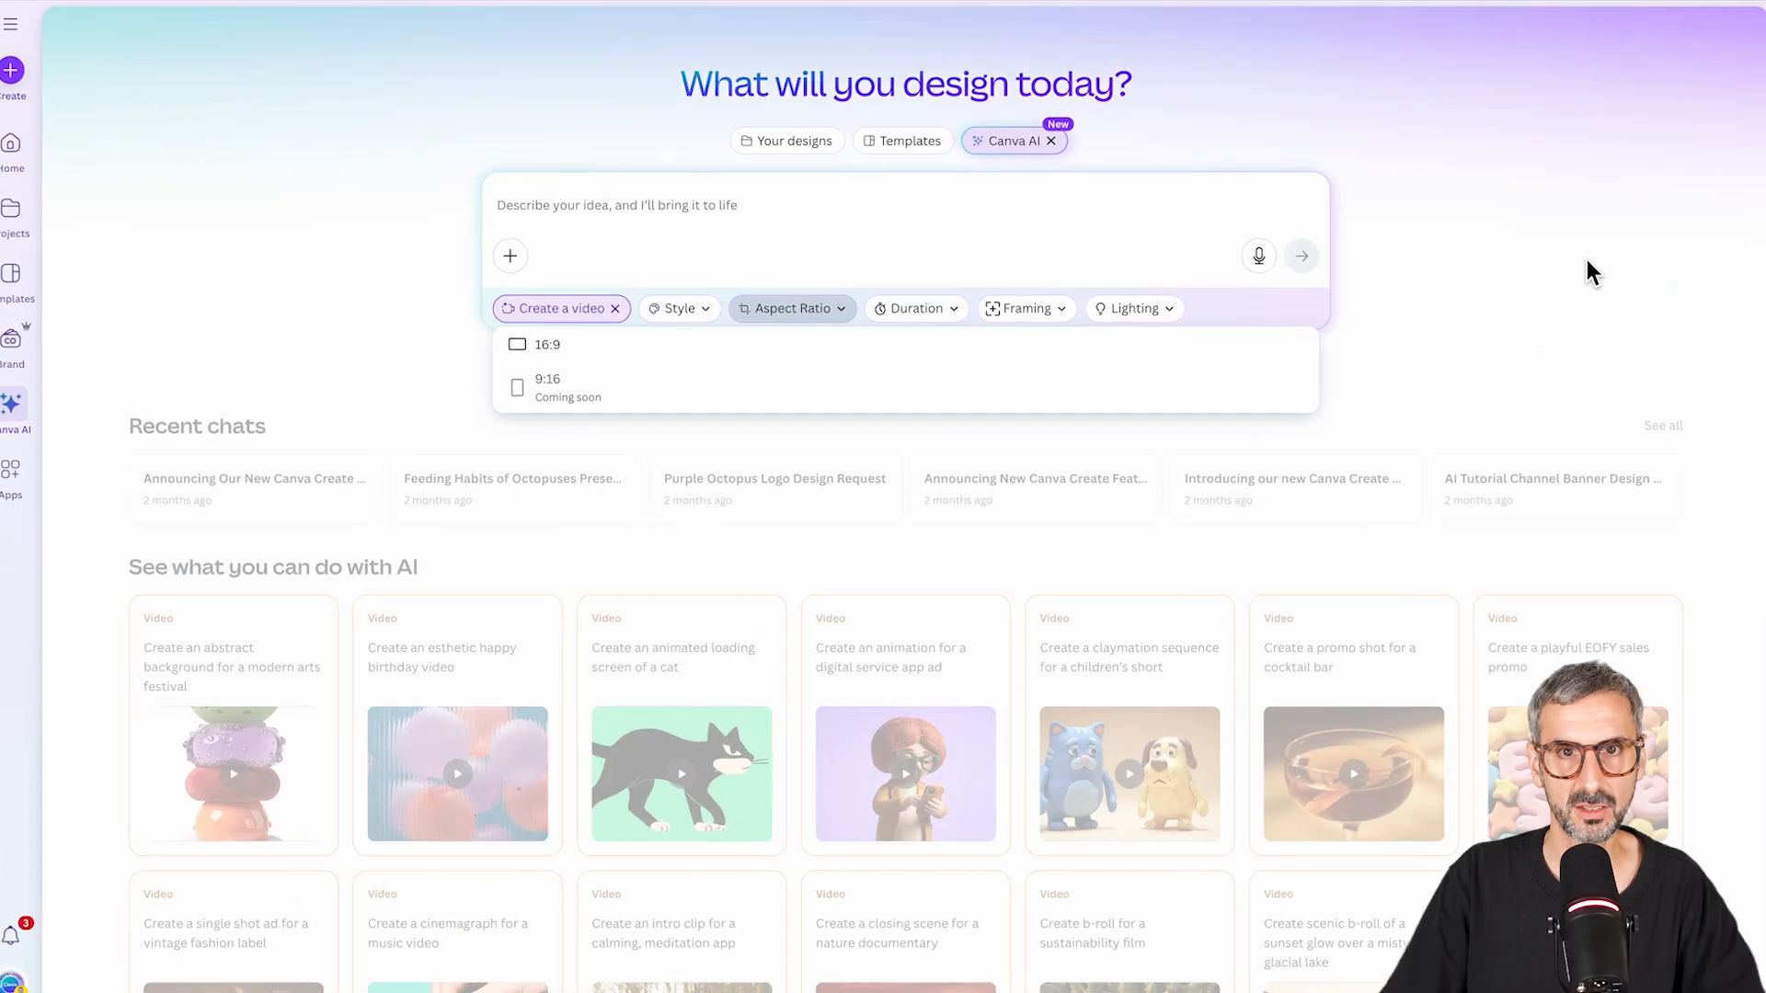
In Canva AI, set the video's aspect ratio to 16:9 and paste the copied scene as the prompt without its "Scene 1:" label.
{"action": "left_click", "coordinate": [506, 344]}
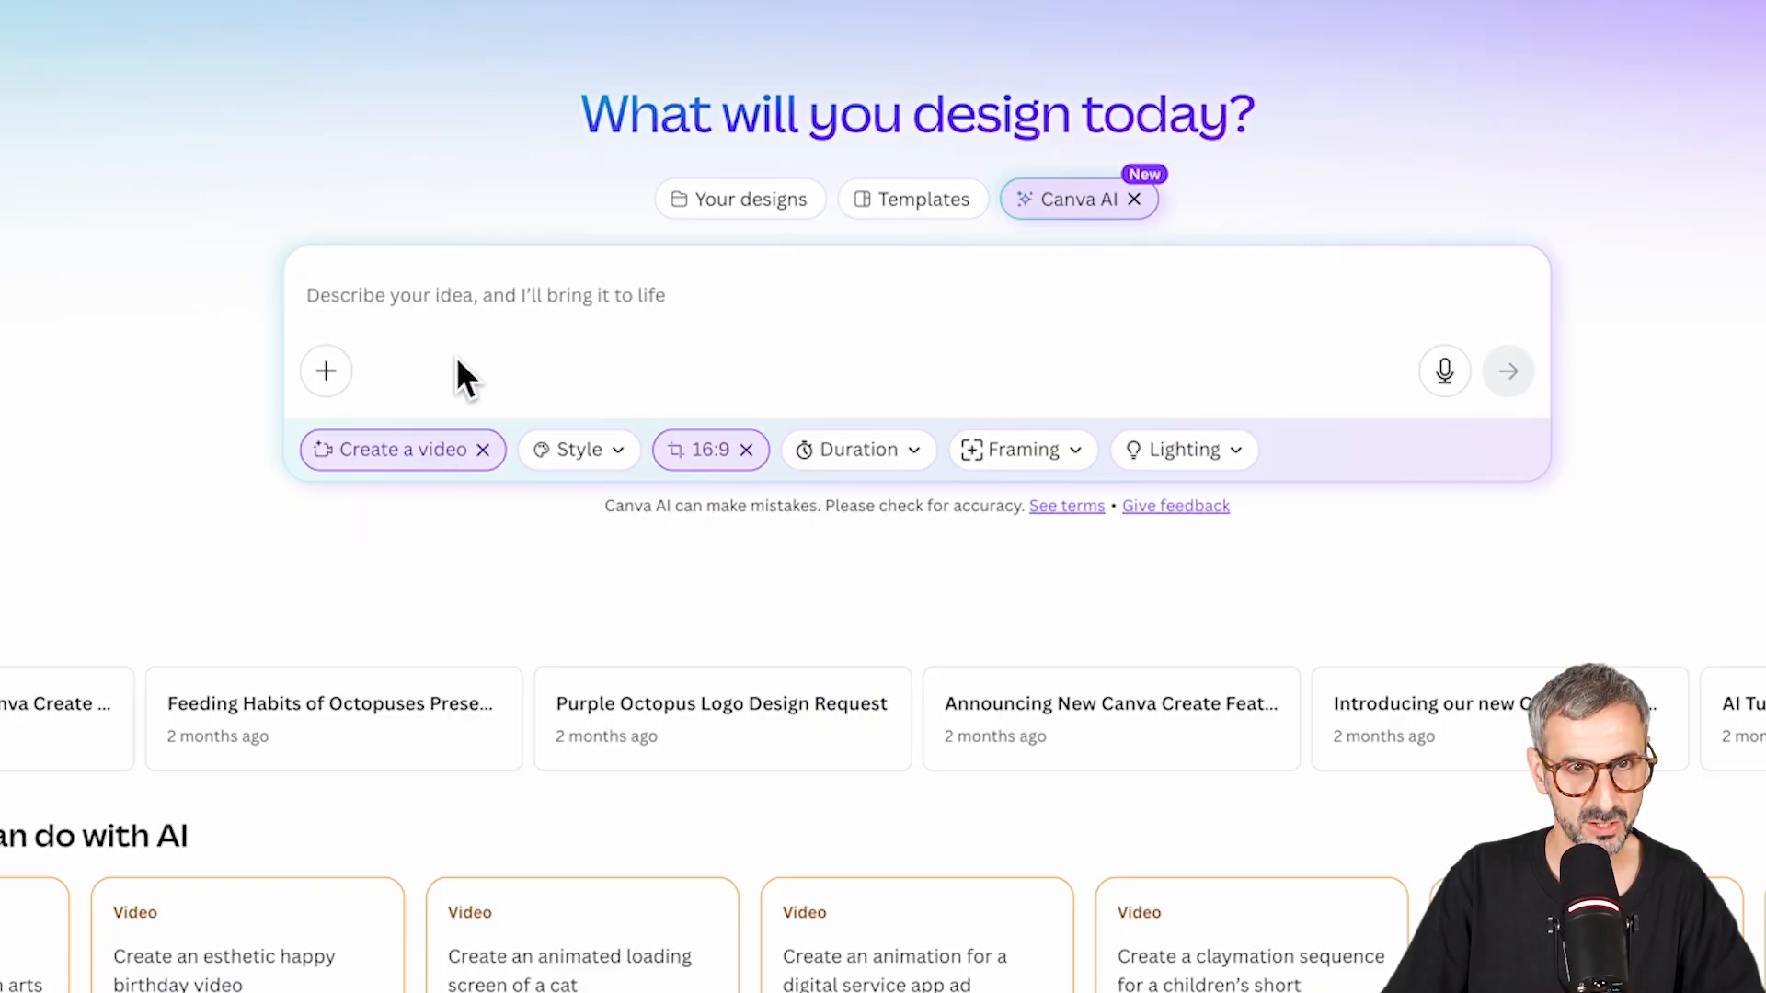
{"action": "left_click", "coordinate": [461, 291]}
{"action": "key", "text": "ctrl+v"}
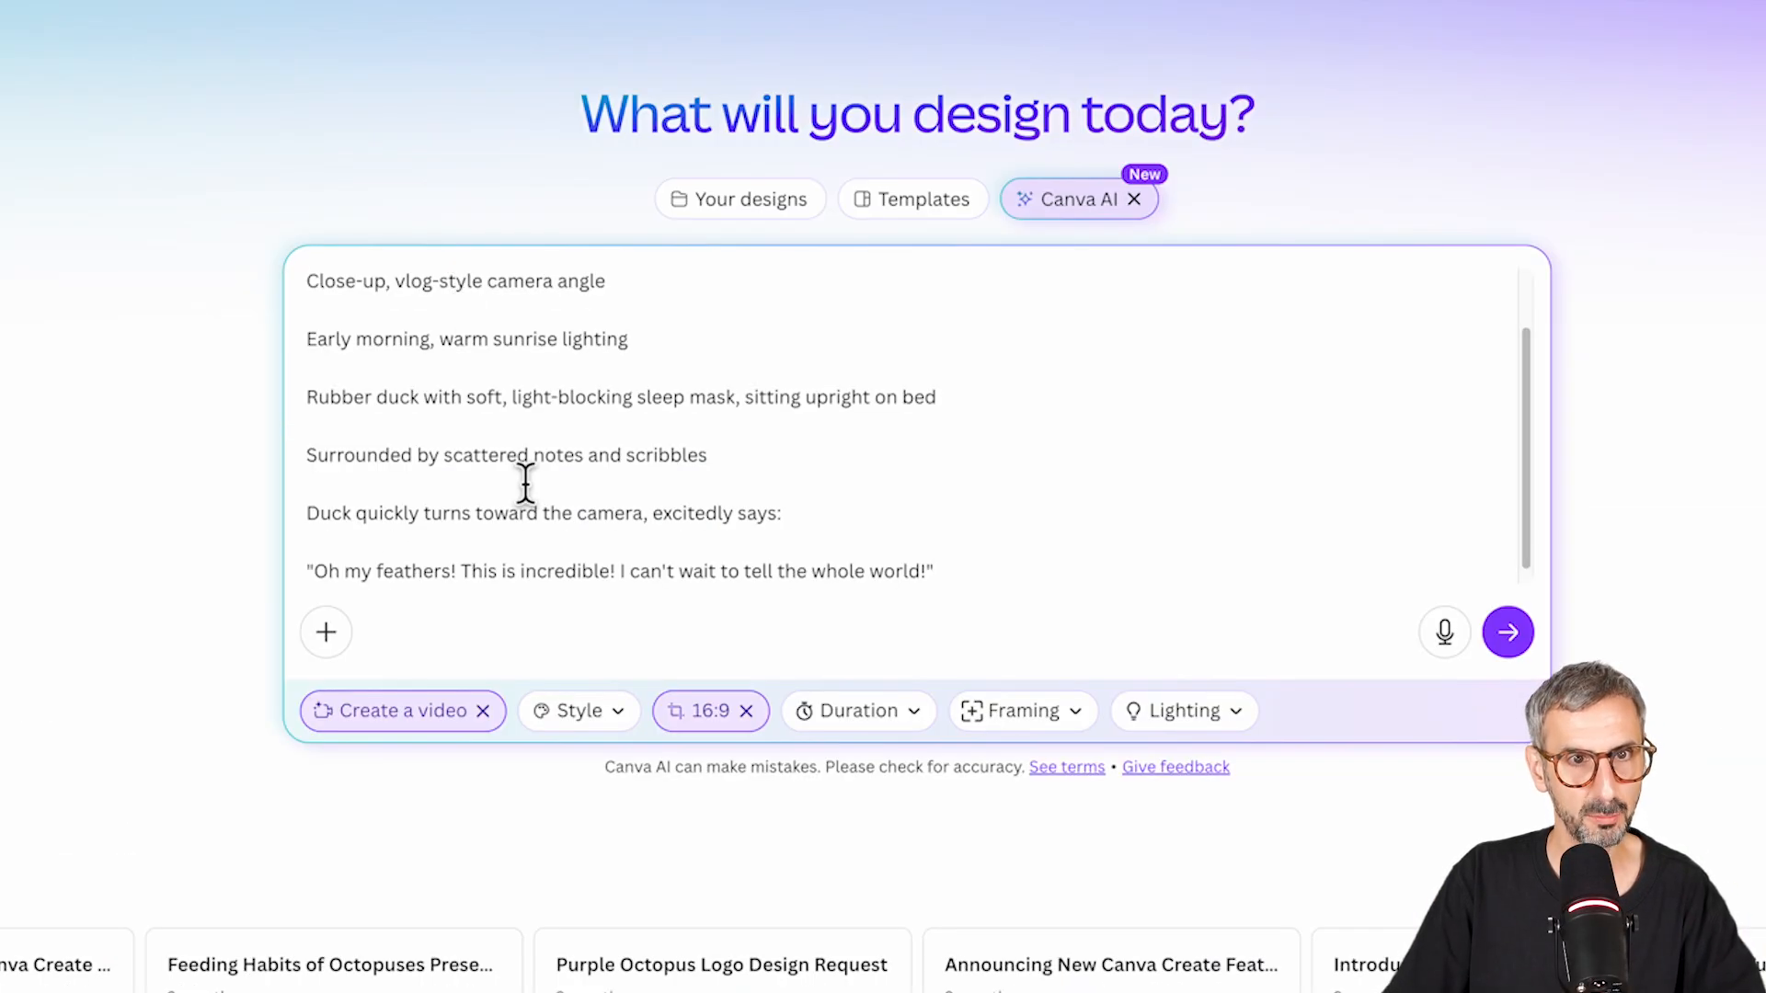
{"action": "scroll", "coordinate": [525, 482], "scroll_direction": "up", "scroll_amount": 2}
{"action": "left_click_drag", "start_coordinate": [385, 294], "coordinate": [234, 296]}
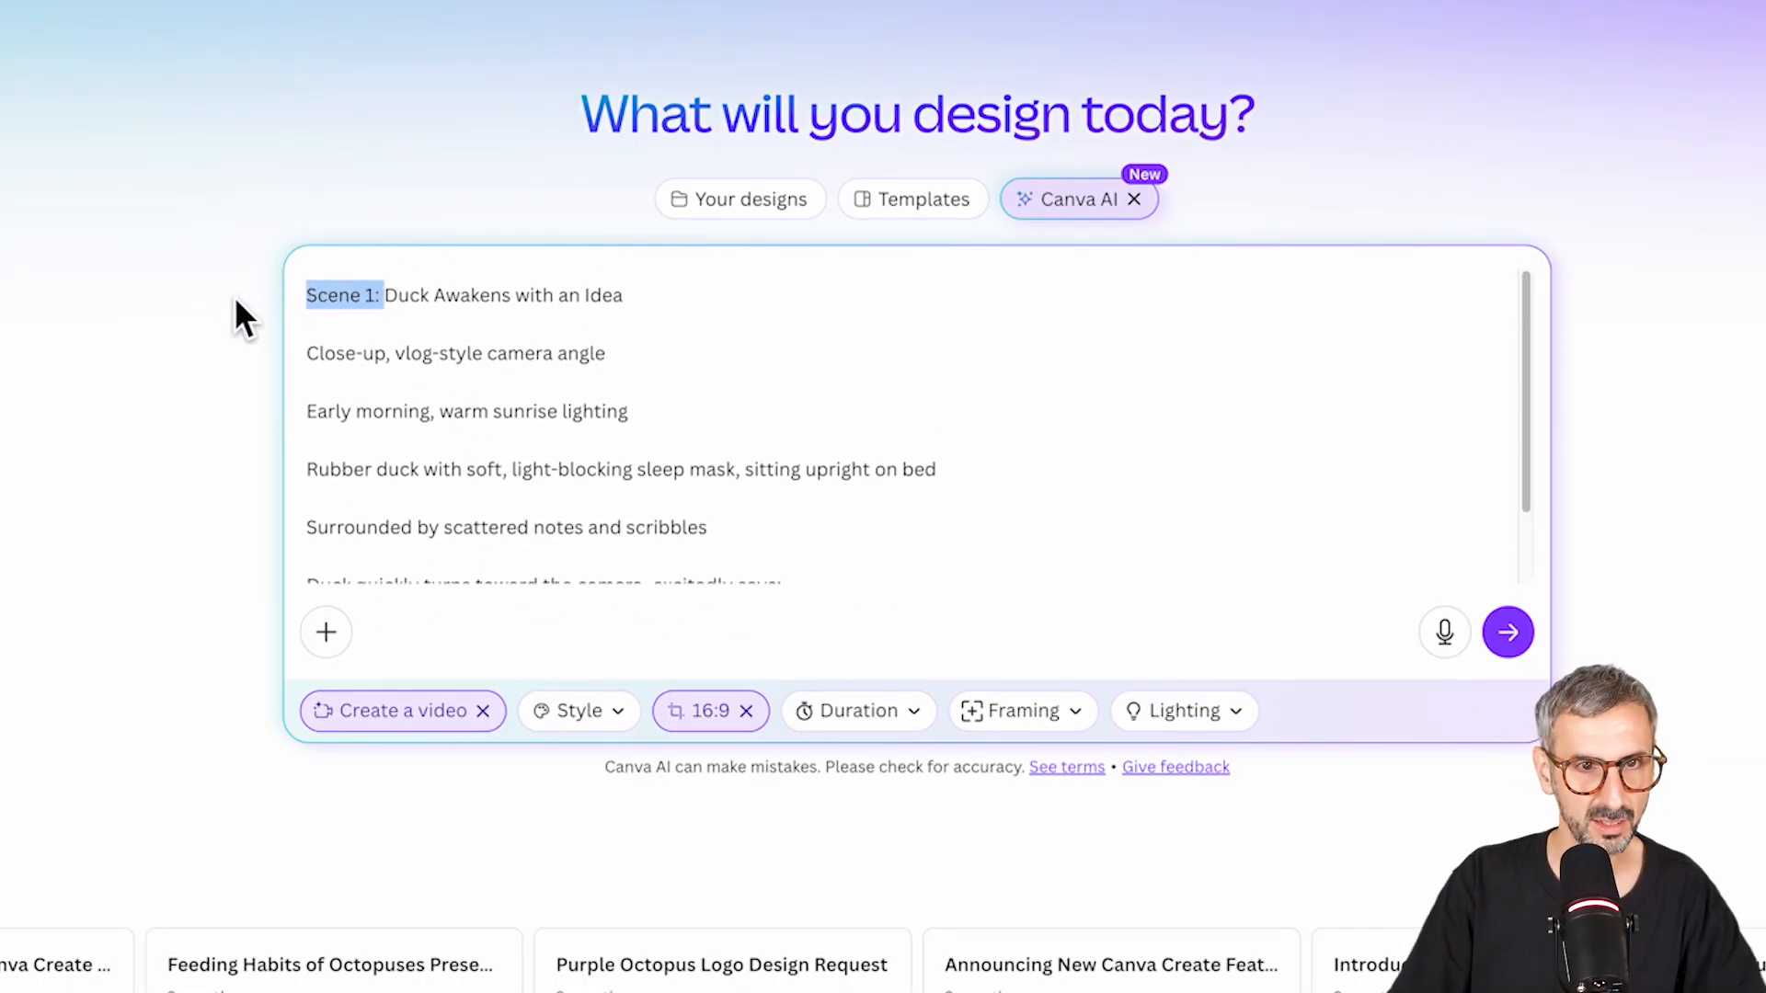
{"action": "key", "text": "BackSpace"}
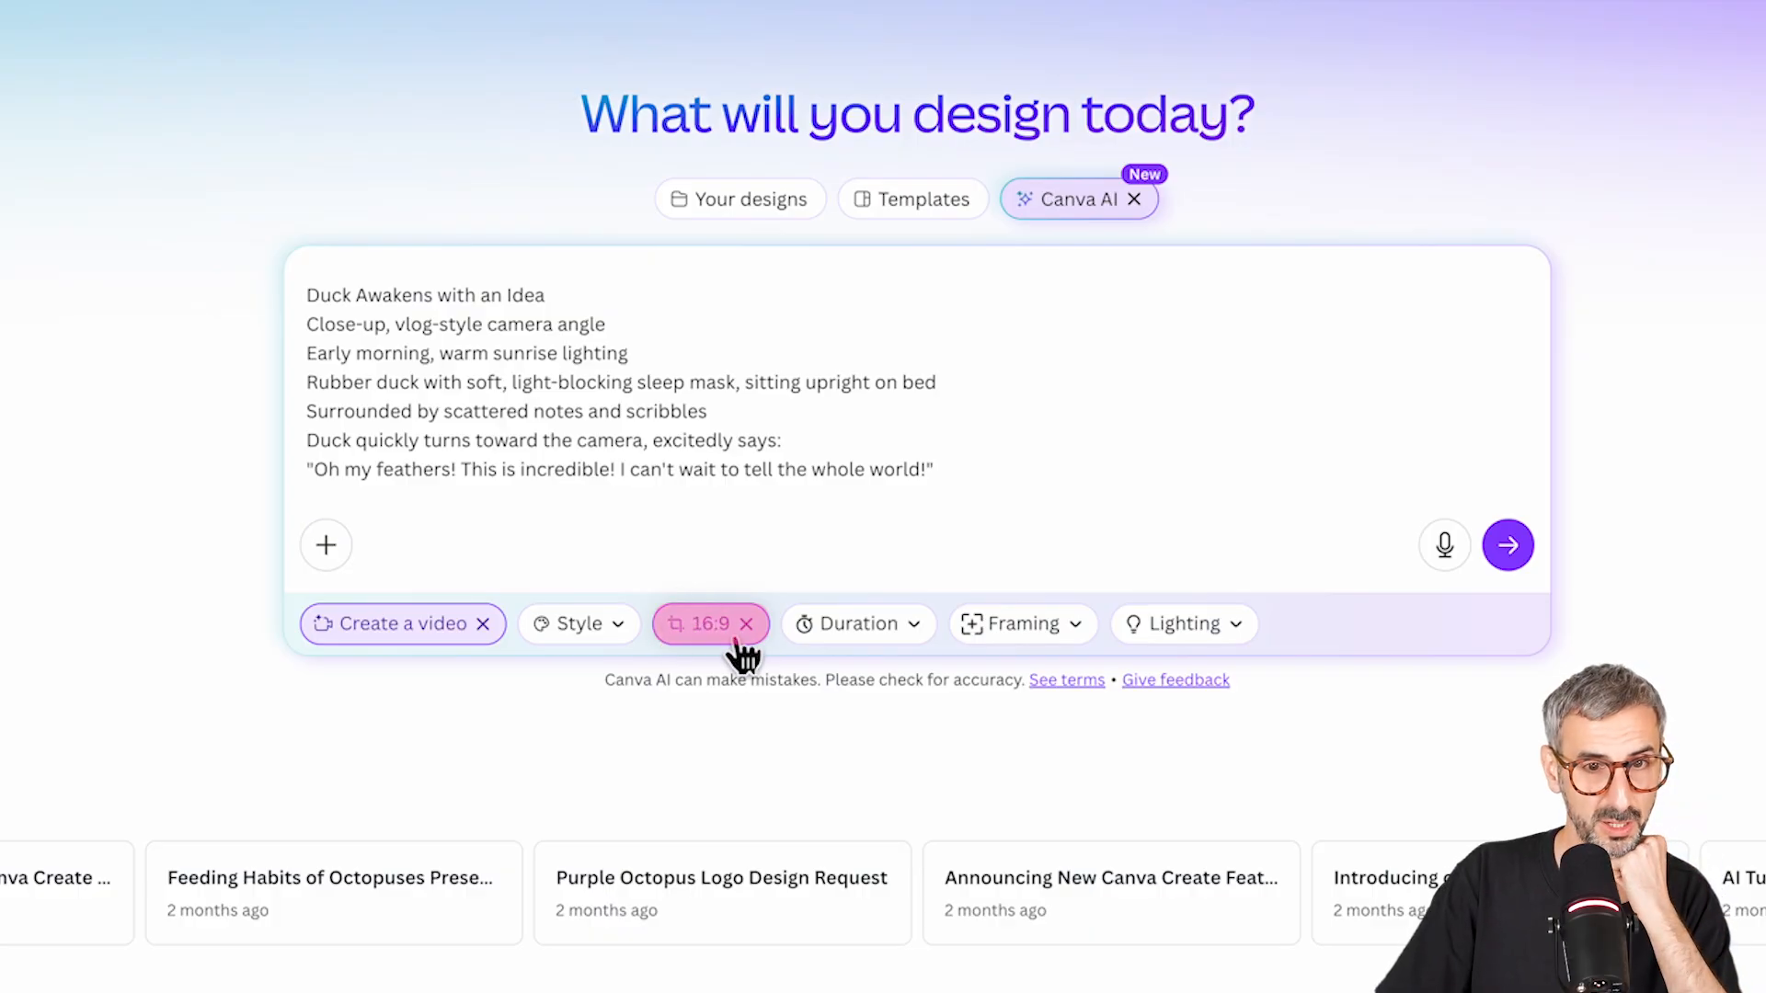
Set the video duration to 8 seconds, leave the framing unset, and generate the clip from the prompt.
{"action": "left_click", "coordinate": [859, 626]}
{"action": "left_click", "coordinate": [537, 685]}
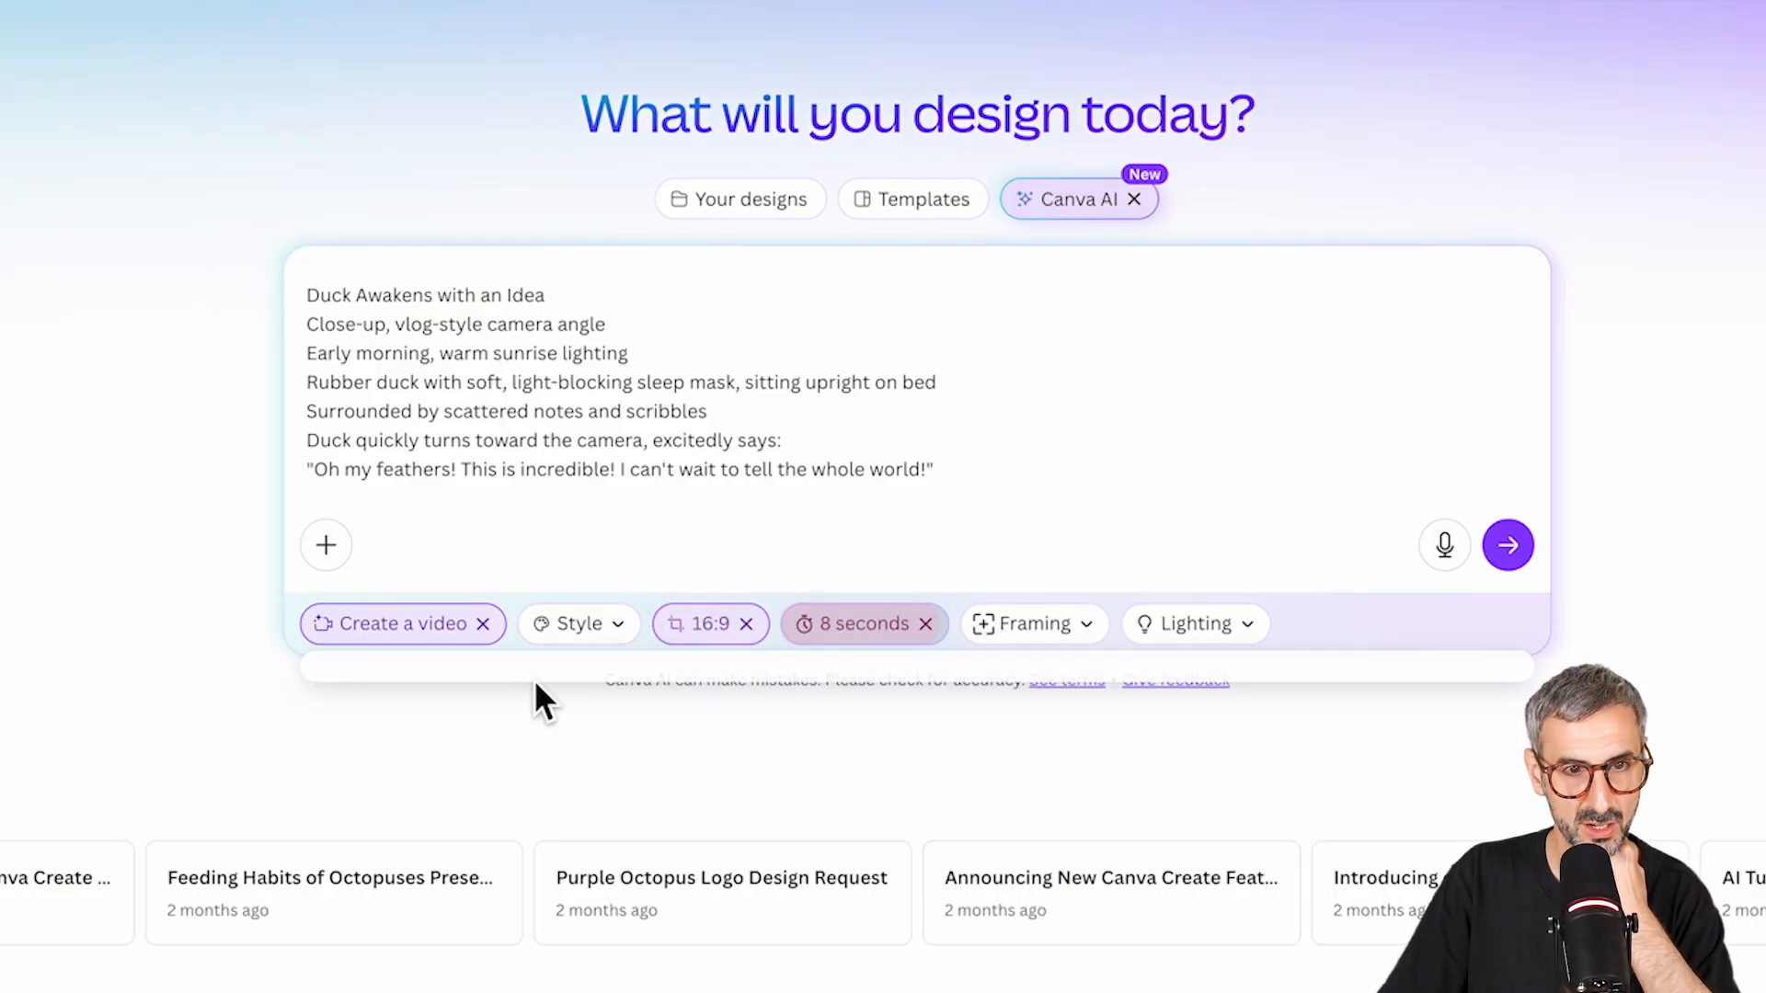
{"action": "left_click", "coordinate": [1045, 630]}
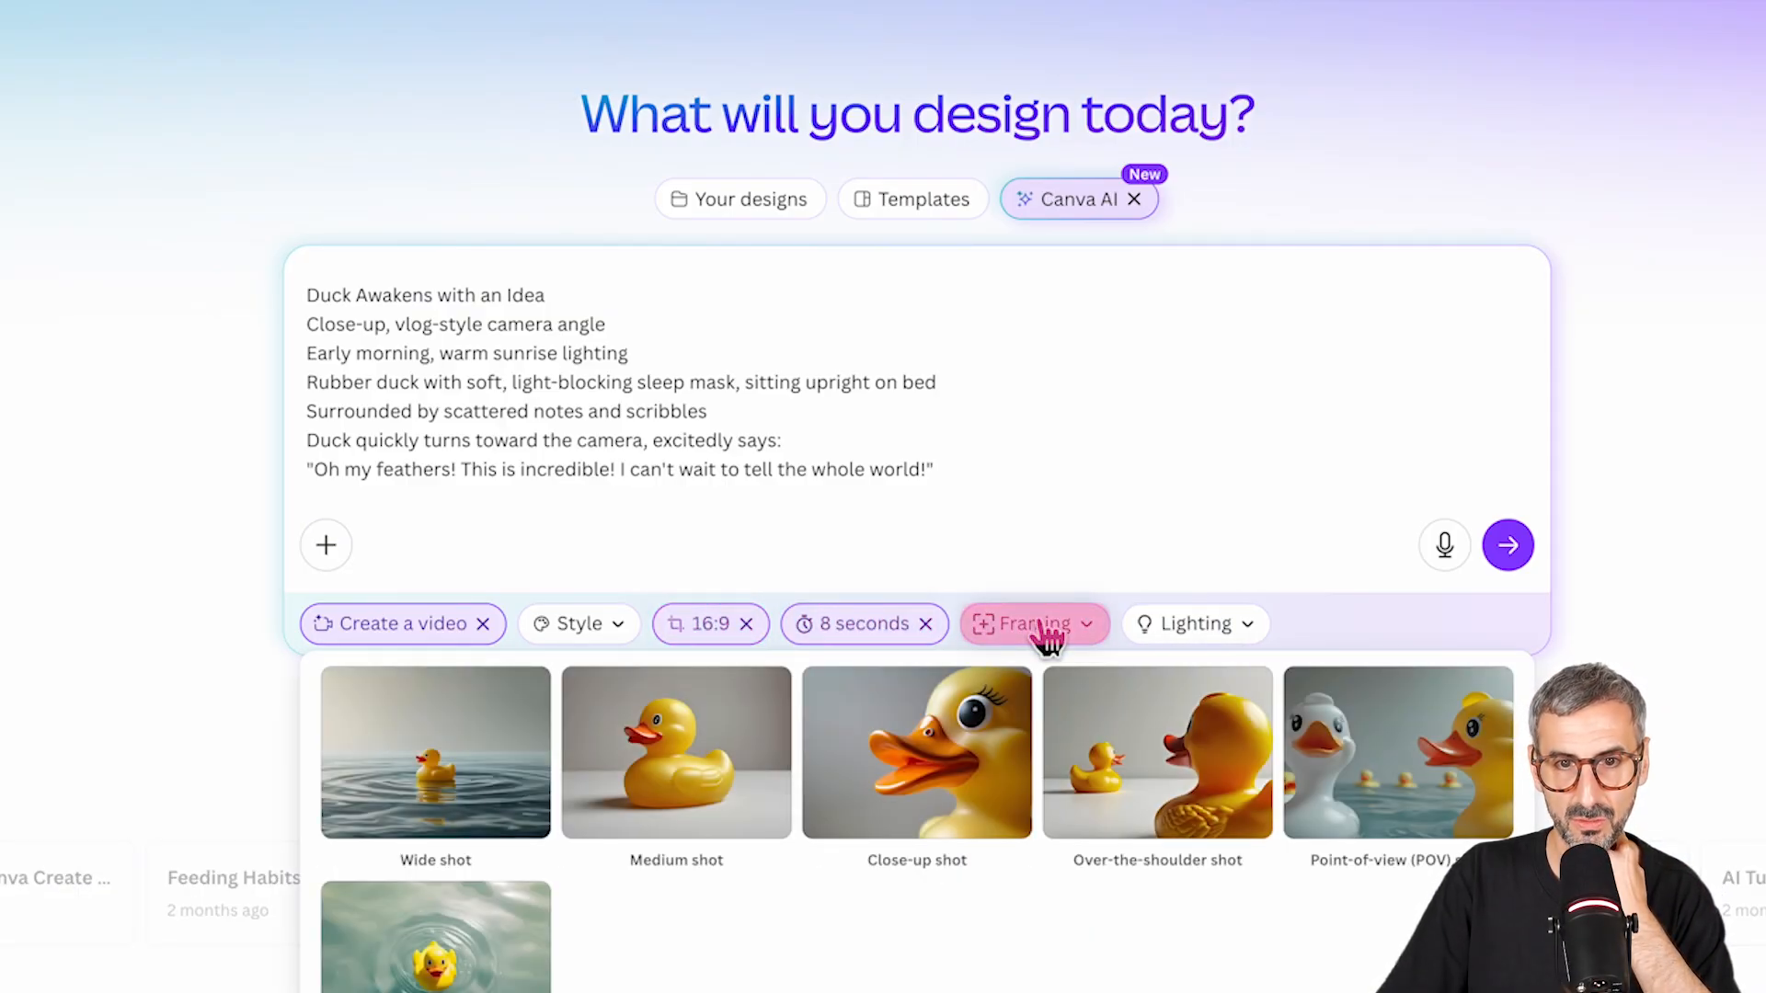
{"action": "left_click", "coordinate": [1044, 629]}
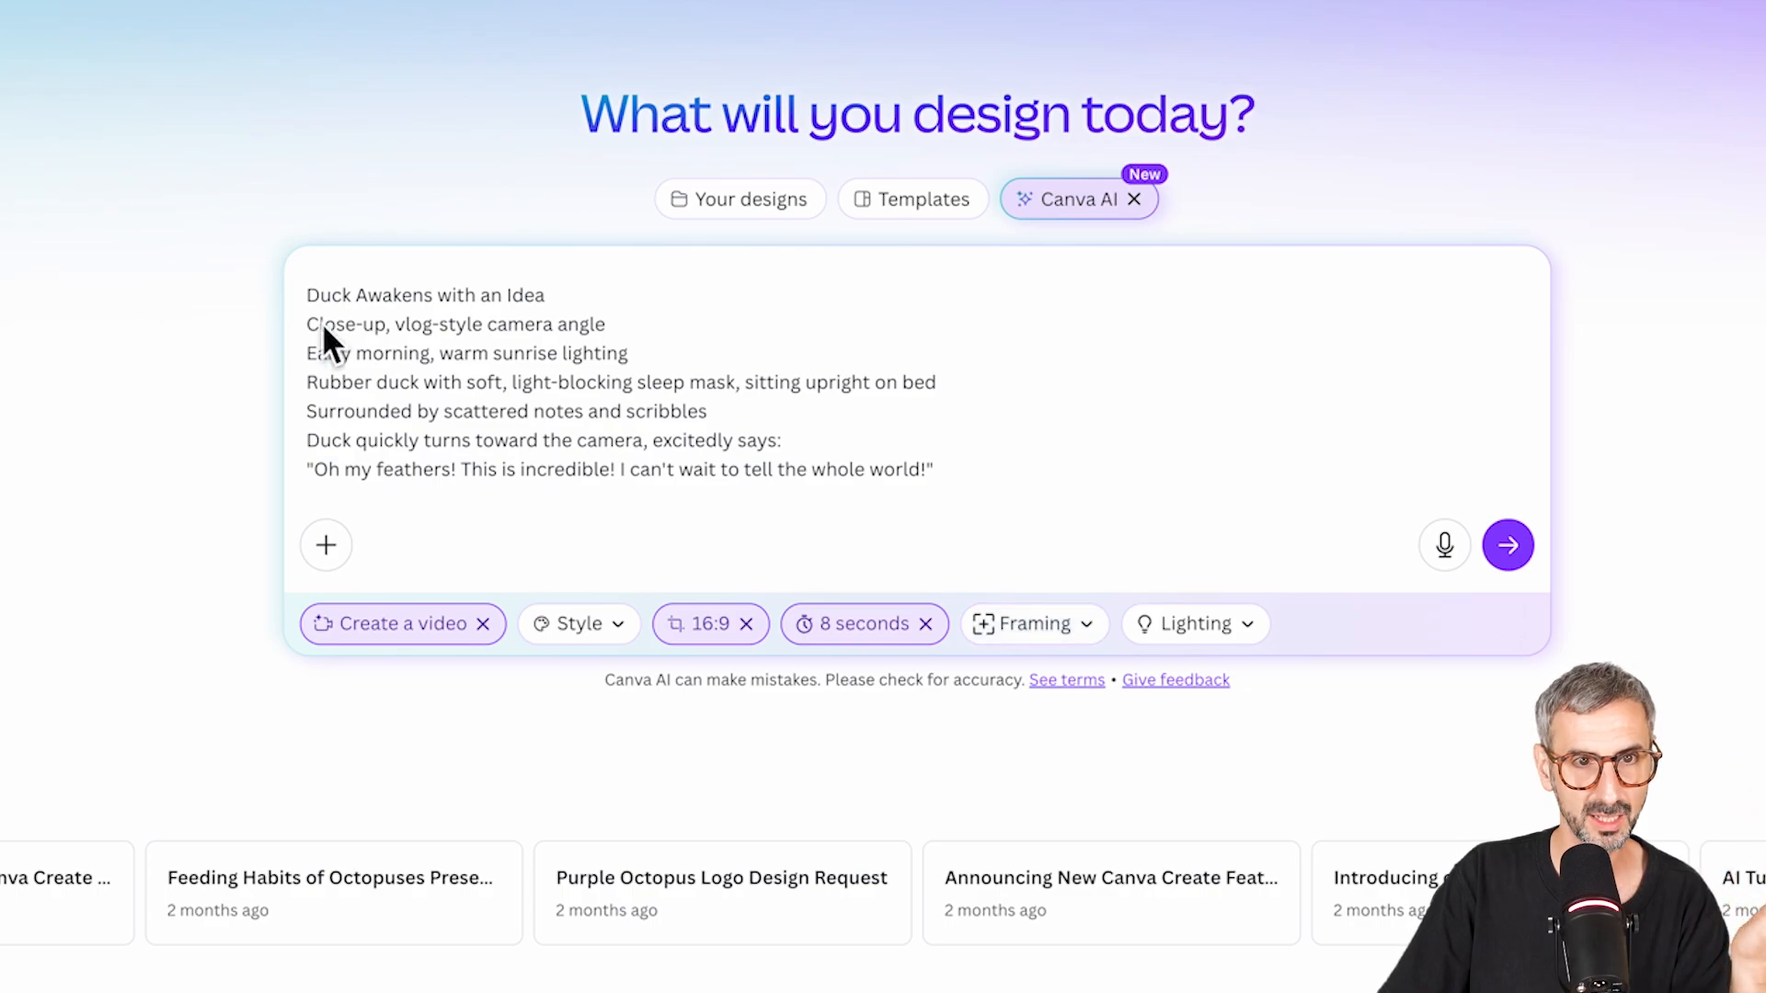
{"action": "left_click_drag", "start_coordinate": [307, 323], "coordinate": [393, 324]}
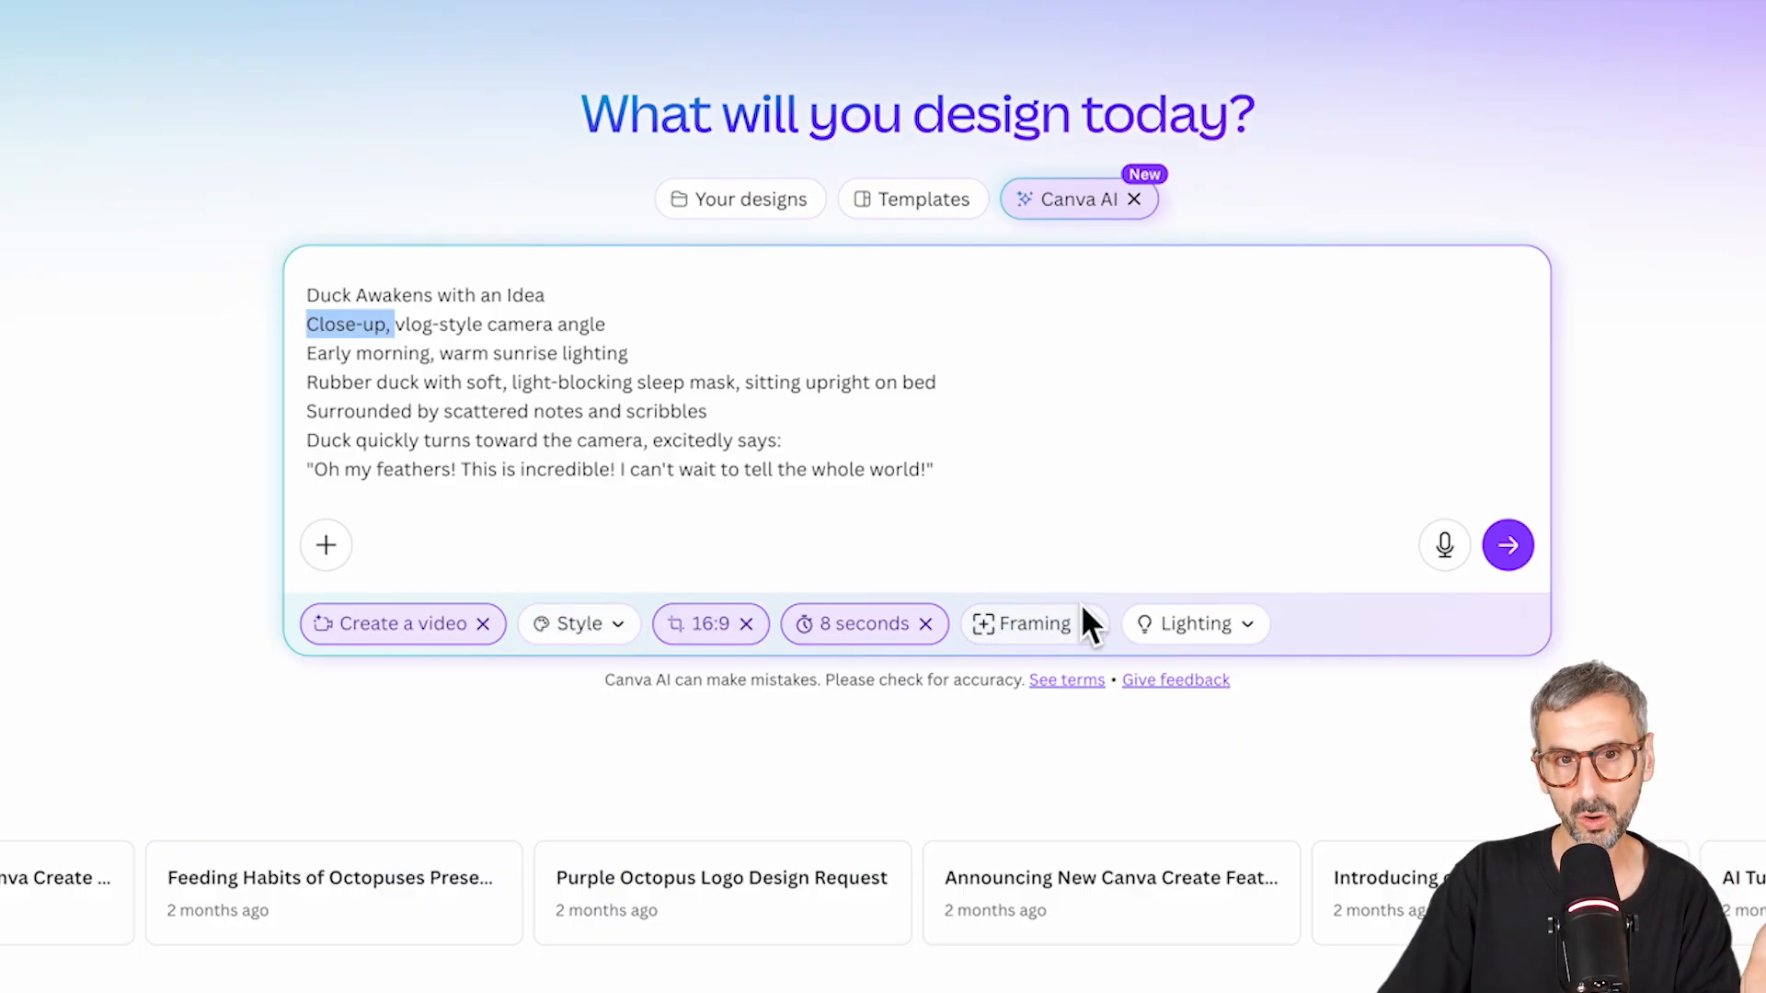
{"action": "left_click", "coordinate": [959, 472]}
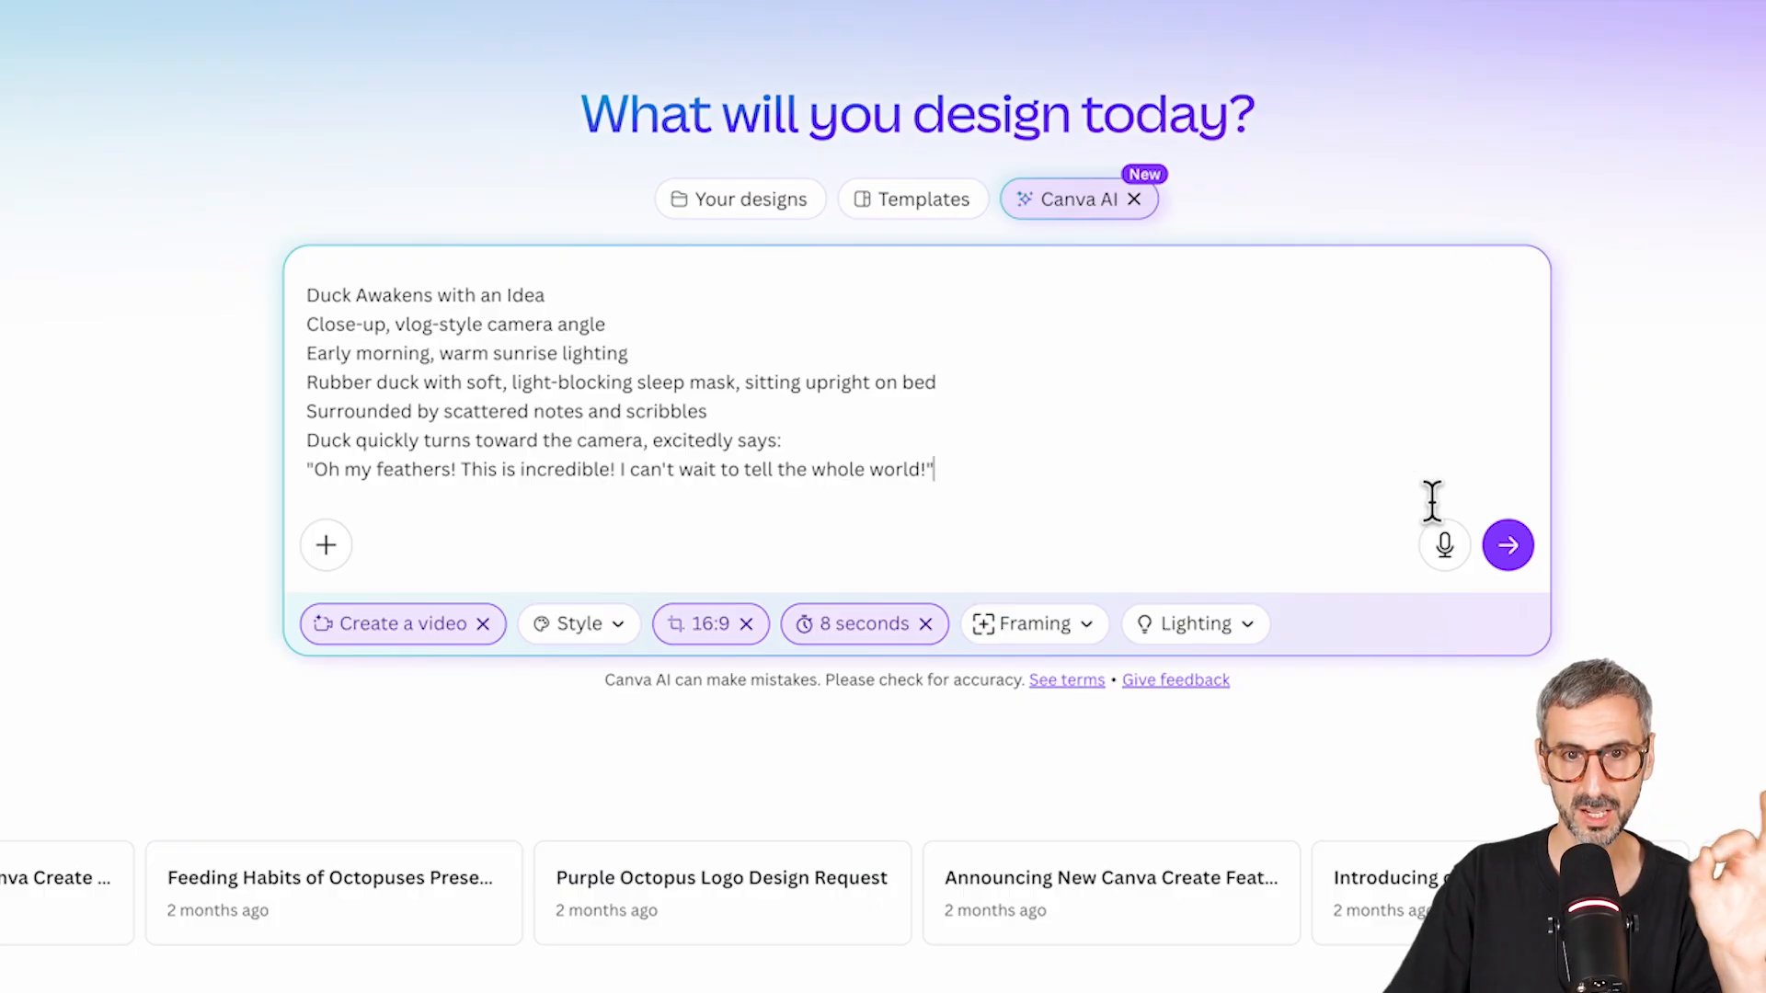
{"action": "left_click", "coordinate": [1508, 548]}
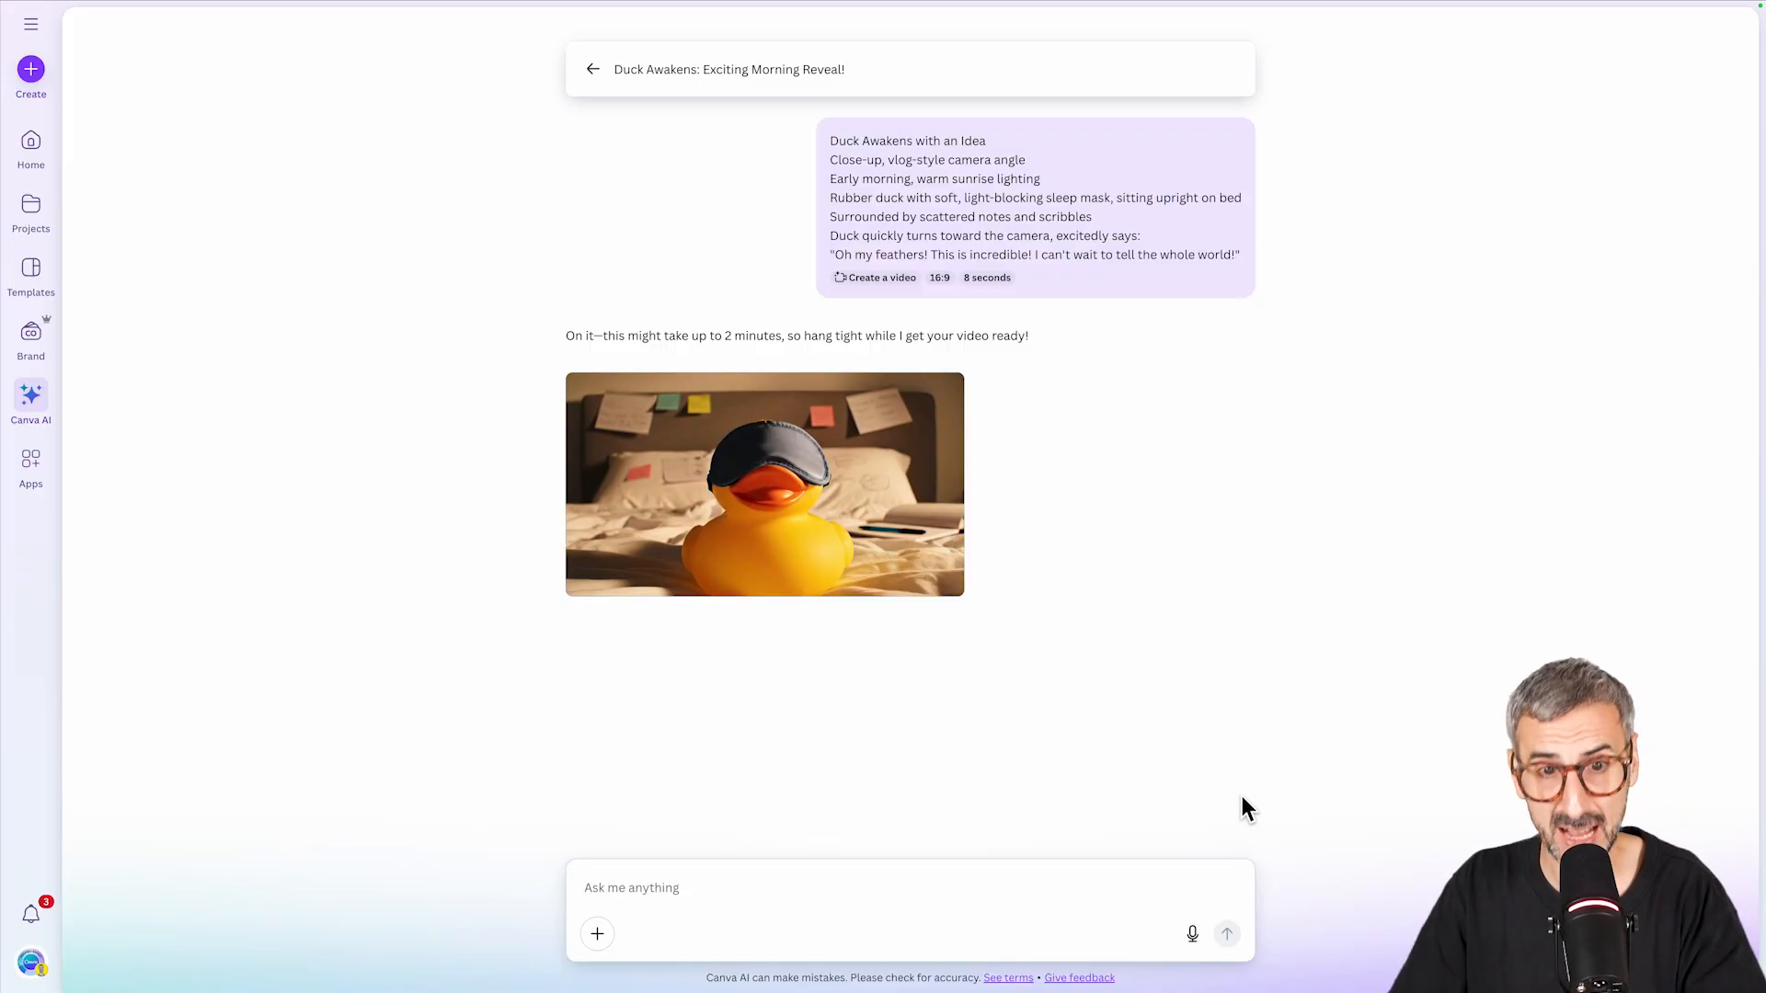
Open the generated Scene 1 clip and play through it, checking the duck's spoken line and the on-screen captions.
{"action": "mouse_move", "coordinate": [872, 557]}
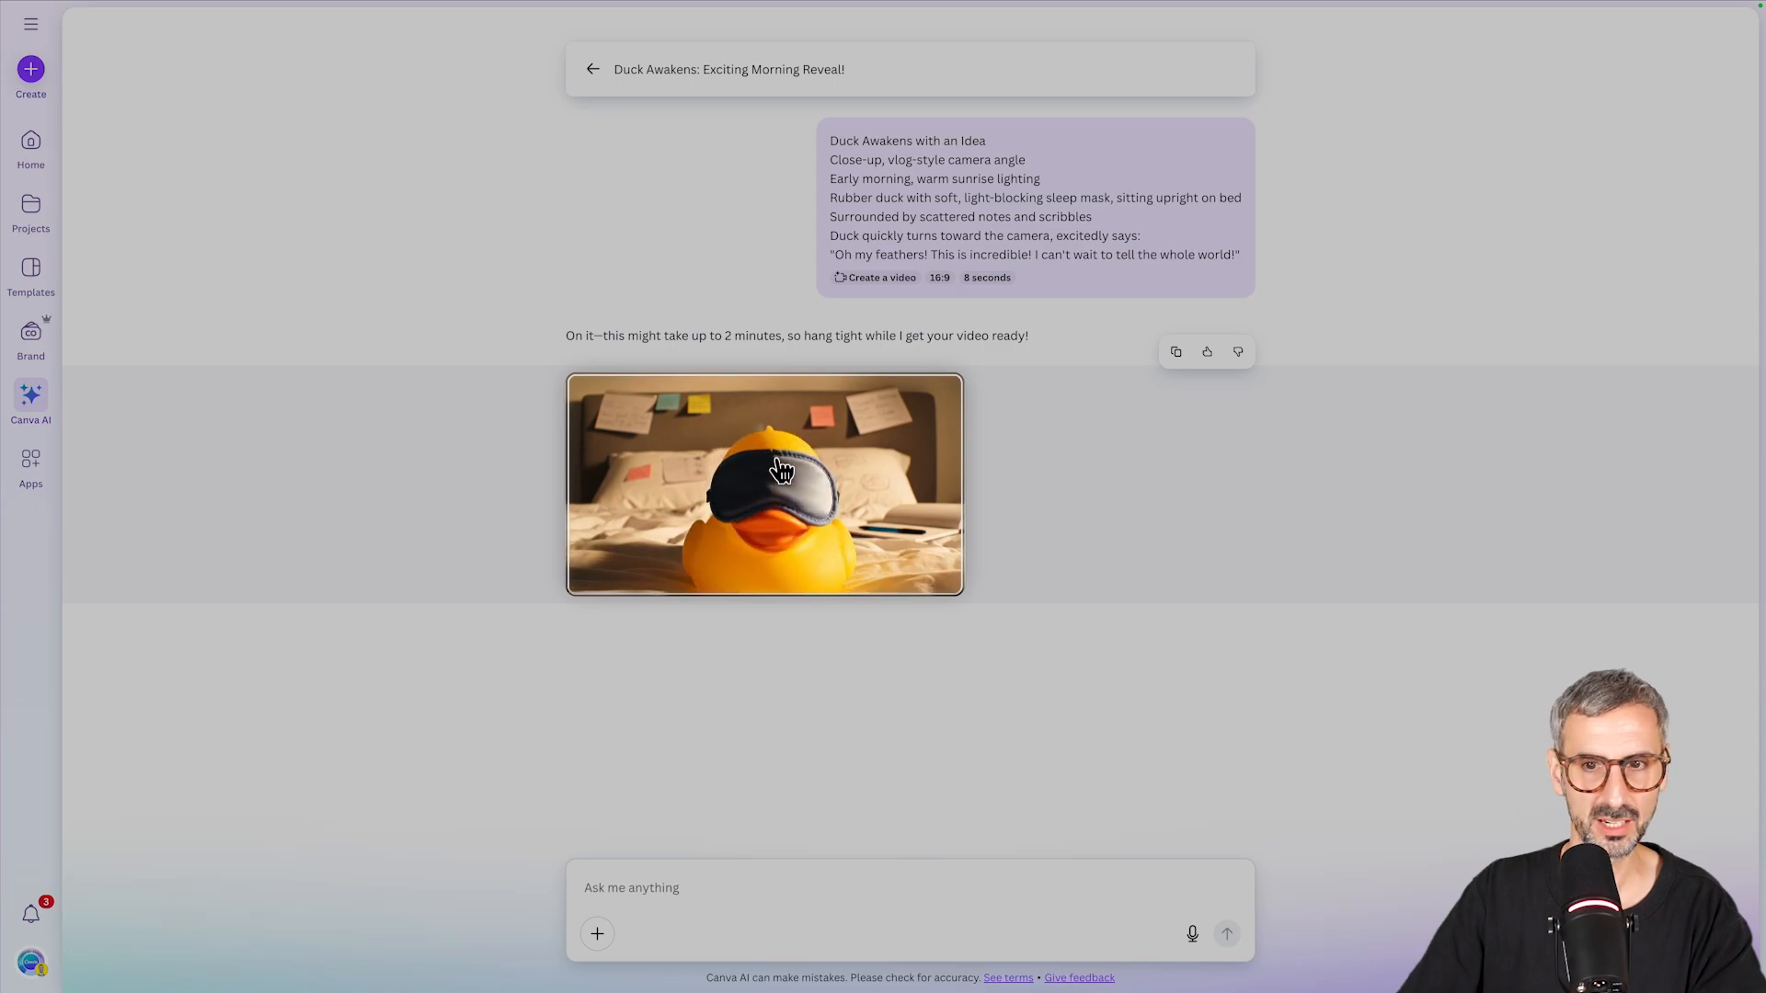
{"action": "left_click", "coordinate": [801, 493]}
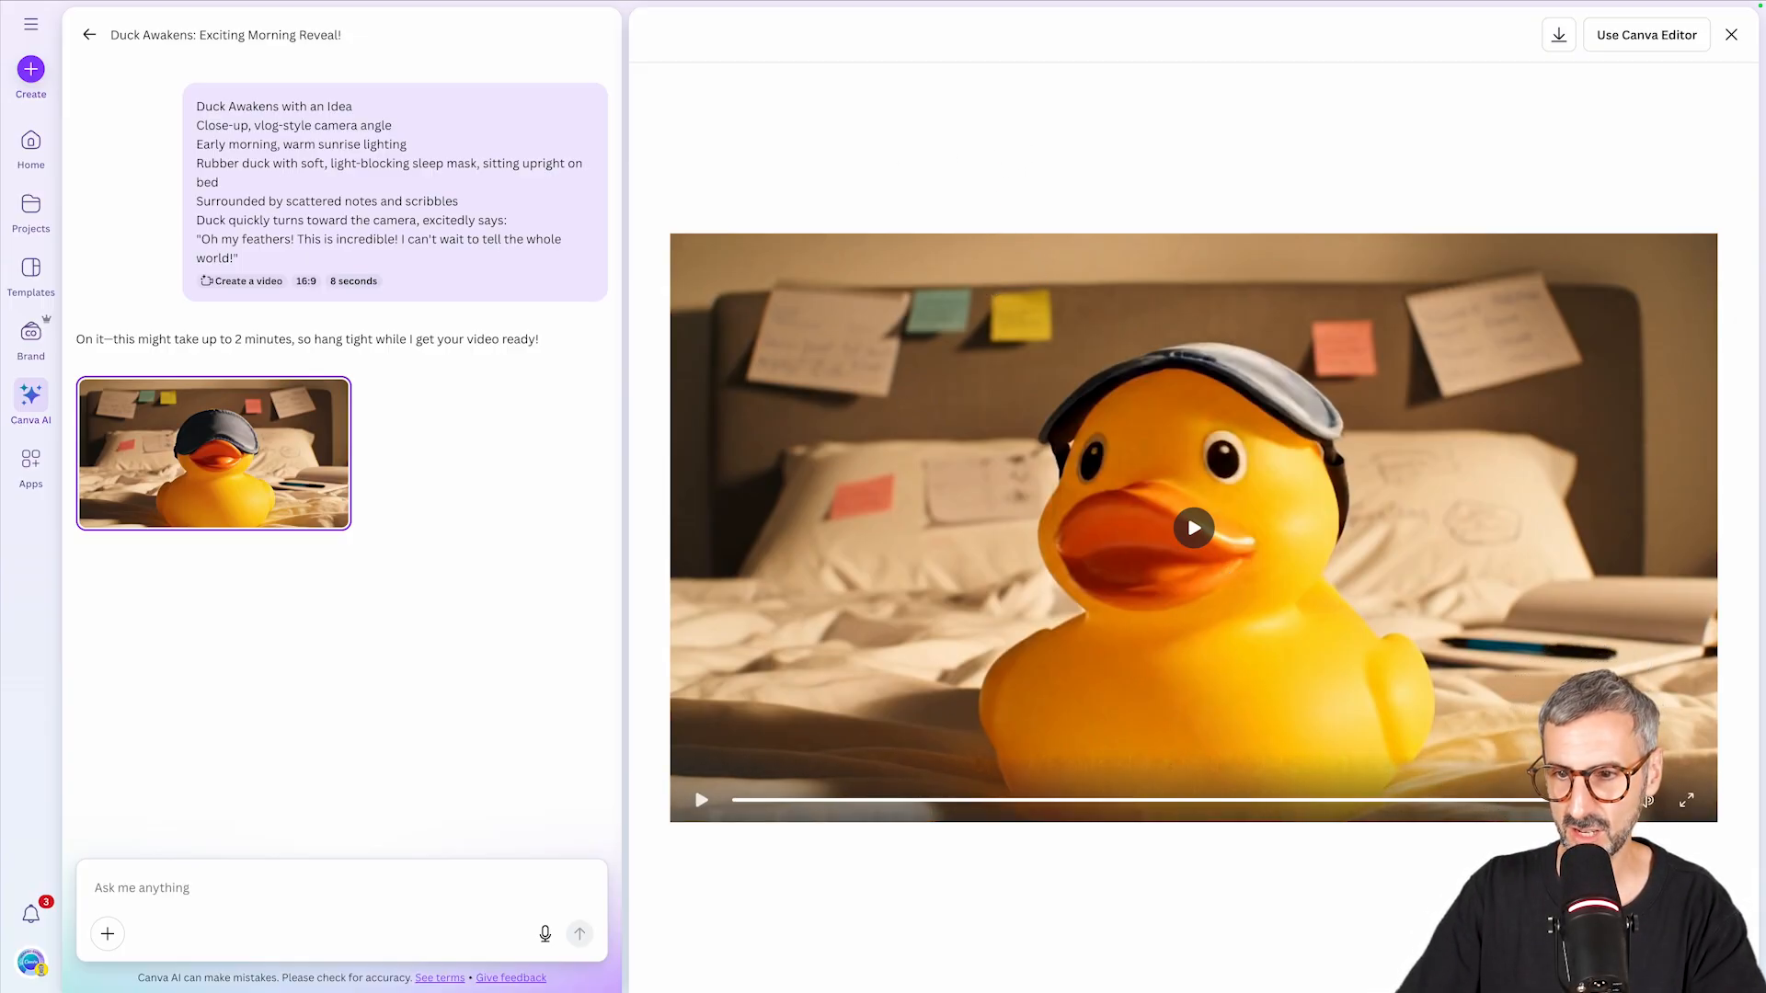
{"action": "left_click", "coordinate": [1519, 801]}
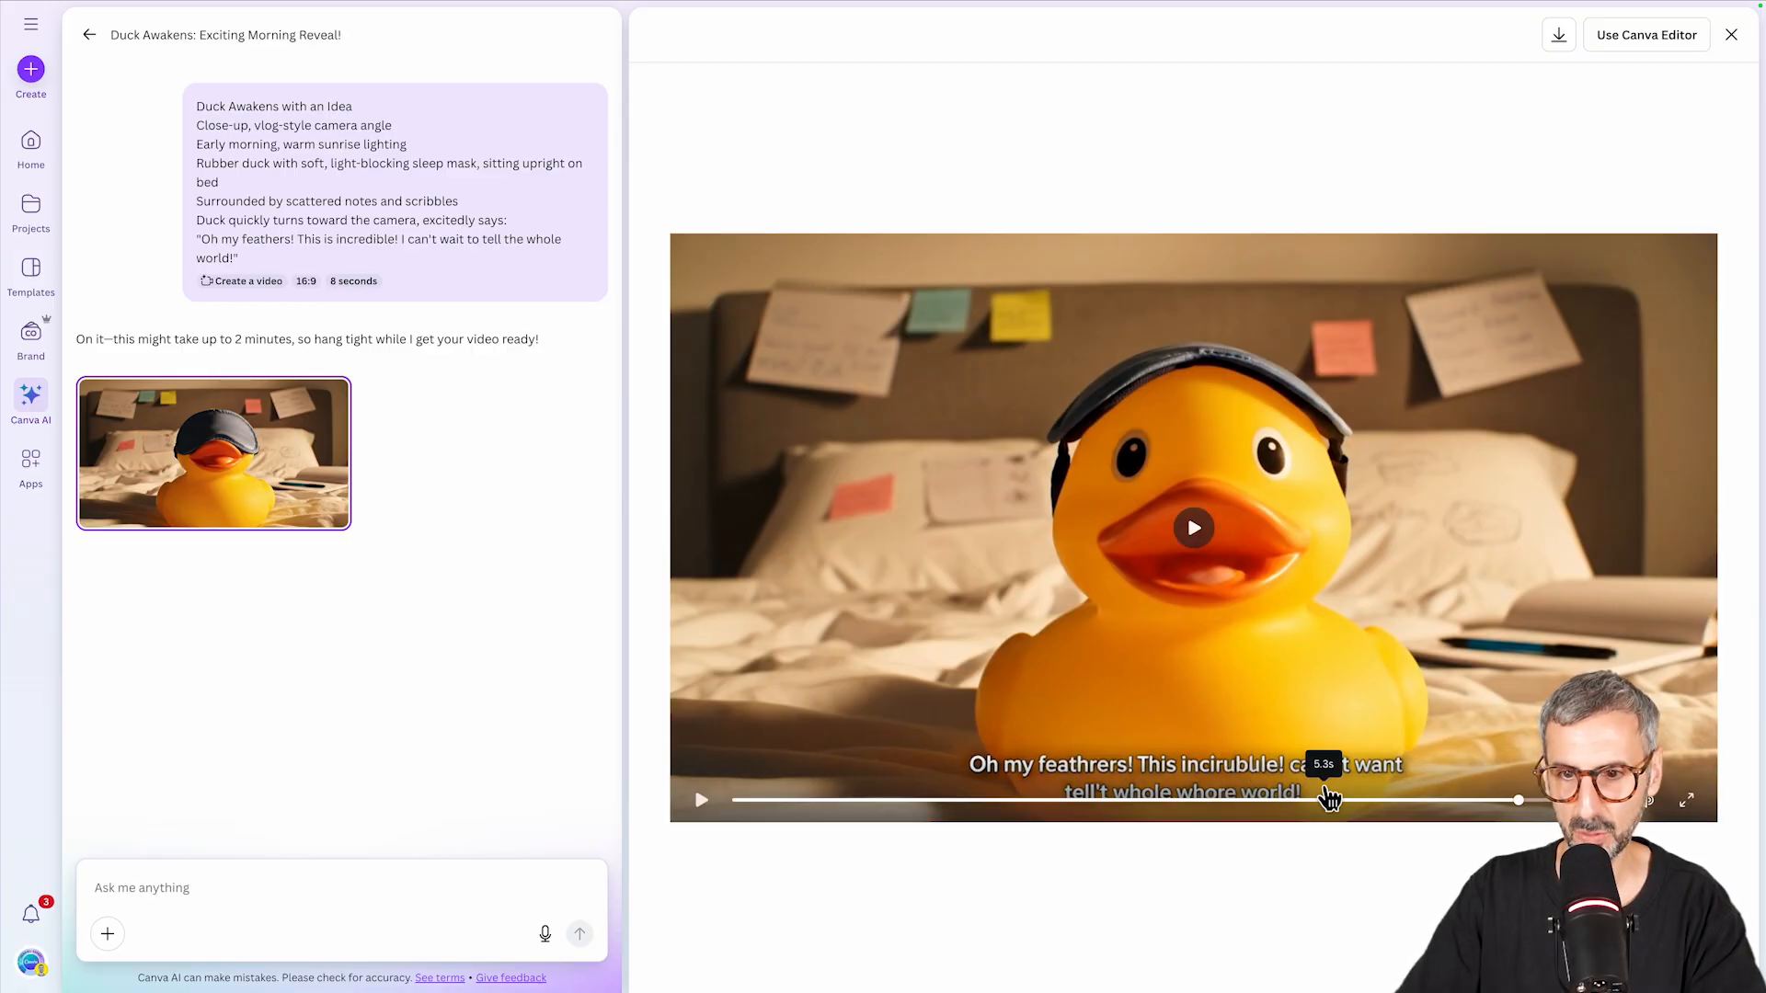
{"action": "left_click_drag", "start_coordinate": [1472, 796], "coordinate": [1057, 797]}
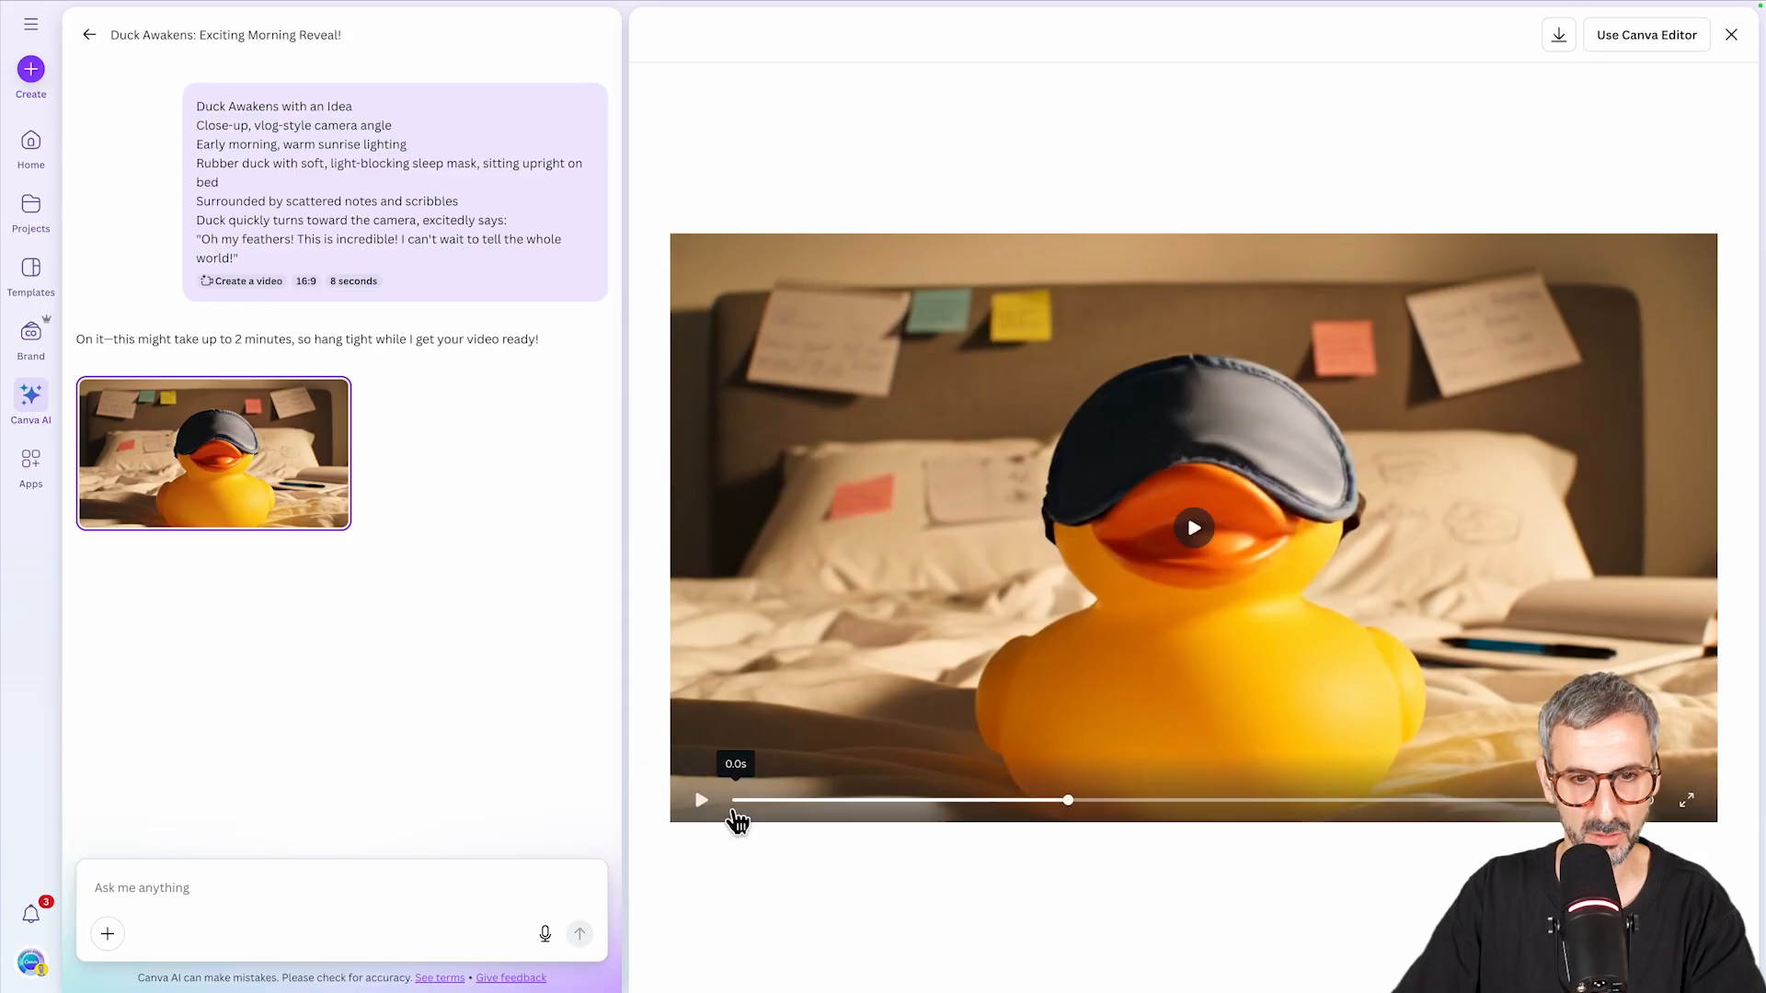
{"action": "left_click", "coordinate": [1271, 802]}
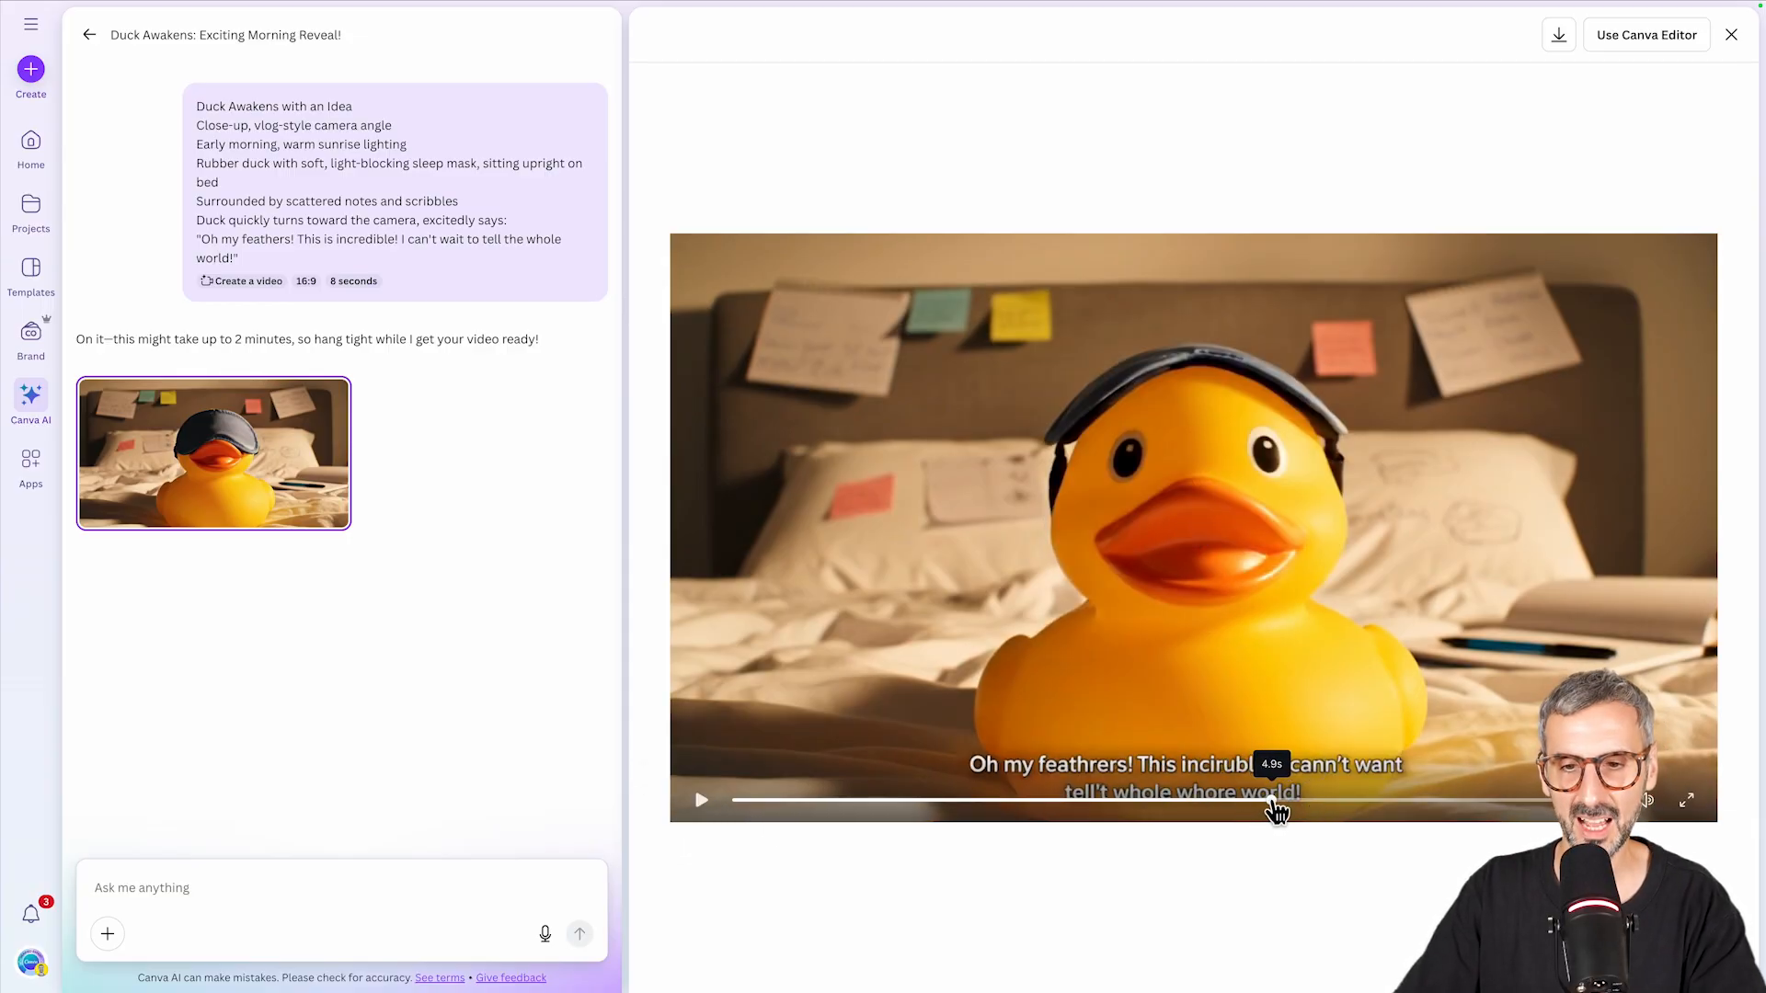
{"action": "left_click_drag", "start_coordinate": [1259, 801], "coordinate": [1036, 800]}
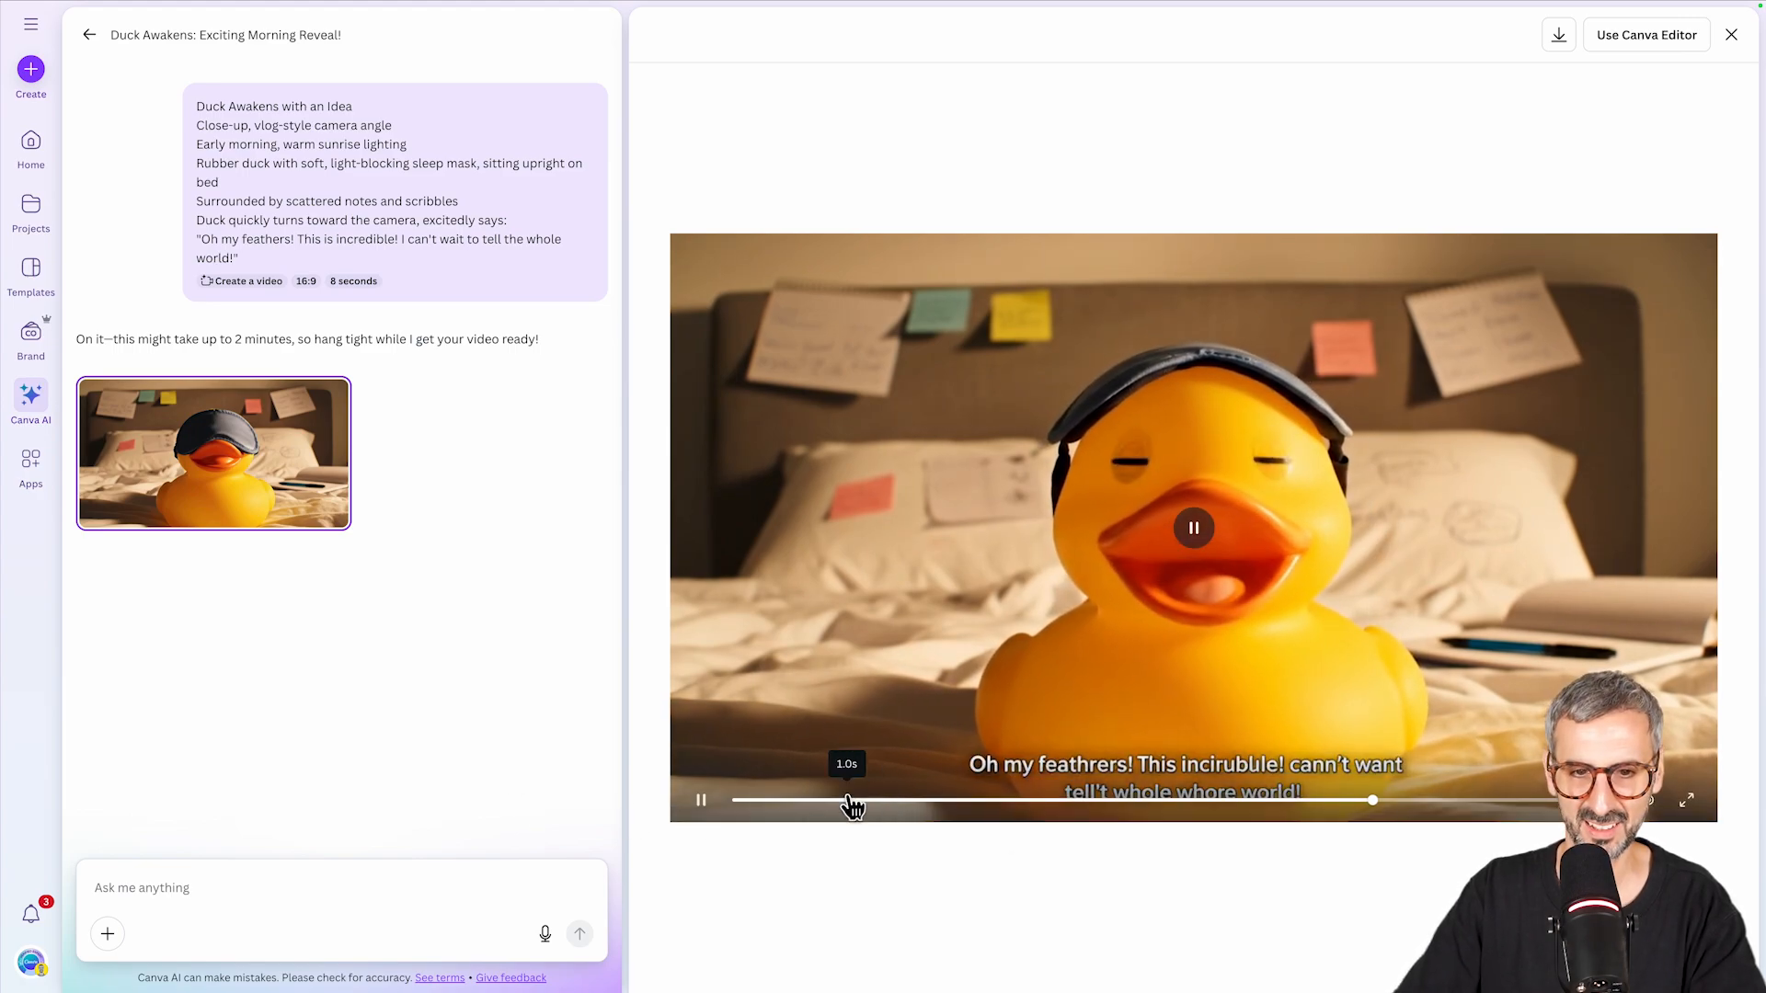
{"action": "left_click", "coordinate": [701, 802]}
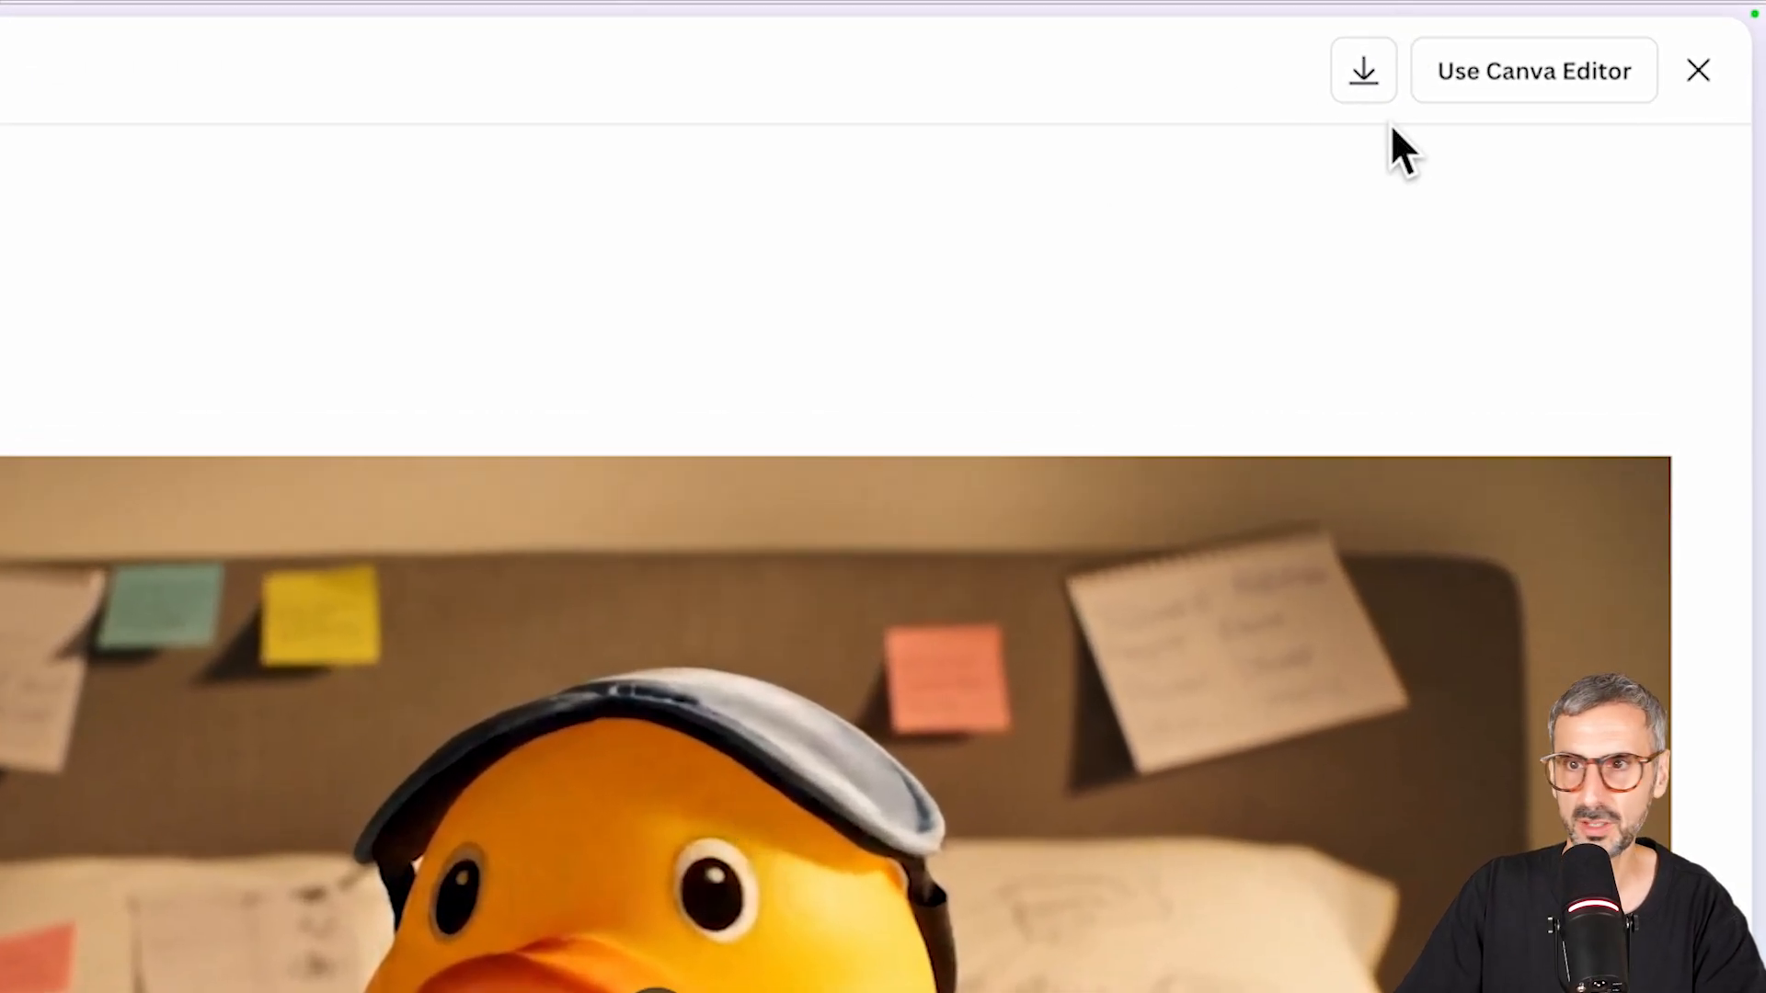
Download the Scene 1 clip and show the saved MP4 file in its folder.
{"action": "left_click", "coordinate": [1364, 73]}
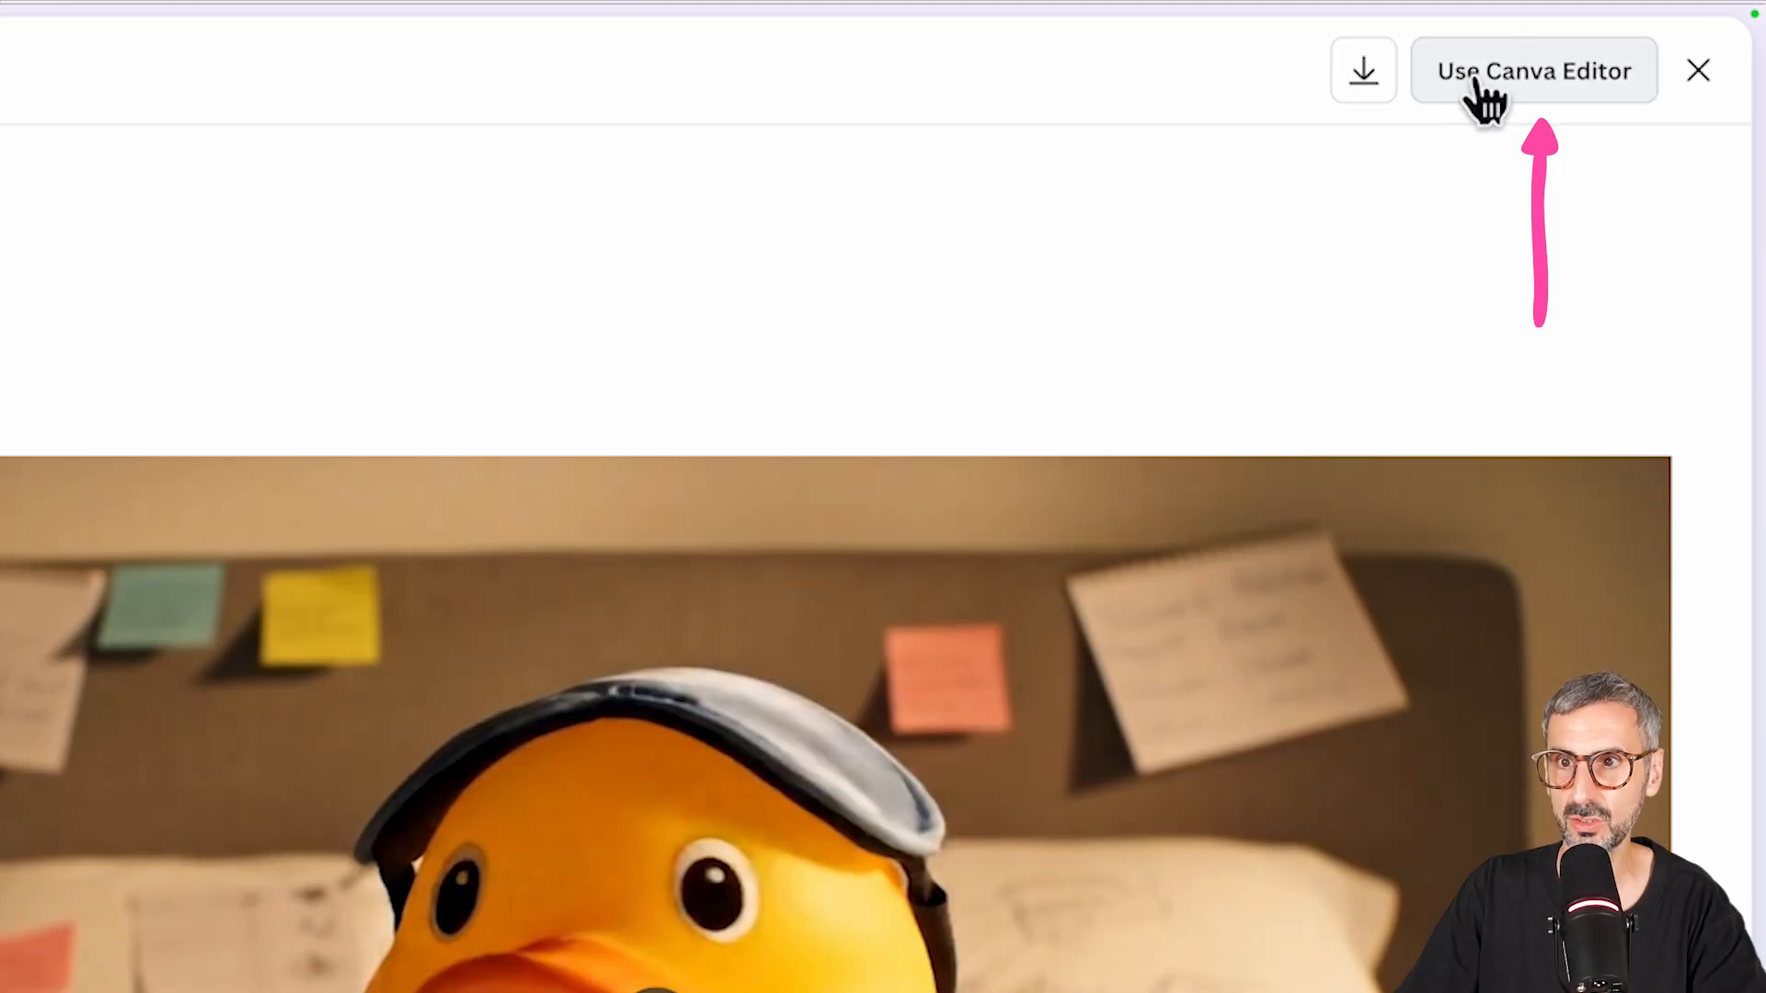
{"action": "left_click", "coordinate": [1362, 74]}
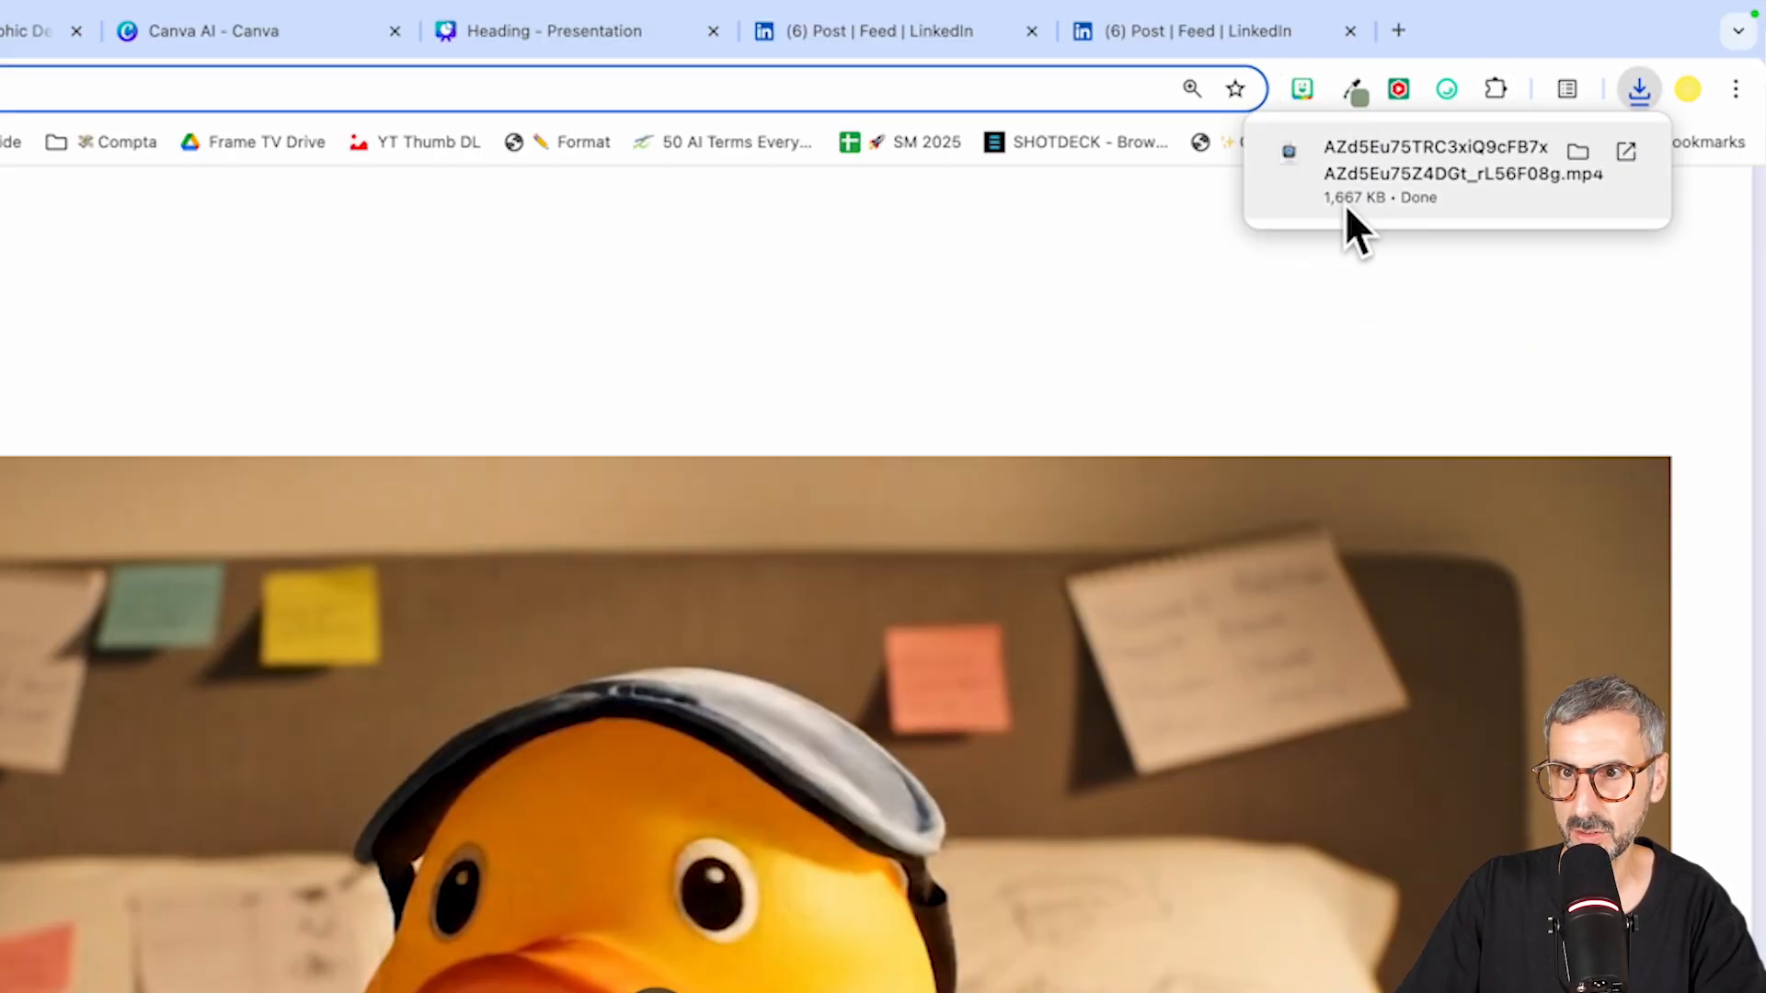
{"action": "left_click", "coordinate": [1574, 153]}
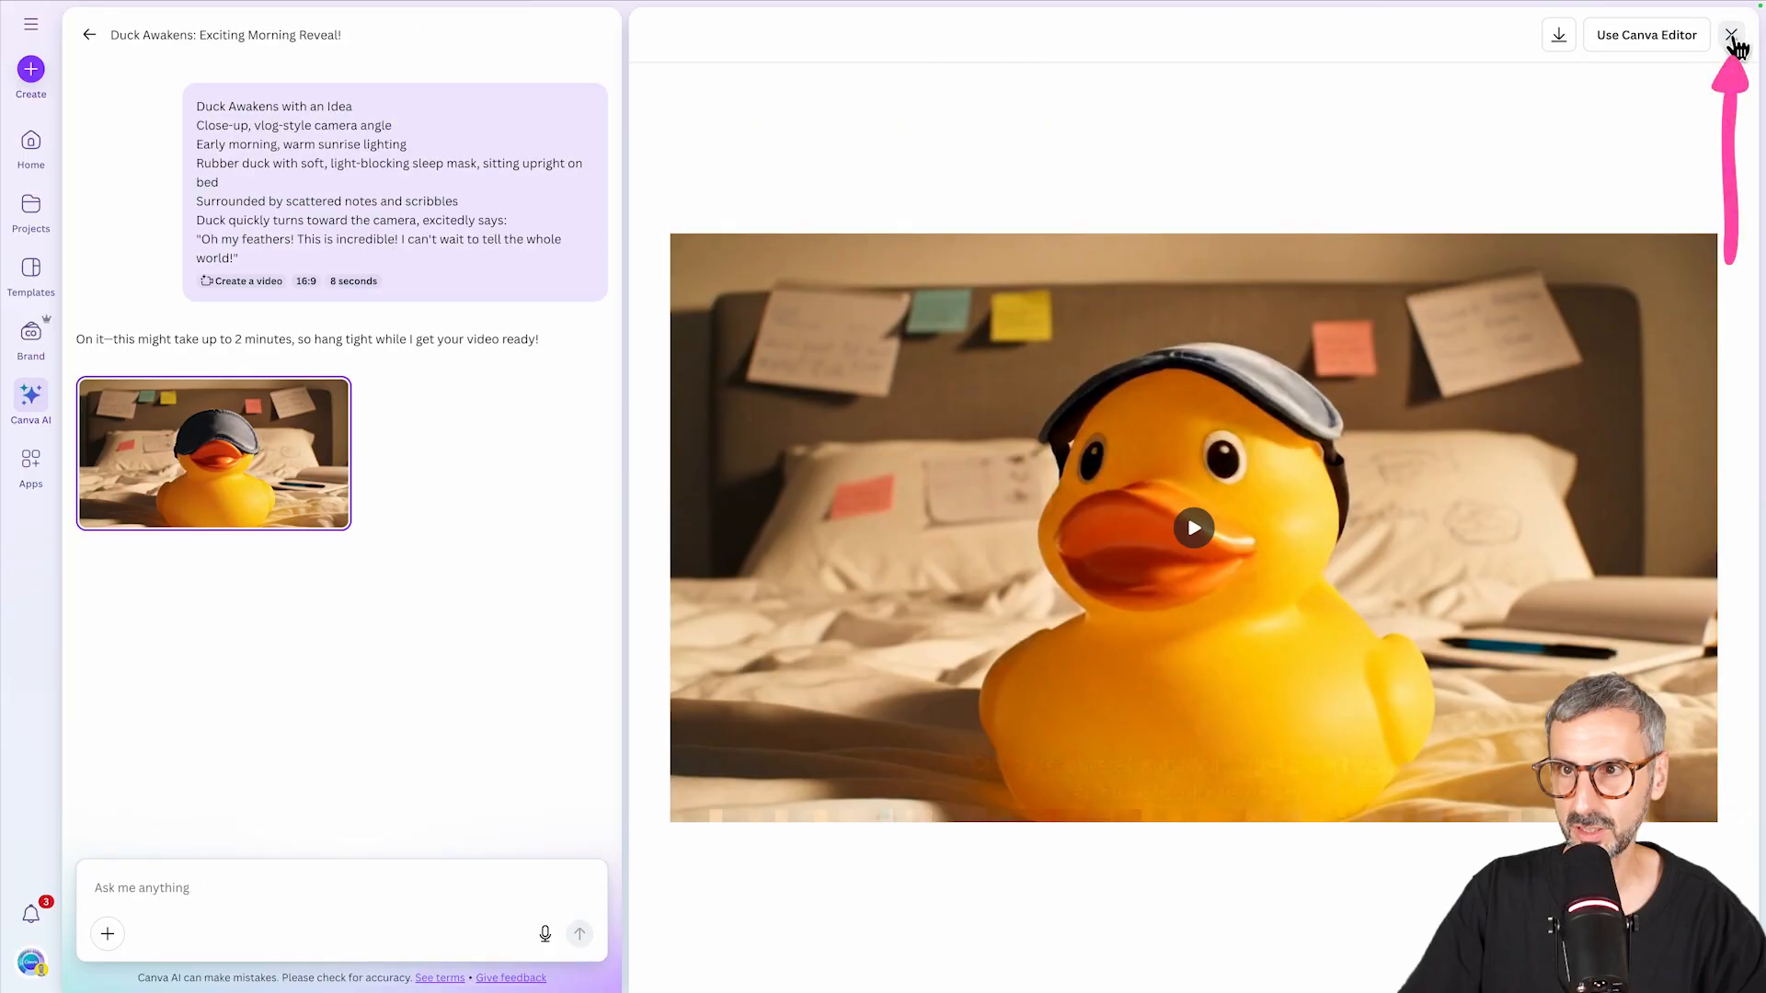
Close the Scene 1 preview, leave its chat, and start a fresh video request on the Canva AI start page.
{"action": "left_click", "coordinate": [1730, 40]}
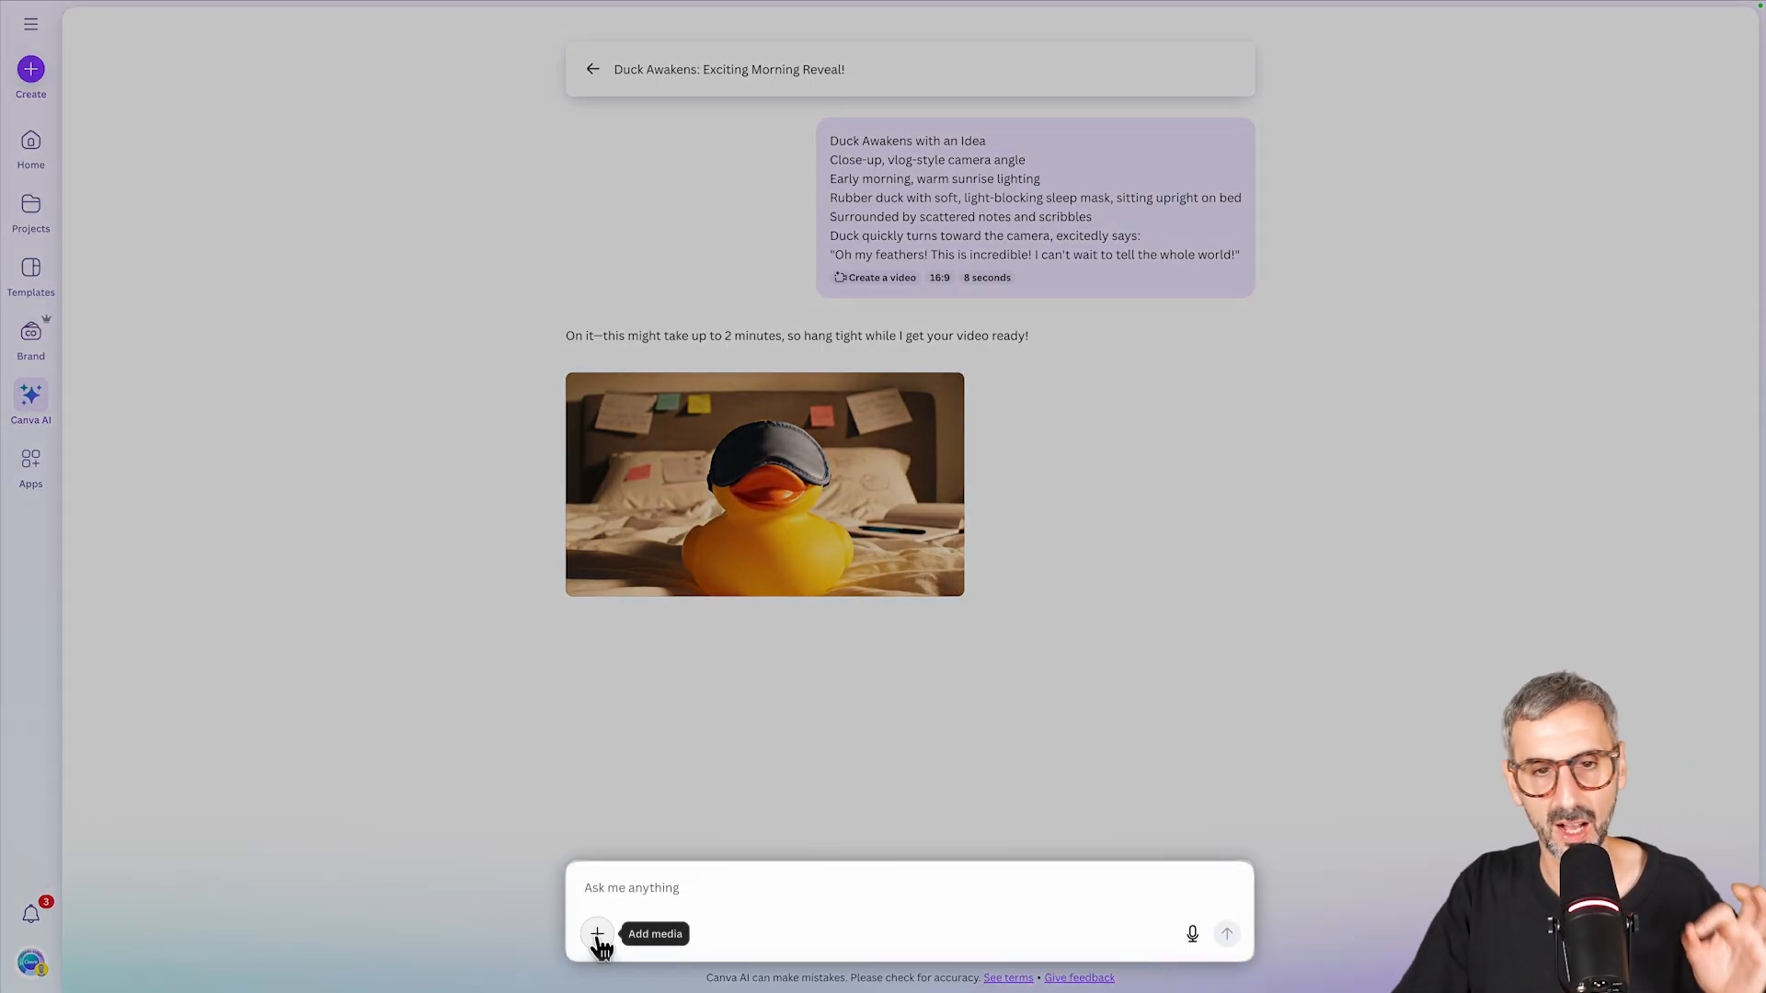
{"action": "mouse_move", "coordinate": [807, 579]}
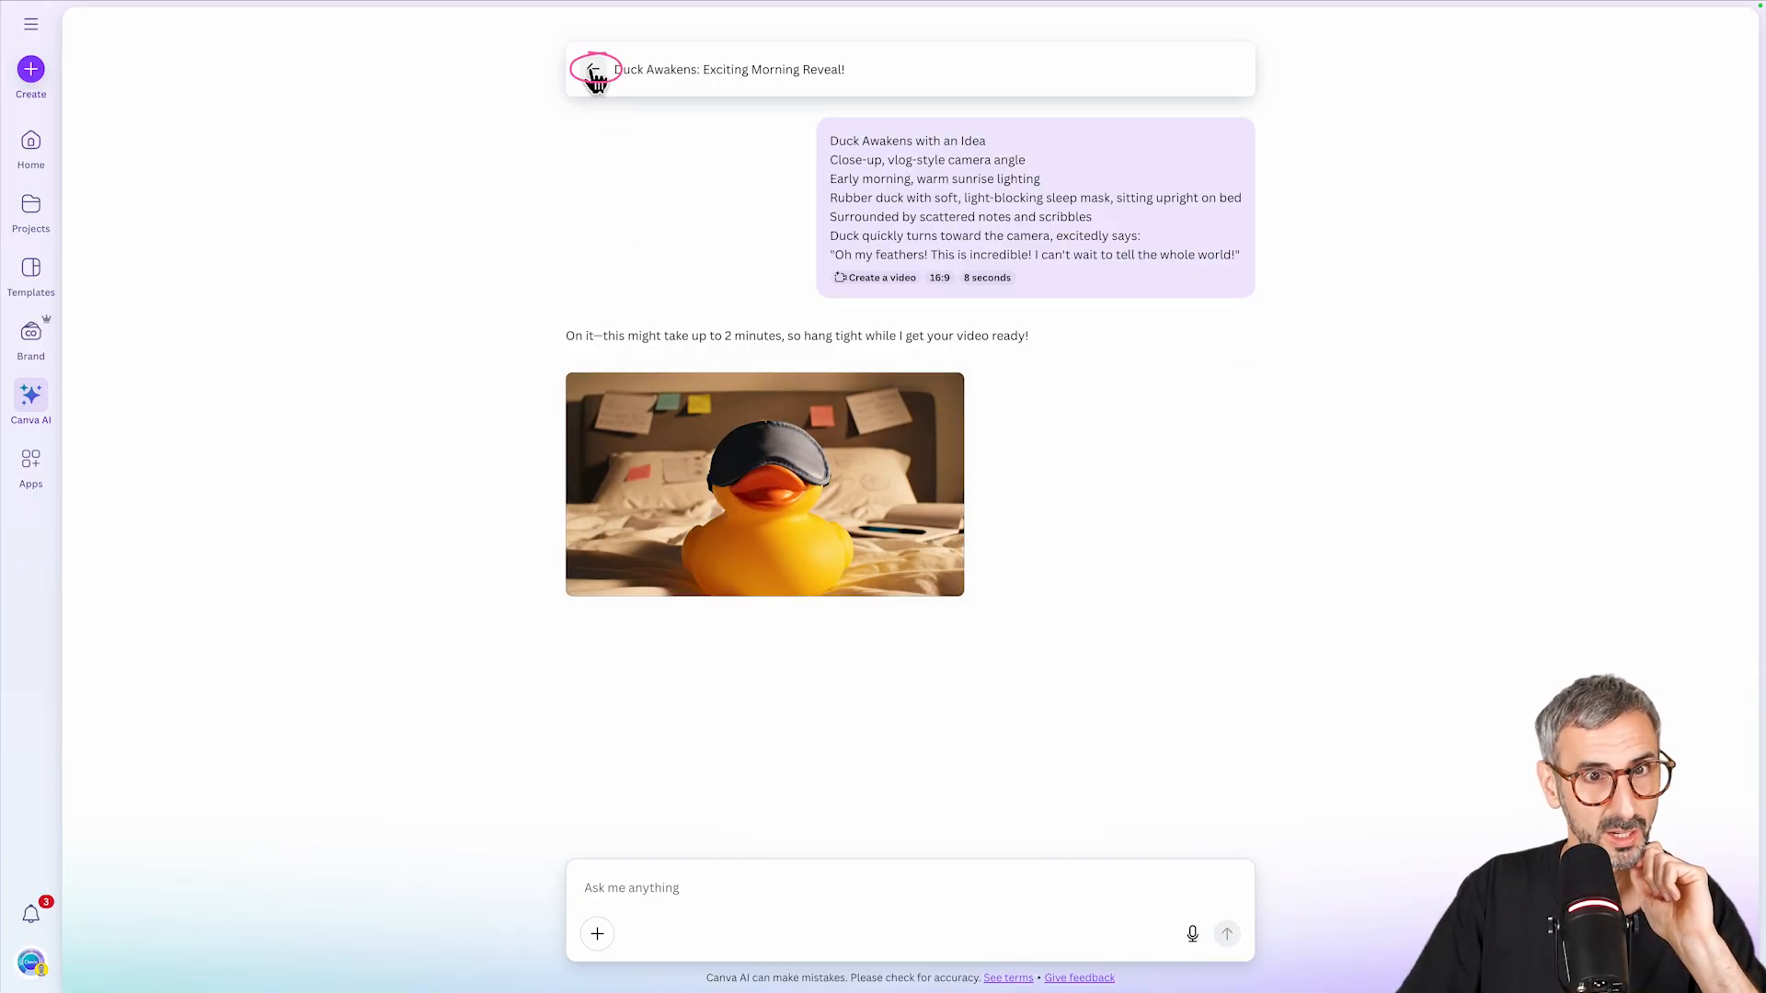
{"action": "left_click", "coordinate": [594, 73]}
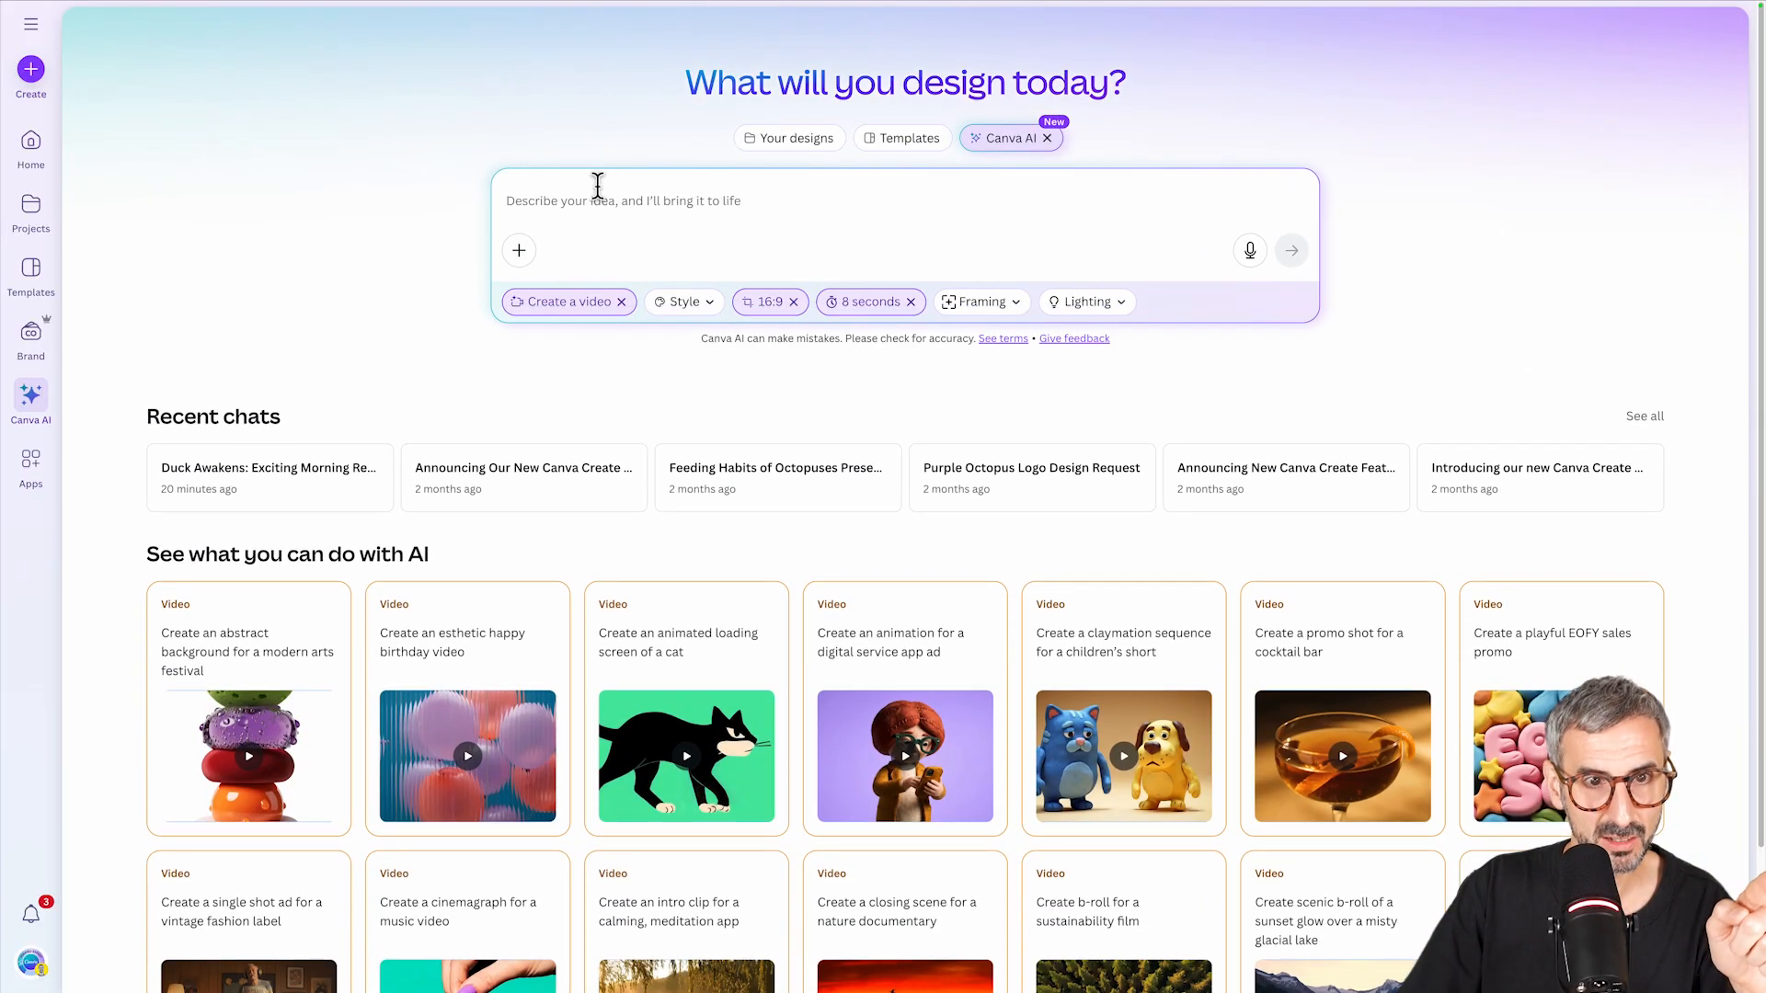
{"action": "left_click", "coordinate": [561, 304]}
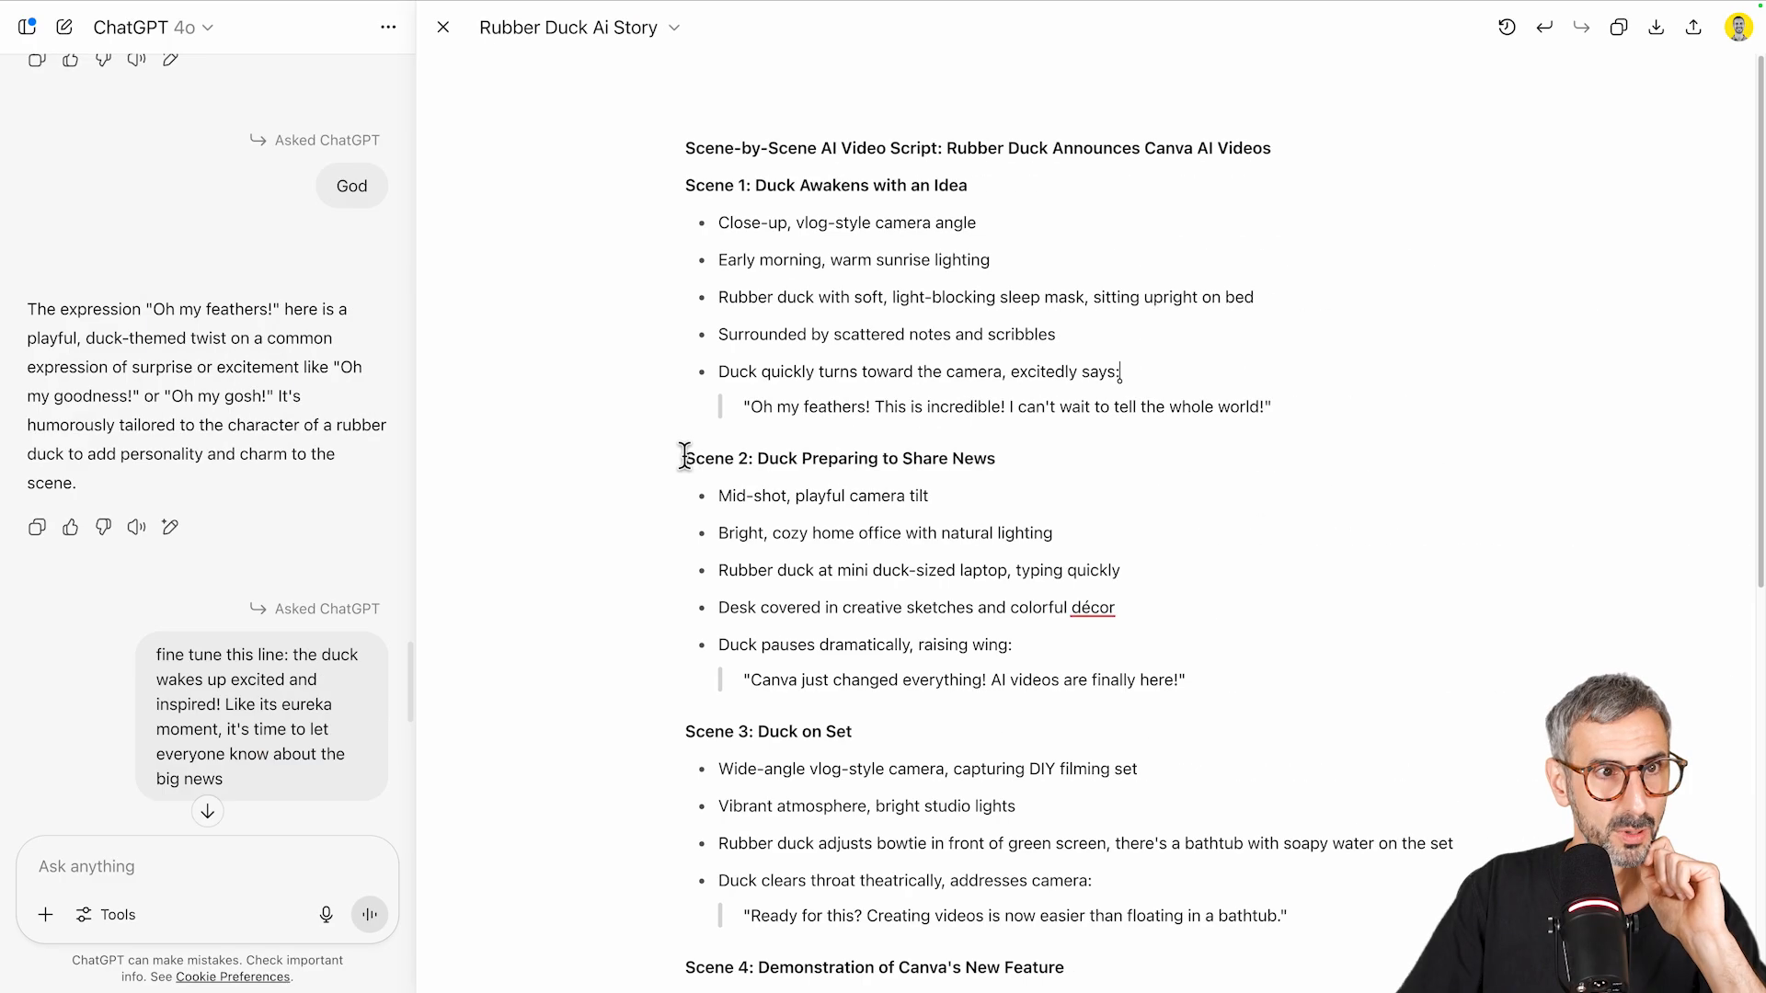
Copy the complete Scene 2 text from the Rubber Duck Ai Story document and paste it as the Canva AI video prompt.
{"action": "left_click_drag", "start_coordinate": [686, 458], "coordinate": [1189, 680]}
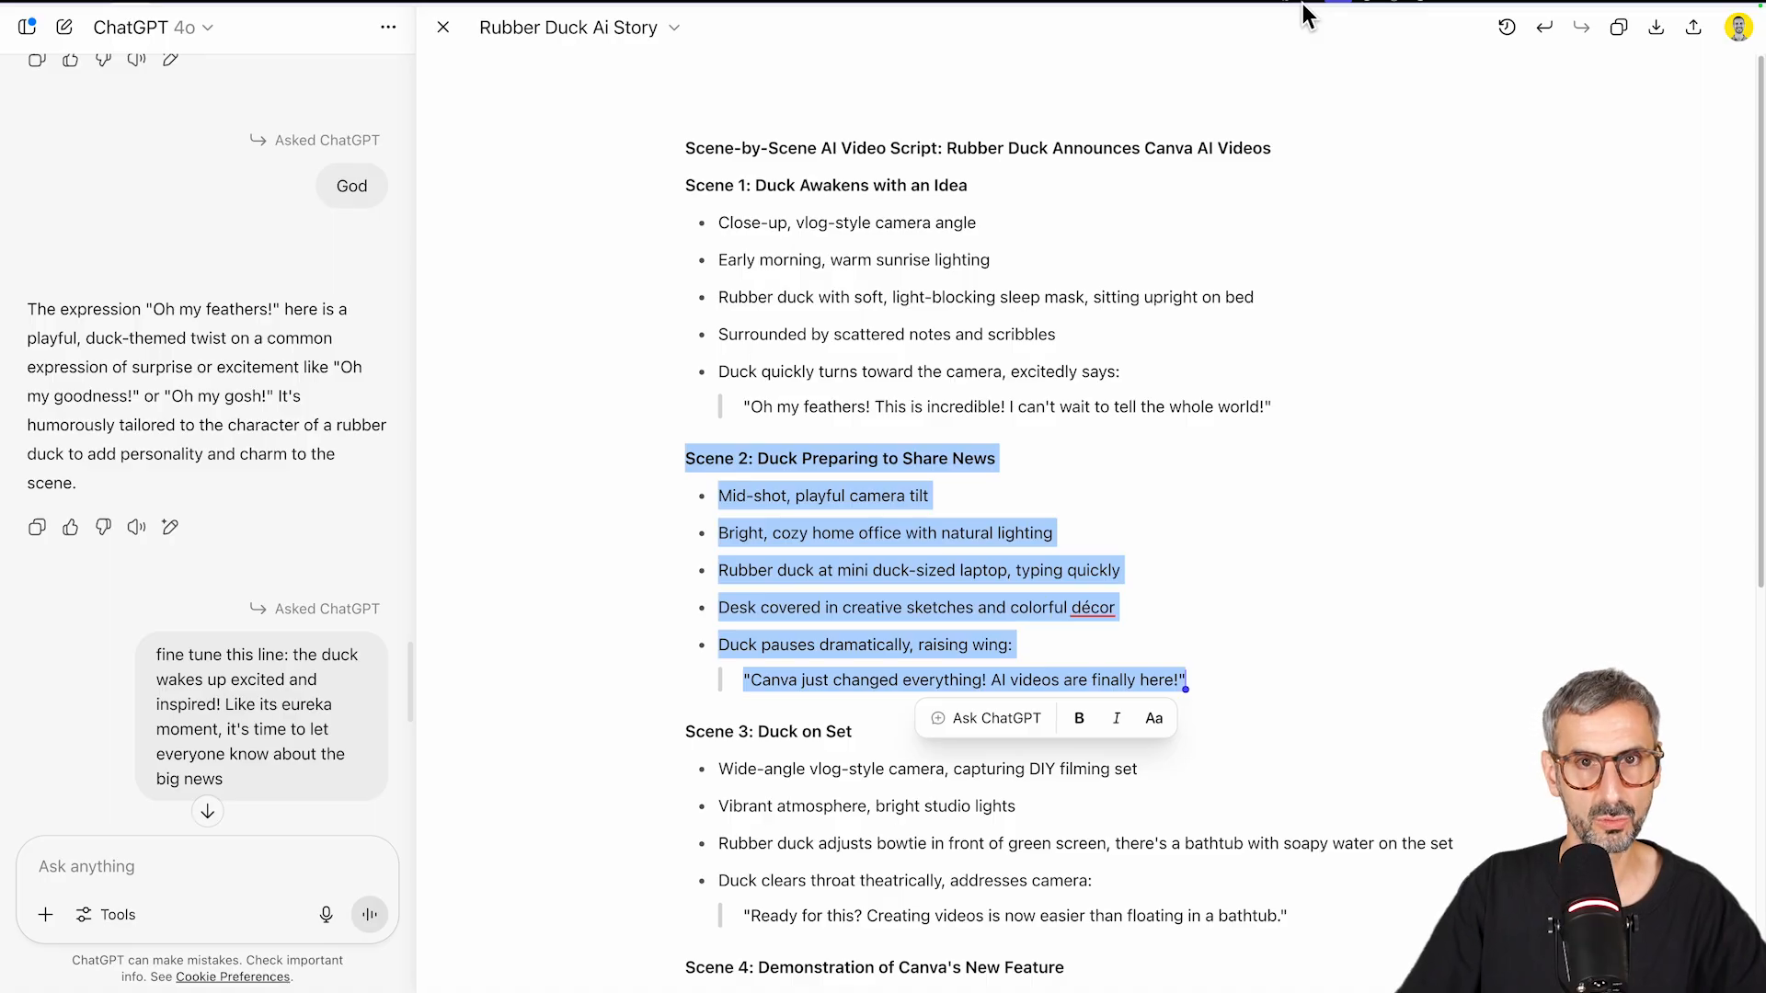
{"action": "key", "text": "ctrl+Right"}
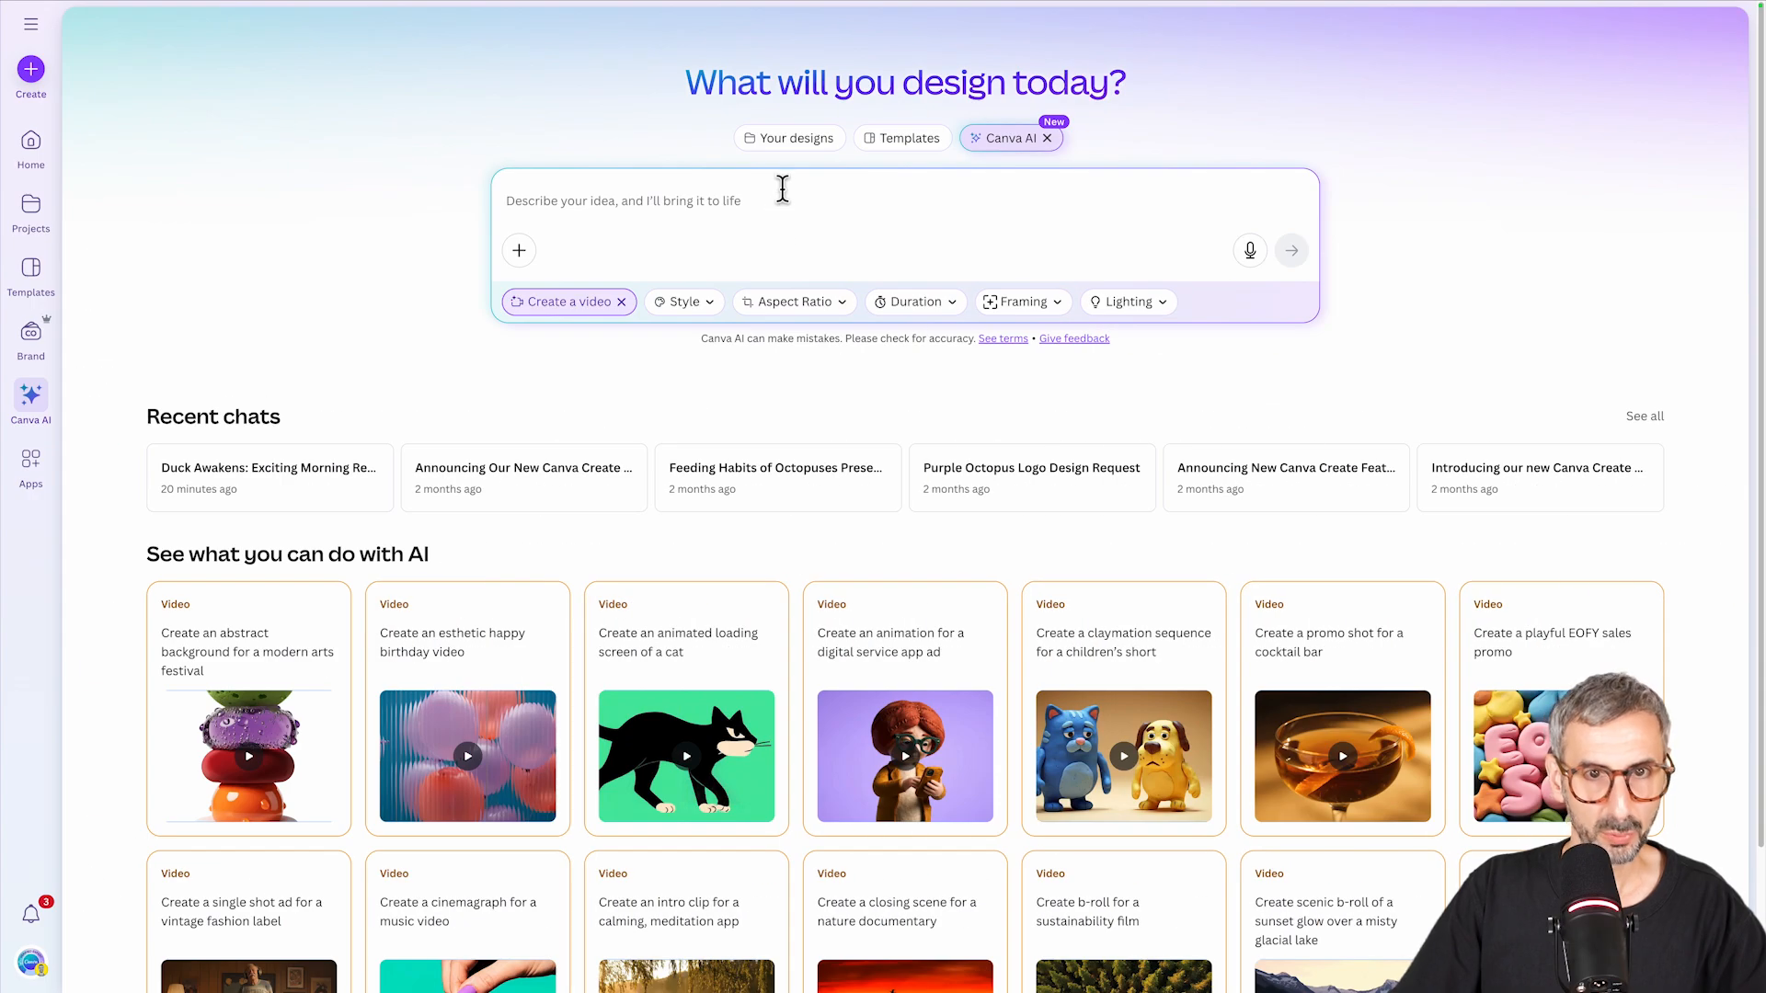
{"action": "left_click", "coordinate": [783, 189]}
{"action": "key", "text": "ctrl+v"}
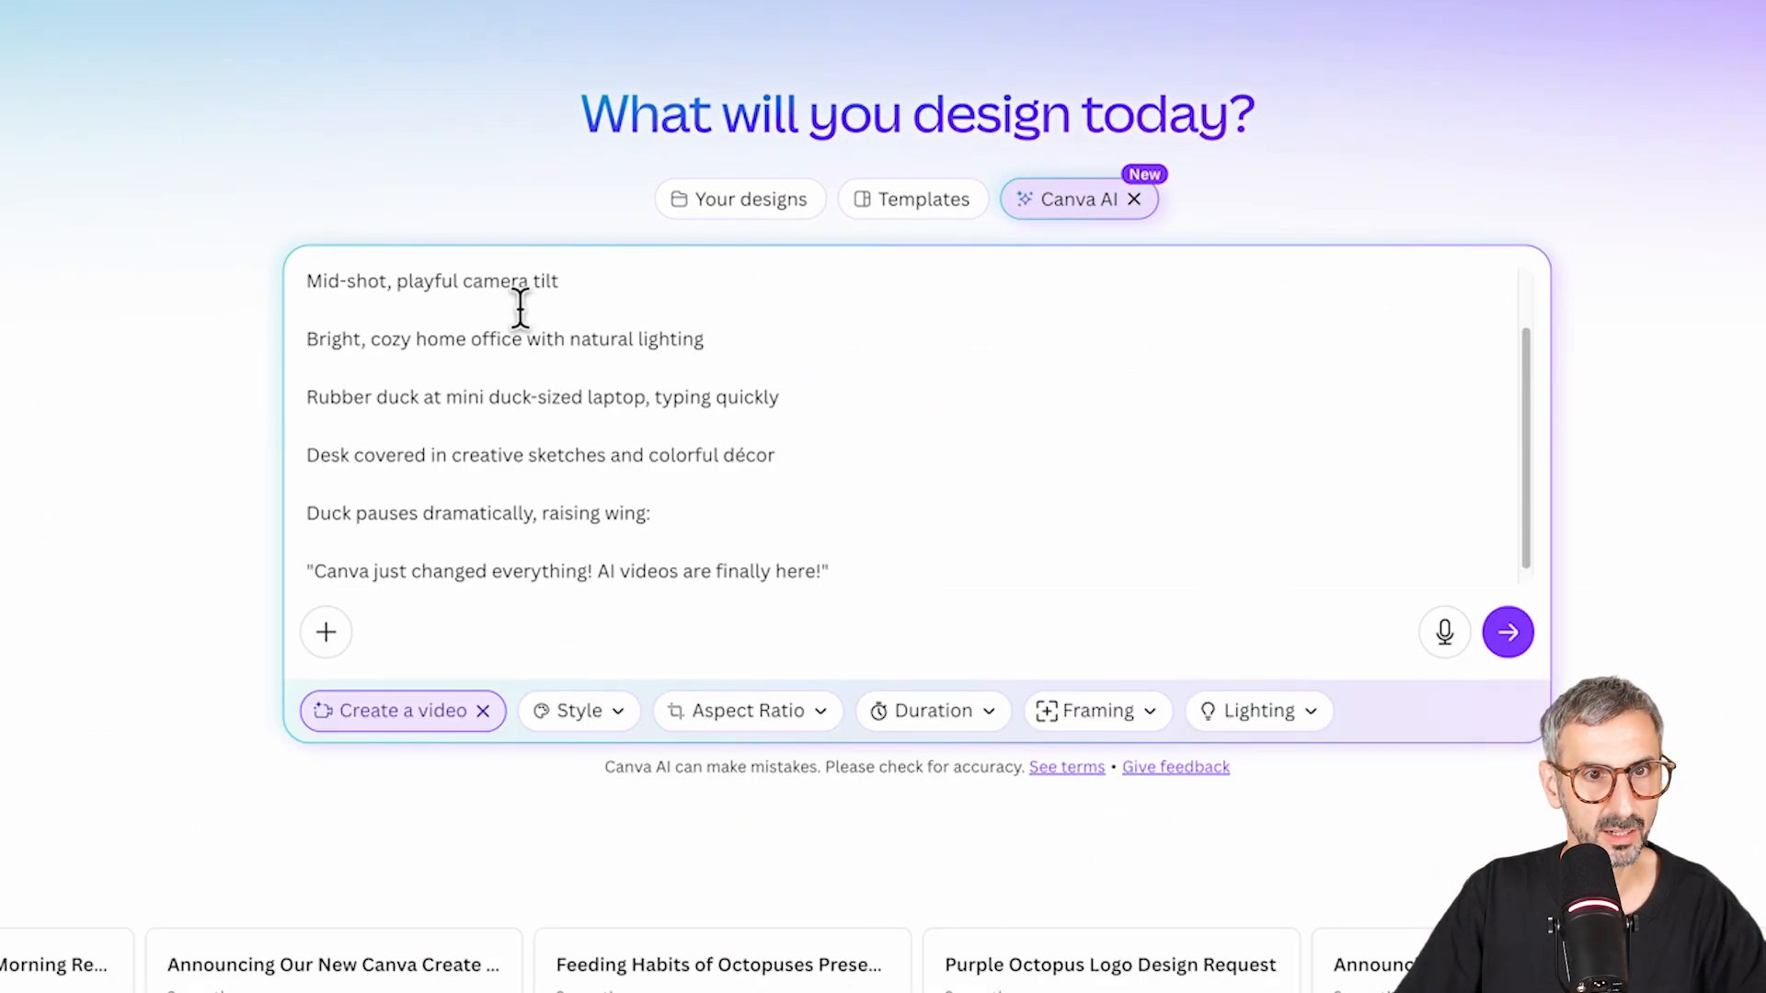
Remove the "Scene 2:" label and the blank lines between the lines of the prompt.
{"action": "scroll", "coordinate": [520, 306], "scroll_direction": "up", "scroll_amount": 2}
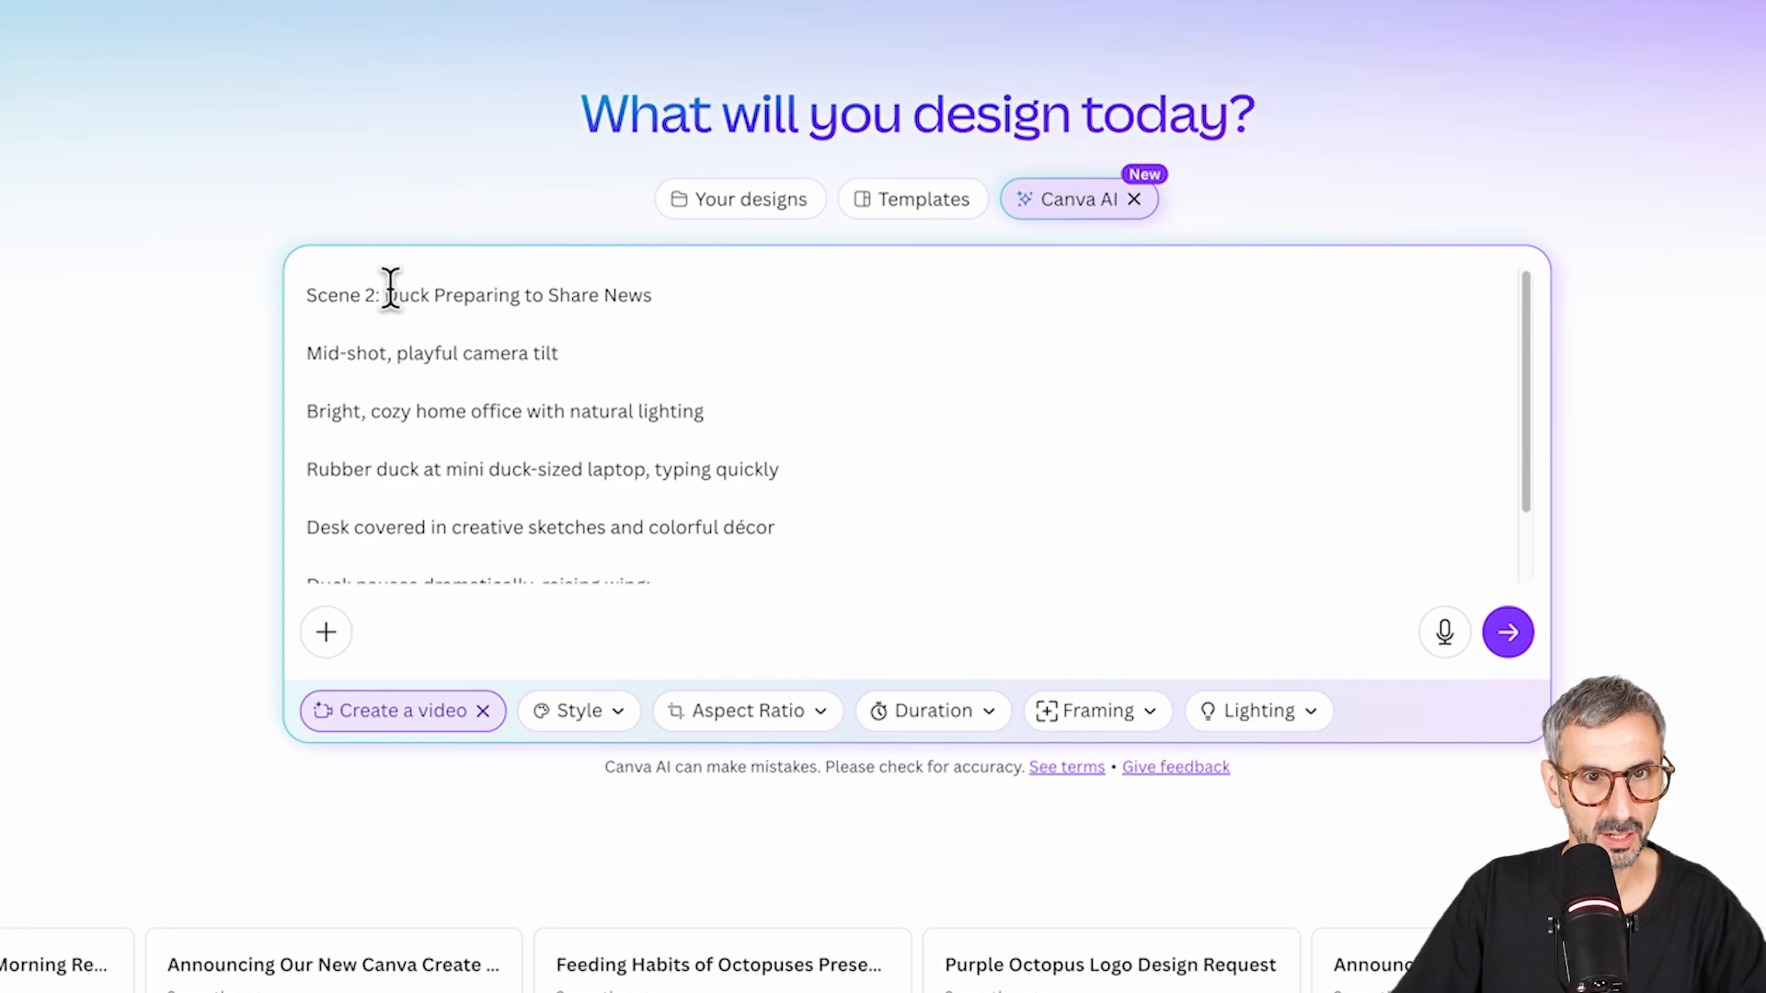
{"action": "left_click_drag", "start_coordinate": [391, 288], "coordinate": [308, 293]}
{"action": "key", "text": "BackSpace"}
{"action": "left_click", "coordinate": [447, 328]}
{"action": "key", "text": "BackSpace"}
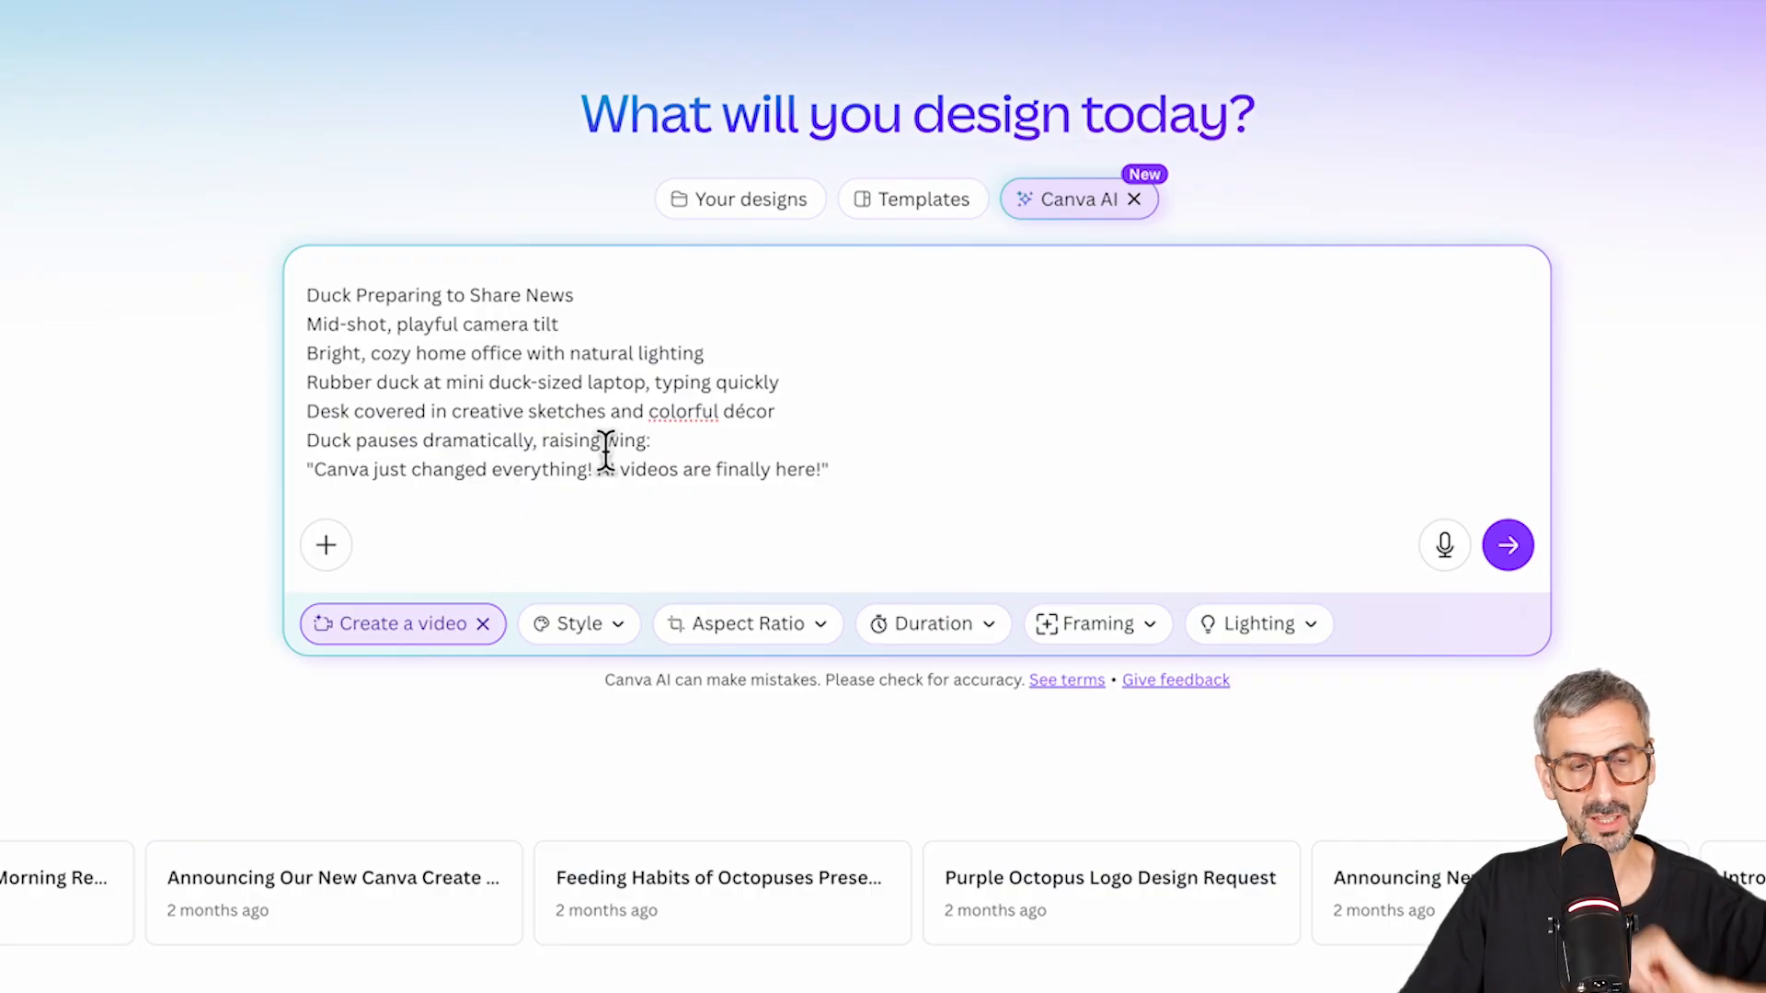
Extend the prompt's wing-raising line with "and says:" and add "no captions." as a separate closing line after the dialogue.
{"action": "left_click", "coordinate": [648, 440]}
{"action": "type", "text": "and say"}
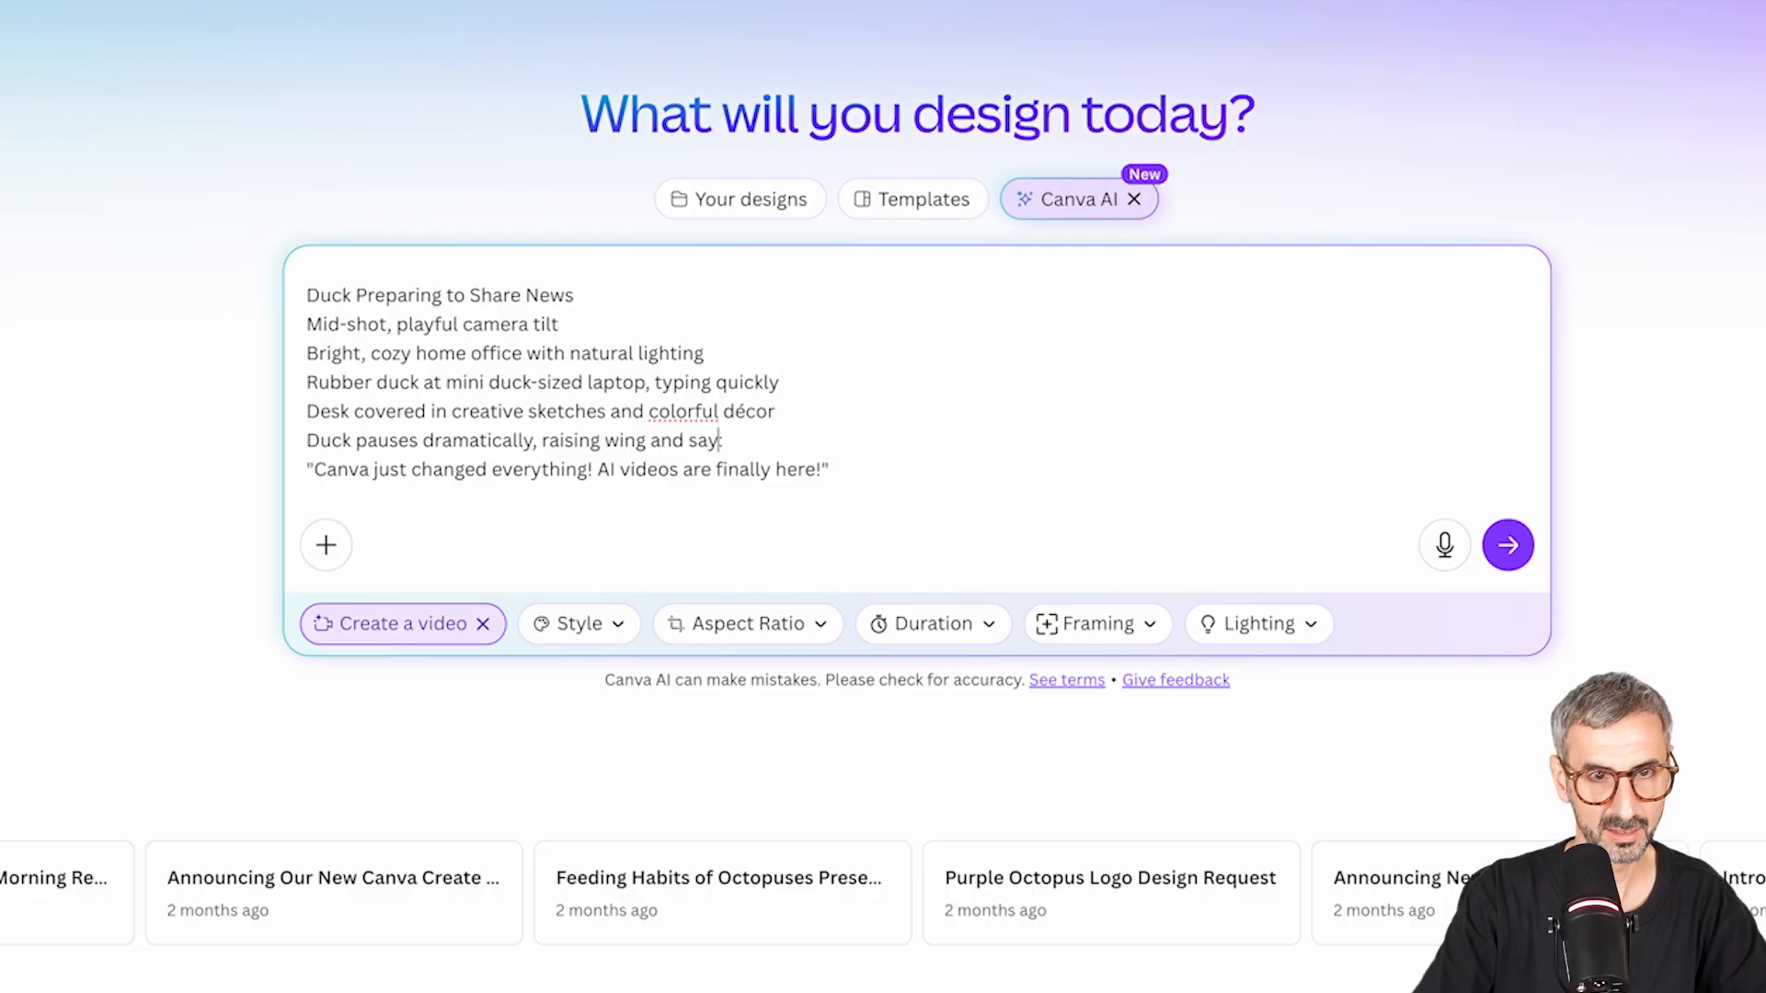
{"action": "type", "text": "s:"}
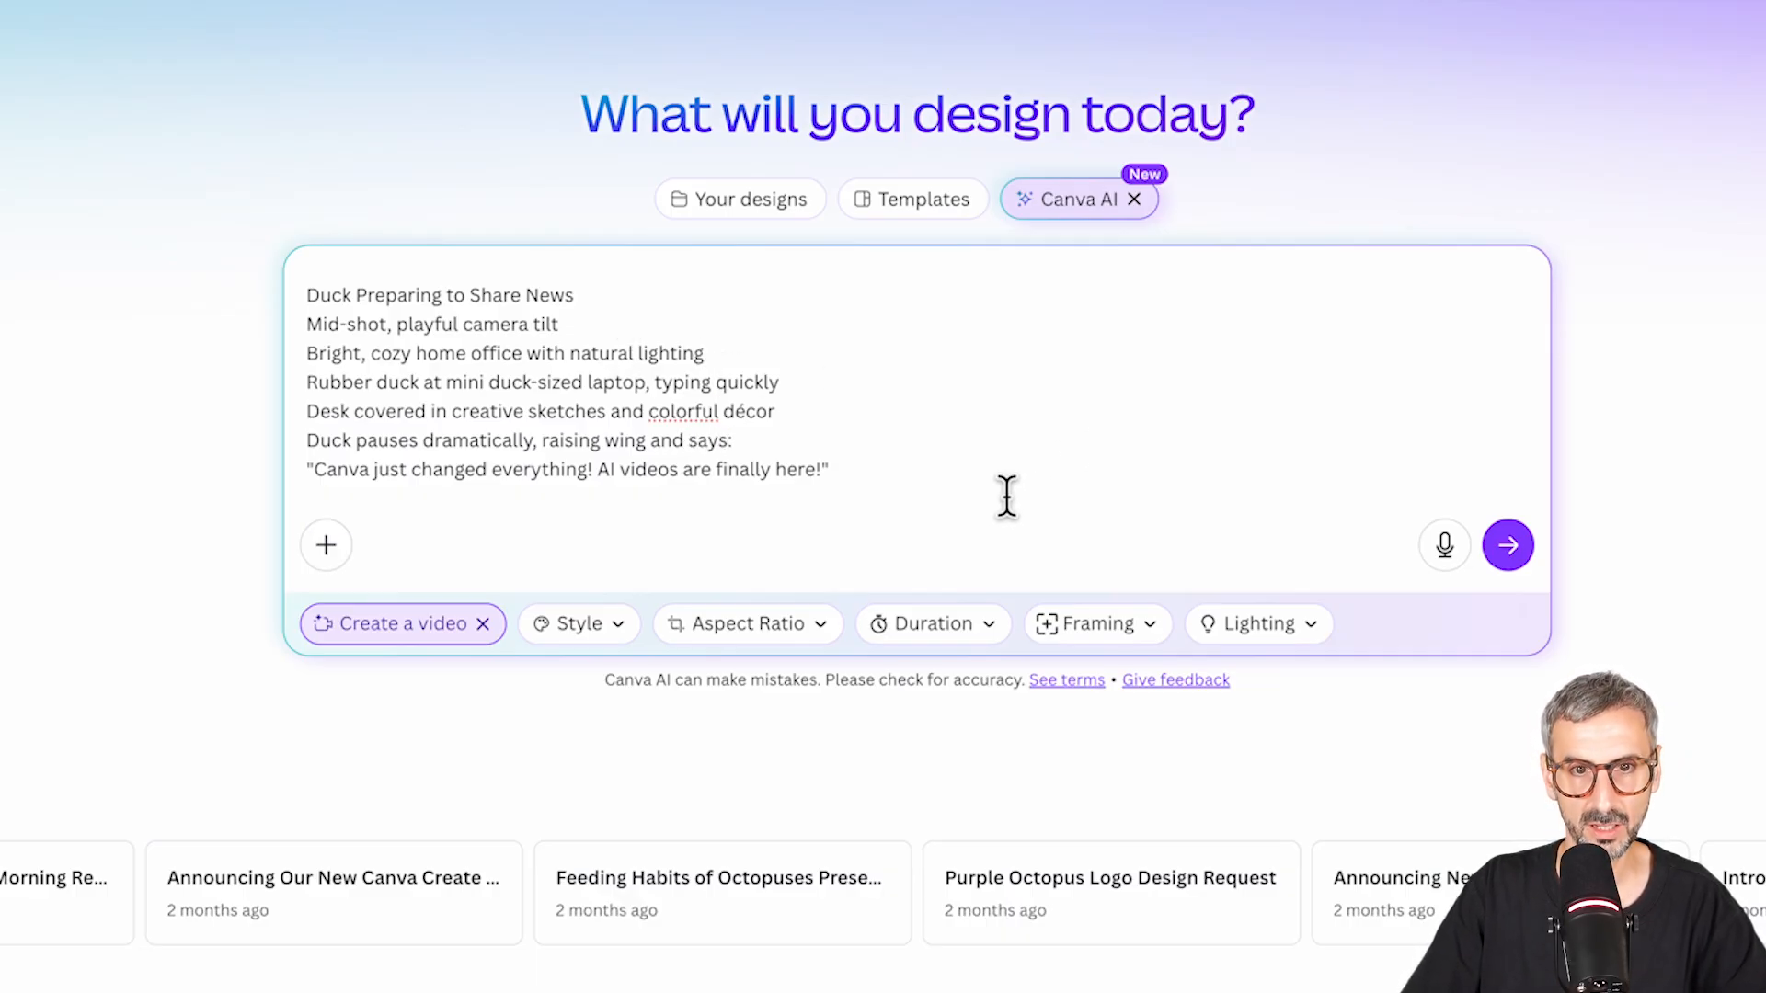
{"action": "key", "text": "shift+Return"}
{"action": "key", "text": "shift+Return"}
{"action": "type", "text": "no cap"}
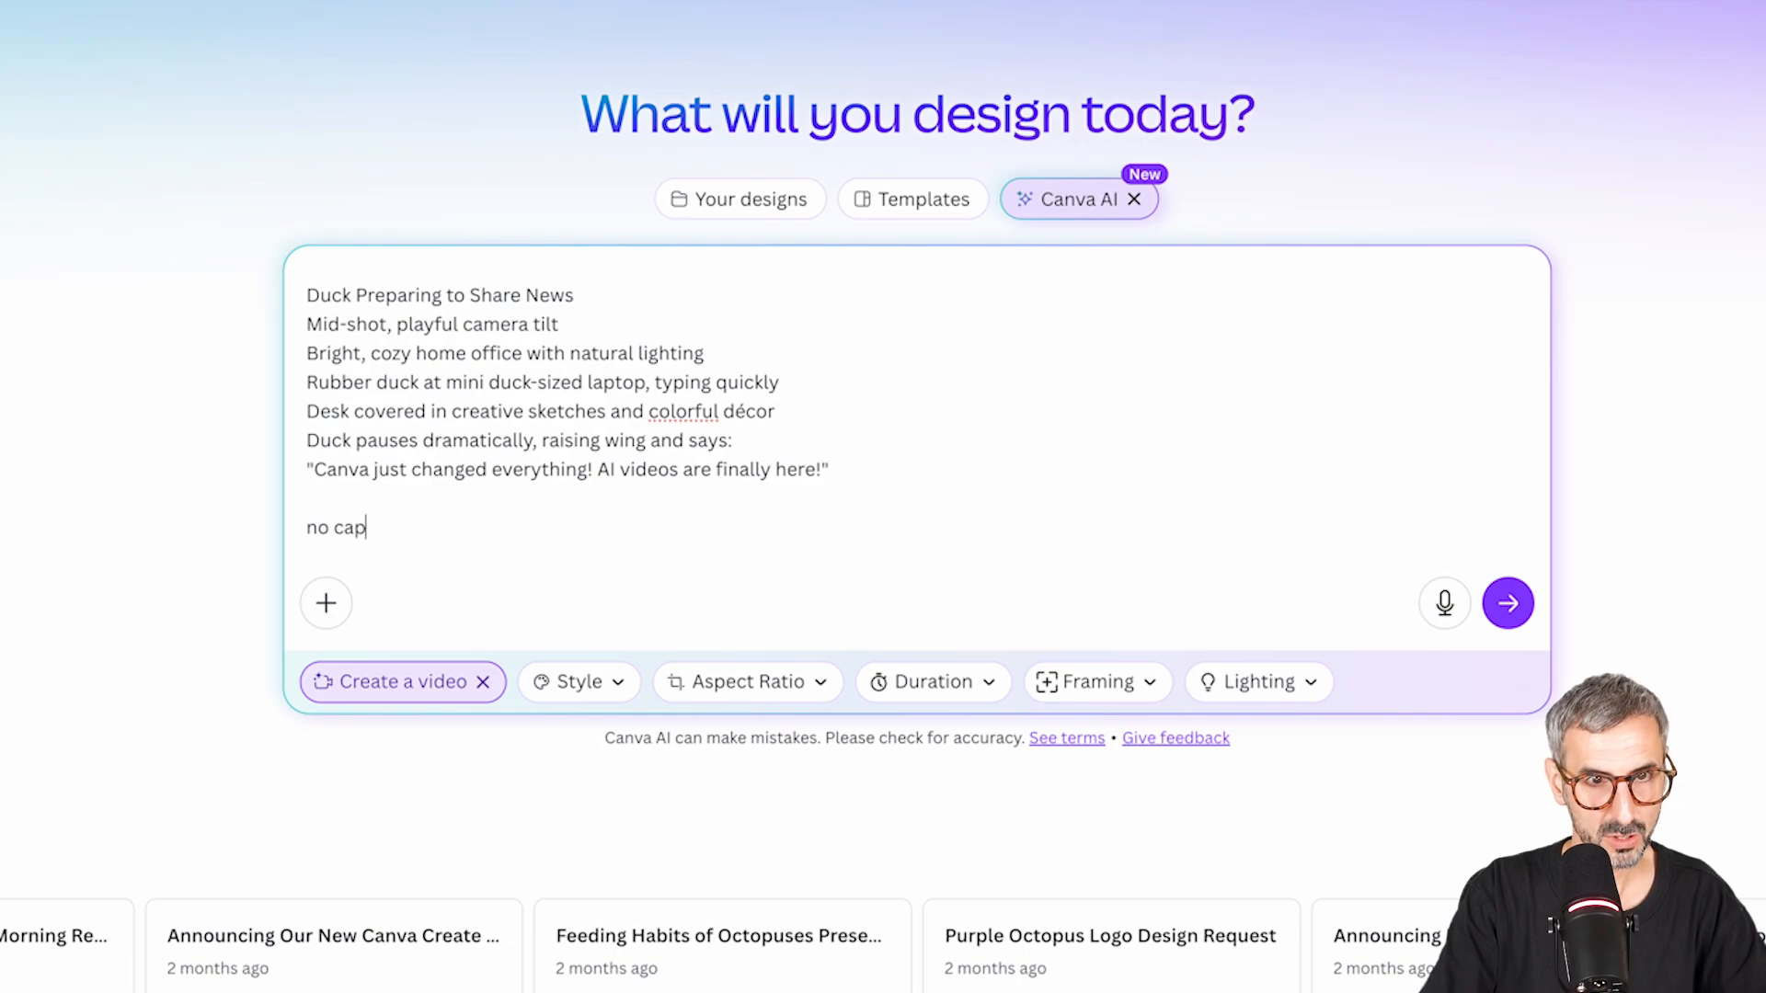
{"action": "type", "text": "tions."}
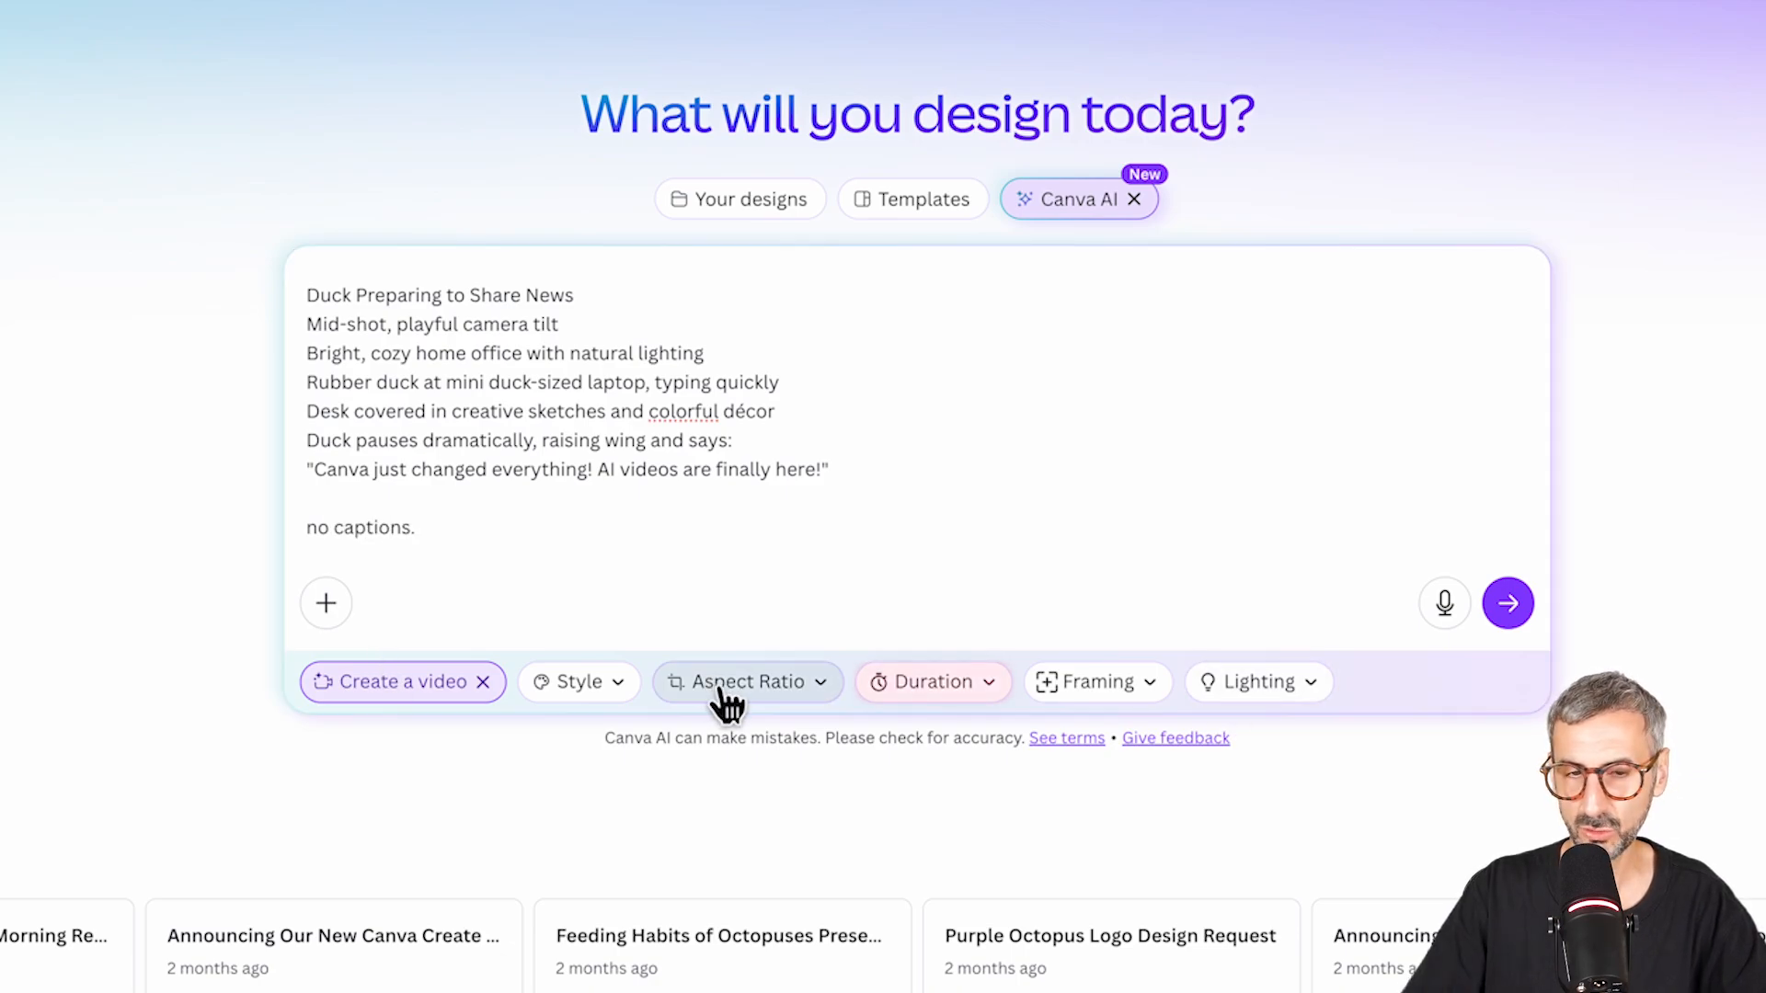
Set the video duration to 8 seconds and the aspect ratio to 16:9, and generate the Scene 2 clip.
{"action": "left_click", "coordinate": [947, 688]}
{"action": "left_click", "coordinate": [517, 736]}
{"action": "left_click", "coordinate": [839, 683]}
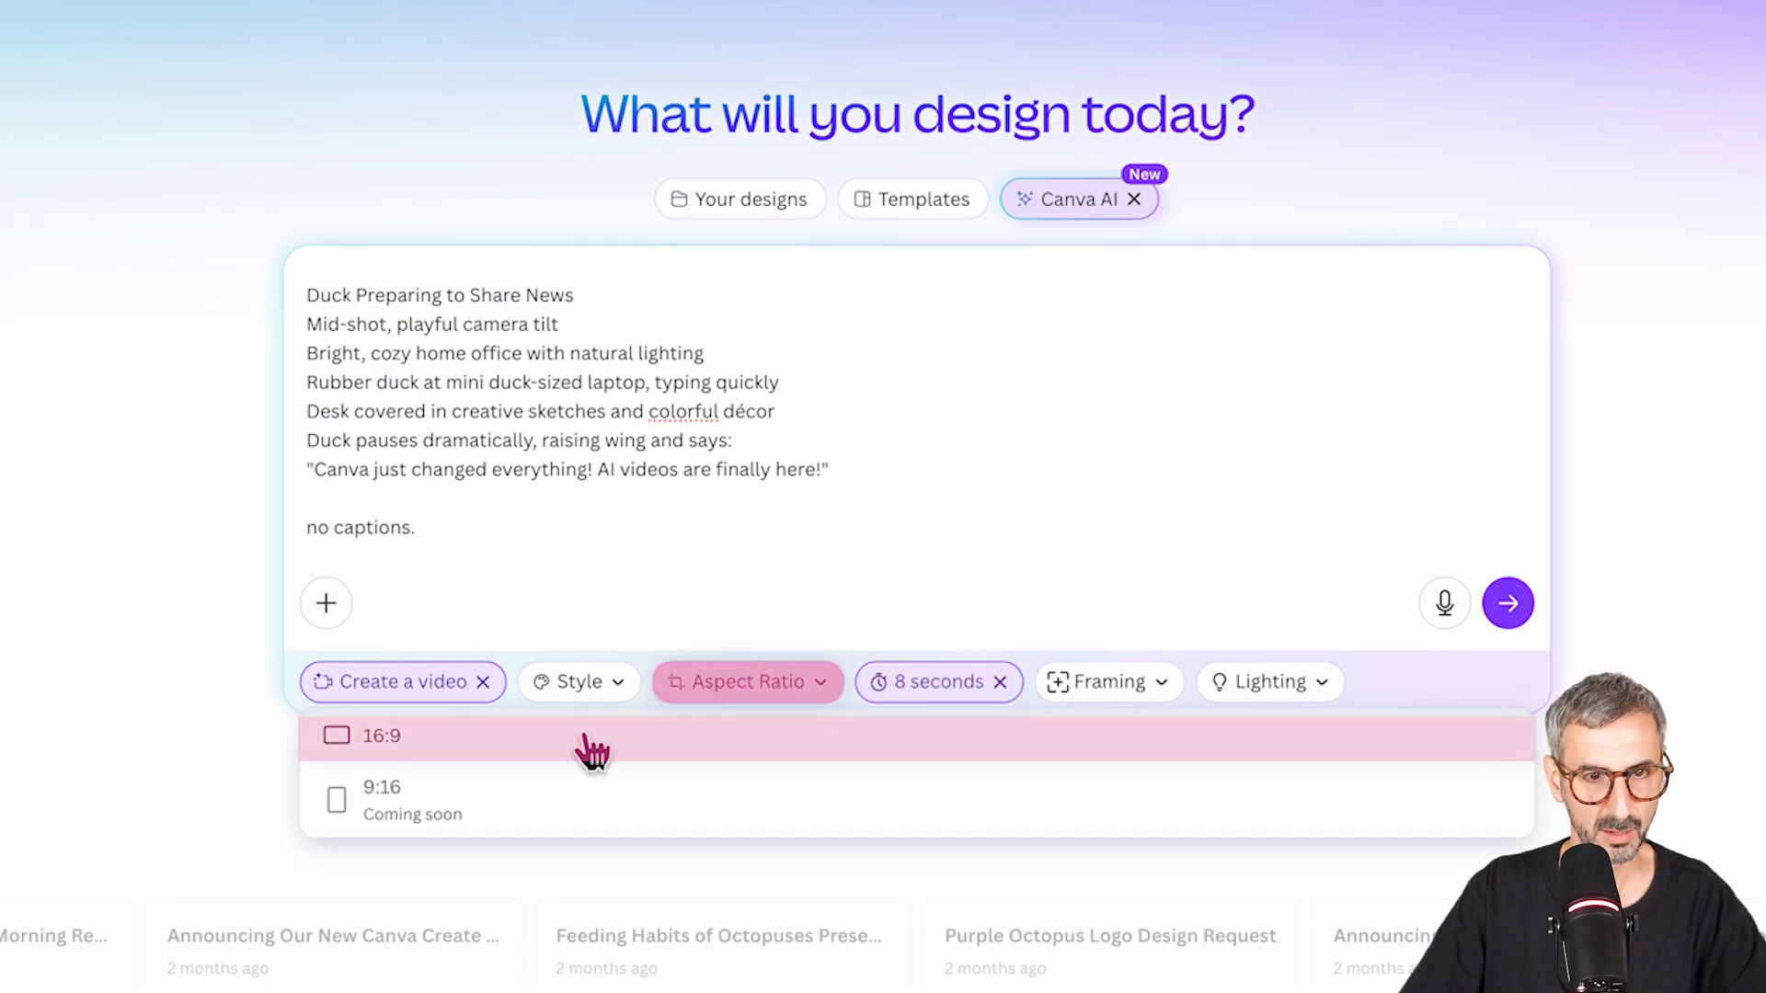
{"action": "left_click", "coordinate": [583, 736]}
{"action": "left_click", "coordinate": [1509, 604]}
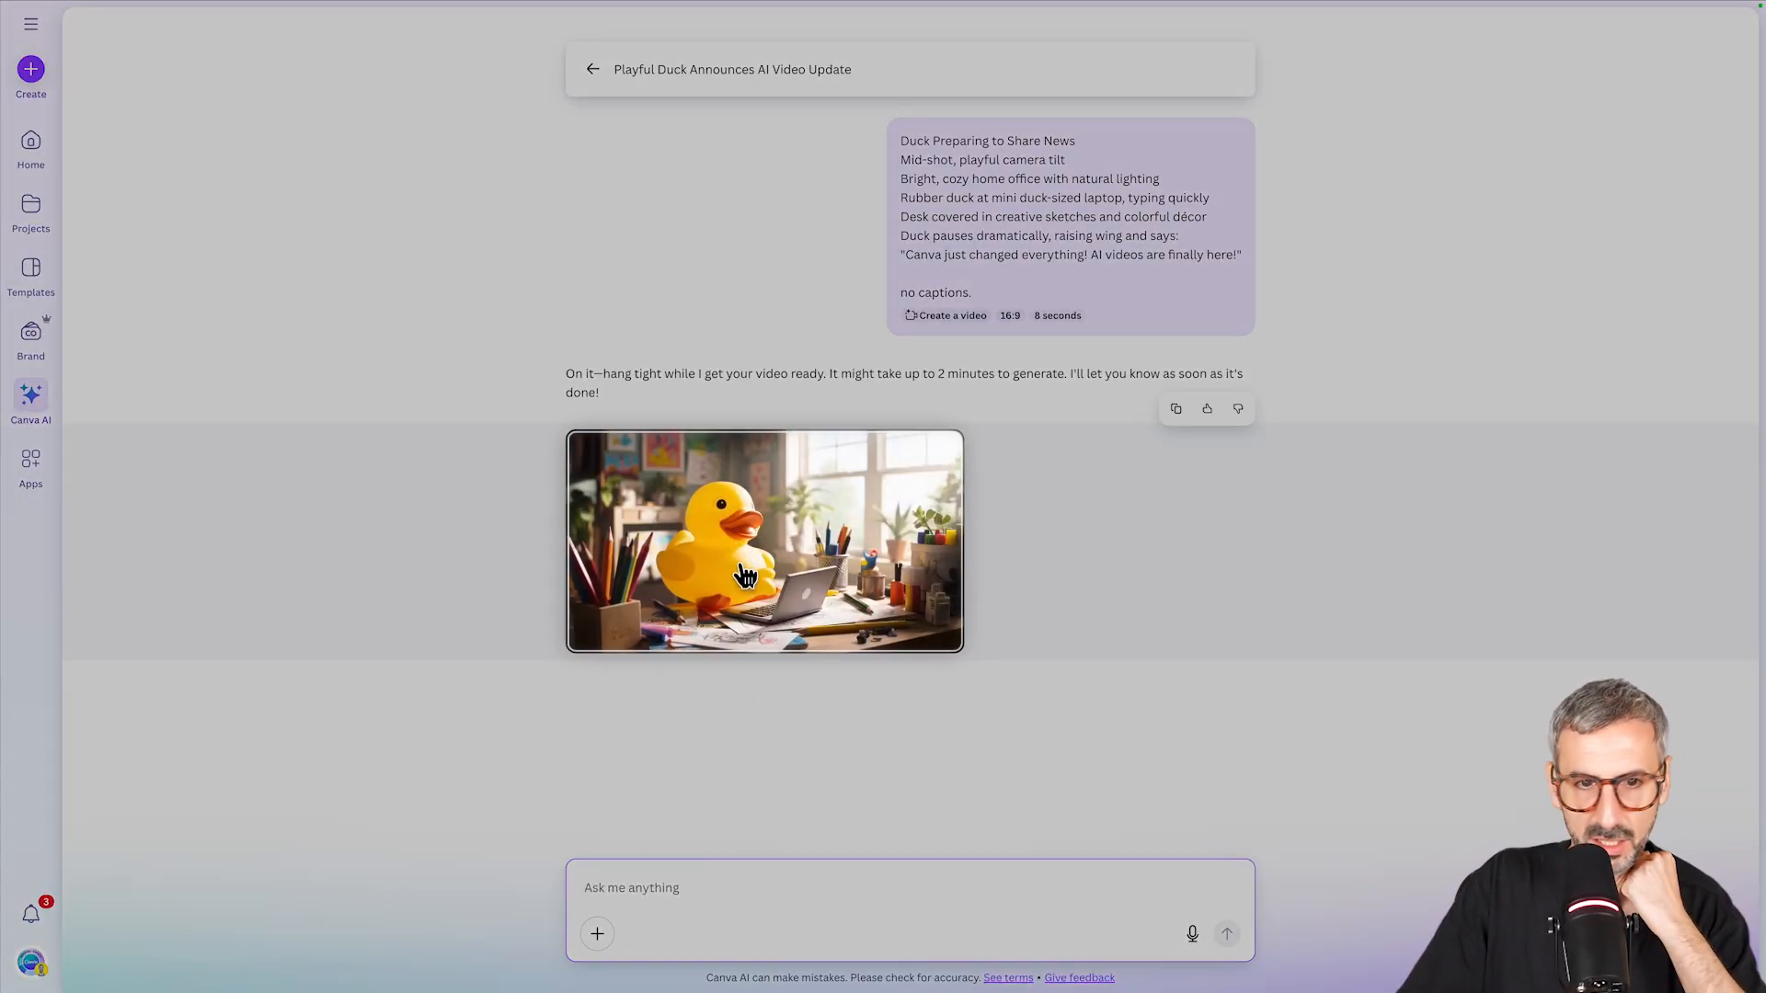
Open the generated Scene 2 clip and play it to check the duck's dialogue and the absence of captions.
{"action": "left_click", "coordinate": [747, 558]}
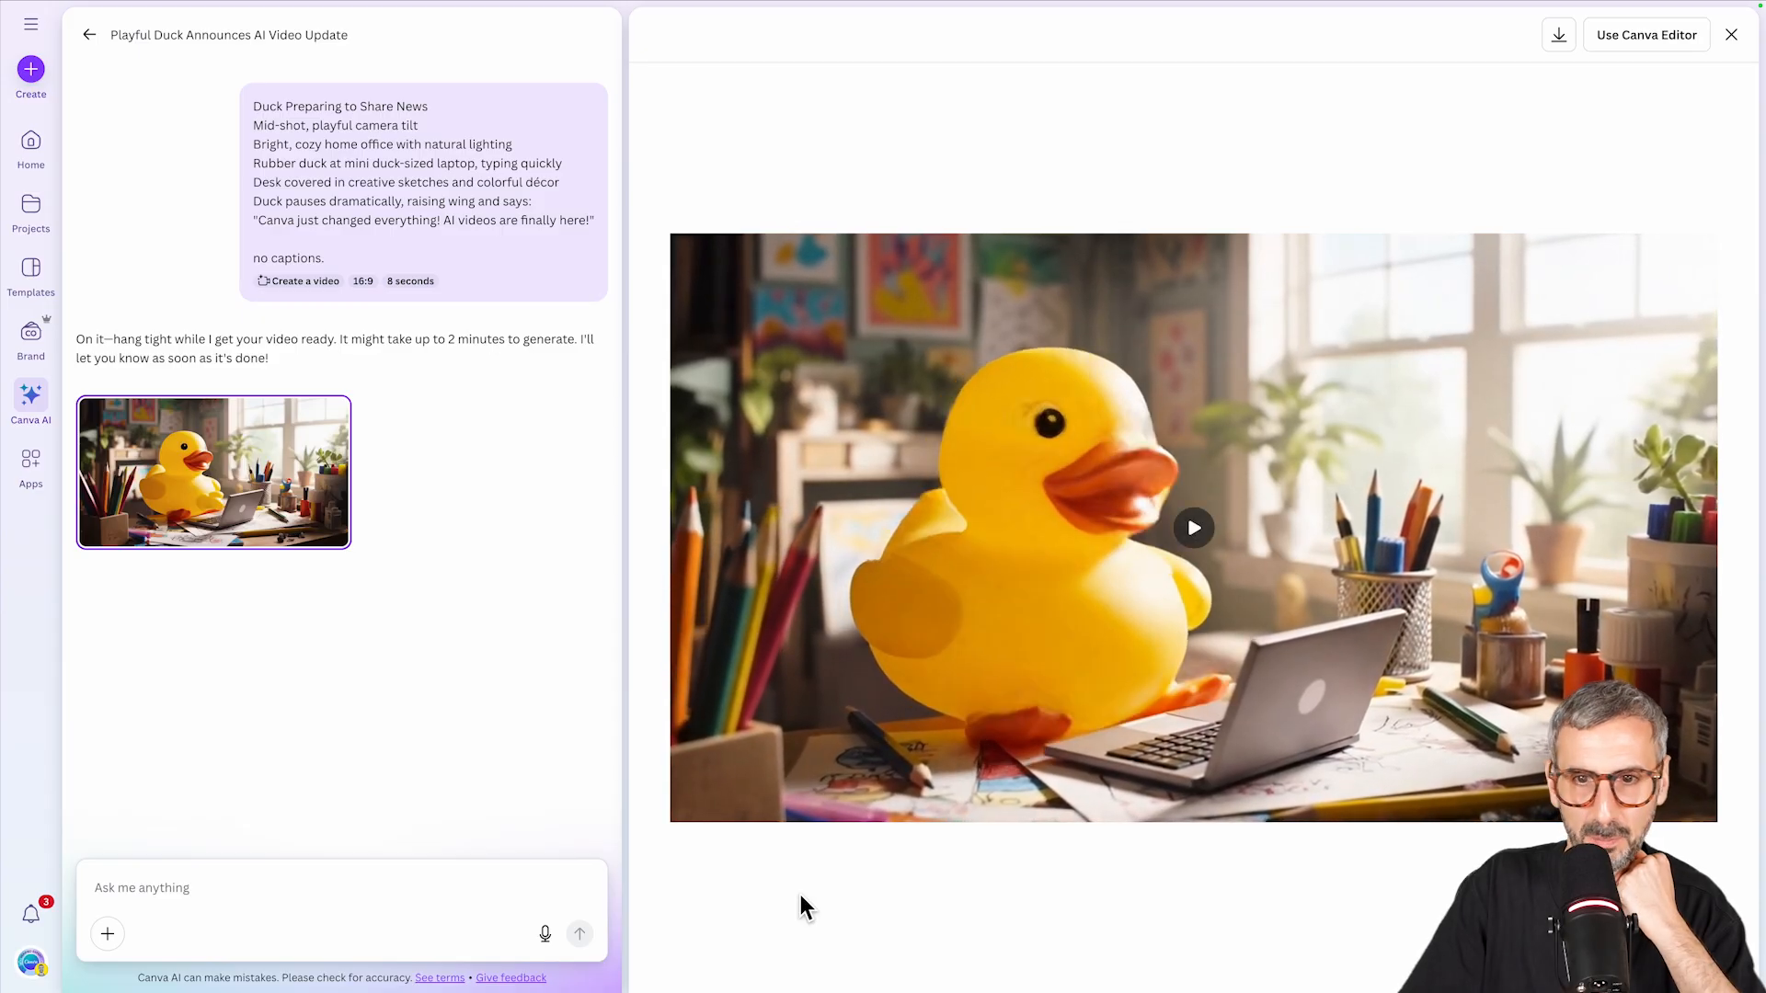
{"action": "left_click", "coordinate": [1193, 529]}
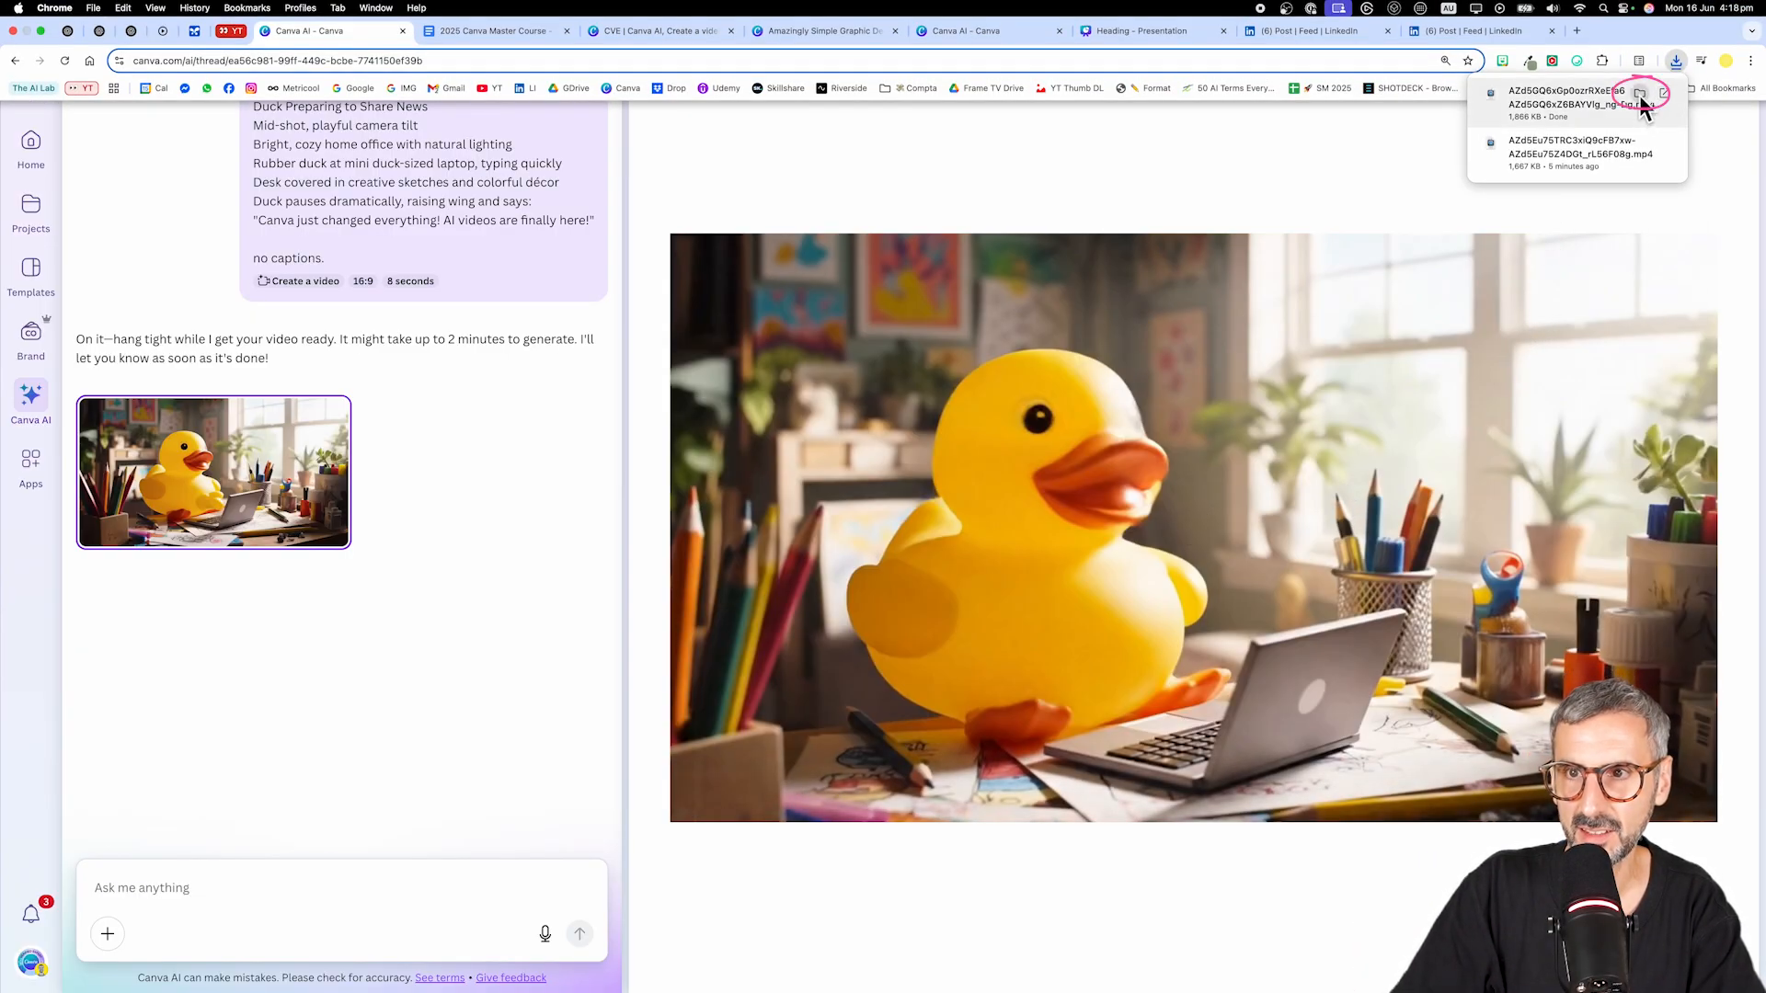
Show the downloaded Scene 2 clip in the Downloads folder and rename it by its scene, in the style of scene 01.mp4.
{"action": "left_click", "coordinate": [1646, 95]}
{"action": "right_click", "coordinate": [558, 302]}
{"action": "left_click", "coordinate": [599, 379]}
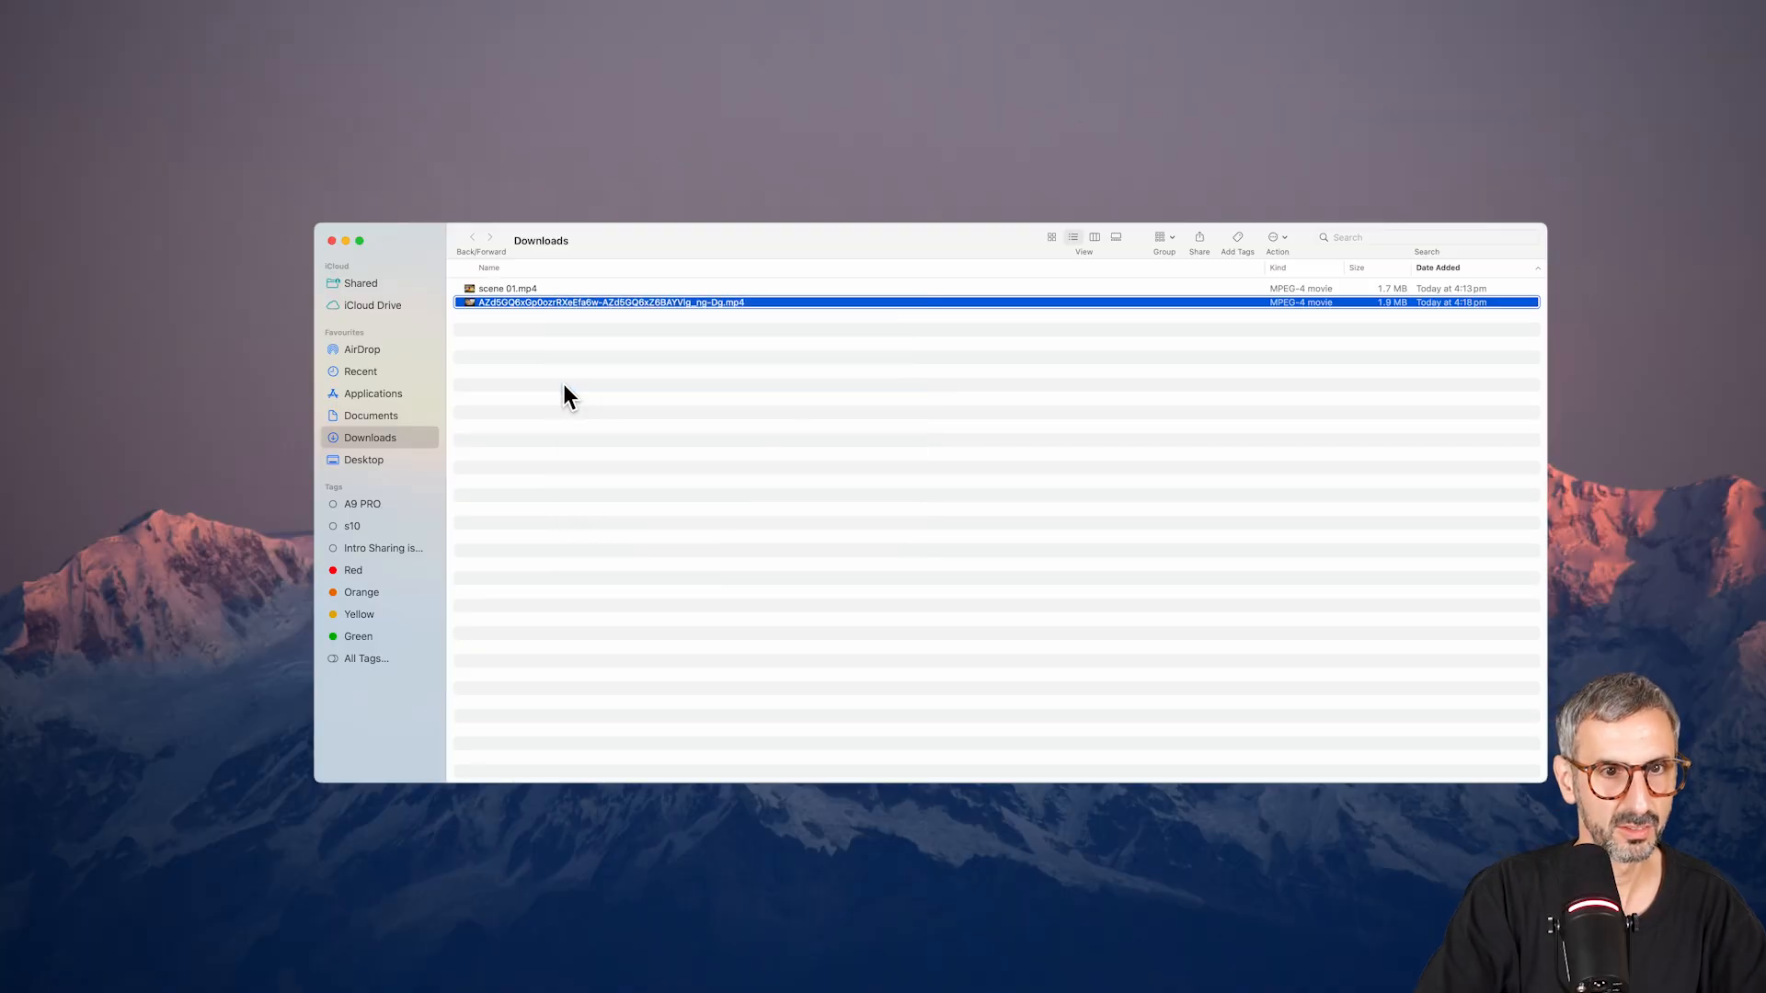
{"action": "type", "text": "scen"}
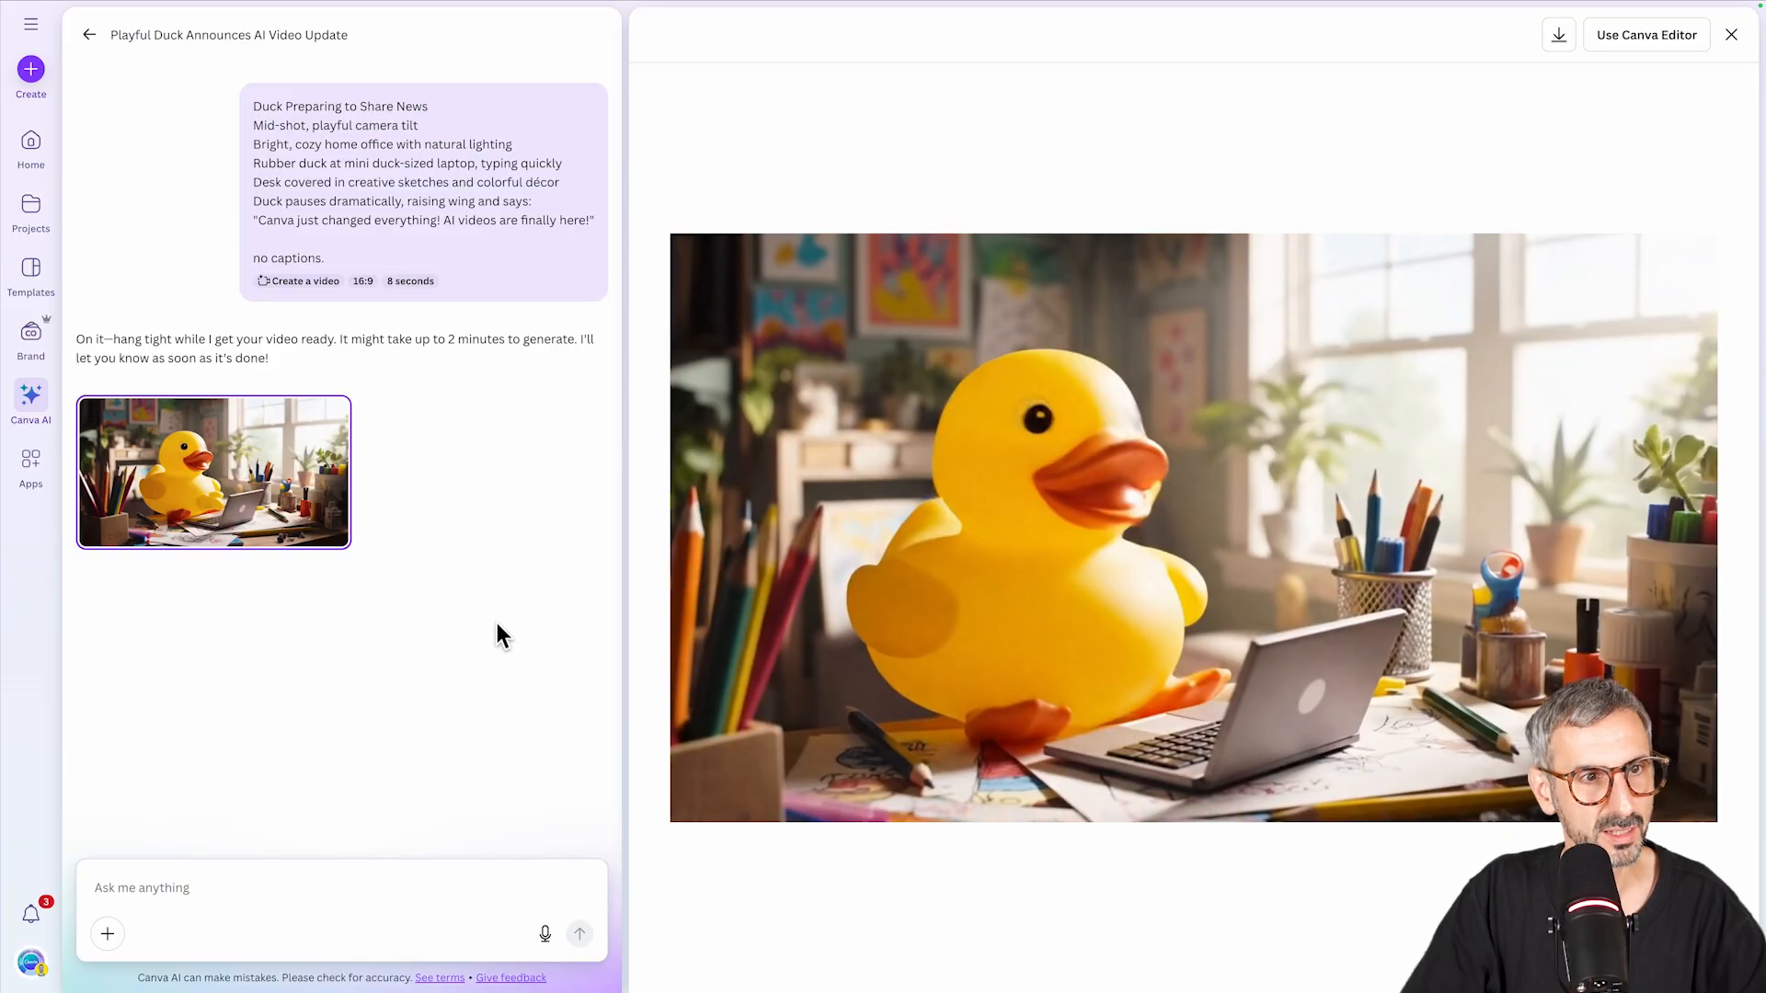
Leave the Scene 2 chat, copy the complete Scene 3 text from the story document, and paste it as the new video prompt.
{"action": "left_click", "coordinate": [100, 35]}
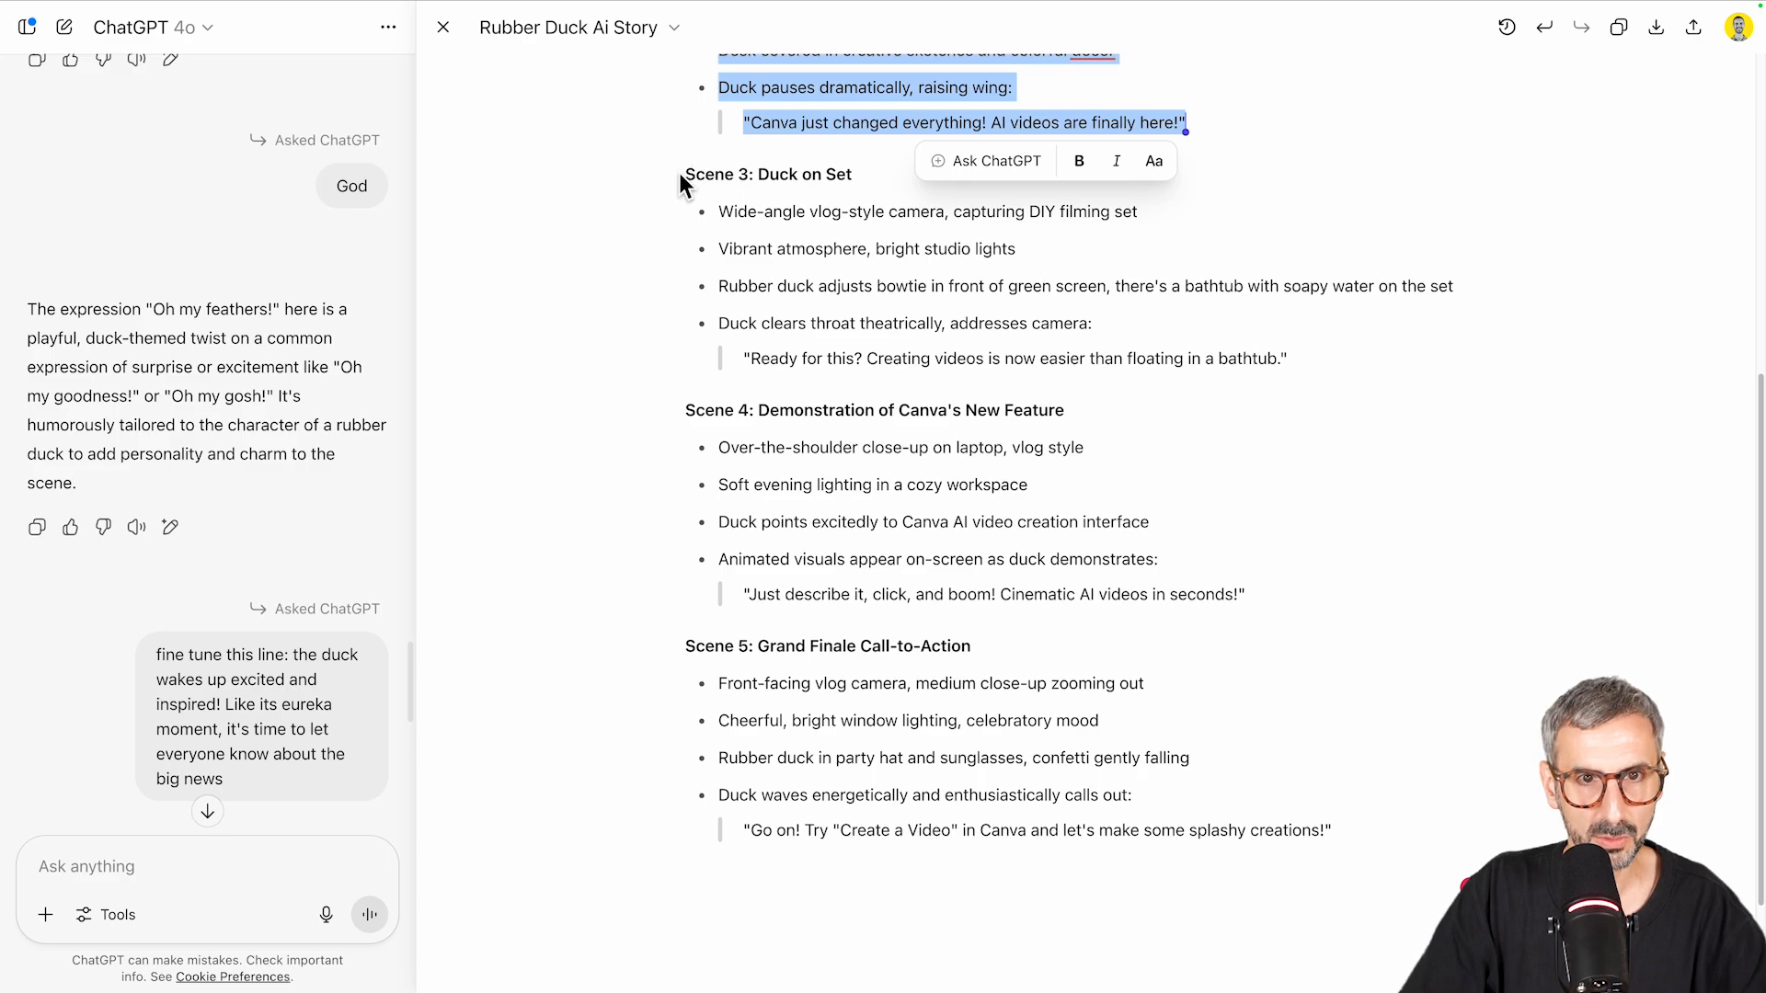
{"action": "left_click_drag", "start_coordinate": [683, 174], "coordinate": [1448, 361]}
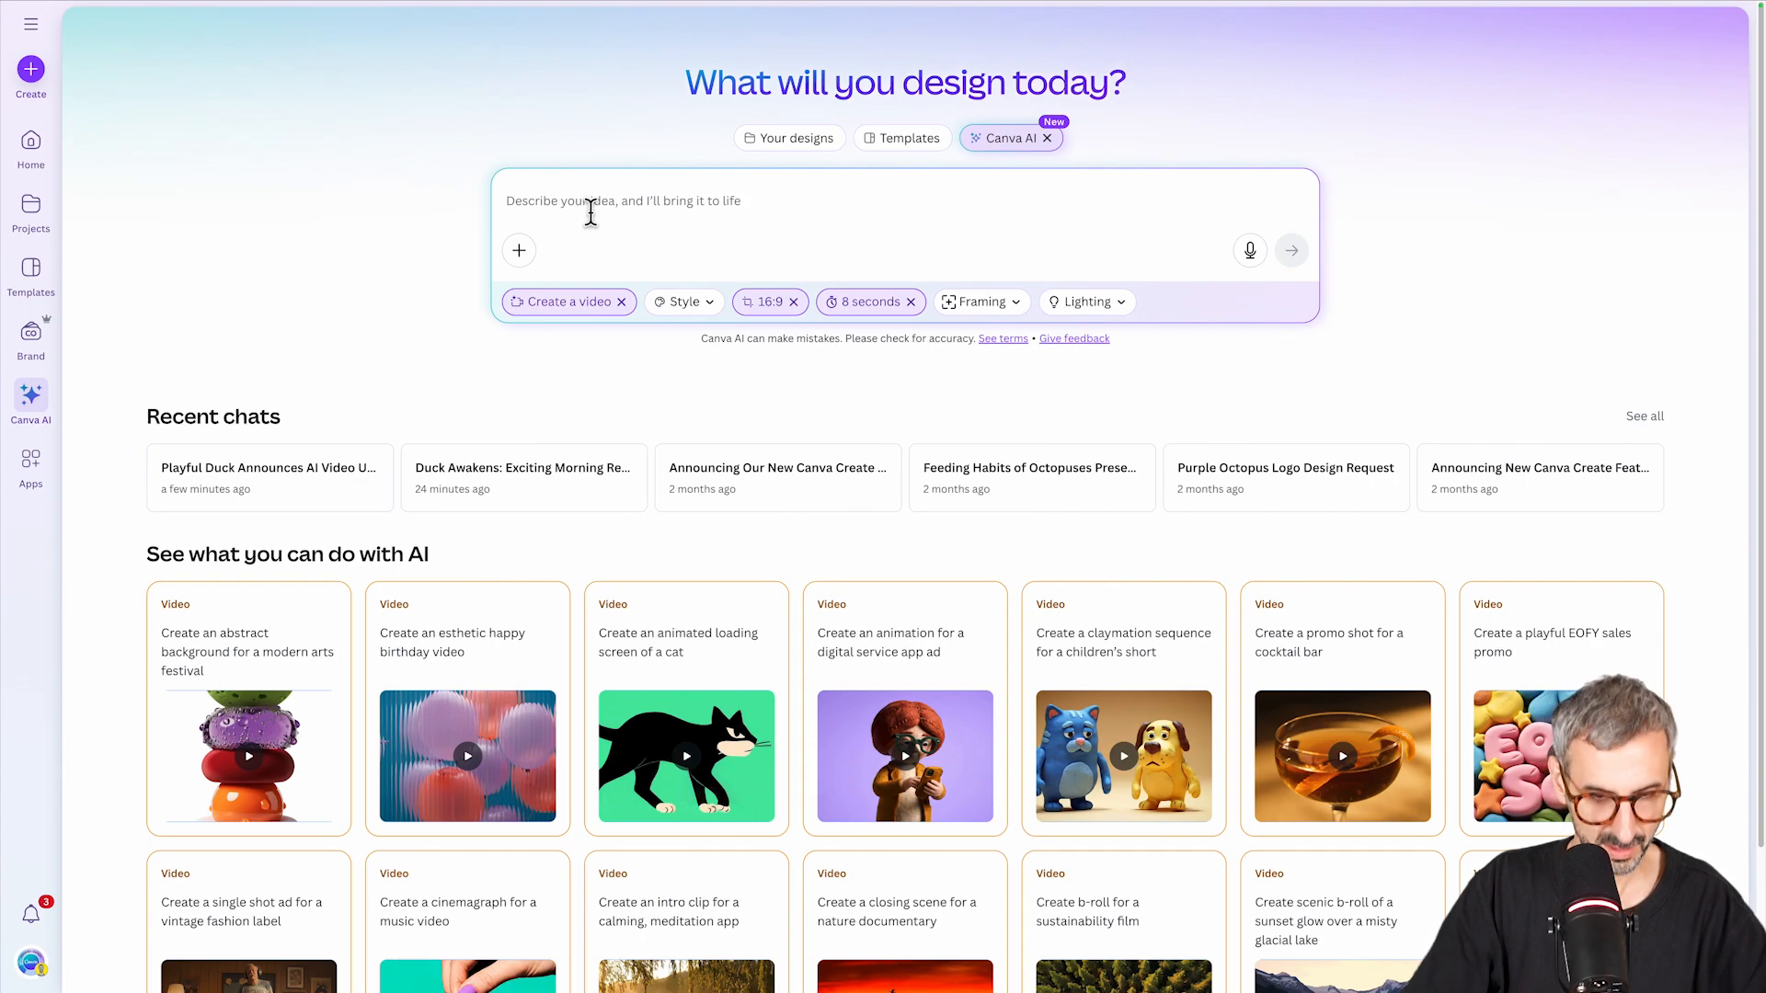
{"action": "type", "text": "Scene 3: Duck on Set  Wide-angle vlog-style camera, capturing DIY filming set  Vibrant atmosphere, bright studio lights  Rubber duck adjusts bowtie in front of green screen, there's a bathtub with soapy water on the set  Duck clears throat theatrically, addresses camera:  \"Ready for this? Creating videos is now easier than floating in a bathtub.\""}
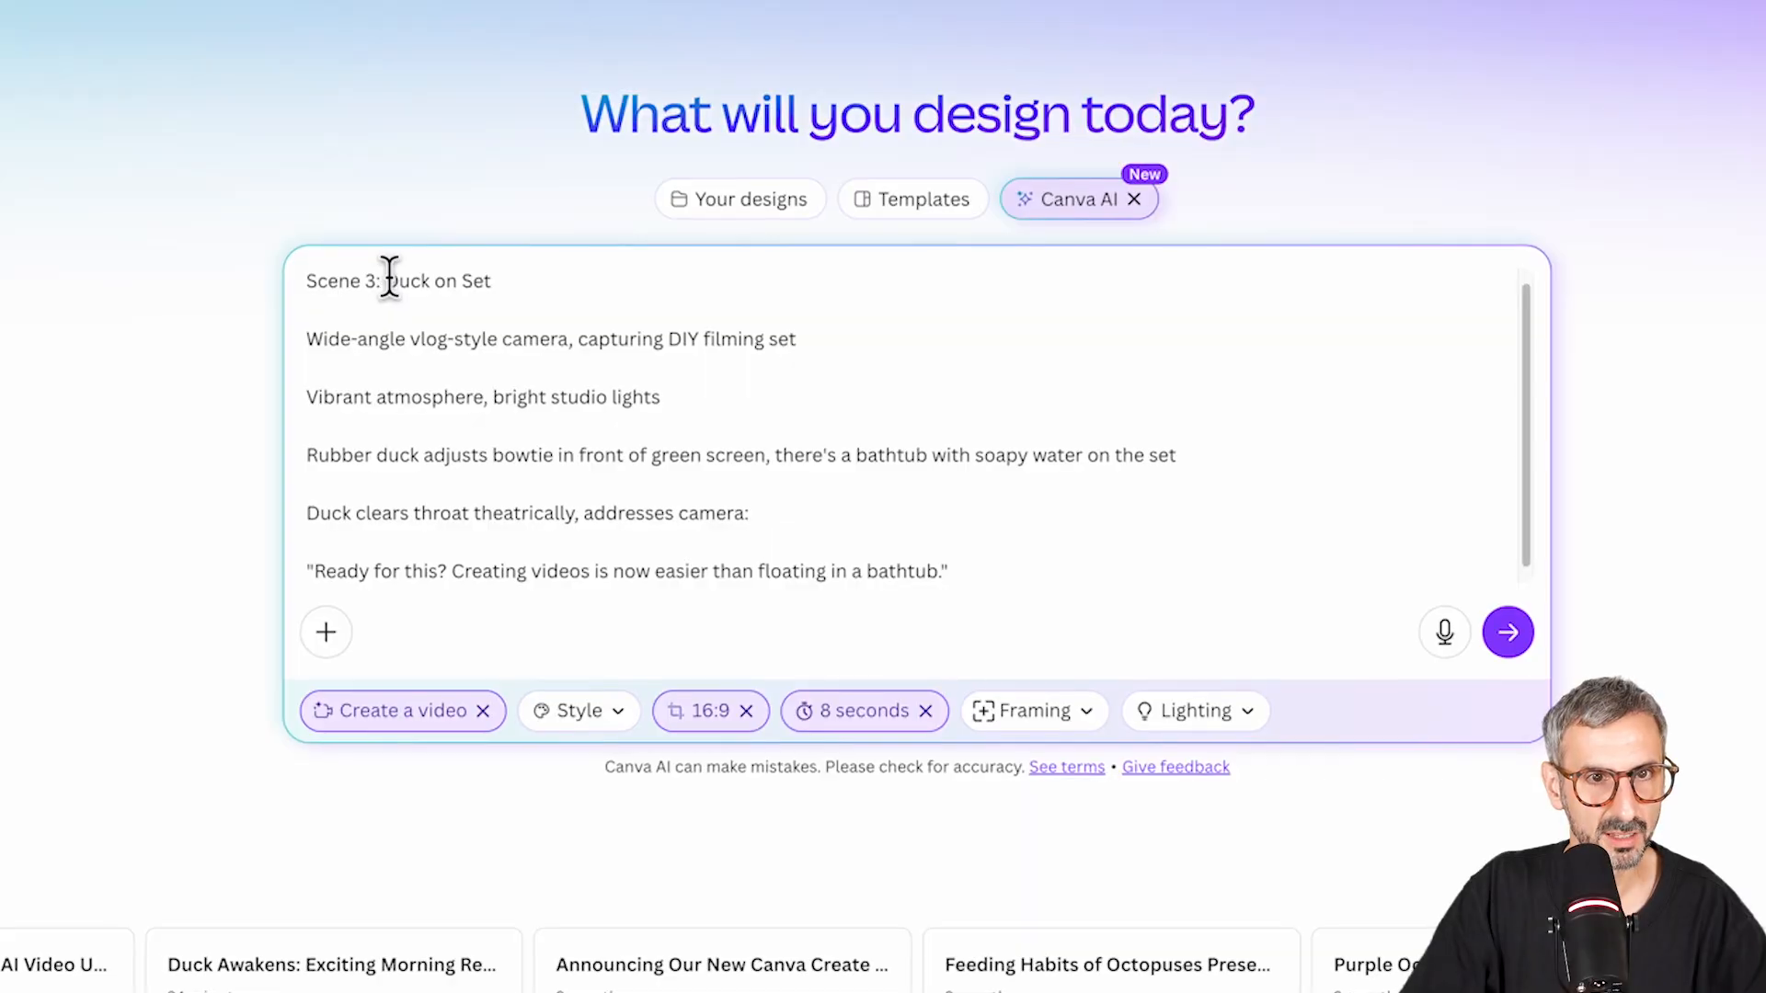
Remove the "Scene 3:" label and all blank lines between the lines of the Duck on Set prompt.
{"action": "left_click_drag", "start_coordinate": [387, 281], "coordinate": [293, 292]}
{"action": "key", "text": "BackSpace"}
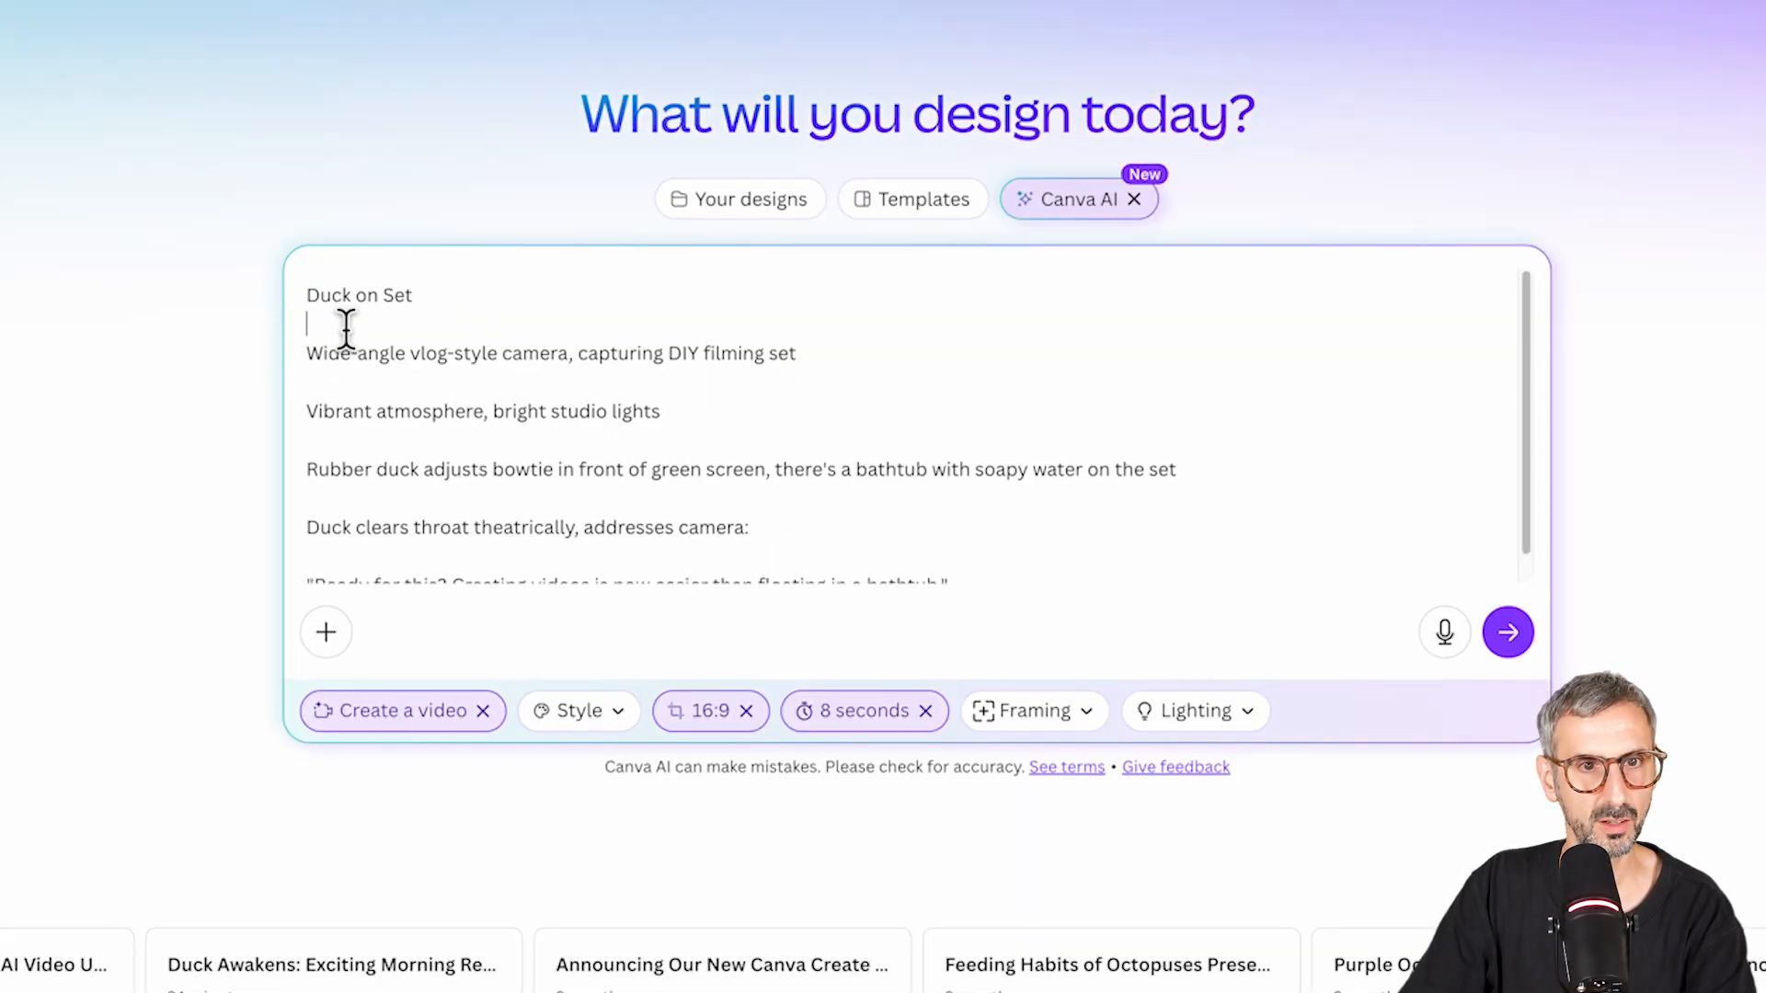
{"action": "key", "text": "BackSpace"}
{"action": "left_click", "coordinate": [352, 355]}
{"action": "key", "text": "BackSpace"}
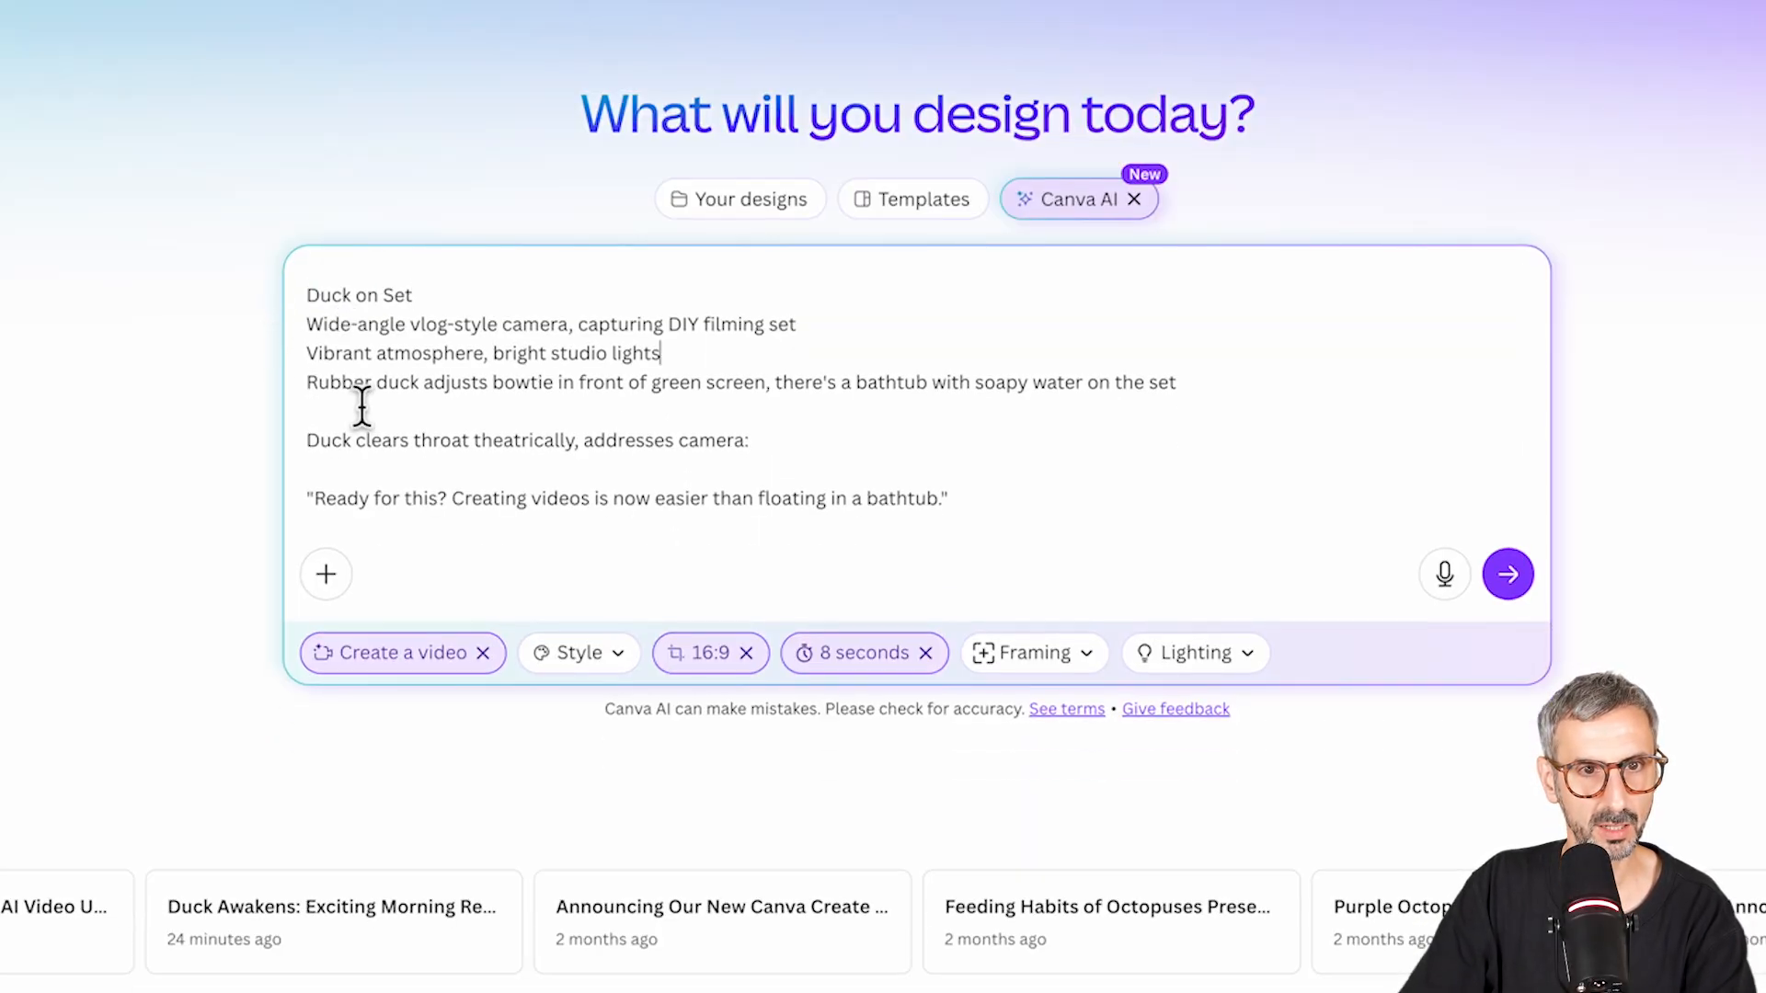
{"action": "left_click", "coordinate": [364, 410]}
{"action": "key", "text": "BackSpace"}
{"action": "left_click", "coordinate": [370, 439]}
{"action": "key", "text": "BackSpace"}
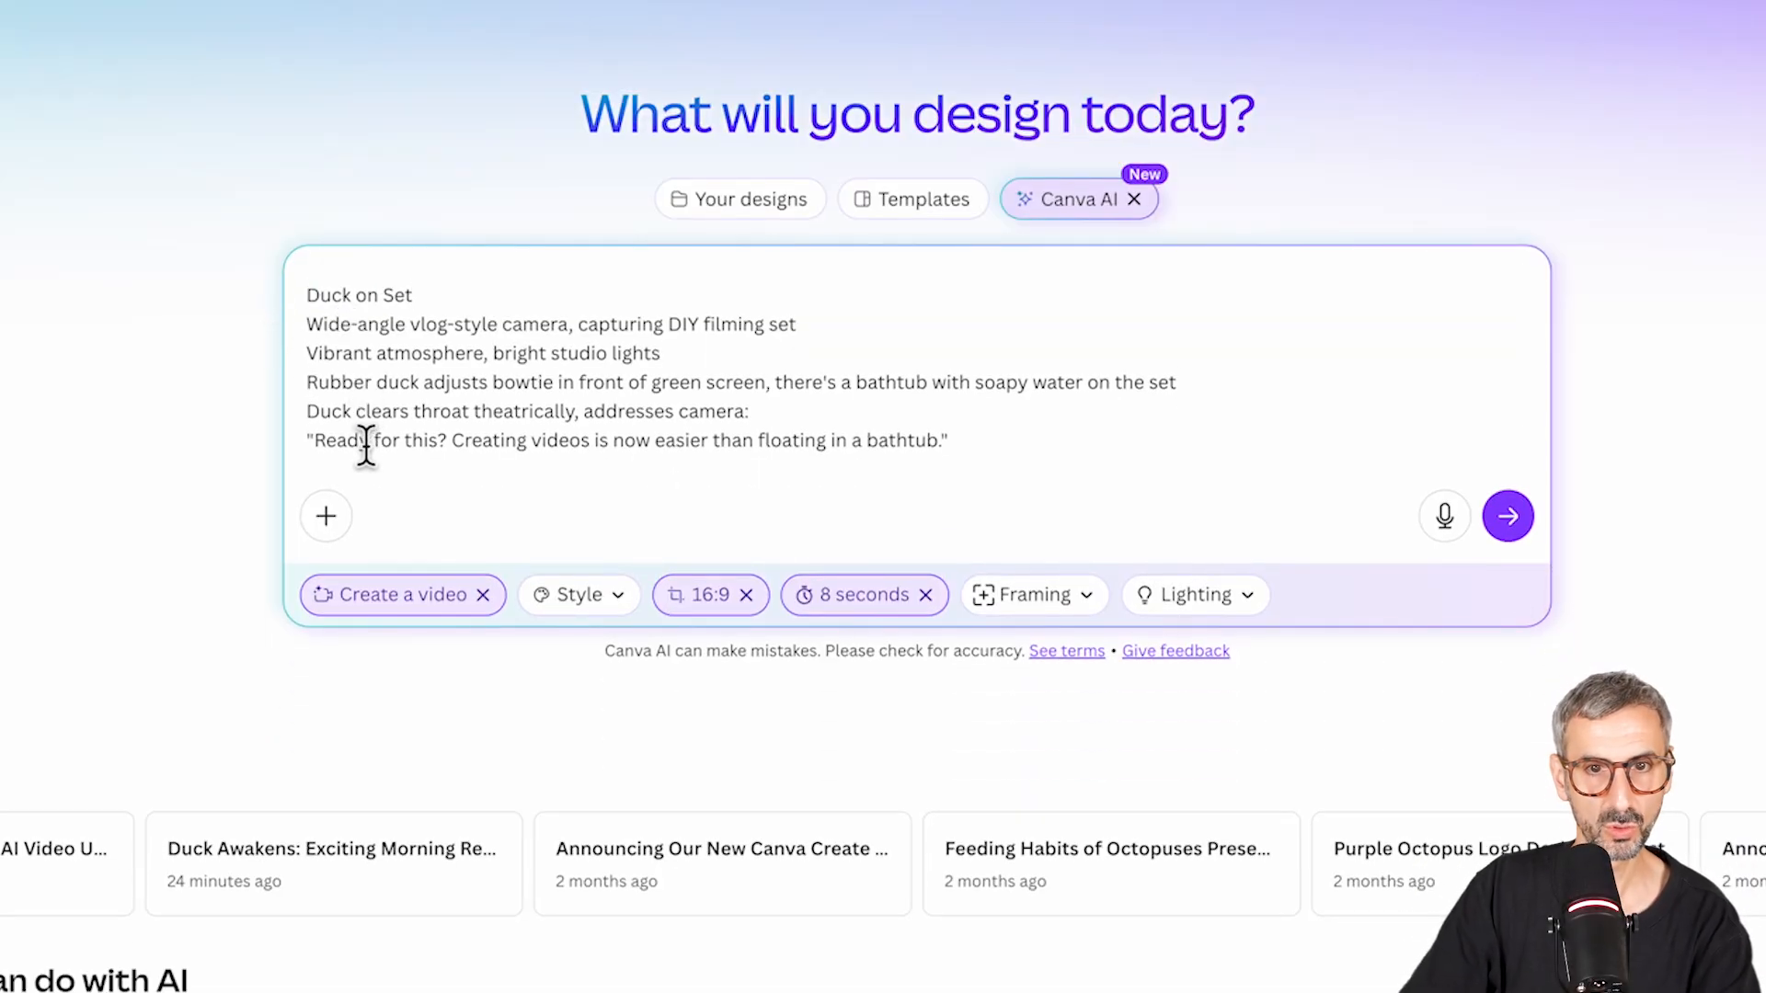
Add "no captions" below the Duck on Set prompt, separated by a blank line, and generate the video.
{"action": "key", "text": "shift+Return"}
{"action": "key", "text": "shift+Return"}
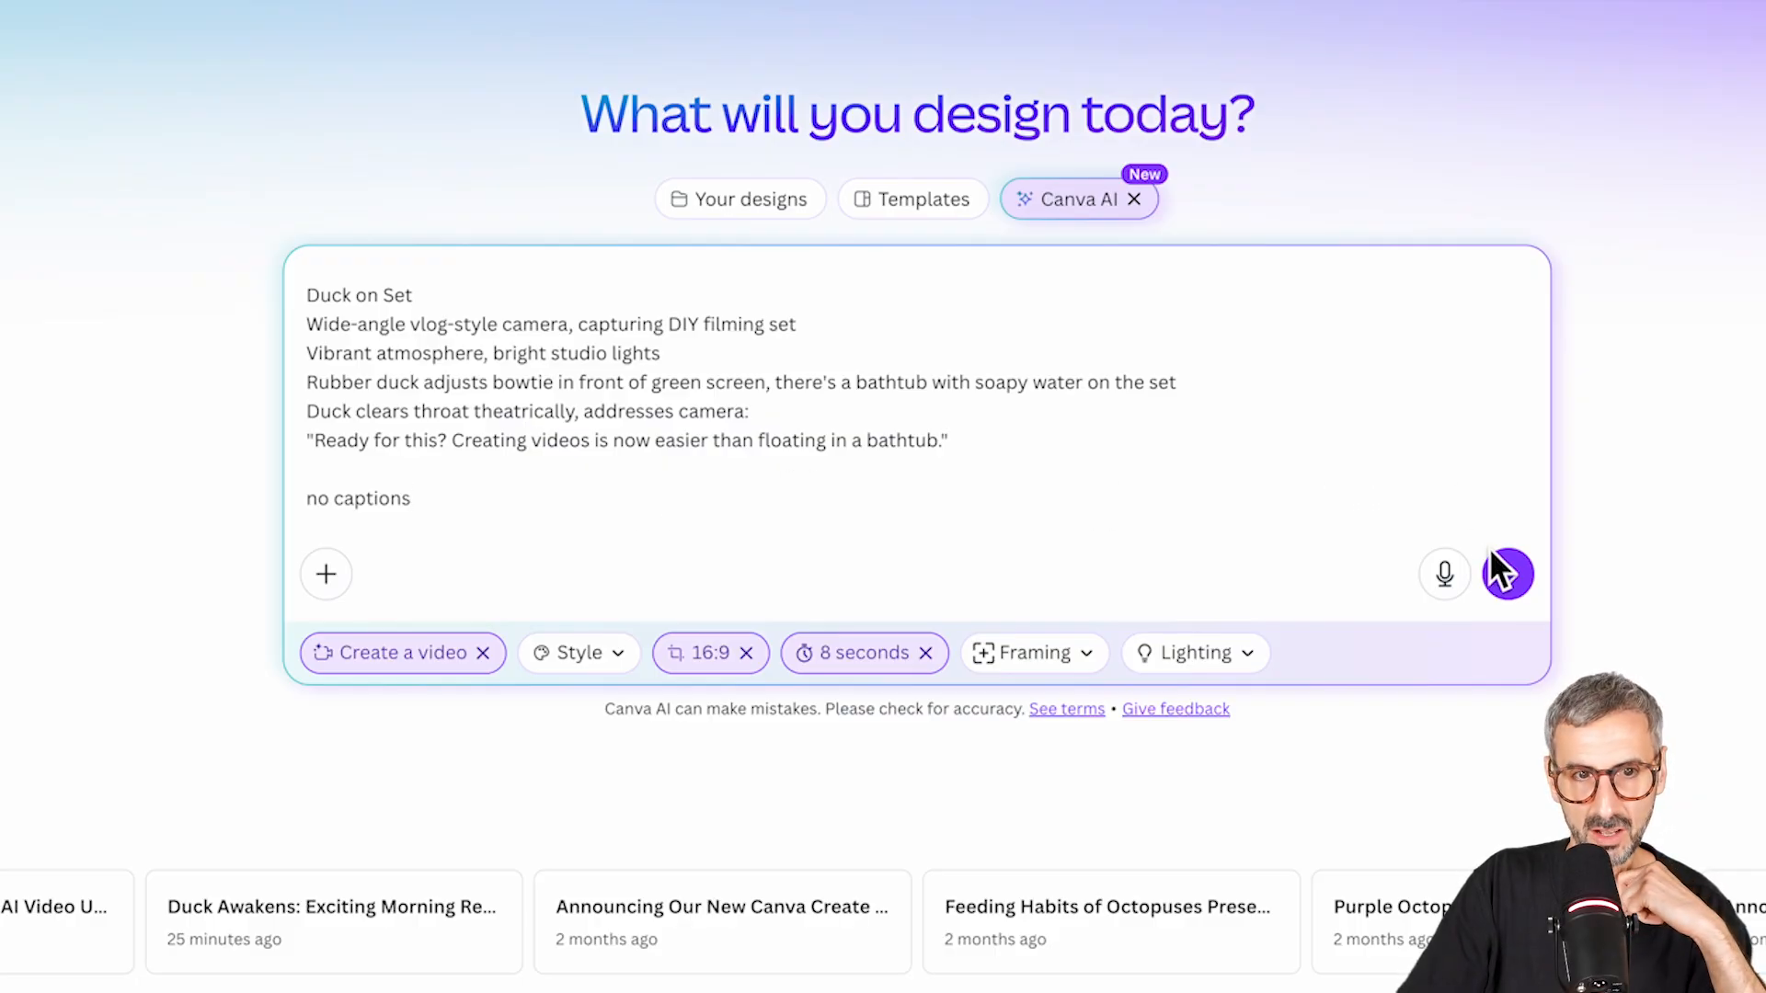
{"action": "left_click", "coordinate": [1506, 574]}
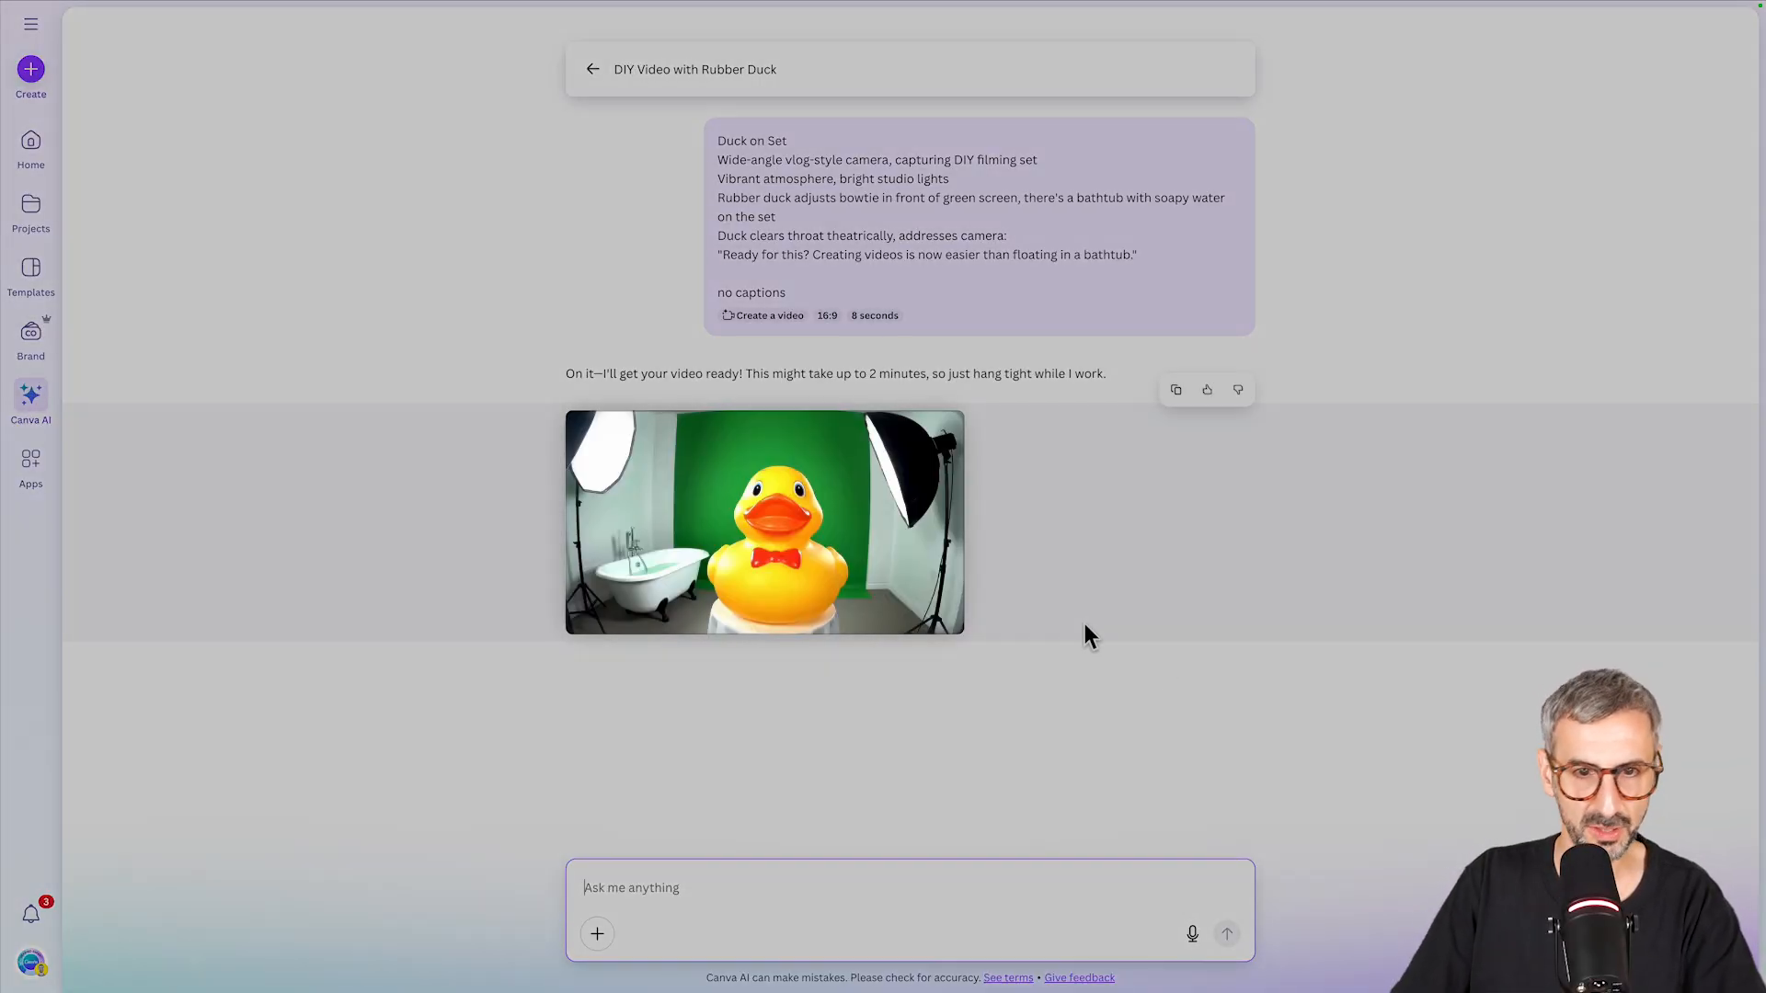
Open and download the generated Duck on Set clip, and rename its file in the Downloads folder as scene 03.
{"action": "left_click", "coordinate": [811, 532]}
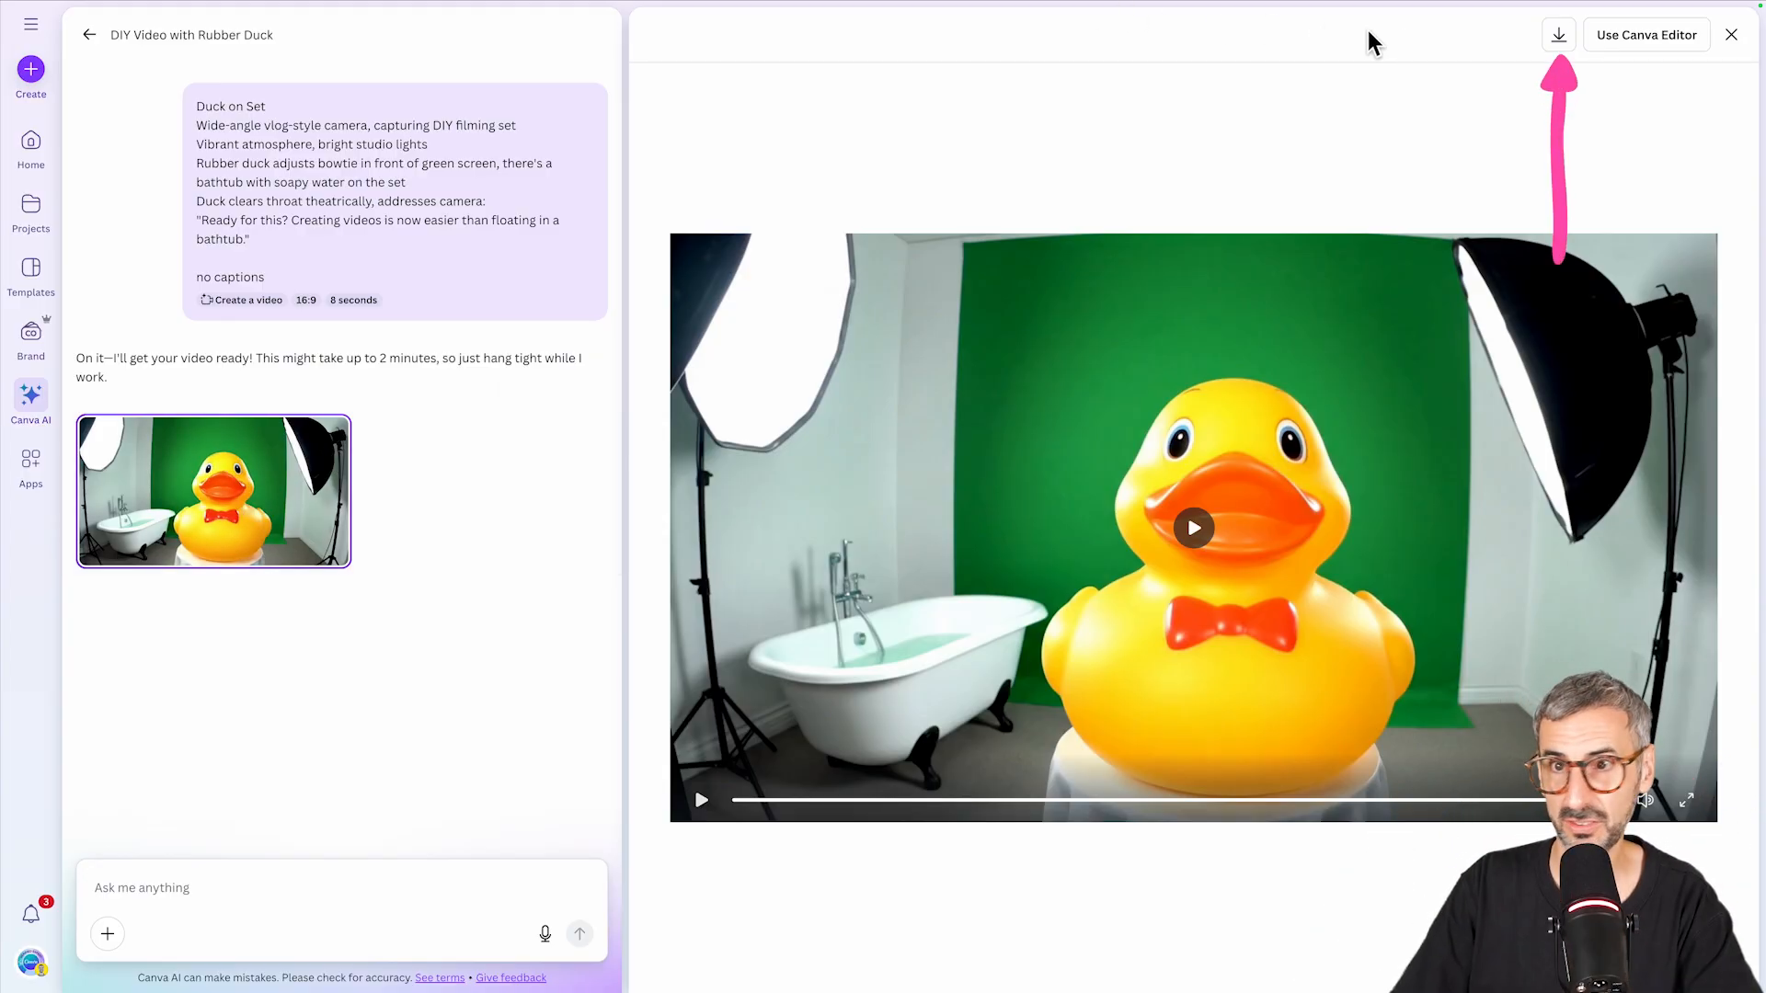
{"action": "left_click", "coordinate": [1557, 36]}
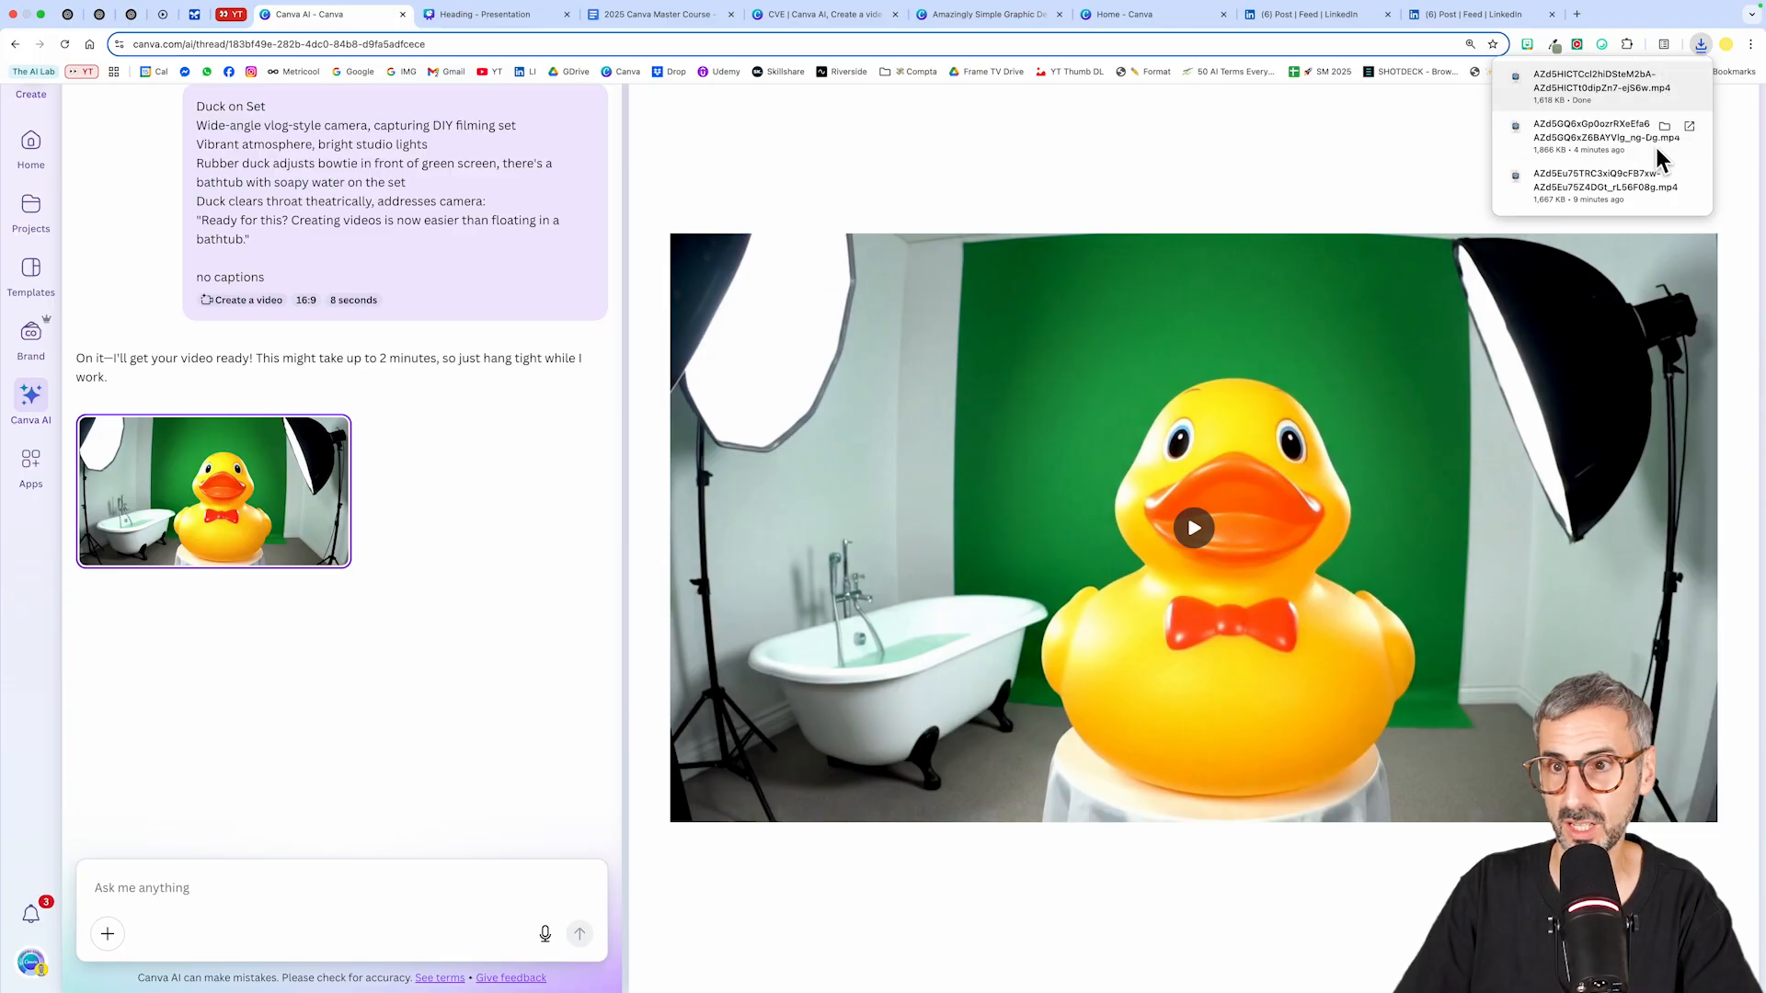
{"action": "mouse_move", "coordinate": [1658, 179]}
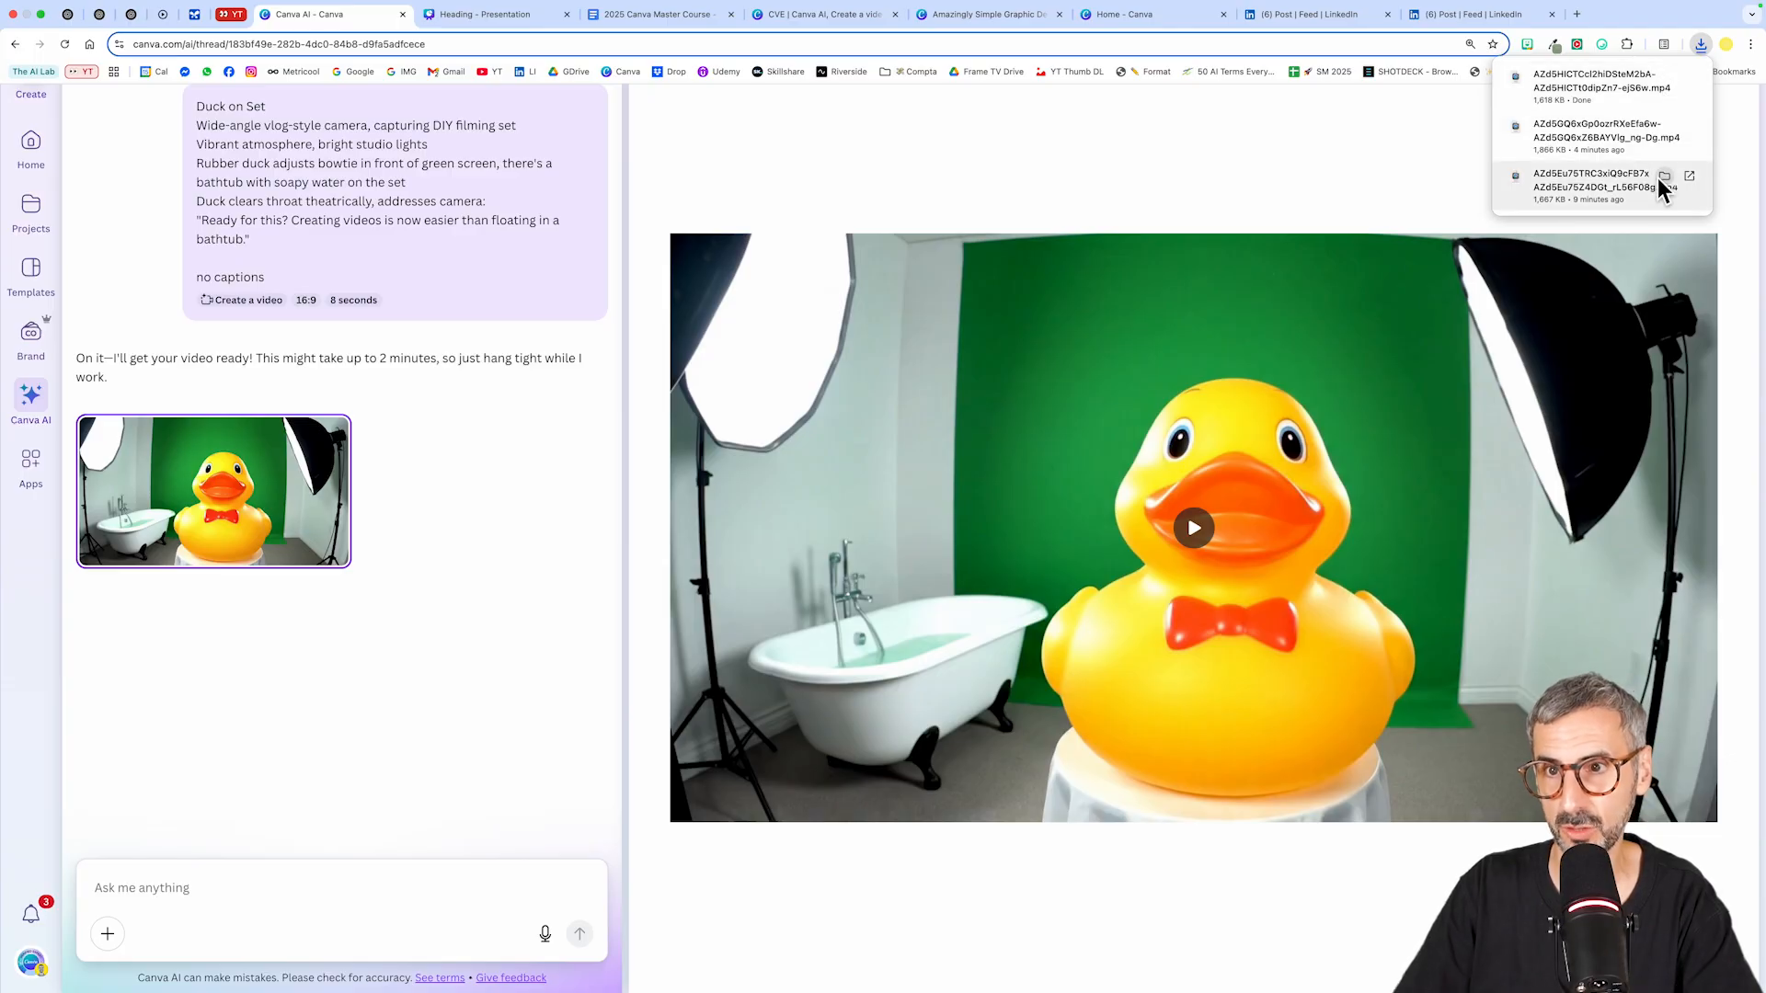
{"action": "left_click", "coordinate": [1667, 79]}
{"action": "right_click", "coordinate": [590, 318]}
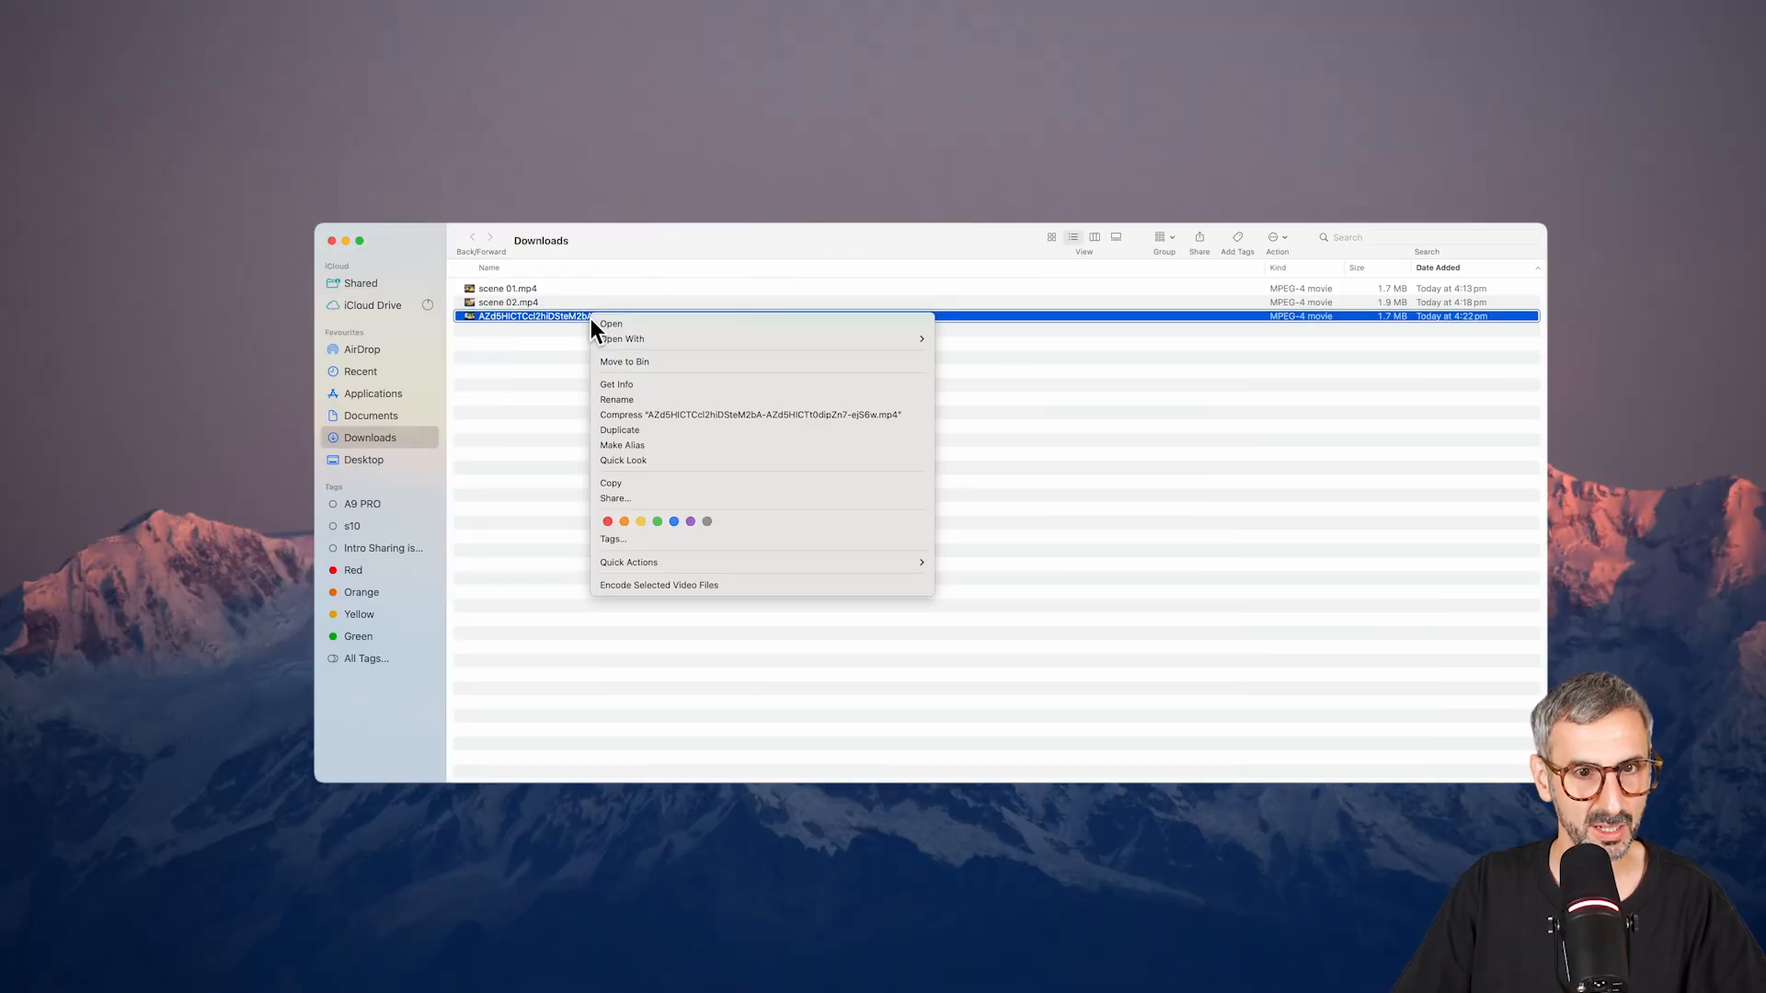
{"action": "left_click", "coordinate": [639, 401]}
{"action": "type", "text": "scene 03"}
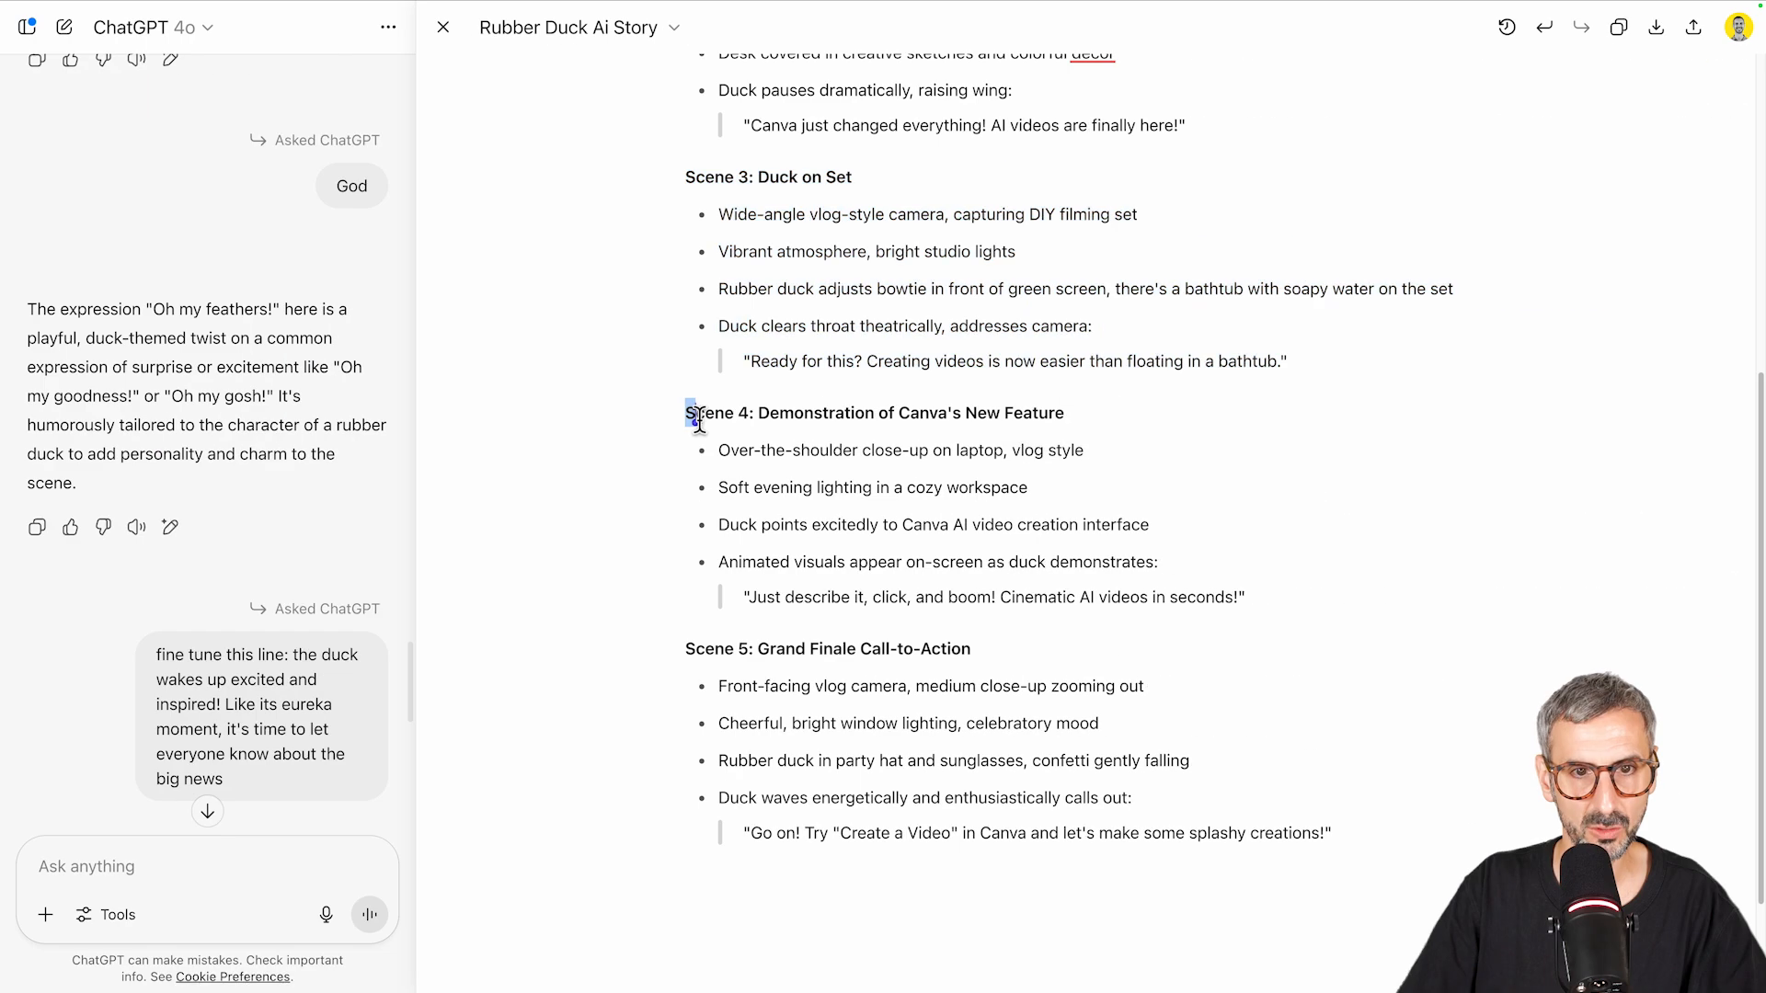
Copy the complete Scene 4 text from the story document in ChatGPT and return to the empty Canva AI prompt.
{"action": "left_click_drag", "start_coordinate": [689, 410], "coordinate": [1265, 604]}
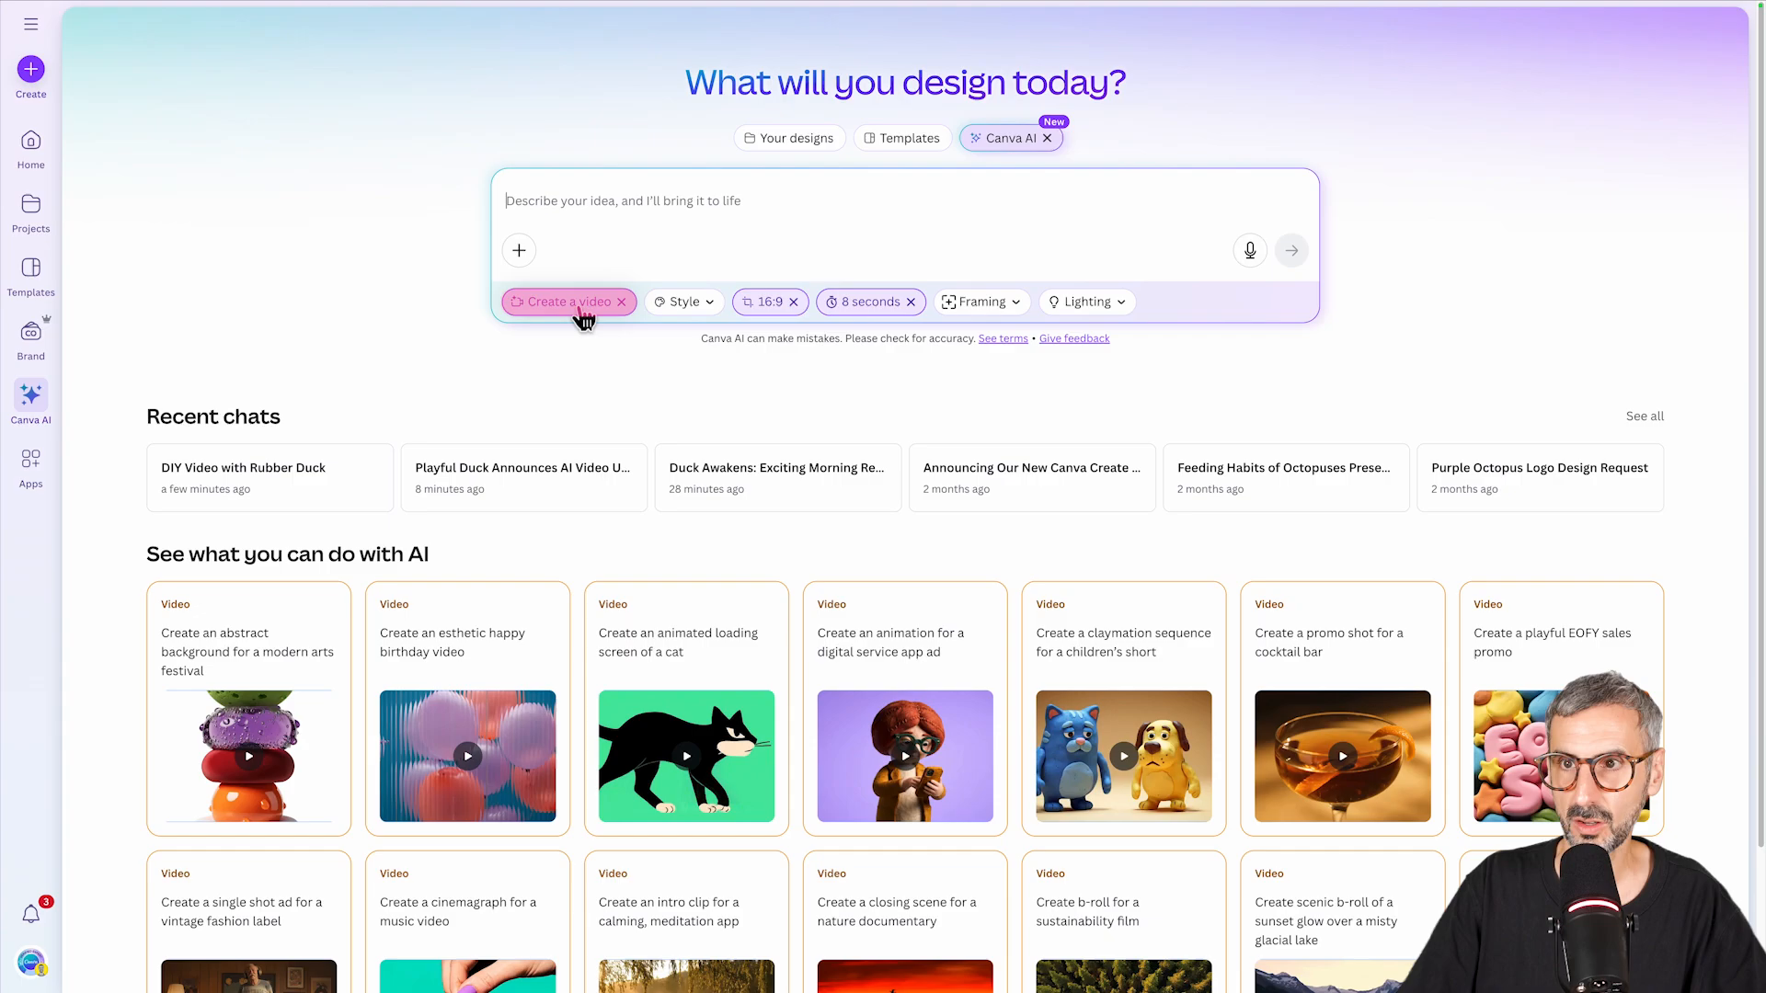
{"action": "left_click", "coordinate": [1025, 312]}
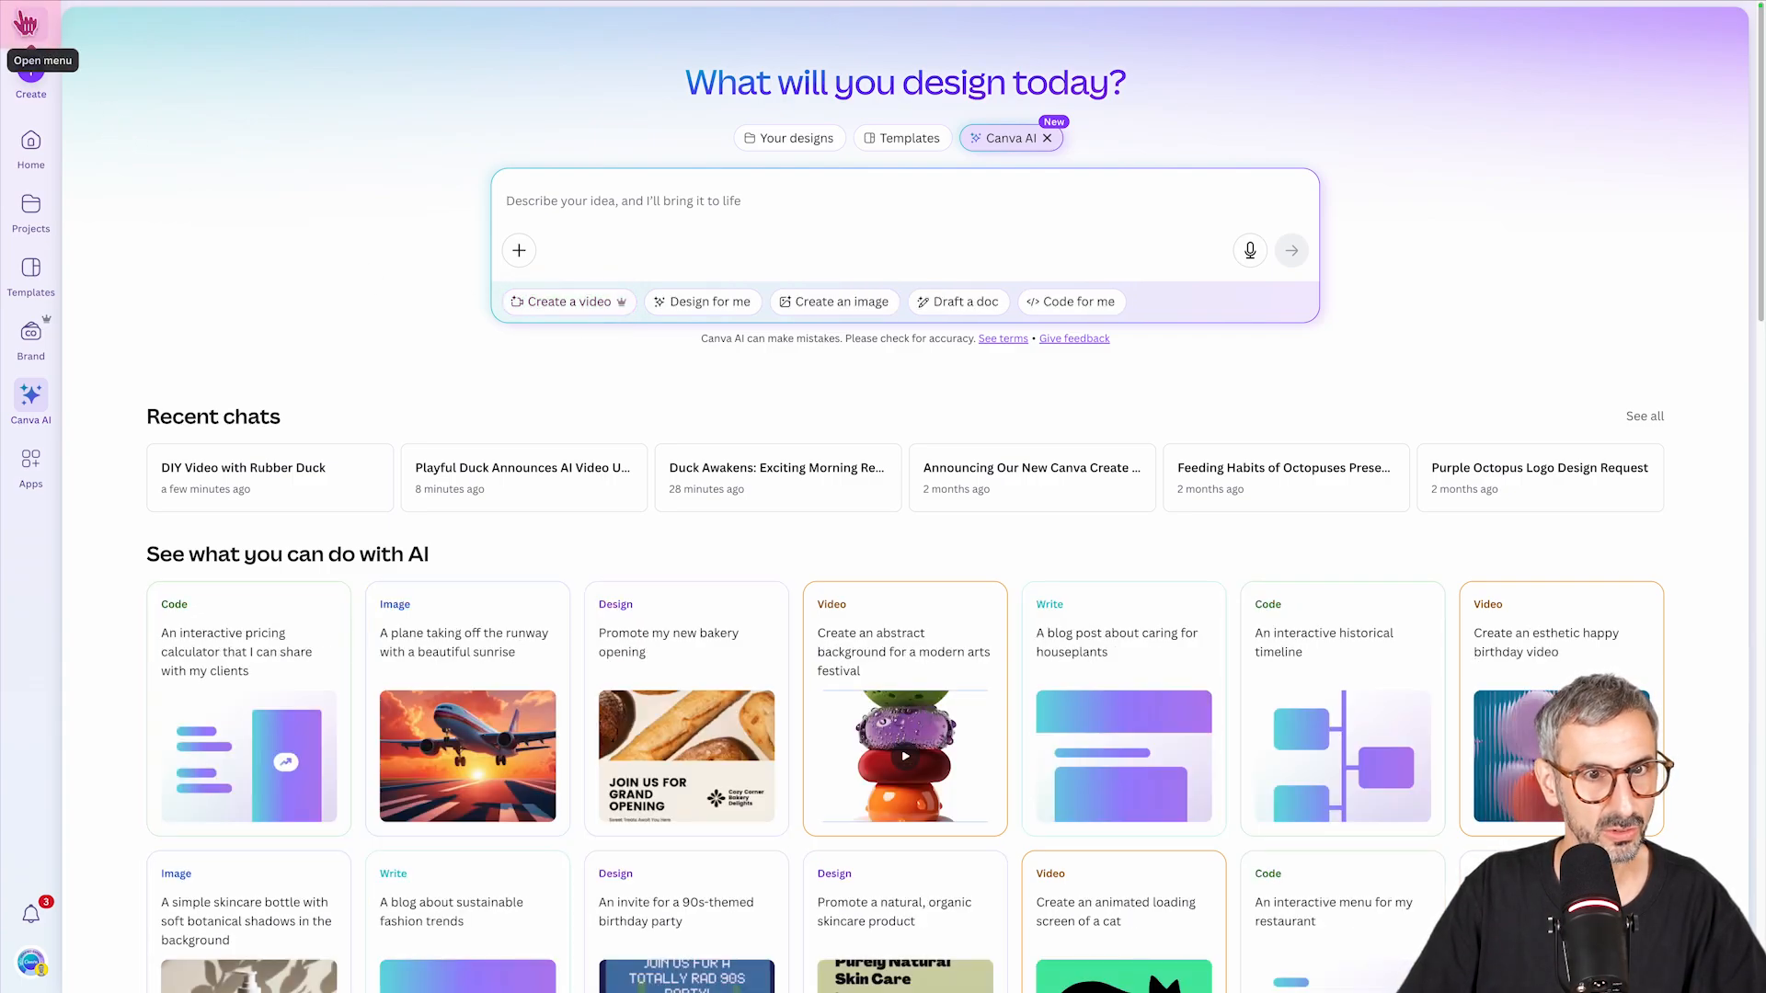
Open the chat history, look through the three earlier duck scene chats, and return to the new chat.
{"action": "left_click", "coordinate": [37, 31]}
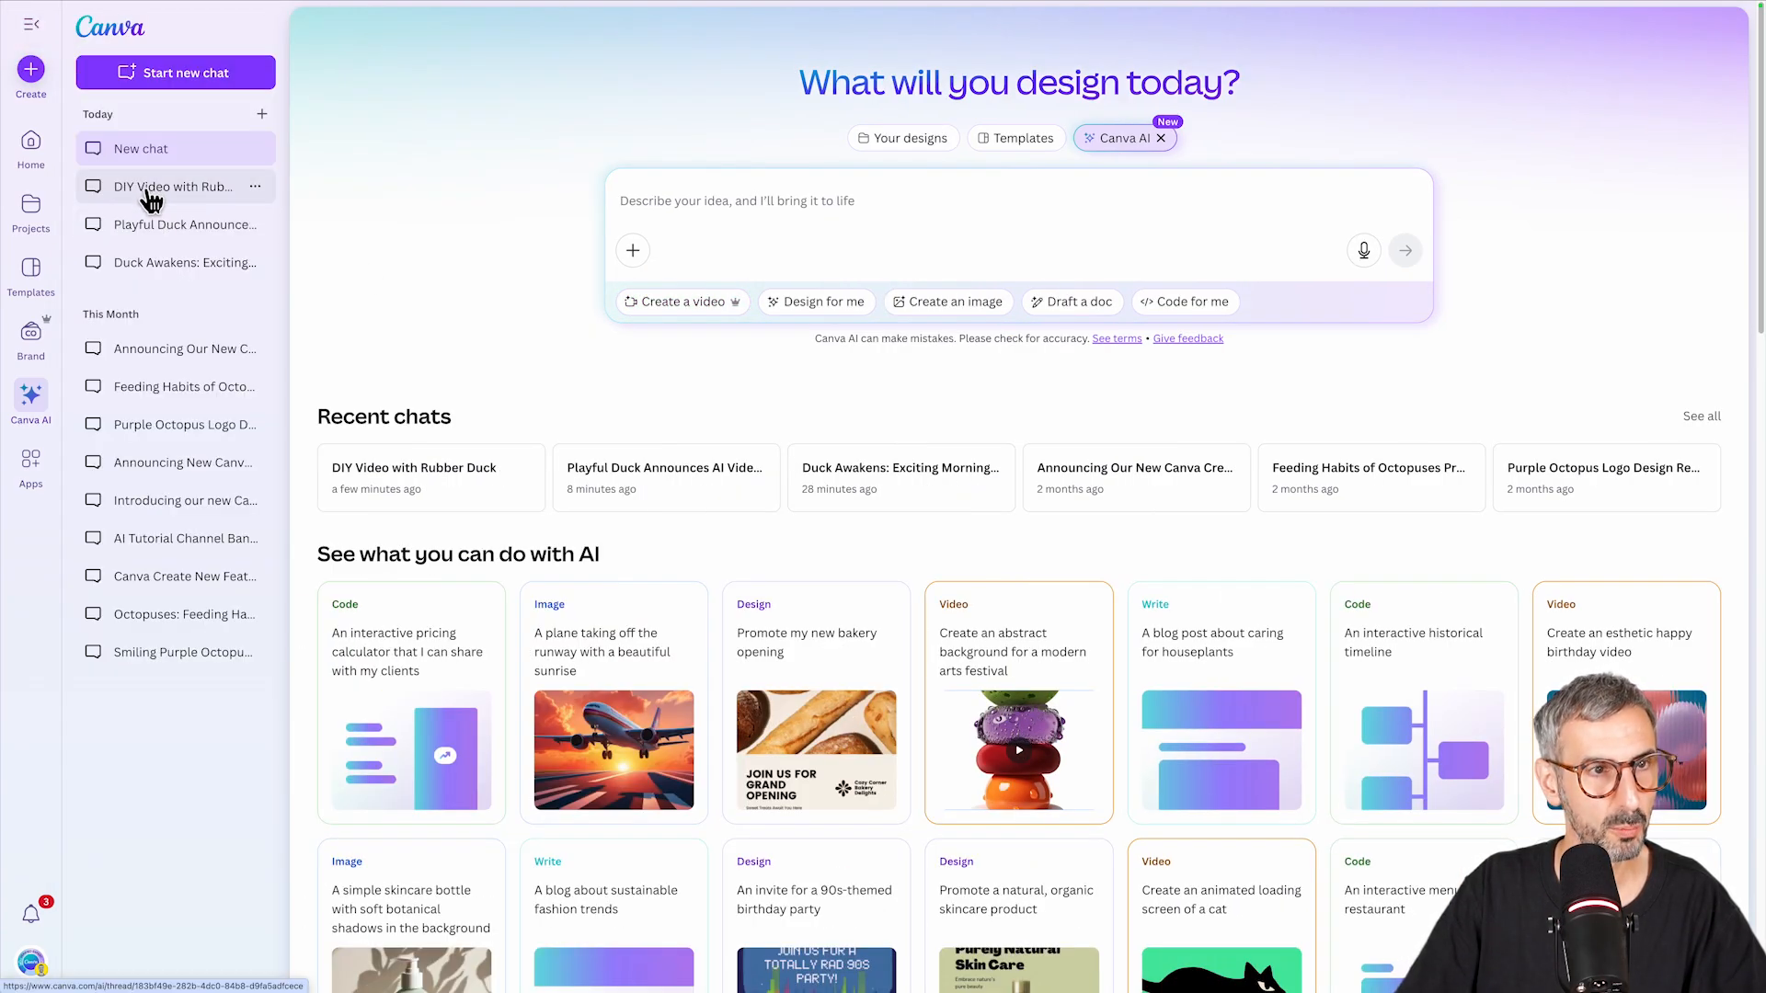
{"action": "left_click", "coordinate": [174, 270]}
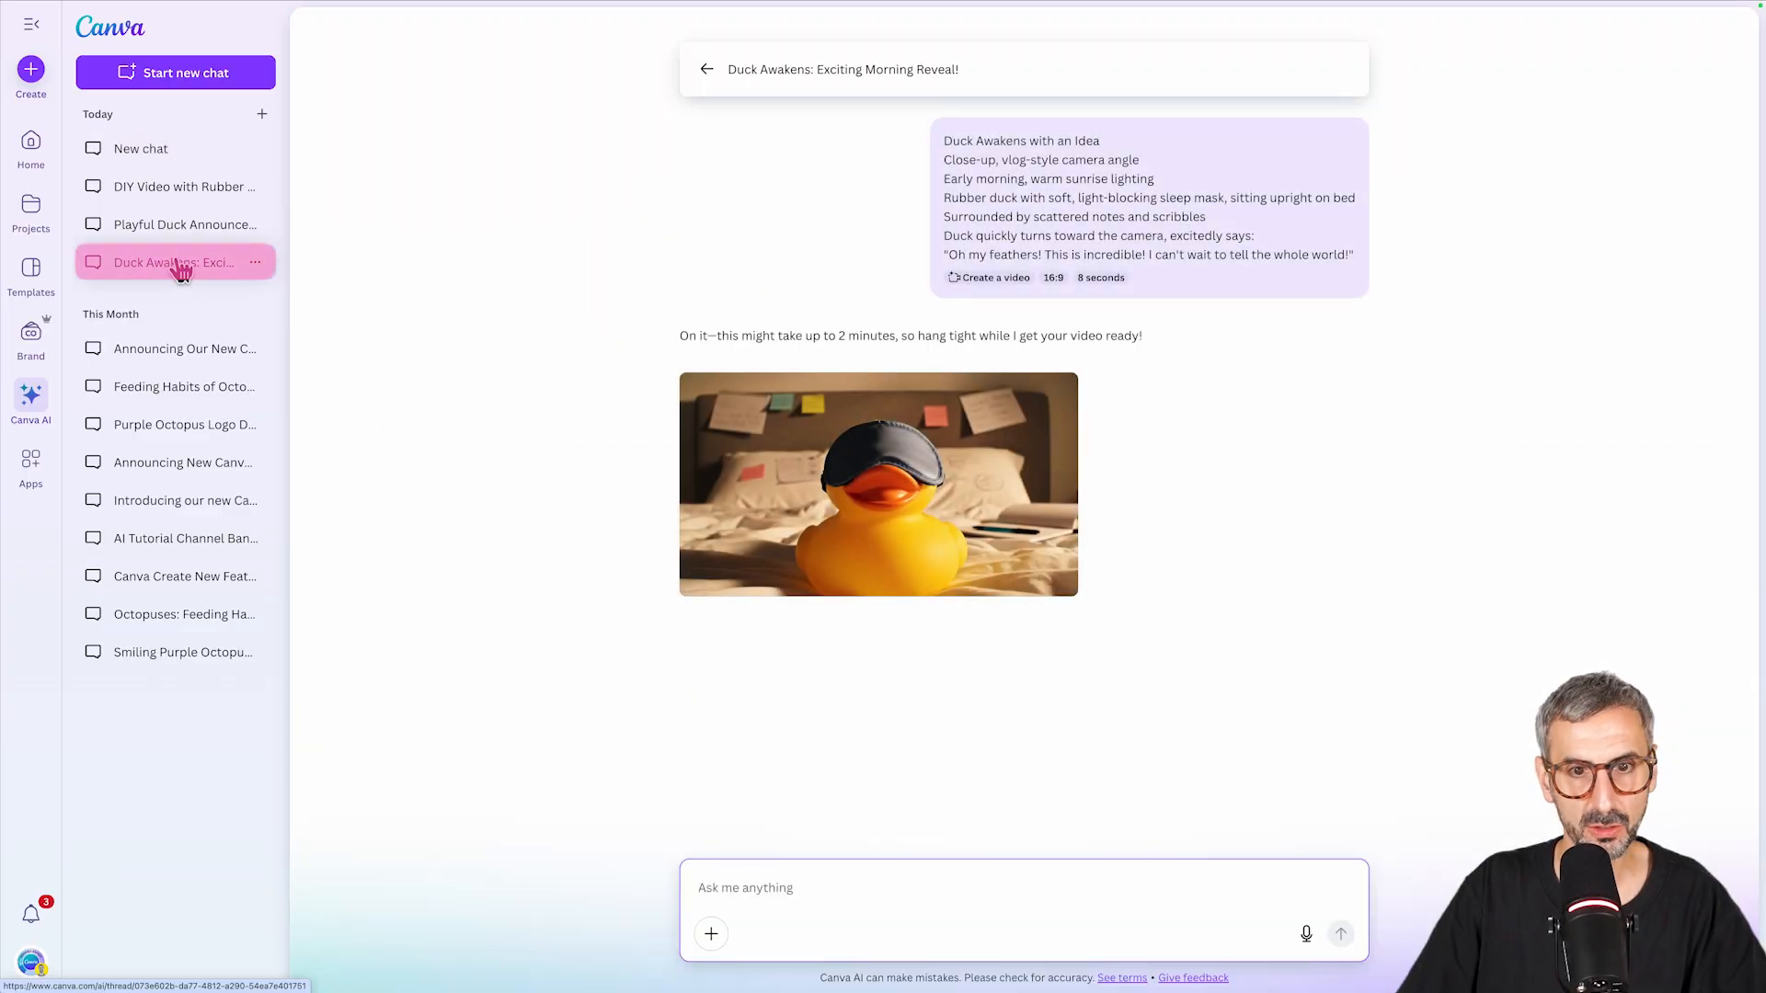
{"action": "left_click", "coordinate": [178, 225]}
{"action": "left_click", "coordinate": [180, 190]}
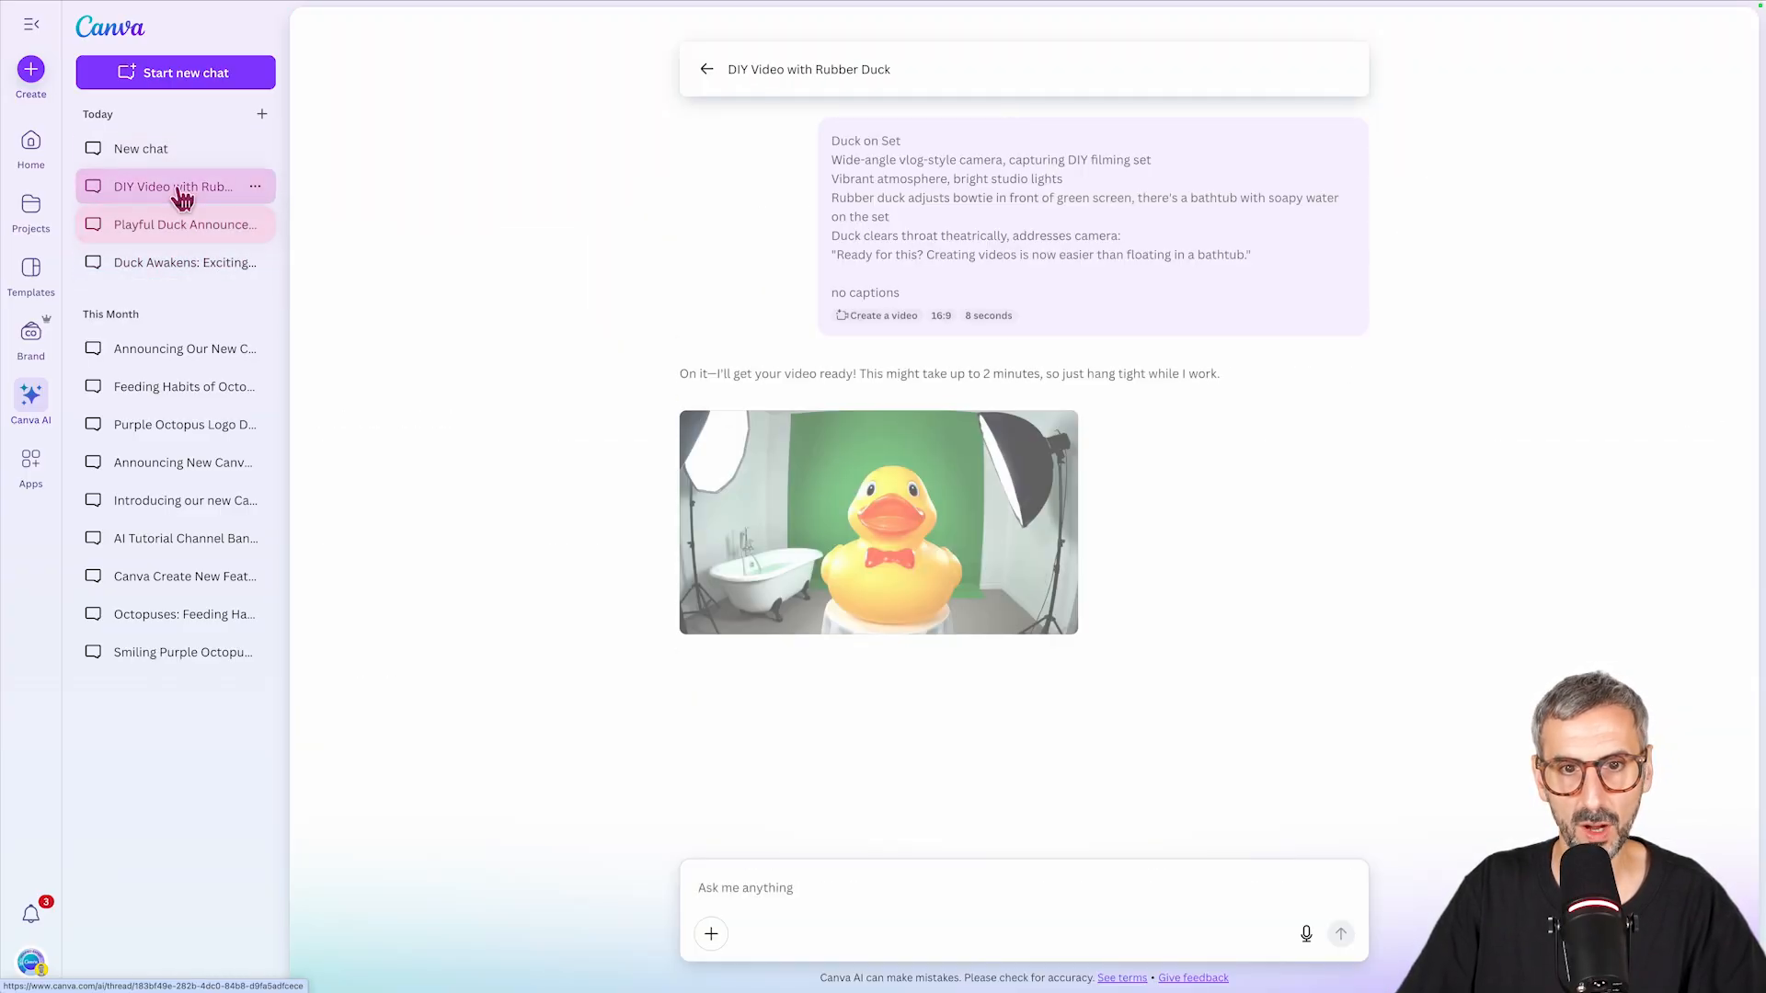
{"action": "left_click", "coordinate": [171, 152]}
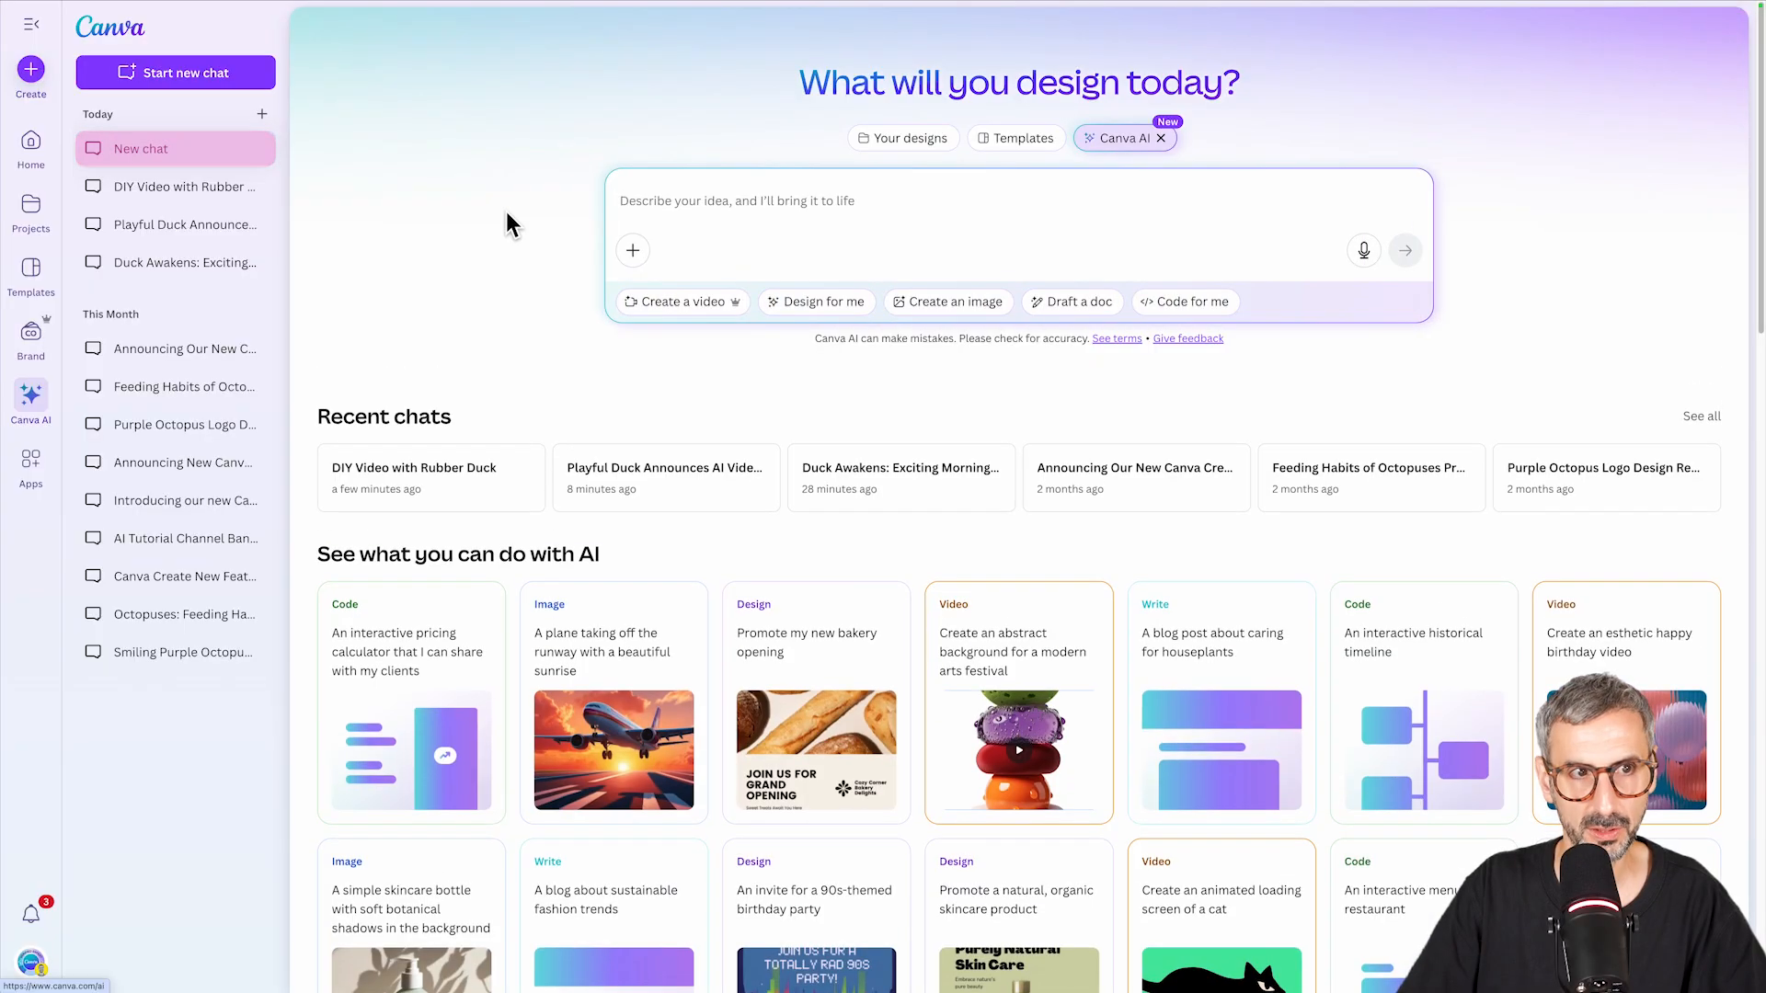
Choose Create a video, paste the Scene 4 text as the prompt, and remove its "Scene 4:" label.
{"action": "left_click", "coordinate": [670, 305]}
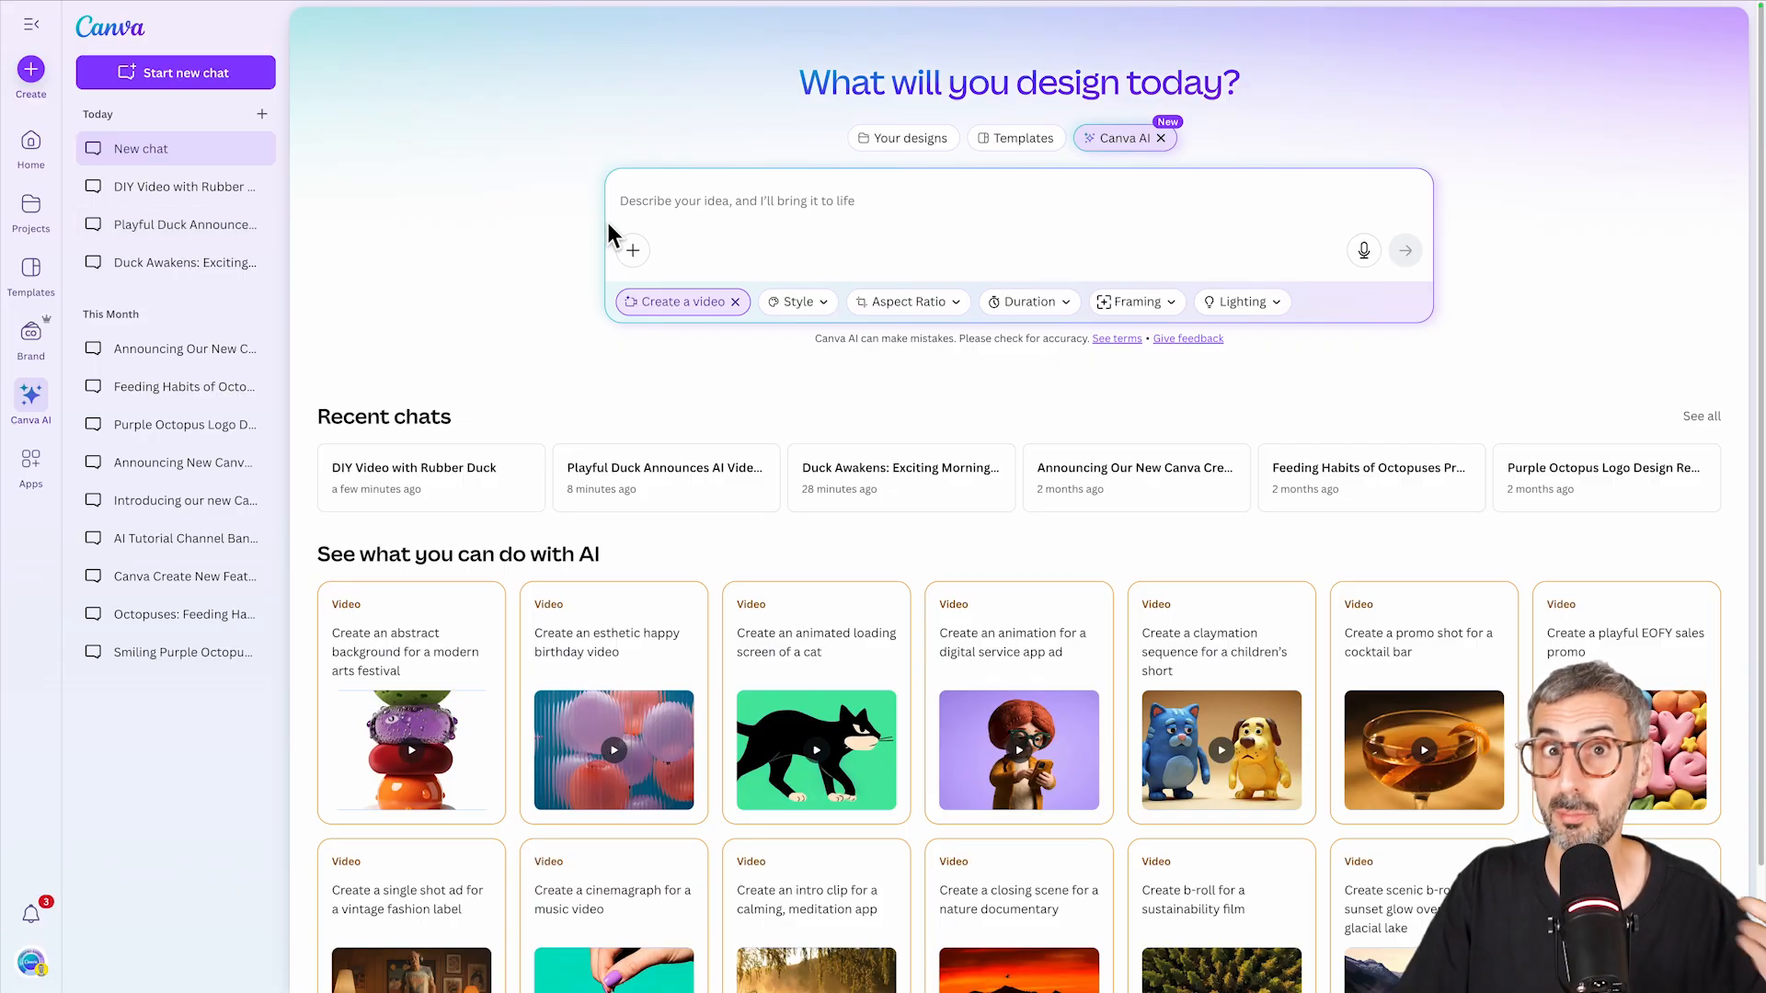
{"action": "type", "text": "Scene 4: Demonstration of Canva's New Feature  Over-the-shoulder close-up on laptop, vlog style  Soft evening lighting in a cozy workspace  Duck points excitedly to Canva AI video creation interface  Animated visuals appear on-screen as duck demonstrates:  \"Just describe it, click, and boom! Cinematic AI videos in seconds!\""}
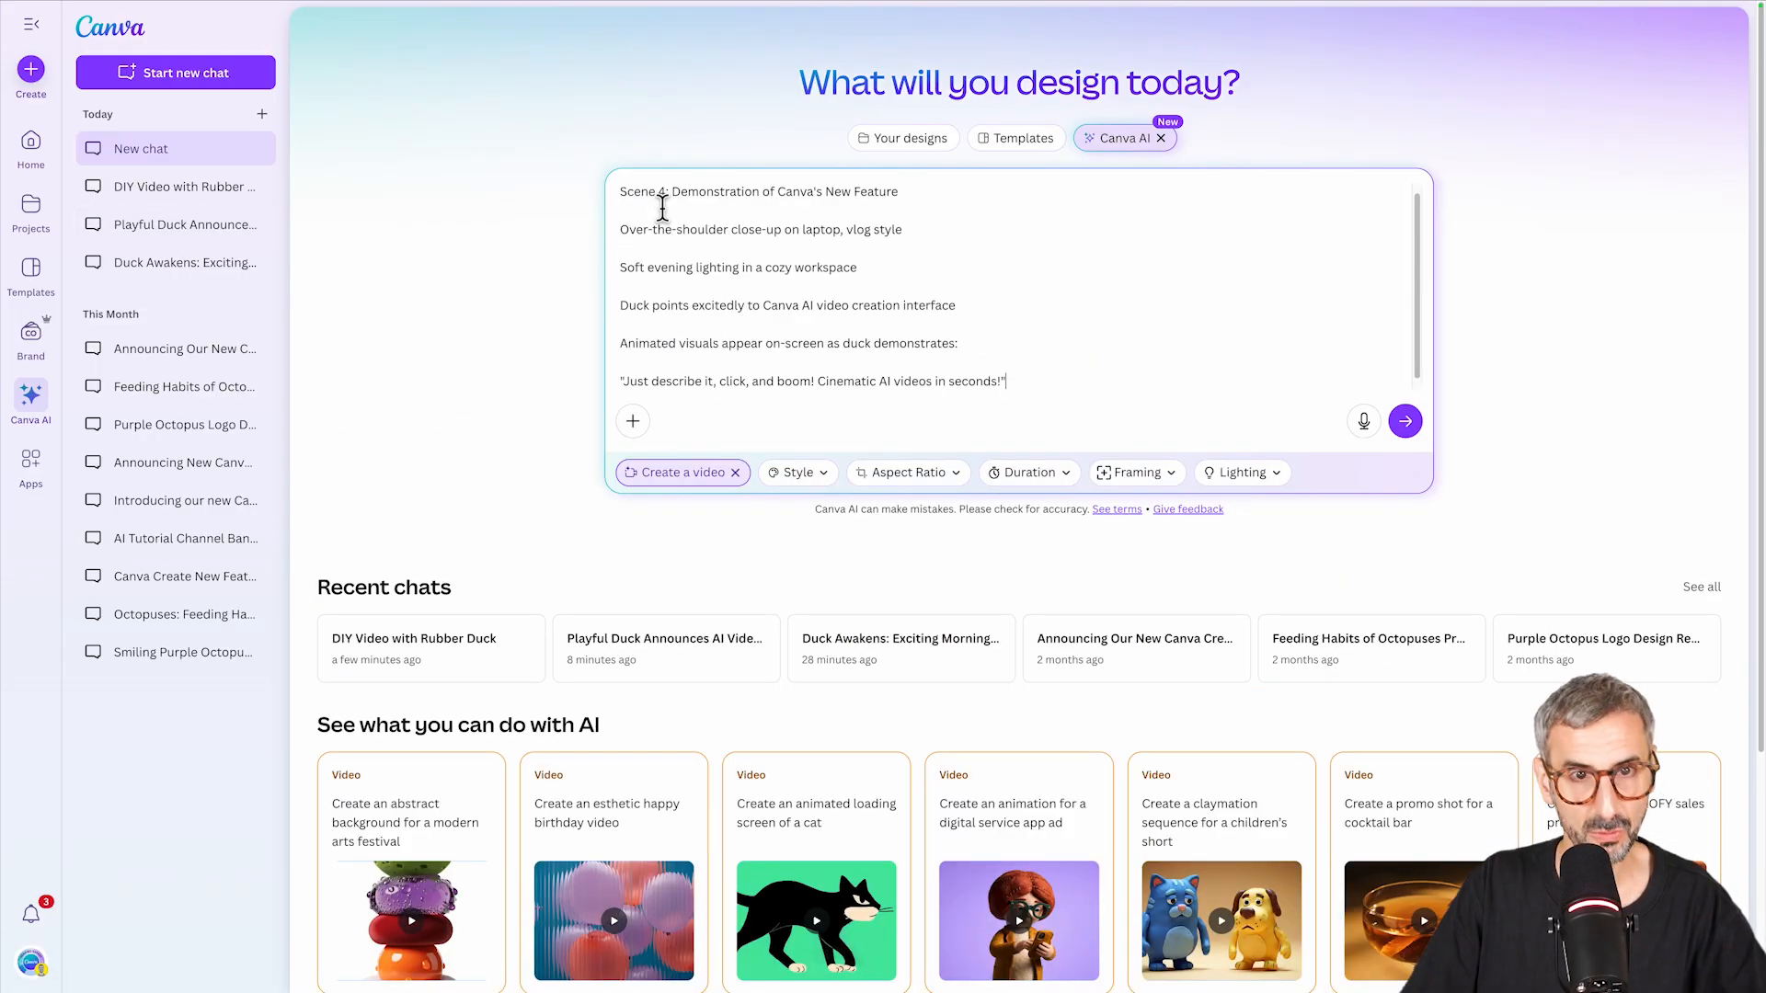
{"action": "key", "text": "BackSpace"}
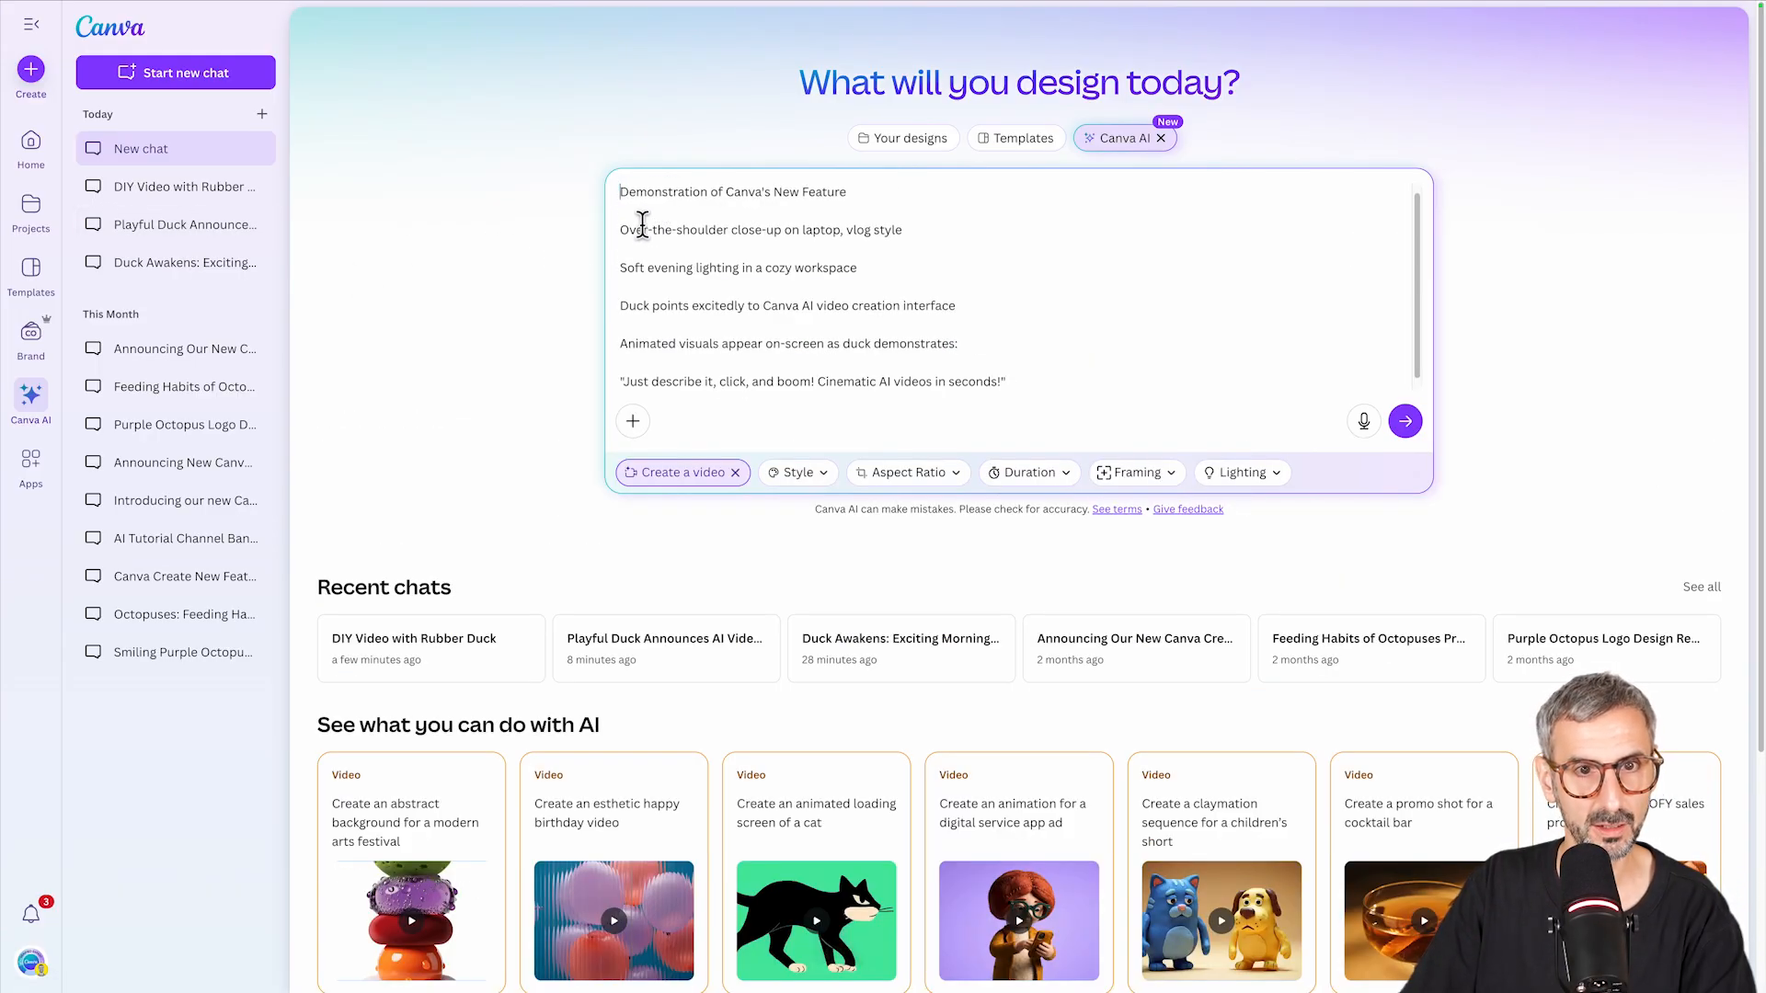
Remove all blank lines between the lines of the Demonstration of Canva's New Feature prompt and generate the video.
{"action": "key", "text": "BackSpace"}
{"action": "left_click", "coordinate": [651, 238]}
{"action": "key", "text": "BackSpace"}
{"action": "left_click", "coordinate": [659, 260]}
{"action": "key", "text": "BackSpace"}
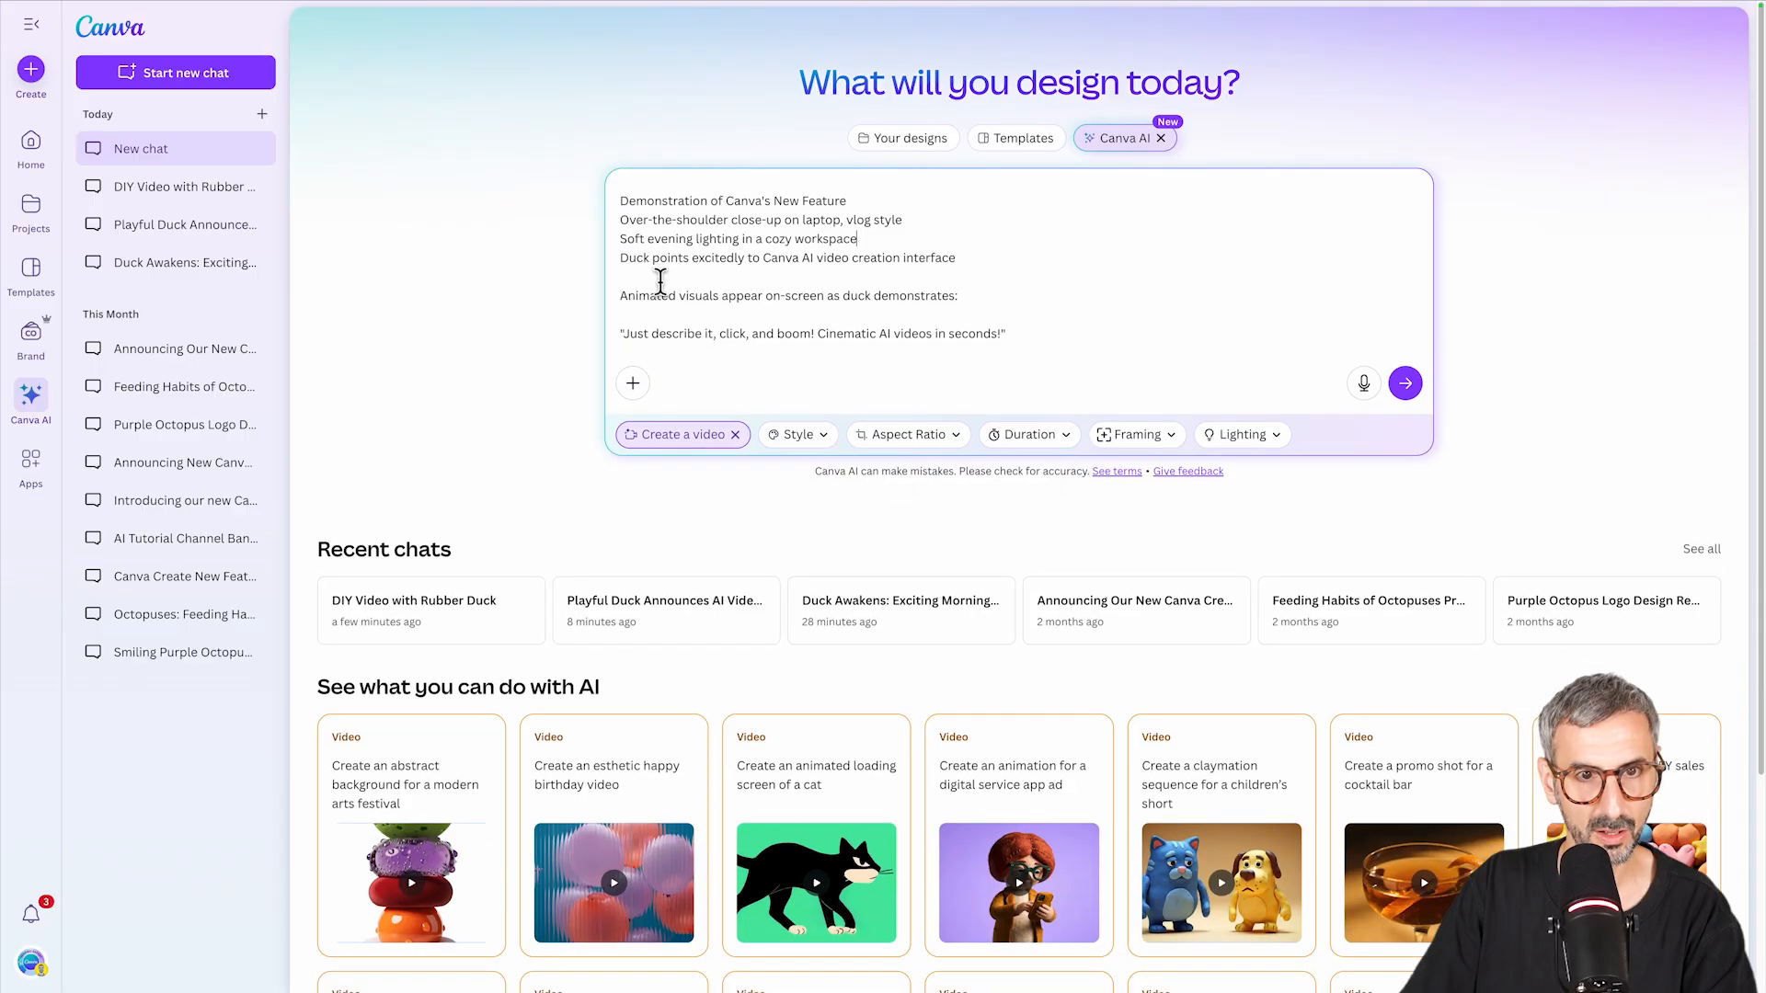
{"action": "left_click", "coordinate": [660, 282]}
{"action": "key", "text": "BackSpace"}
{"action": "left_click", "coordinate": [665, 315]}
{"action": "key", "text": "BackSpace"}
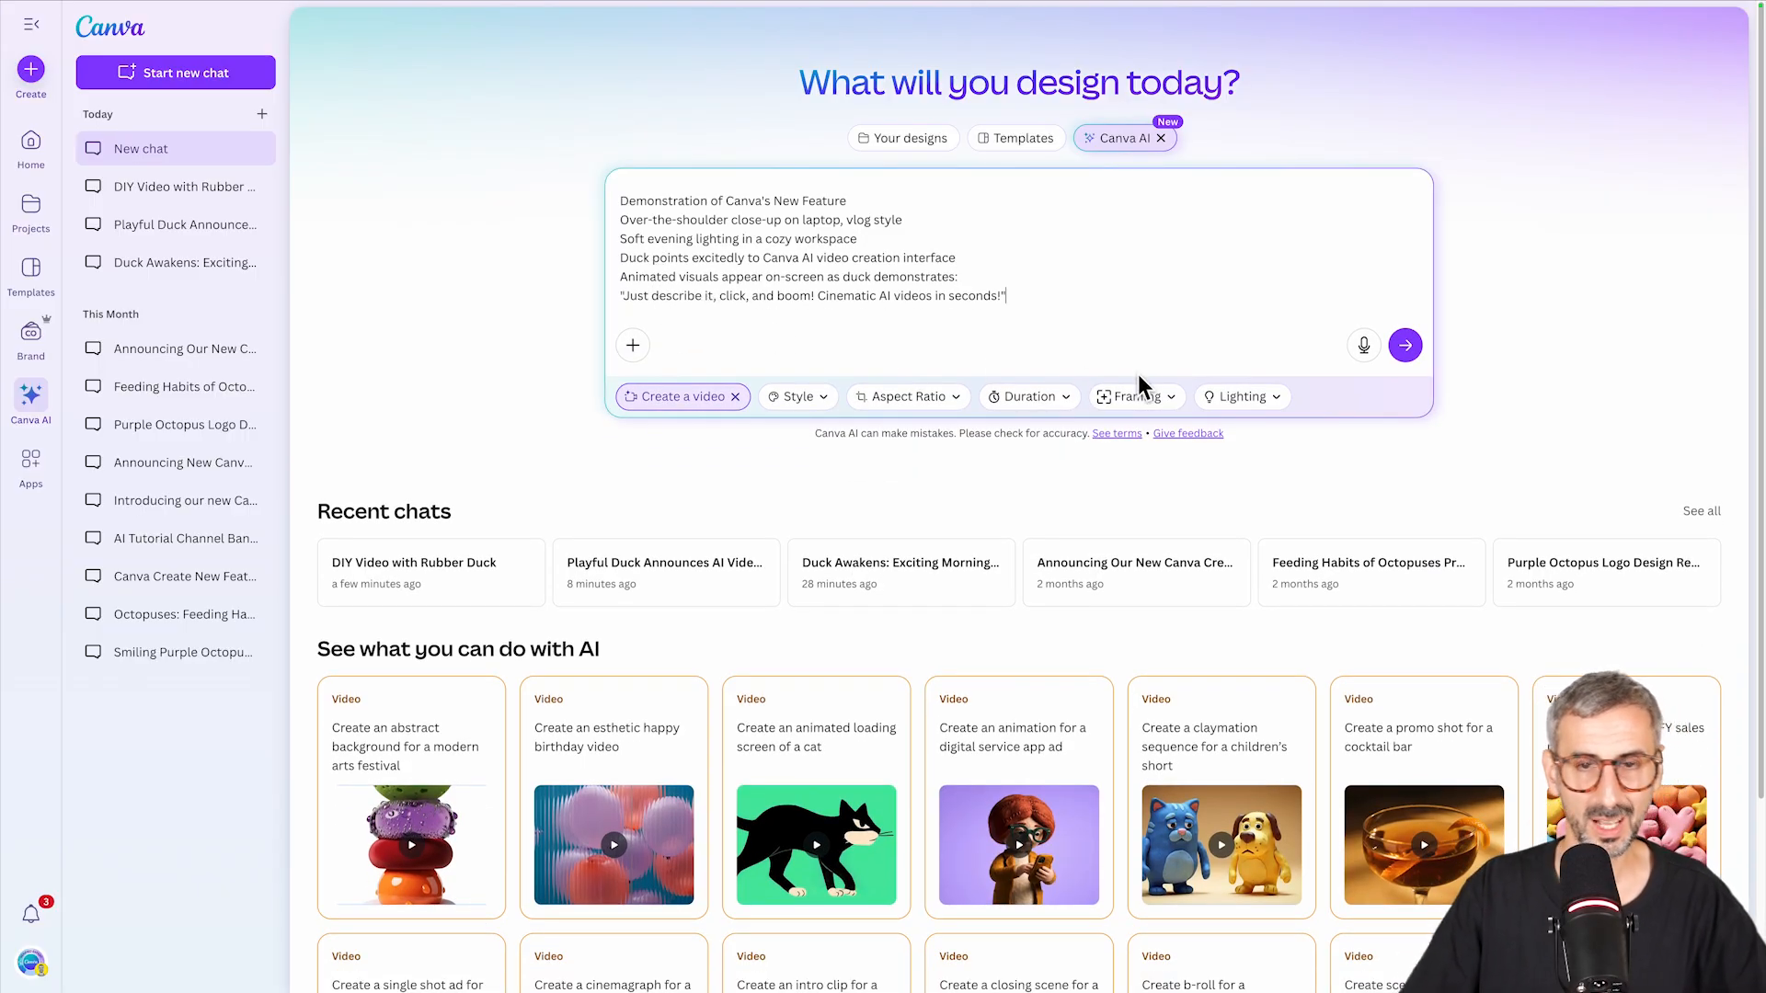
{"action": "key", "text": "Return"}
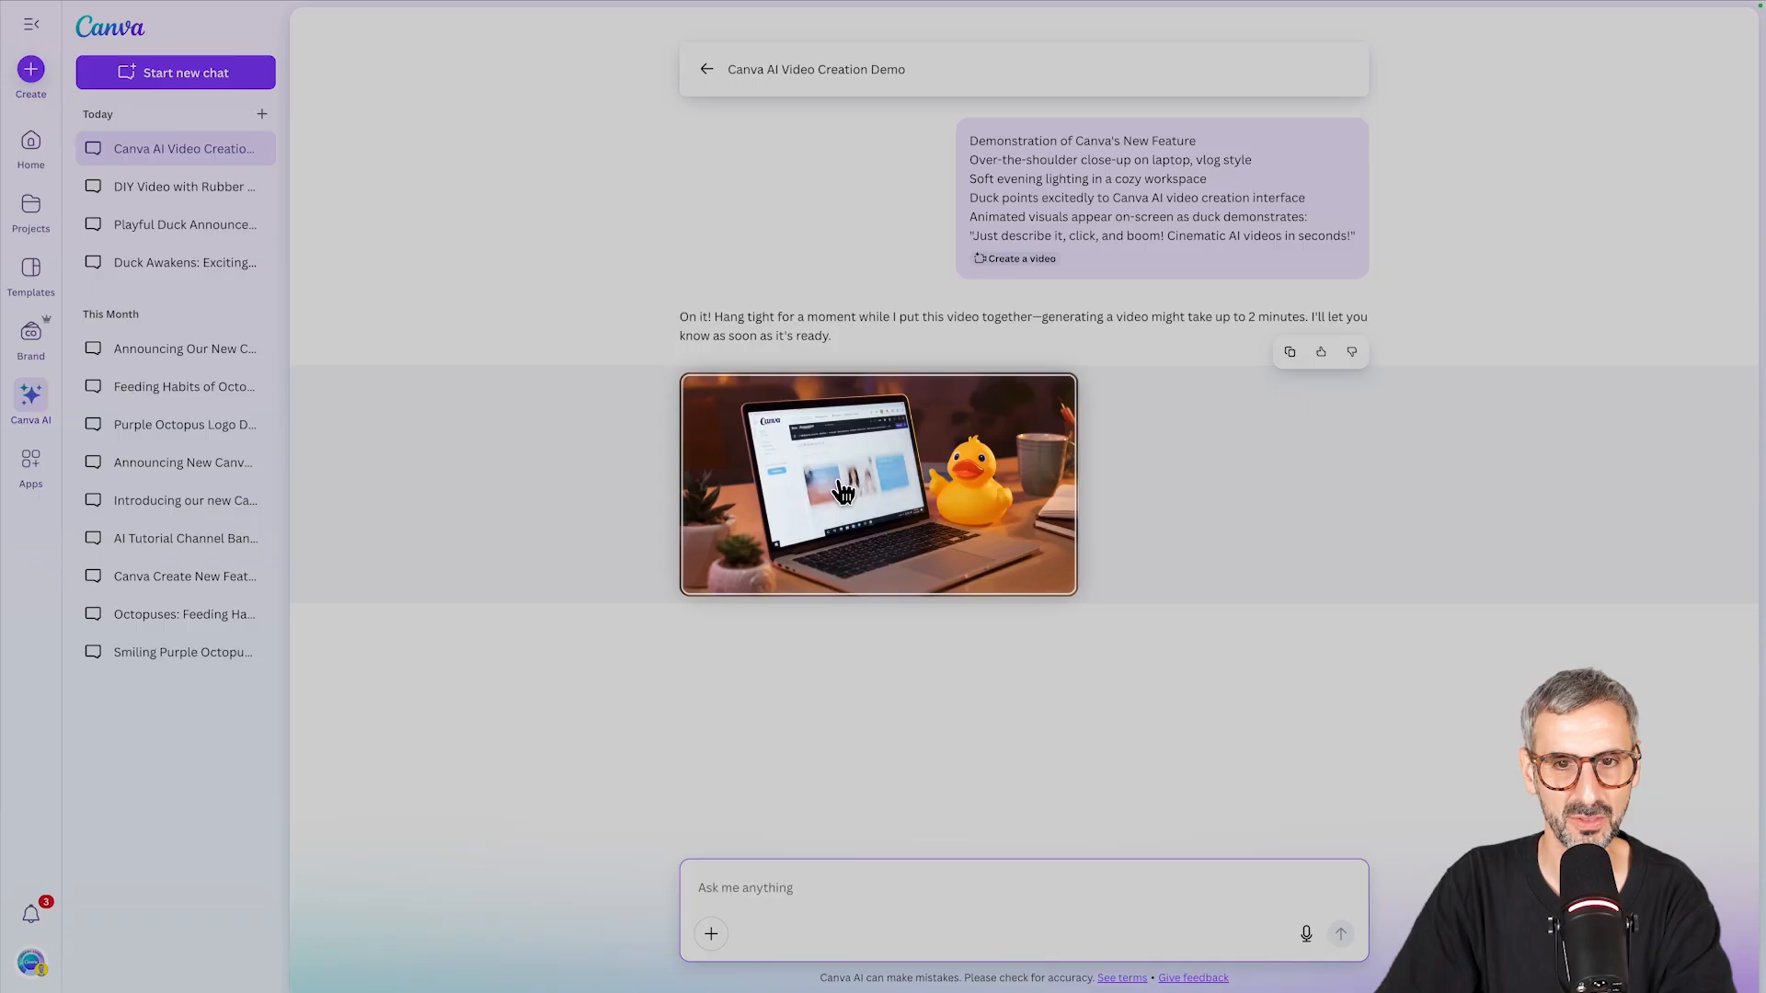
Open and download the generated Scene 4 clip, and rename its file by its scene, in the style of scene 03.mp4.
{"action": "left_click", "coordinate": [763, 434]}
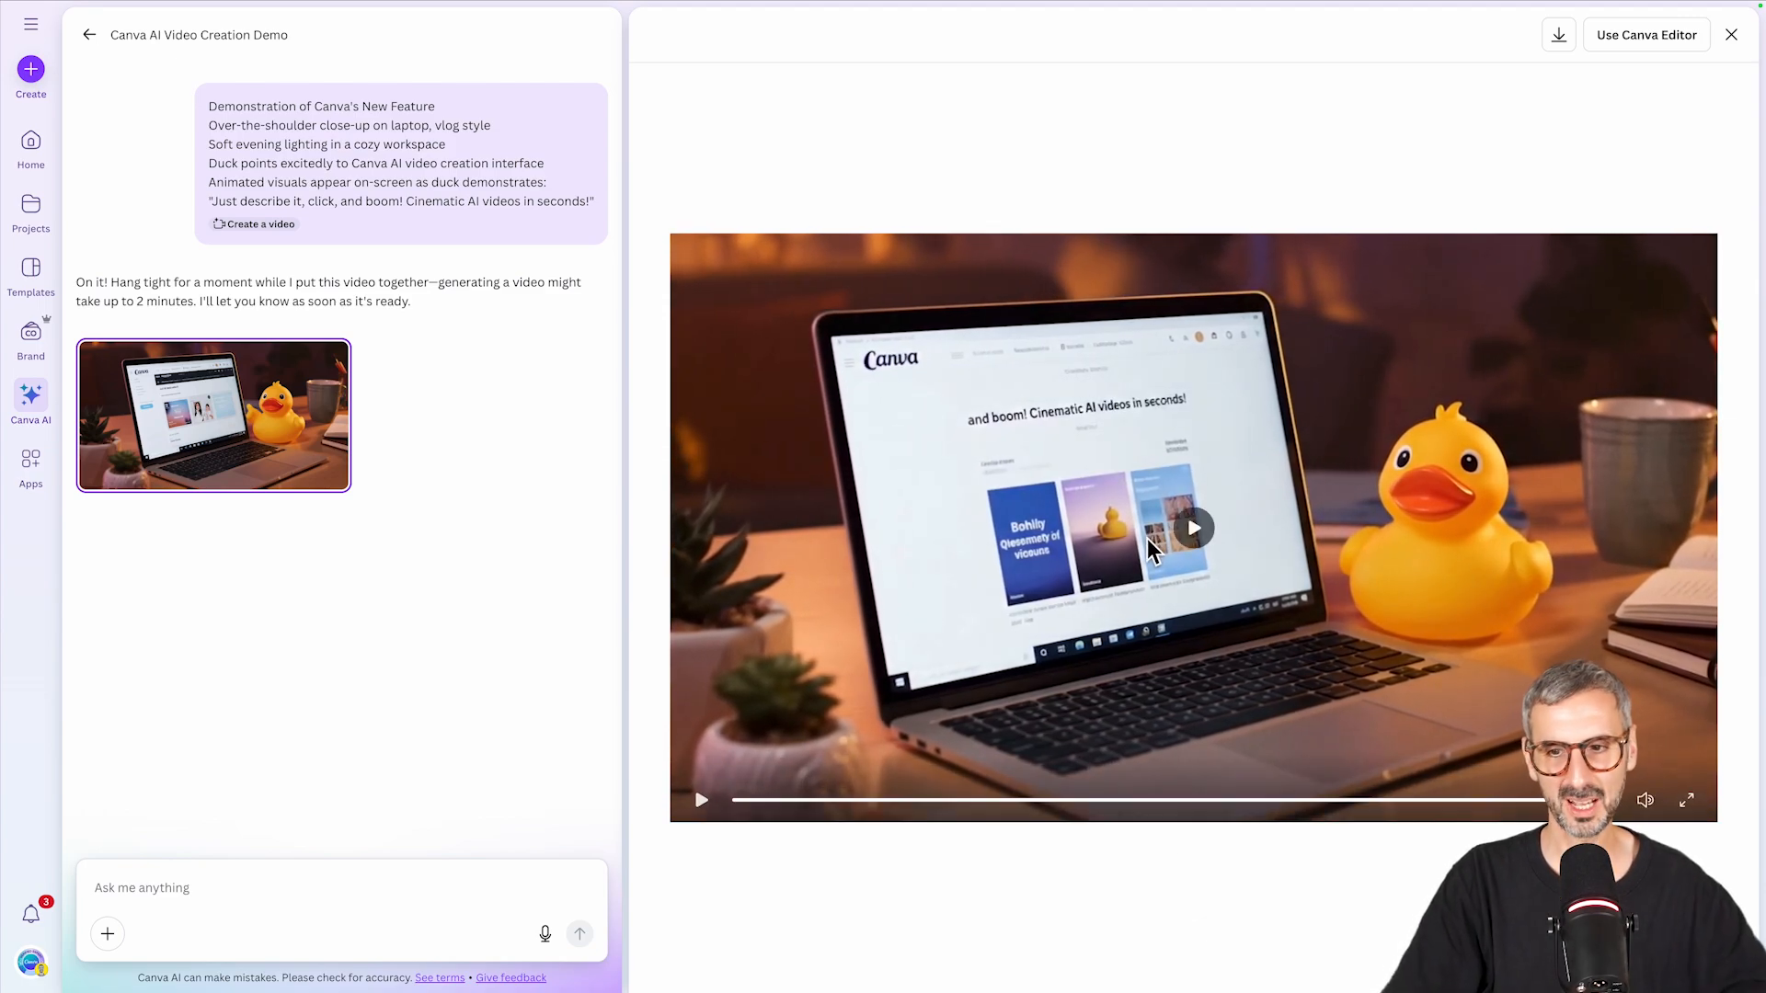
{"action": "left_click", "coordinate": [1562, 35]}
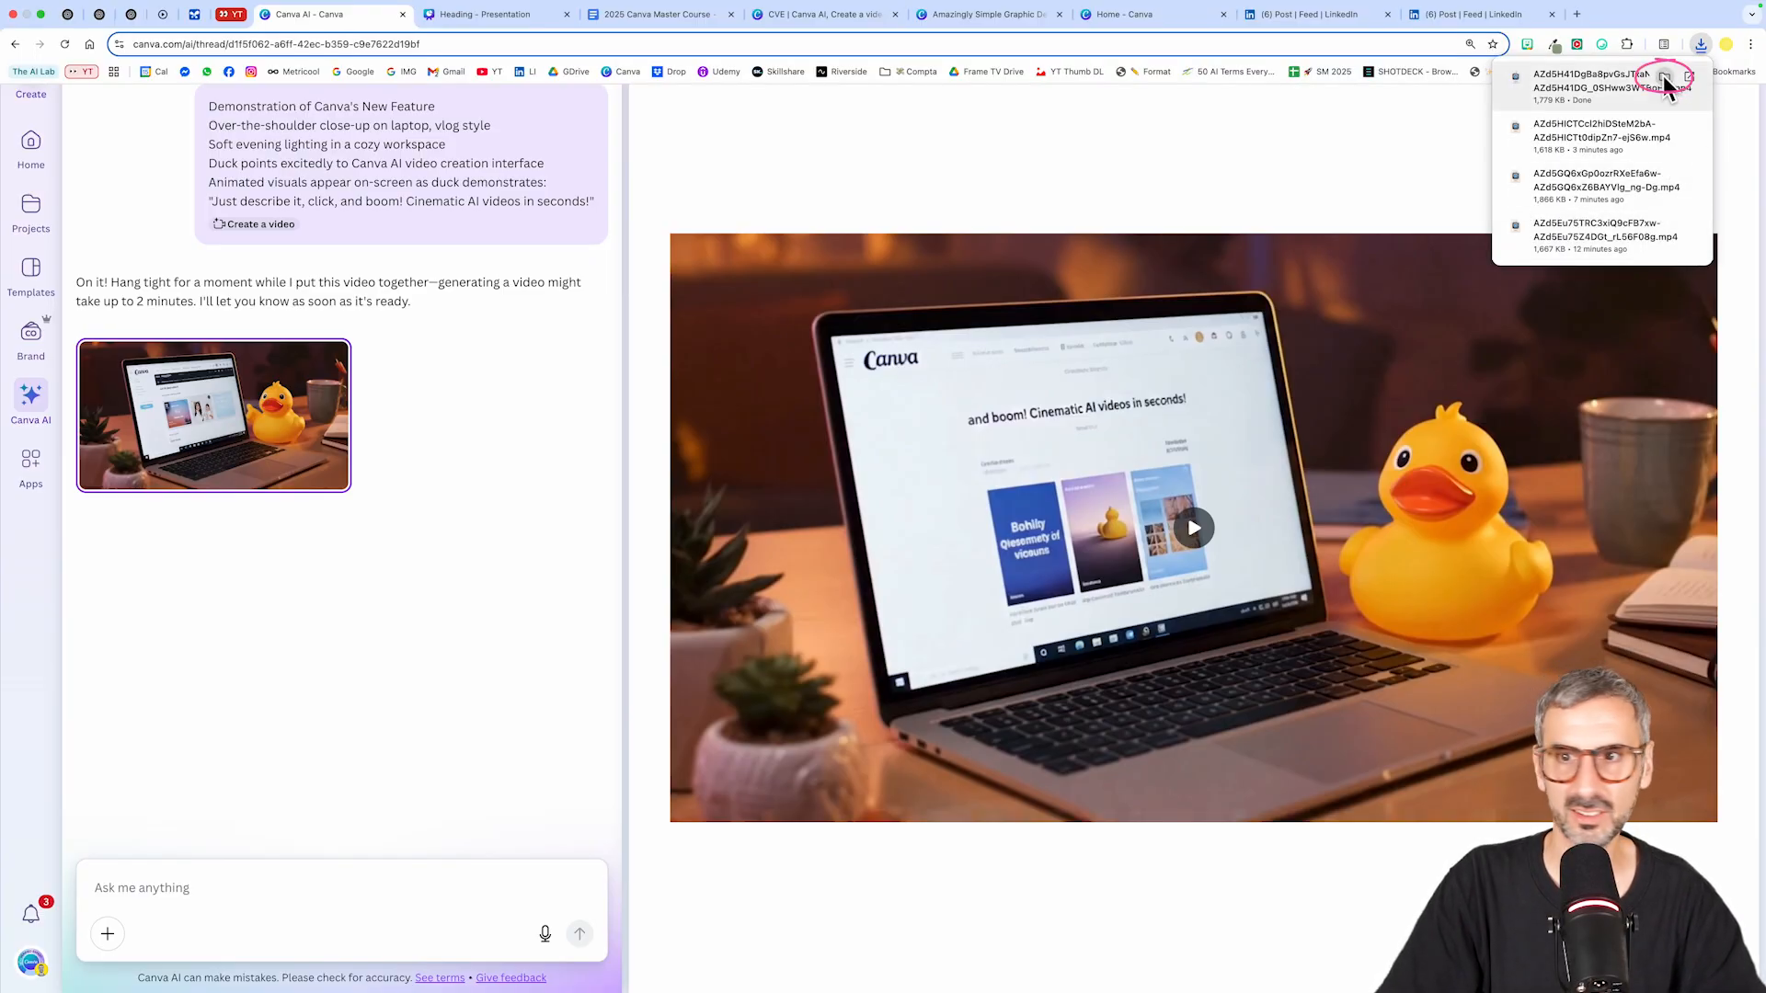
{"action": "left_click", "coordinate": [1666, 79]}
{"action": "right_click", "coordinate": [511, 328]}
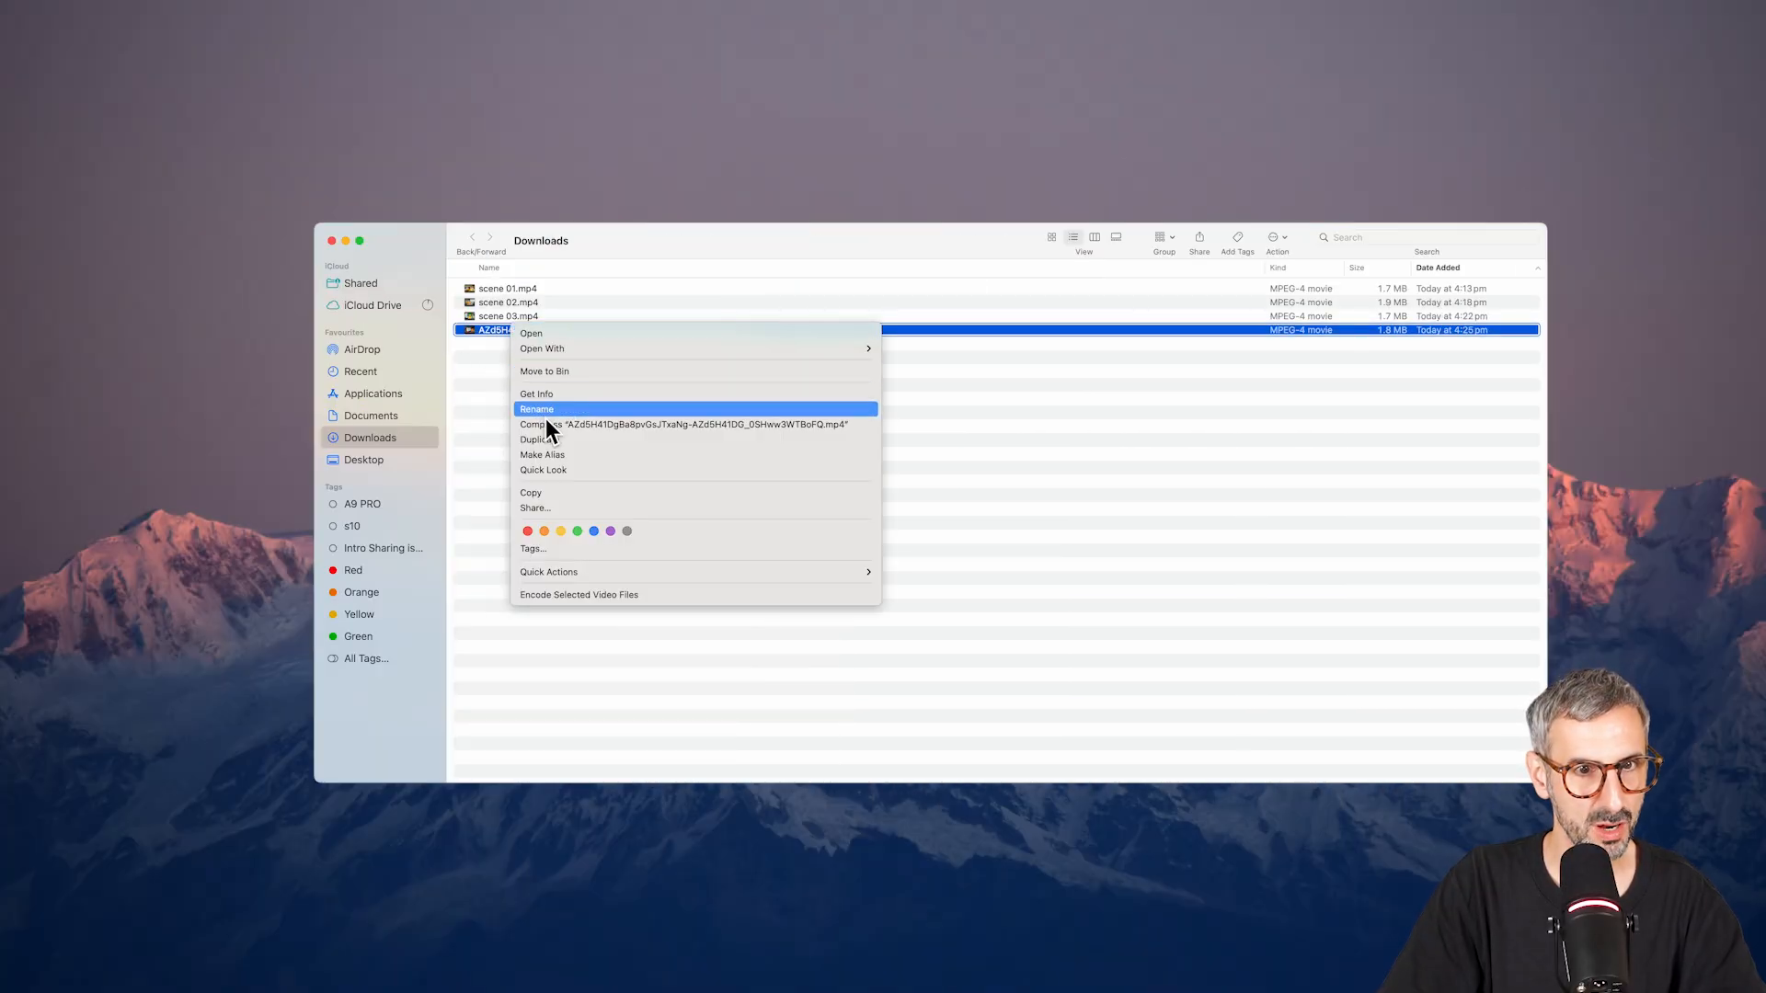
{"action": "left_click", "coordinate": [548, 410]}
{"action": "type", "text": "sce"}
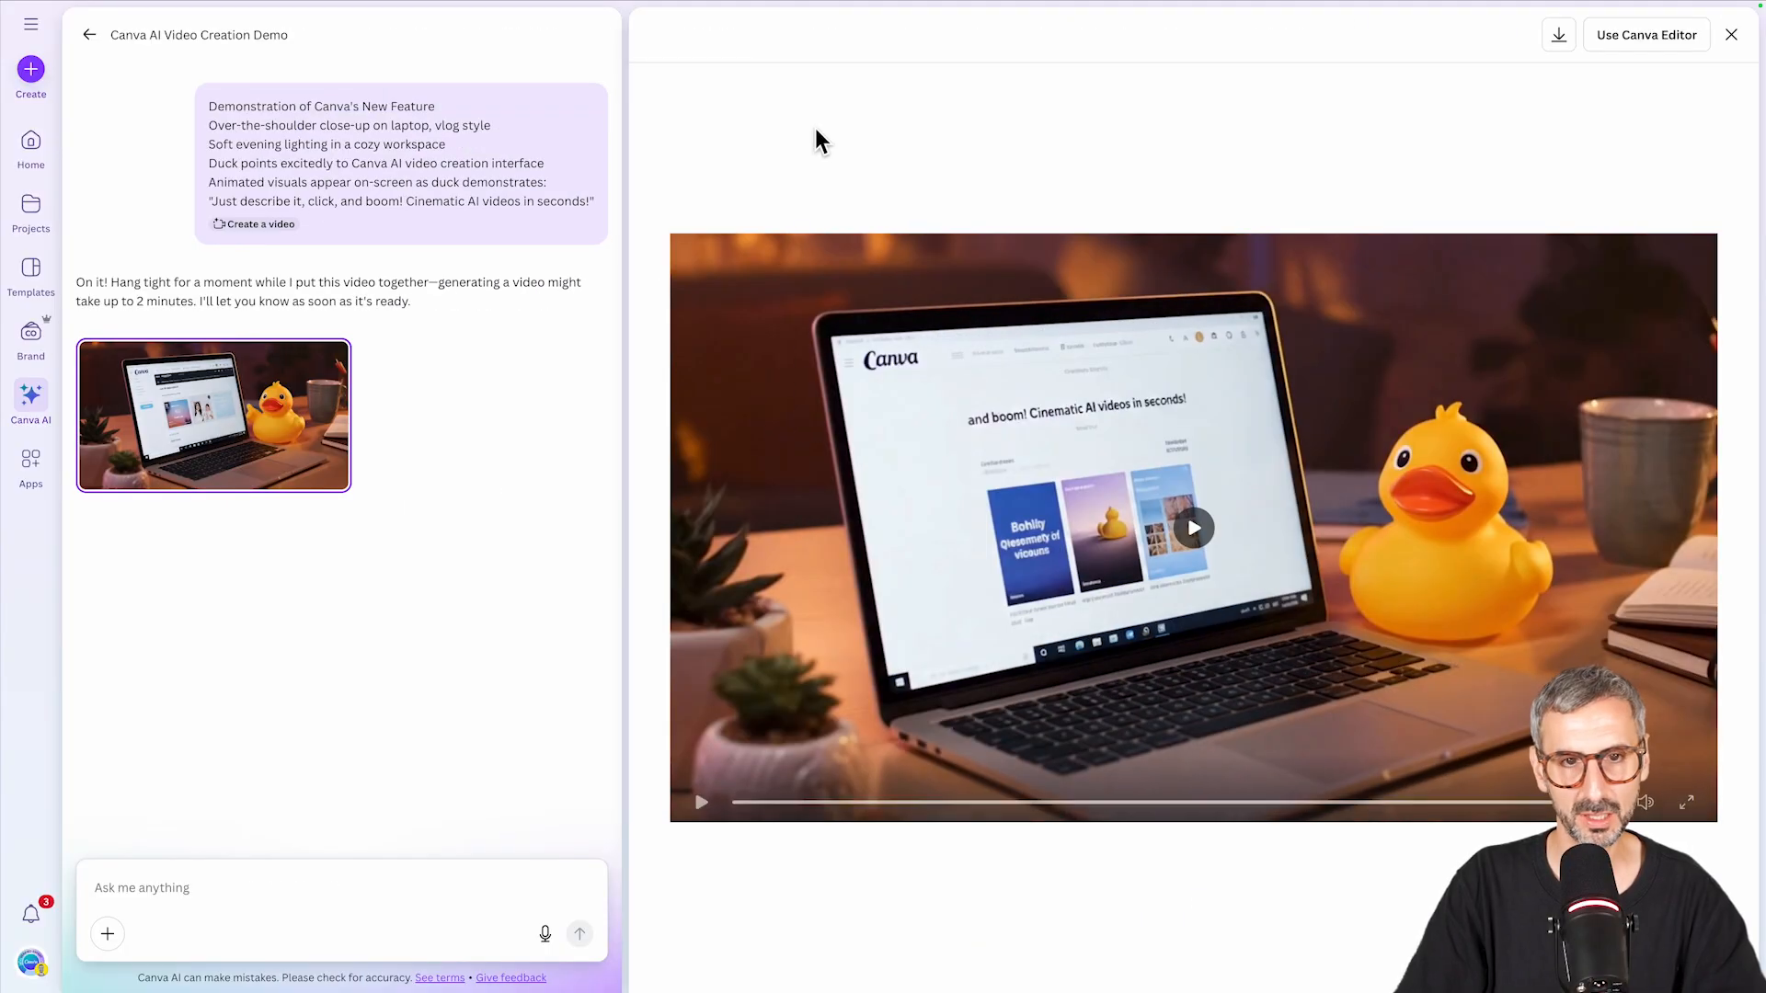
Leave the Scene 4 chat, copy the complete Scene 5 text from the story document, and paste it as the new video prompt.
{"action": "left_click", "coordinate": [1732, 36]}
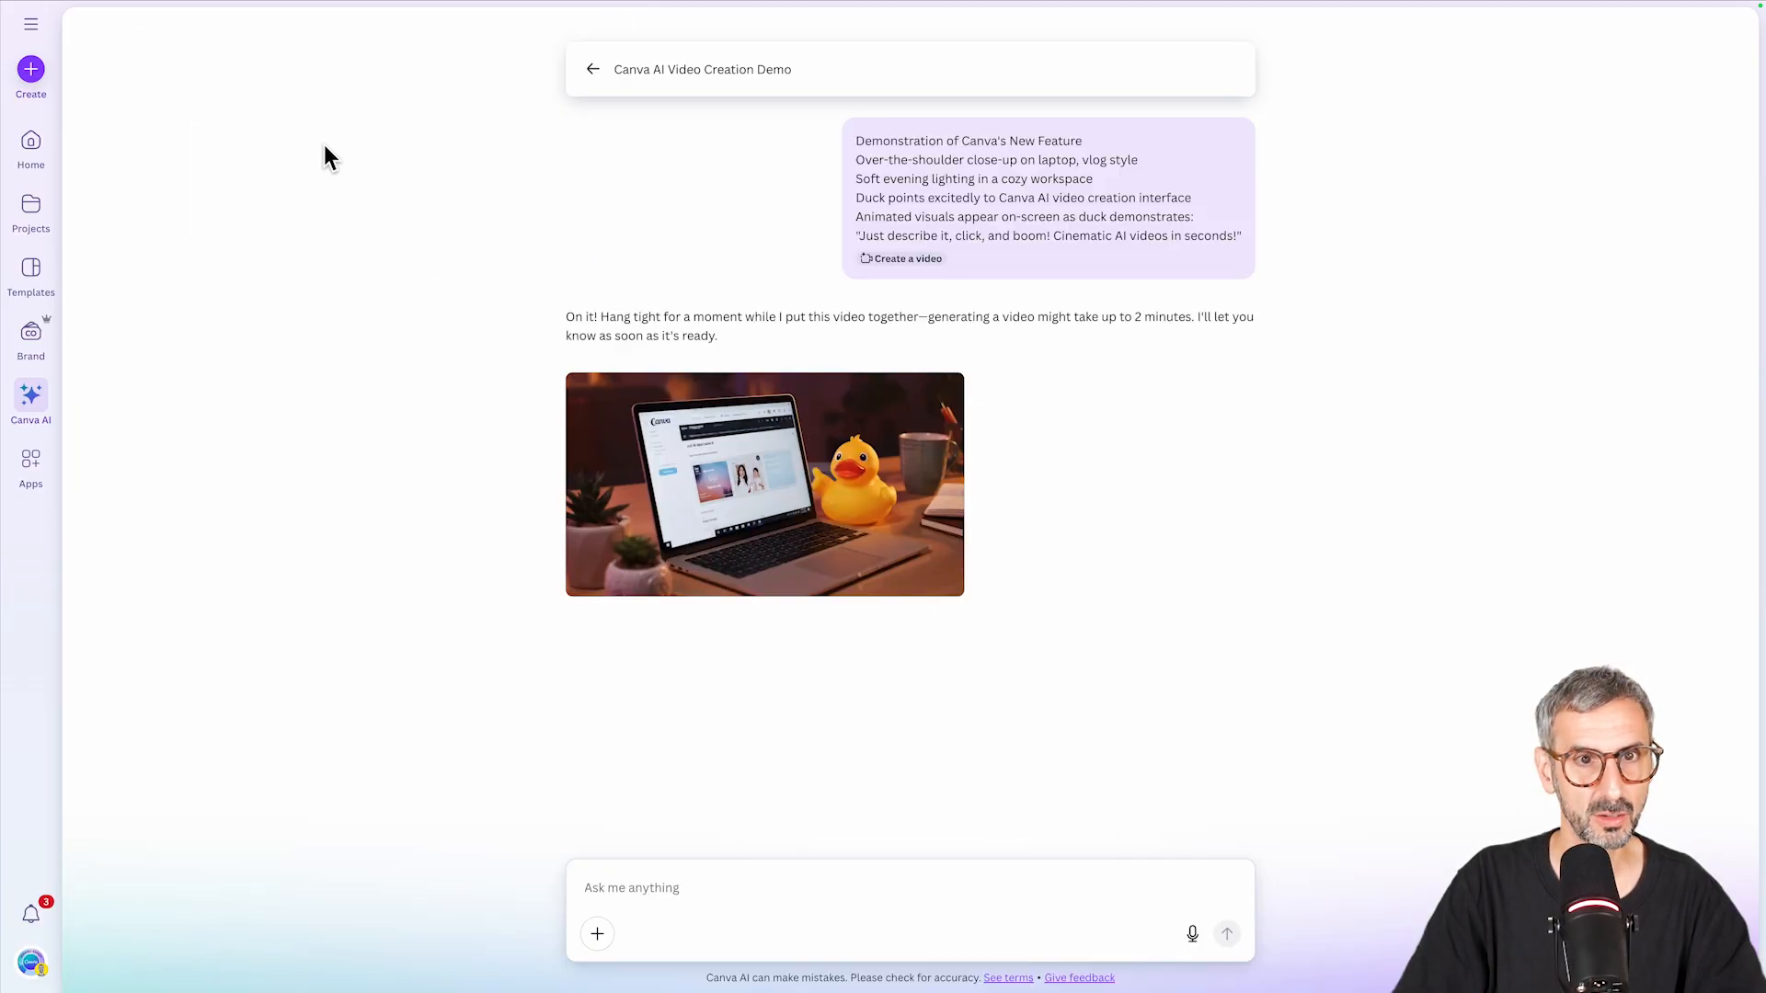
{"action": "left_click", "coordinate": [593, 70]}
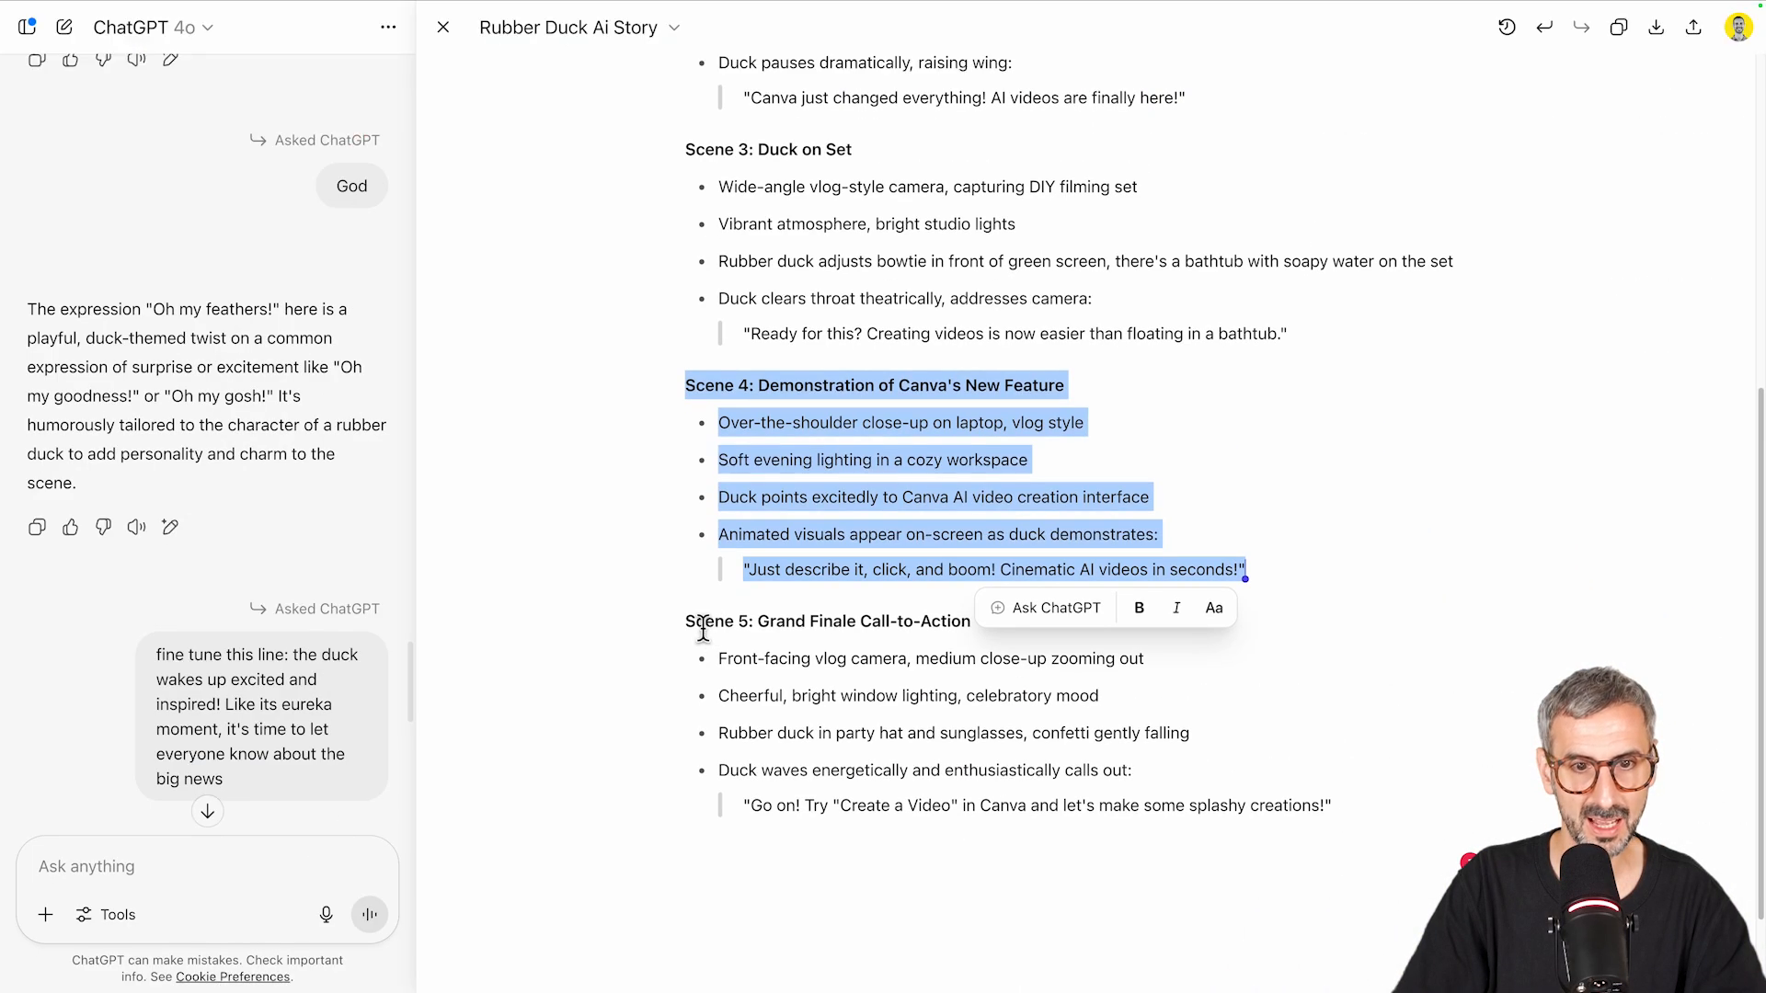
{"action": "left_click_drag", "start_coordinate": [704, 628], "coordinate": [1249, 832]}
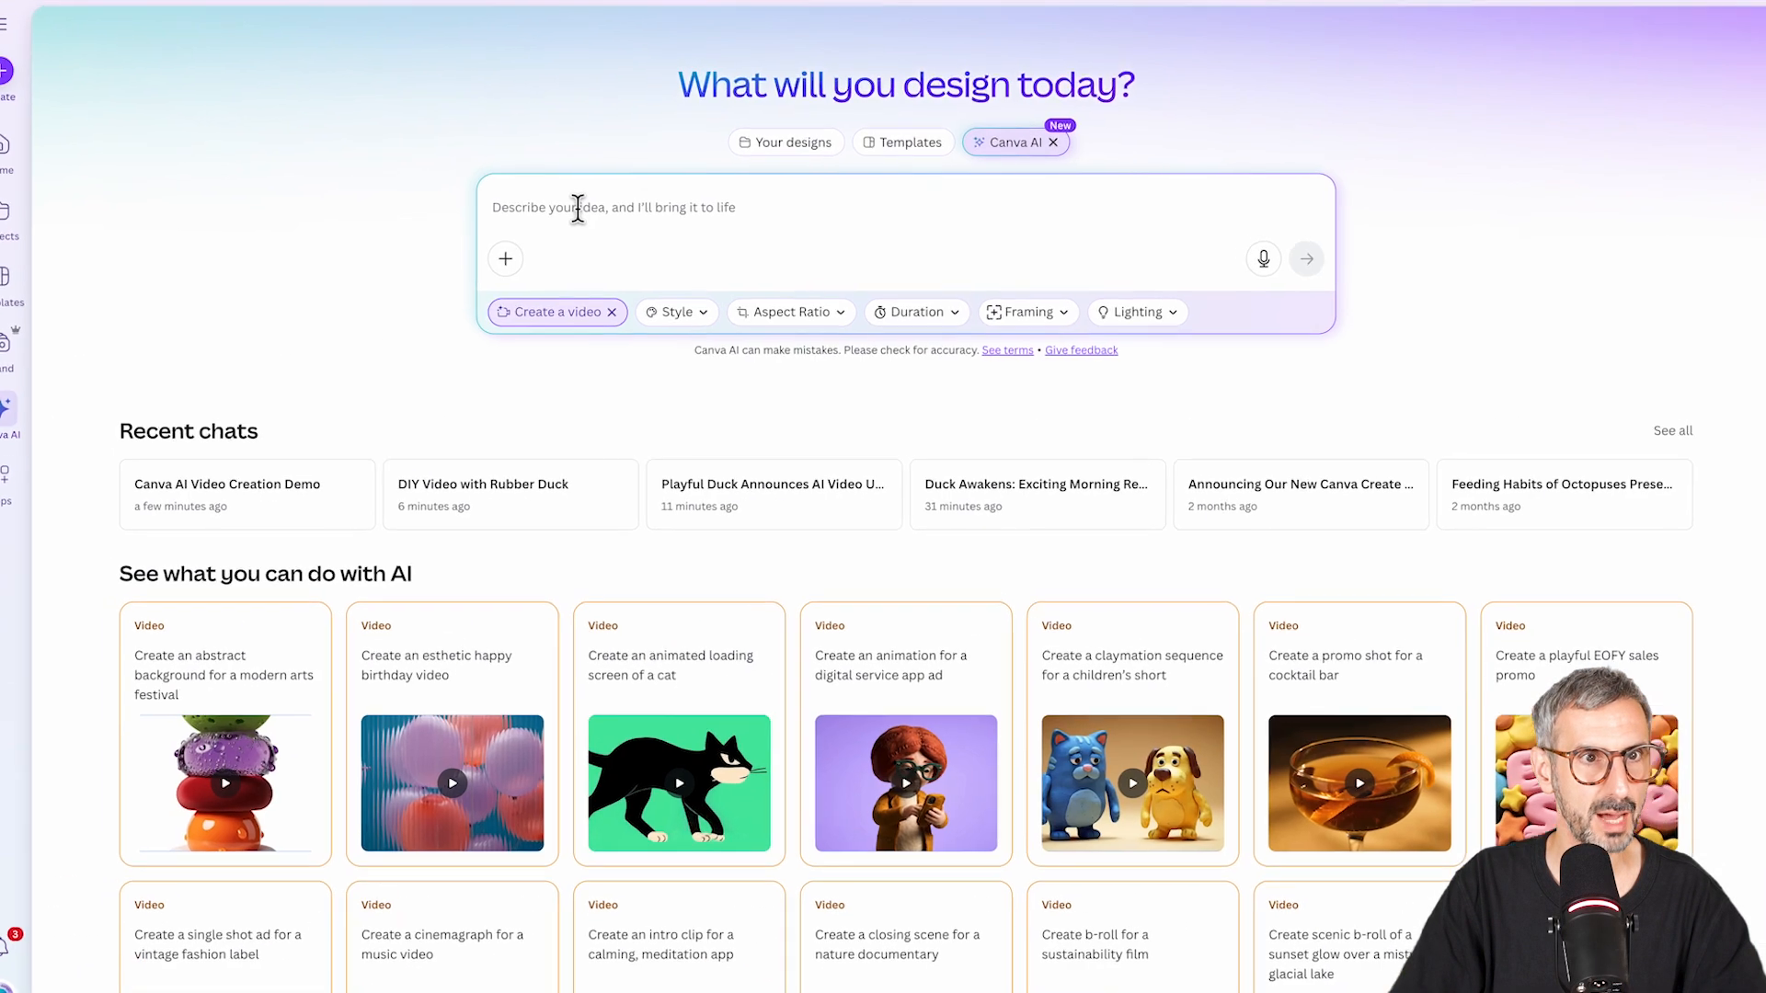
{"action": "type", "text": "Scene 5: Grand Finale Call-to-Action  Front-facing vlog camera, medium close-up zooming out  Cheerful, bright window lighting, celebratory mood  Rubber duck in party hat and sunglasses, confetti gently falling  Duck waves energetically and enthusiastically calls out:  \"Go on! Try \"Create a Video\" in Canva and let's make some splashy creations!\""}
Remove the "Scene 5:" label and all blank lines between the lines of the Grand Finale Call-to-Action prompt.
{"action": "scroll", "coordinate": [345, 335], "scroll_direction": "up", "scroll_amount": 2}
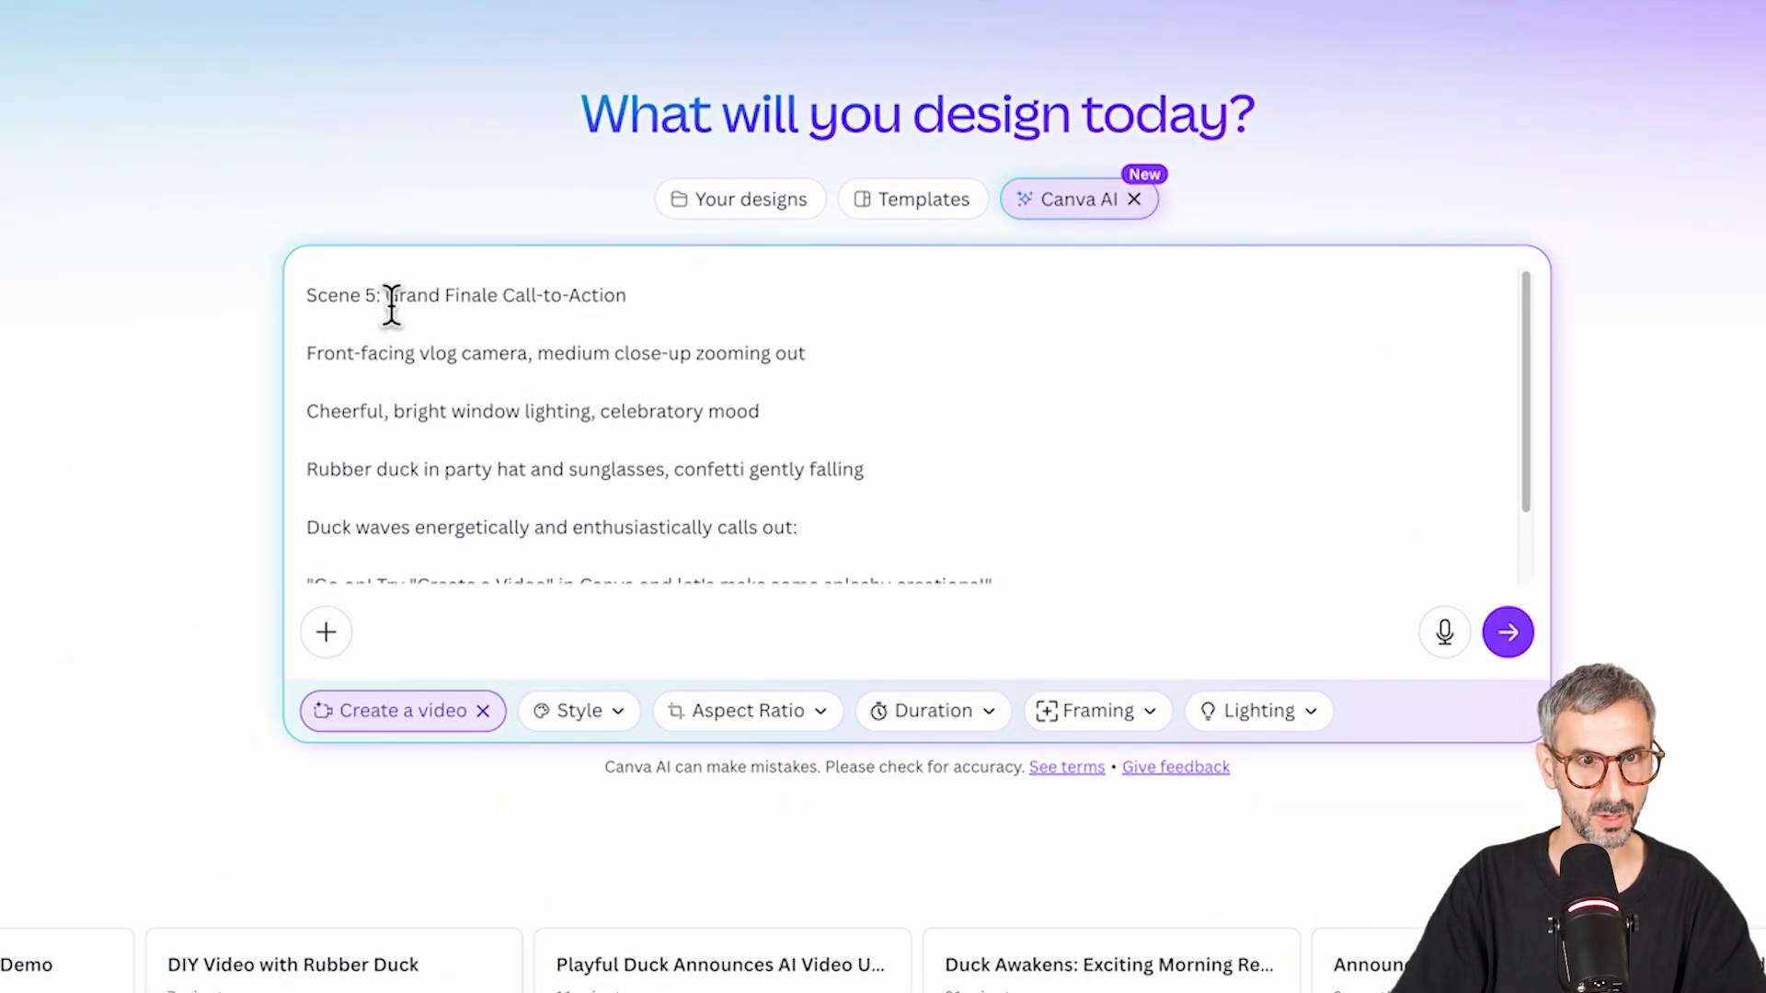
{"action": "left_click_drag", "start_coordinate": [379, 299], "coordinate": [274, 299]}
{"action": "key", "text": "BackSpace"}
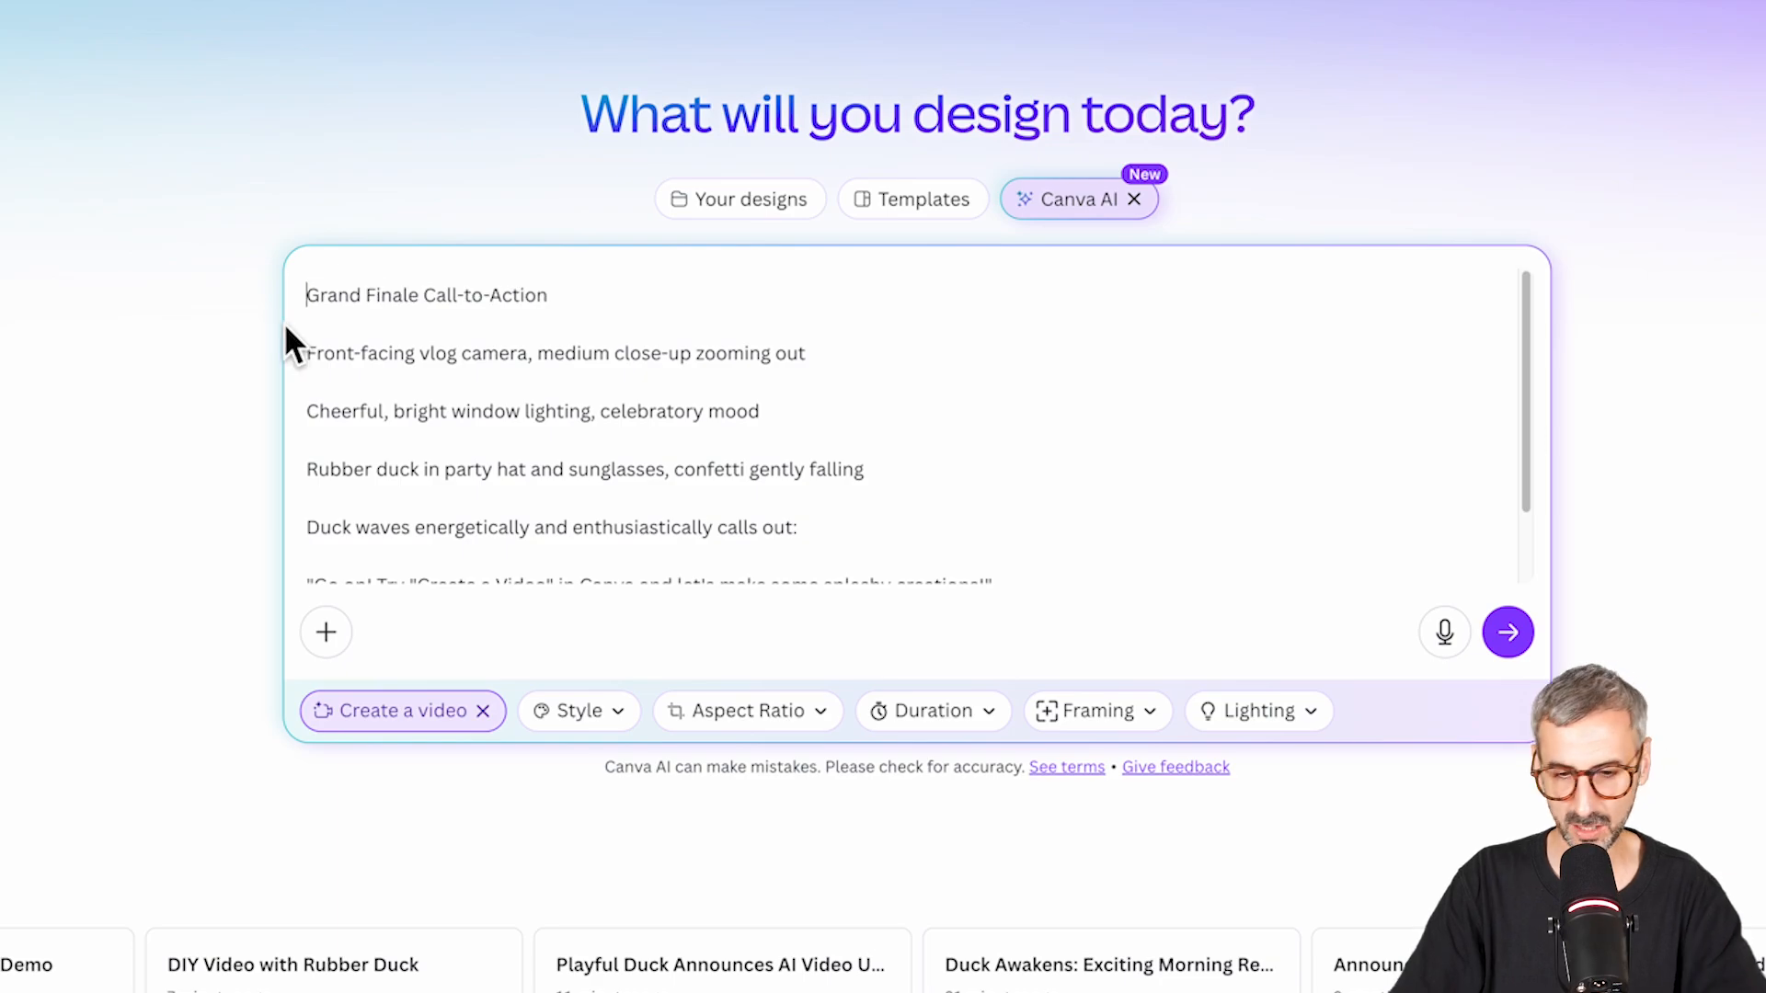
{"action": "left_click", "coordinate": [352, 329]}
{"action": "key", "text": "BackSpace"}
{"action": "left_click", "coordinate": [362, 347]}
{"action": "key", "text": "BackSpace"}
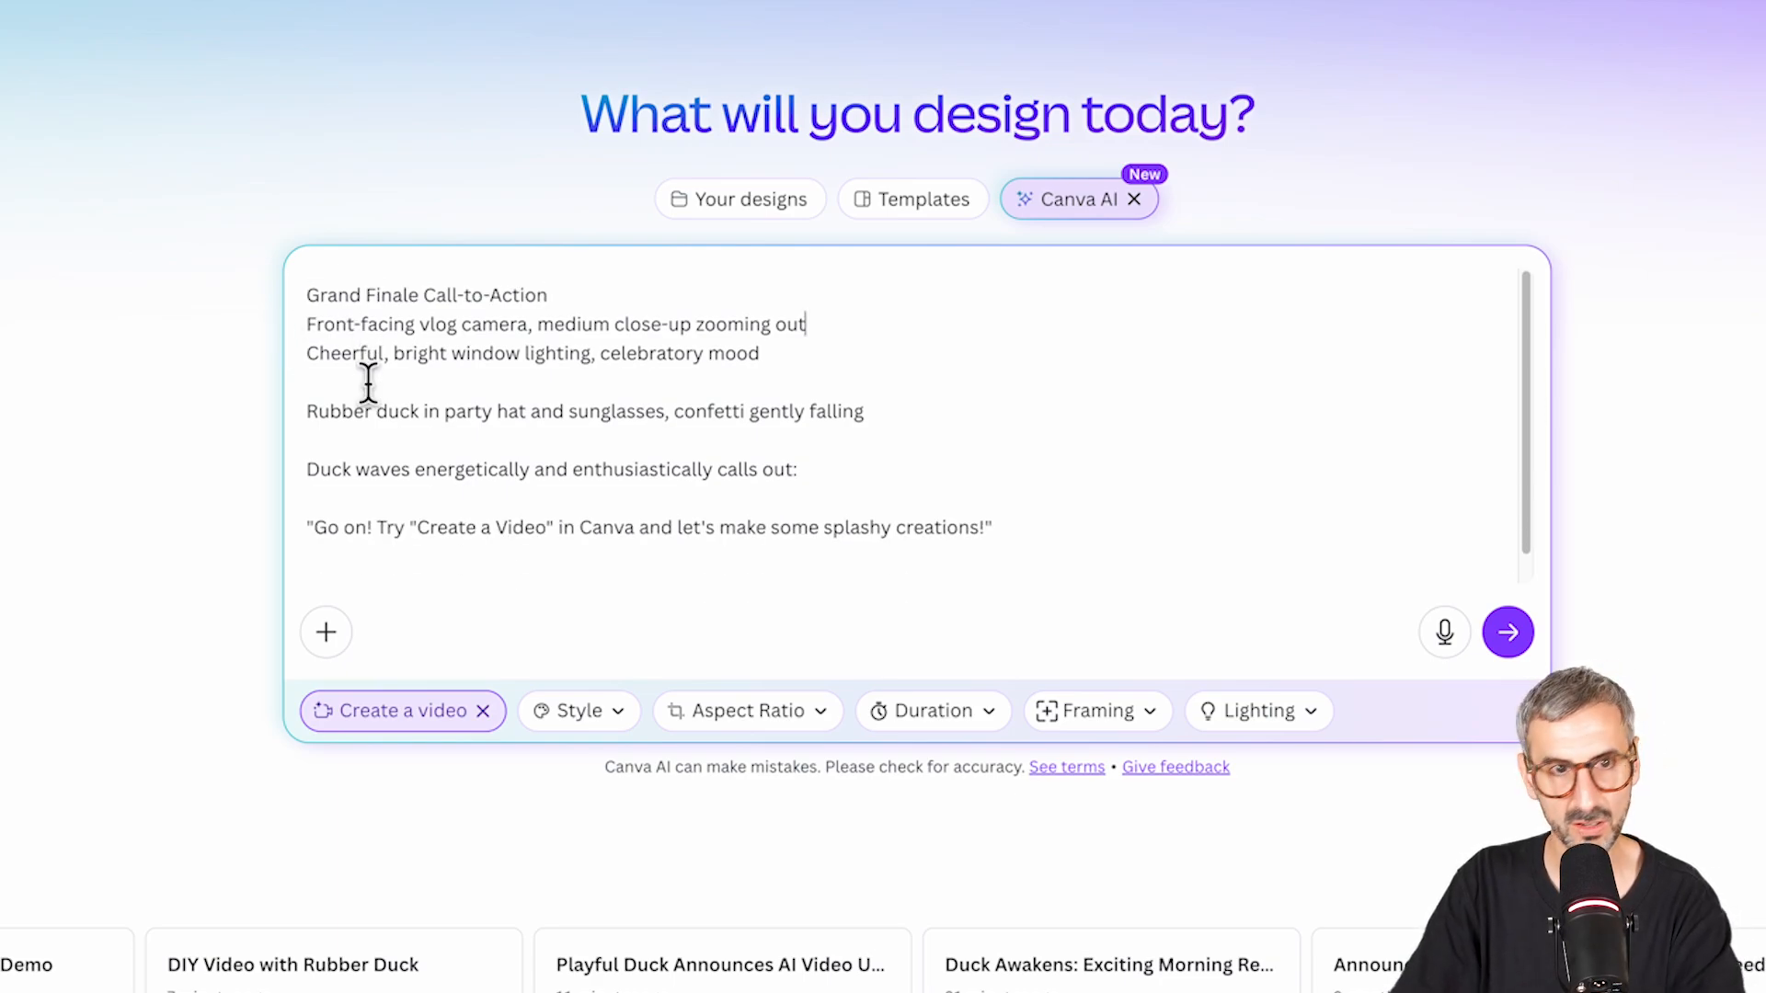
{"action": "left_click", "coordinate": [363, 383]}
{"action": "key", "text": "BackSpace"}
{"action": "left_click", "coordinate": [374, 417]}
{"action": "key", "text": "BackSpace"}
{"action": "left_click", "coordinate": [374, 445]}
{"action": "key", "text": "BackSpace"}
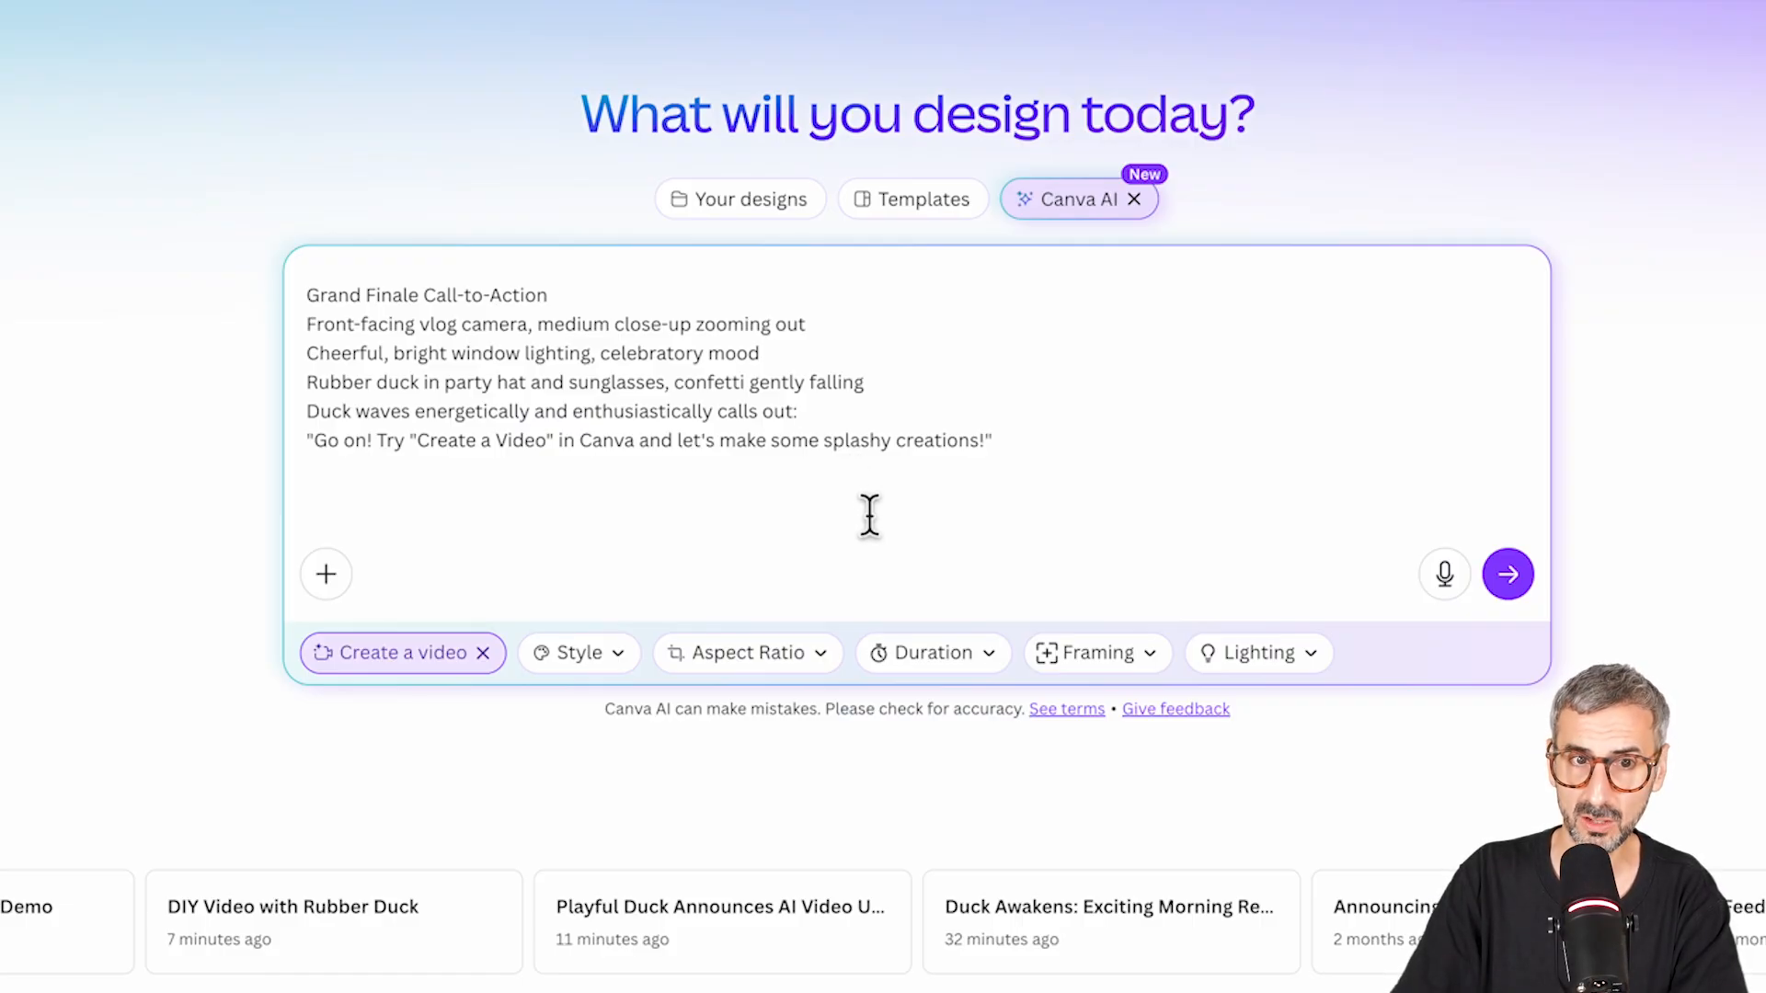
Add "do not hardcode any captions" below the Grand Finale Call-to-Action prompt and generate the video.
{"action": "left_click", "coordinate": [954, 524]}
{"action": "type", "text": "no captions"}
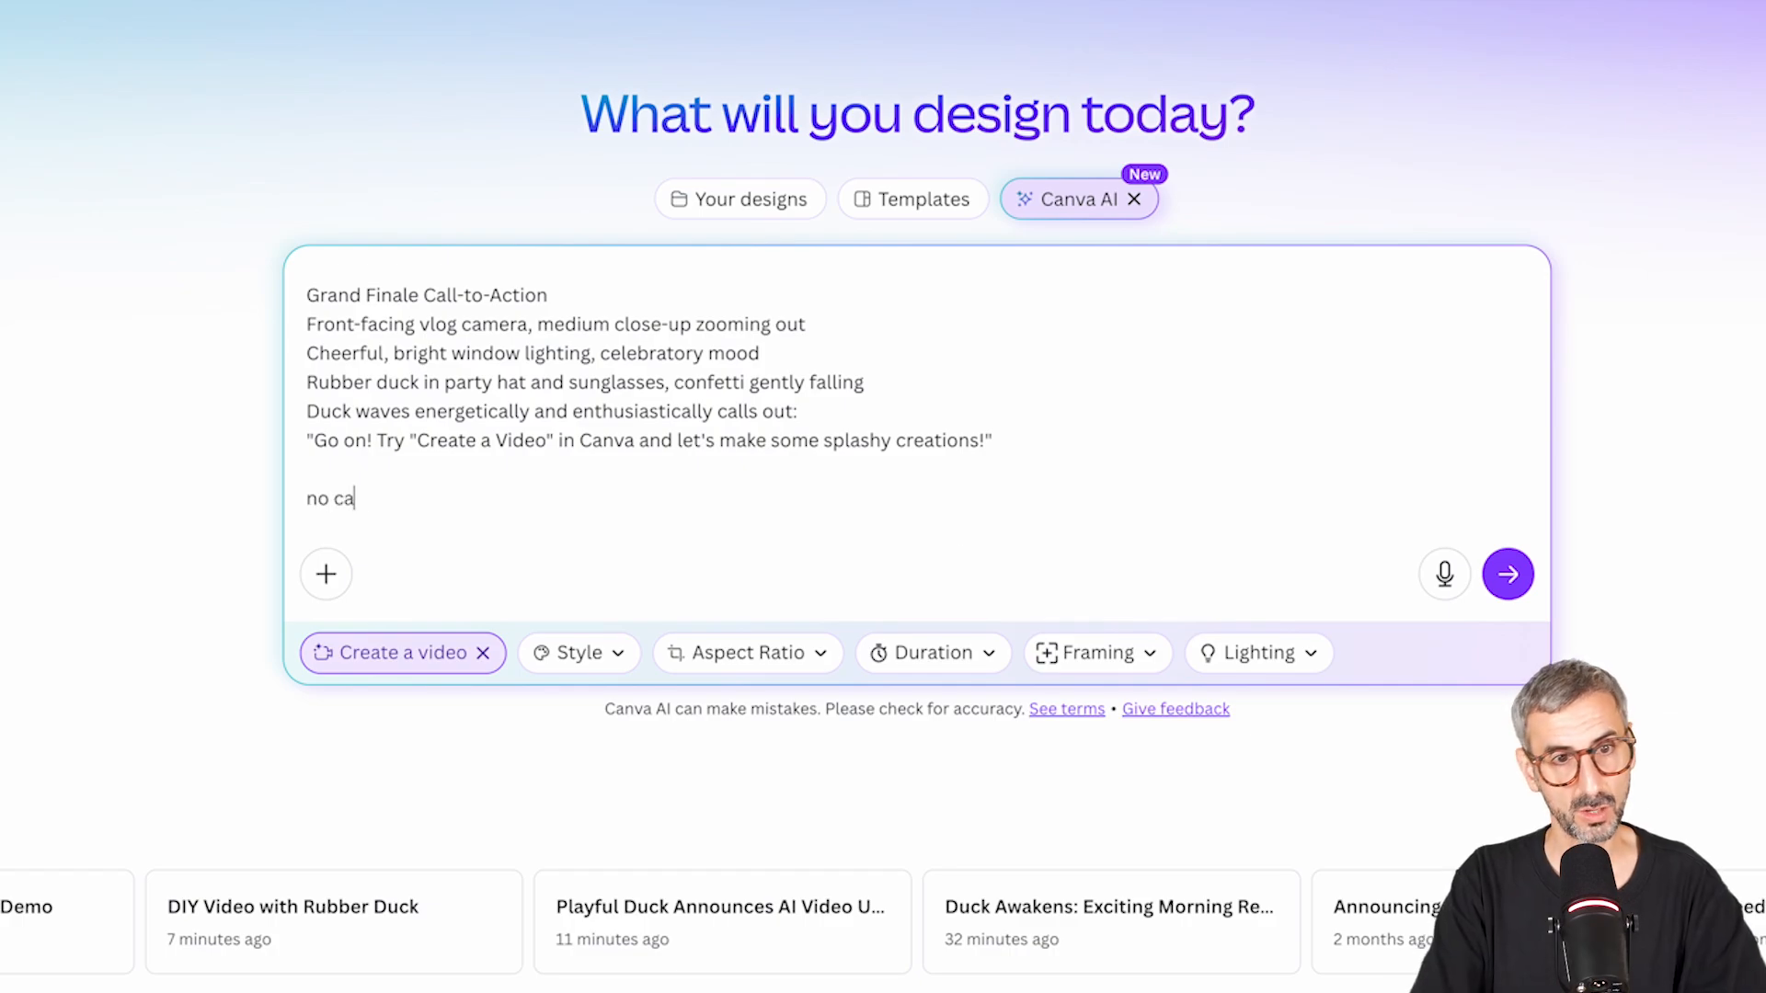
{"action": "left_click", "coordinate": [315, 502]}
{"action": "type", "text": "do not hardcode any"}
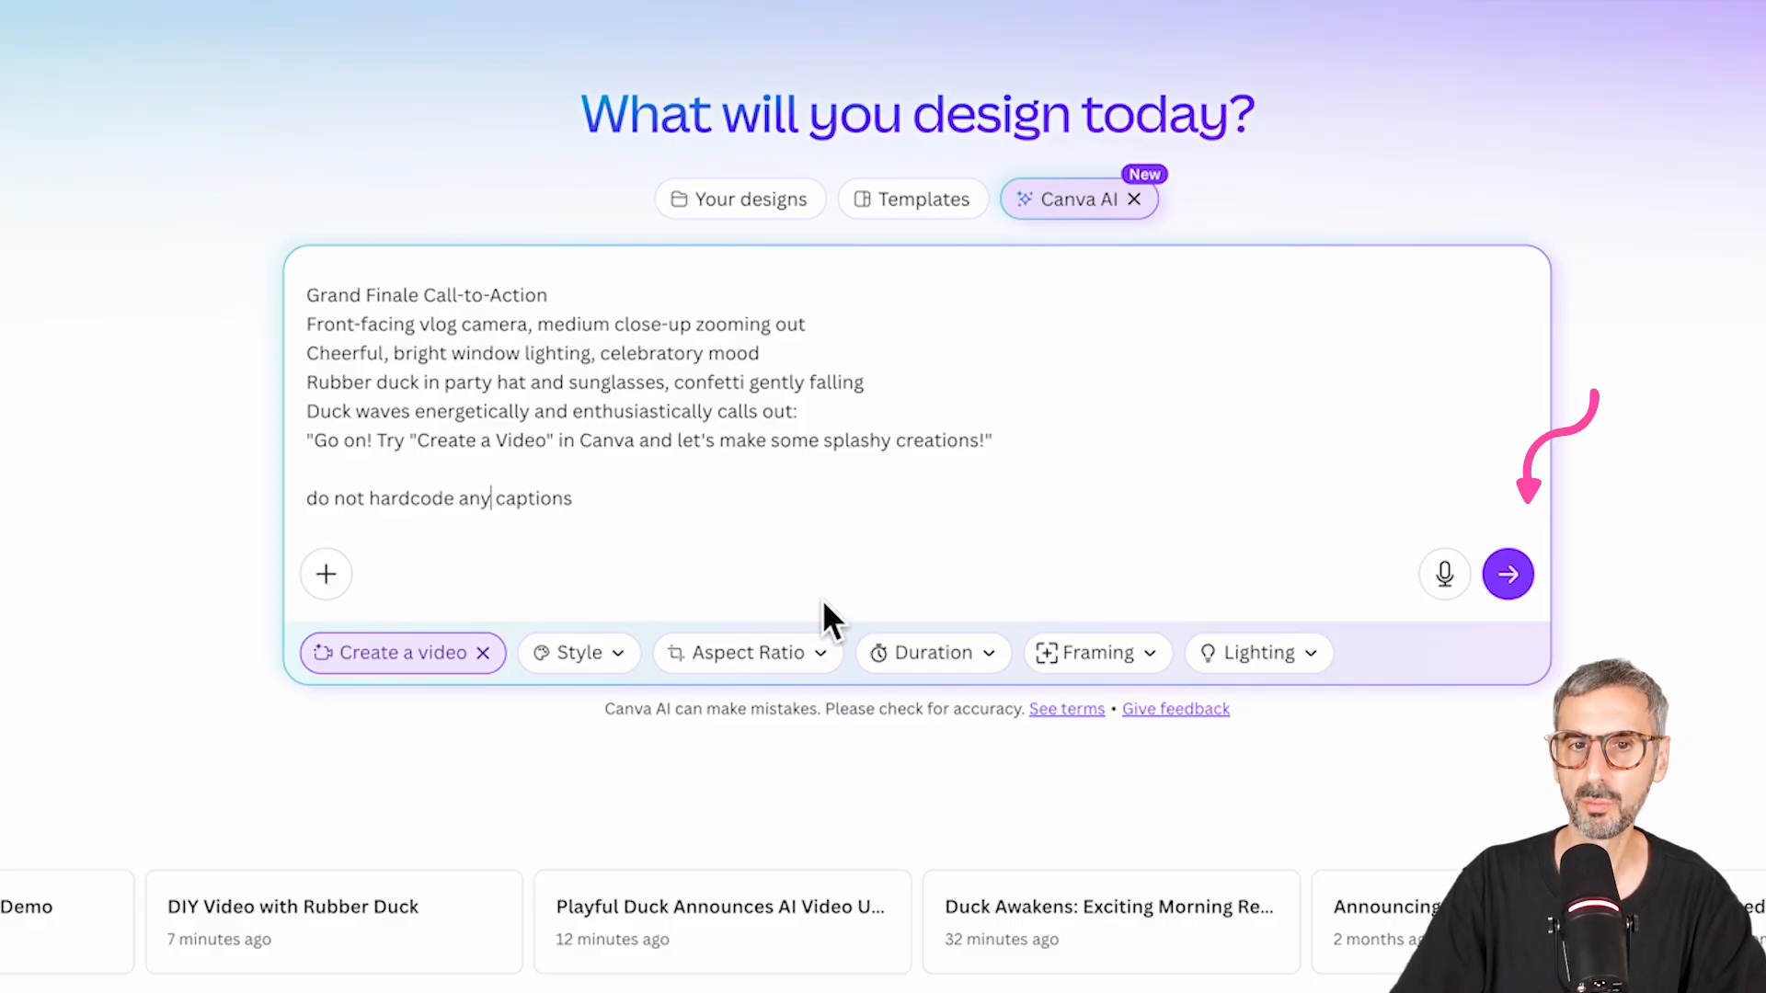
{"action": "left_click", "coordinate": [1509, 575]}
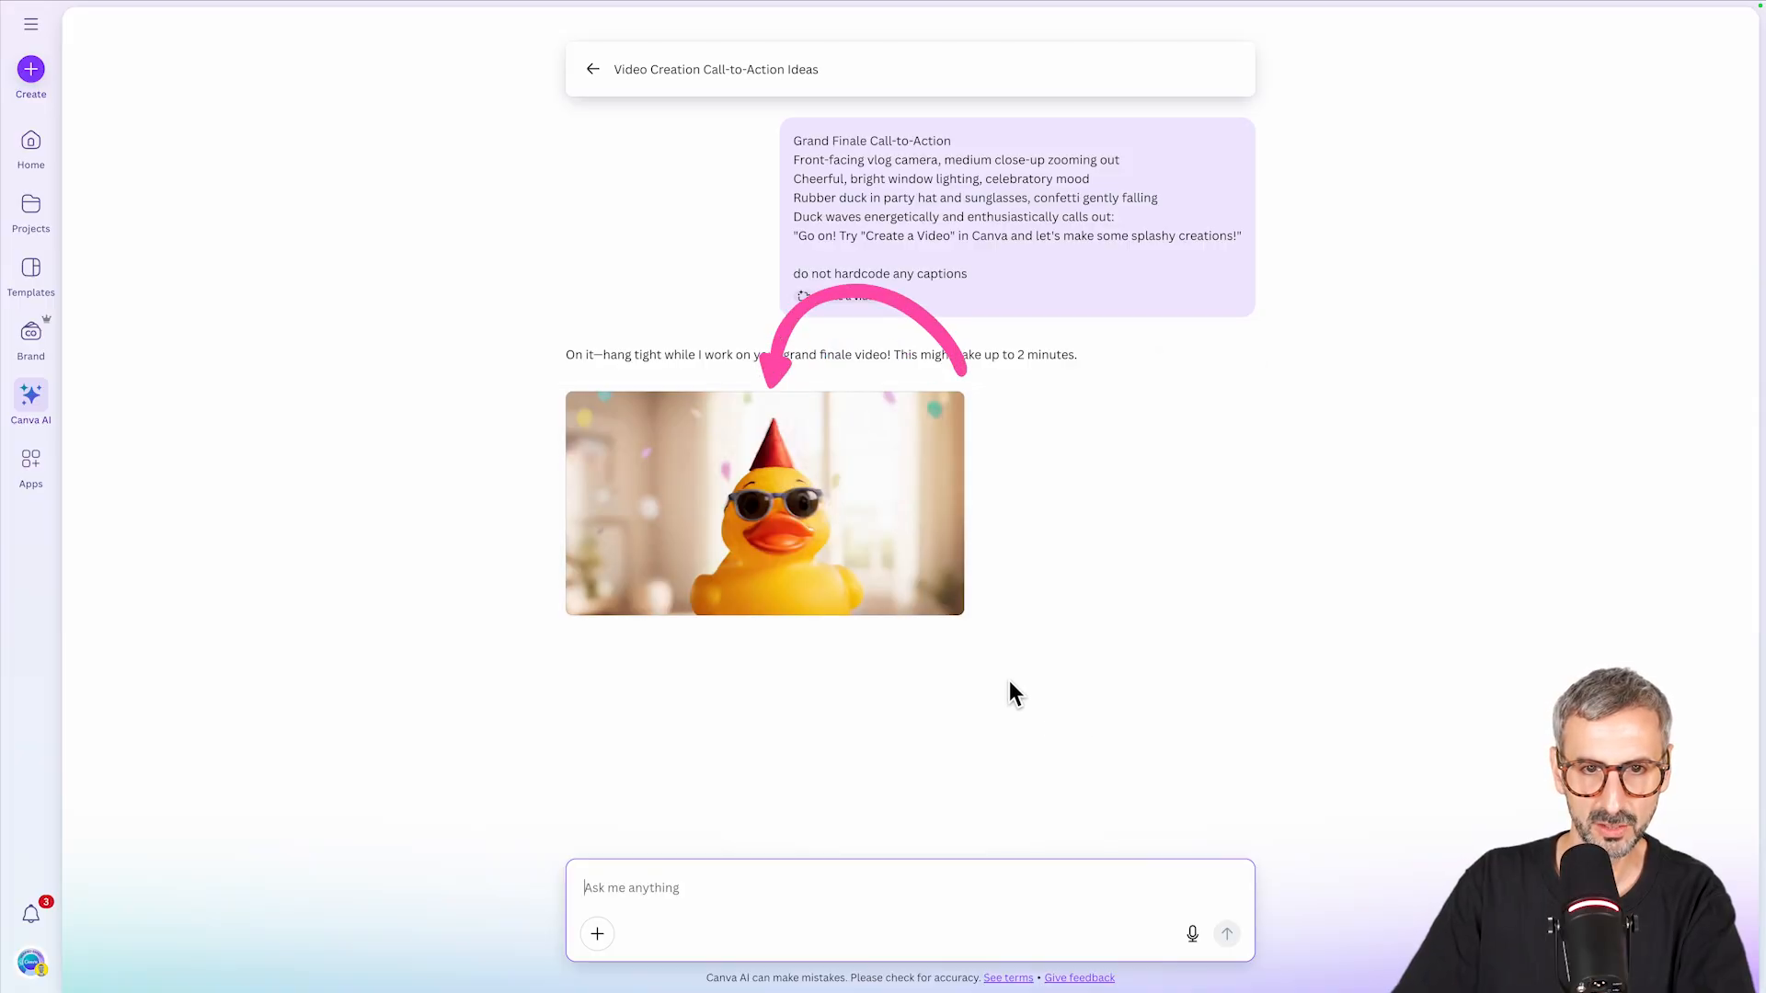
Open the generated Scene 5 clip and play it to check the duck's dialogue and any captions.
{"action": "left_click", "coordinate": [915, 551]}
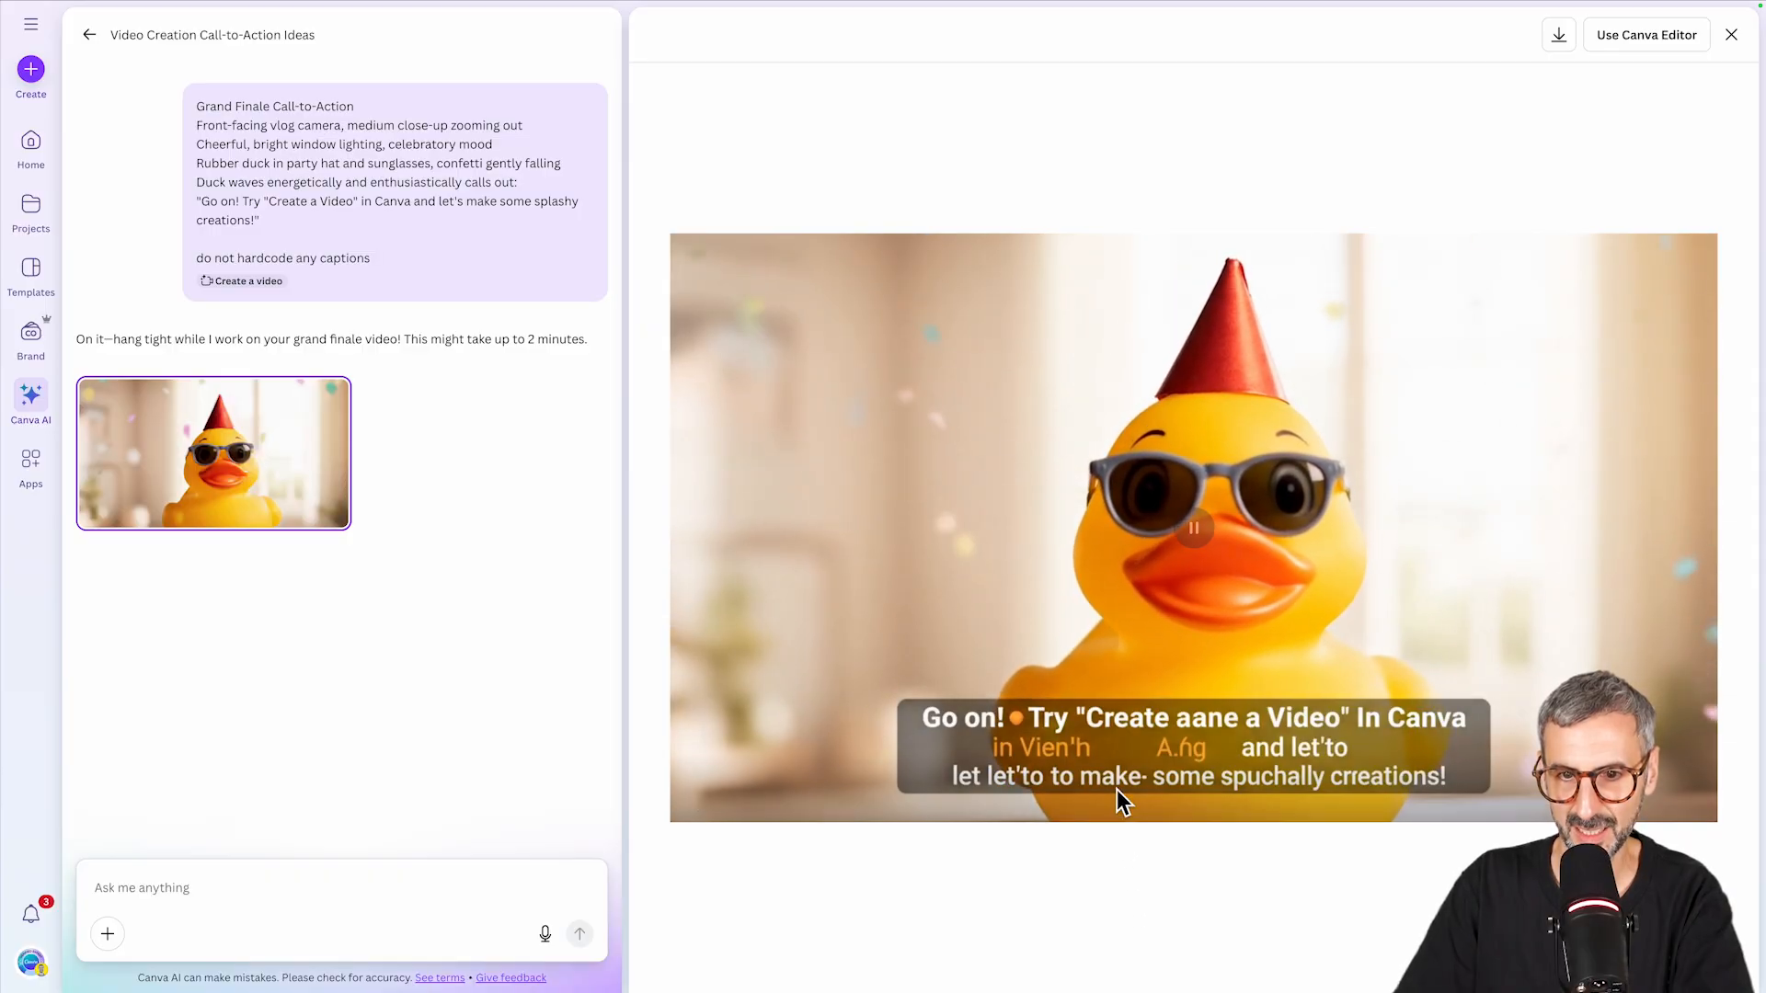
{"action": "left_click", "coordinate": [702, 802]}
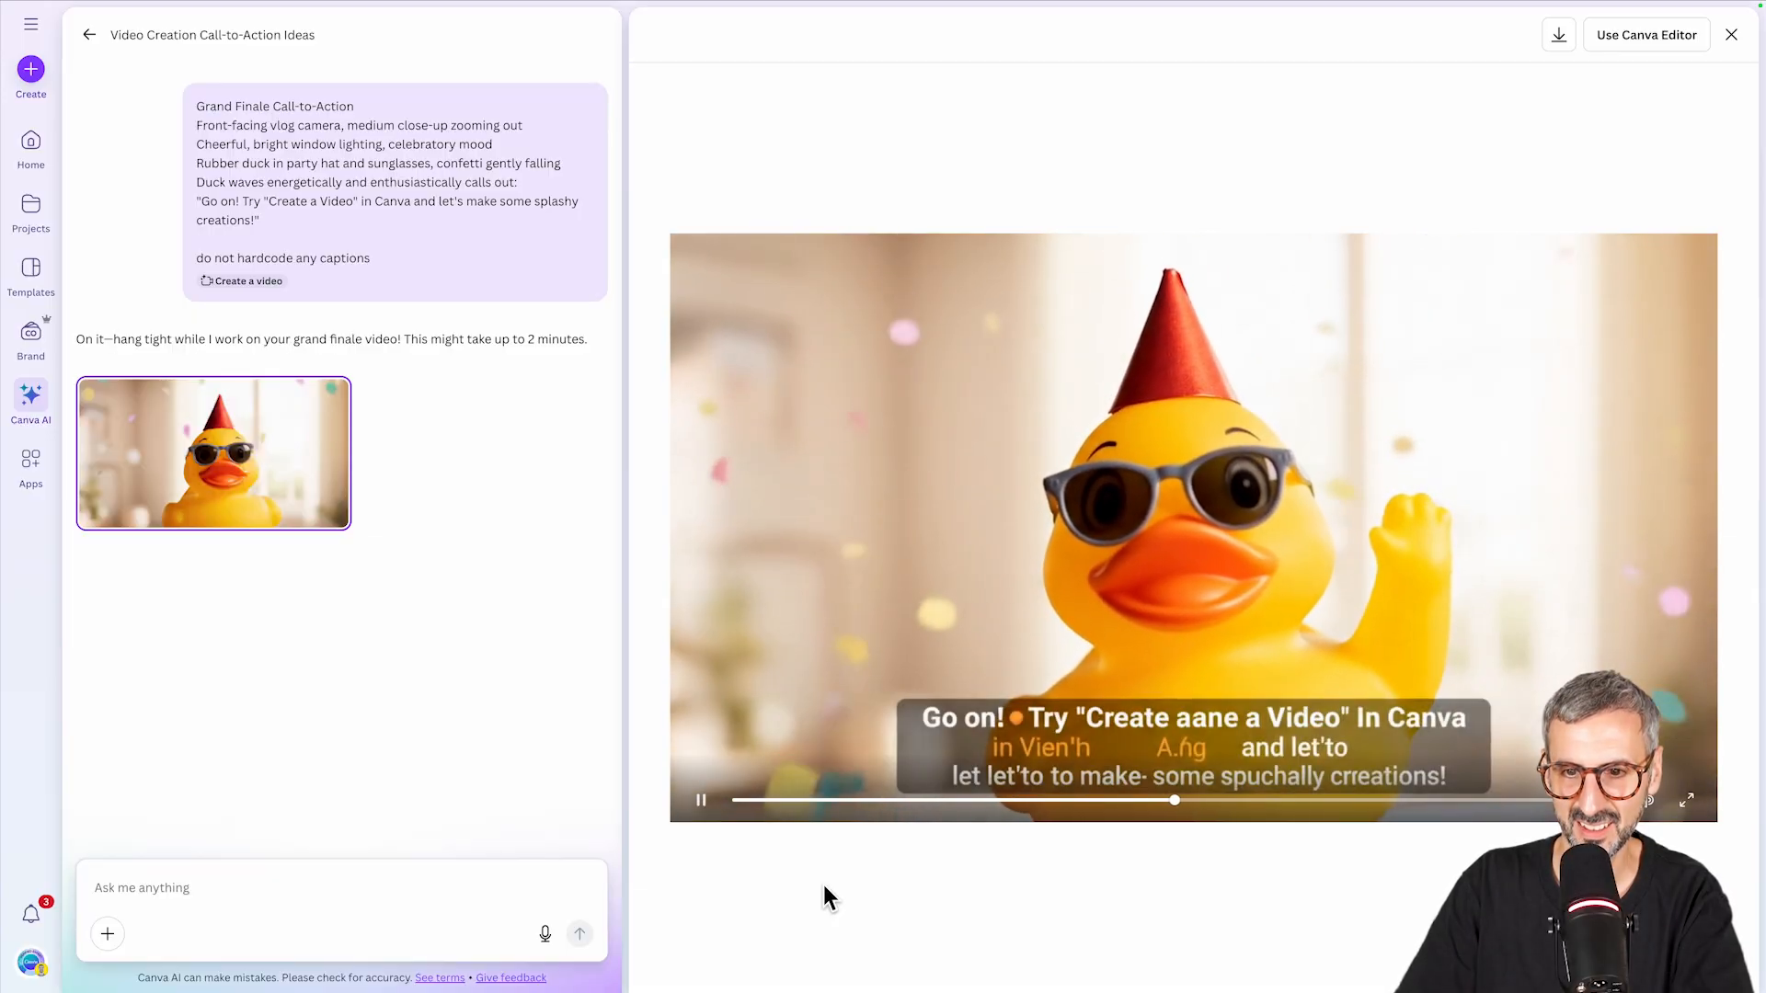
Pause the Scene 5 clip, download it, and rename the file in the Finder Downloads folder as "scene 05".
{"action": "left_click", "coordinate": [1060, 771]}
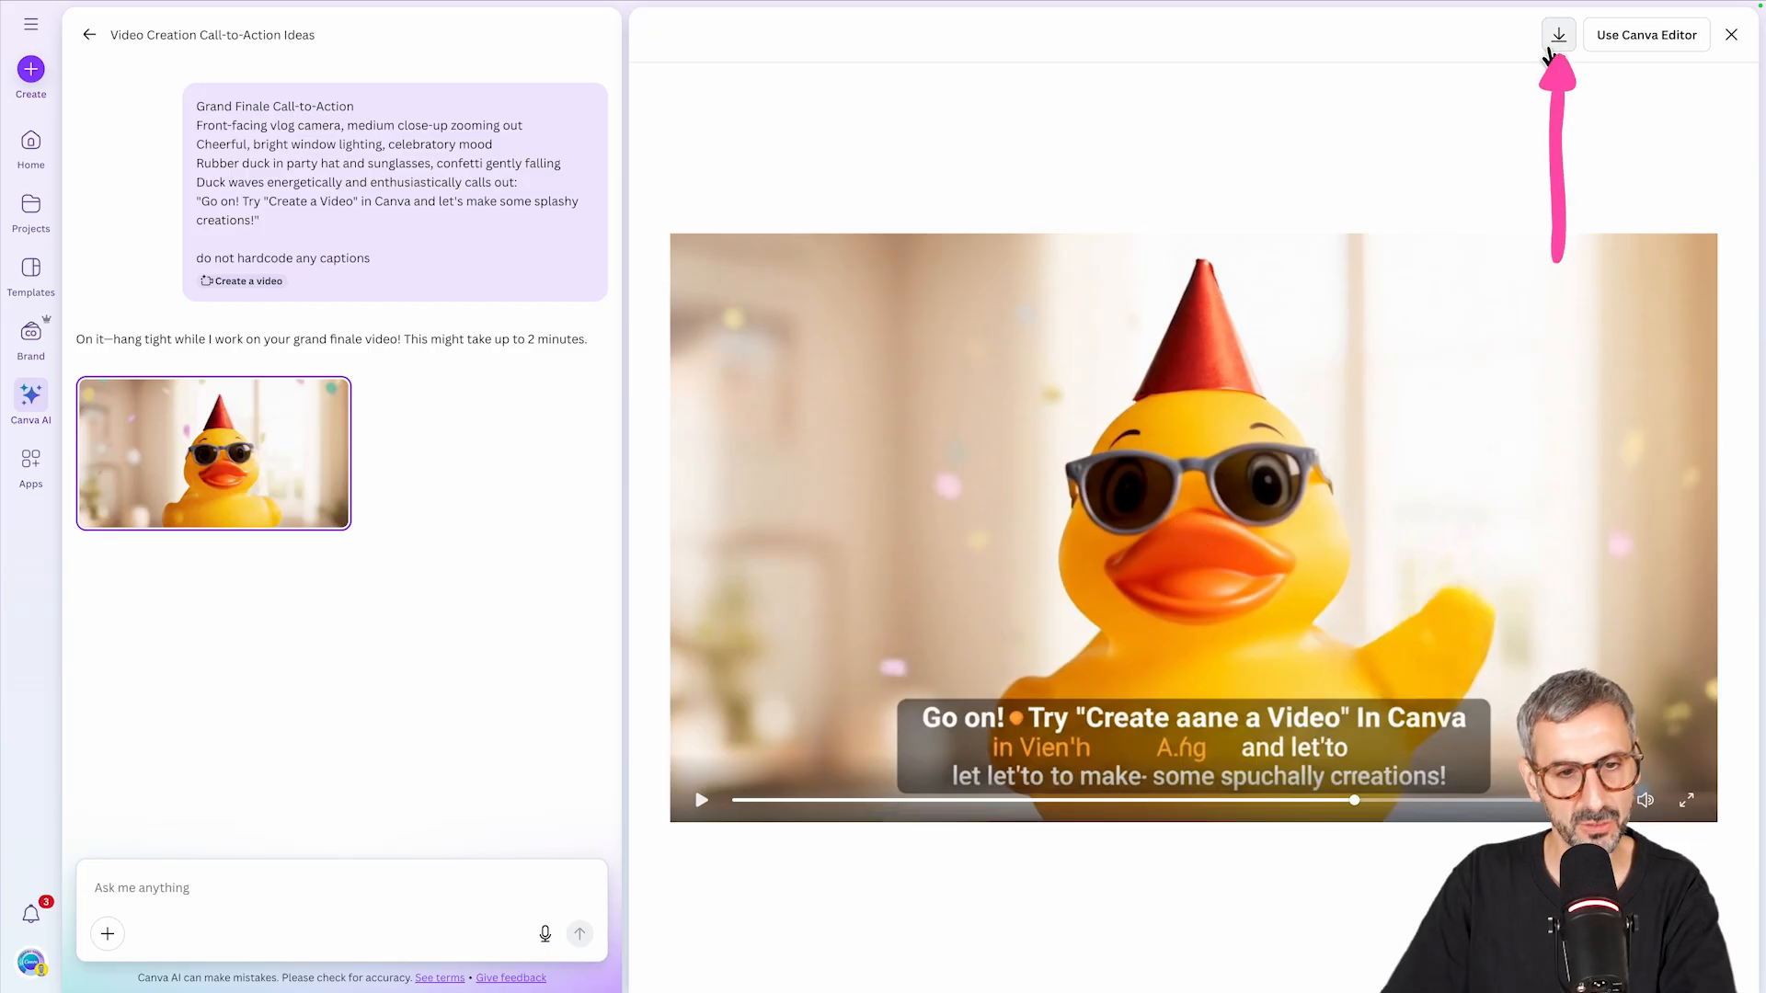
{"action": "left_click", "coordinate": [1555, 46]}
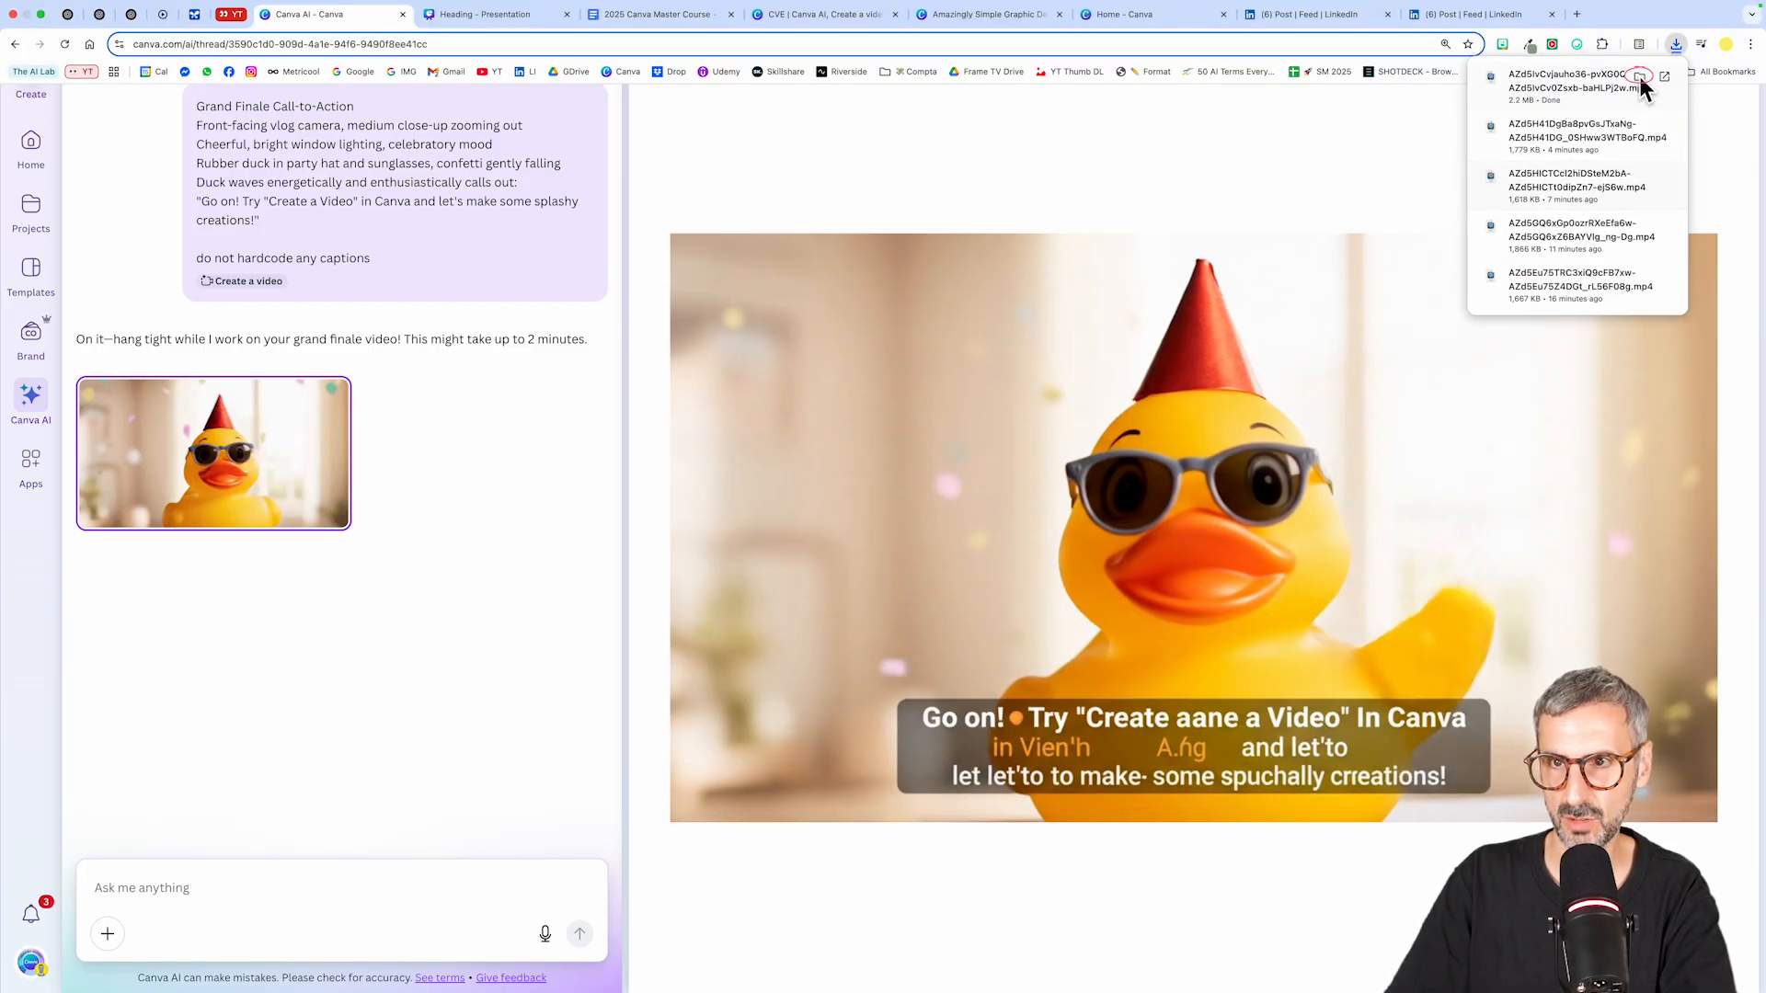
{"action": "left_click", "coordinate": [1641, 77]}
{"action": "right_click", "coordinate": [562, 304]}
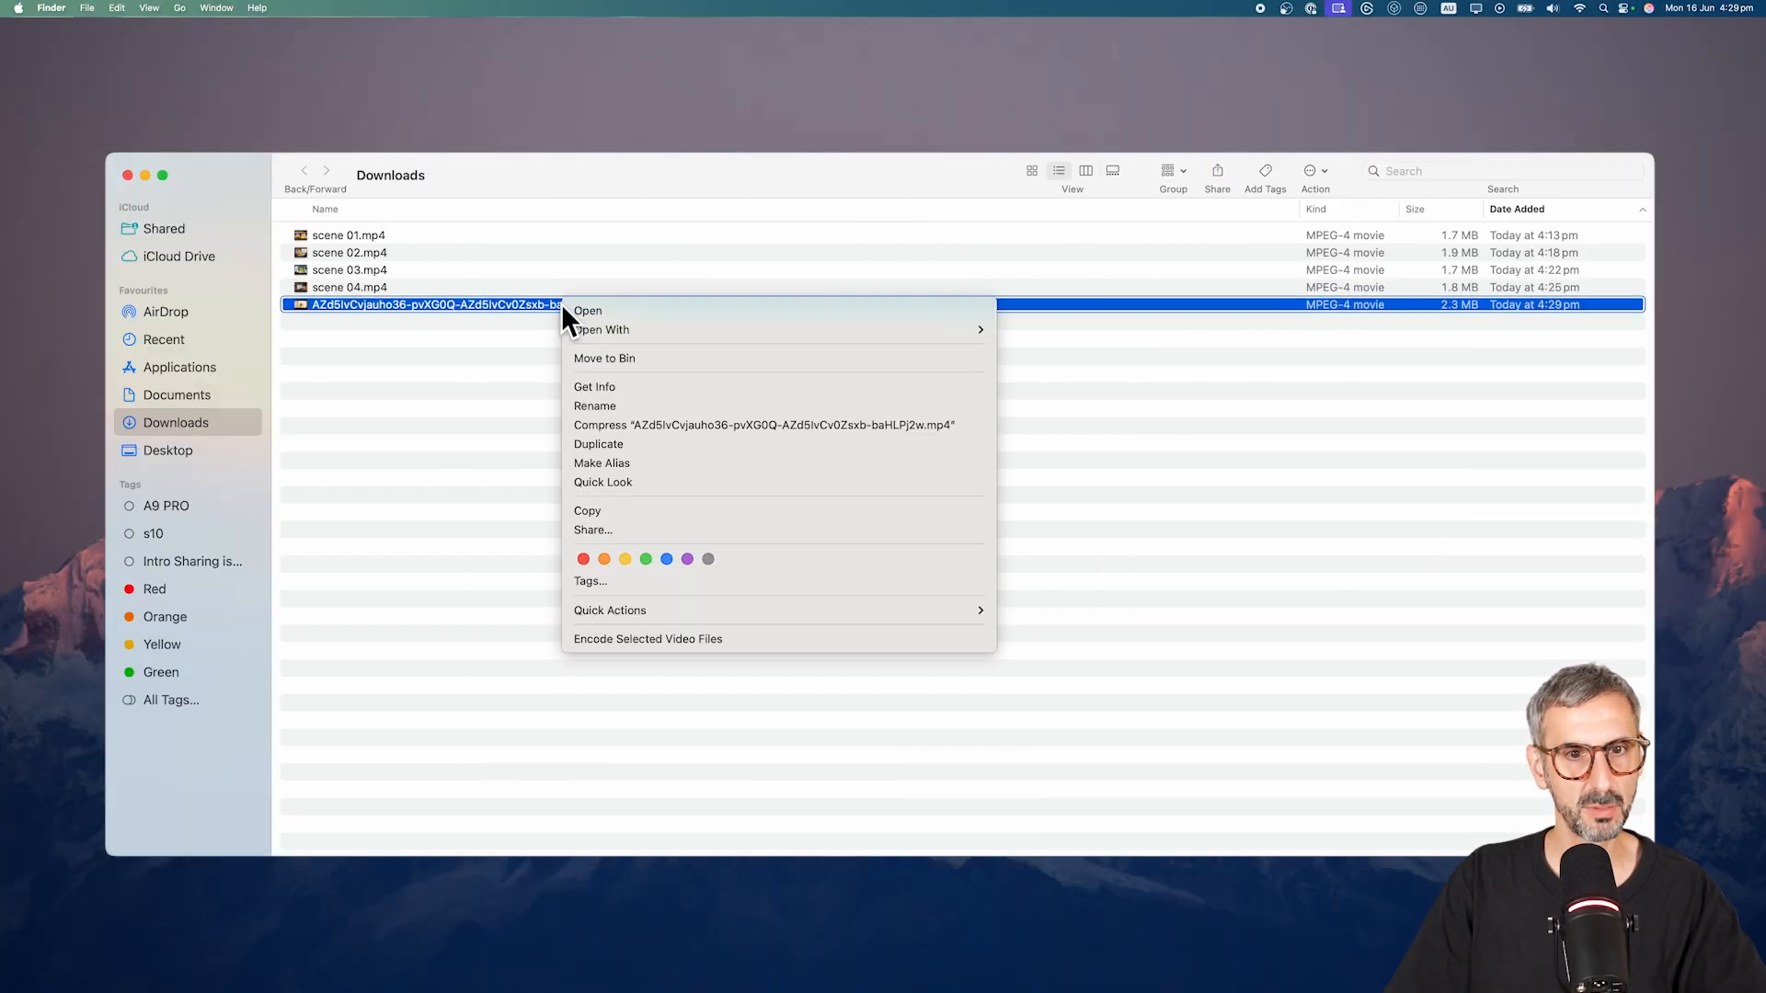
{"action": "left_click", "coordinate": [610, 407]}
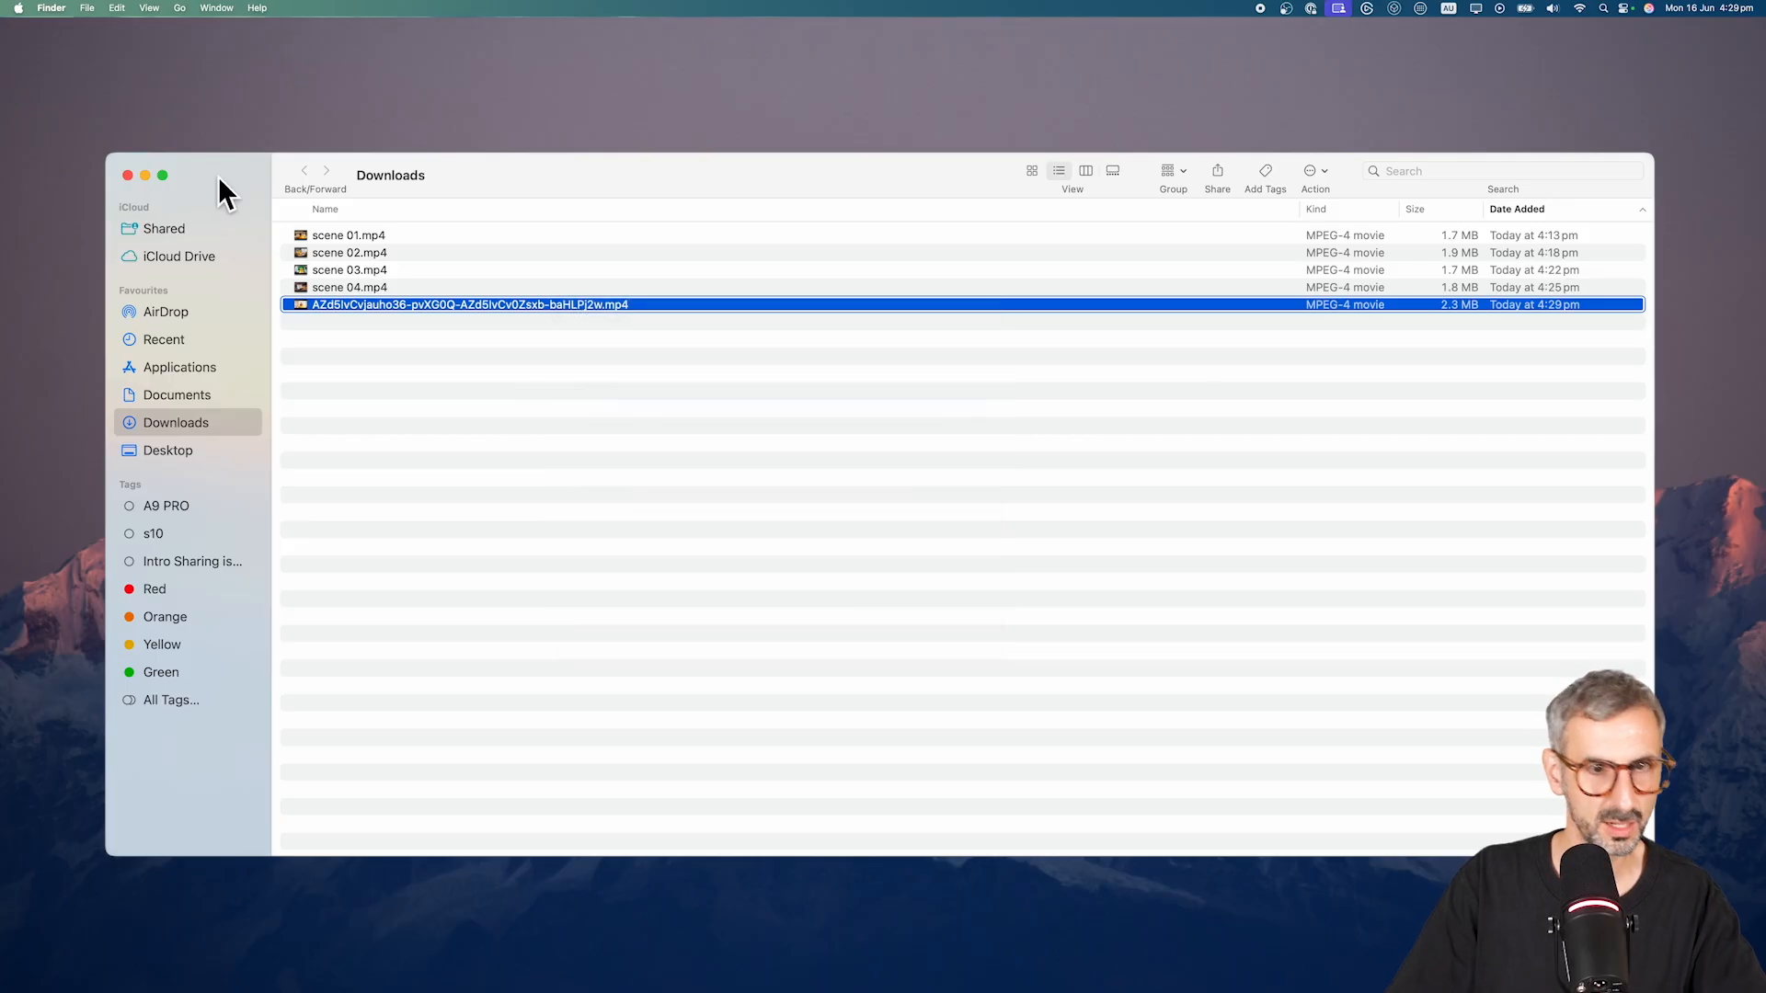
{"action": "type", "text": "scene 05"}
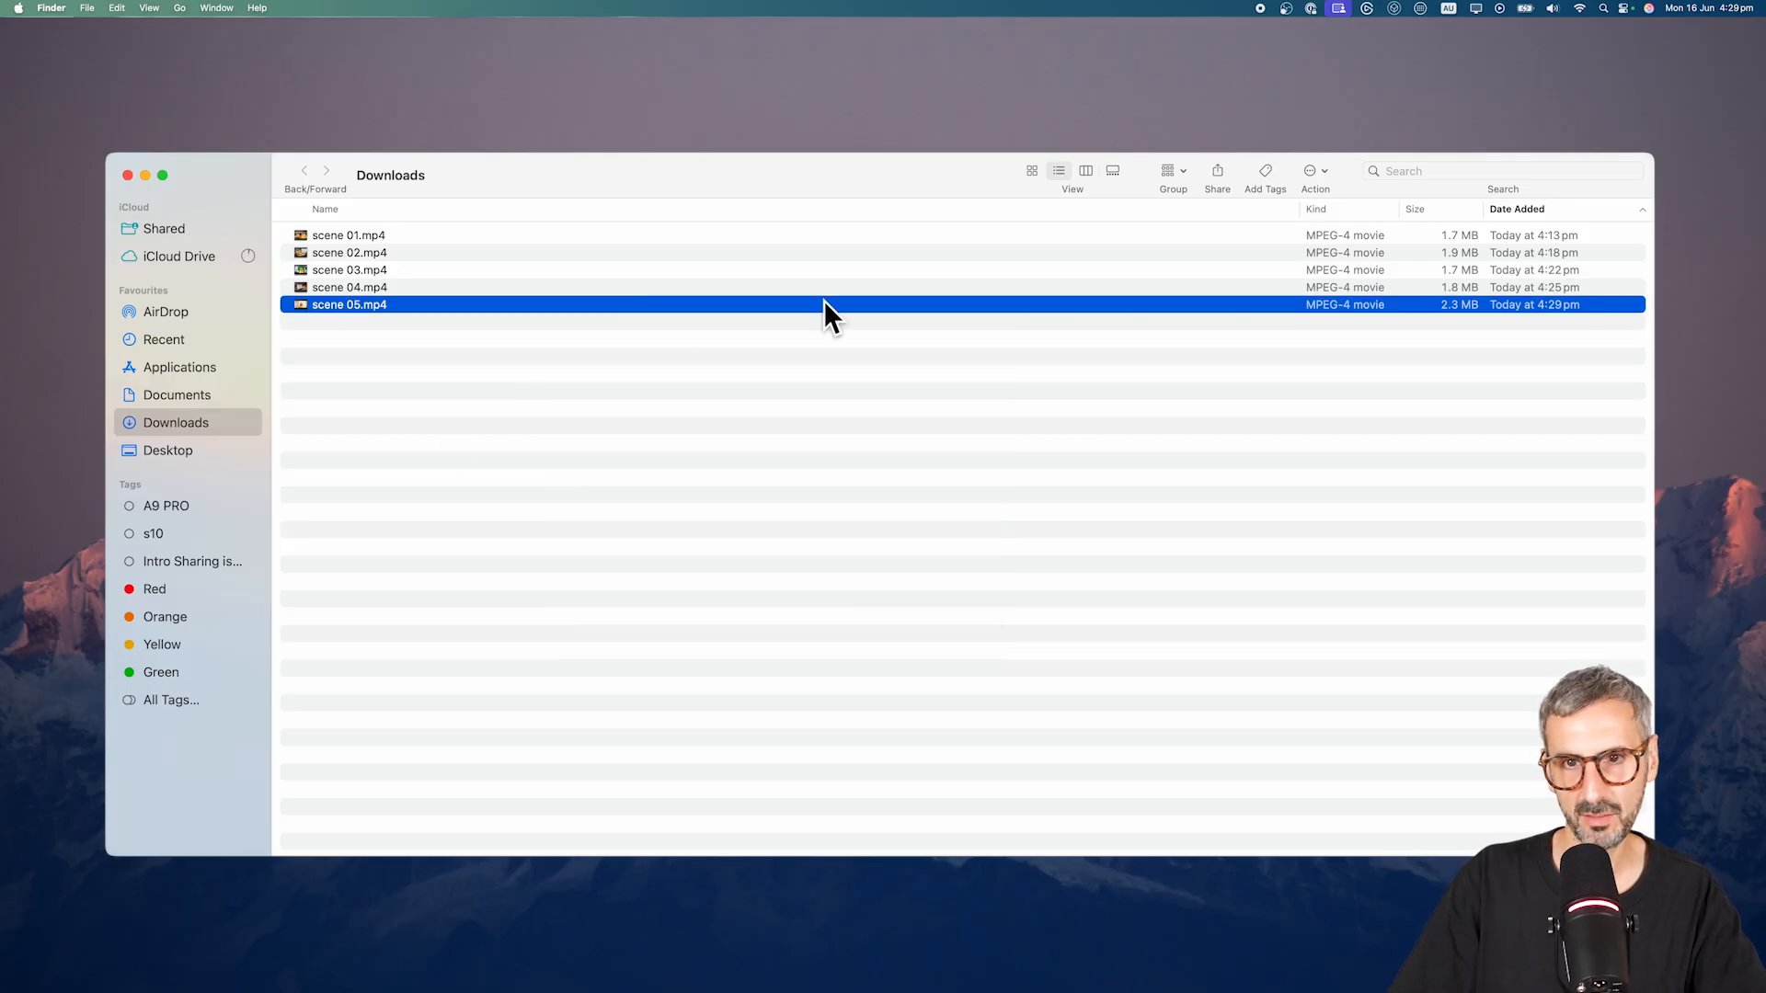
Switch back to Canva AI and send the follow-up "can you remove the written text of the video, I don't want any captions in it".
{"action": "key", "text": "ctrl+Right"}
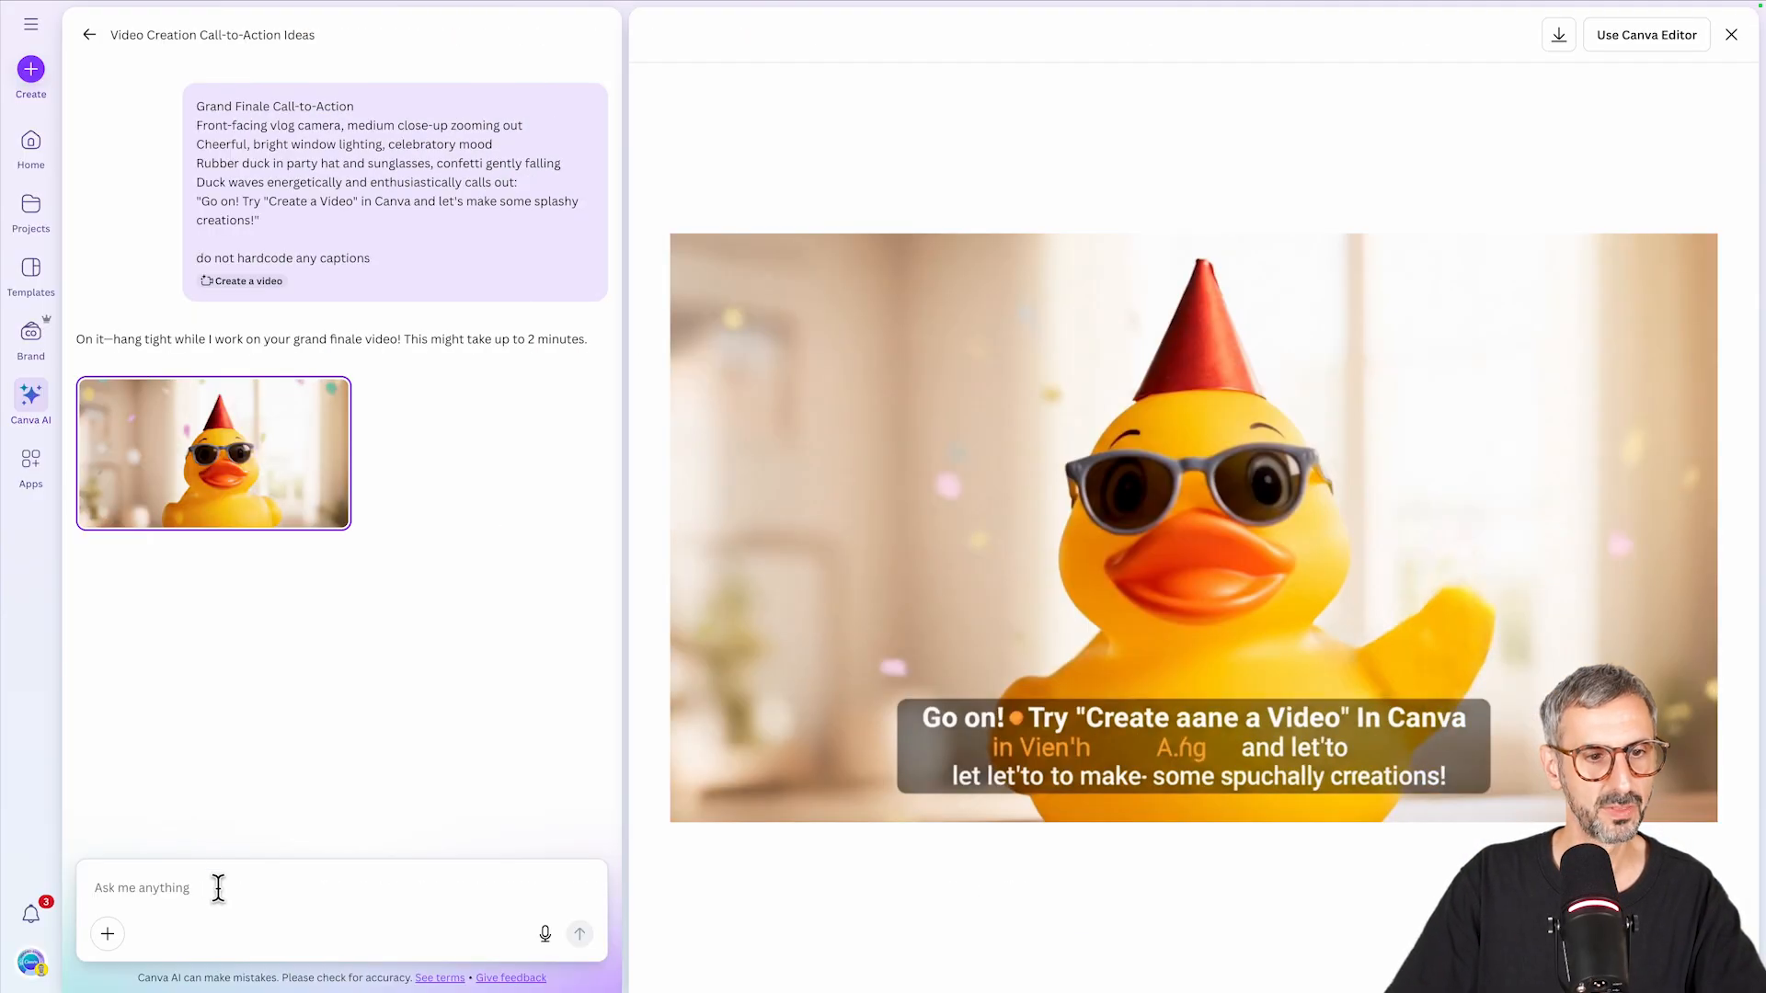
{"action": "left_click", "coordinate": [223, 889]}
{"action": "mouse_move", "coordinate": [873, 629]}
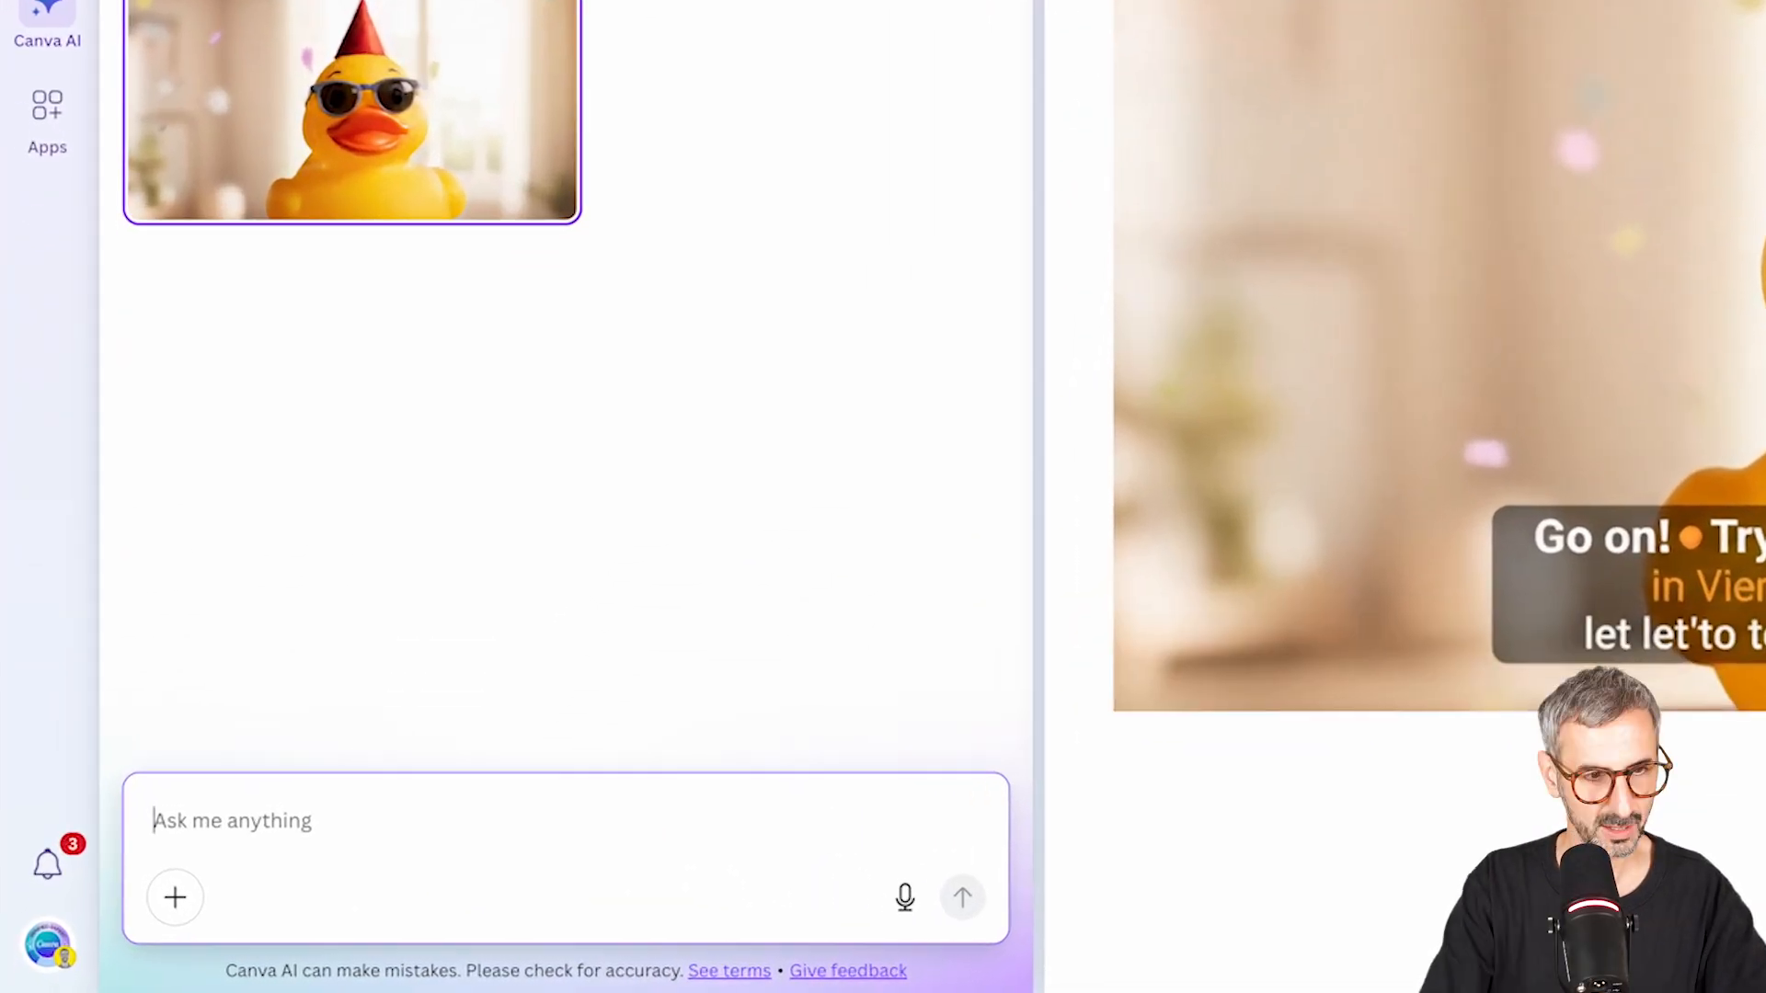
{"action": "type", "text": "can"}
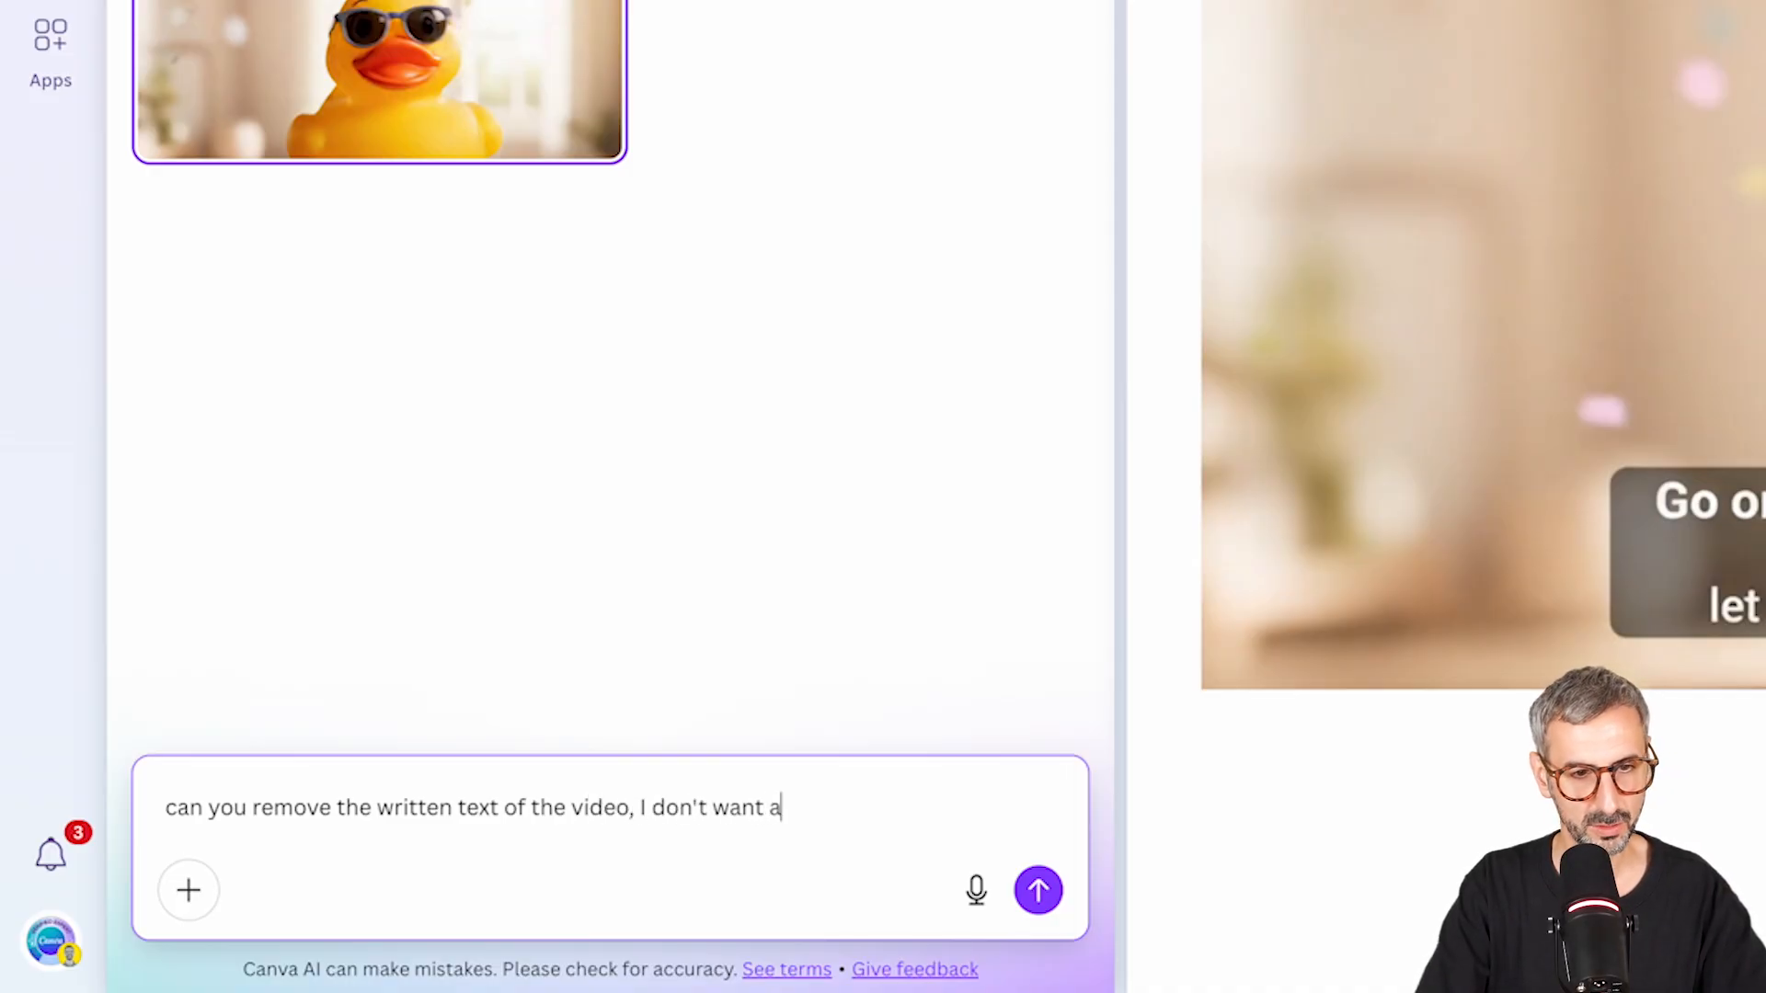
{"action": "type", "text": "in it"}
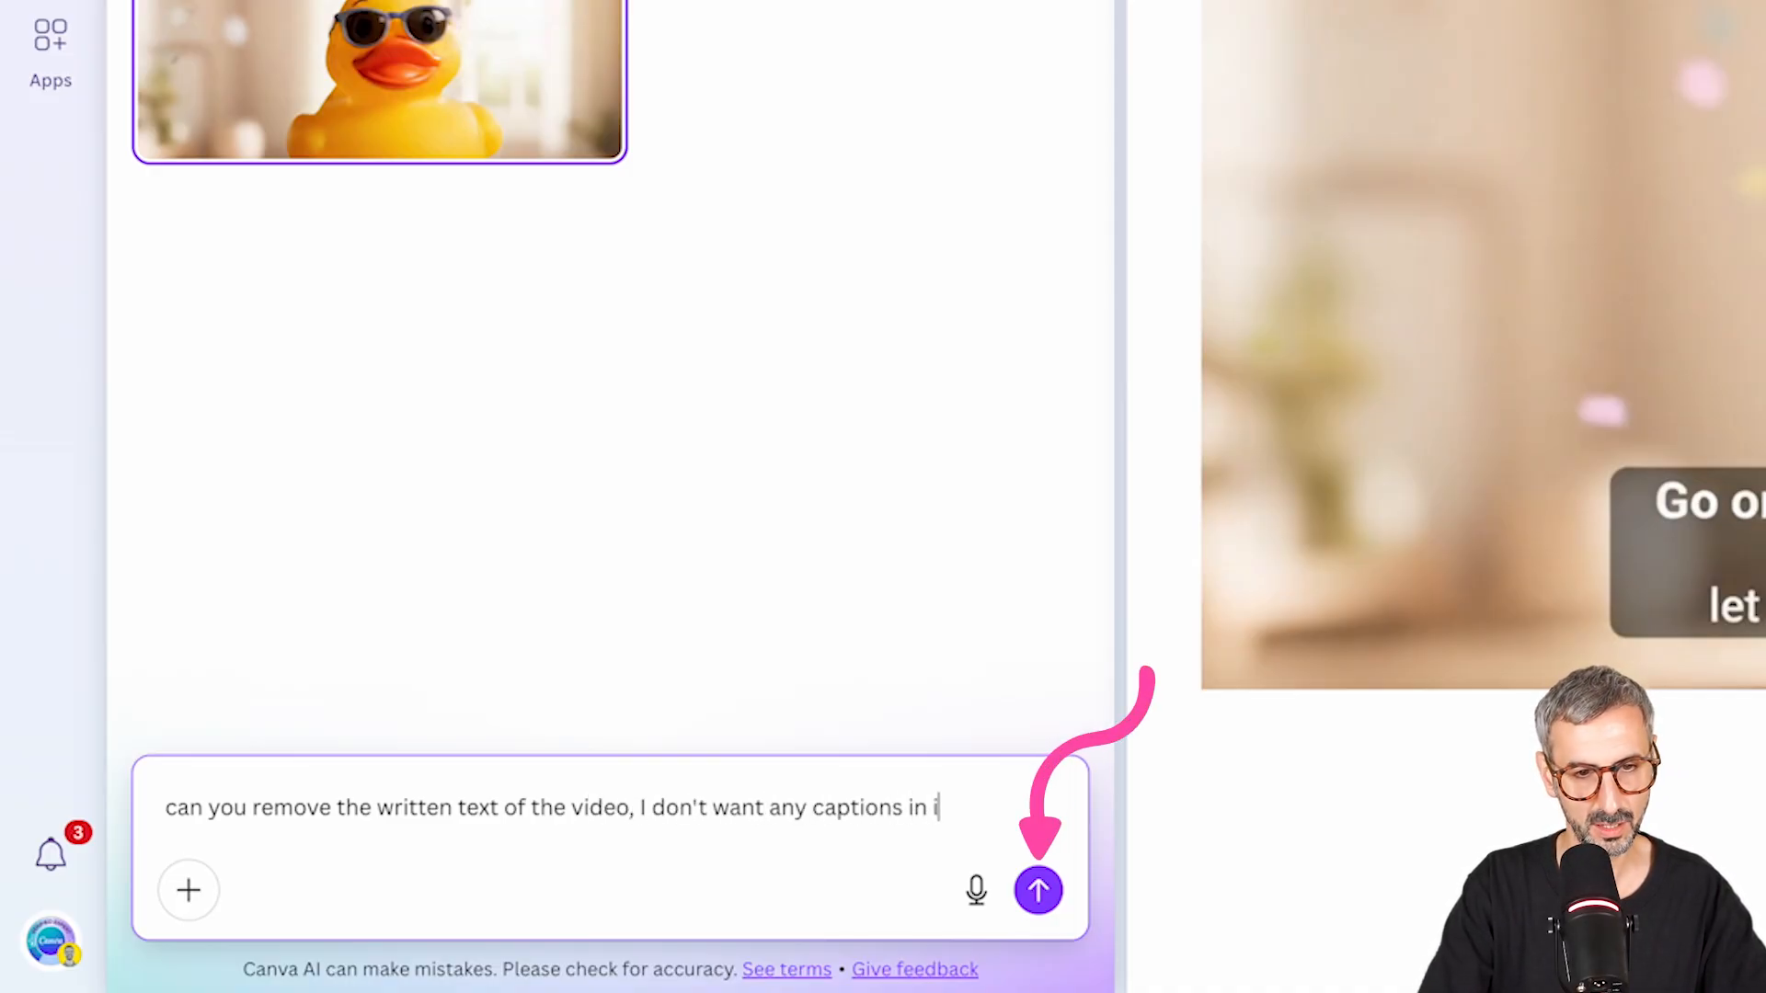
{"action": "key", "text": "Return"}
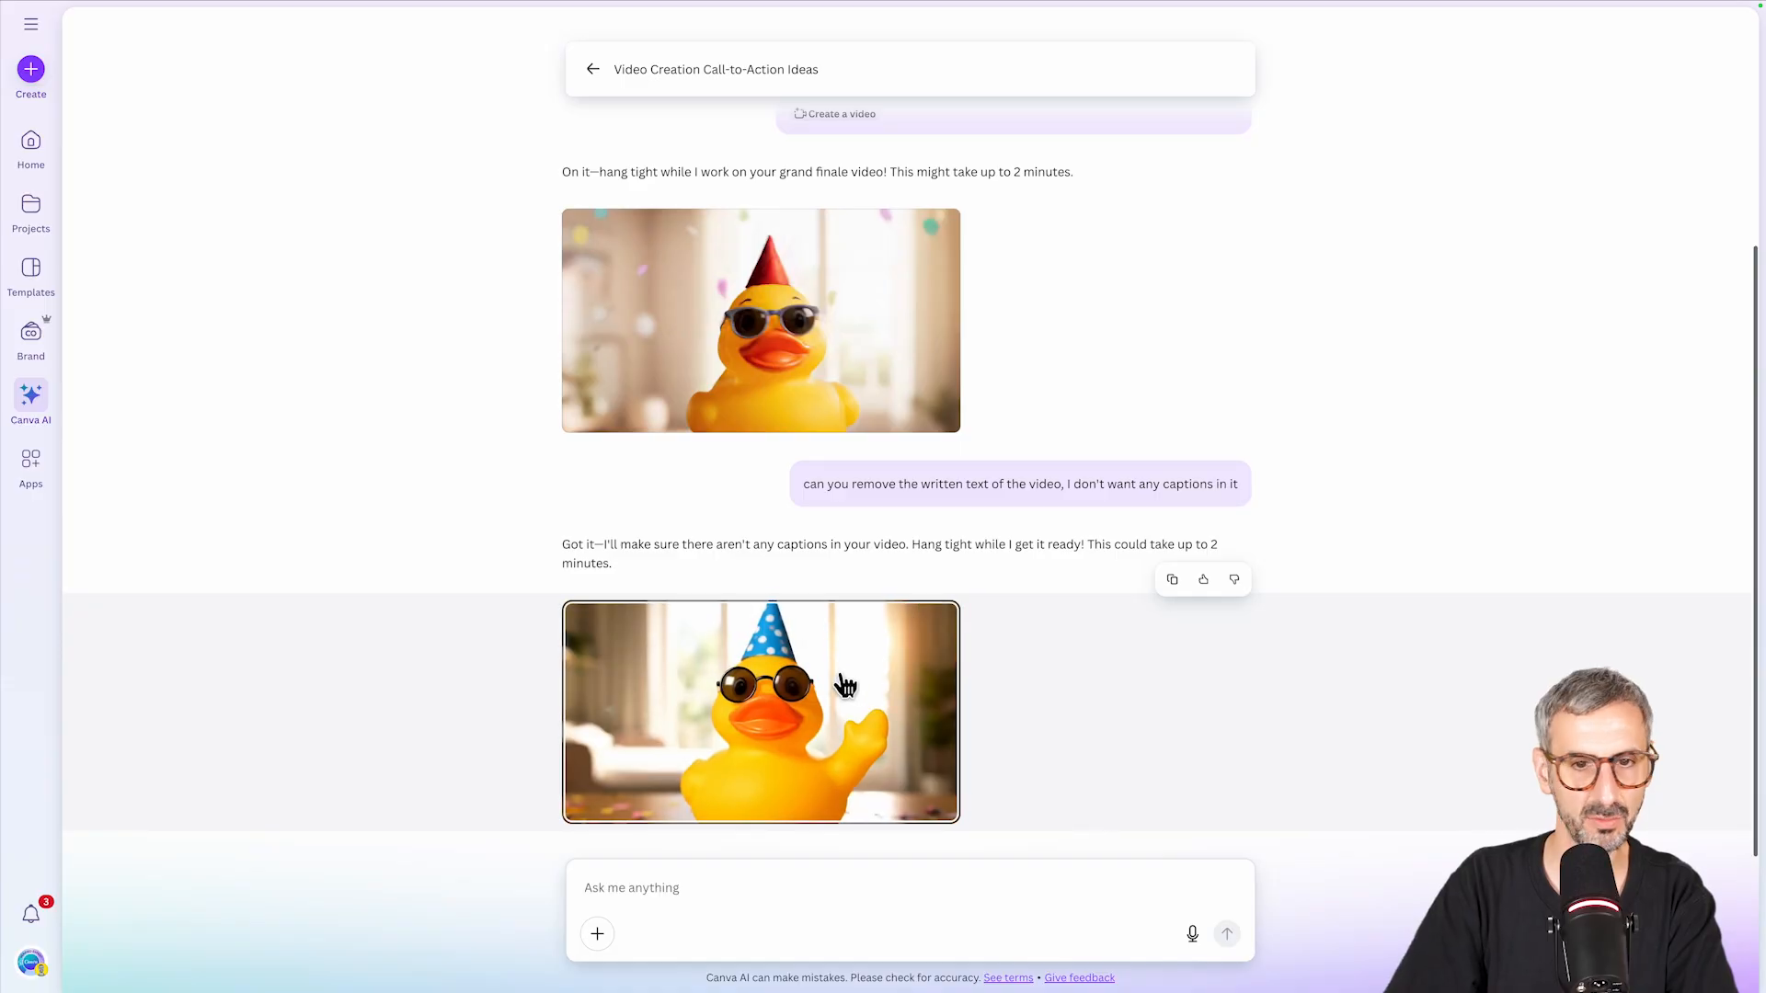
Review and download the regenerated Scene 5 clip, and rename the file in the Finder Downloads folder as "scene 05 (no captions)".
{"action": "left_click", "coordinate": [839, 708]}
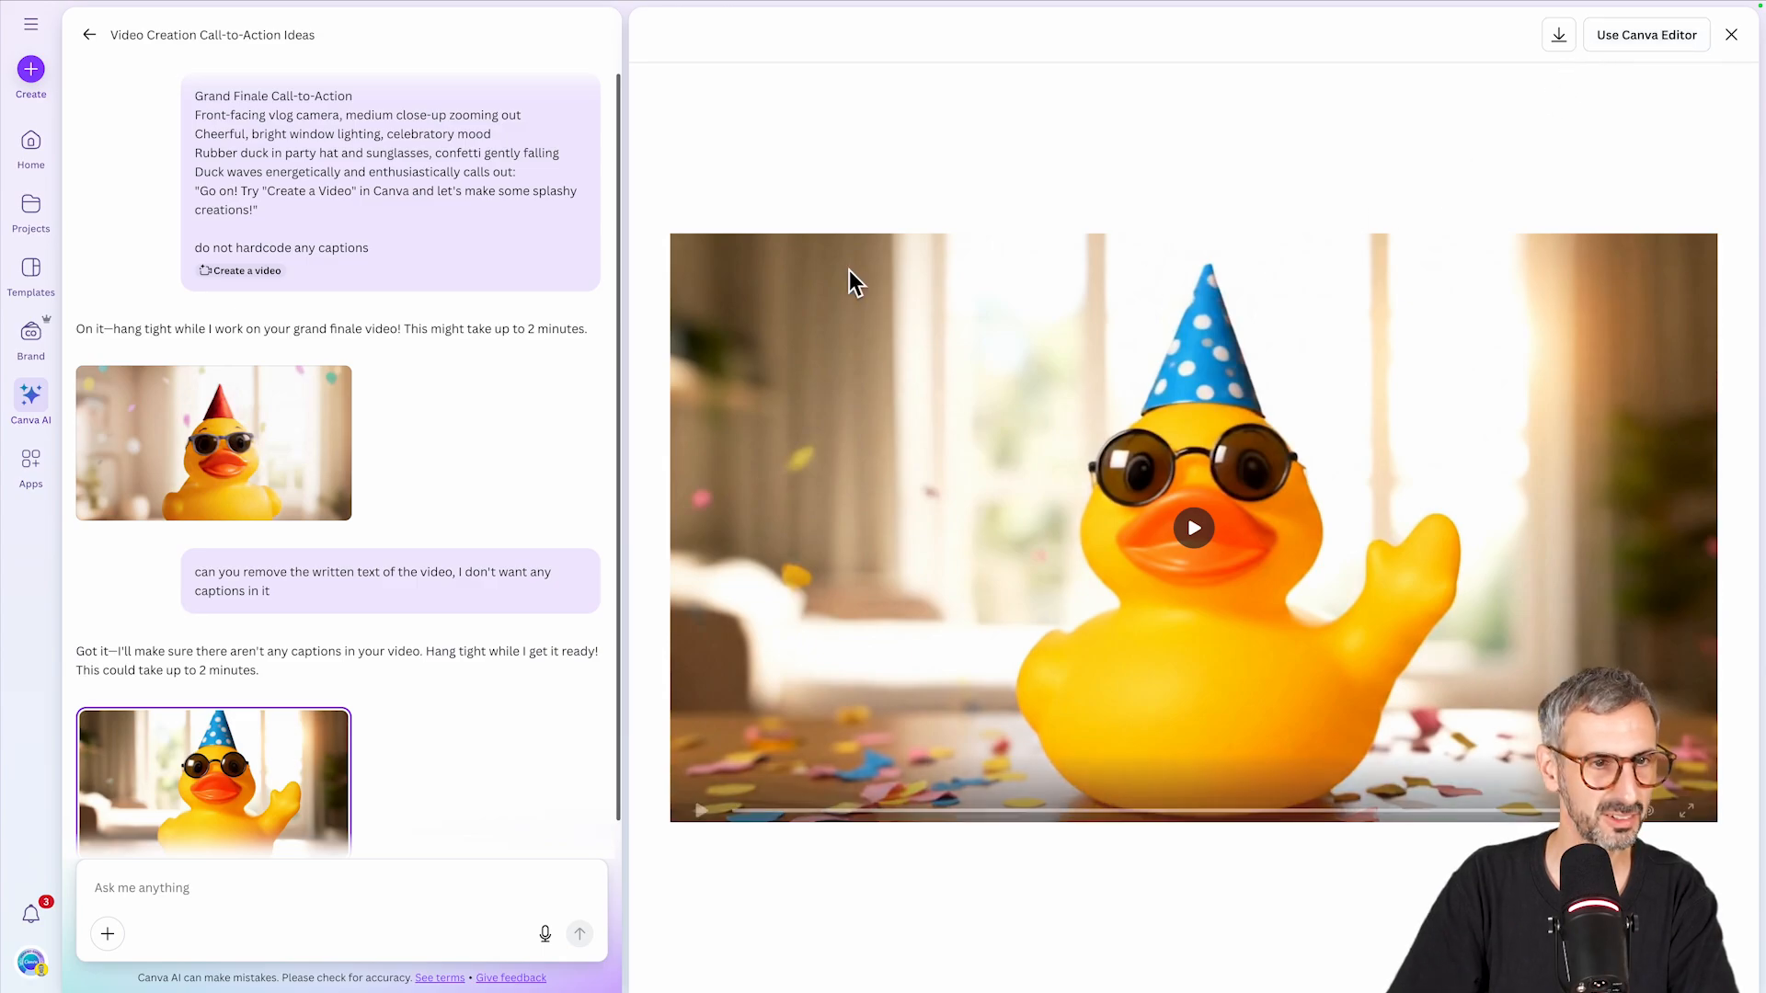
{"action": "mouse_move", "coordinate": [1315, 657]}
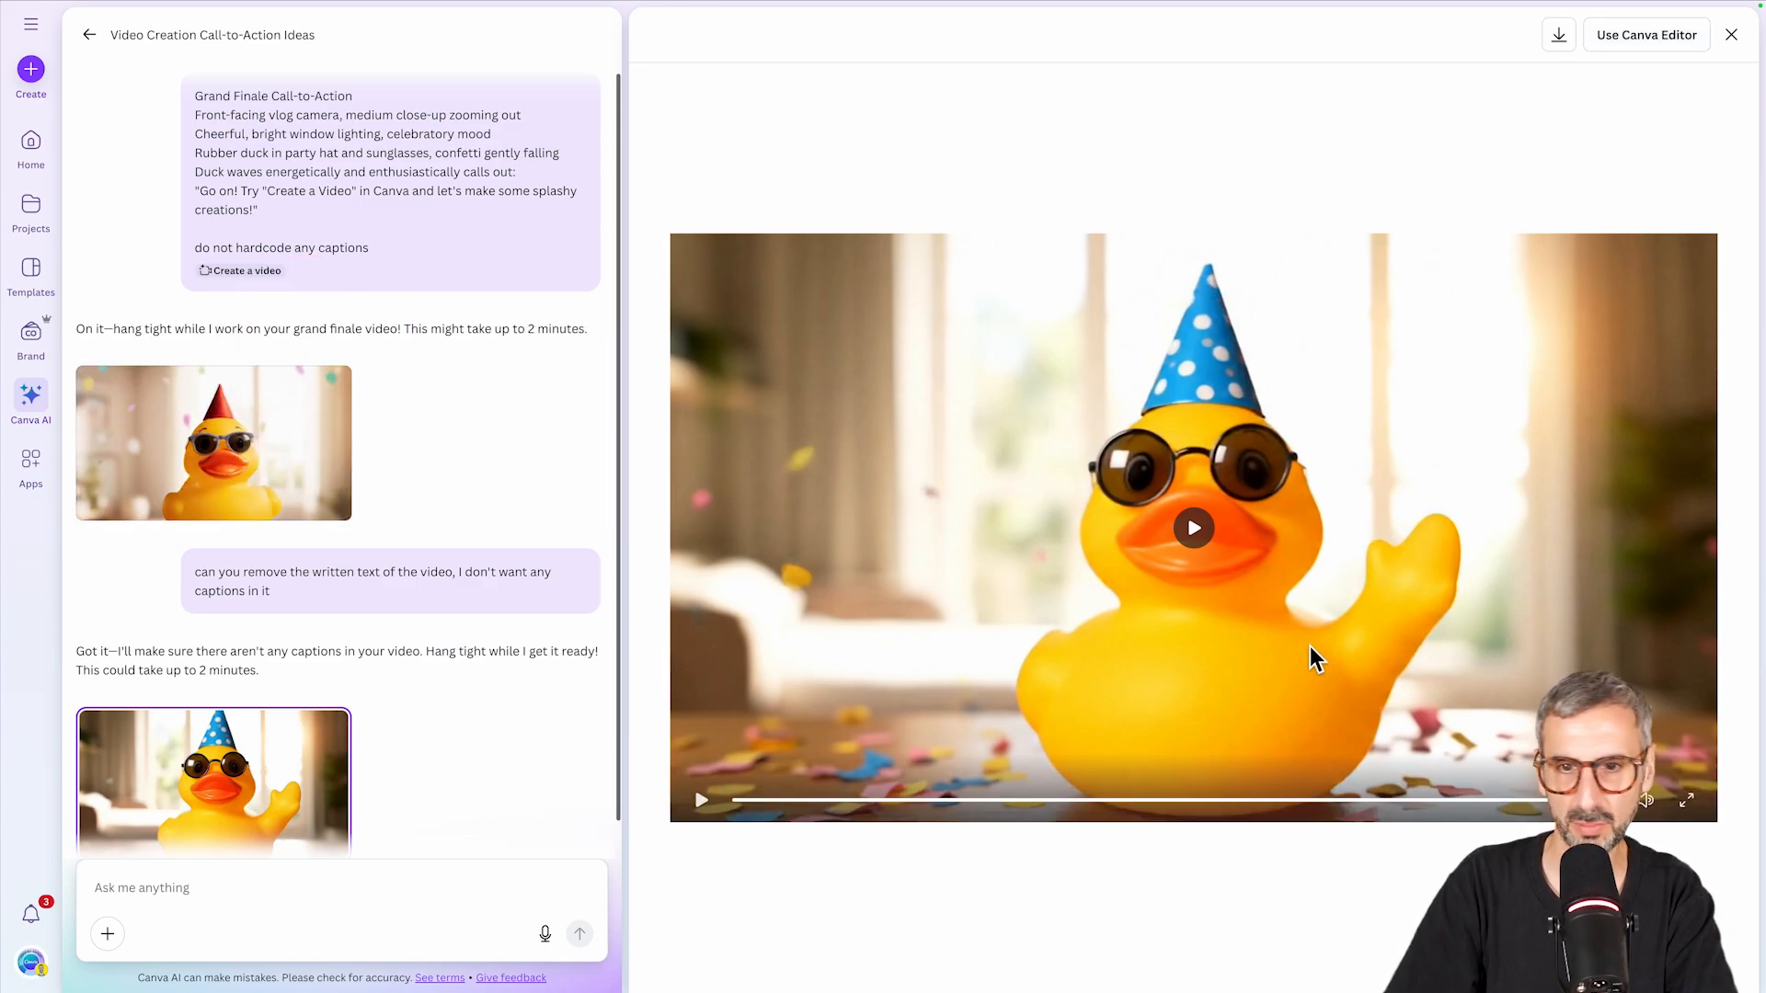
{"action": "left_click", "coordinate": [1559, 34]}
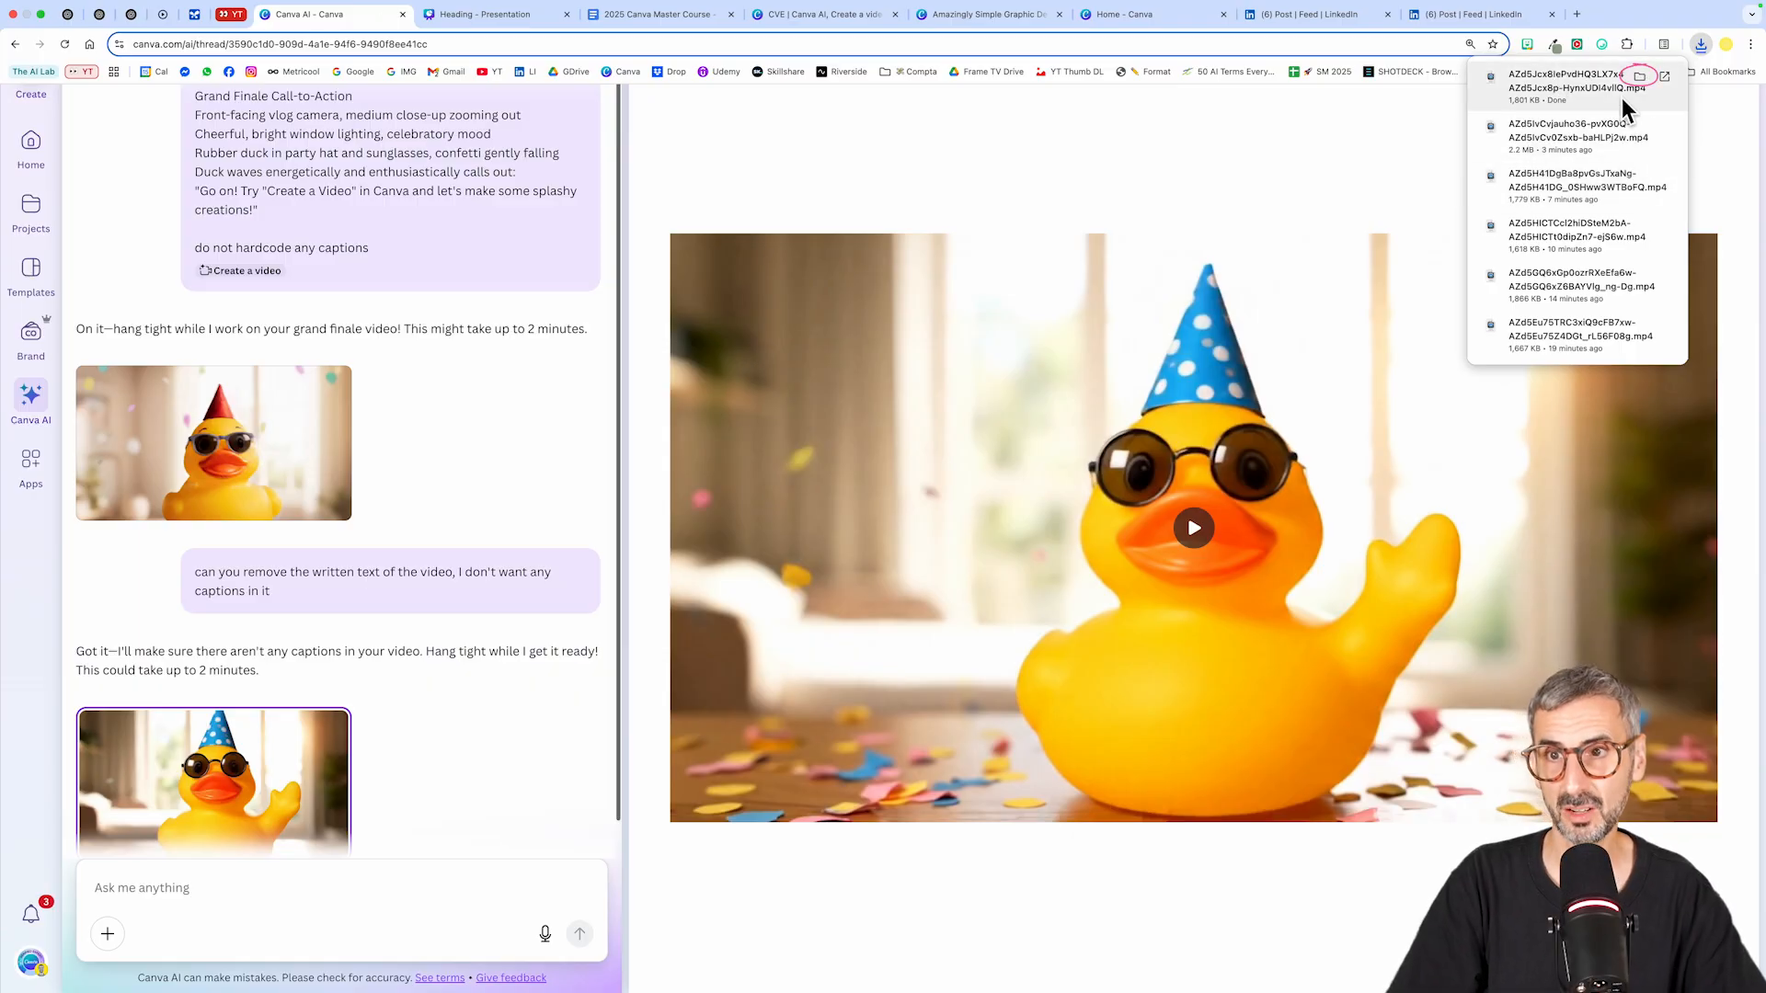
{"action": "left_click", "coordinate": [1639, 73]}
{"action": "right_click", "coordinate": [465, 321]}
{"action": "left_click", "coordinate": [543, 415]}
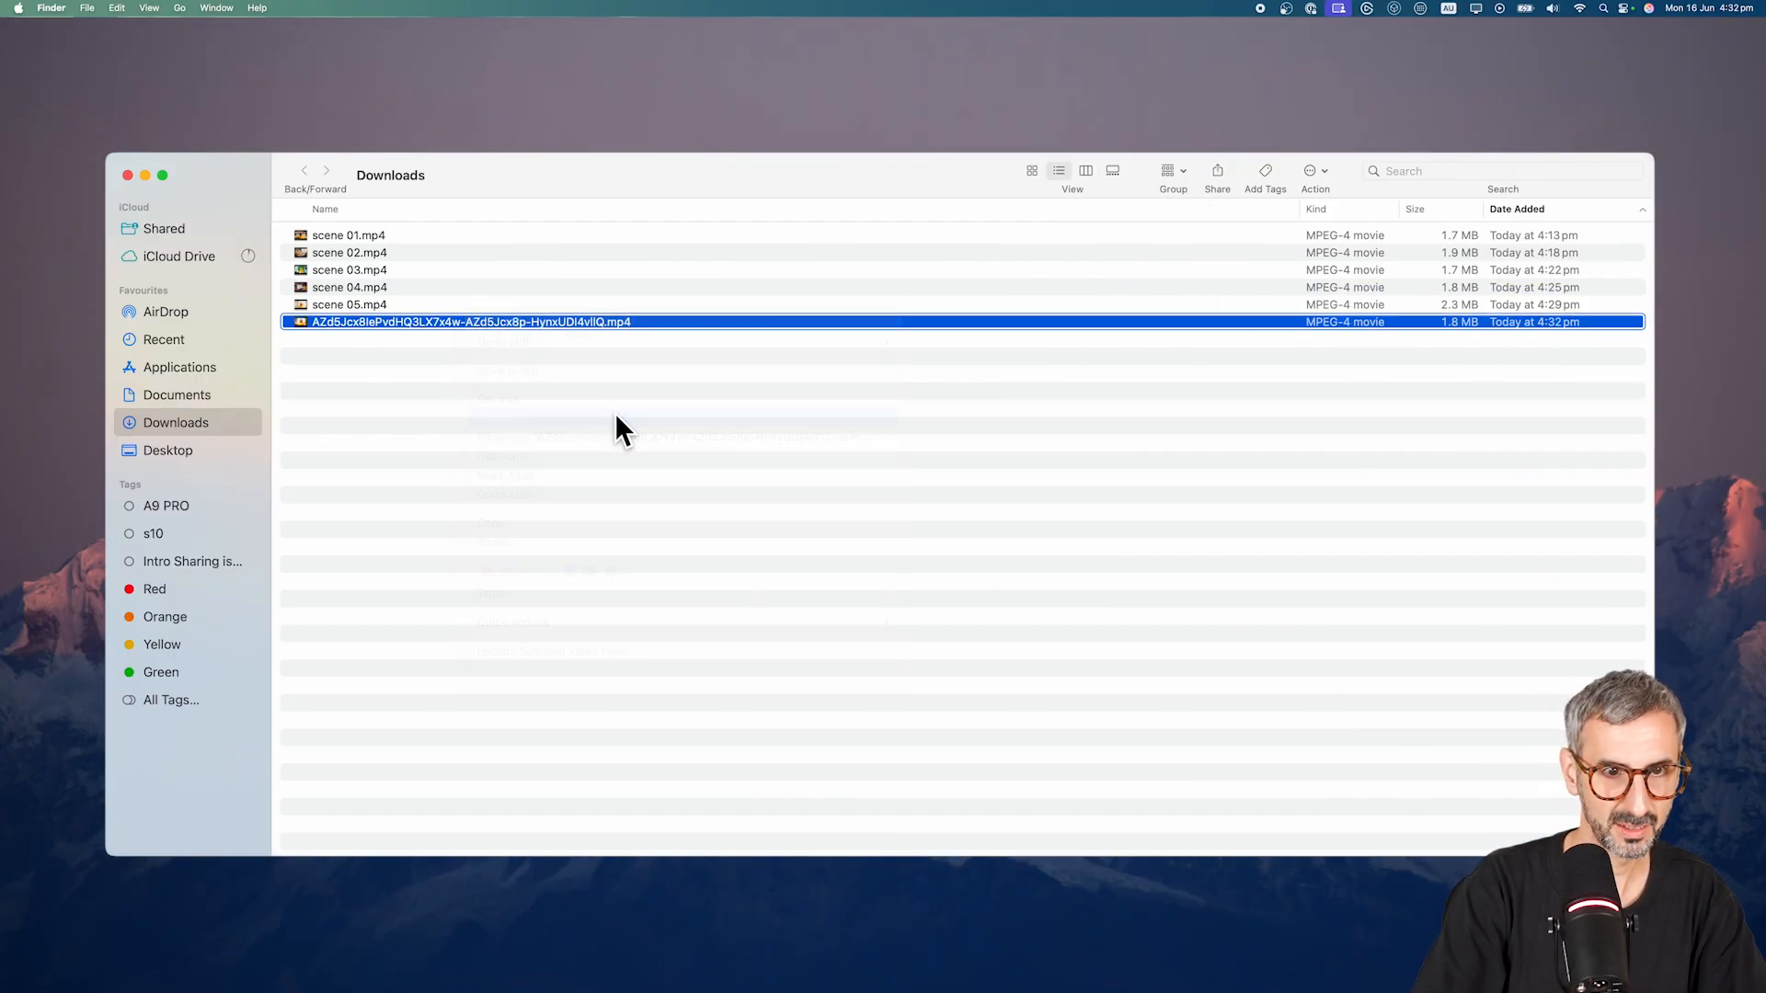
{"action": "type", "text": "scene 05 (no"}
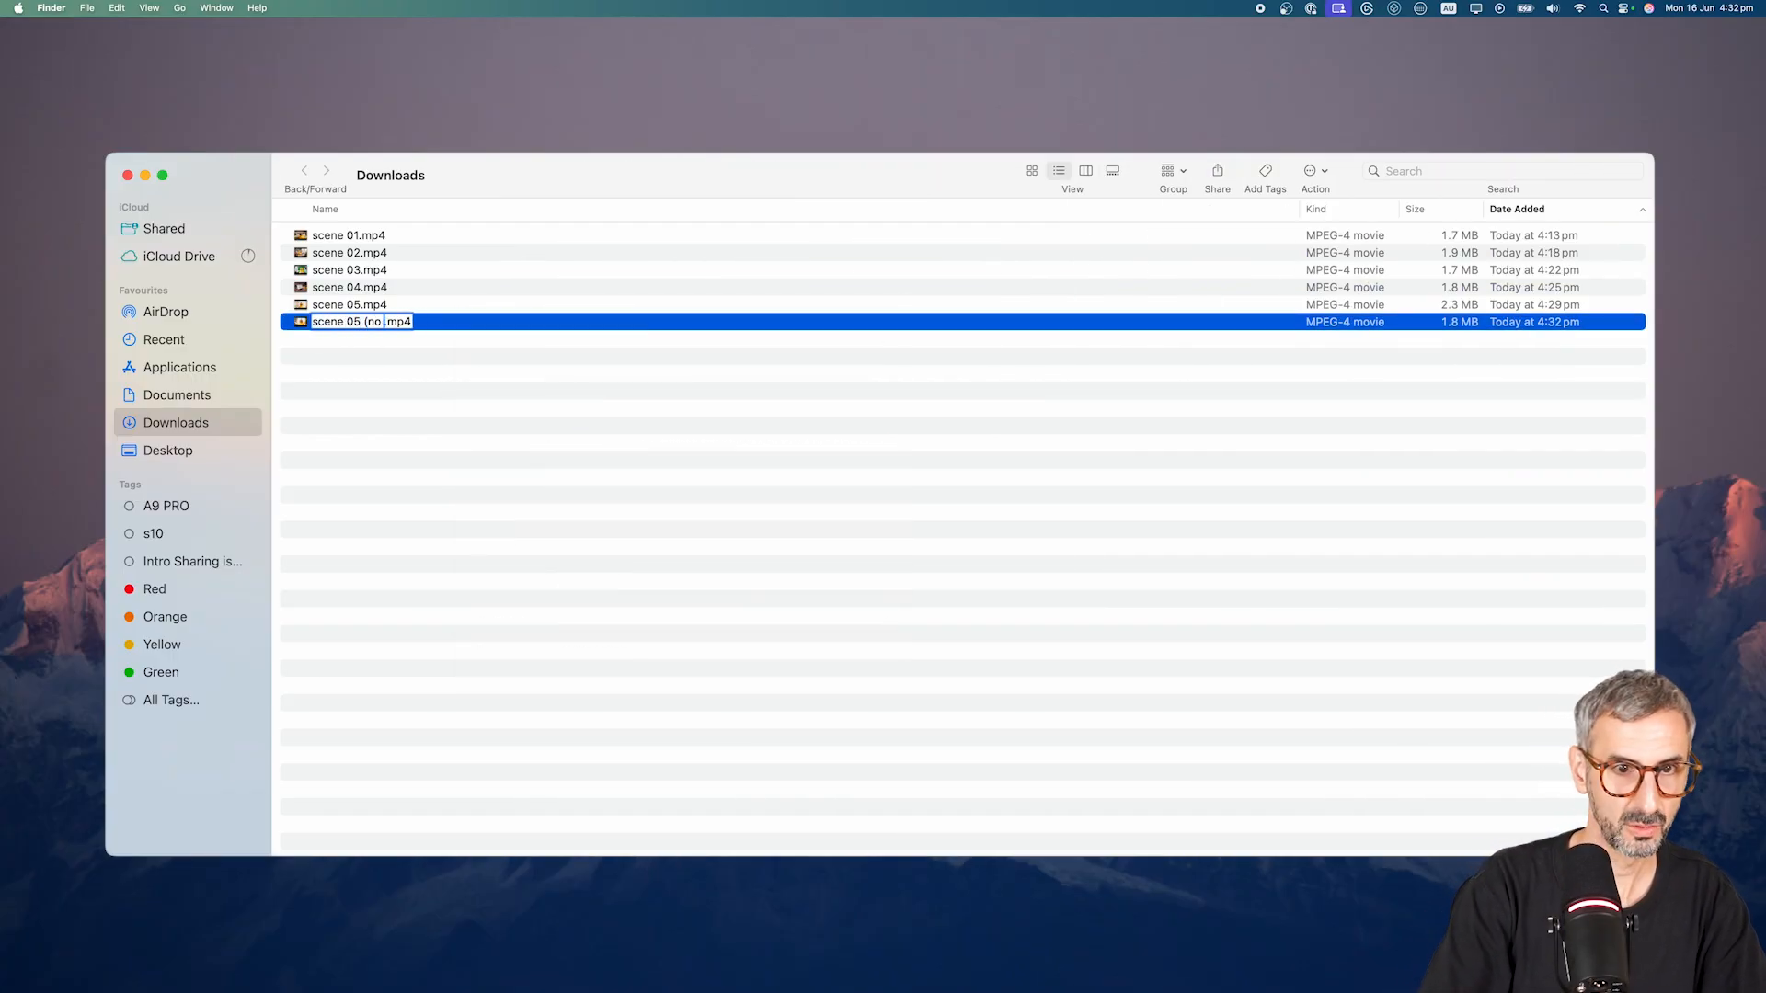
{"action": "type", "text": " captions)"}
{"action": "key", "text": "Return"}
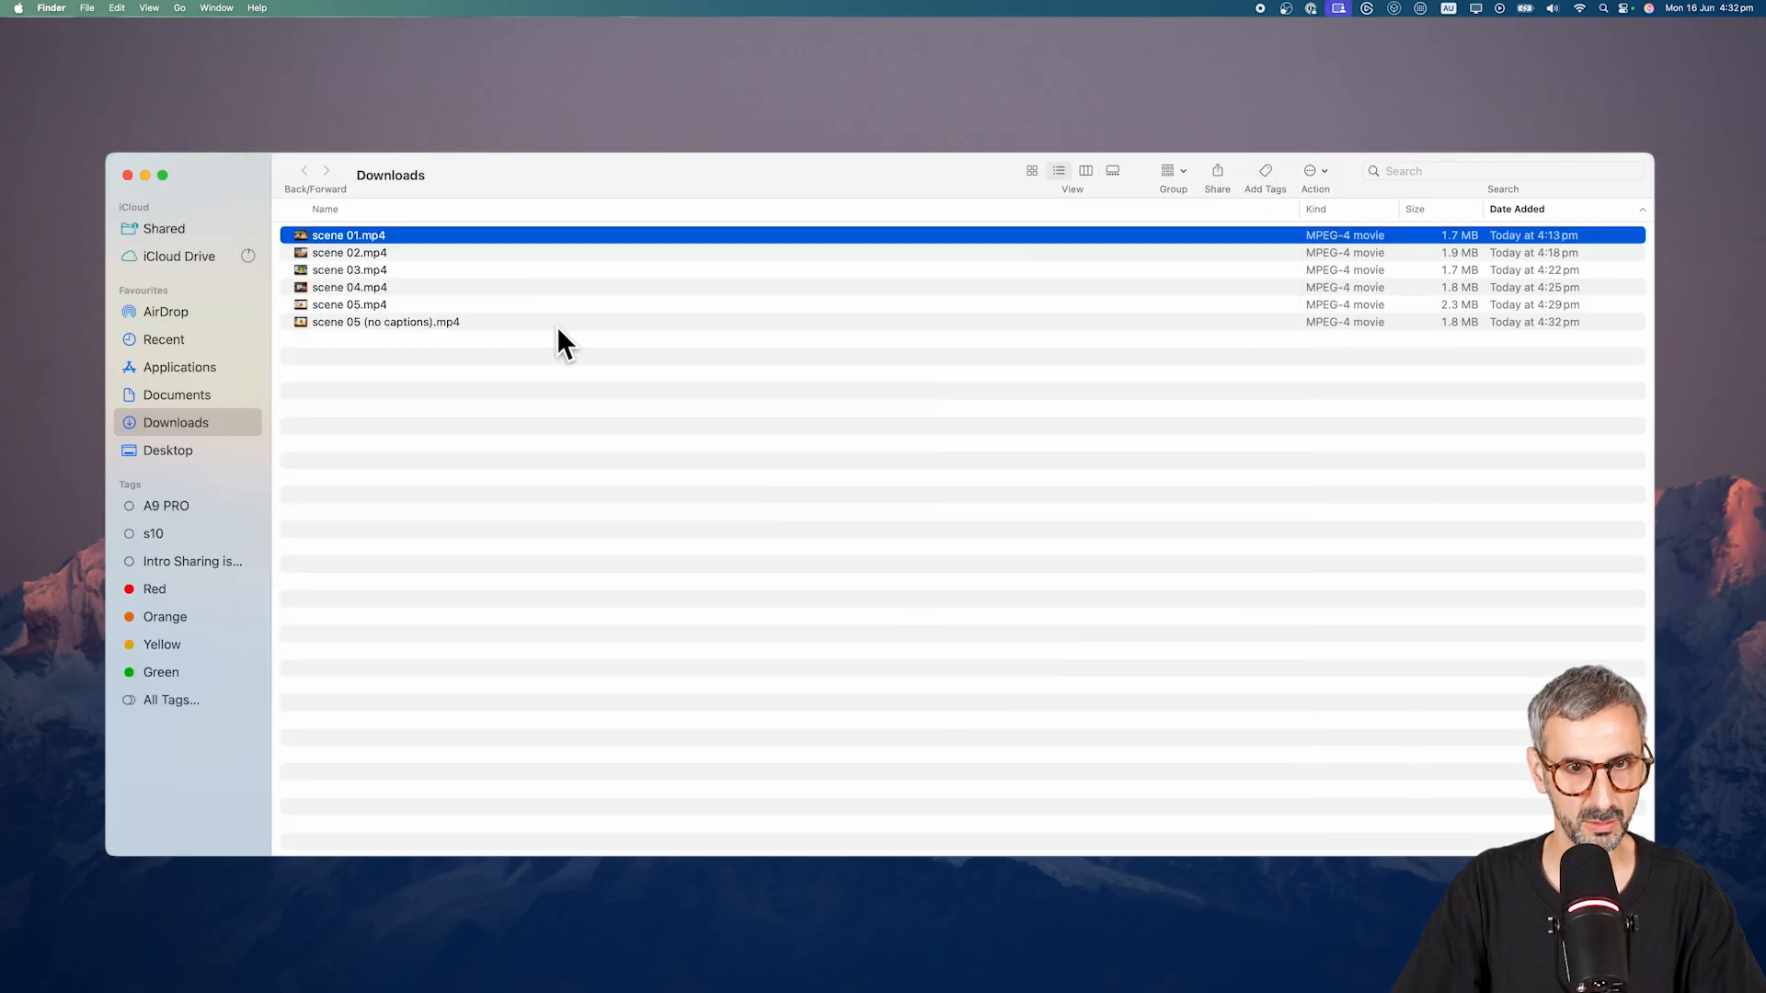
Preview the scene 02, scene 03 and scene 04 clips in Downloads to check each one for hardcoded captions.
{"action": "left_click", "coordinate": [365, 252]}
{"action": "key", "text": "space"}
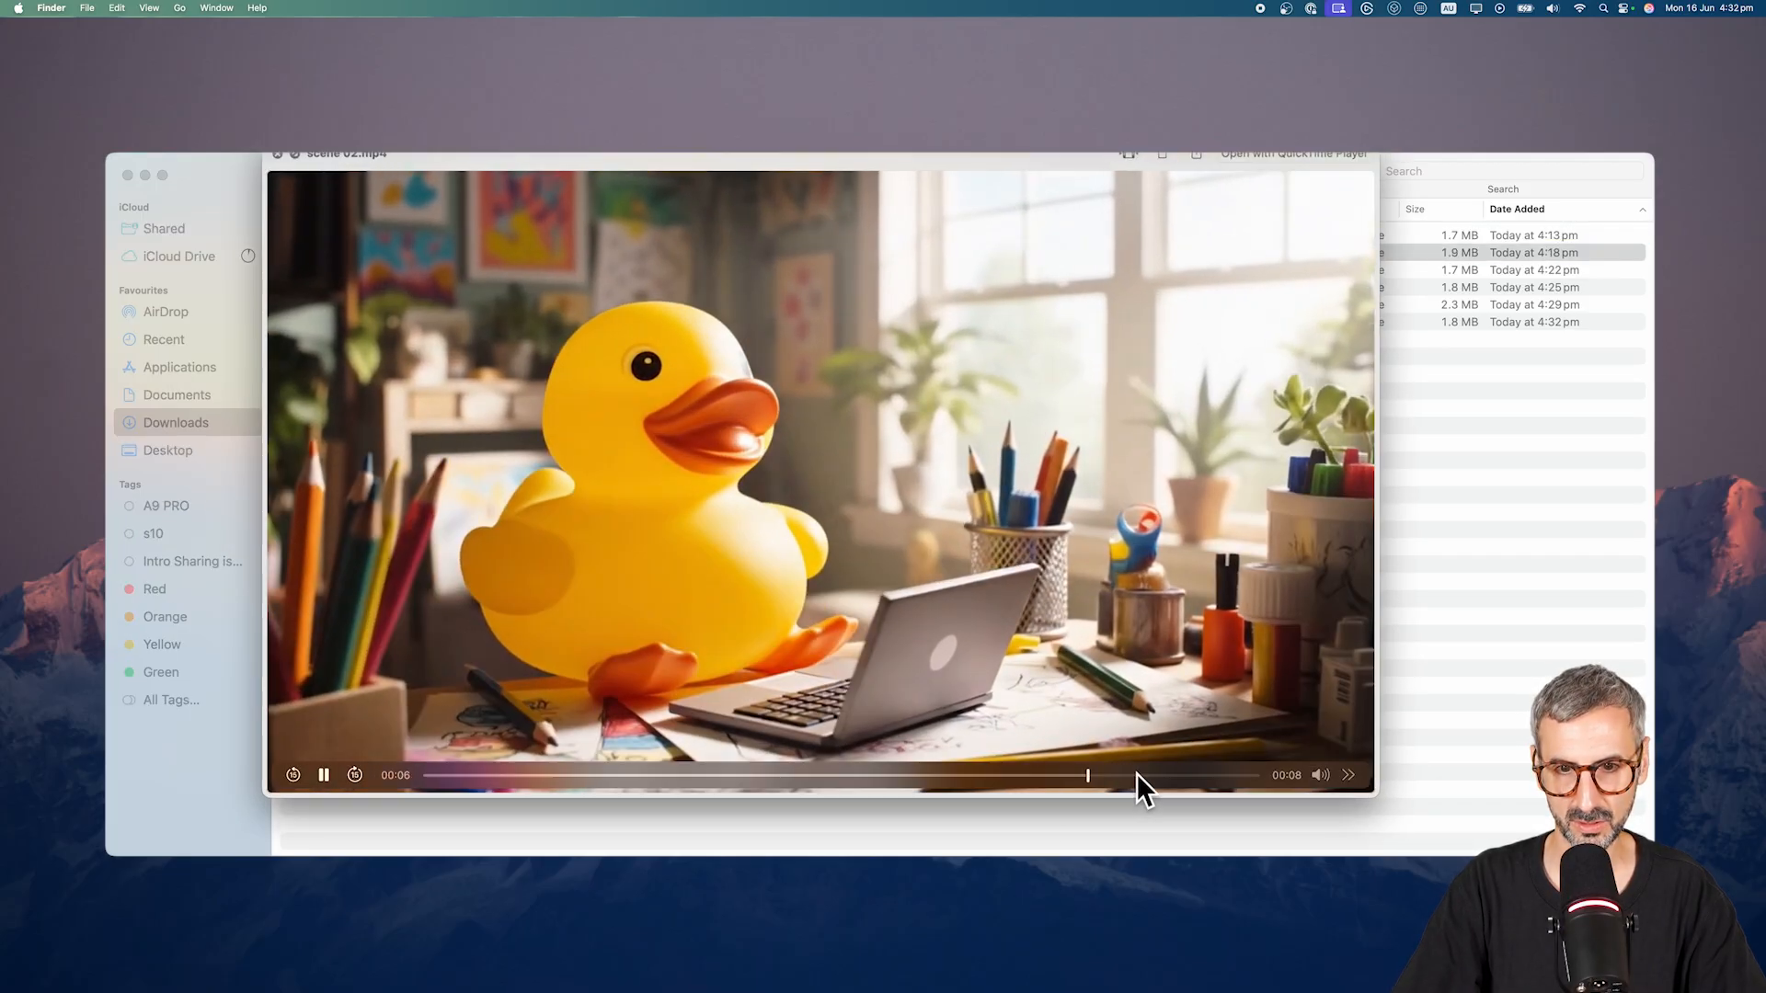
{"action": "key", "text": "space"}
{"action": "left_click", "coordinate": [368, 269]}
{"action": "key", "text": "space"}
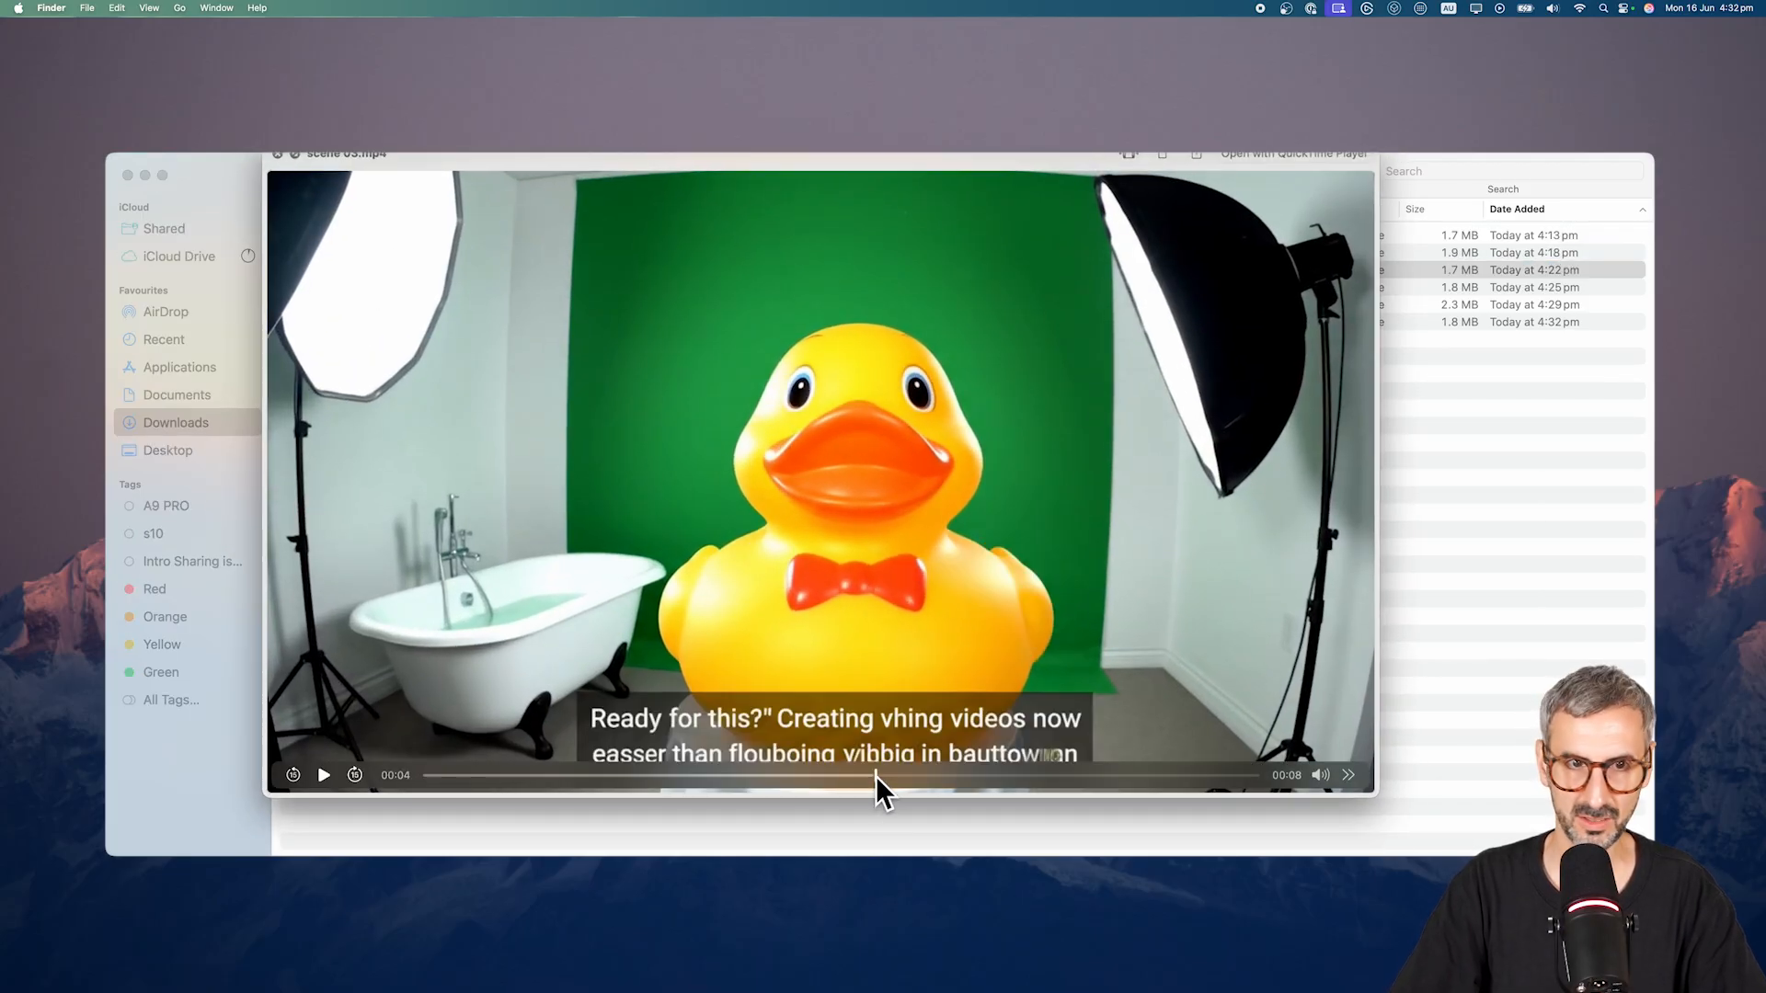
{"action": "key", "text": "space"}
{"action": "left_click", "coordinate": [374, 284]}
{"action": "key", "text": "space"}
{"action": "key", "text": "space"}
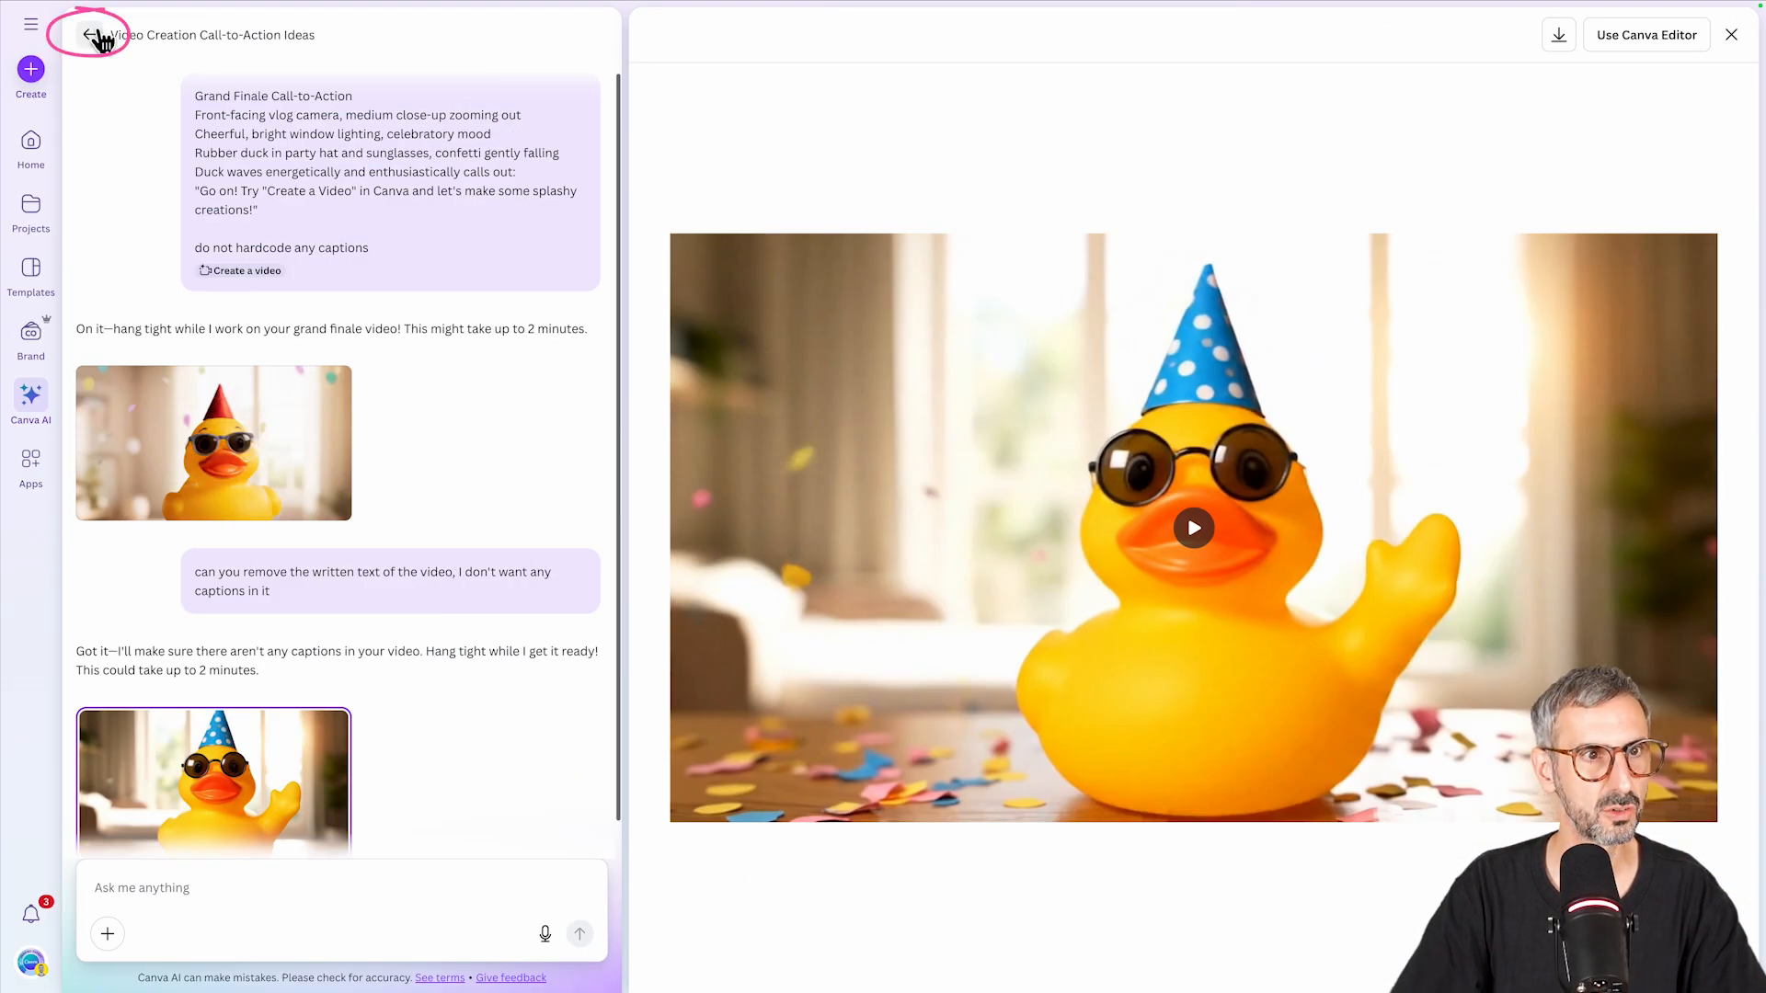
Open the Duck Awakens chat in Canva AI and send "great! can you remove all text from the video, I don't need any captions in it.".
{"action": "left_click", "coordinate": [92, 35]}
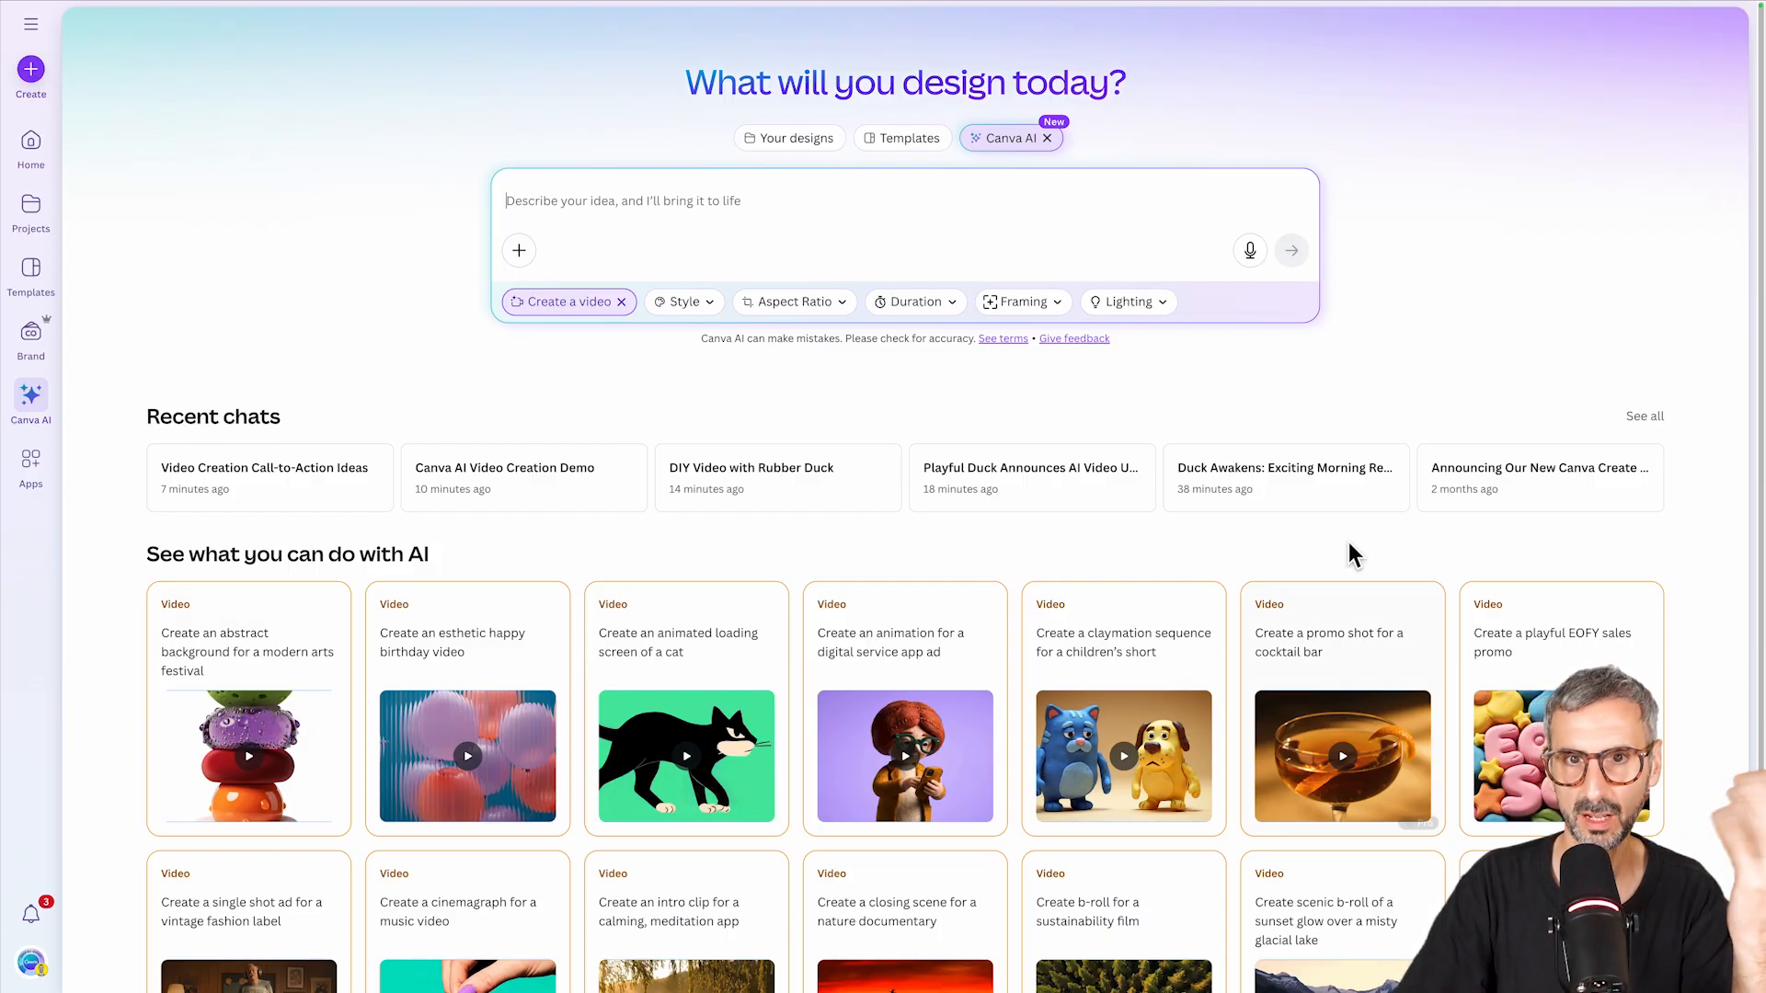
{"action": "left_click", "coordinate": [37, 30]}
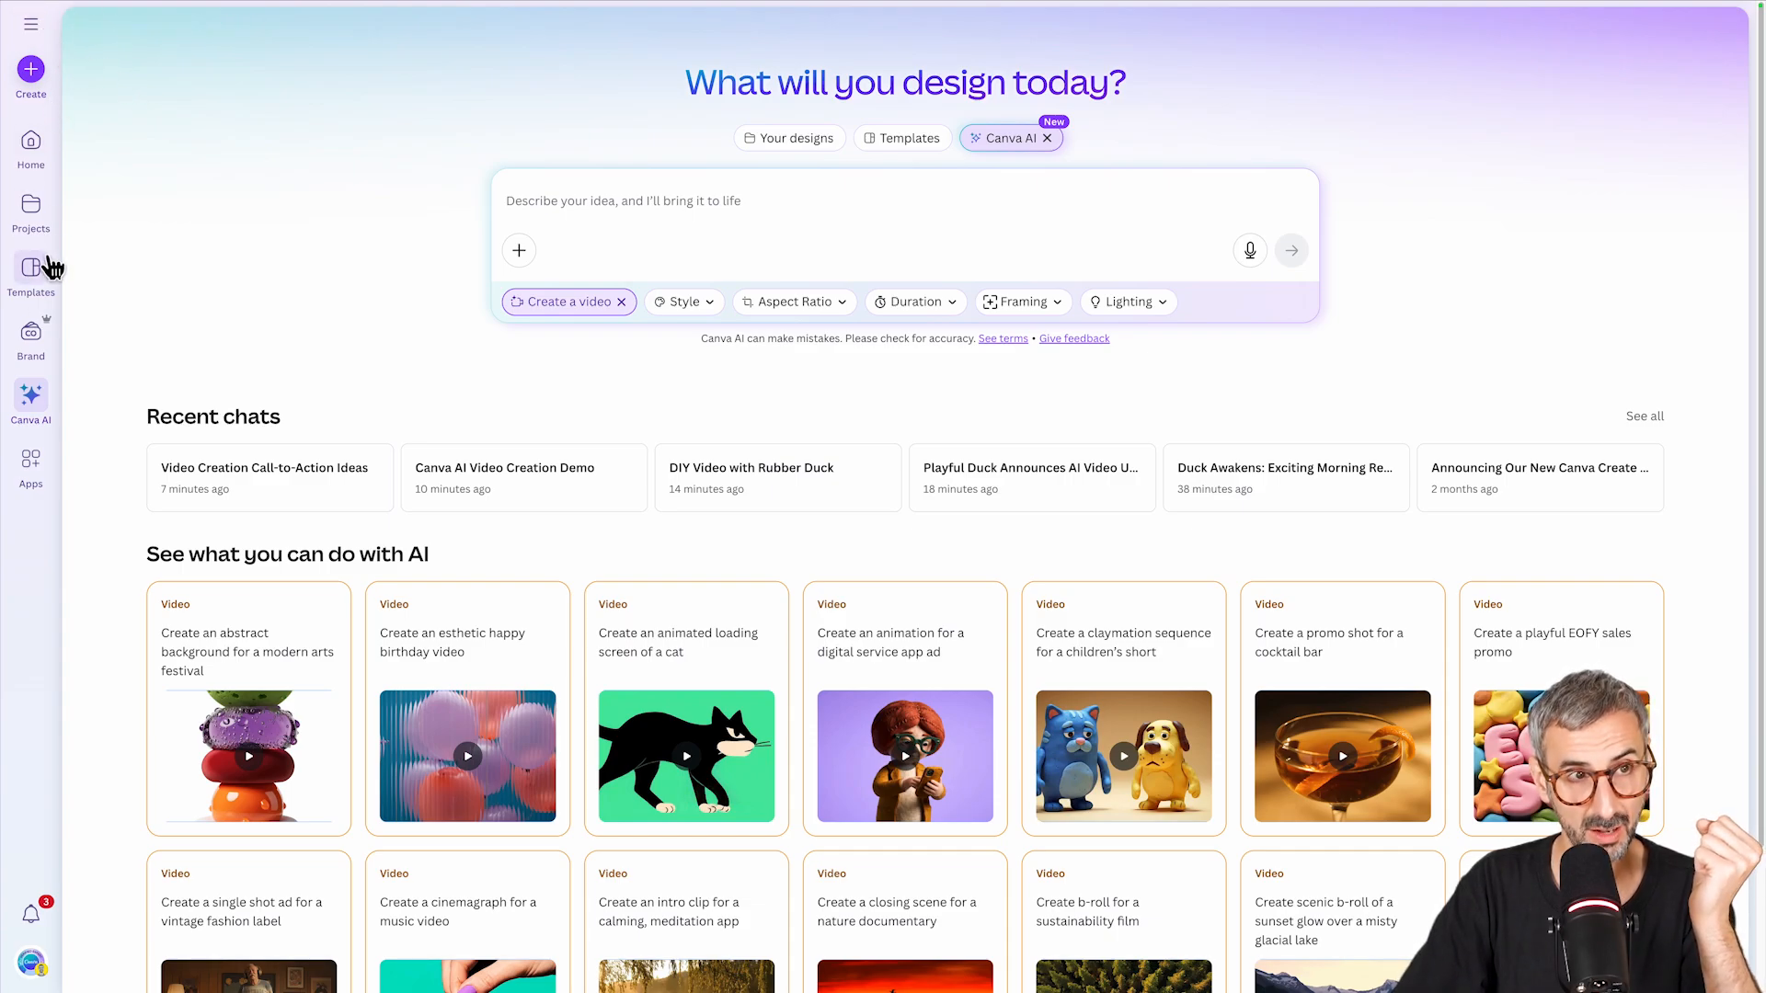
{"action": "left_click", "coordinate": [35, 33]}
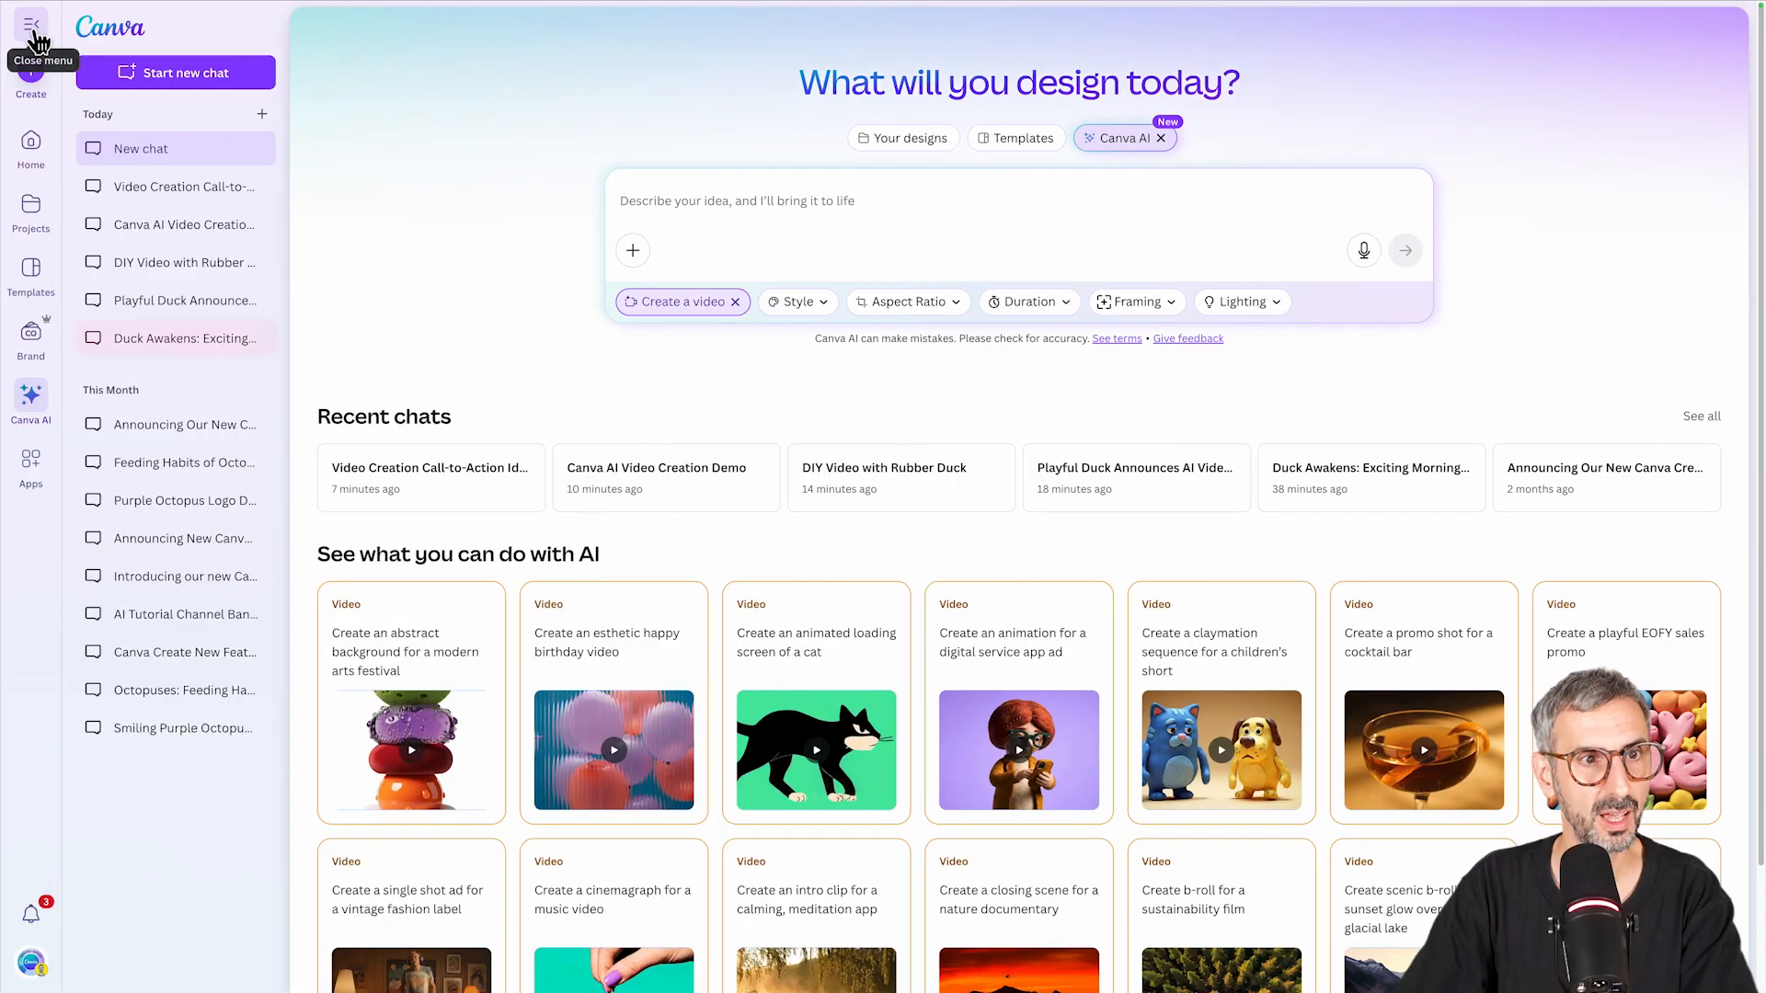
{"action": "left_click", "coordinate": [188, 348]}
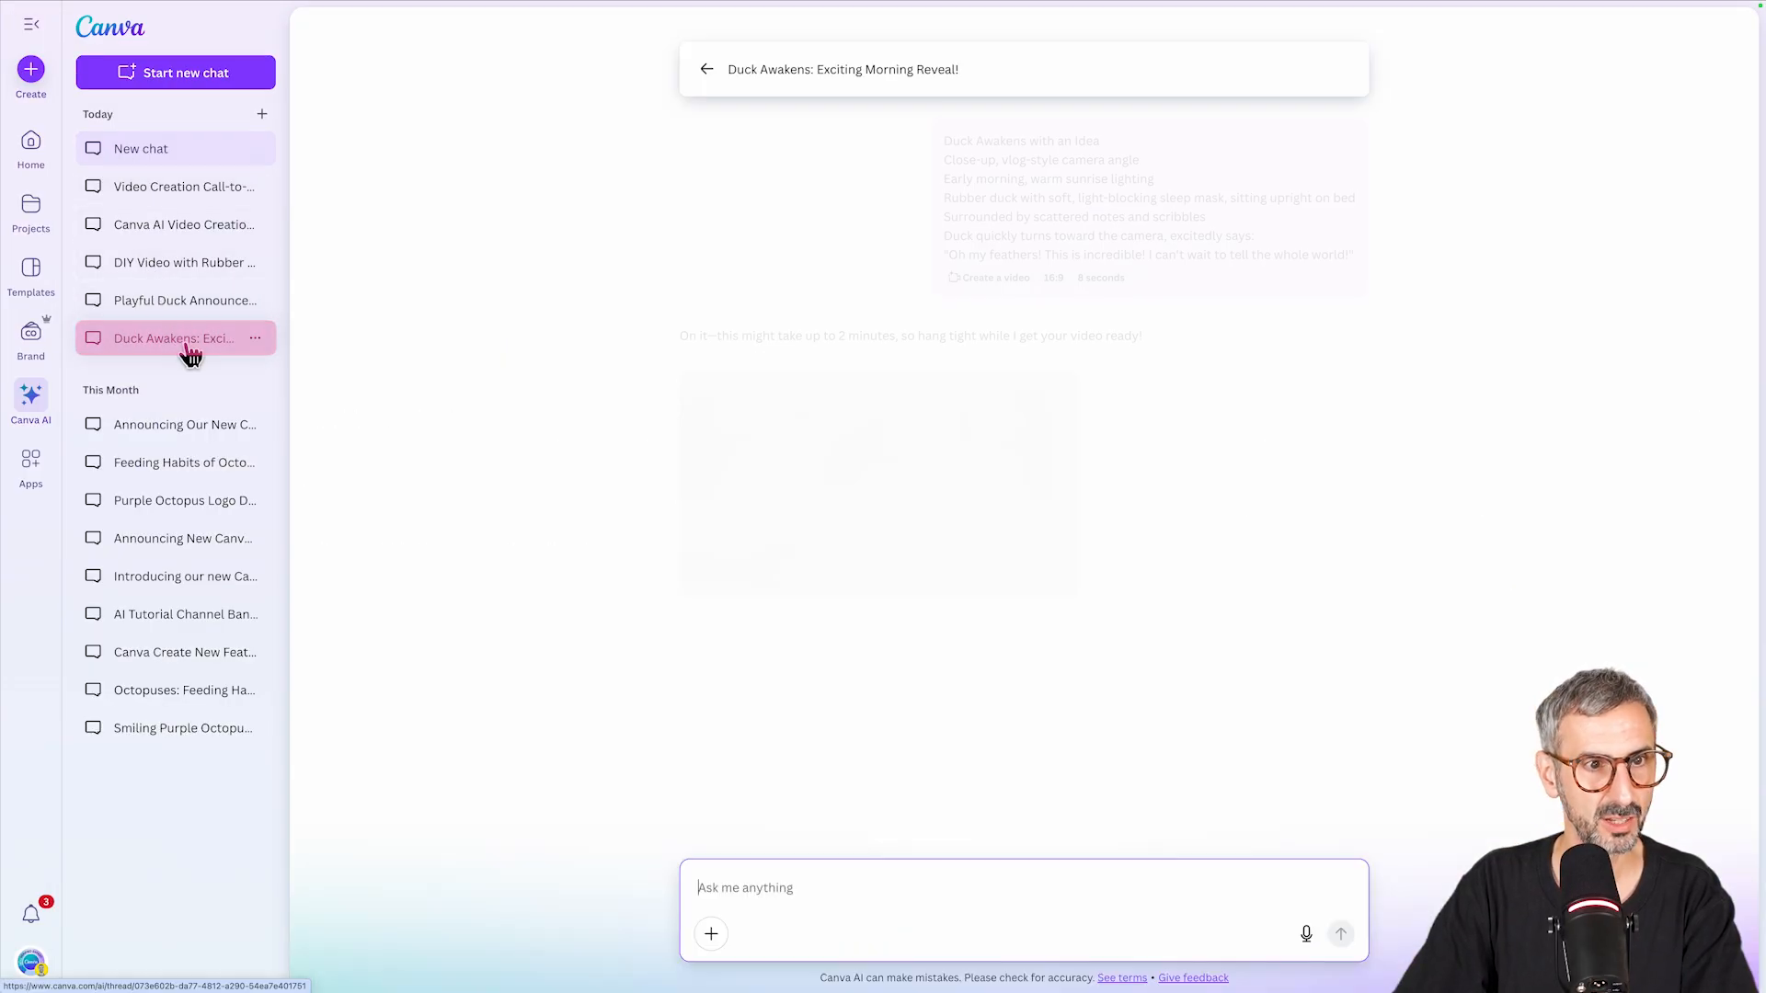
{"action": "type", "text": "g"}
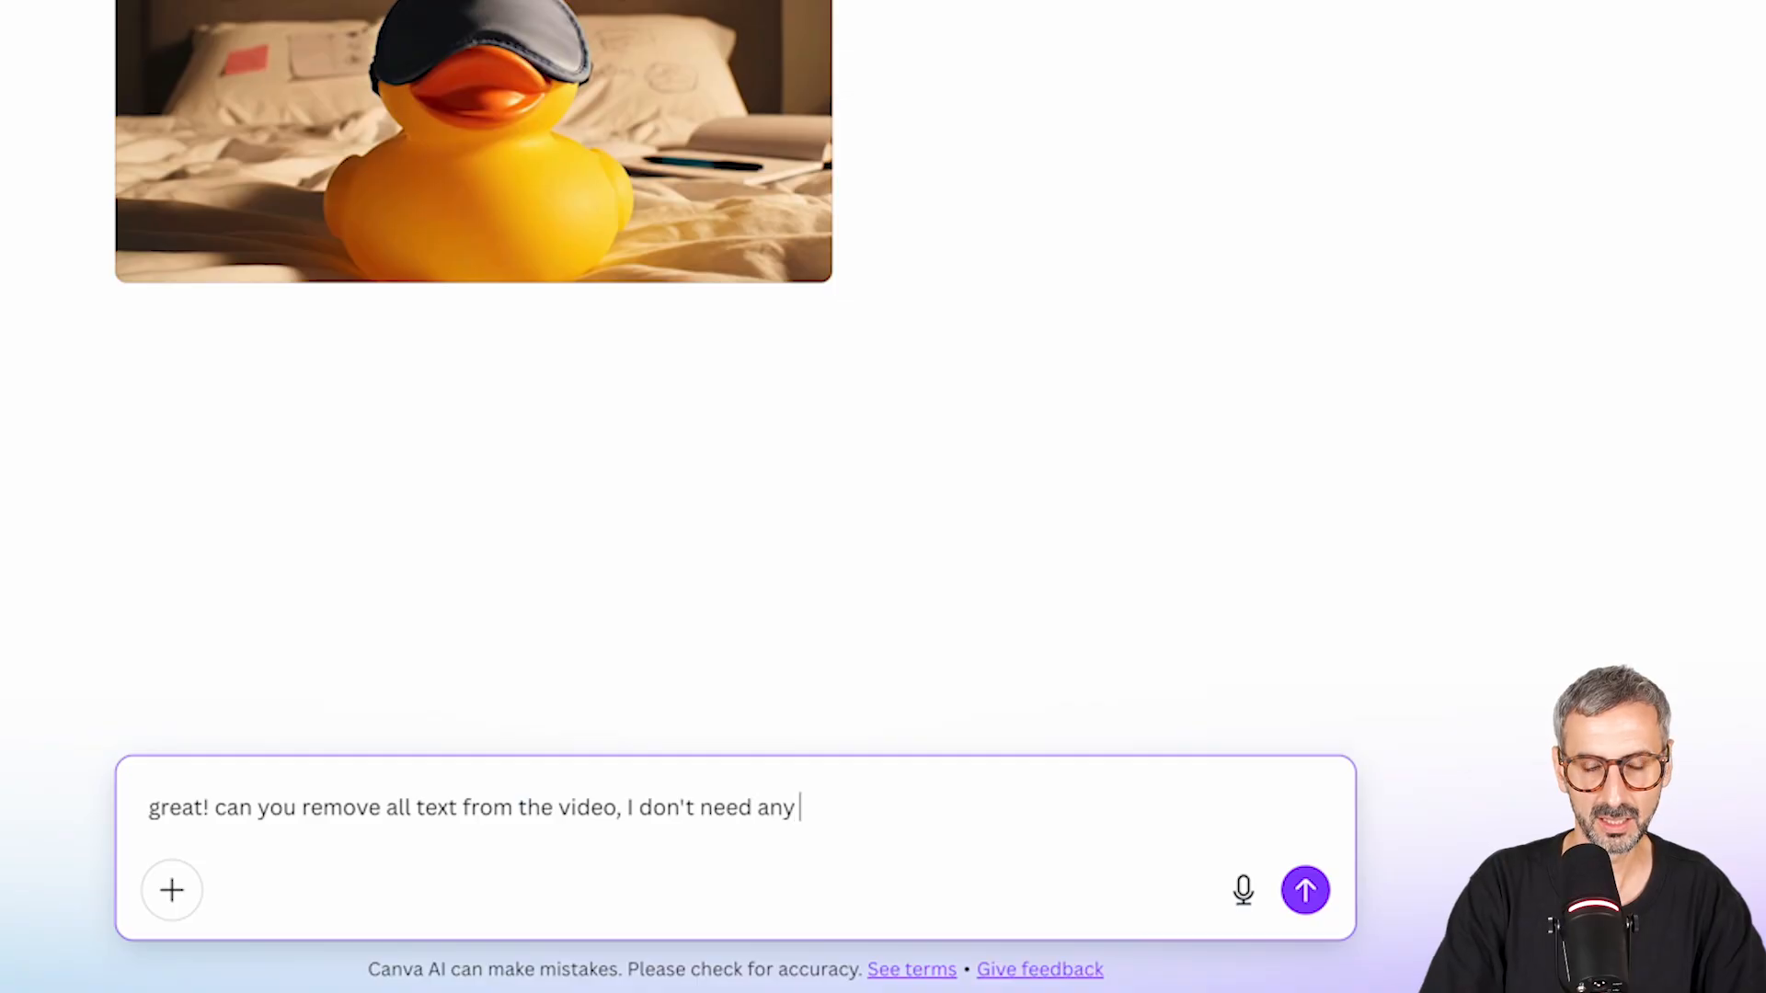
{"action": "type", "text": "."}
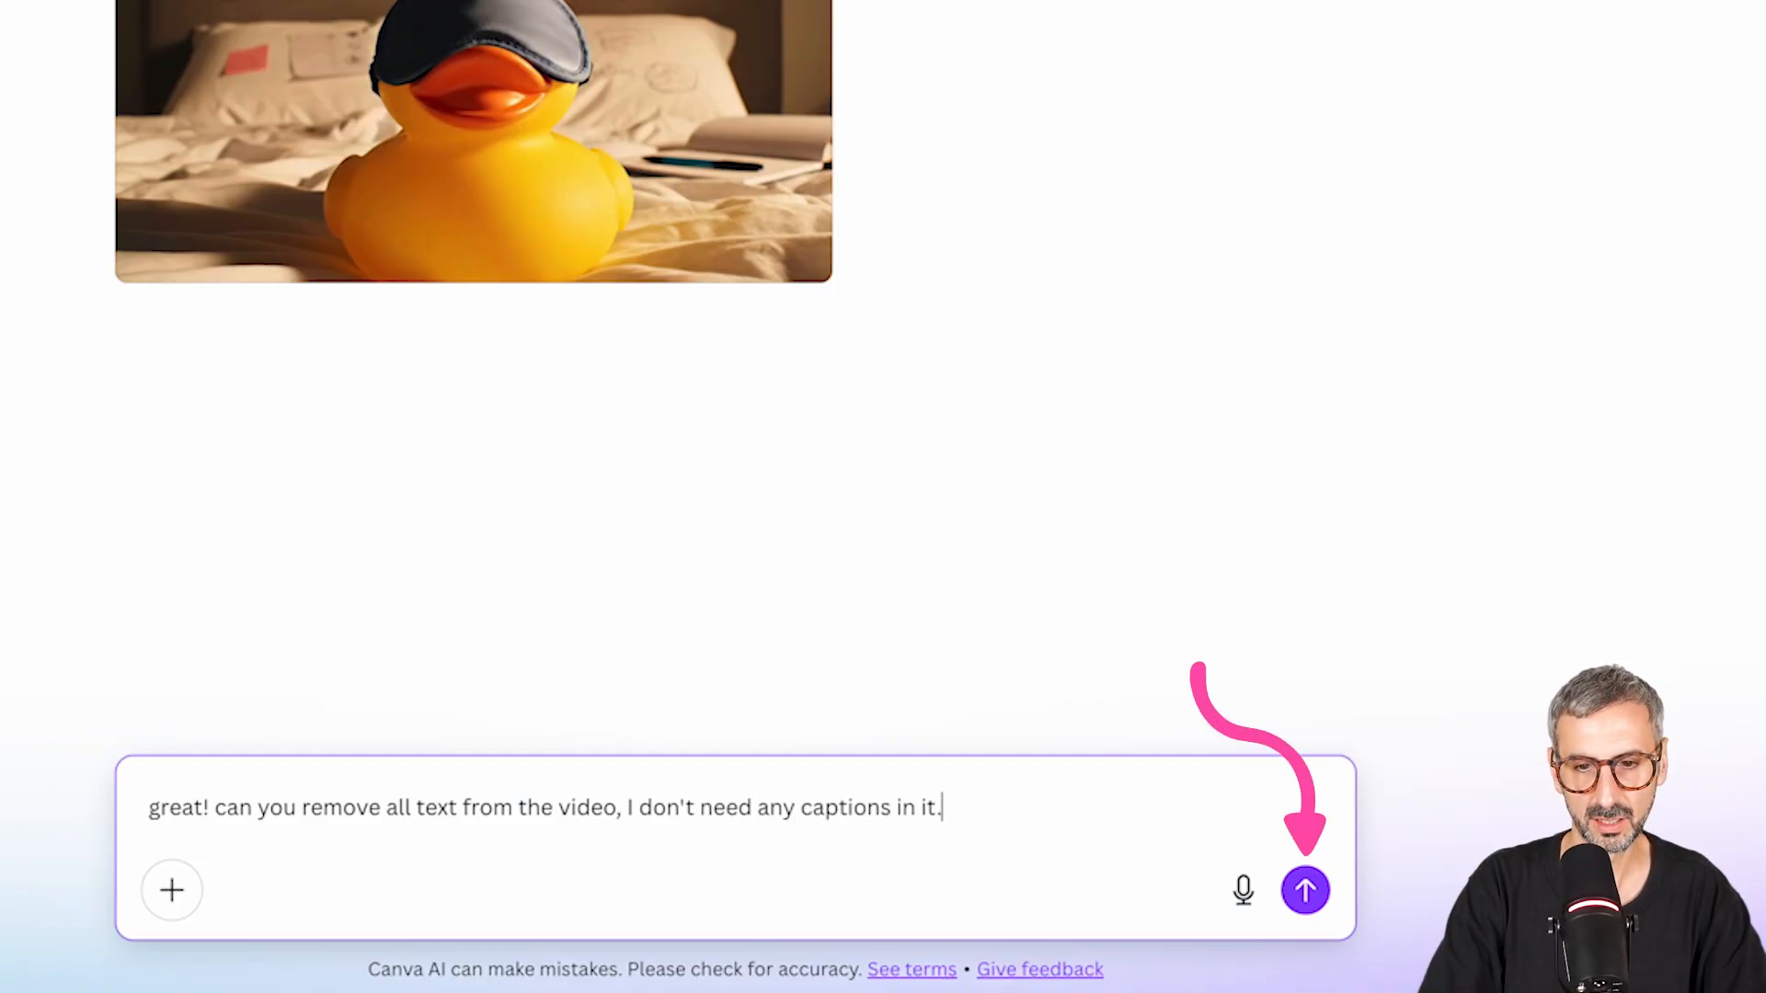
{"action": "left_click", "coordinate": [1305, 889]}
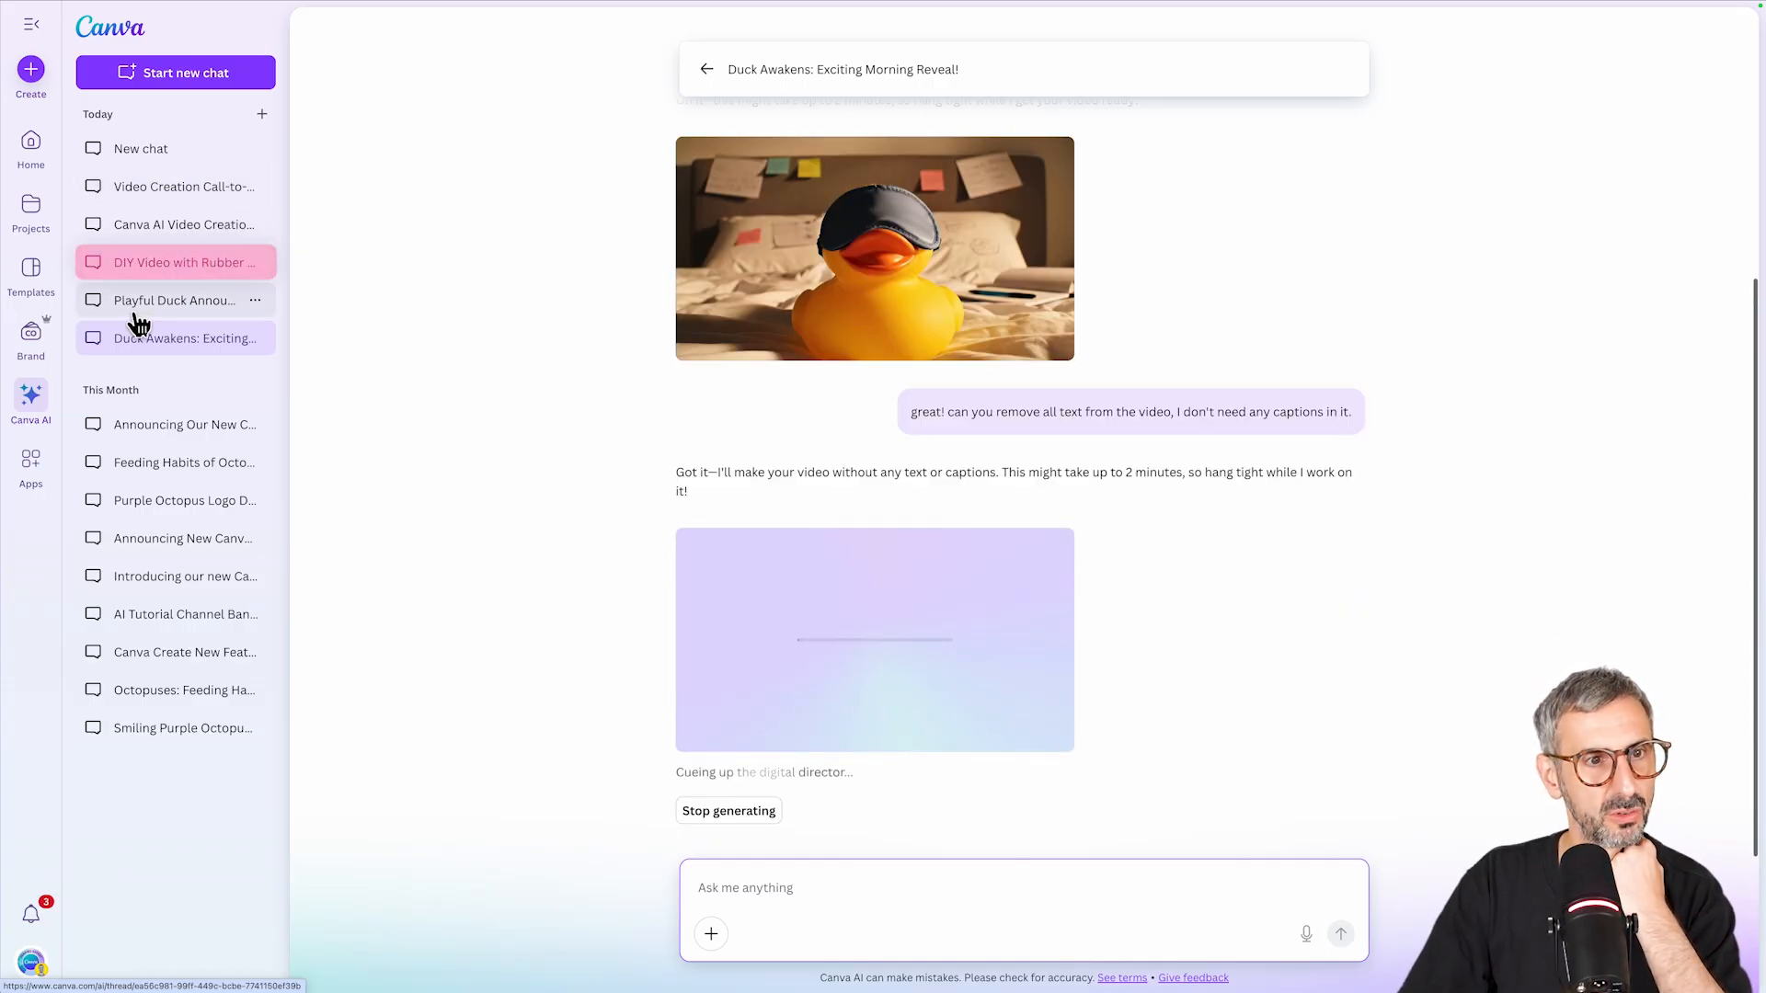
Copy the caption-removal message from the Duck Awakens chat and send it in the DIY Video with Rubber Duck chat.
{"action": "left_click", "coordinate": [147, 275]}
{"action": "left_click", "coordinate": [182, 301]}
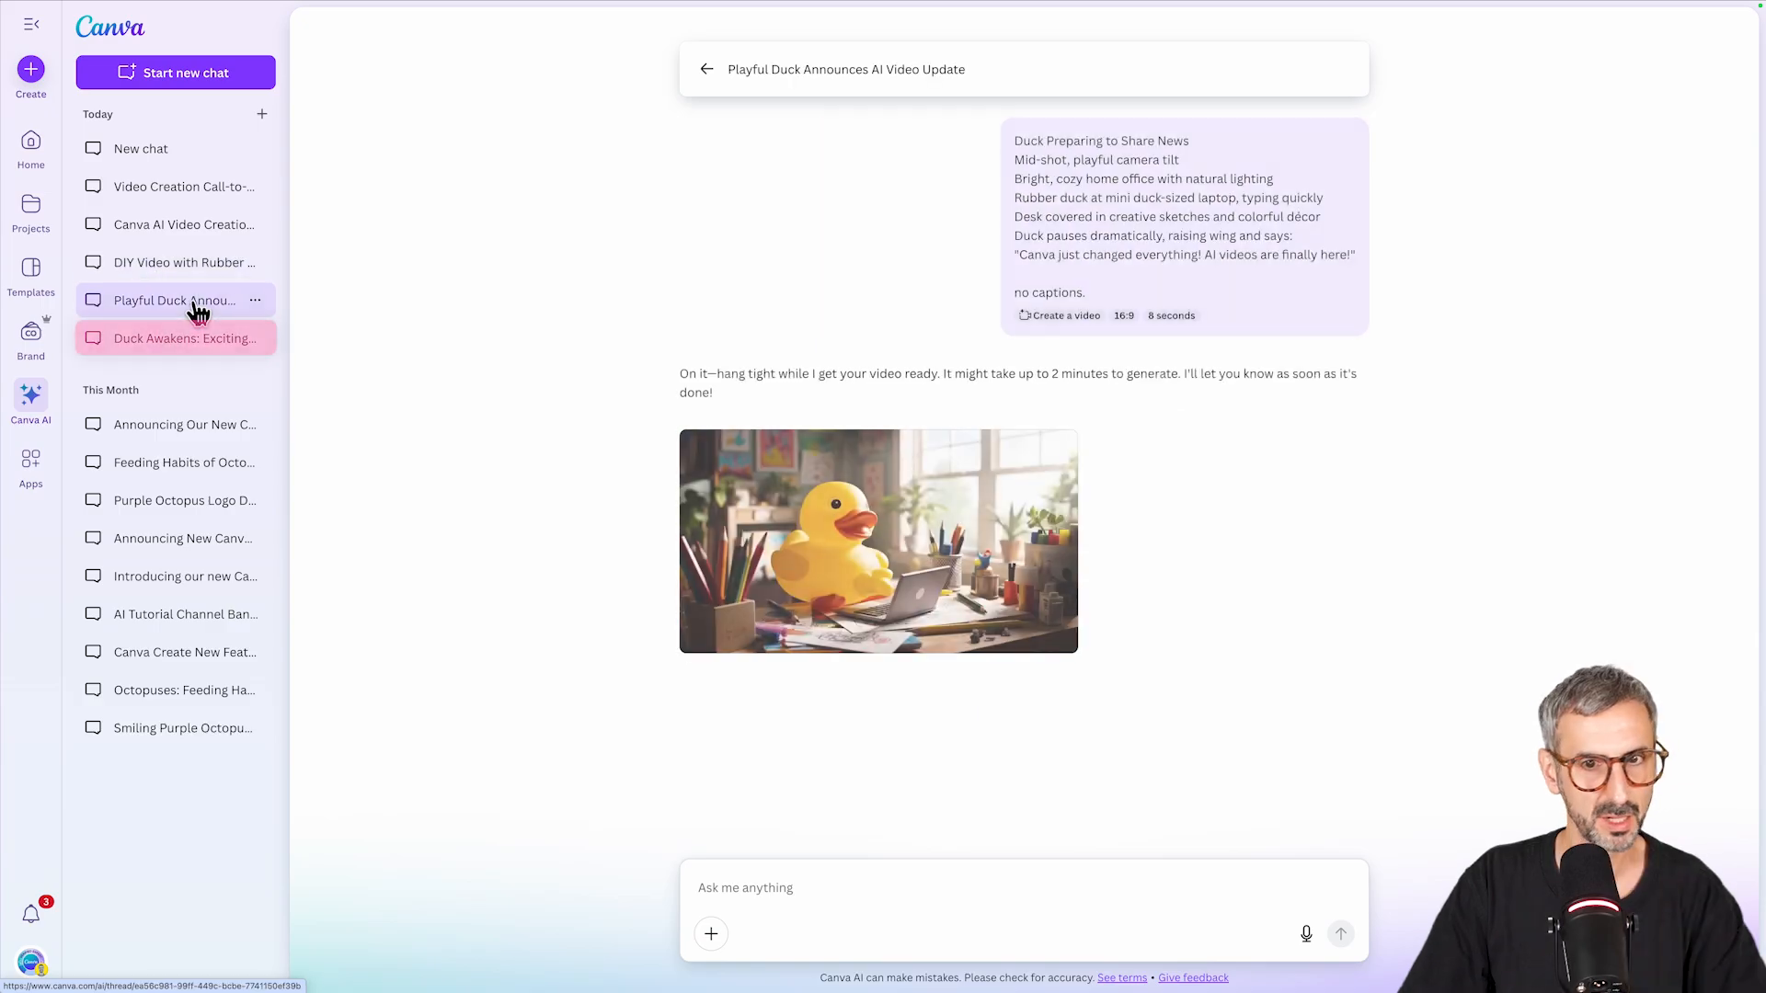
{"action": "left_click", "coordinate": [169, 342]}
{"action": "left_click_drag", "start_coordinate": [910, 405], "coordinate": [1324, 428]}
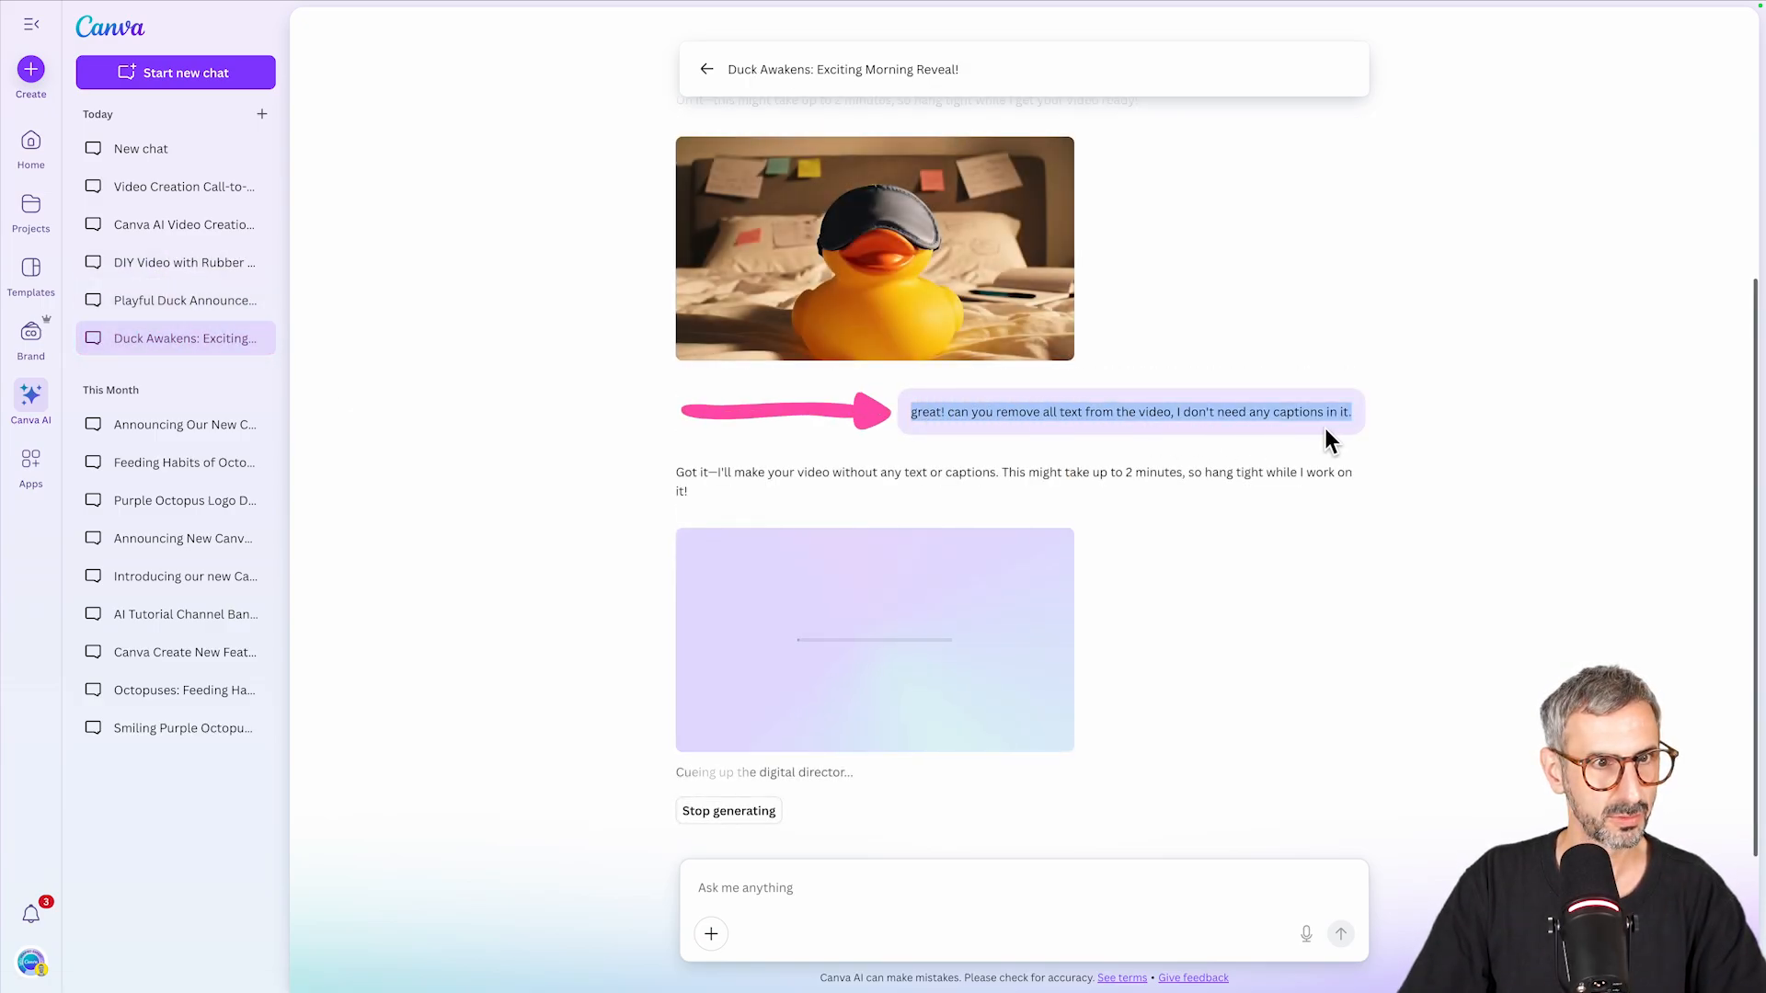
{"action": "key", "text": "ctrl+c"}
{"action": "left_click", "coordinate": [157, 270]}
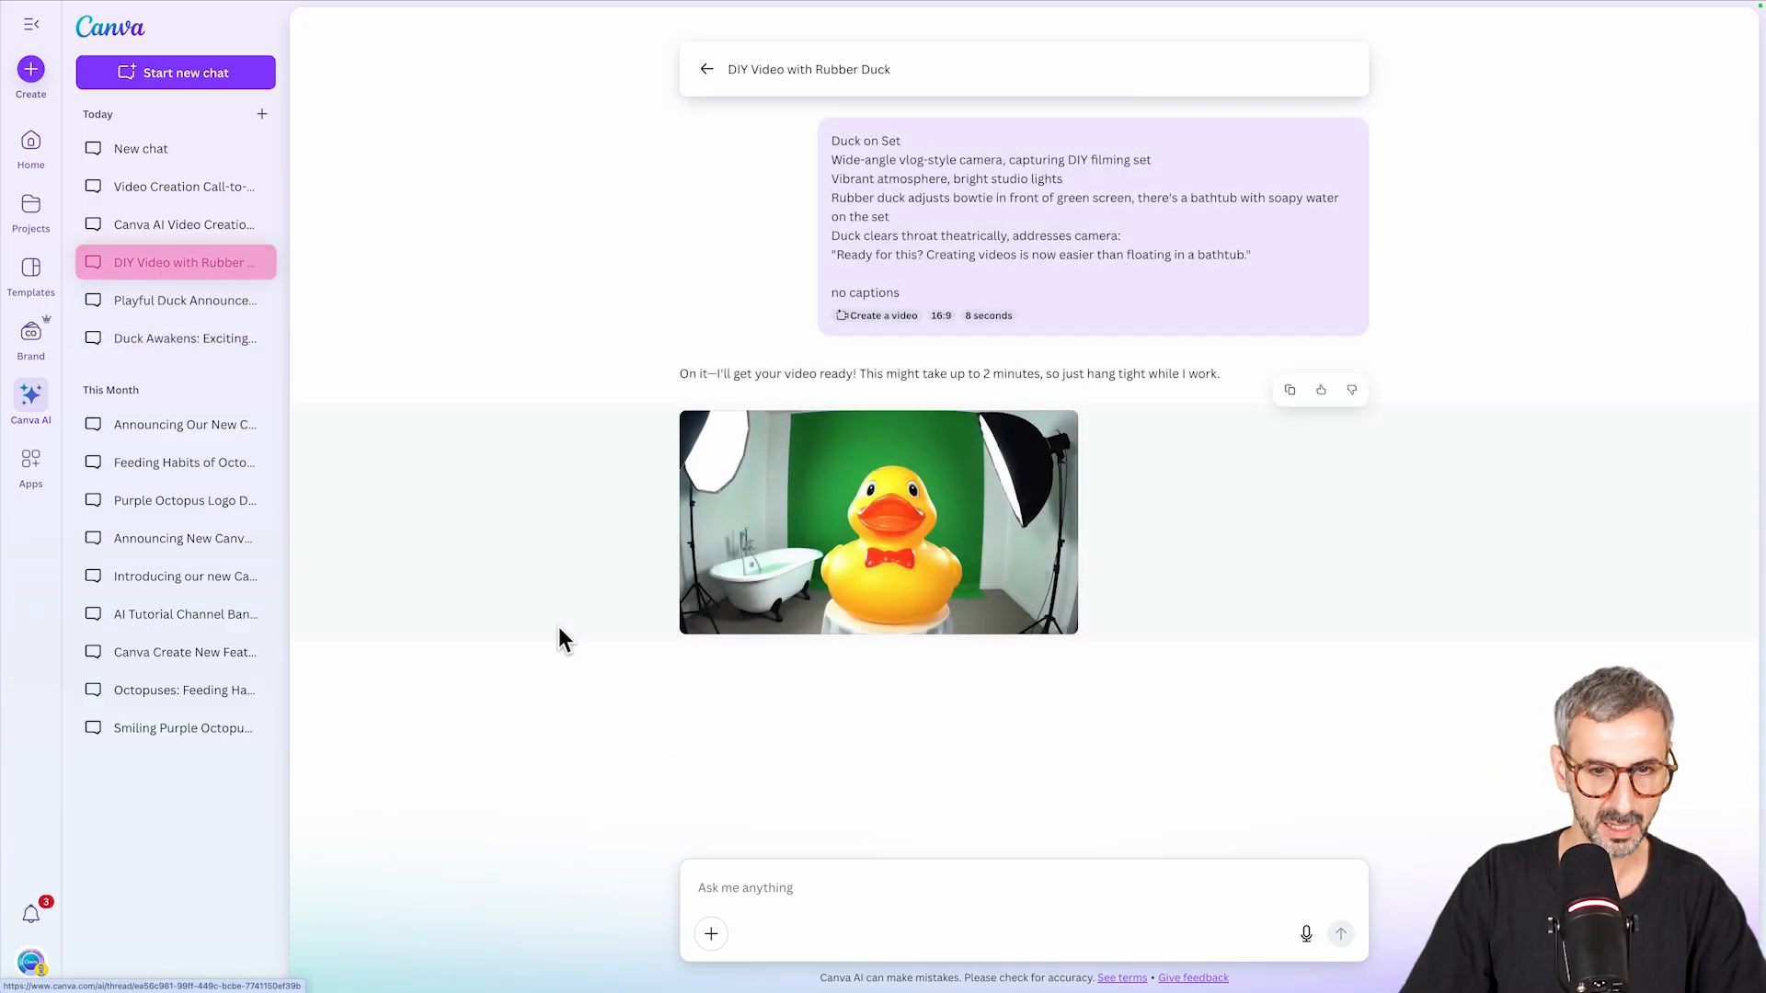
{"action": "left_click", "coordinate": [831, 903]}
{"action": "key", "text": "ctrl+v"}
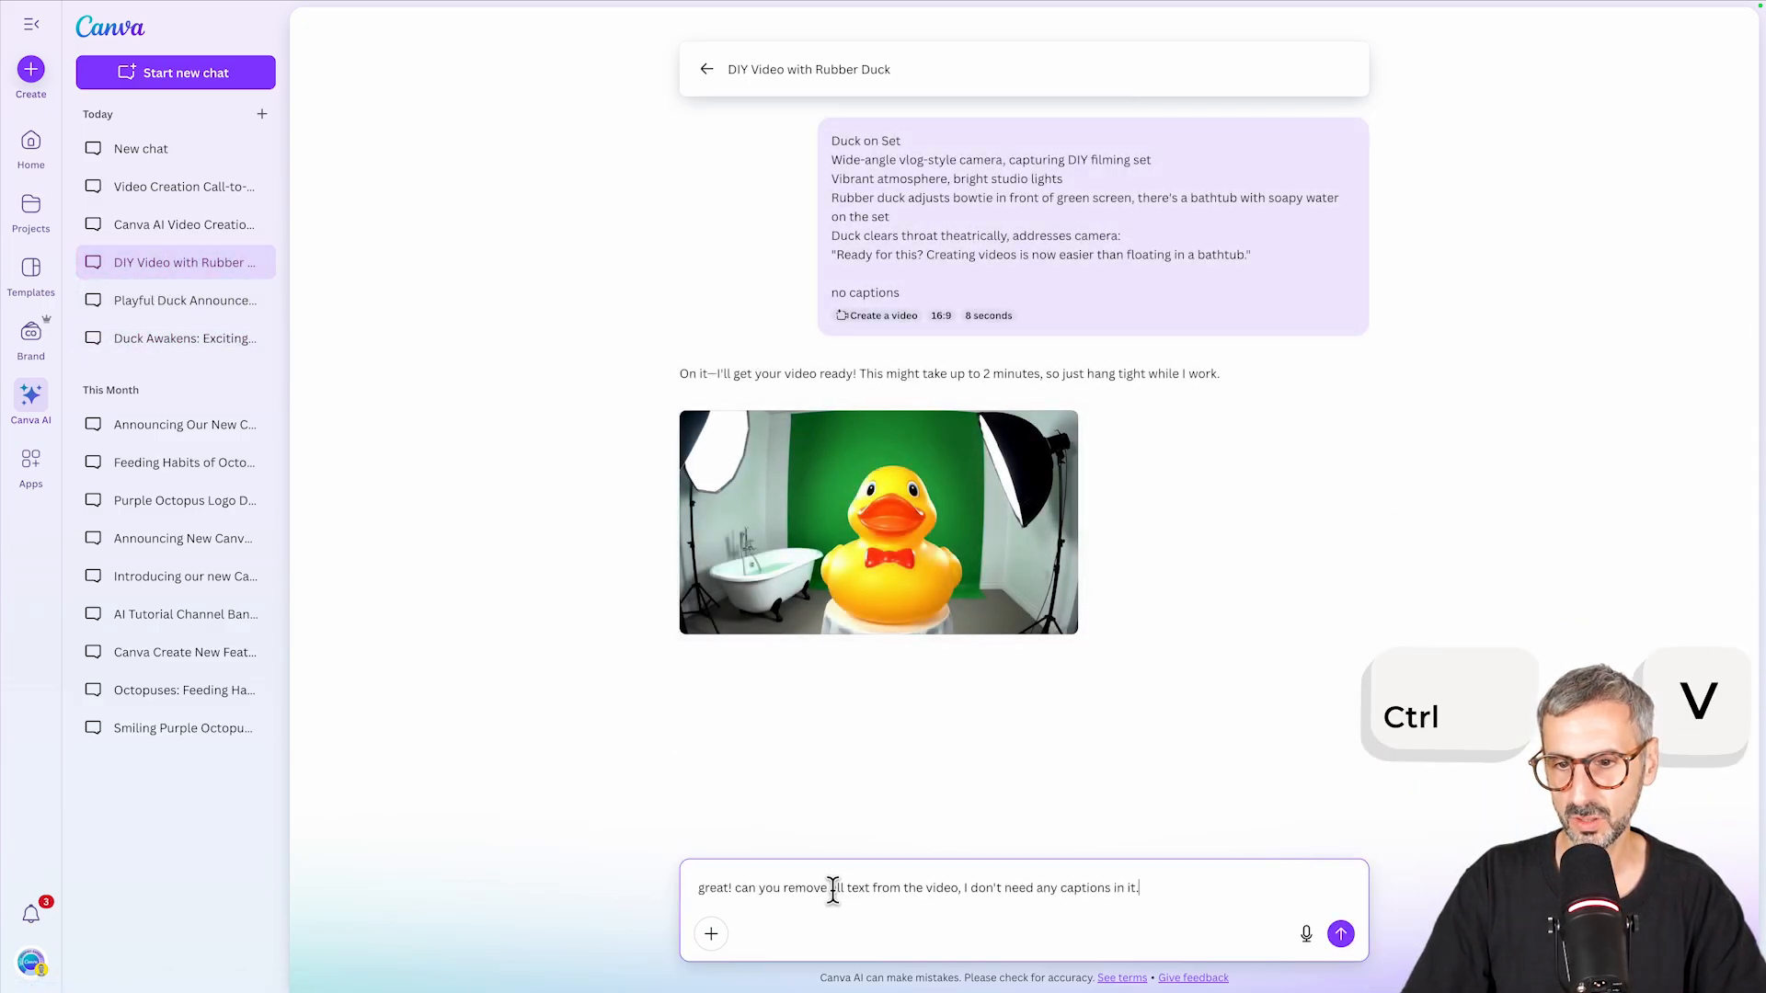
{"action": "left_click", "coordinate": [1341, 936]}
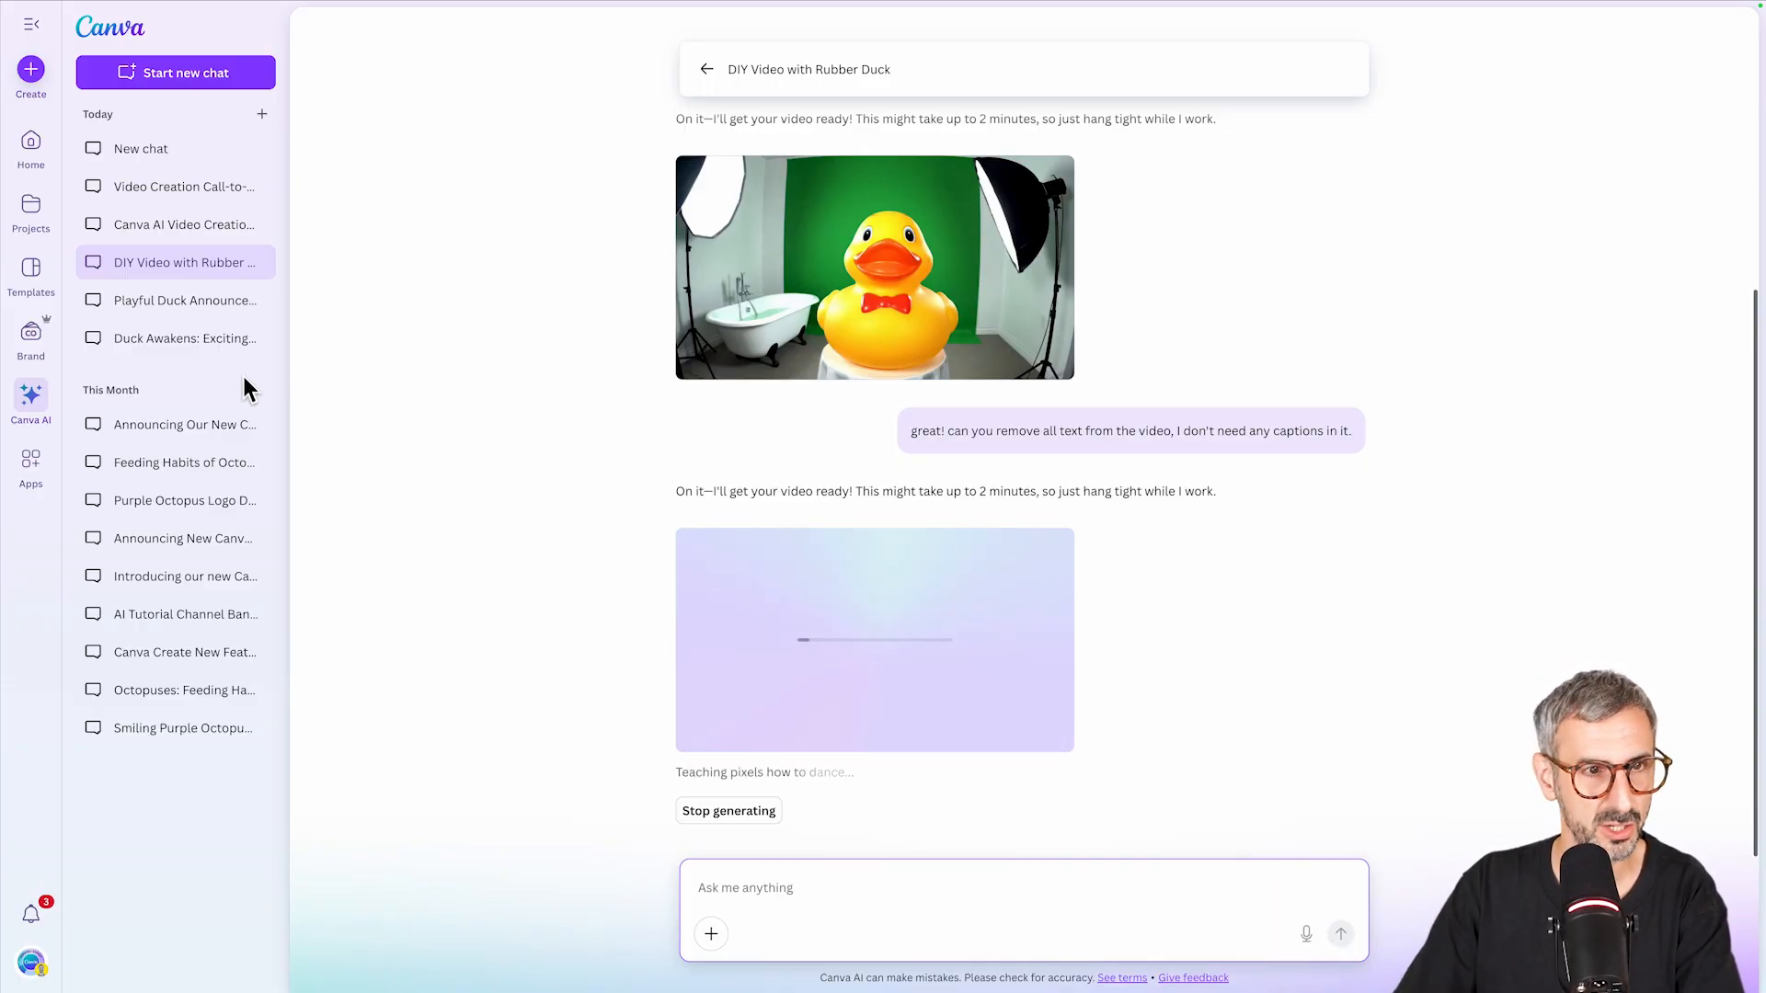
Return to the Duck Awakens chat and play the regenerated Scene 1 clip and the original to compare them.
{"action": "left_click", "coordinate": [244, 338]}
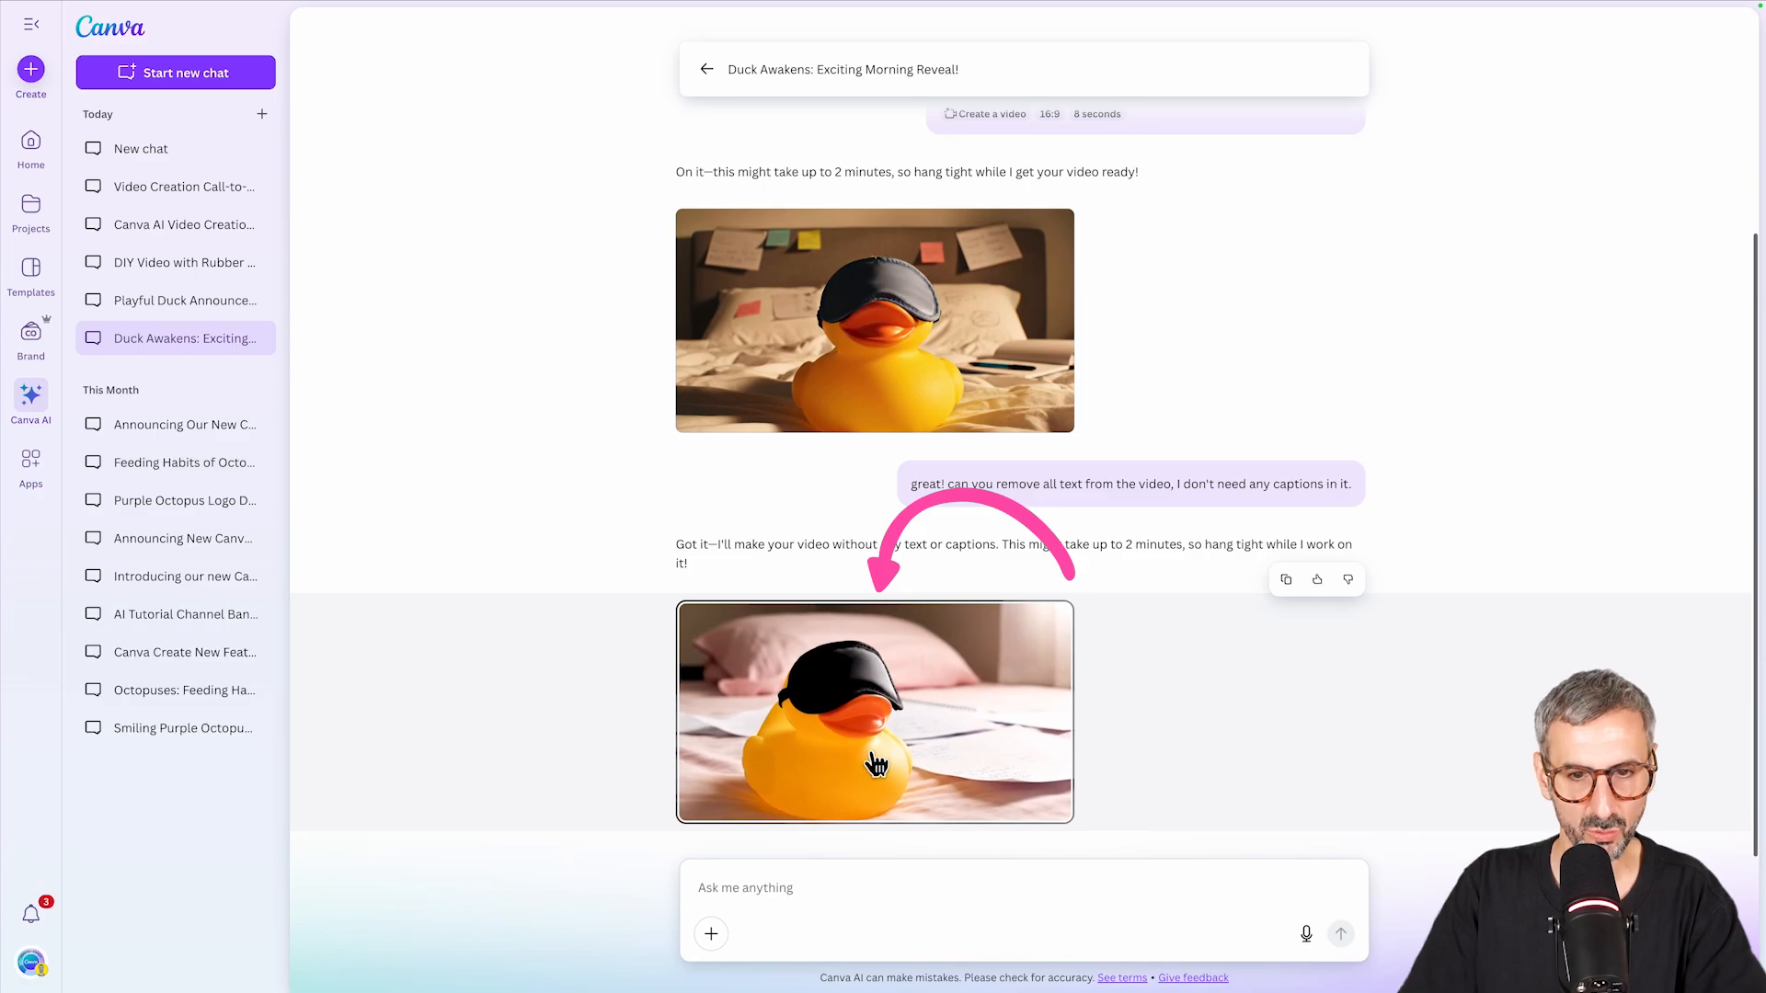
{"action": "left_click", "coordinate": [875, 763]}
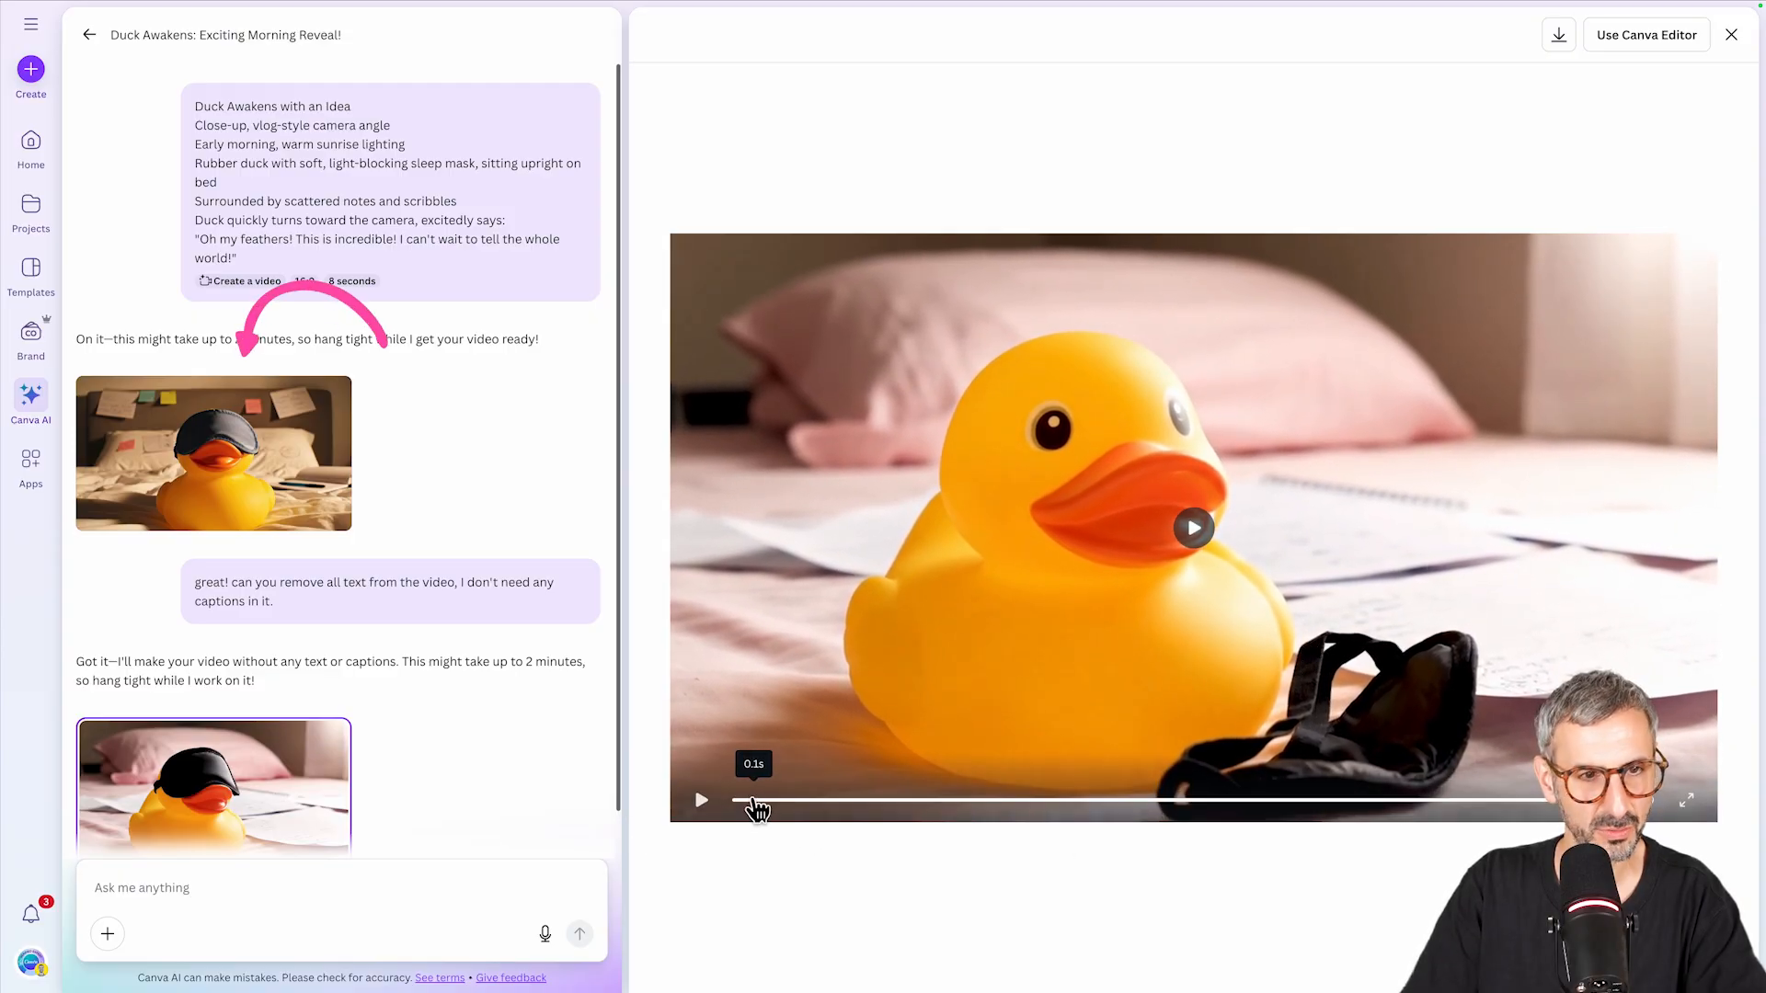
{"action": "left_click", "coordinate": [225, 474]}
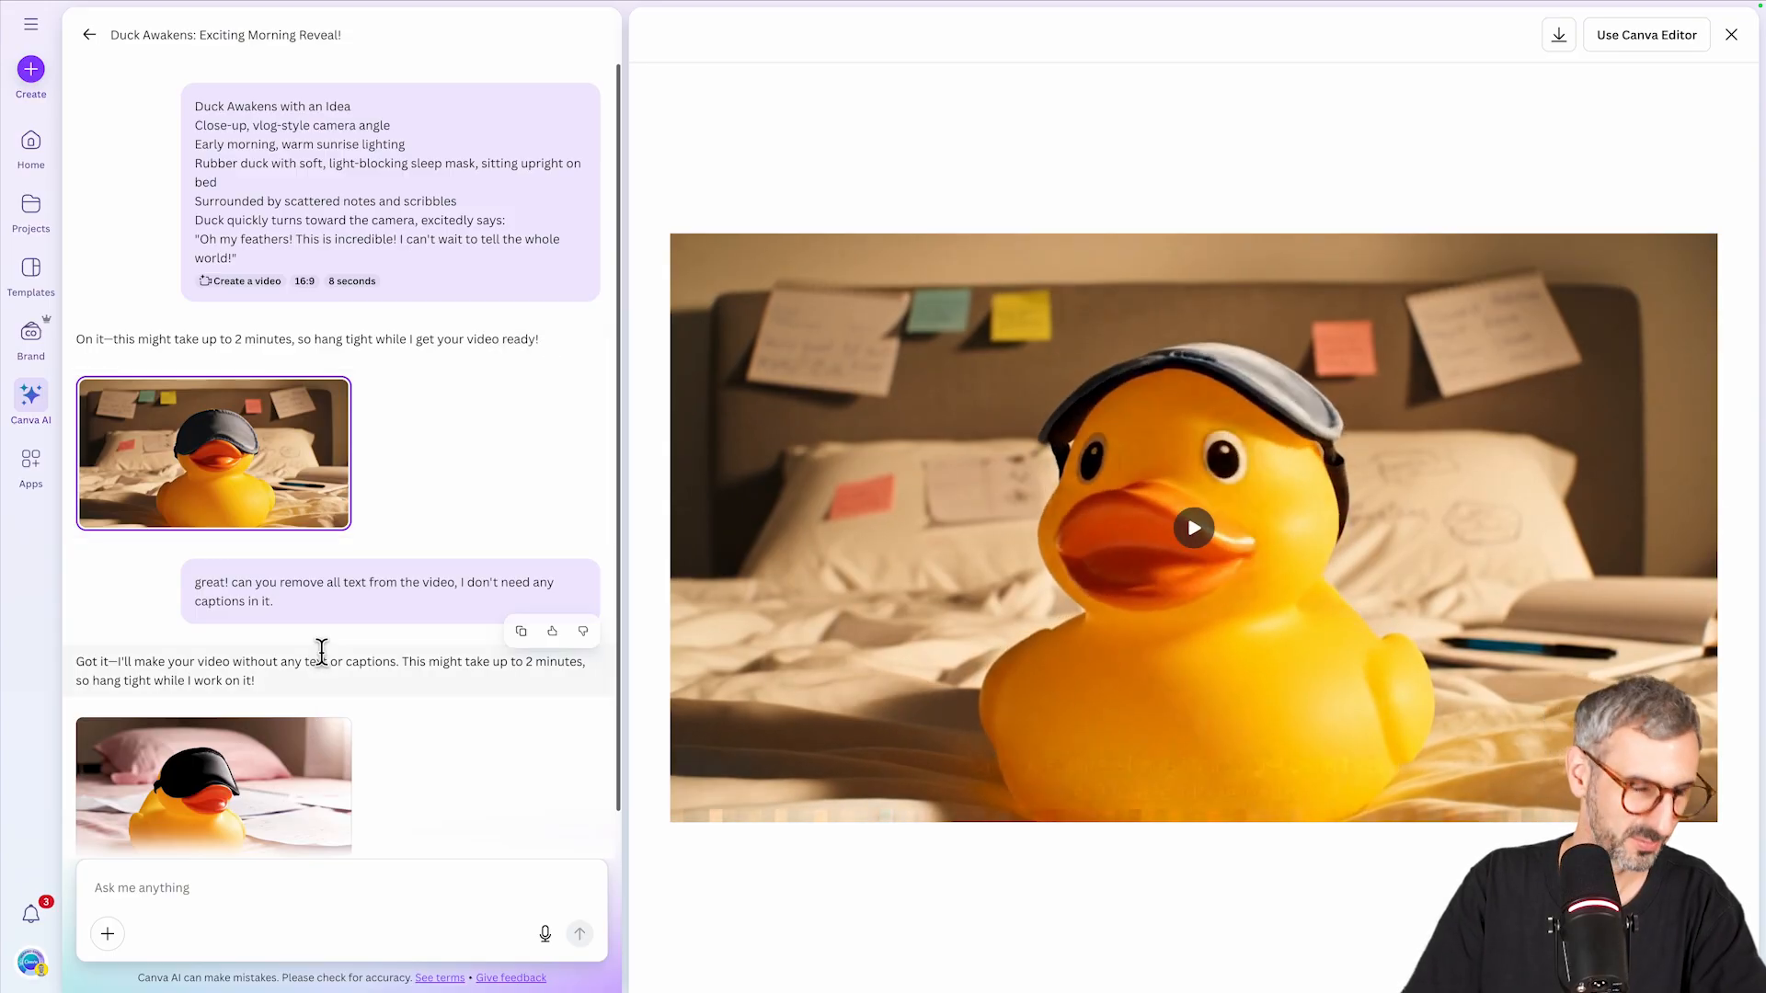
{"action": "left_click", "coordinate": [307, 796]}
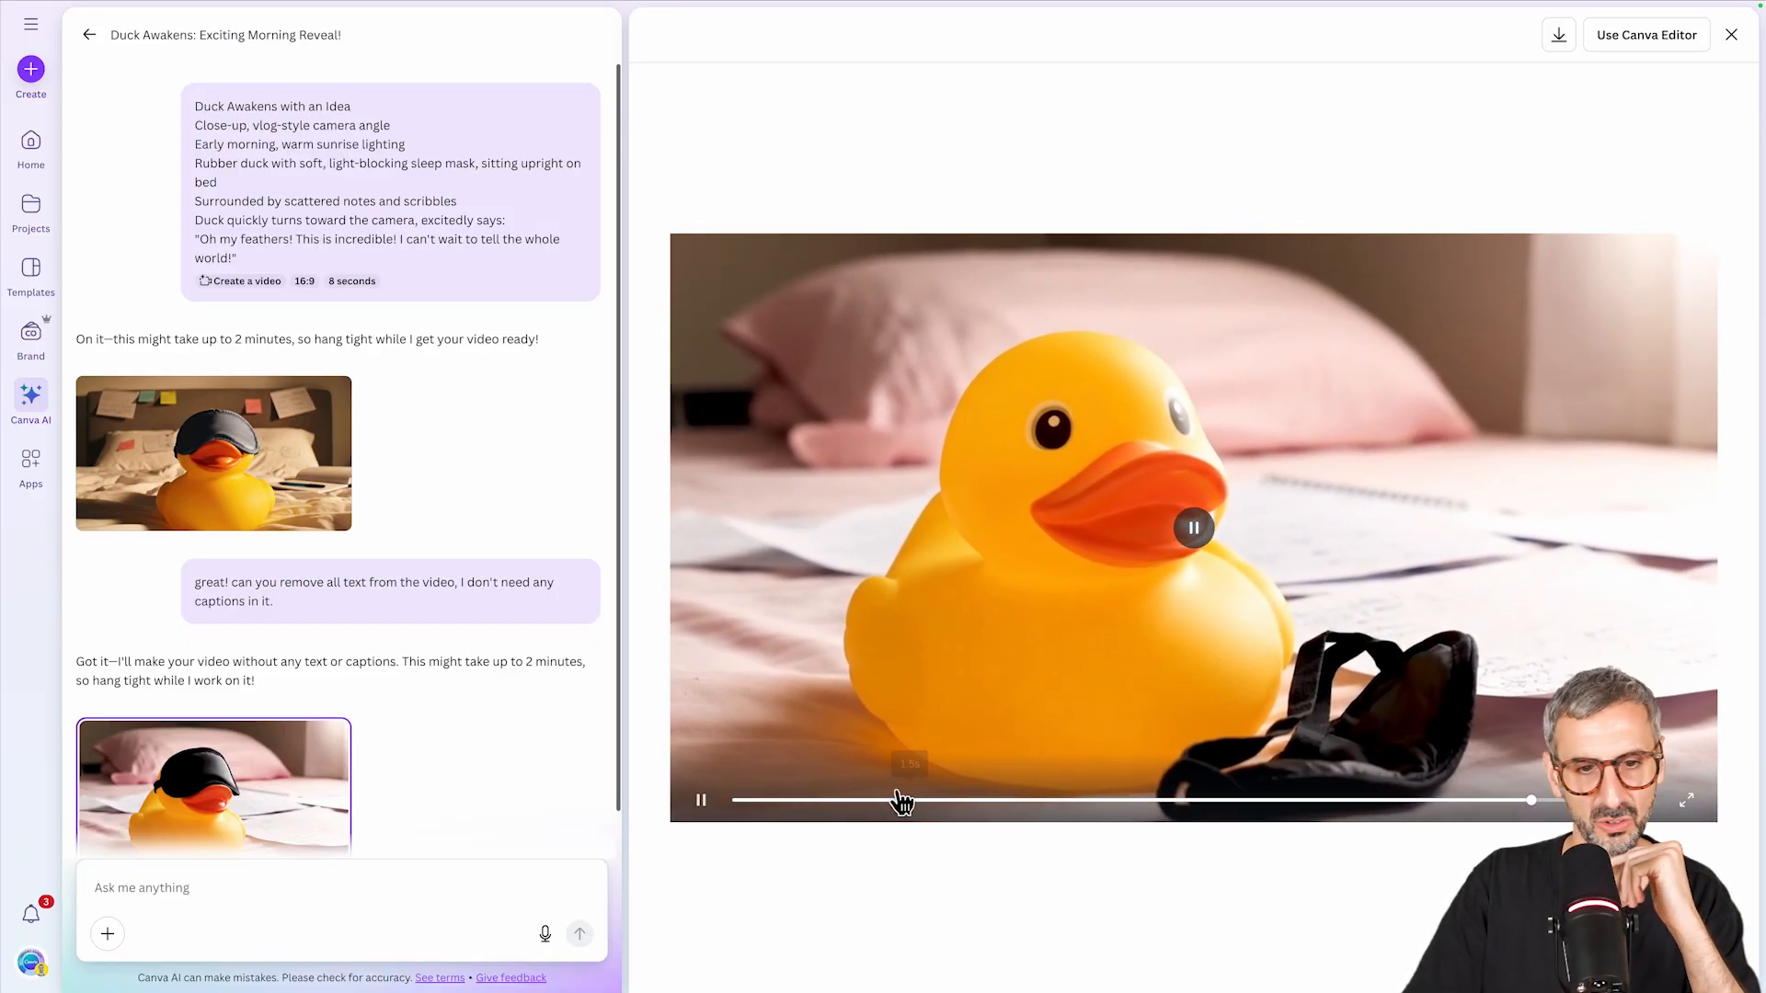
Stop the regenerated Scene 1 clip, rate it negatively, and reopen the original Duck Awakens clip.
{"action": "left_click", "coordinate": [701, 800]}
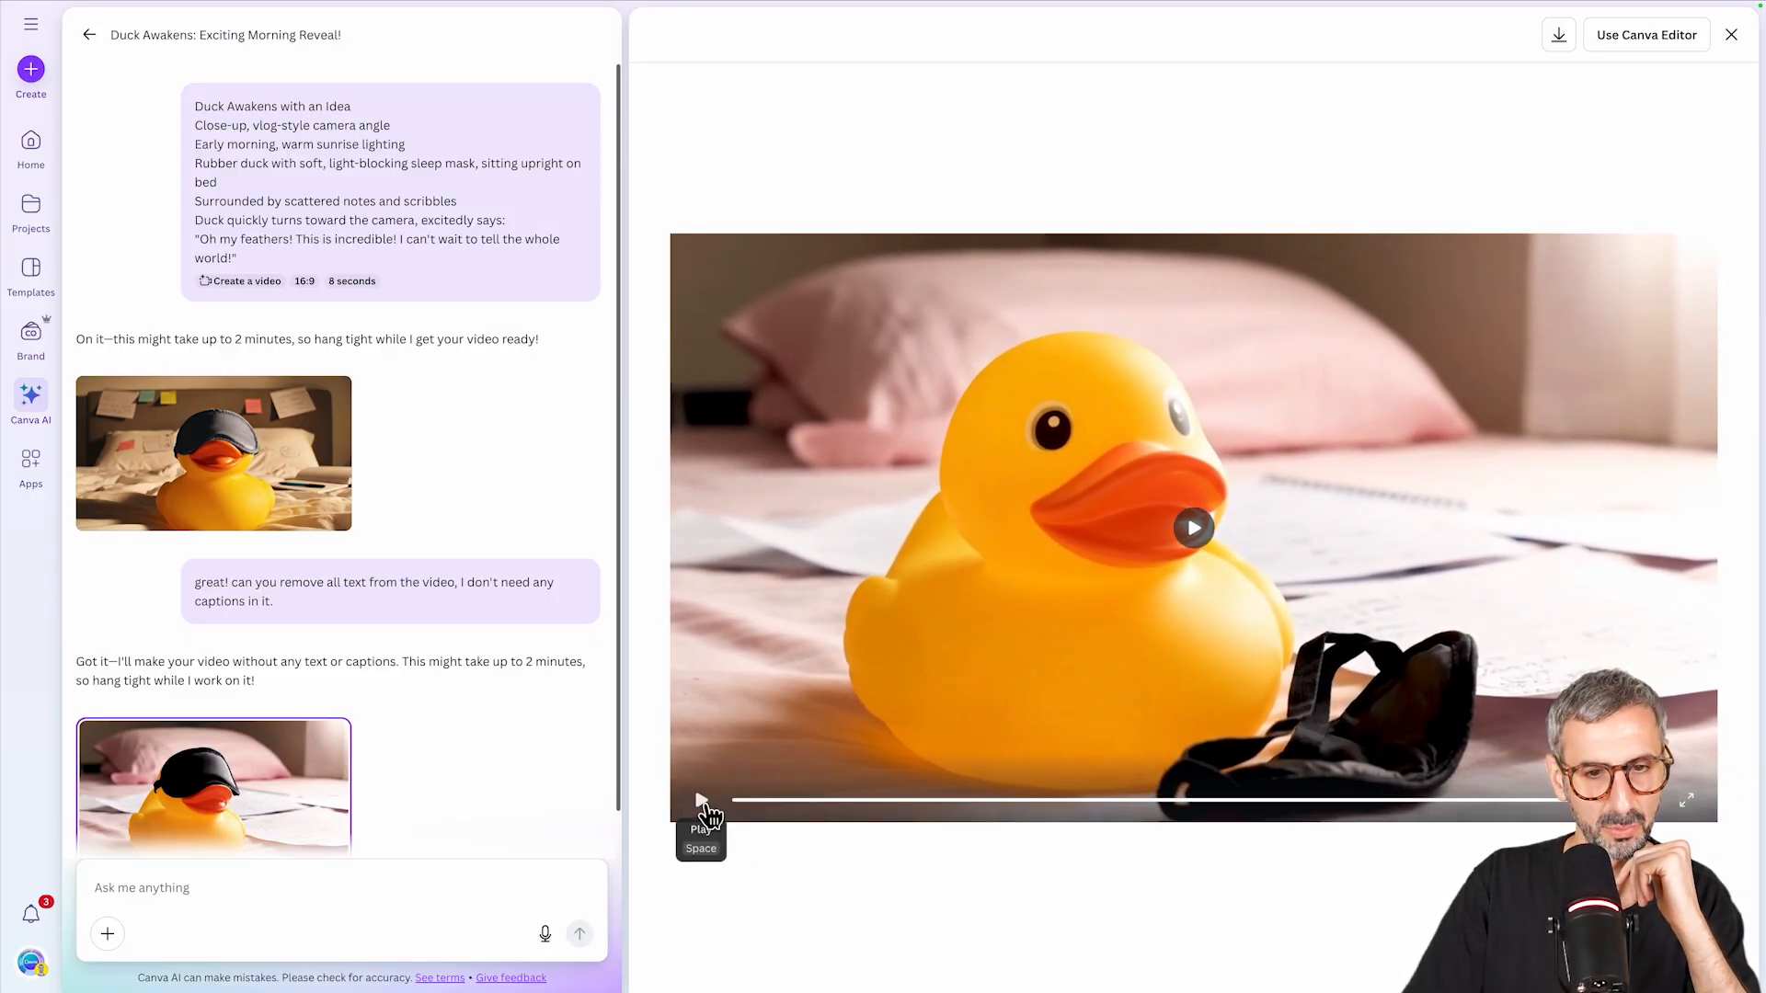
{"action": "left_click", "coordinate": [331, 755]}
{"action": "scroll", "coordinate": [325, 726], "scroll_direction": "down", "scroll_amount": 1}
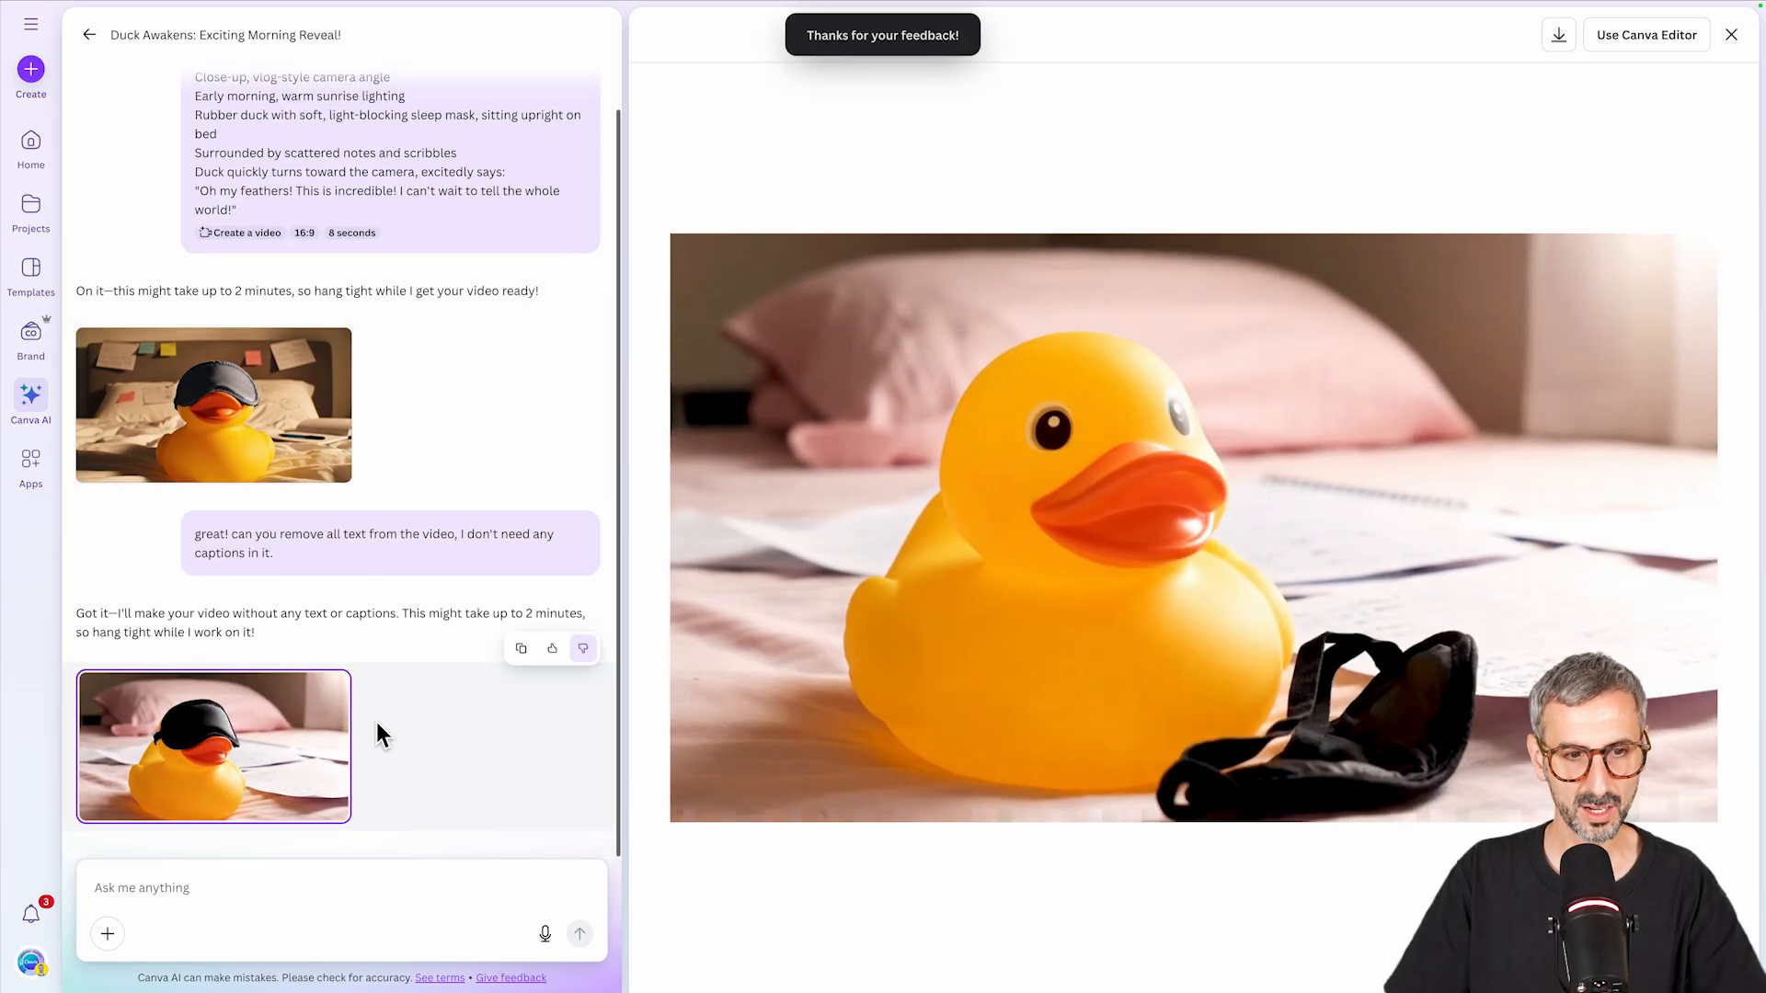
{"action": "left_click", "coordinate": [315, 446]}
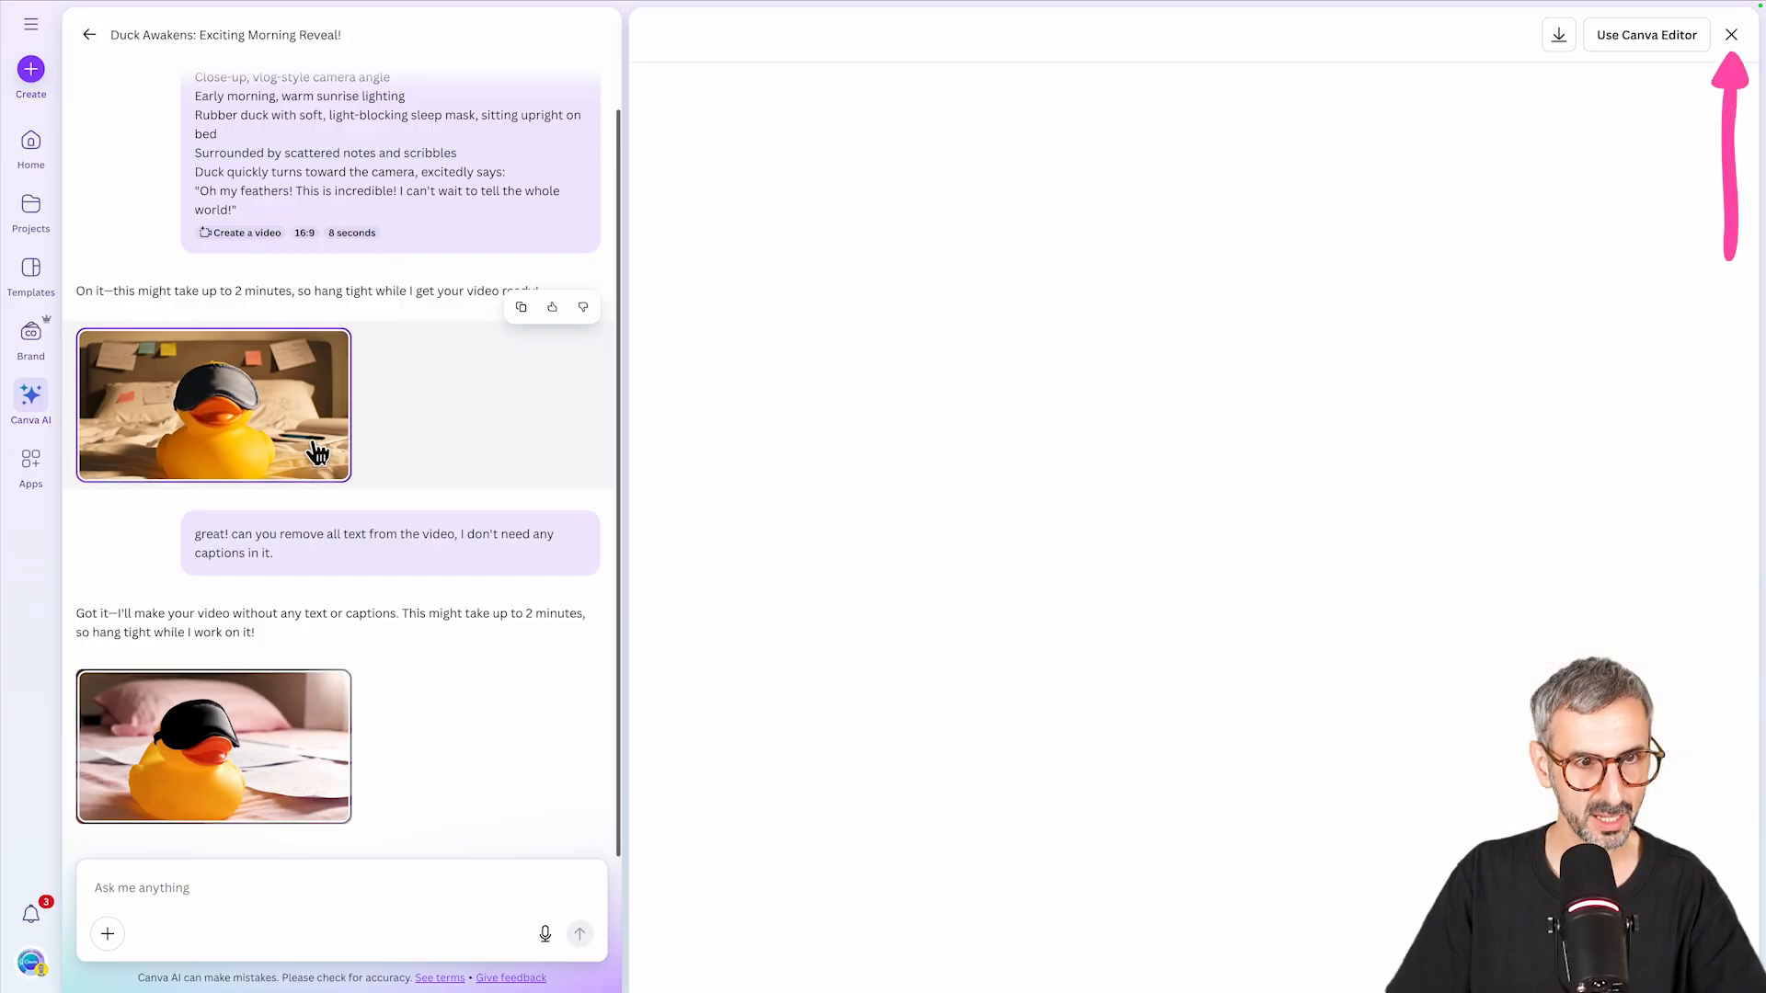
Resend the original Duck Awakens prompt in the same chat with the added line "Do not generate any captions for the video.".
{"action": "left_click", "coordinate": [1731, 34]}
{"action": "left_click_drag", "start_coordinate": [1244, 257], "coordinate": [825, 138]}
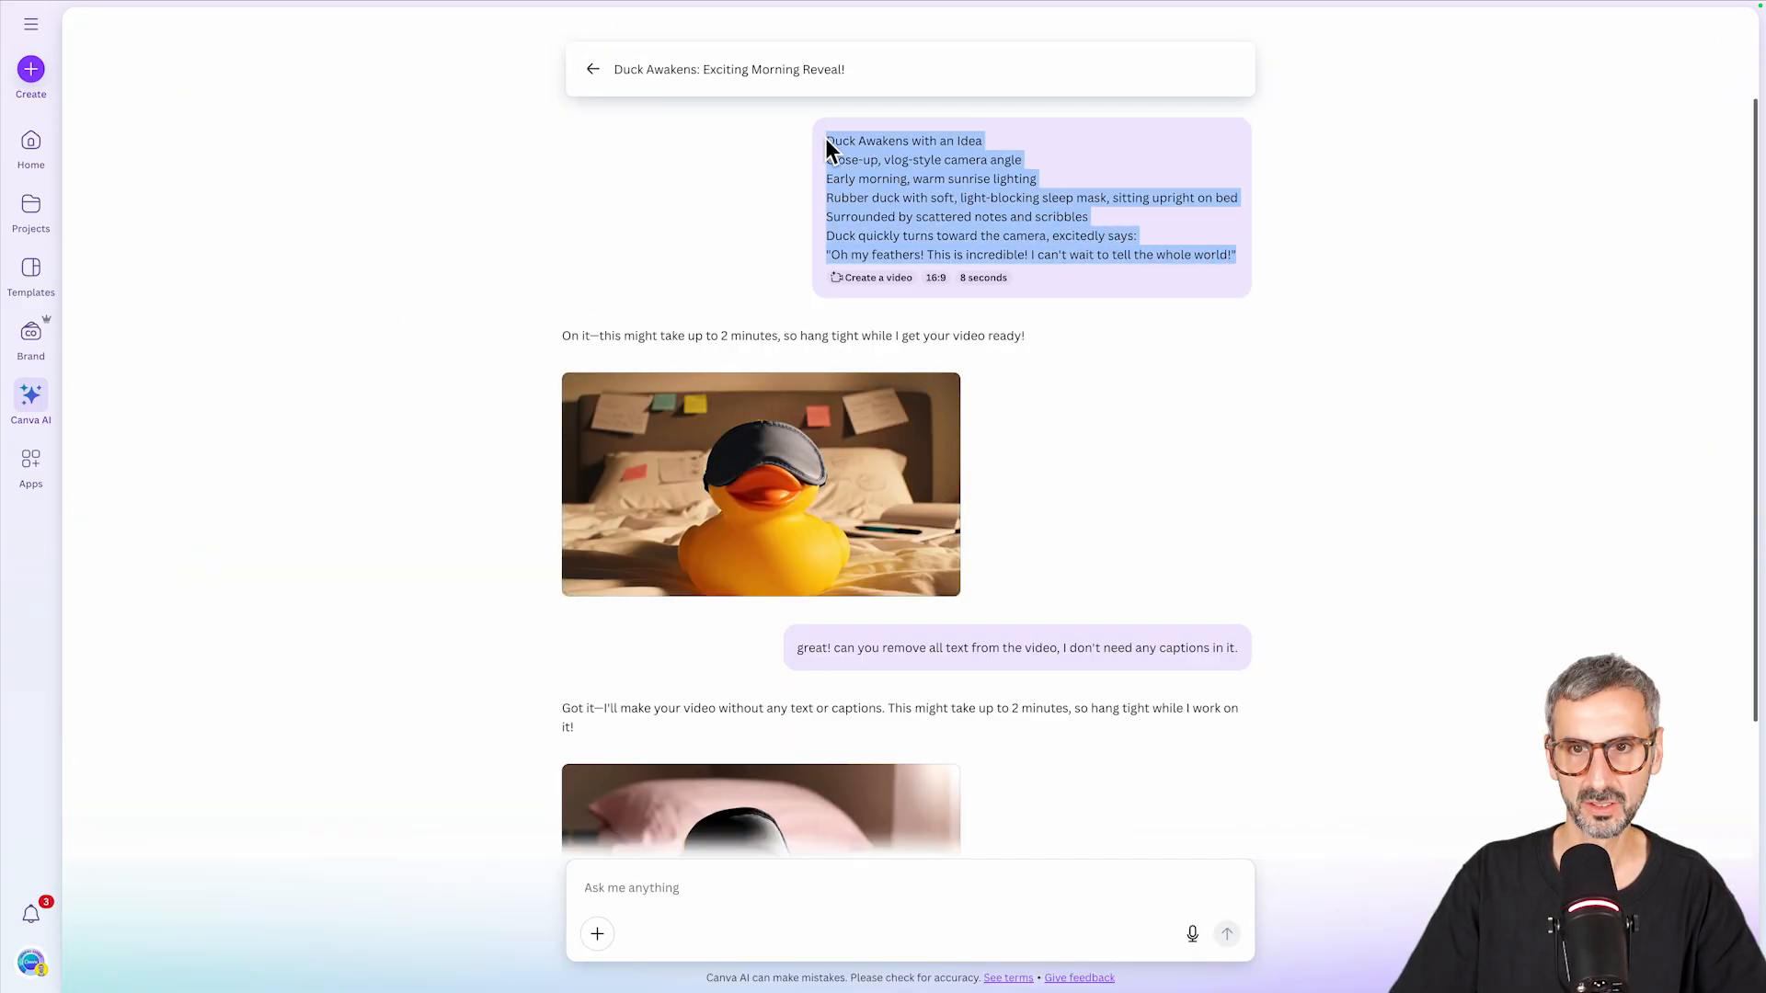
{"action": "key", "text": "ctrl+c"}
{"action": "left_click", "coordinate": [808, 887]}
{"action": "key", "text": "ctrl+v"}
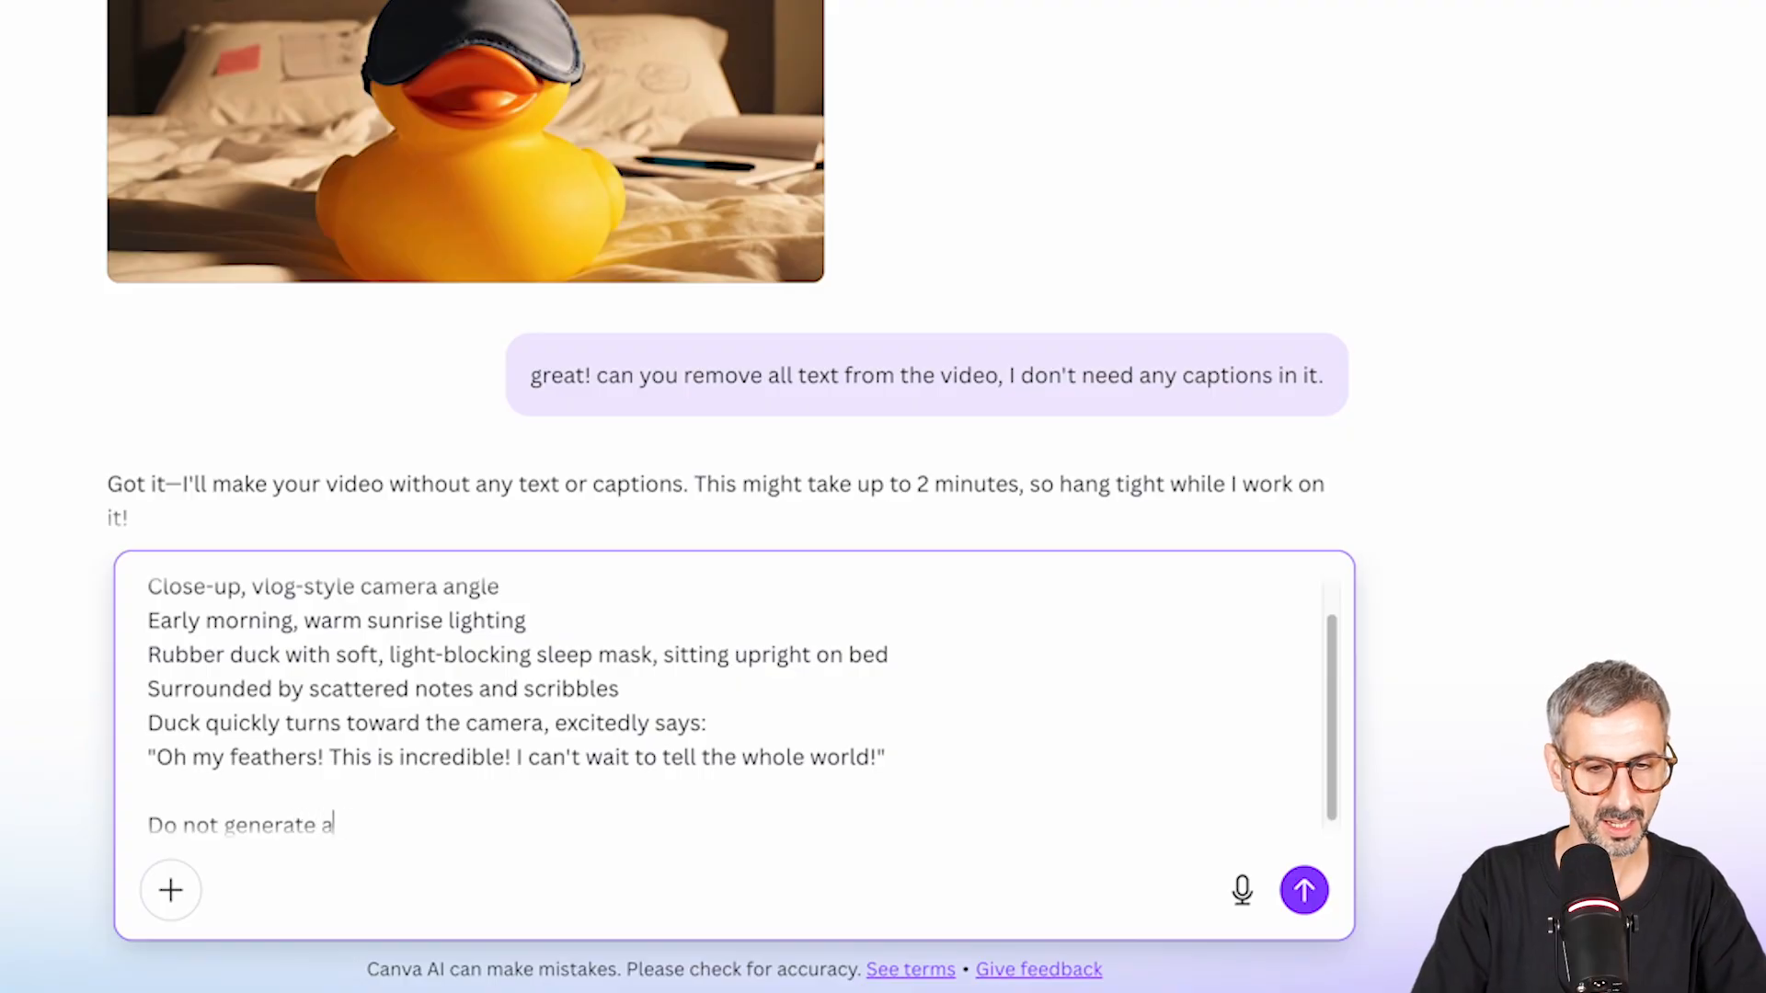
{"action": "type", "text": "s for the video."}
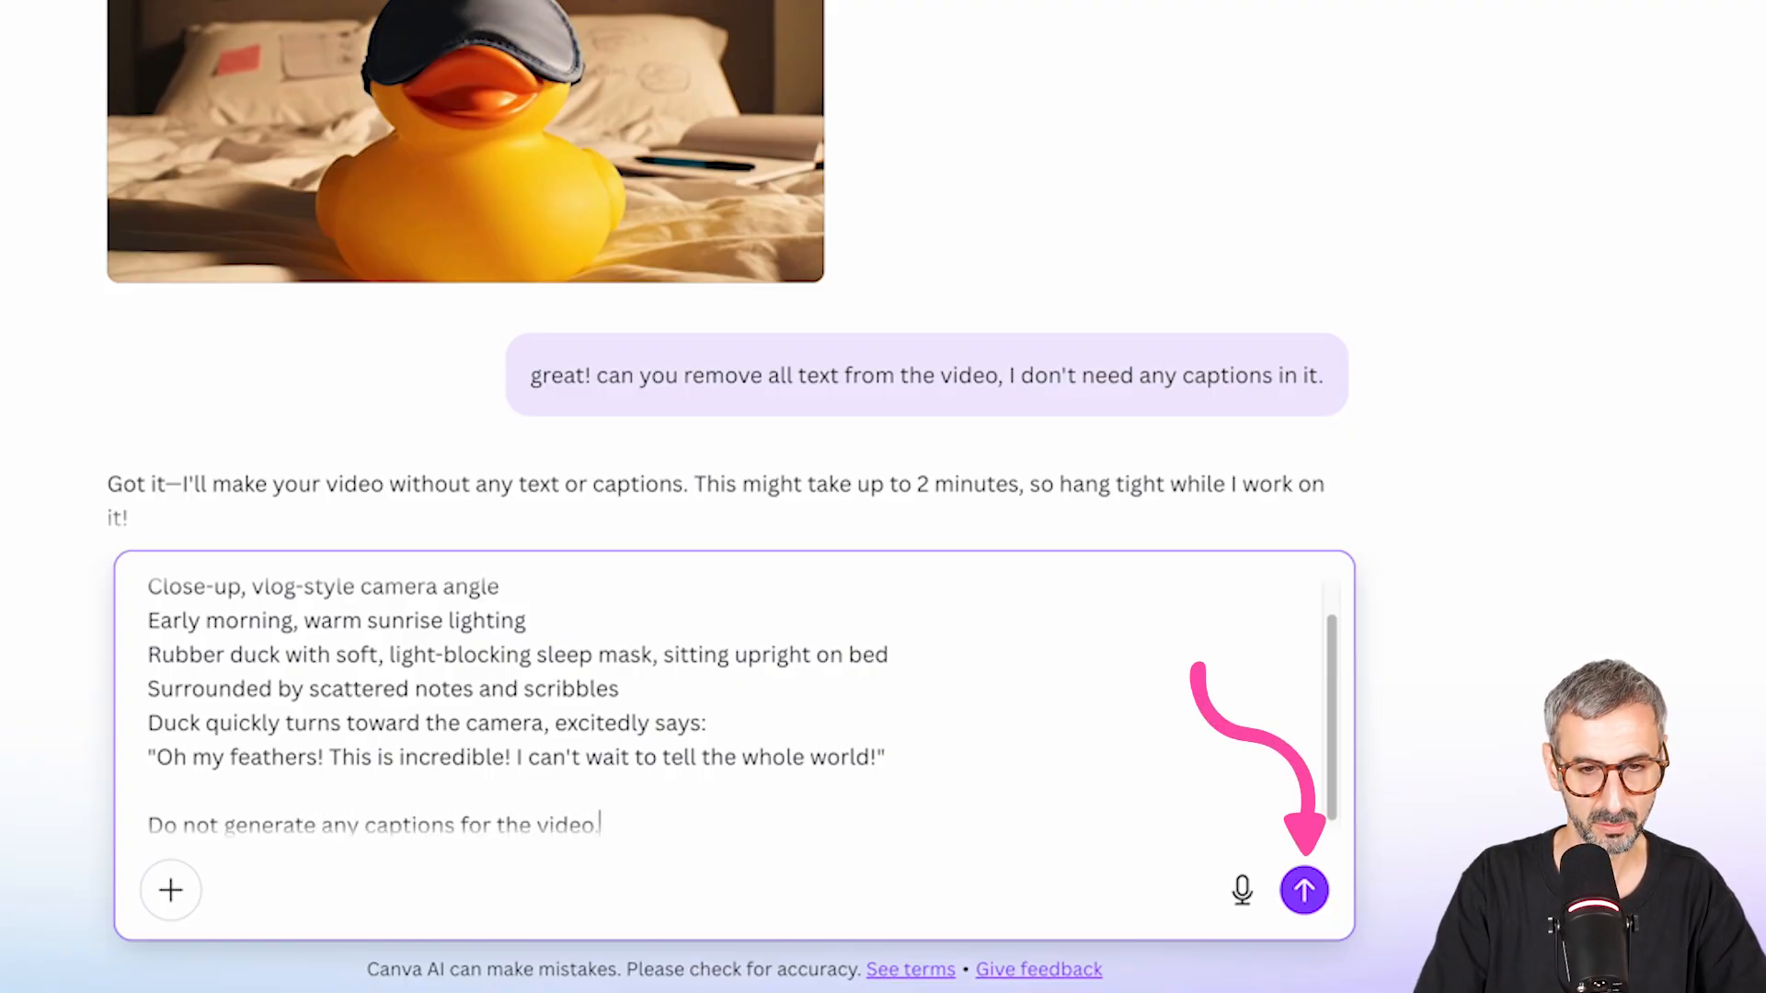
{"action": "left_click", "coordinate": [1302, 892]}
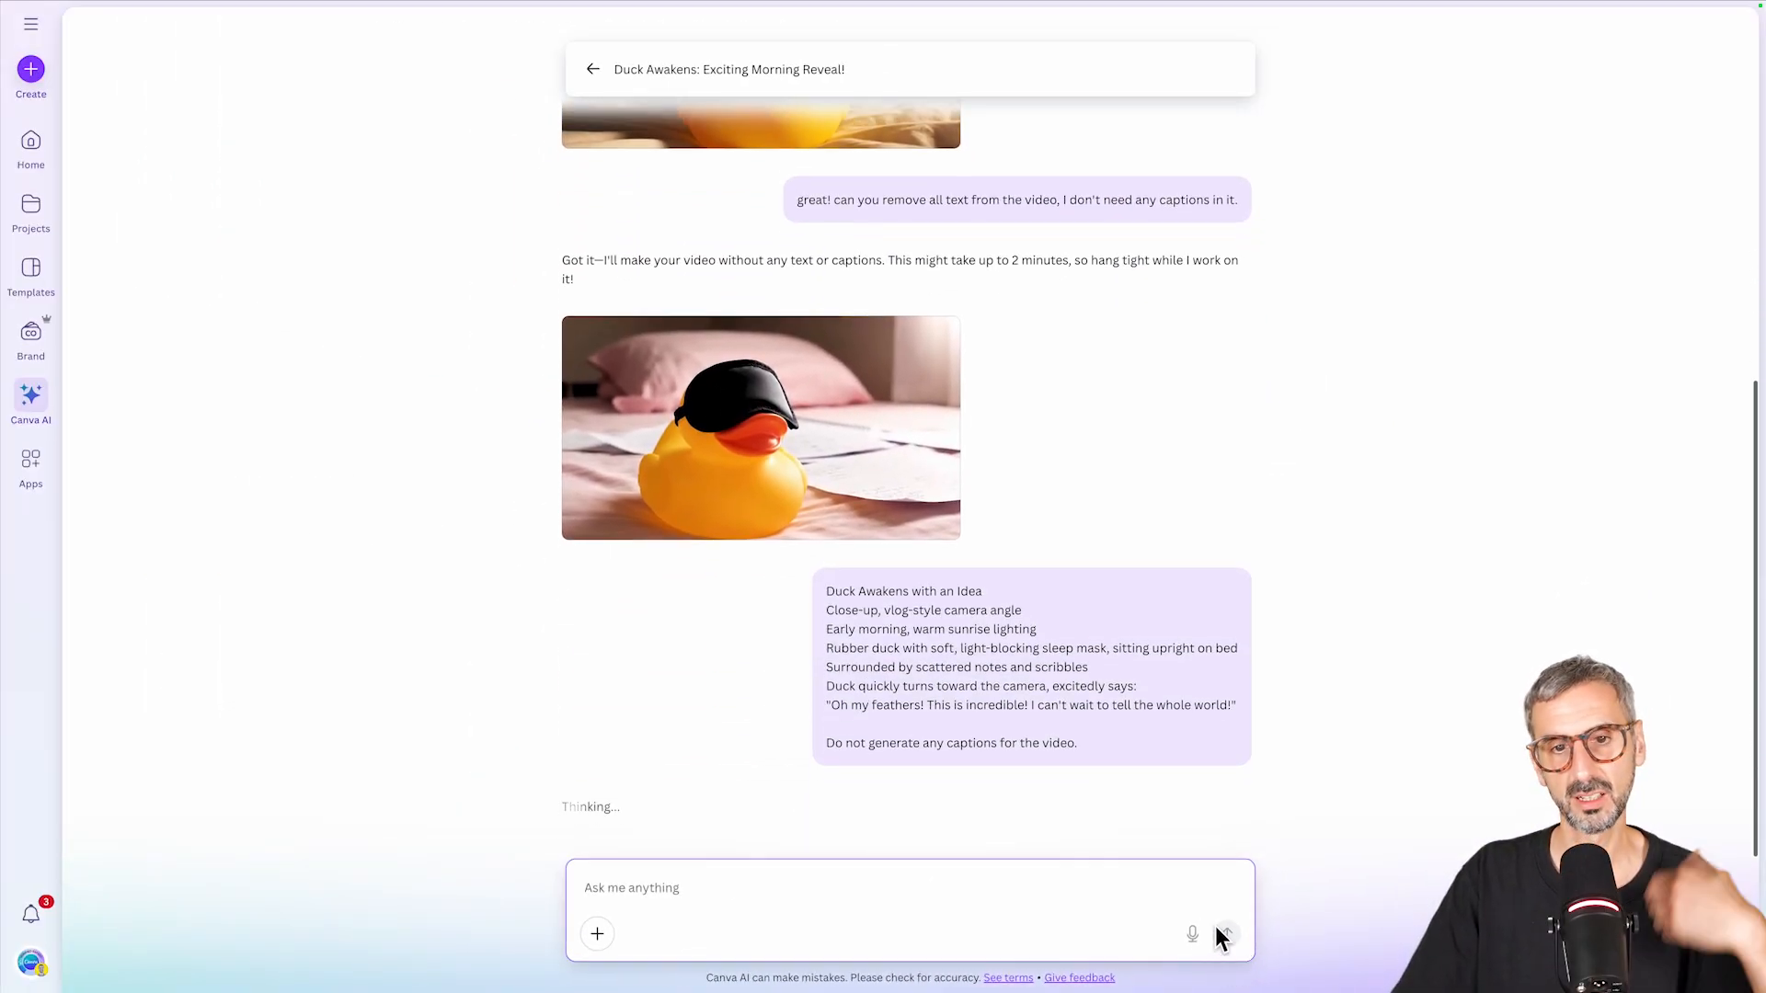
Open the DIY Video with Rubber Duck chat and play its regenerated clip to check it for captions.
{"action": "scroll", "coordinate": [390, 378], "scroll_direction": "up", "scroll_amount": 5}
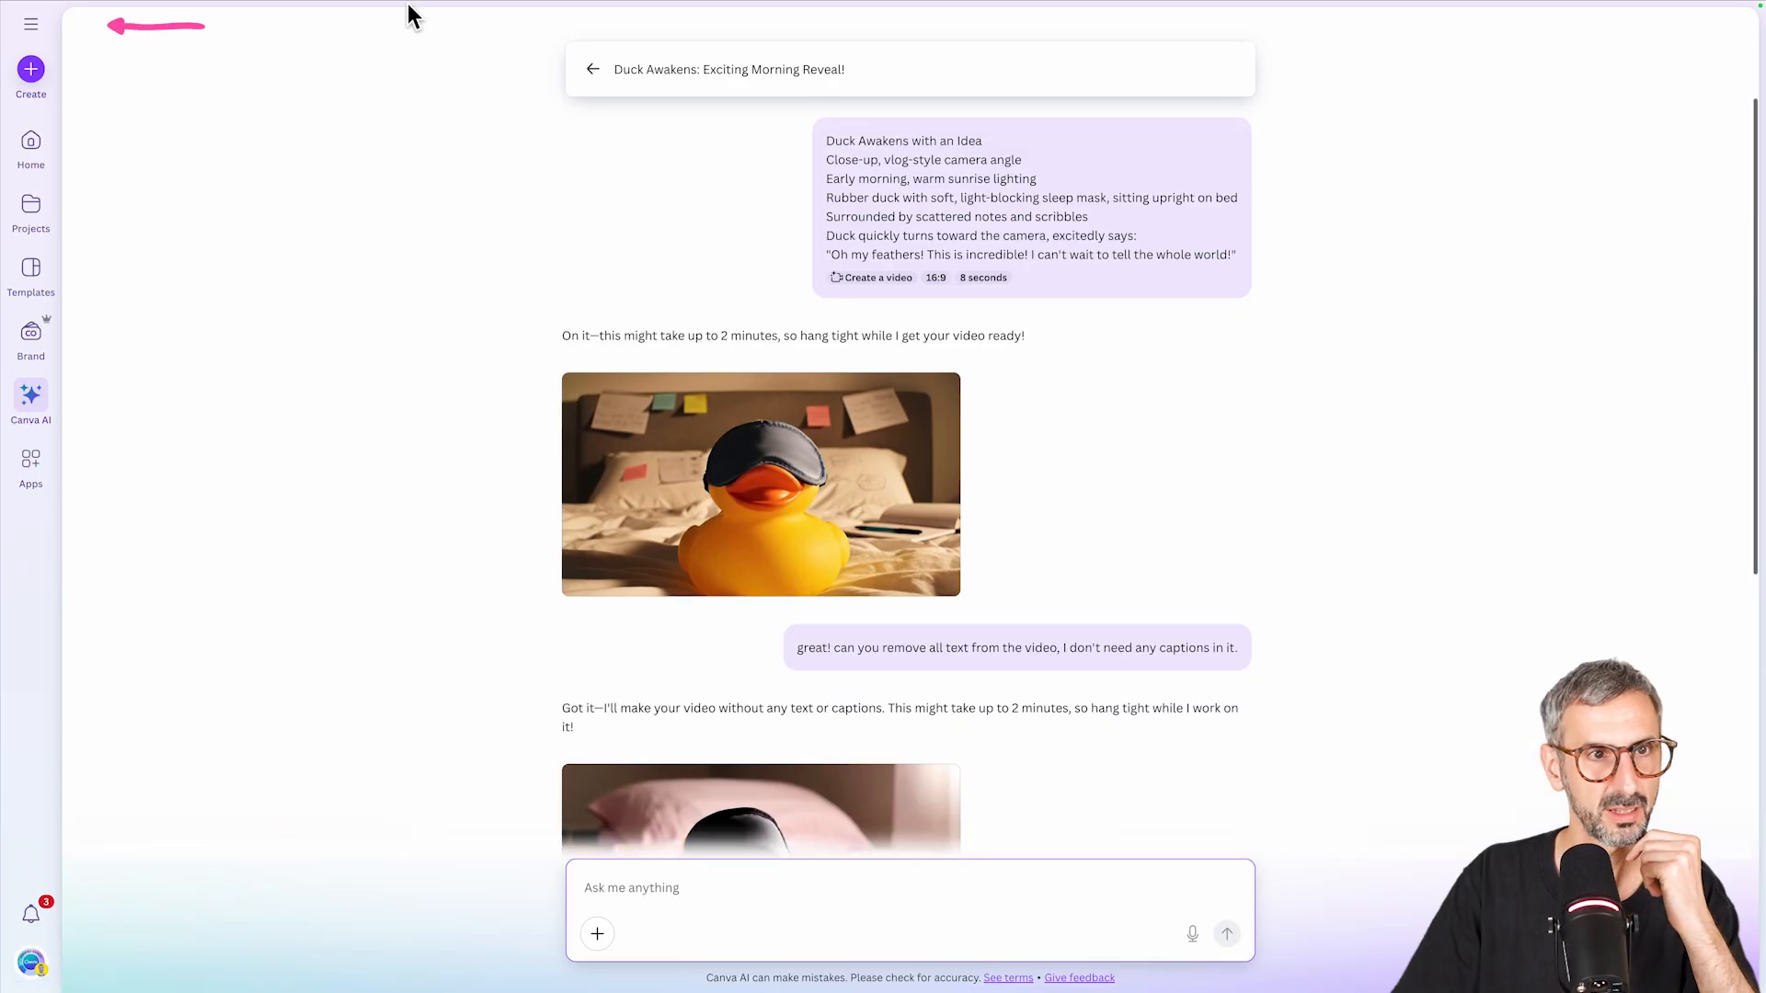
{"action": "left_click", "coordinate": [27, 23]}
{"action": "left_click", "coordinate": [99, 258]}
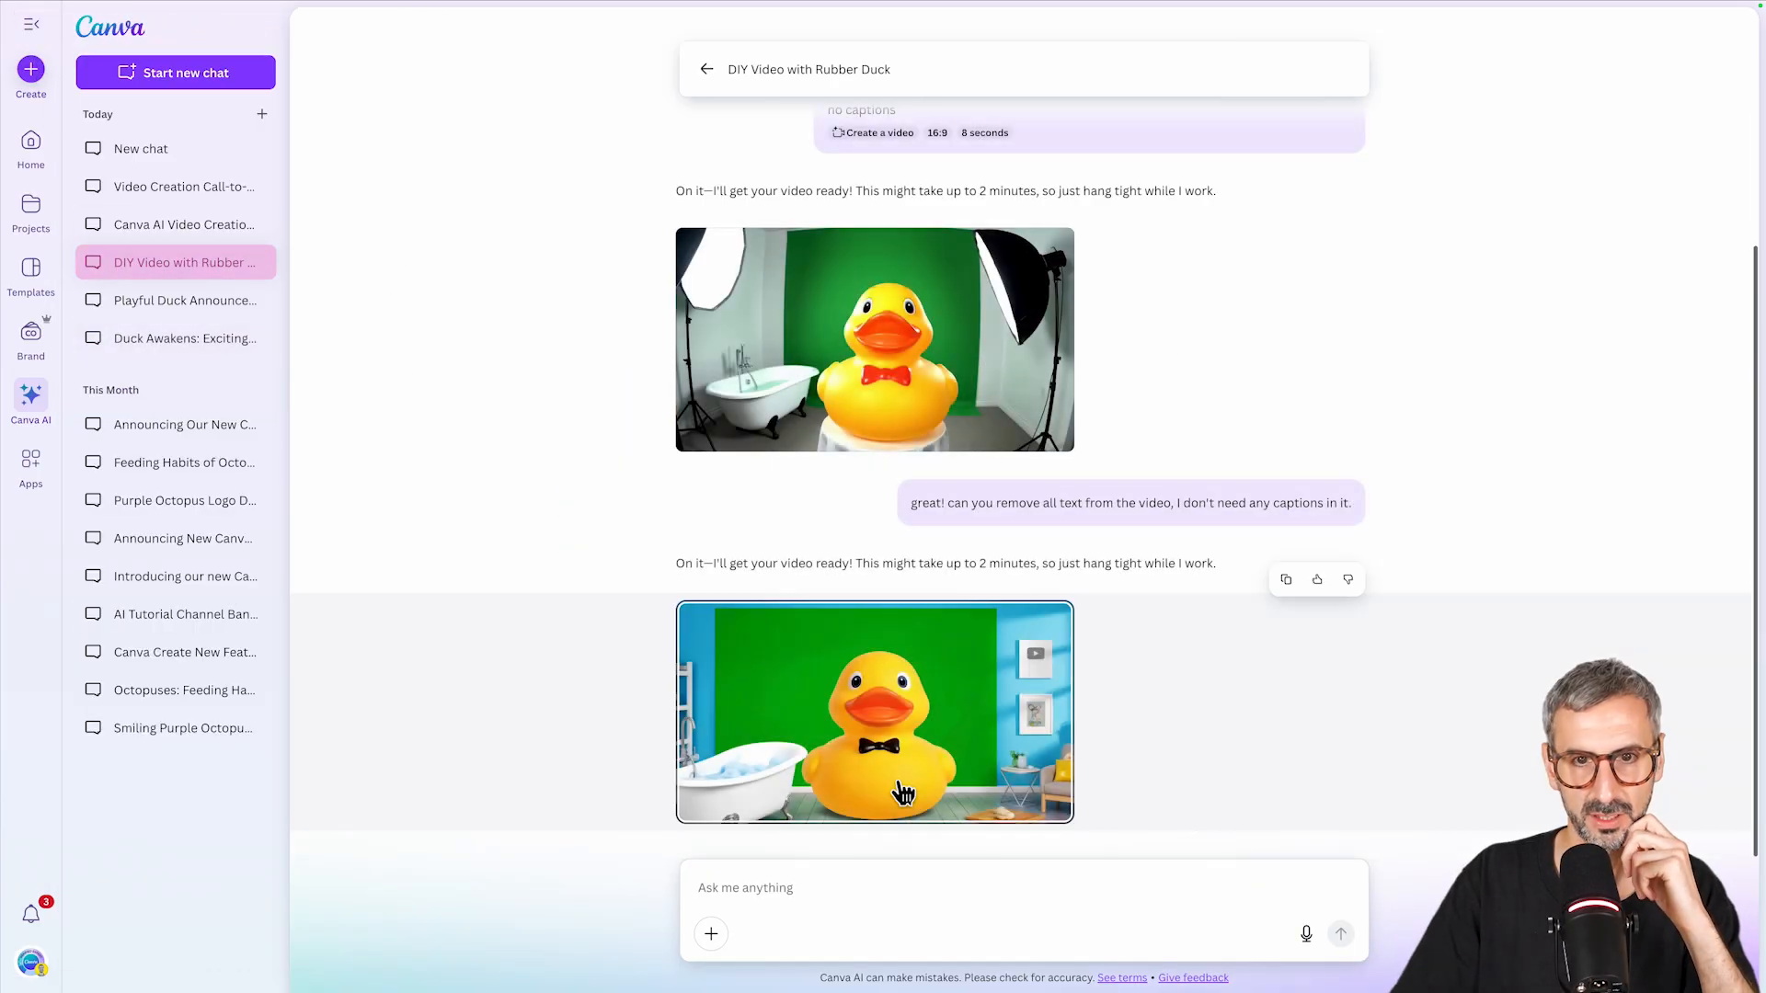
{"action": "left_click", "coordinate": [917, 735]}
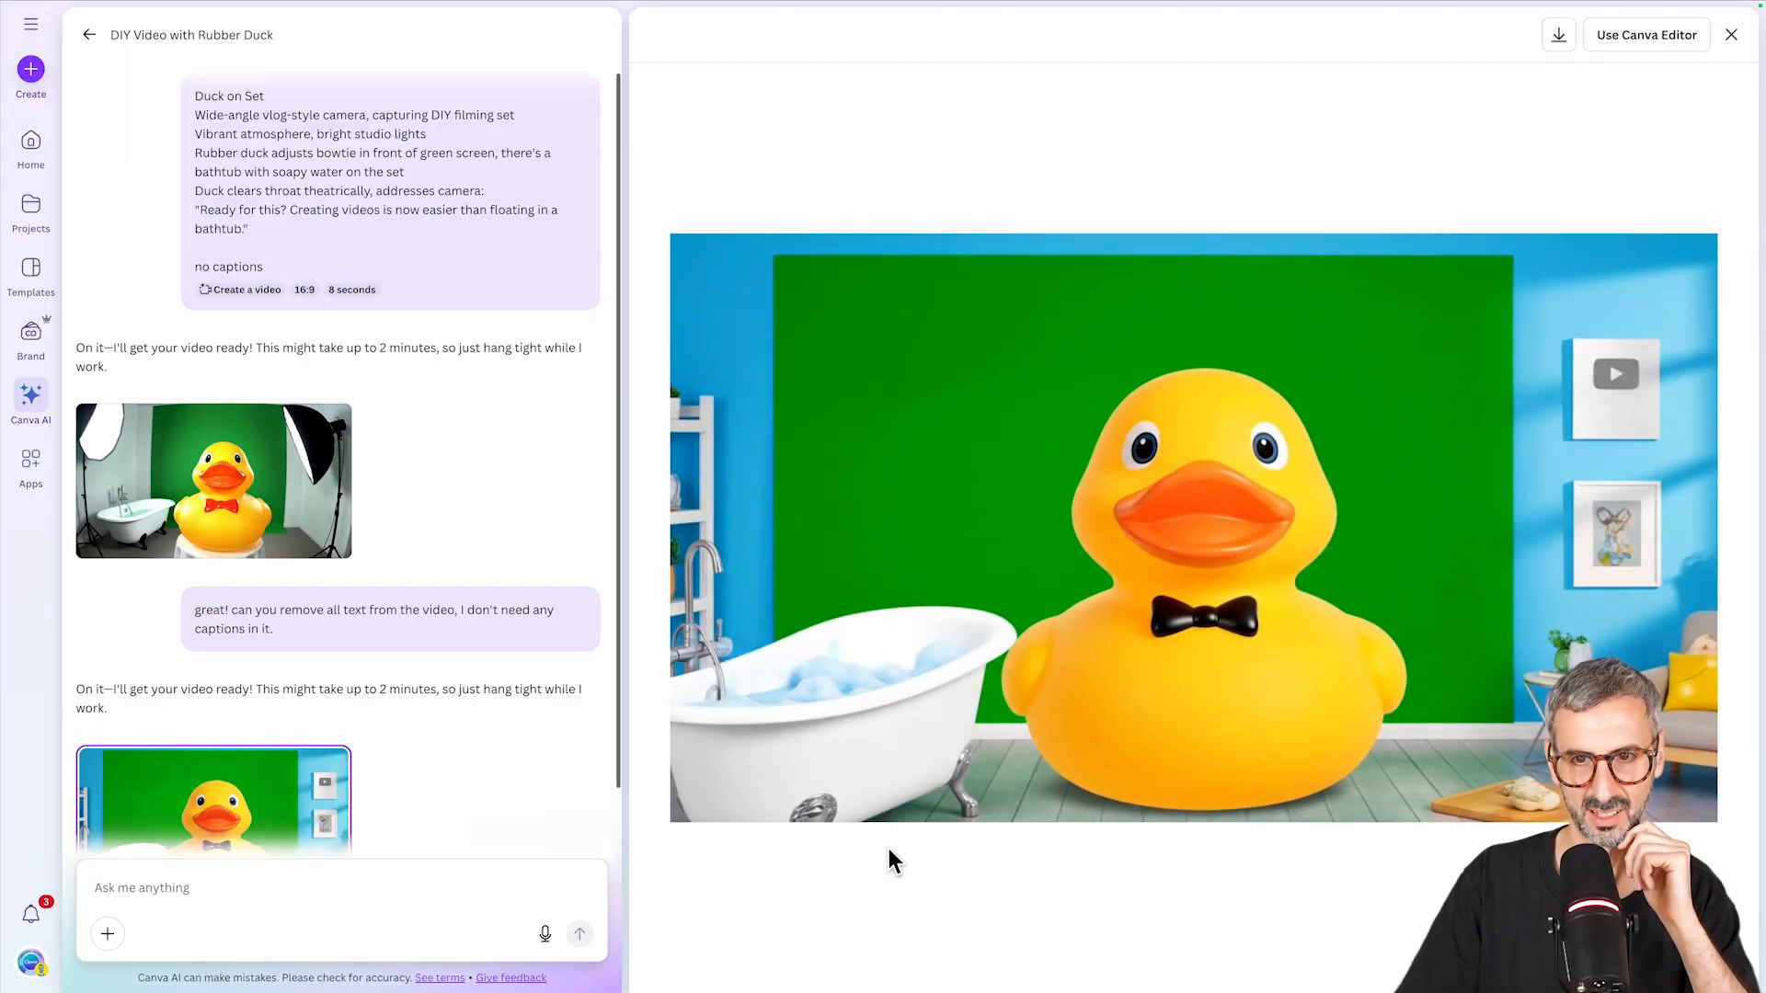
{"action": "mouse_move", "coordinate": [1157, 599]}
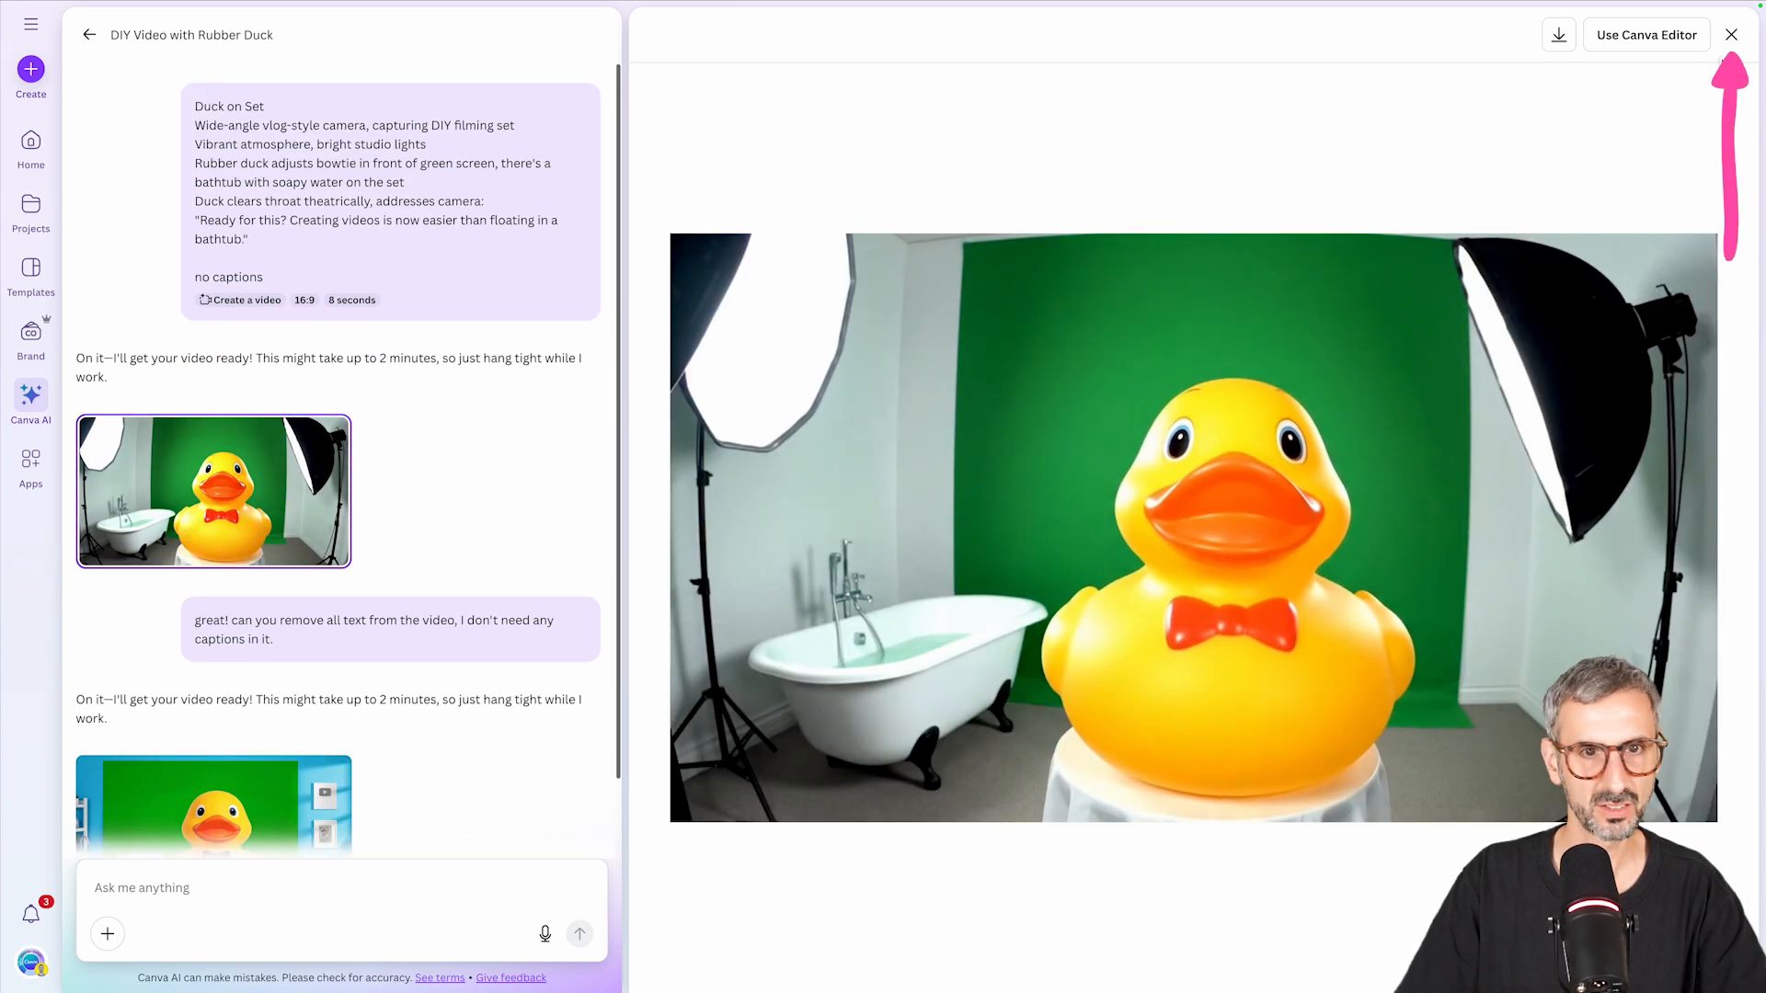
Resend the Duck on Set prompt without "no captions", adding the line "Do not generate any captions for the video.".
{"action": "left_click", "coordinate": [1731, 35]}
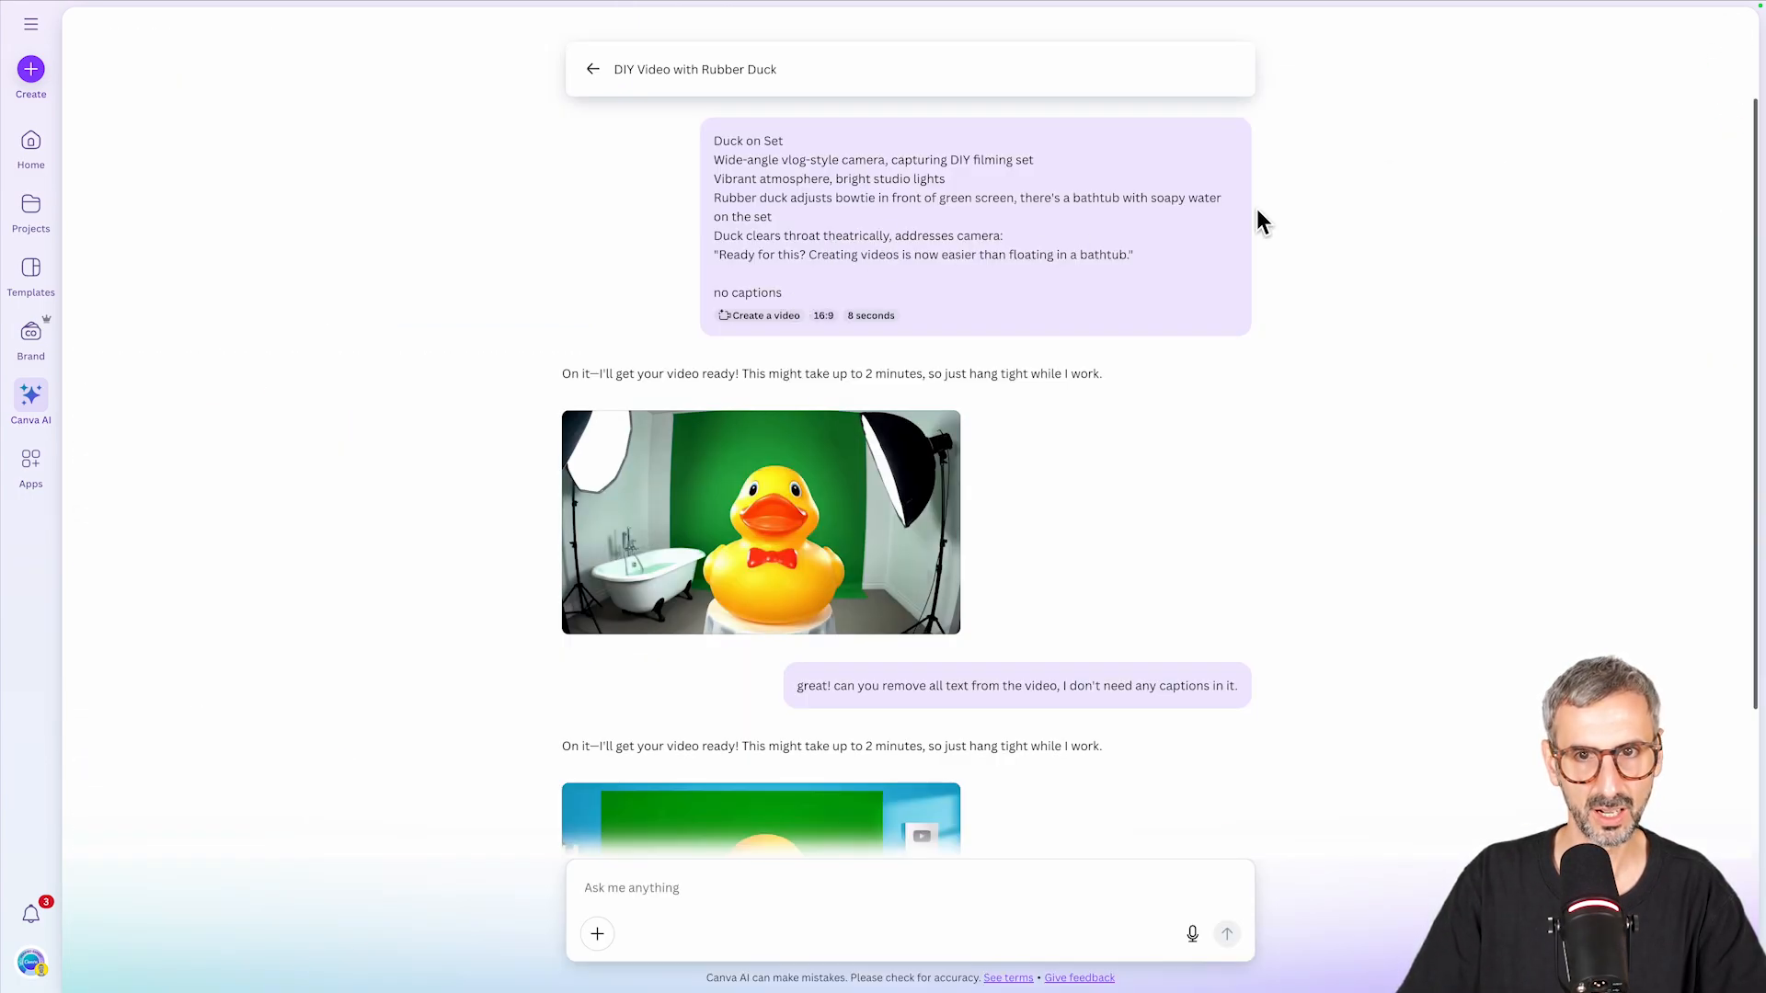
{"action": "left_click_drag", "start_coordinate": [1185, 258], "coordinate": [721, 154]}
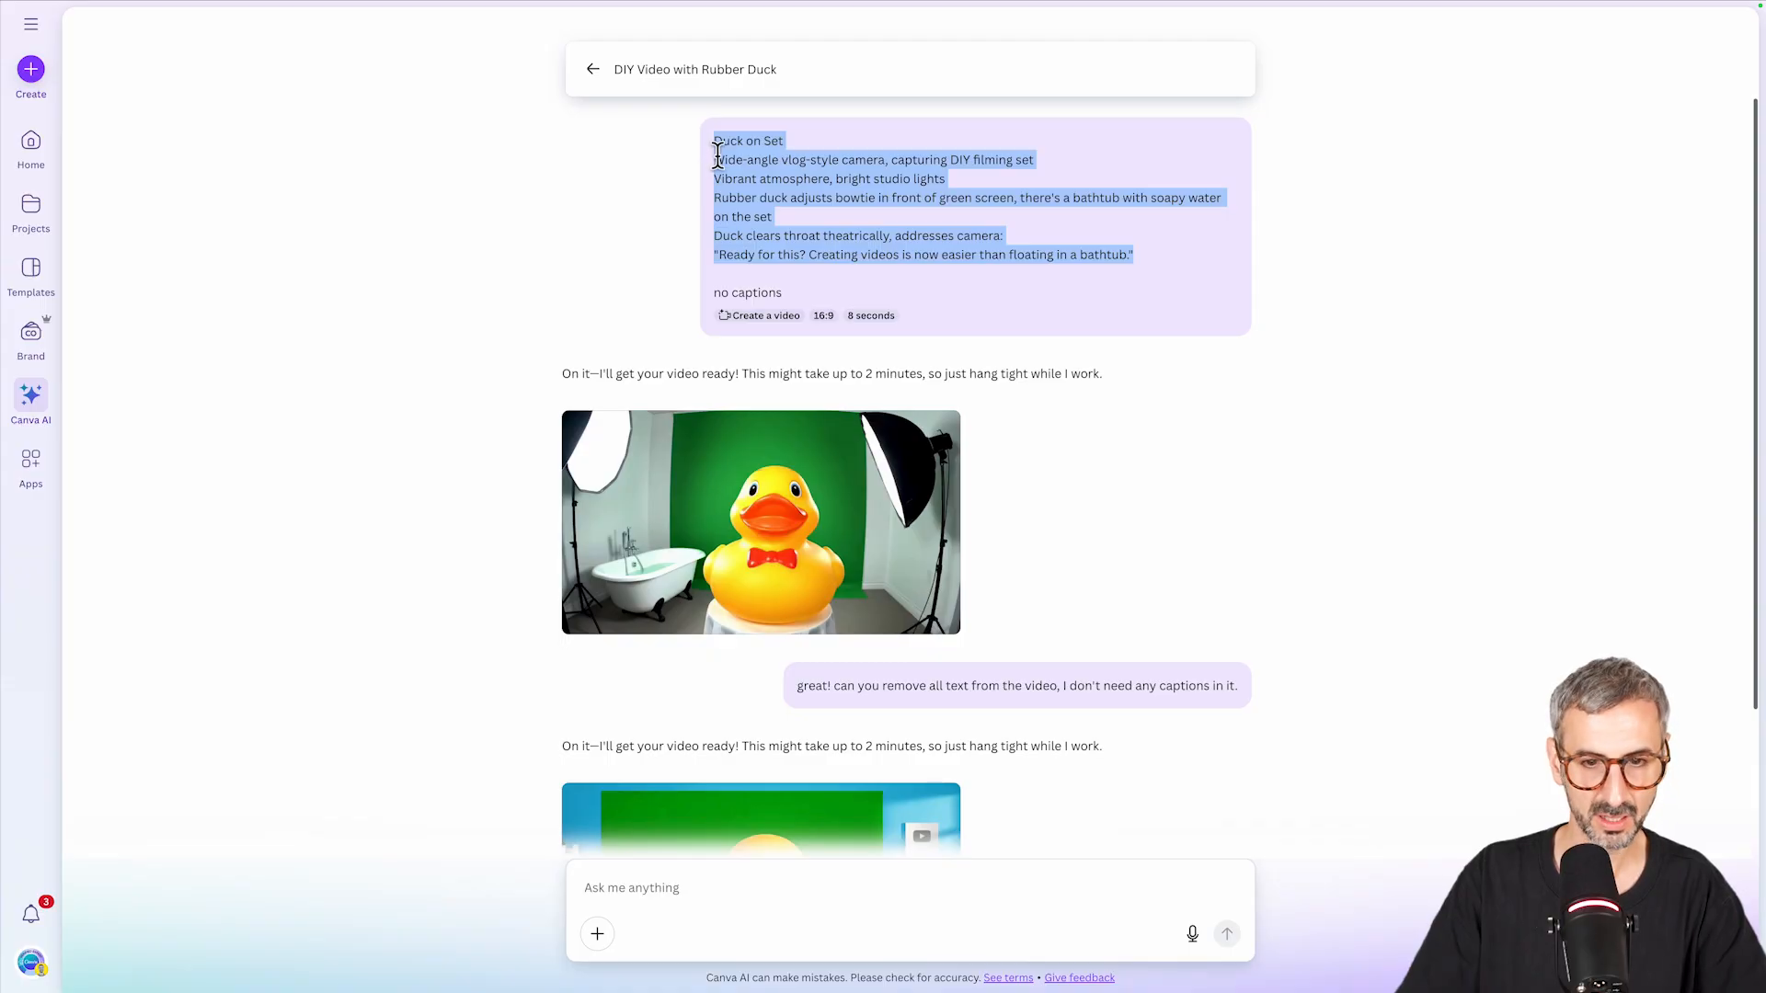
{"action": "scroll", "coordinate": [773, 828], "scroll_direction": "down", "scroll_amount": 3}
{"action": "left_click", "coordinate": [771, 882]}
{"action": "key", "text": "ctrl+v"}
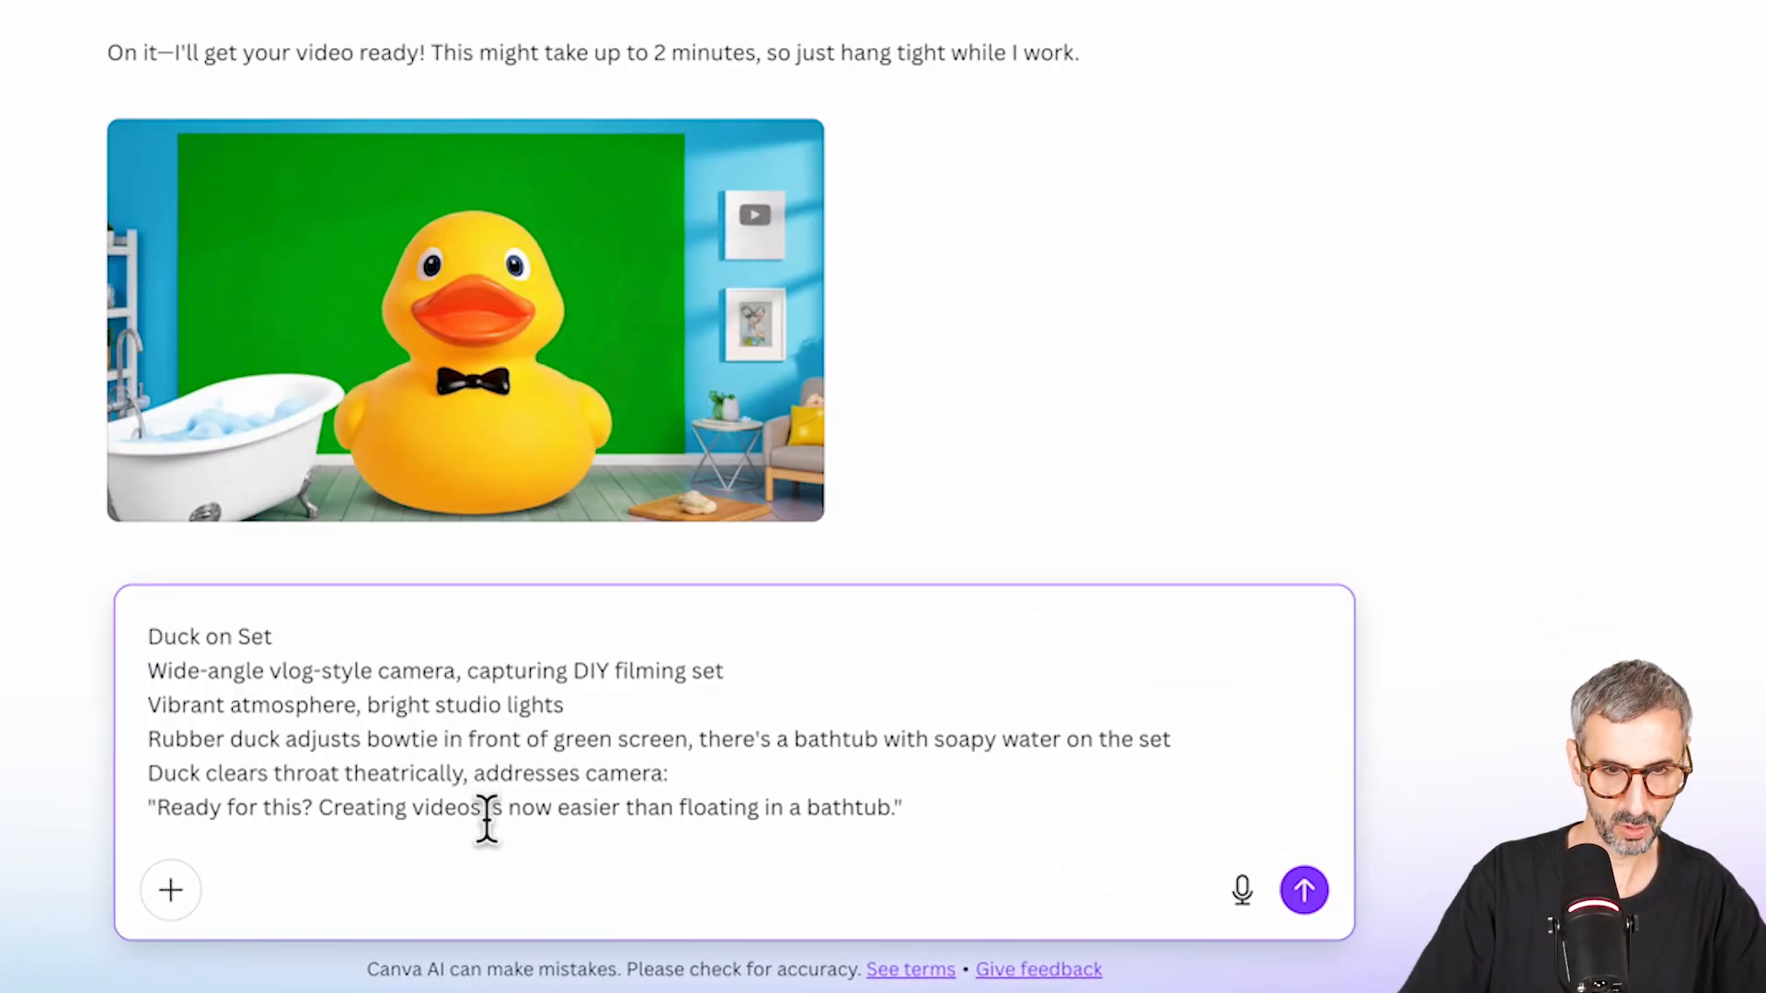
{"action": "key", "text": "shift+Return"}
{"action": "key", "text": "shift+Return"}
{"action": "type", "text": "Do not generate any"}
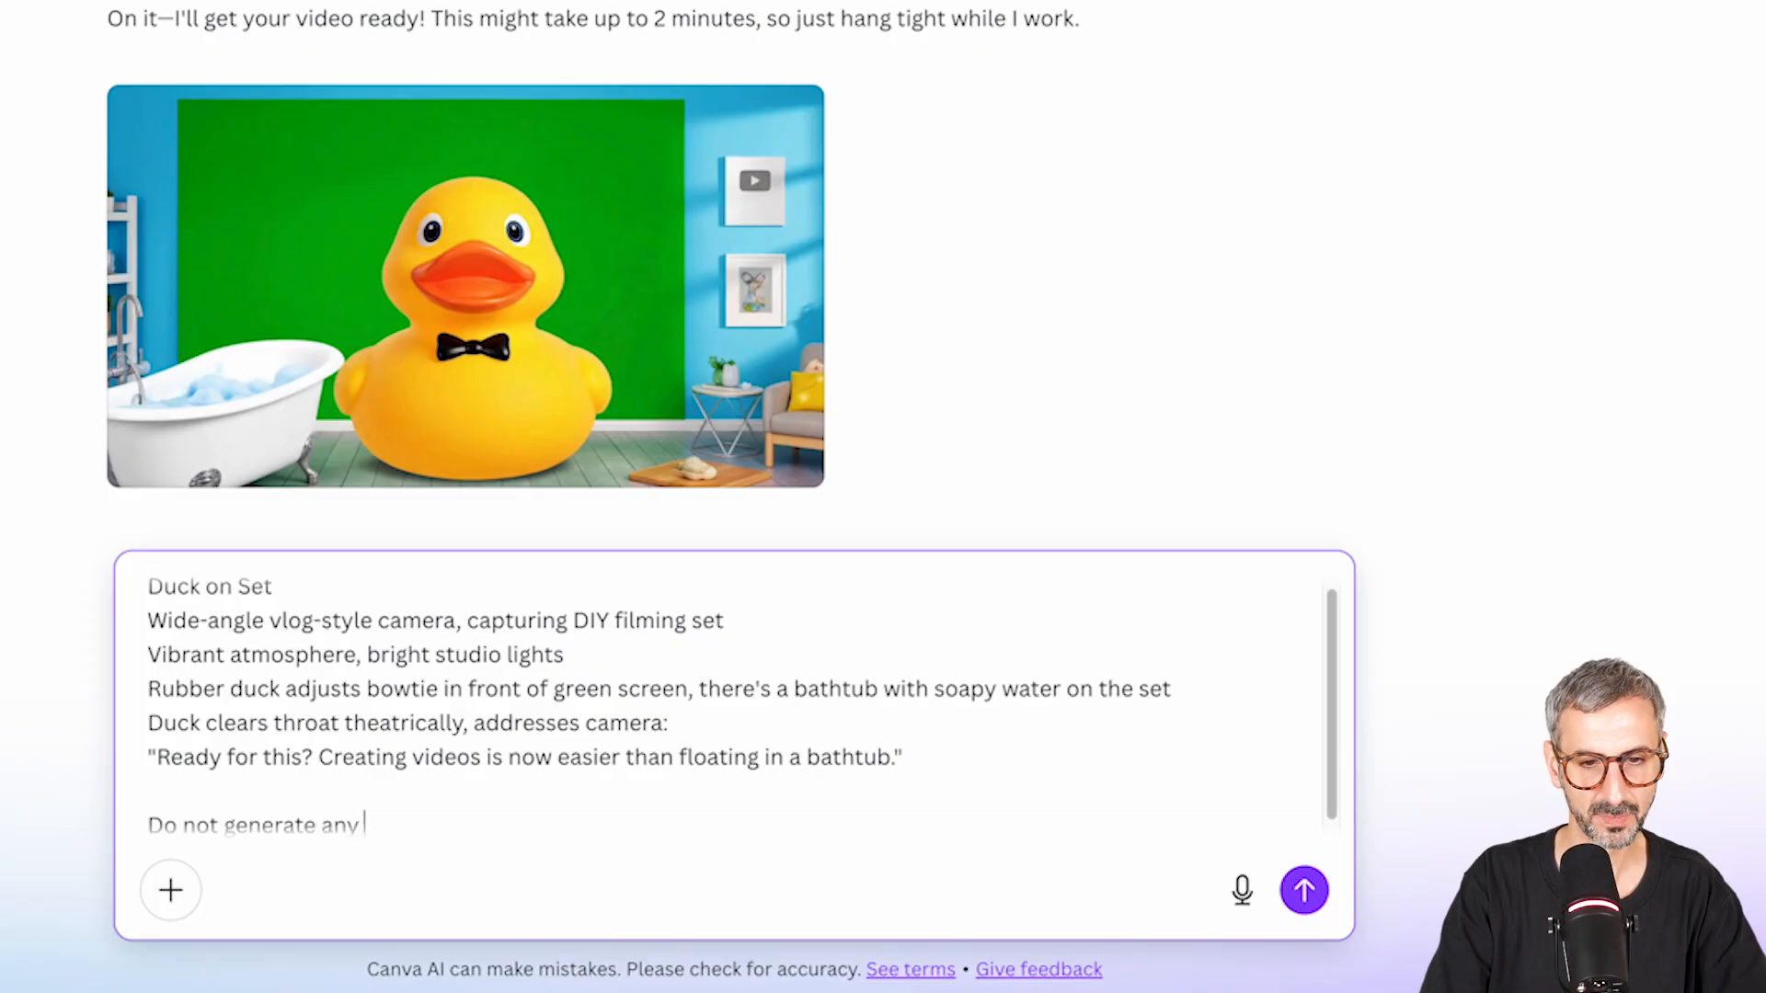
{"action": "type", "text": " captions for the video."}
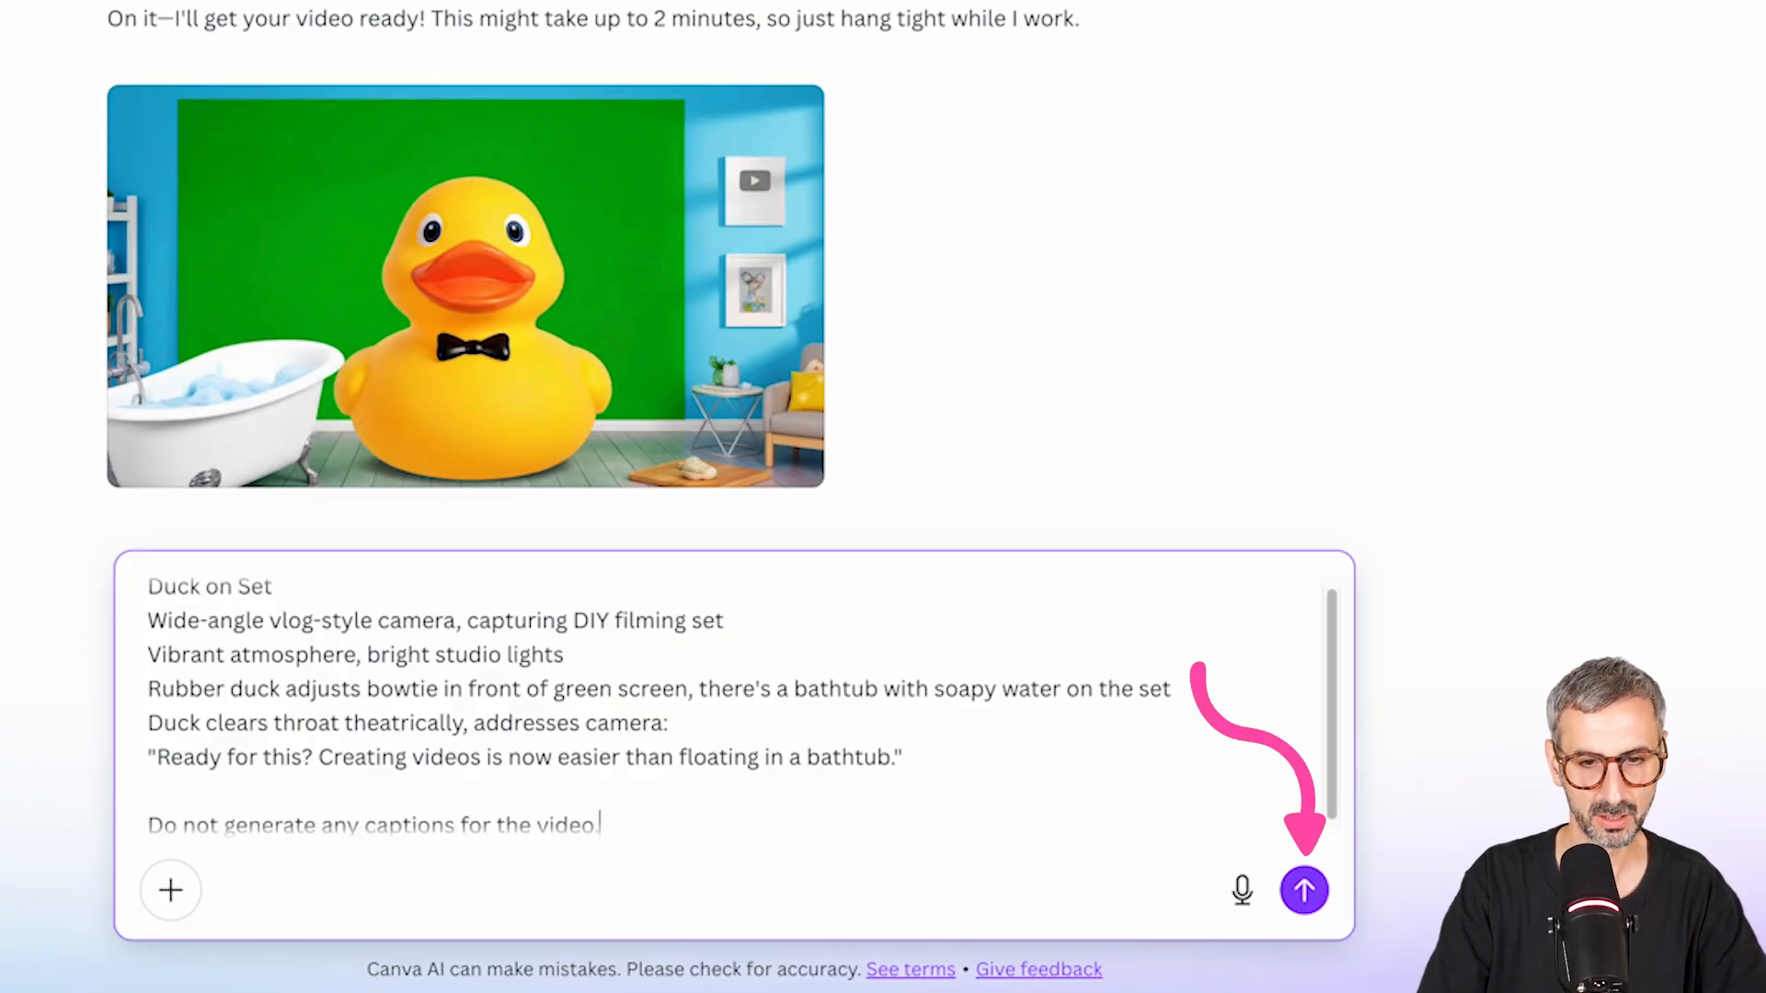
{"action": "key", "text": "Return"}
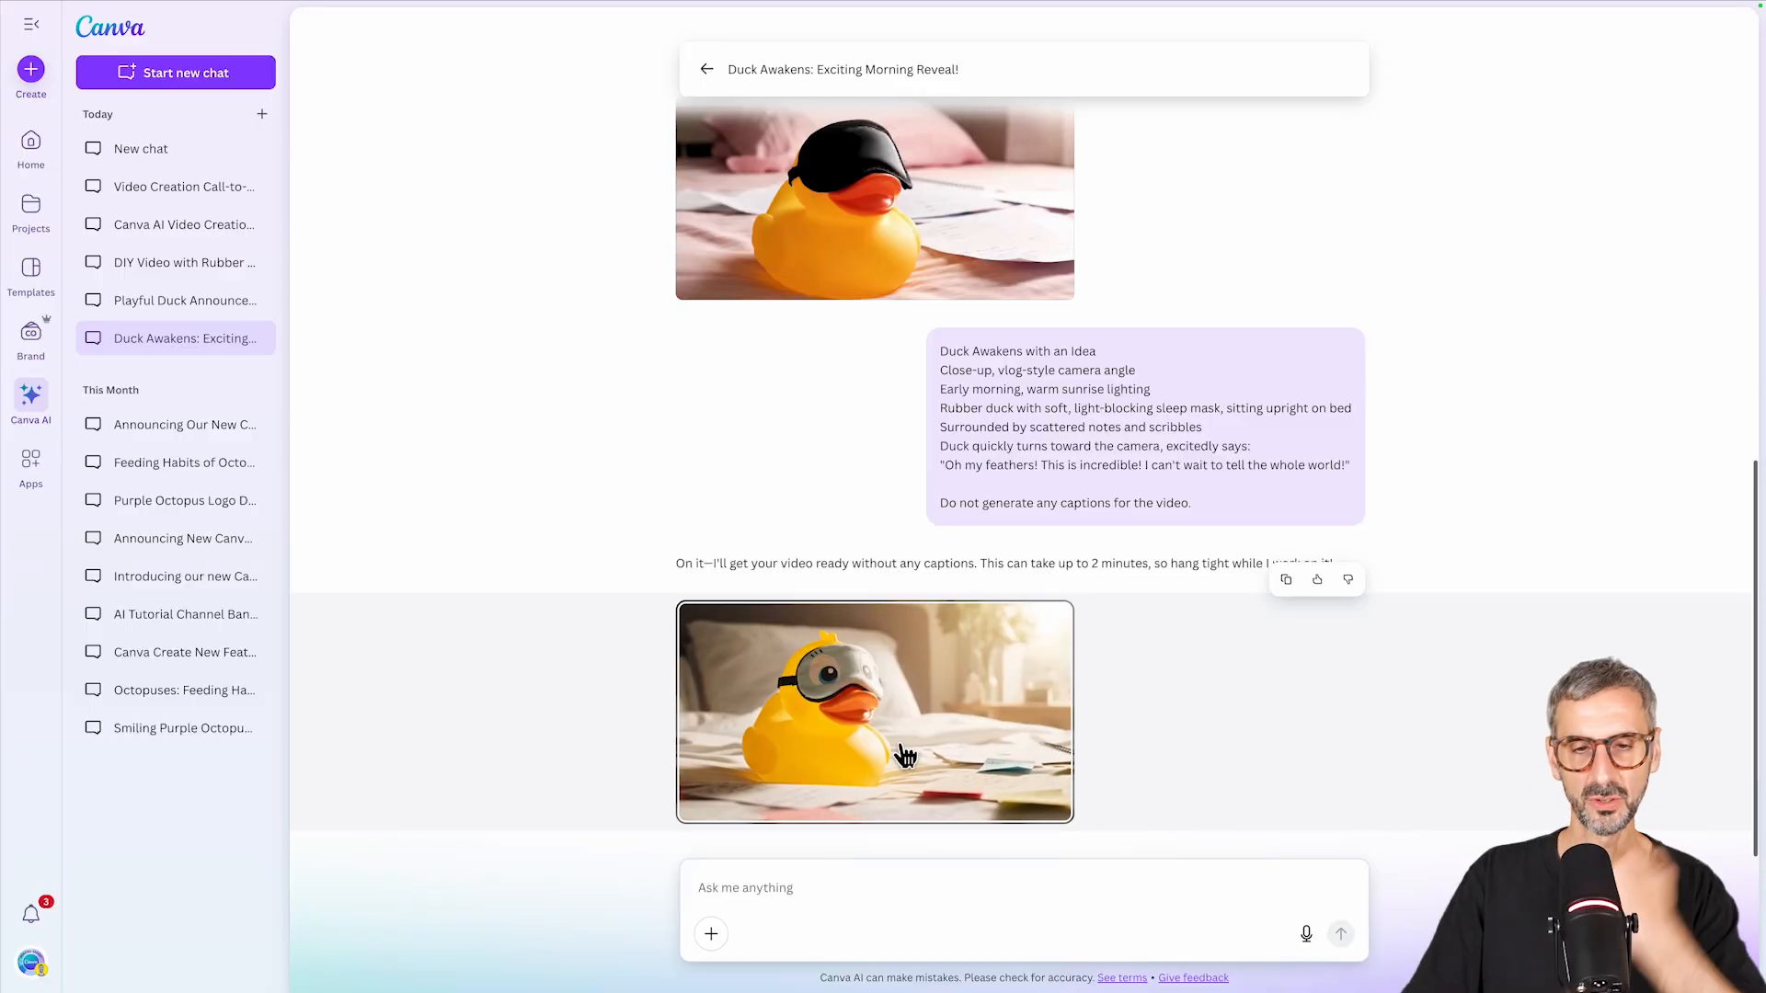
Play the newest clips in the Duck Awakens and DIY Video with Rubber Duck chats to check them for captions.
{"action": "left_click", "coordinate": [906, 756]}
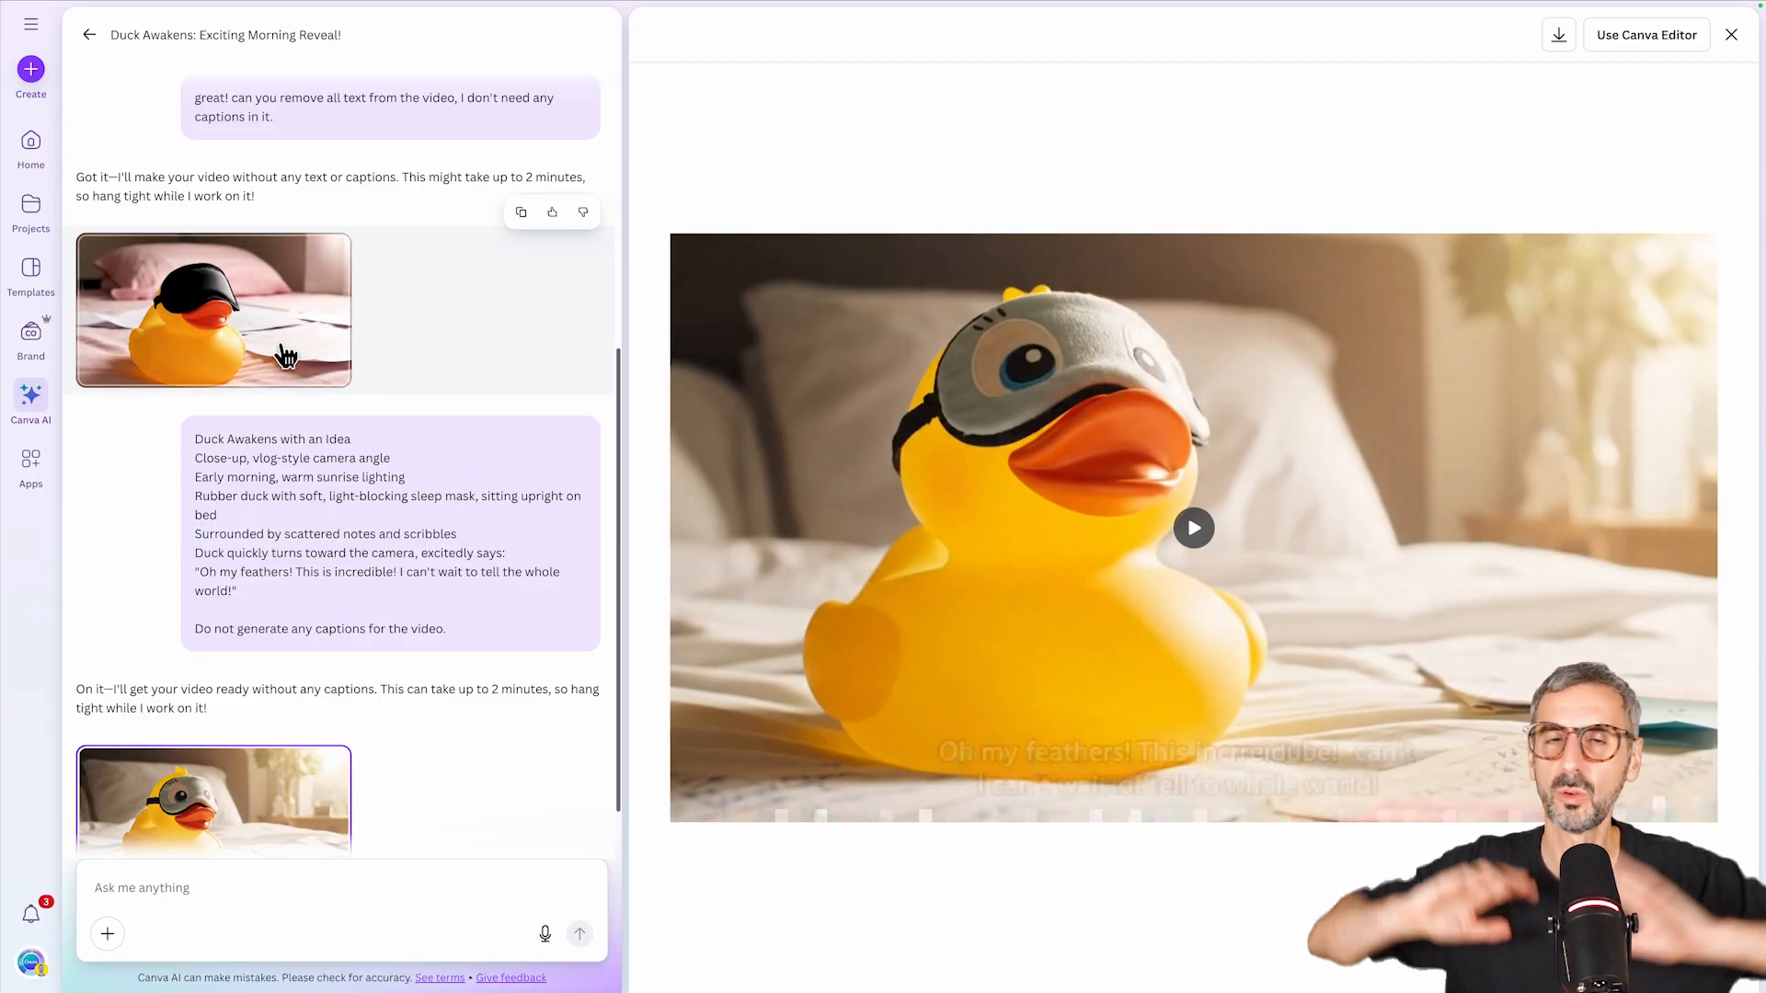
{"action": "left_click", "coordinate": [35, 35]}
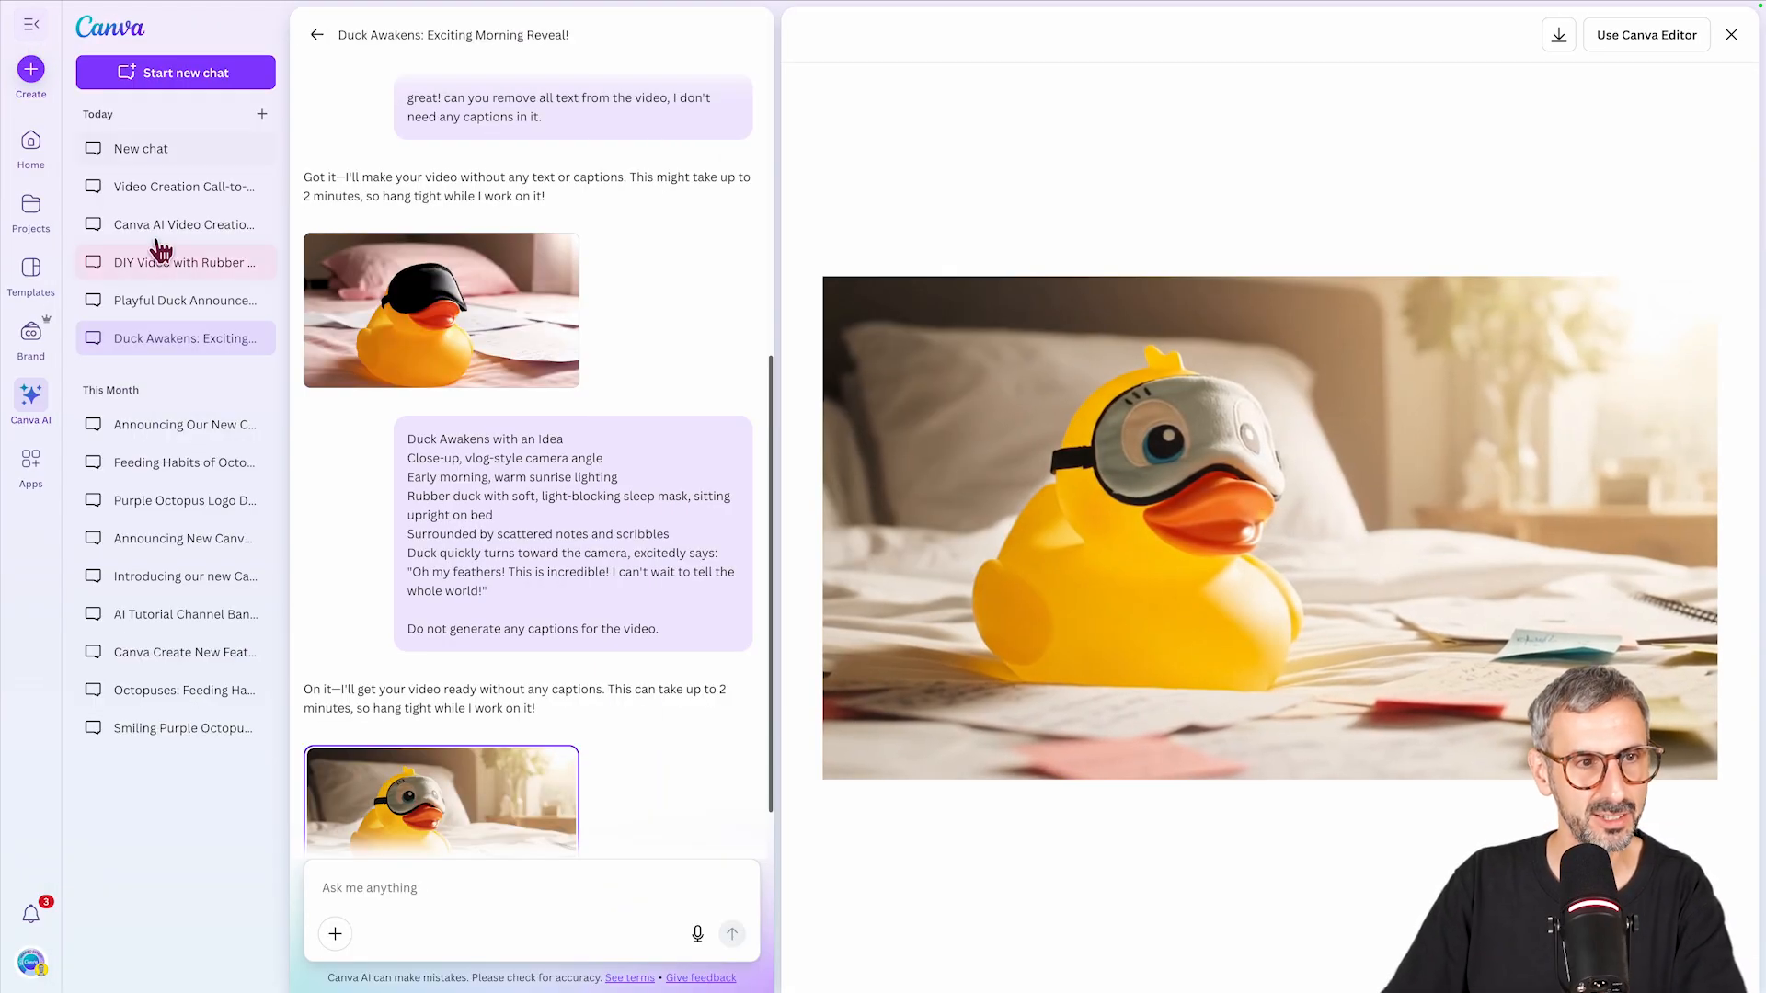
{"action": "left_click", "coordinate": [161, 267]}
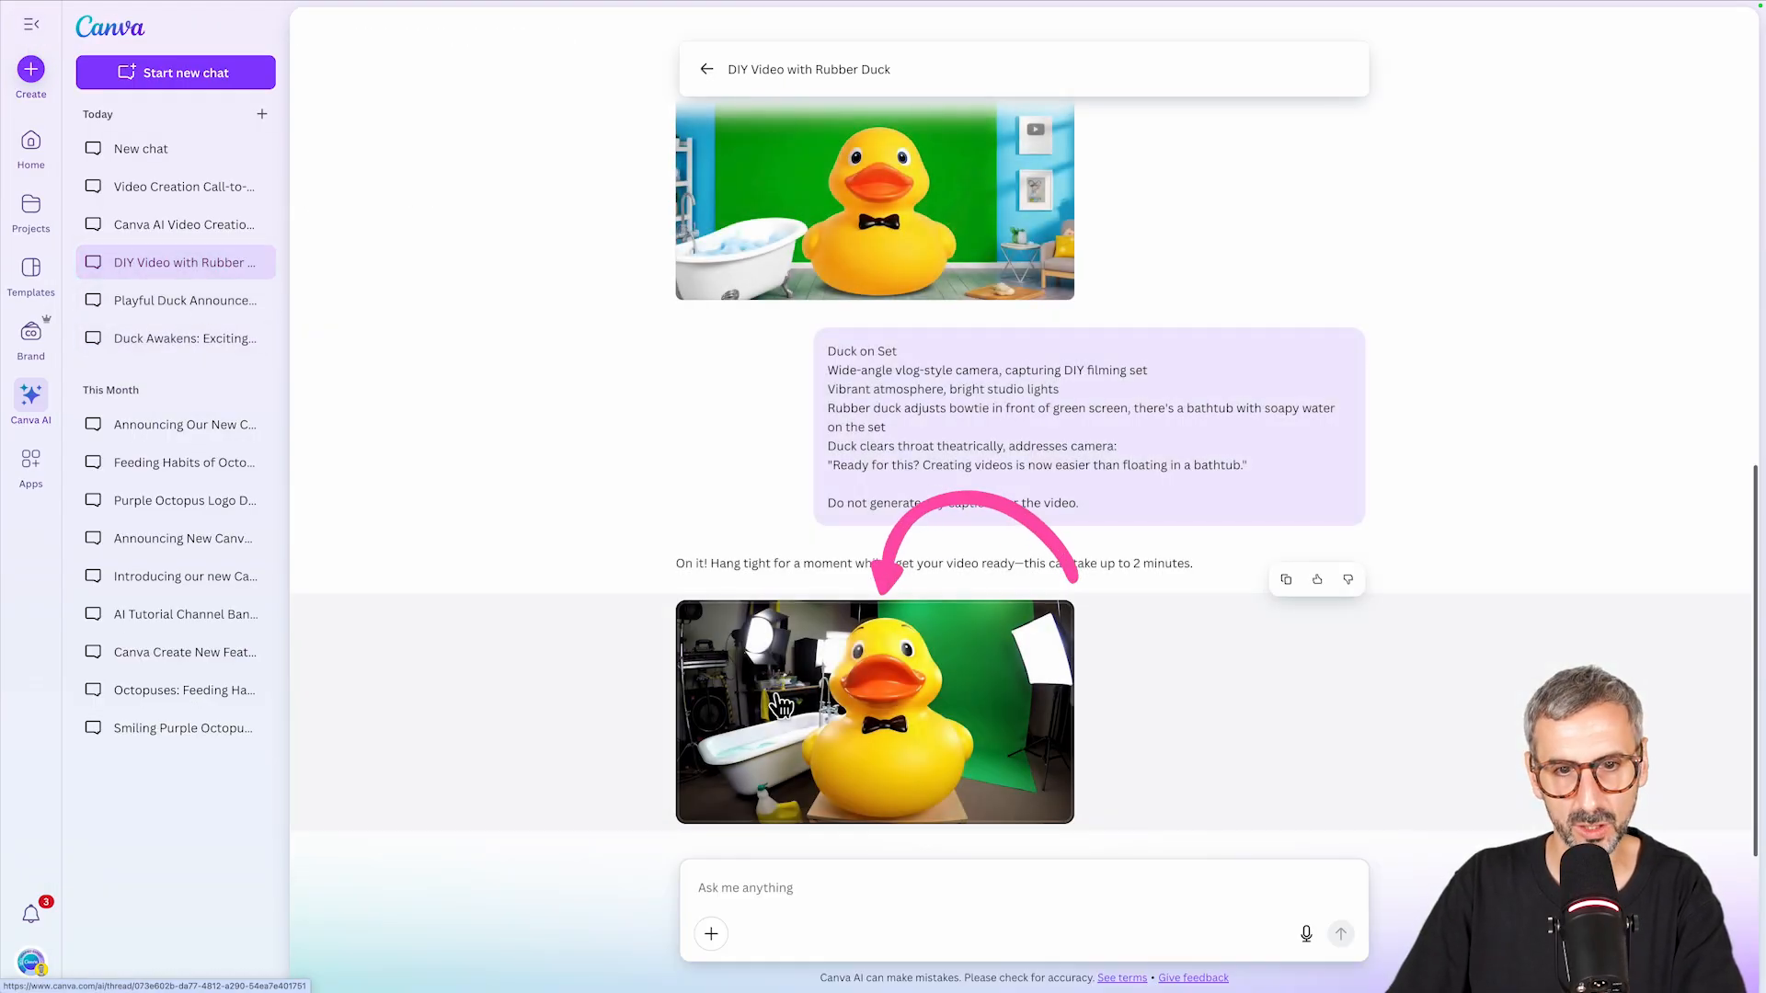
{"action": "left_click", "coordinate": [900, 787]}
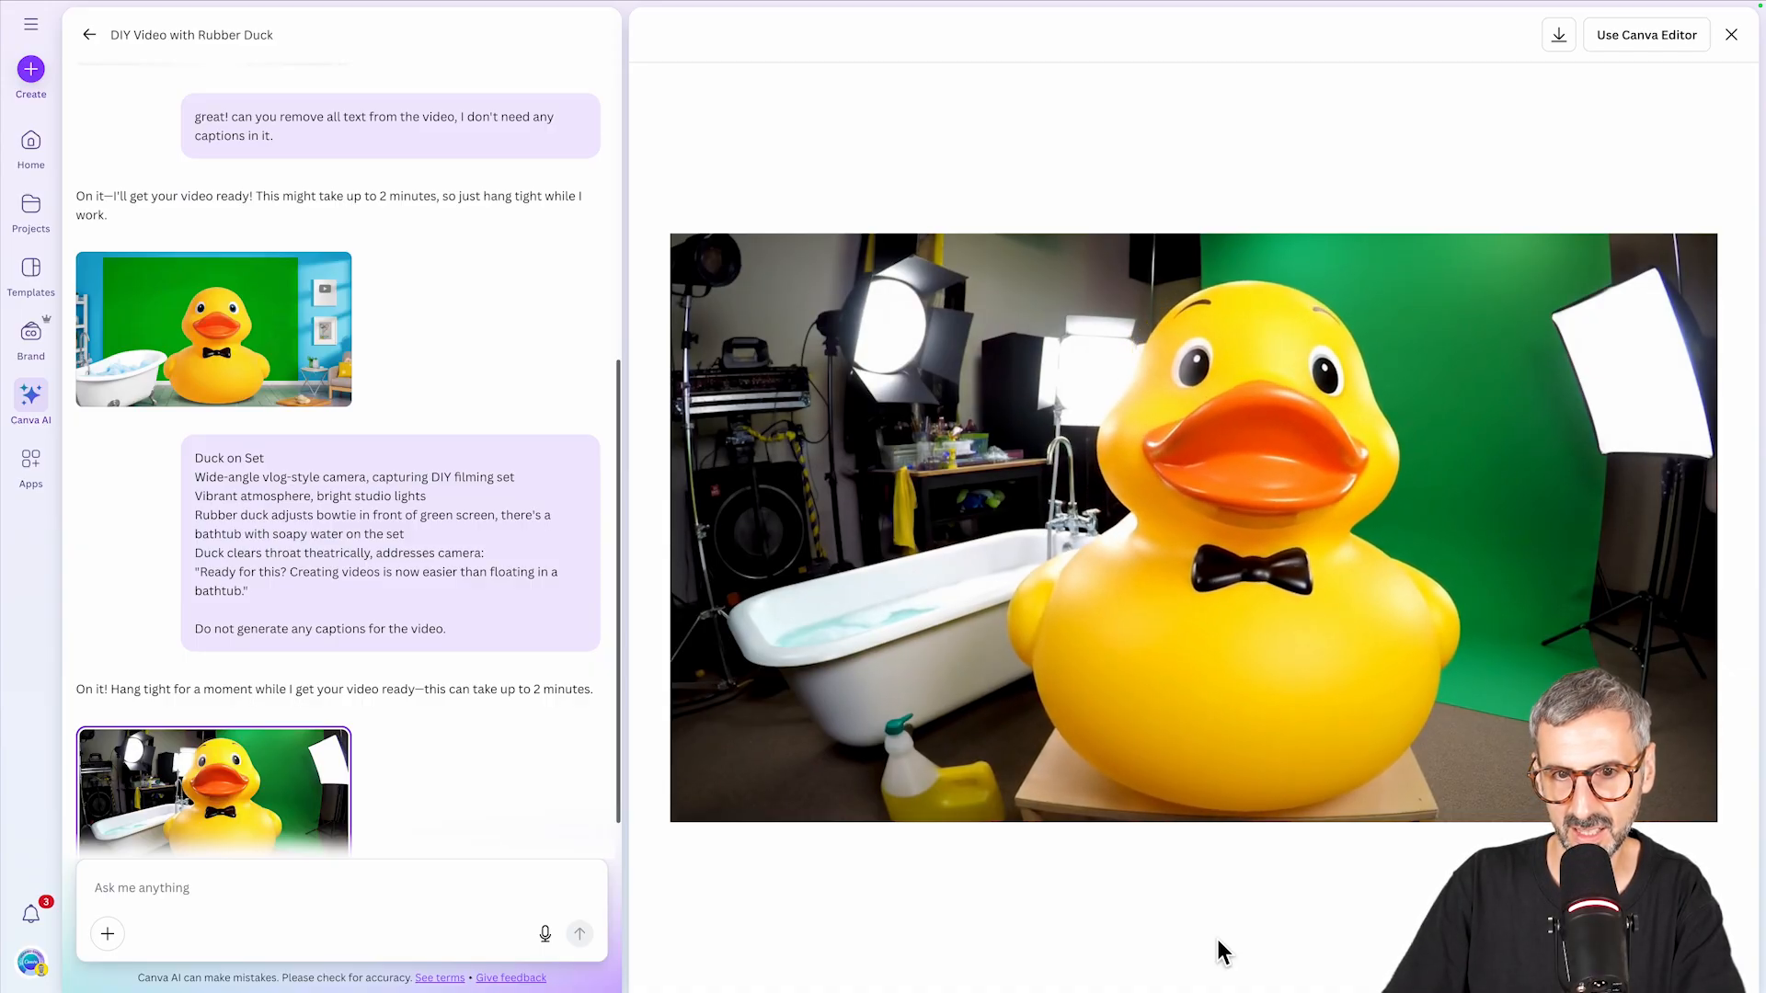
Download the new Duck on Set clip and rename the file "scene 03 (no captions)" in Downloads.
{"action": "left_click", "coordinate": [1547, 41]}
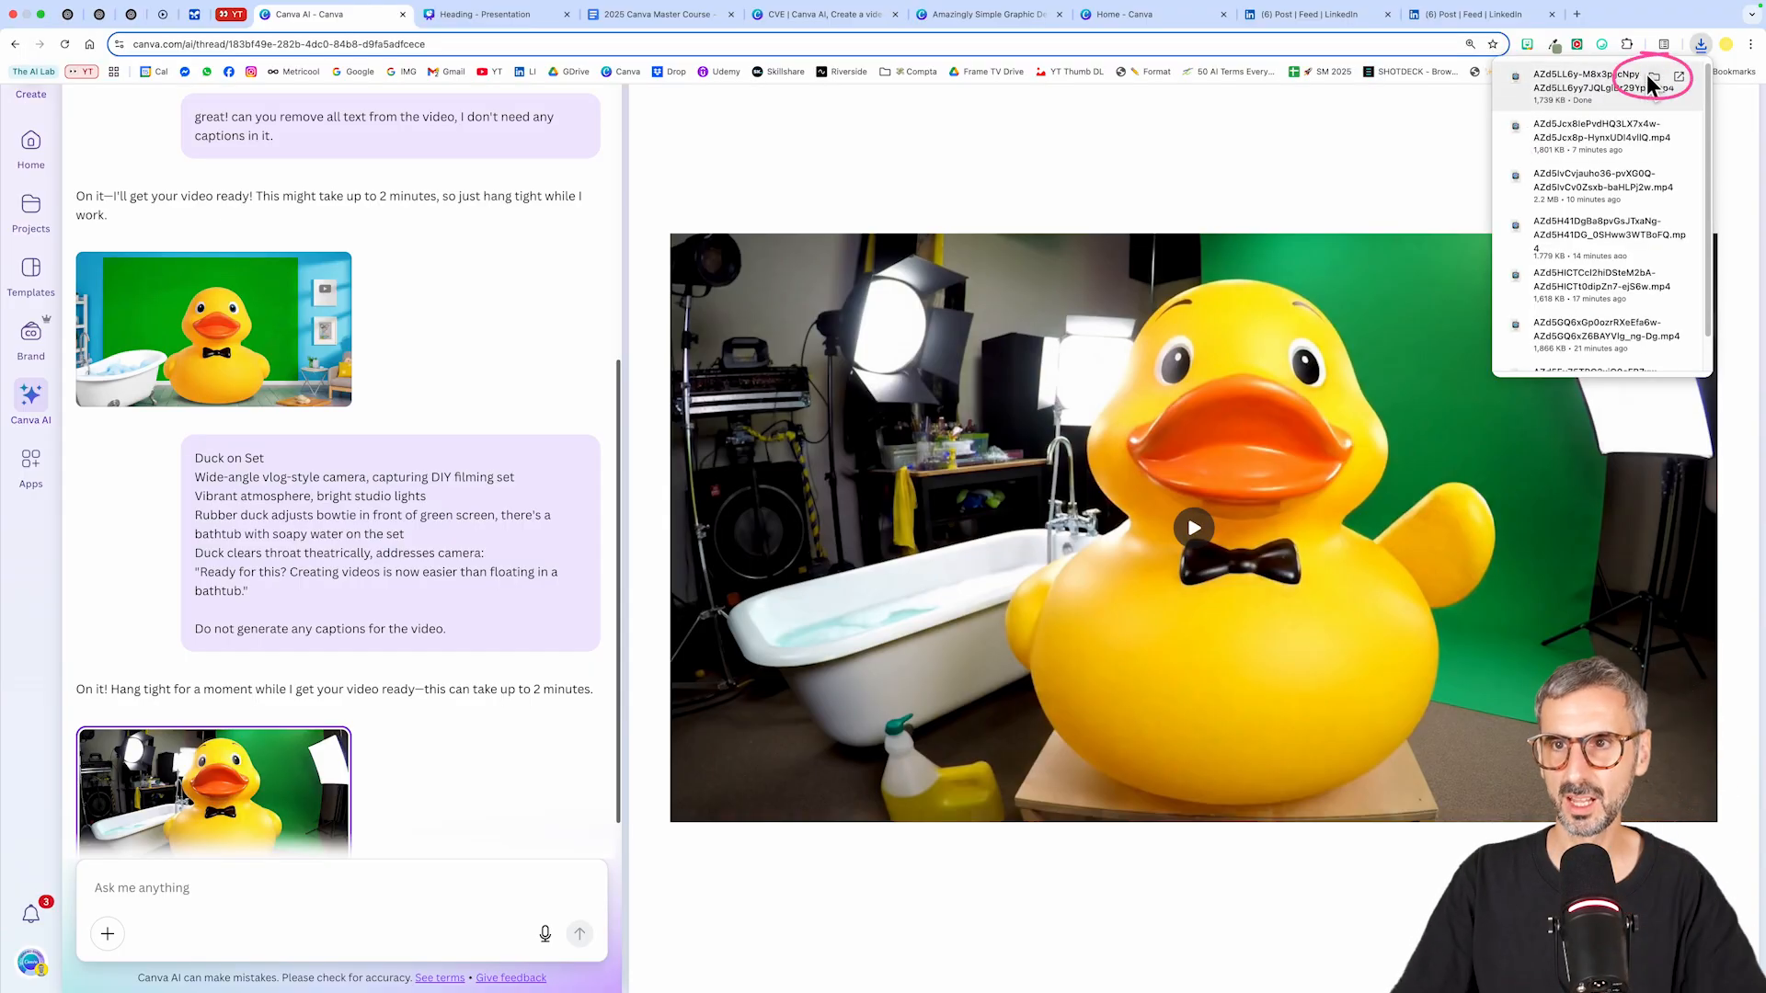
{"action": "left_click", "coordinate": [1654, 75]}
{"action": "left_click", "coordinate": [372, 342]}
{"action": "key", "text": "Return"}
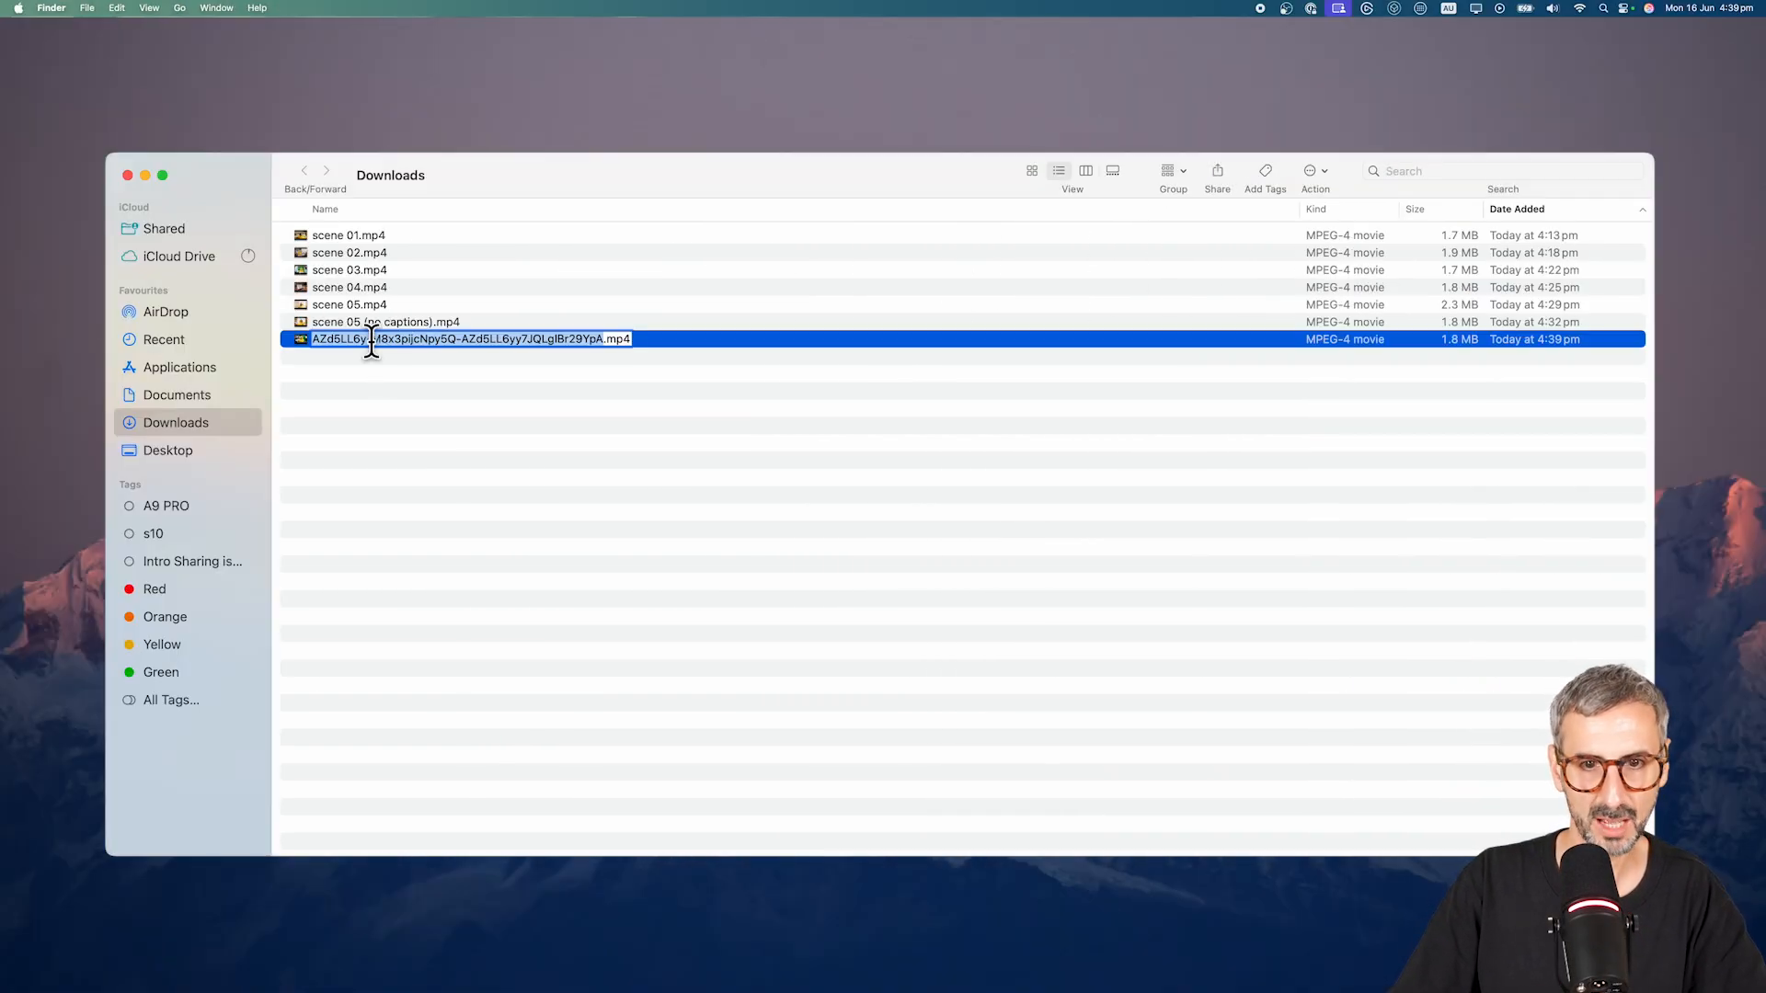
{"action": "type", "text": "se"}
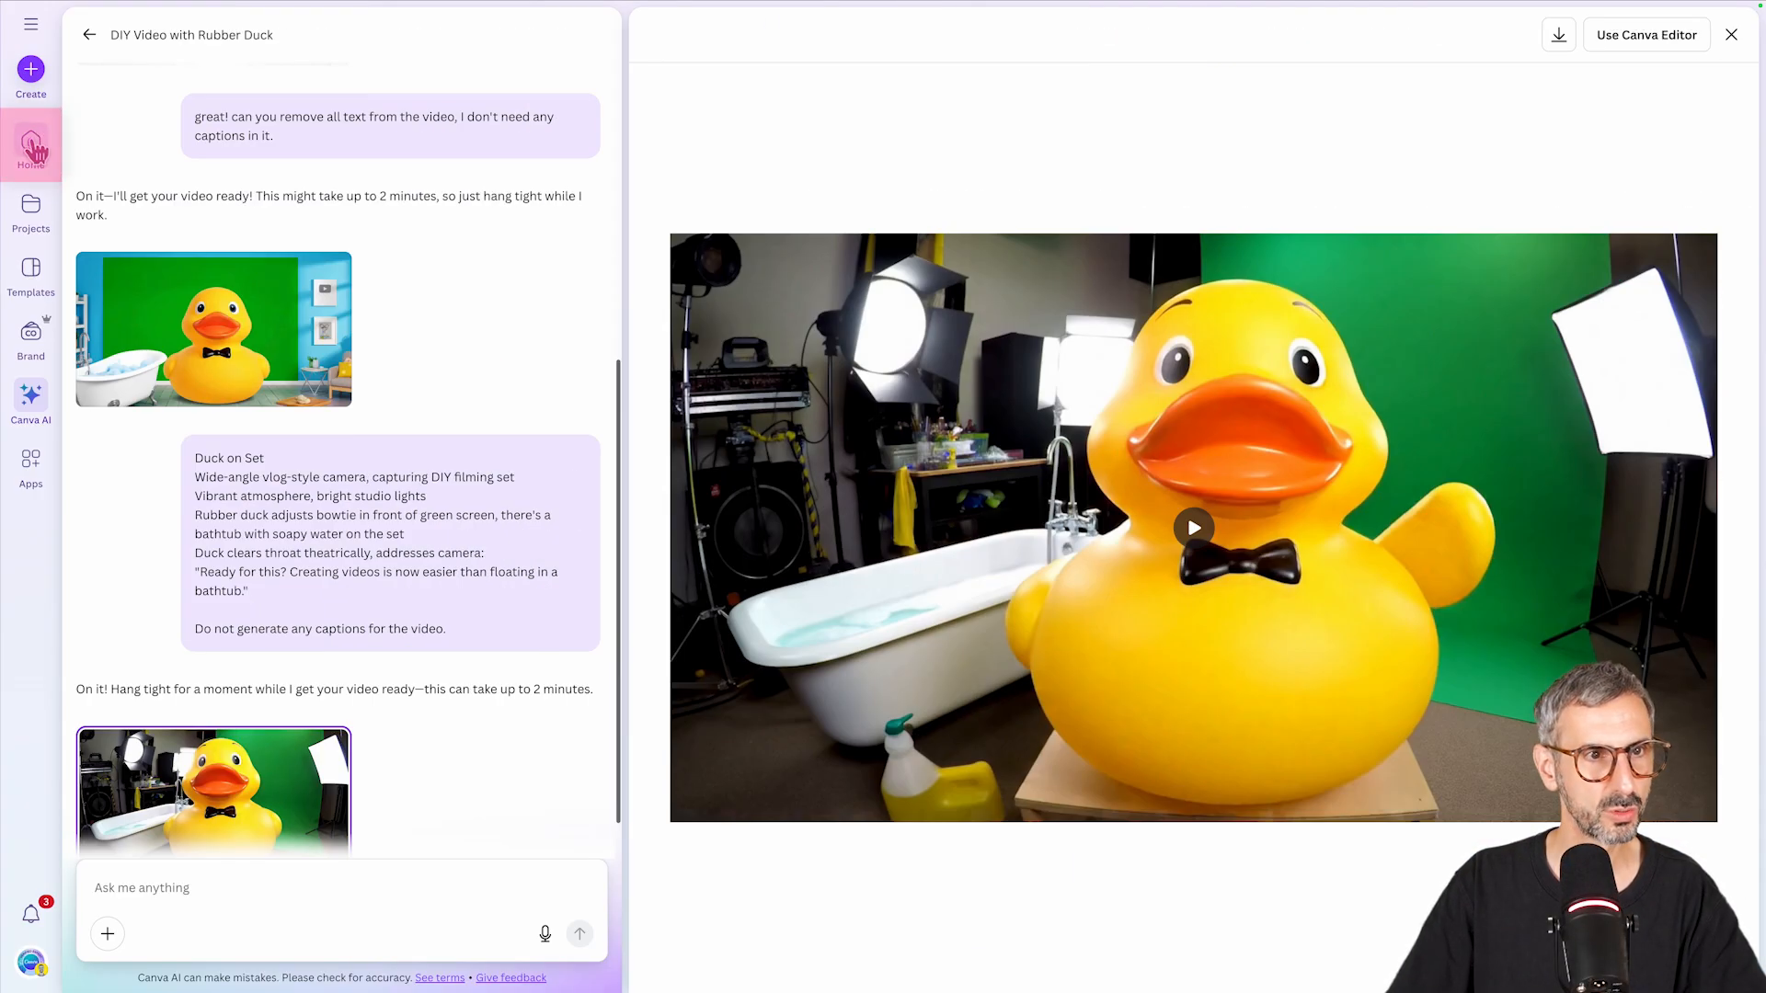
Create a new blank landscape video design at 1920 × 1080 px from the Canva home page.
{"action": "left_click", "coordinate": [32, 147]}
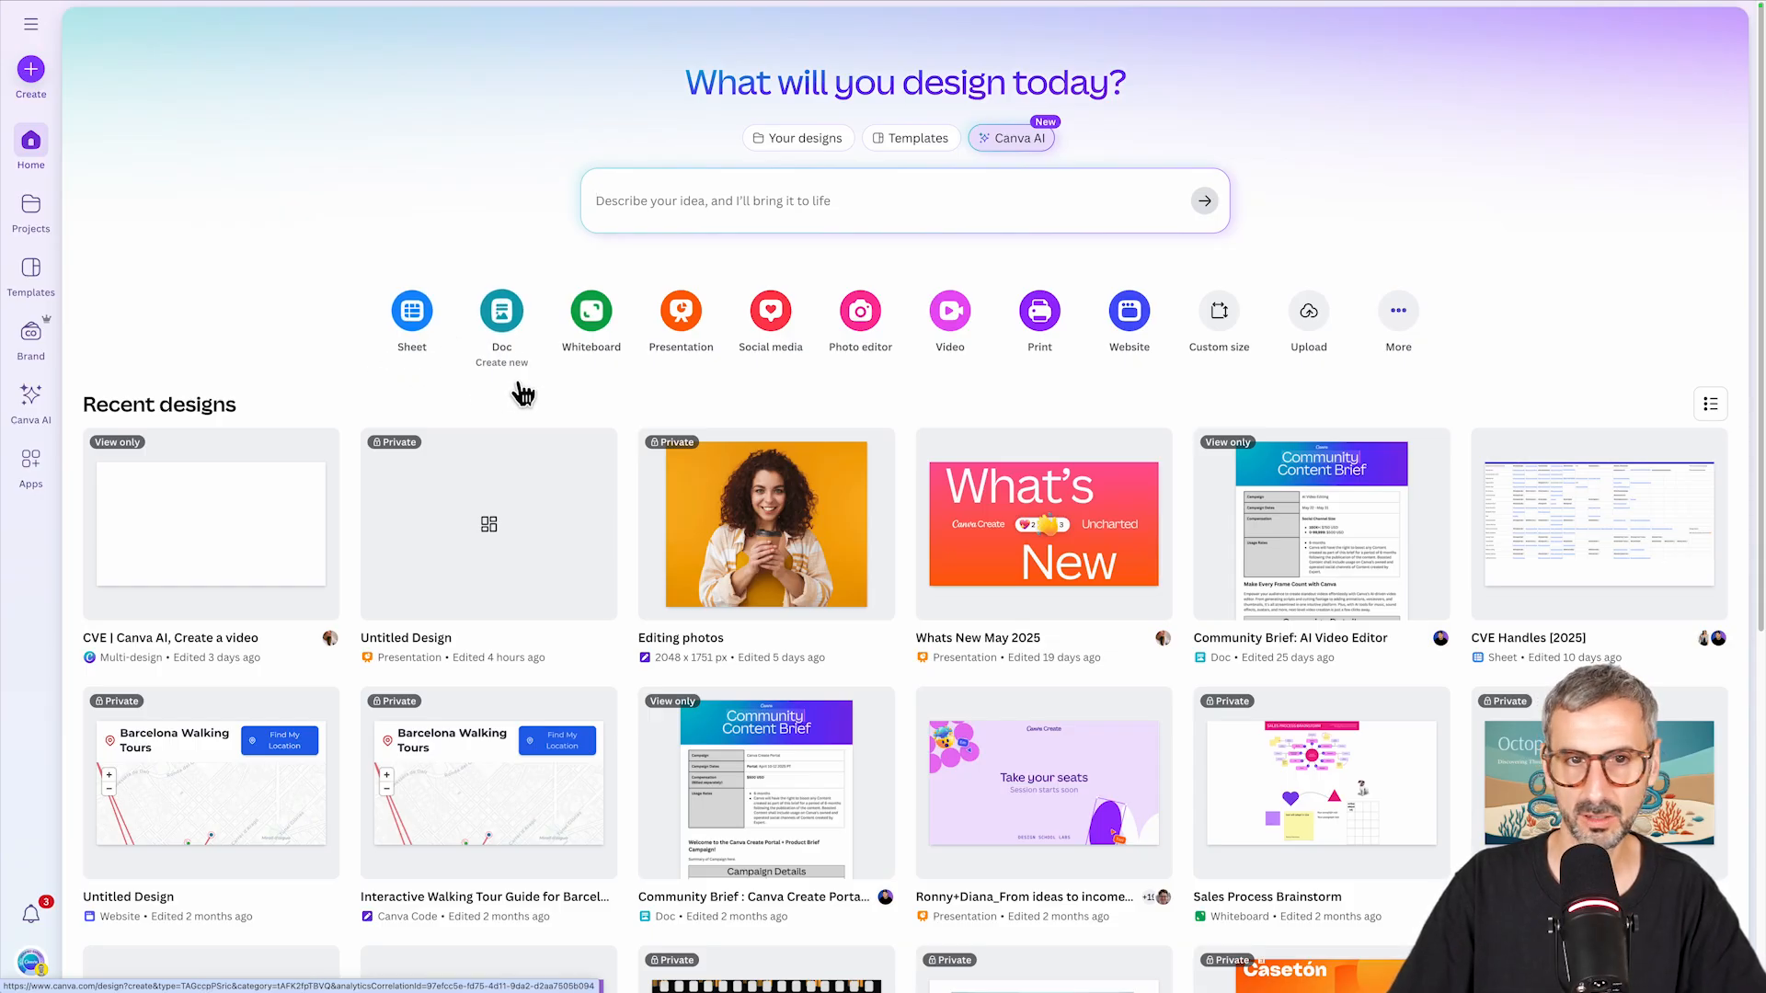
{"action": "left_click", "coordinate": [942, 315]}
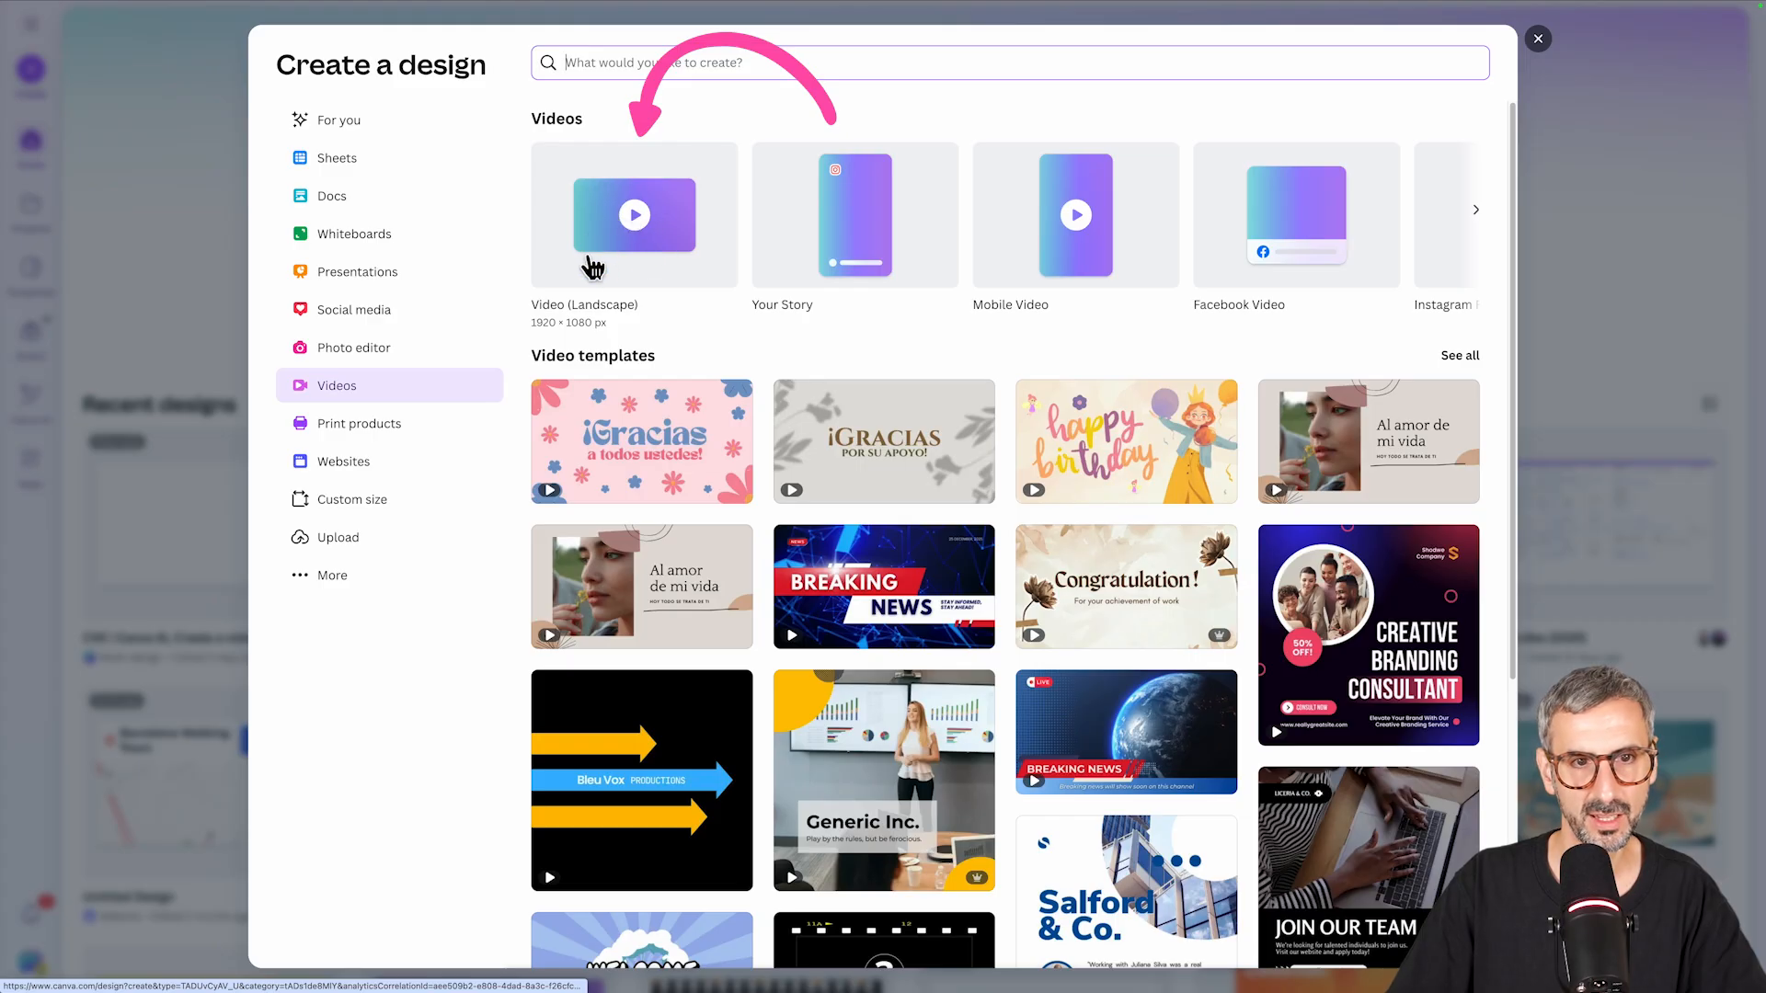
{"action": "left_click", "coordinate": [593, 267]}
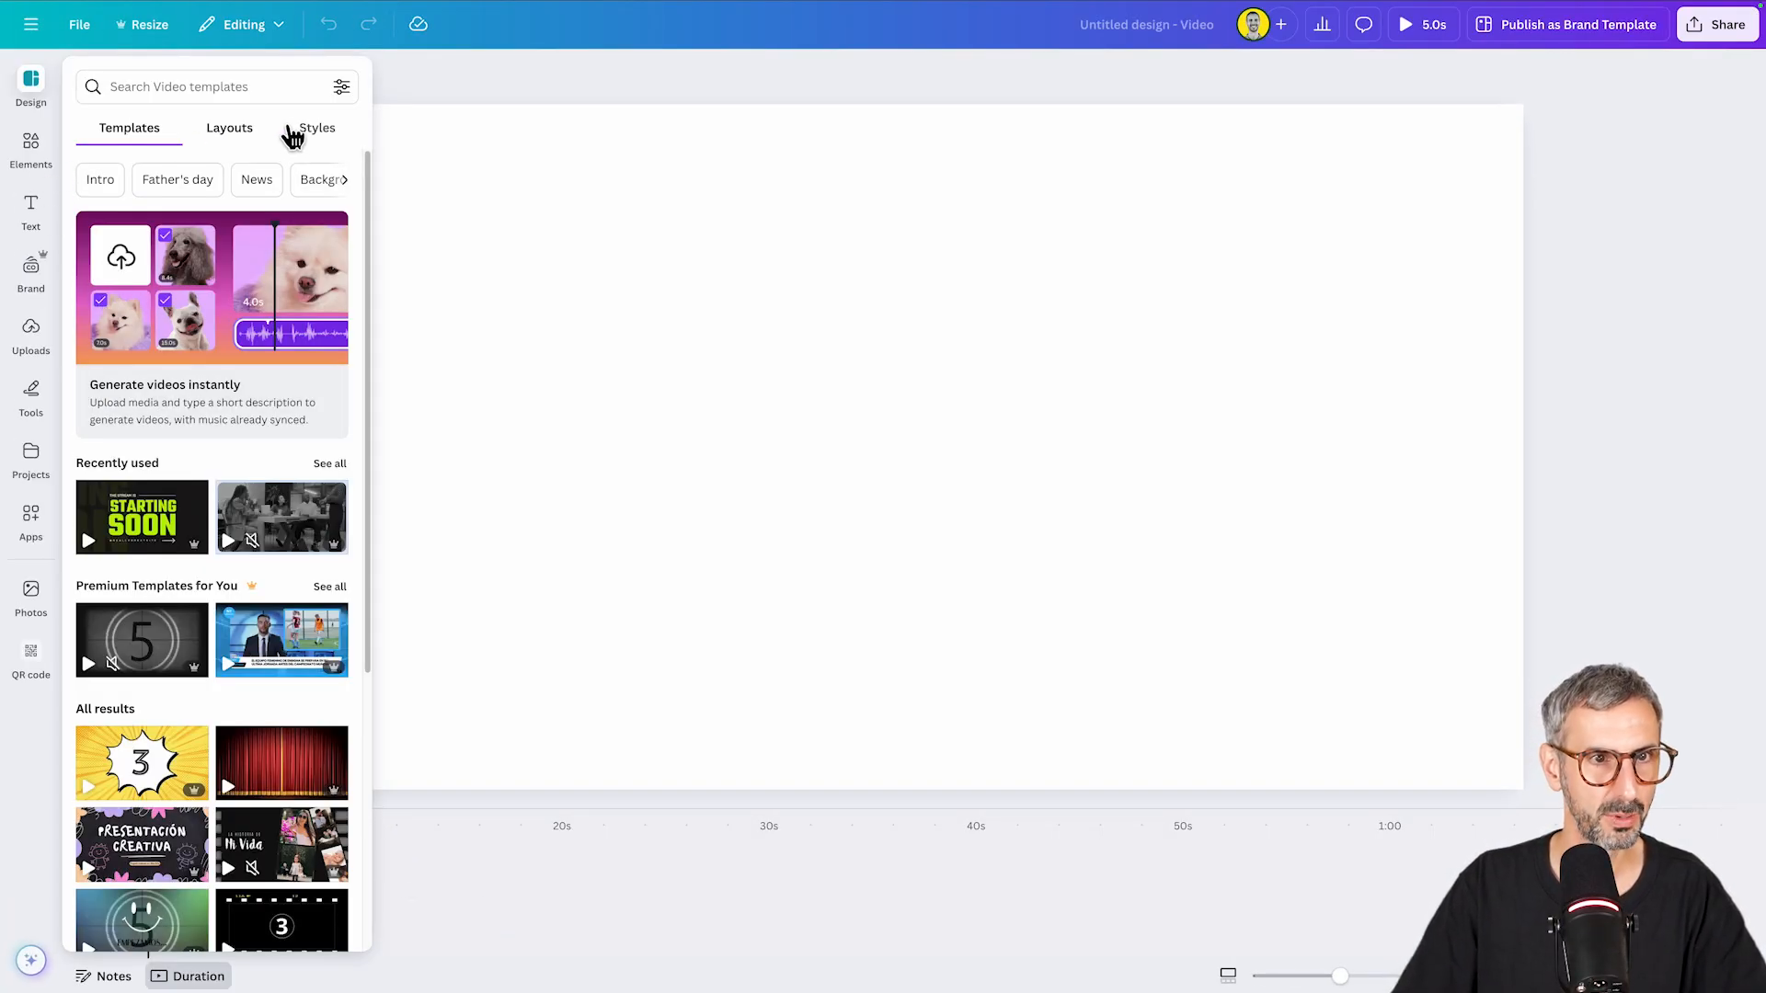
Upload all the scene clips from the Downloads folder to the design's video uploads.
{"action": "left_click", "coordinate": [34, 348]}
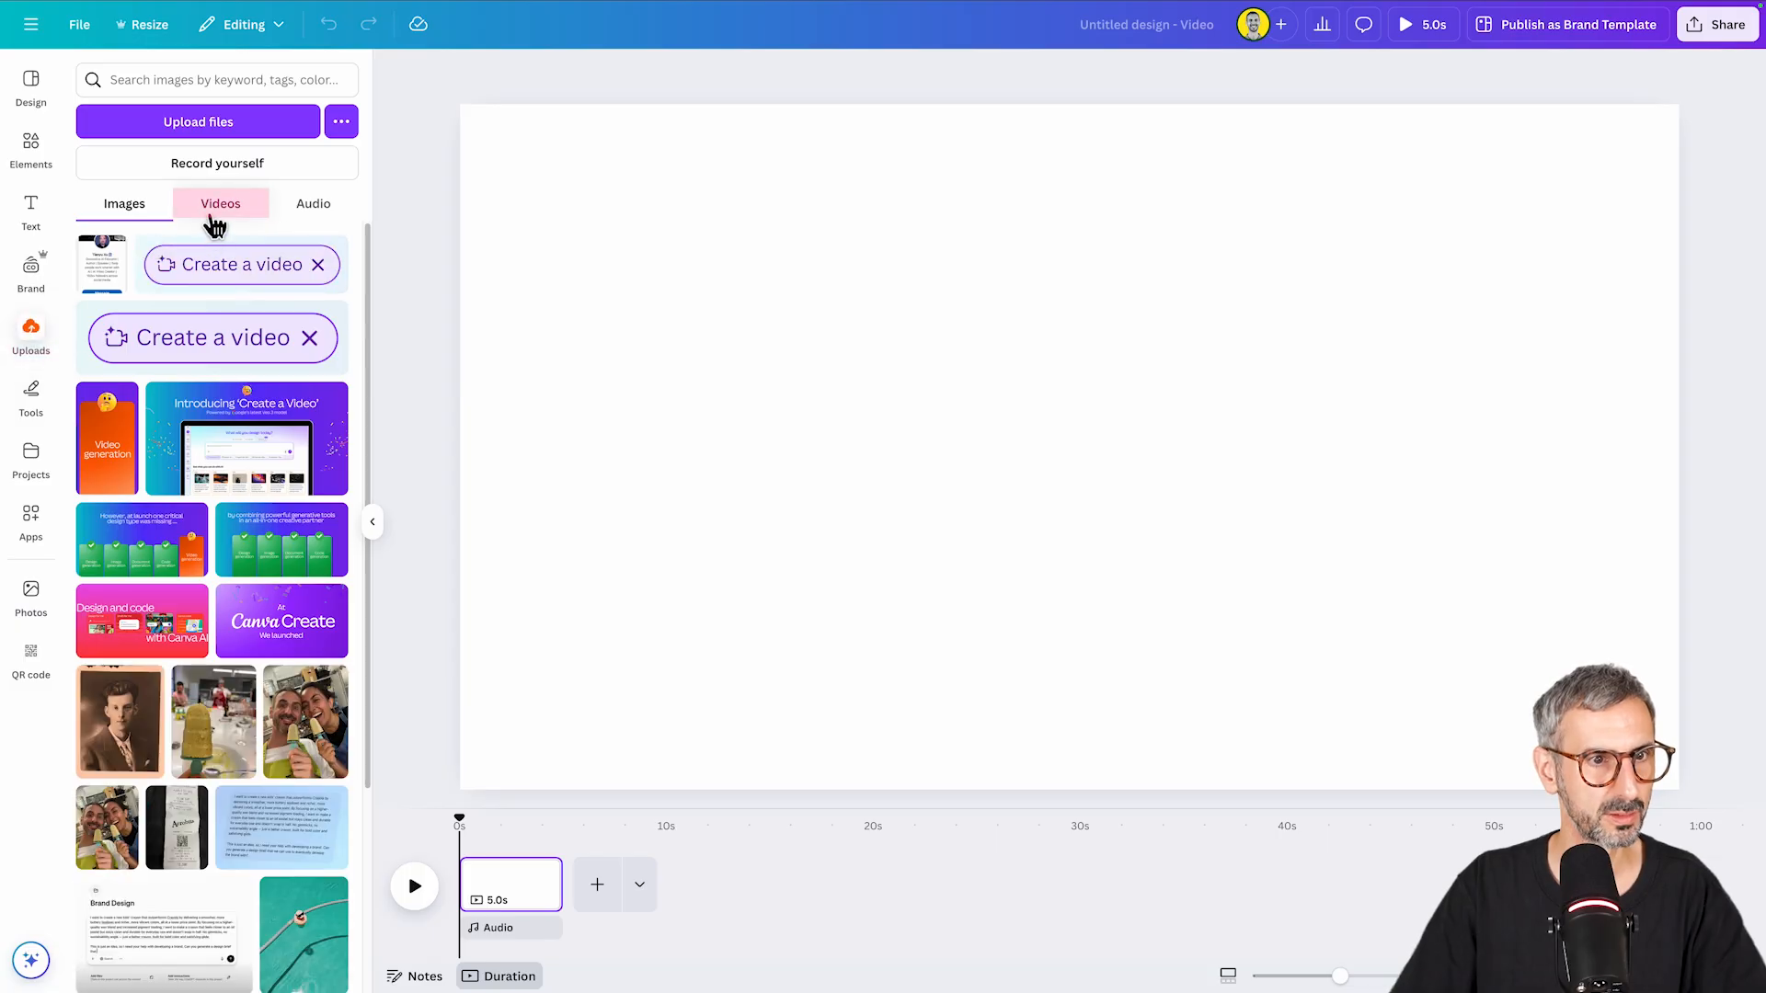
{"action": "left_click", "coordinate": [210, 210]}
{"action": "left_click", "coordinate": [214, 129]}
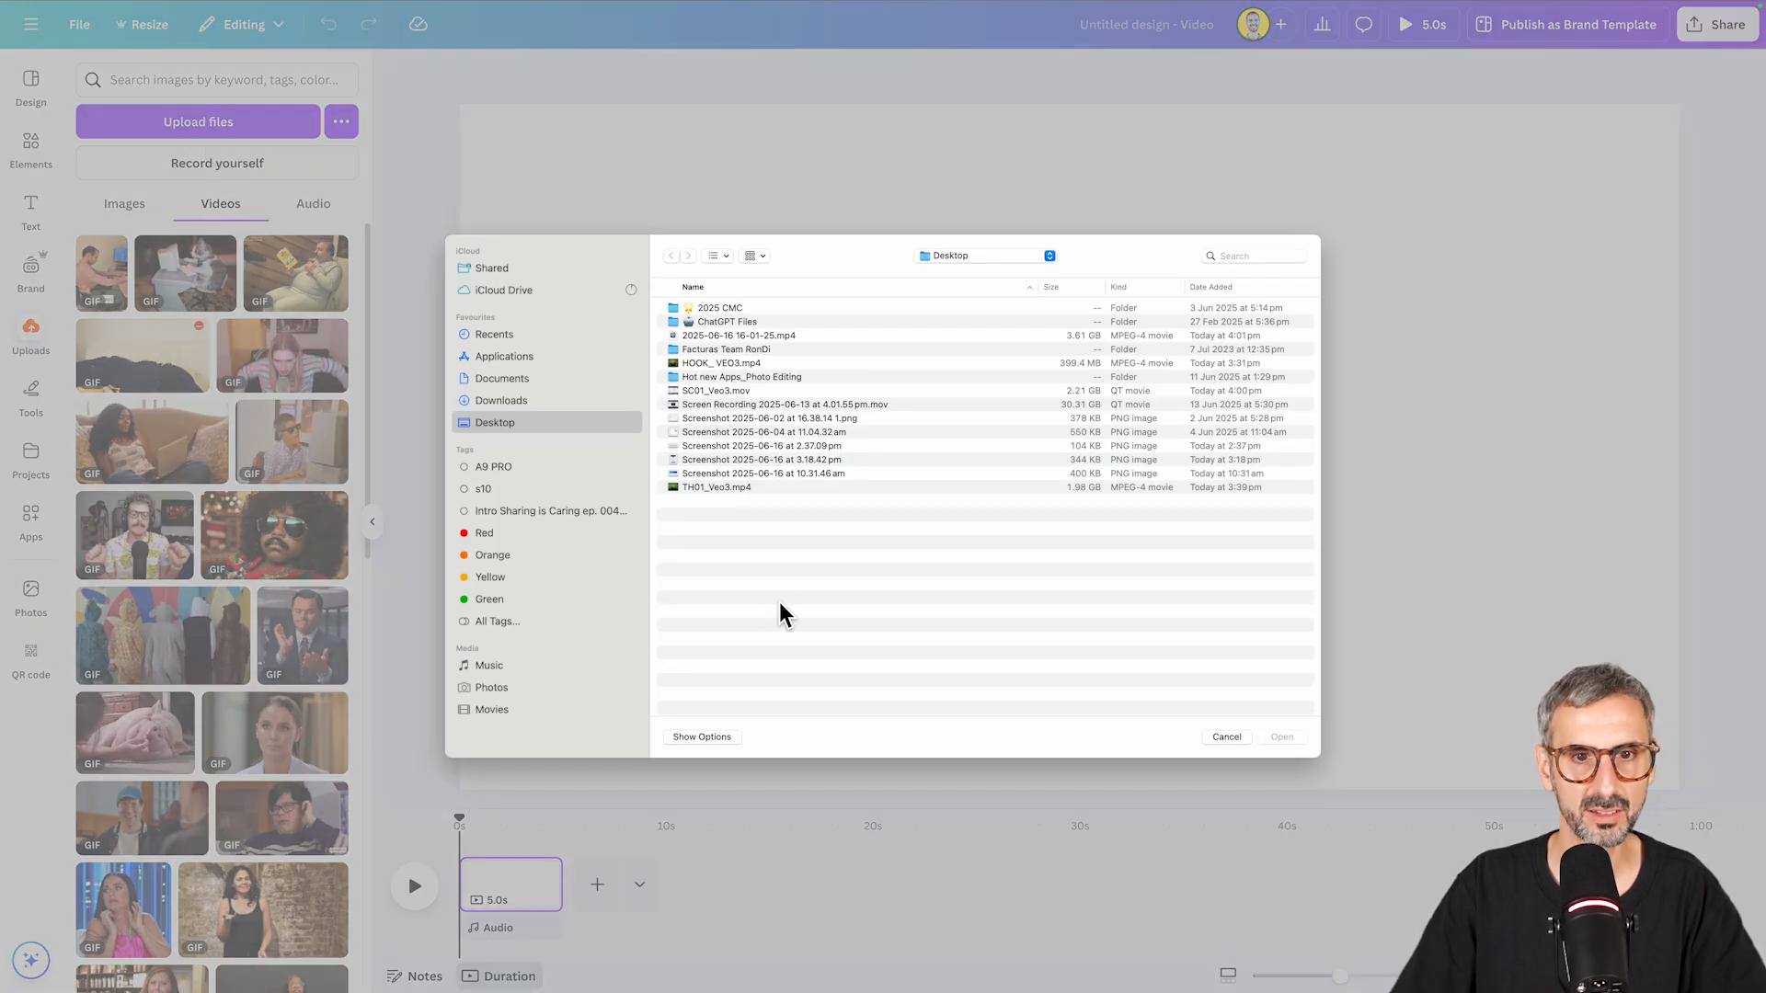
{"action": "left_click", "coordinate": [523, 411]}
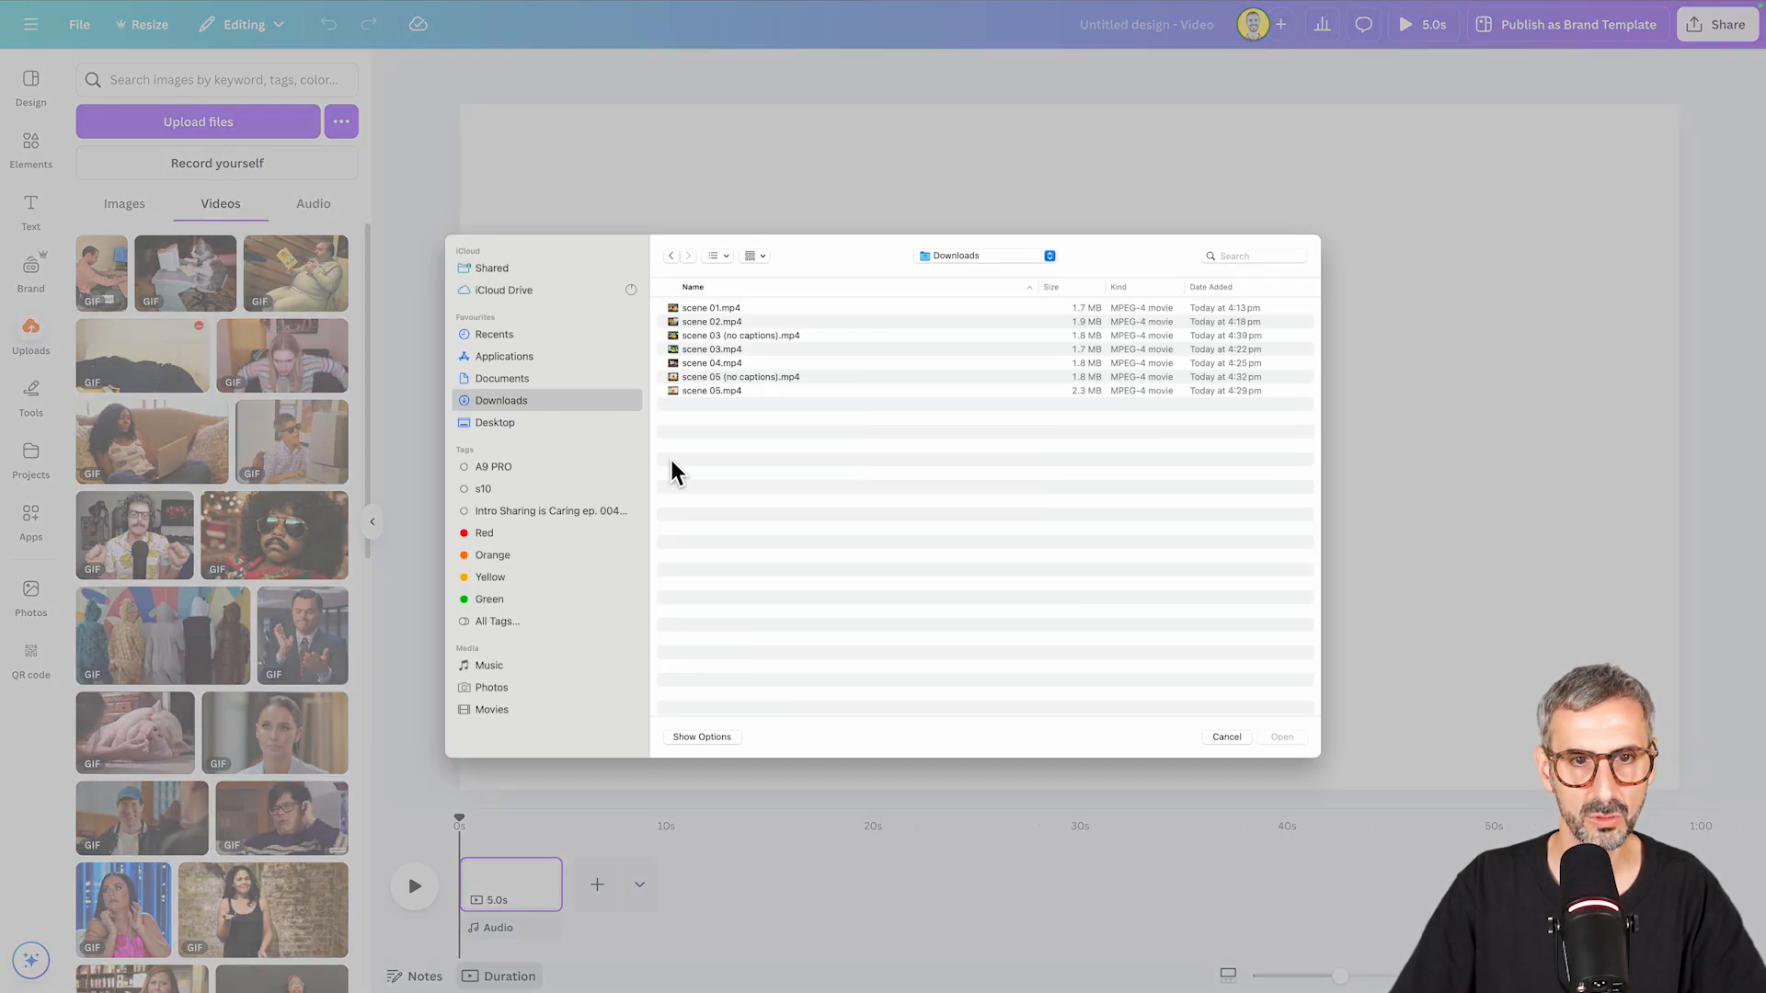
{"action": "key", "text": "super+a"}
{"action": "left_click", "coordinate": [1281, 739]}
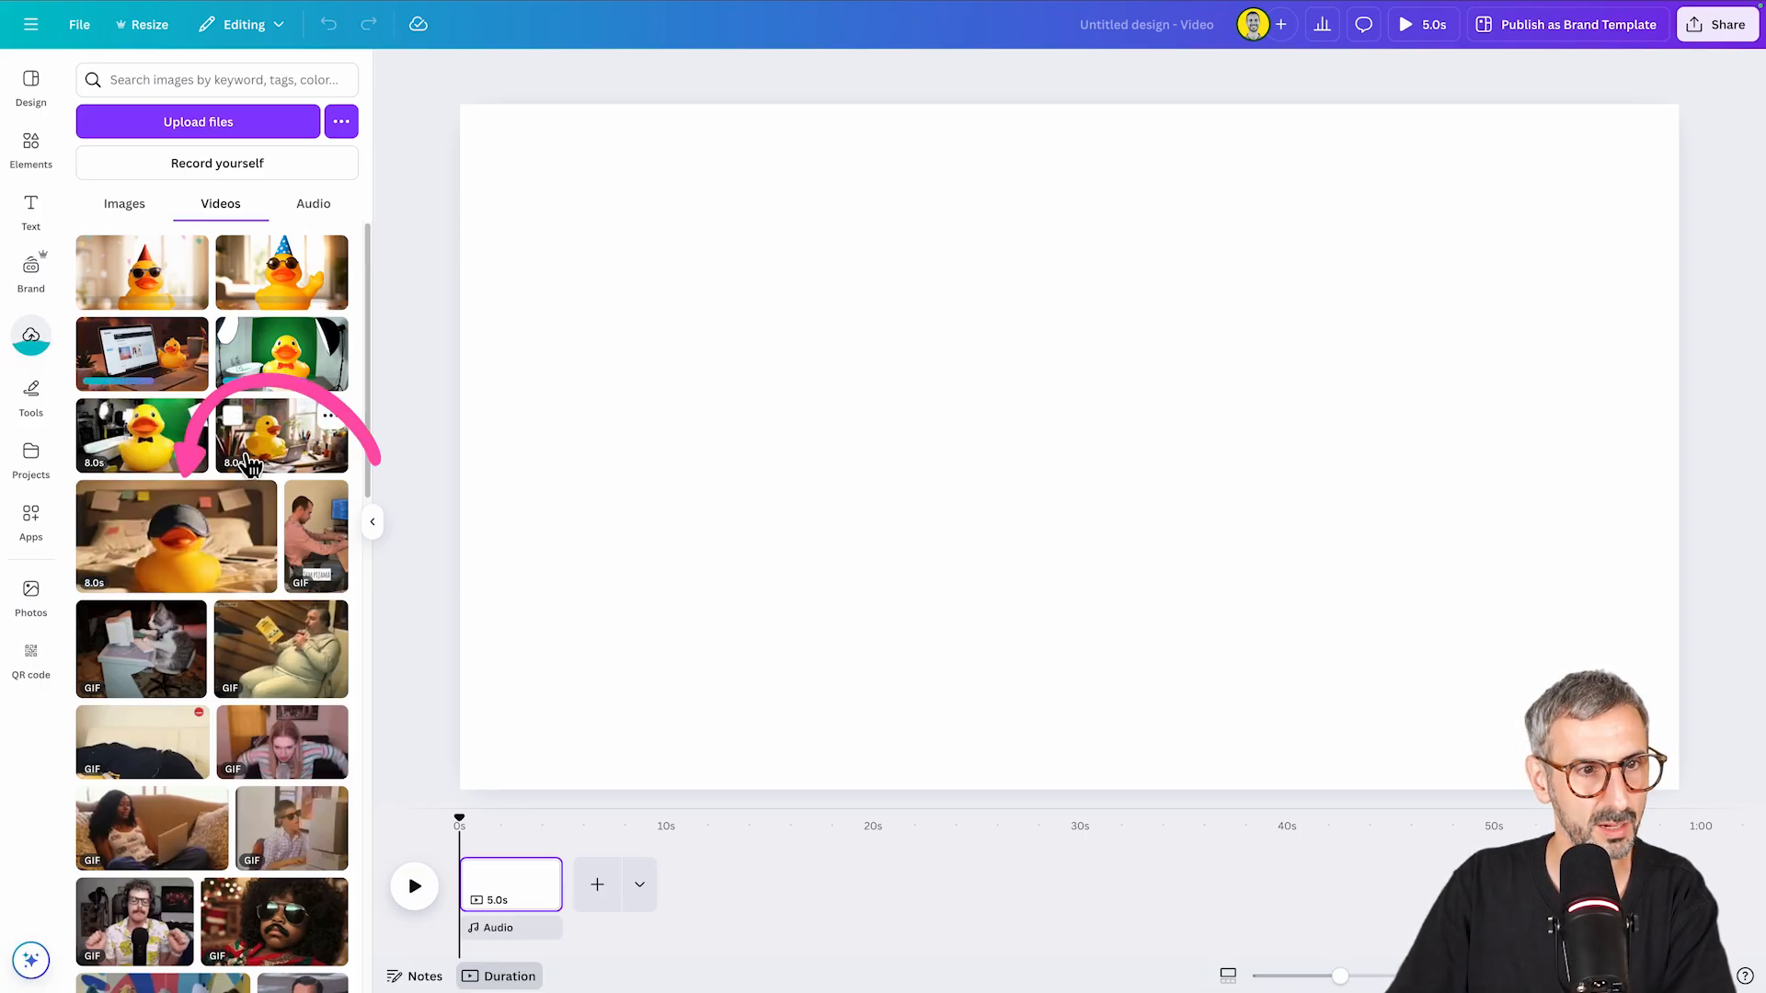
Add the sleep-mask duck clip to the first page and append four blank pages to the timeline.
{"action": "left_click", "coordinate": [248, 585]}
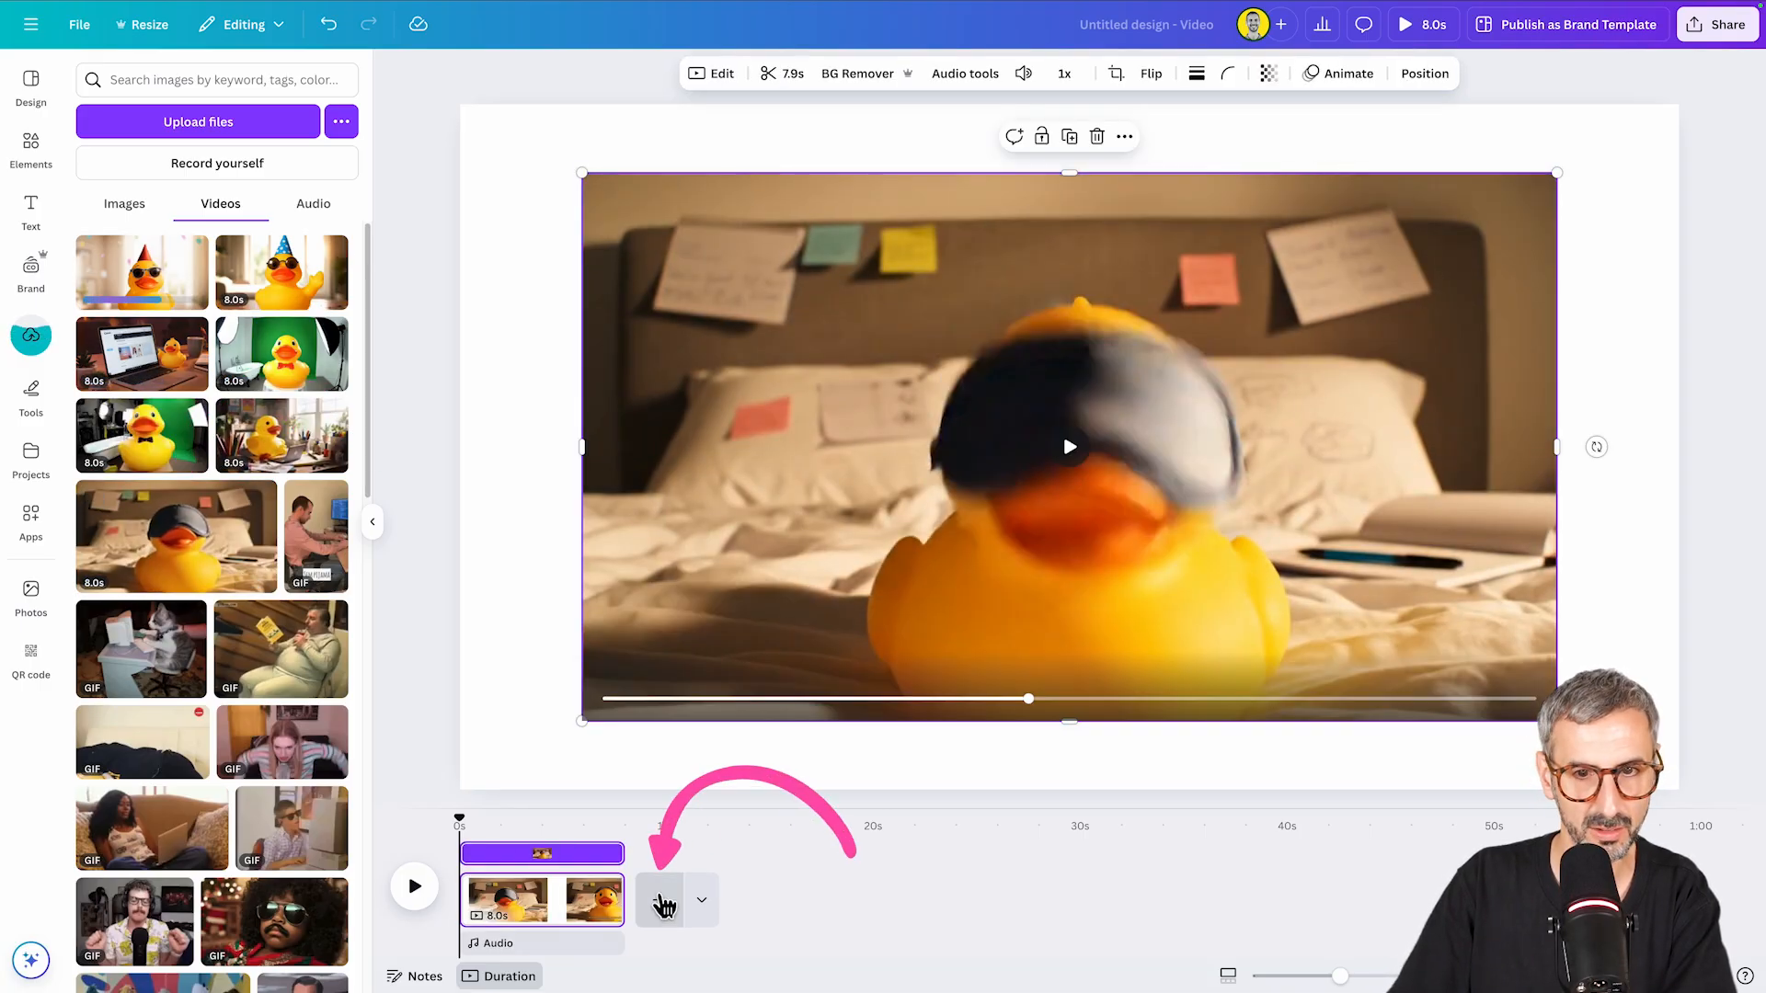
{"action": "left_click", "coordinate": [666, 900]}
{"action": "left_click", "coordinate": [765, 901]}
{"action": "left_click", "coordinate": [874, 903]}
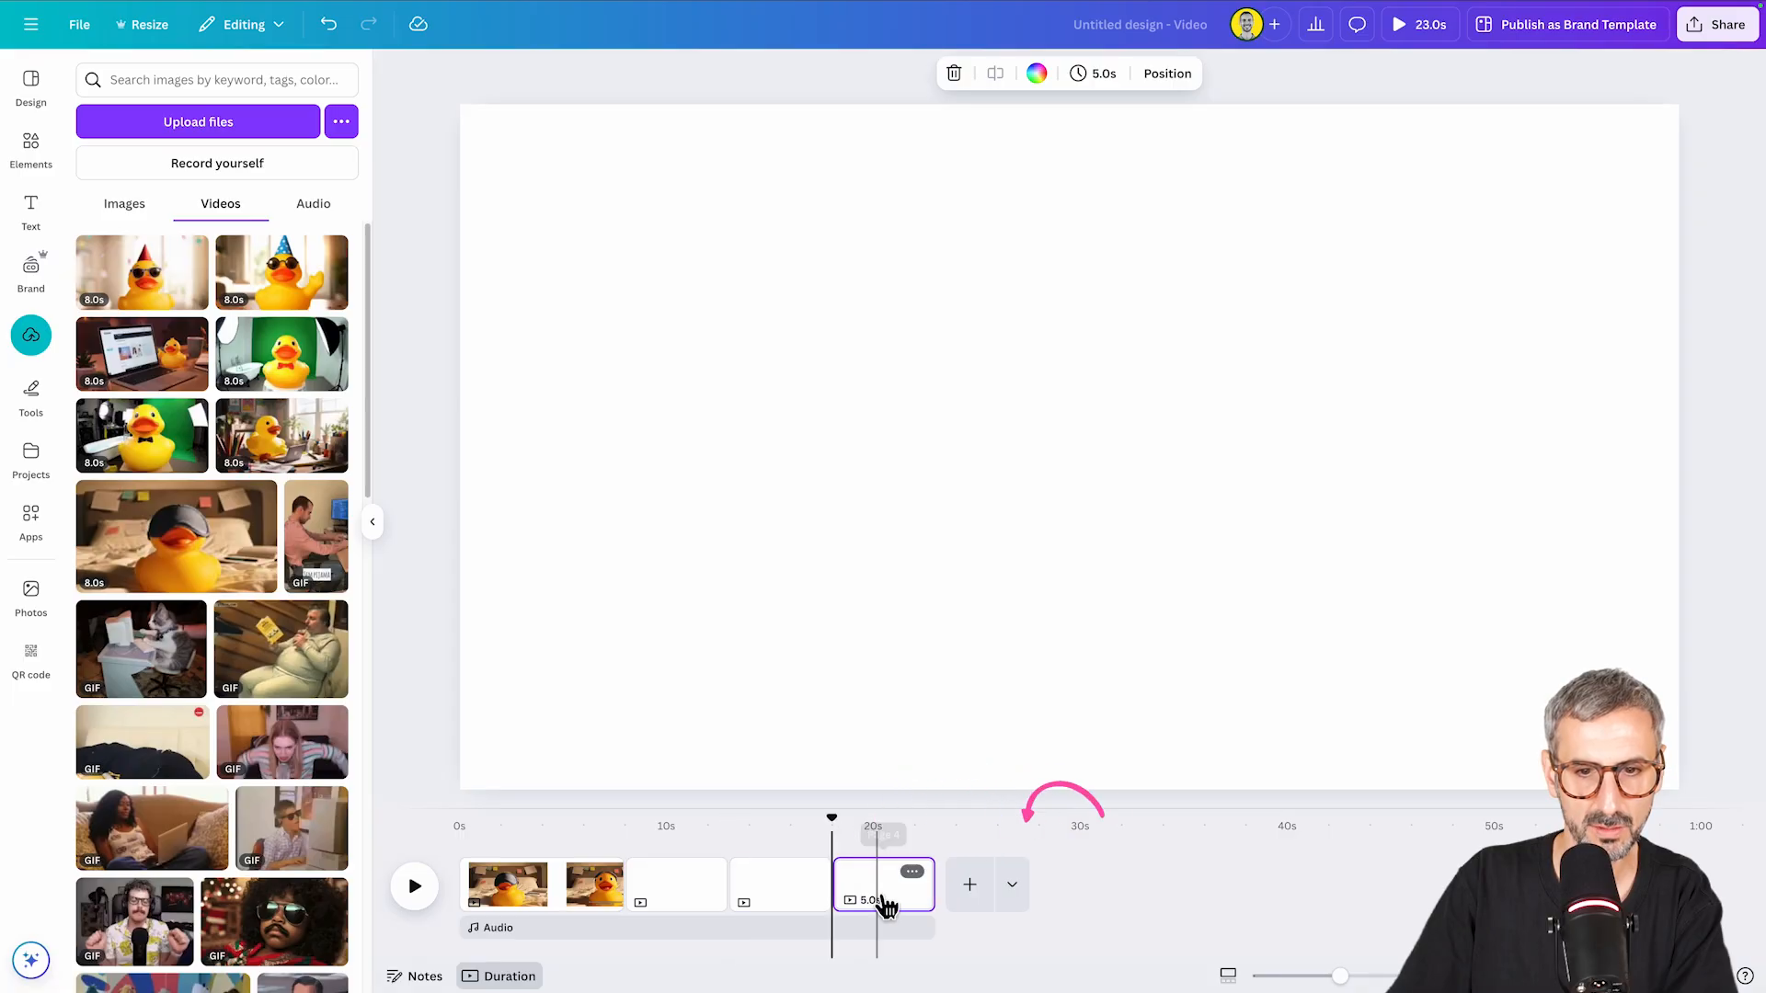
{"action": "left_click", "coordinate": [972, 887]}
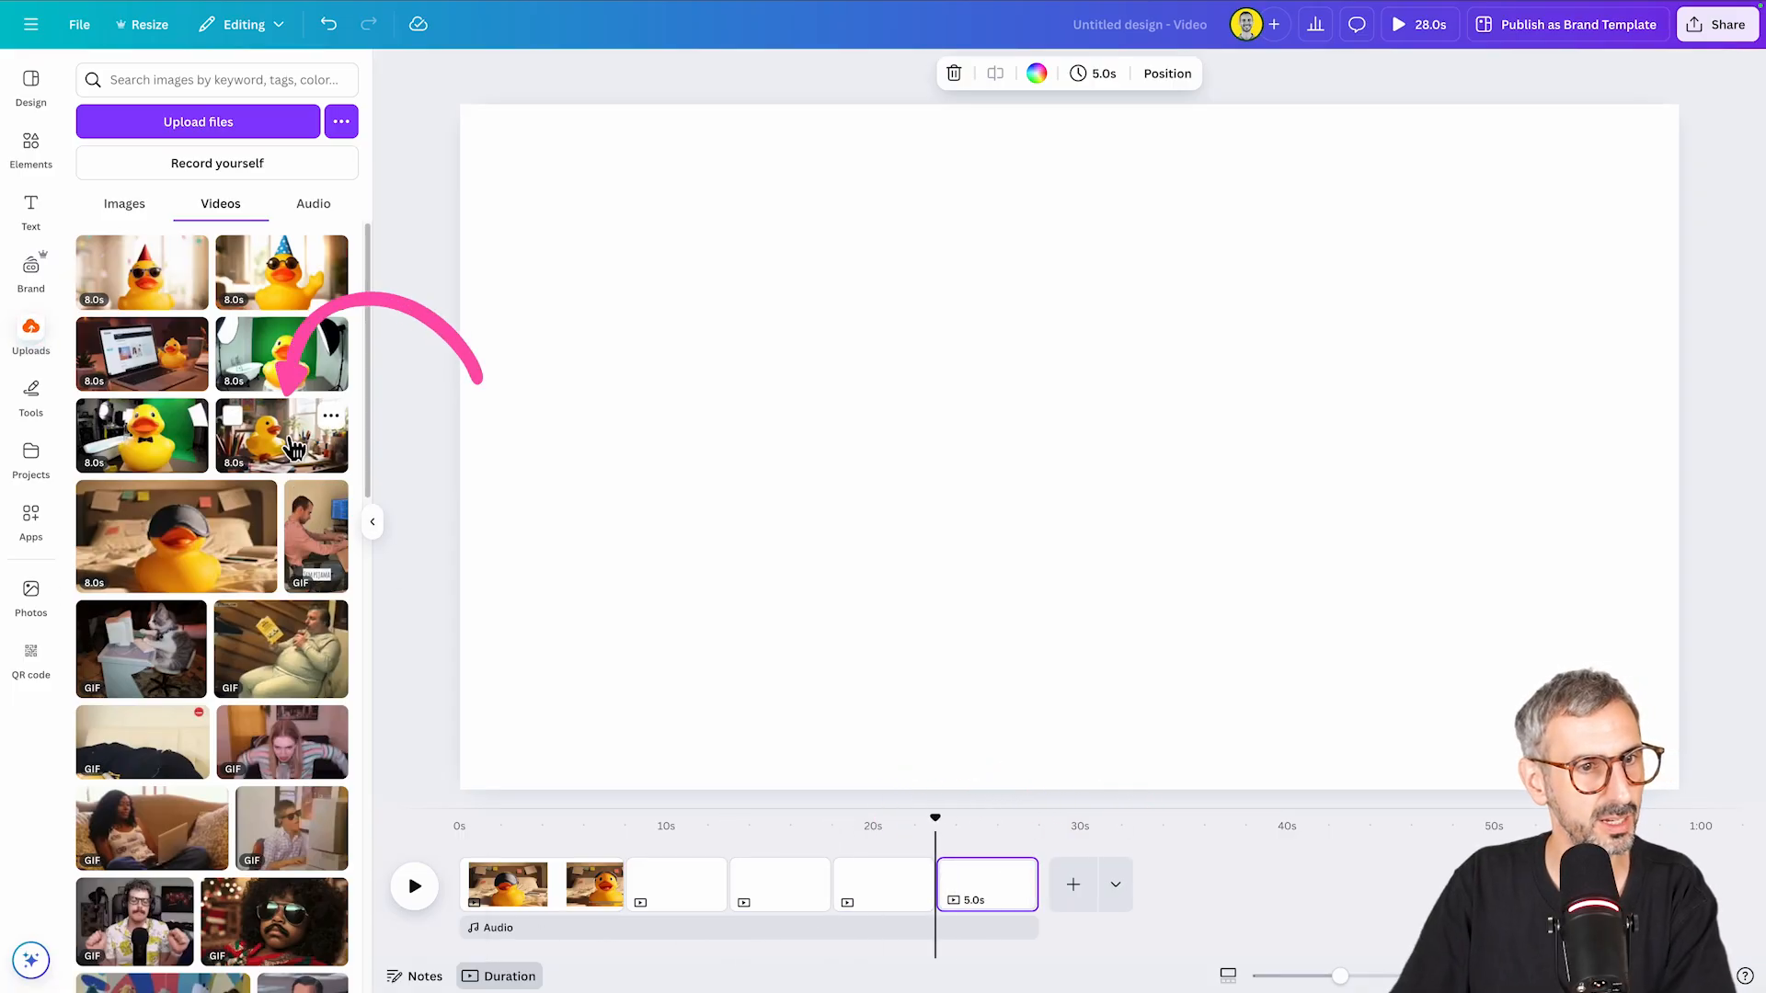
Fill the second timeline page with the clip of the duck at the desk with laptop and pencils.
{"action": "left_click_drag", "start_coordinate": [292, 448], "coordinate": [731, 982]}
{"action": "left_click_drag", "start_coordinate": [694, 890], "coordinate": [715, 946]}
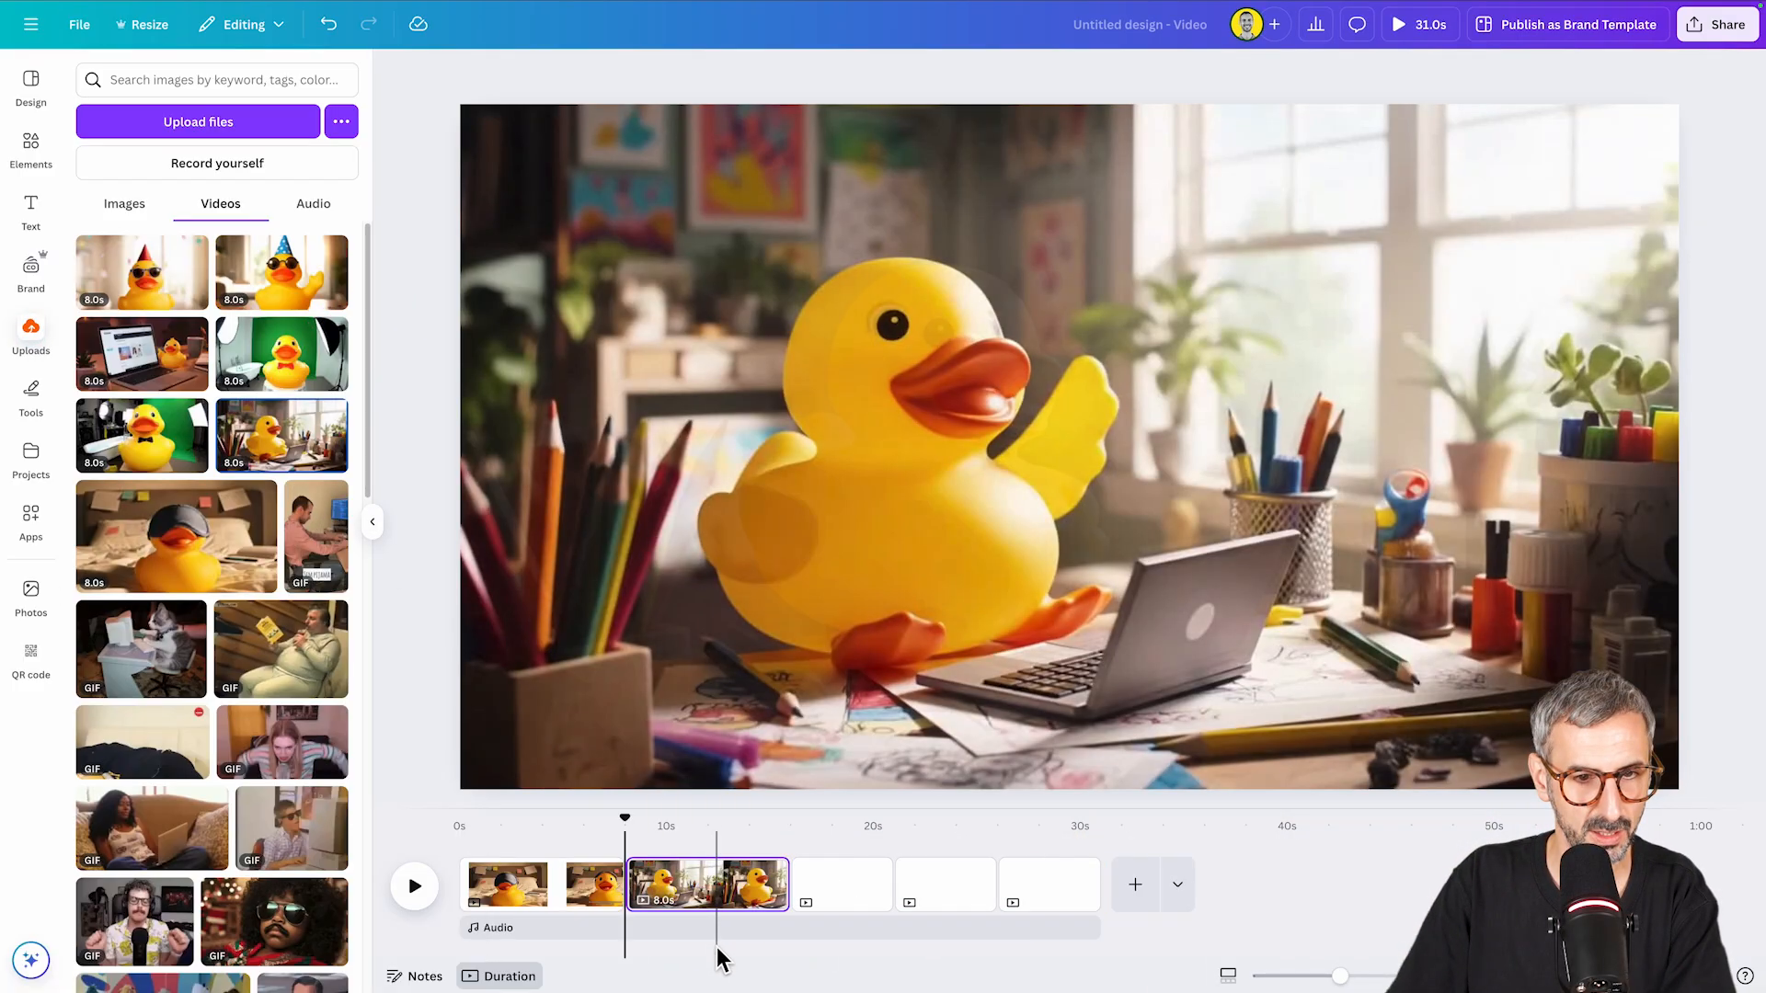
Fill the third, fourth and fifth timeline pages with the green-screen bow-tie duck, laptop desk and red party-hat duck clips.
{"action": "left_click_drag", "start_coordinate": [295, 372], "coordinate": [848, 892]}
{"action": "left_click_drag", "start_coordinate": [147, 372], "coordinate": [1033, 898]}
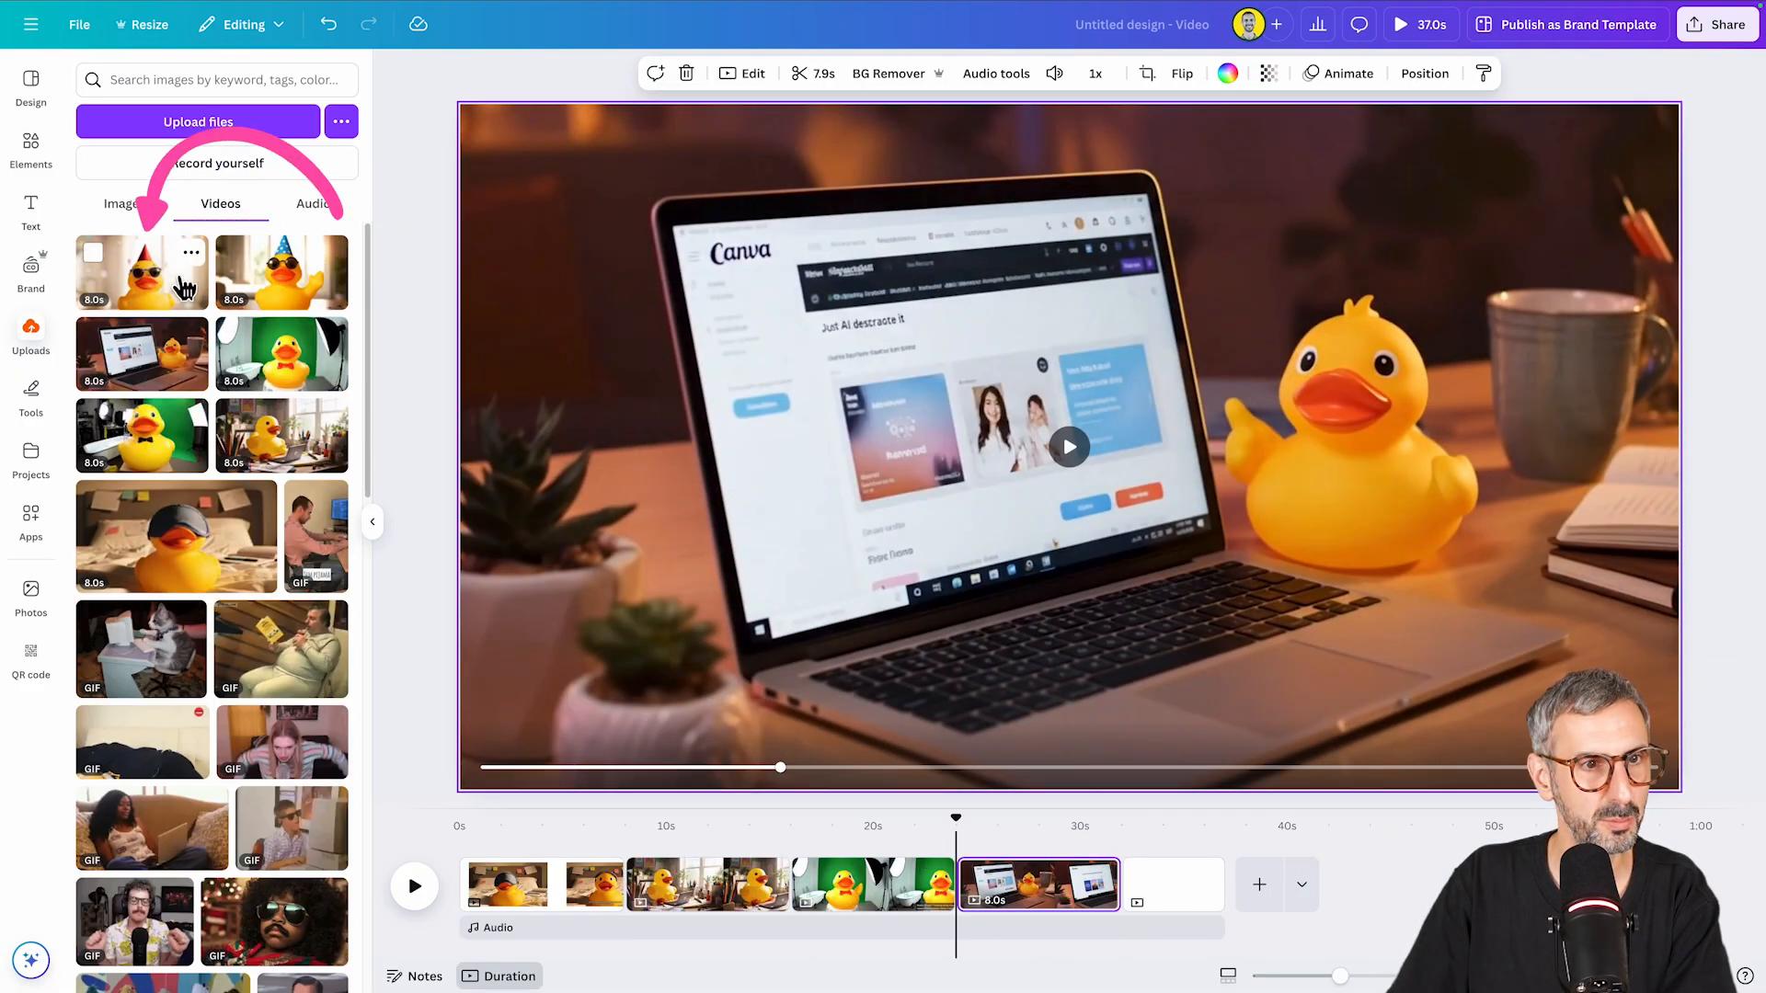
{"action": "left_click_drag", "start_coordinate": [184, 288], "coordinate": [1215, 918]}
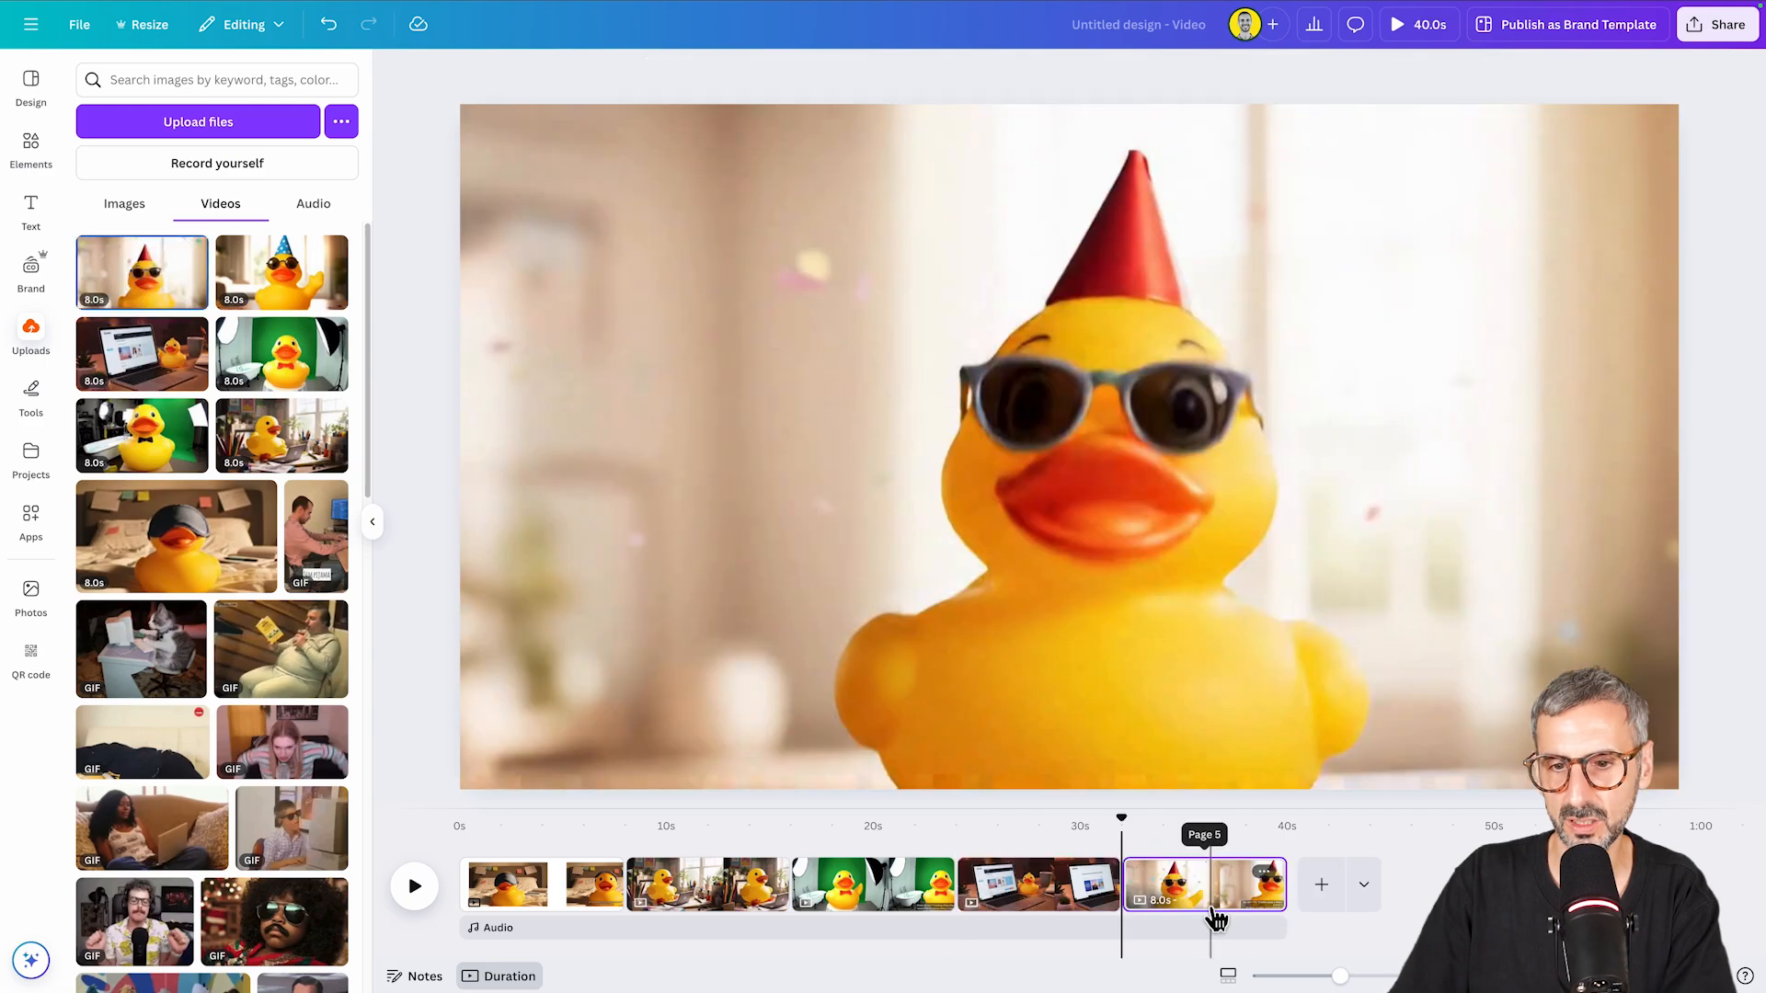
Set the sleep-mask duck video on the first page as the page background.
{"action": "left_click", "coordinate": [550, 885]}
{"action": "right_click", "coordinate": [814, 545]}
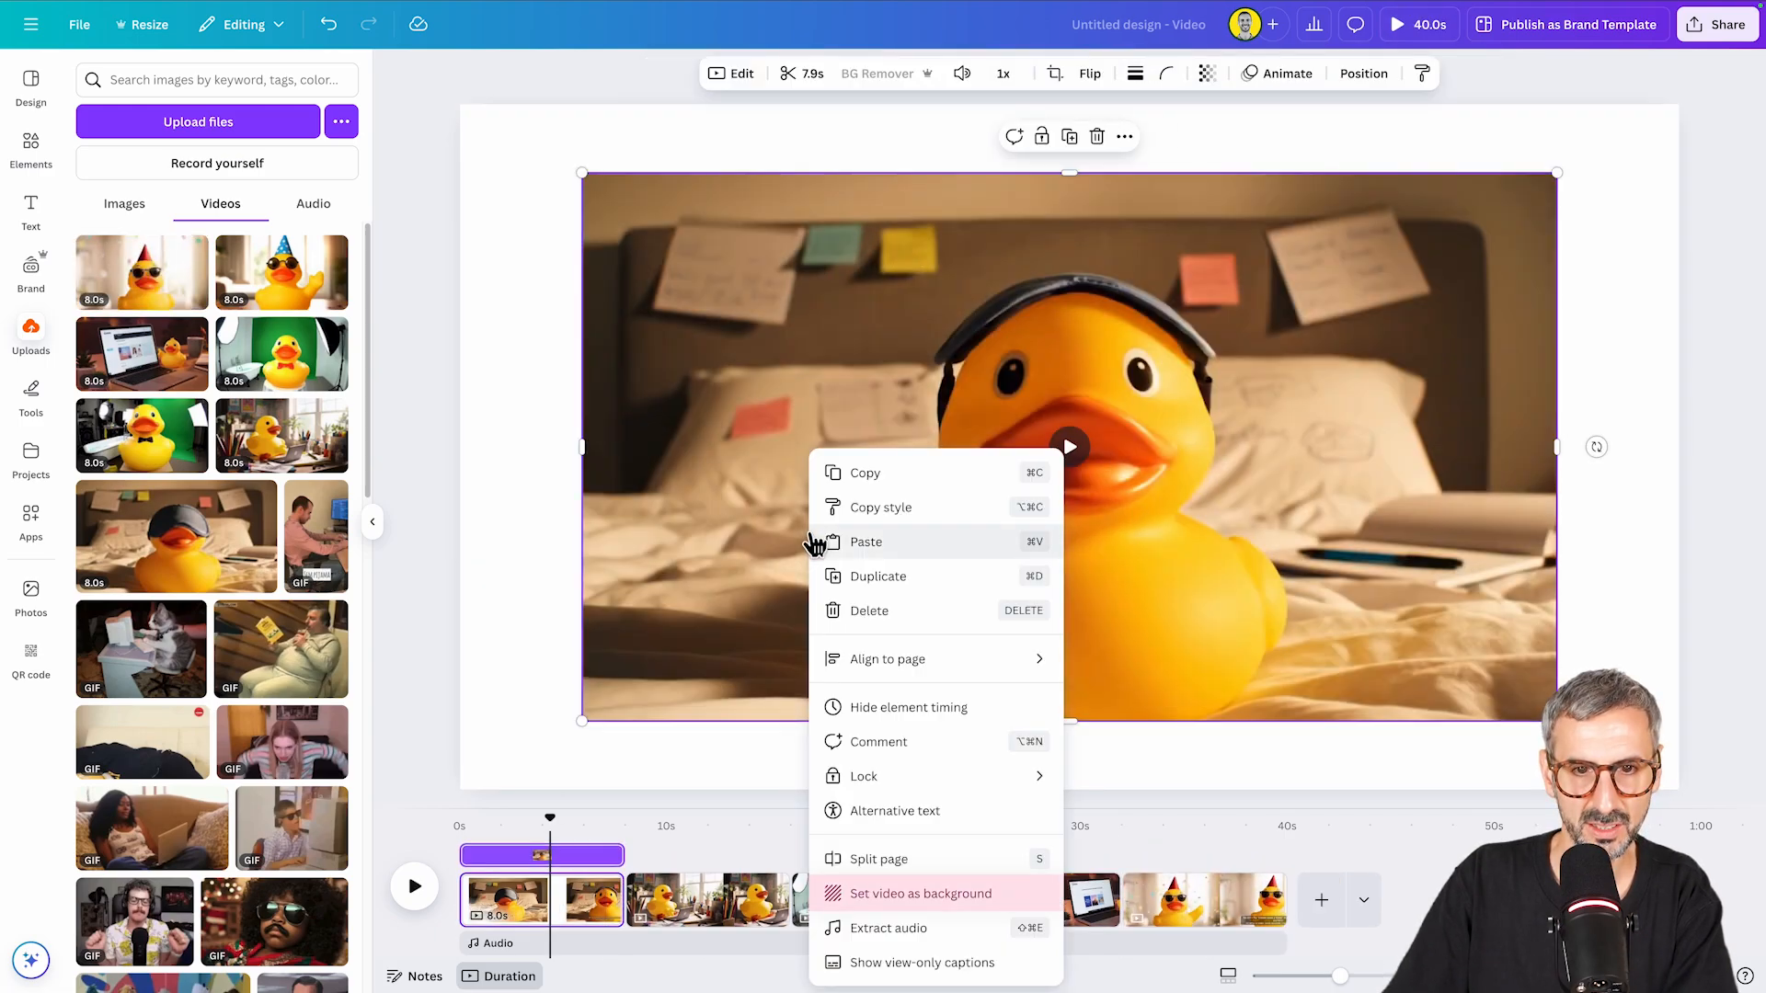
{"action": "left_click", "coordinate": [918, 894]}
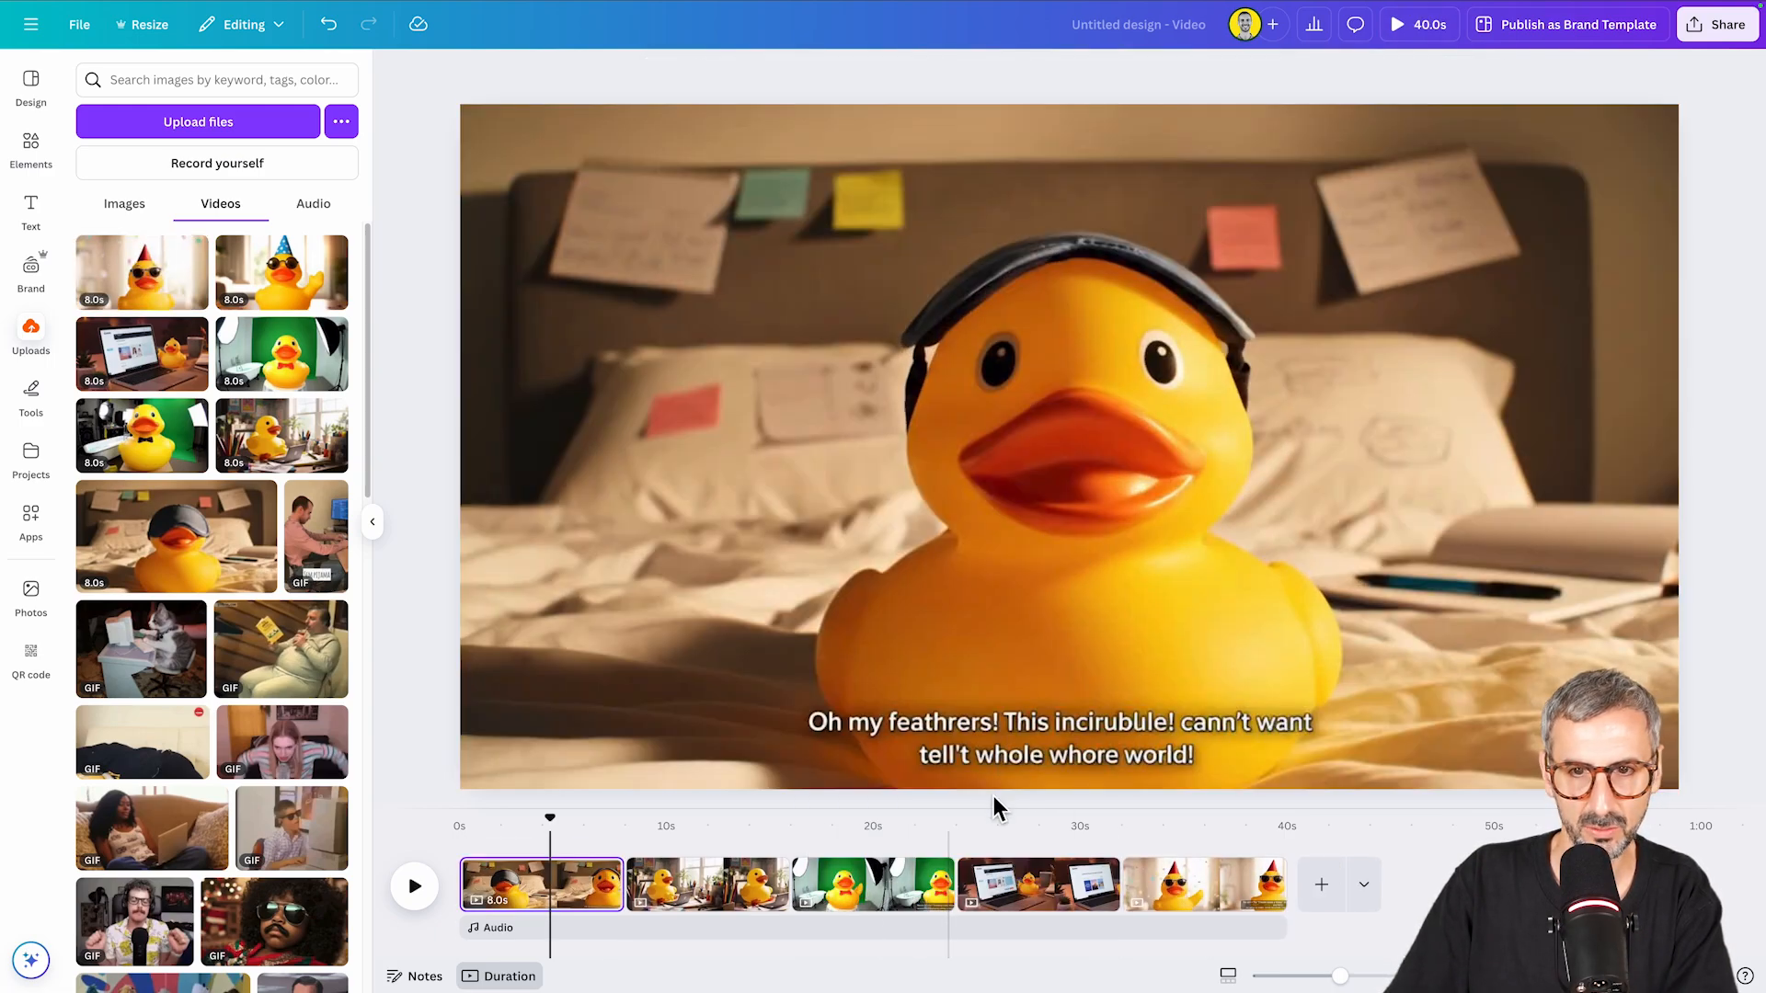
Split the sleep-mask duck clip at about 4.5 s, just before its caption starts.
{"action": "mouse_move", "coordinate": [550, 825]}
{"action": "left_mouse_down"}
{"action": "mouse_move", "coordinate": [460, 828]}
{"action": "mouse_move", "coordinate": [622, 827]}
{"action": "mouse_move", "coordinate": [713, 885]}
{"action": "mouse_move", "coordinate": [1033, 867]}
{"action": "mouse_move", "coordinate": [1196, 825]}
{"action": "mouse_move", "coordinate": [731, 873]}
{"action": "mouse_move", "coordinate": [653, 901]}
{"action": "left_mouse_up"}
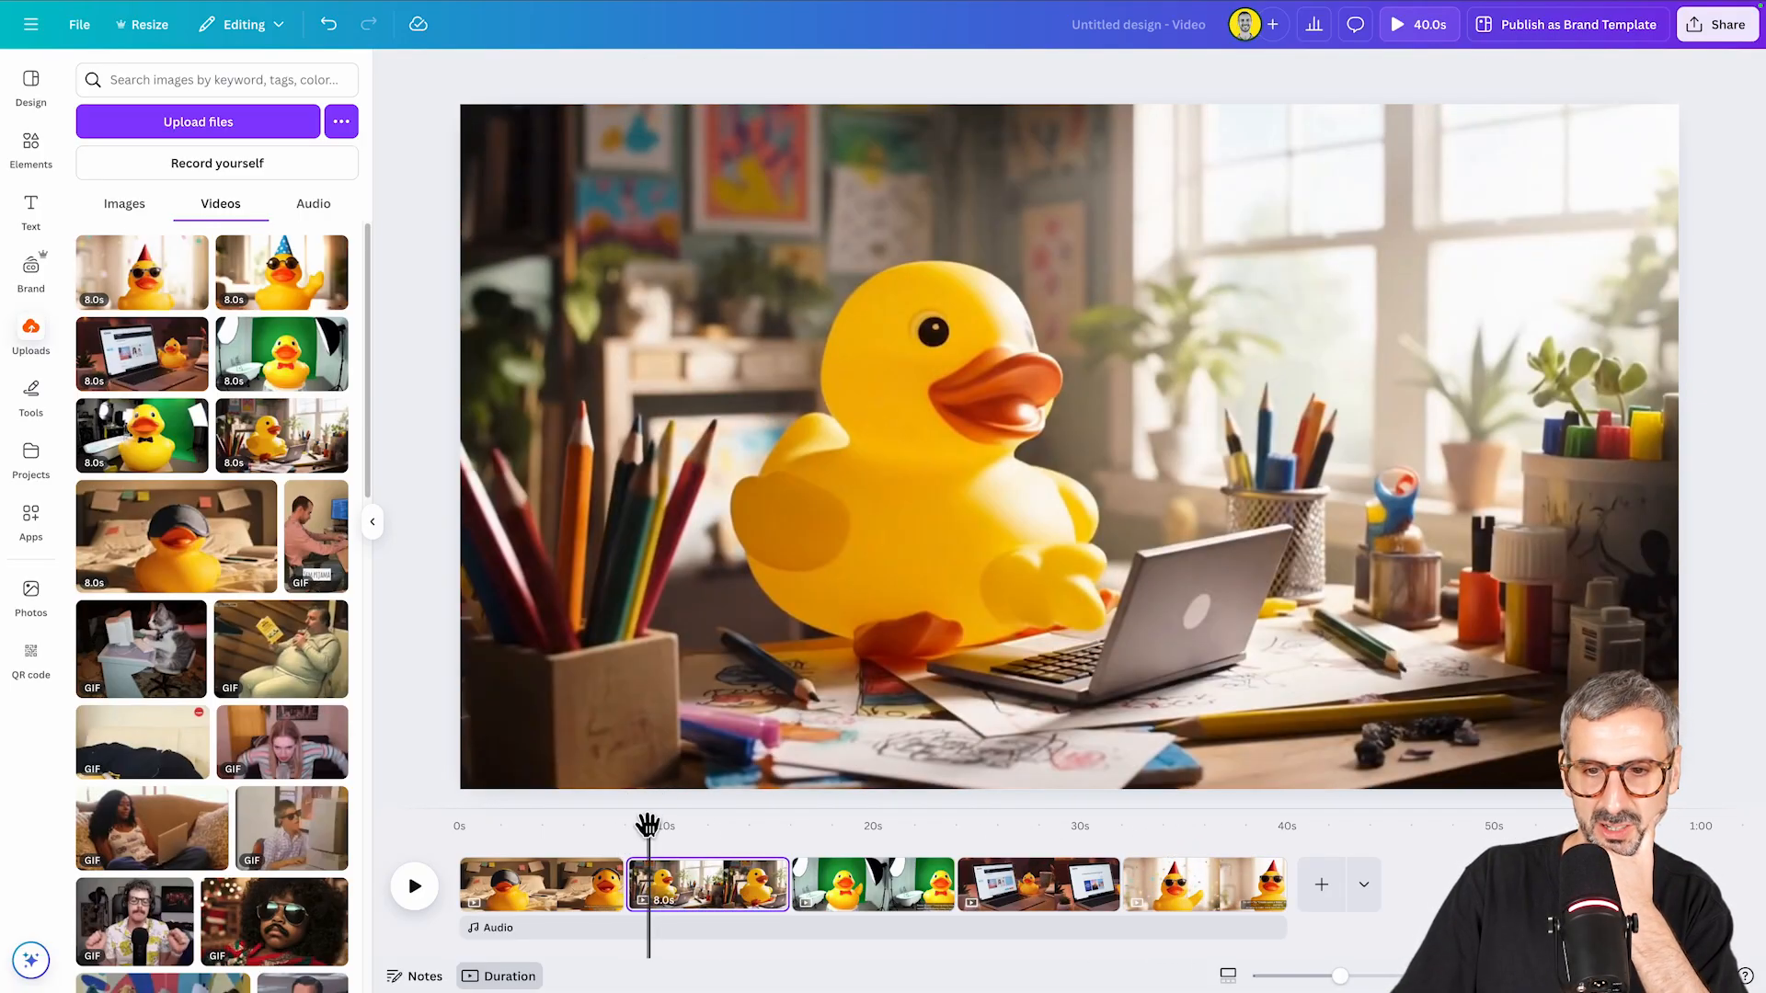
{"action": "left_click_drag", "start_coordinate": [648, 825], "coordinate": [555, 857]}
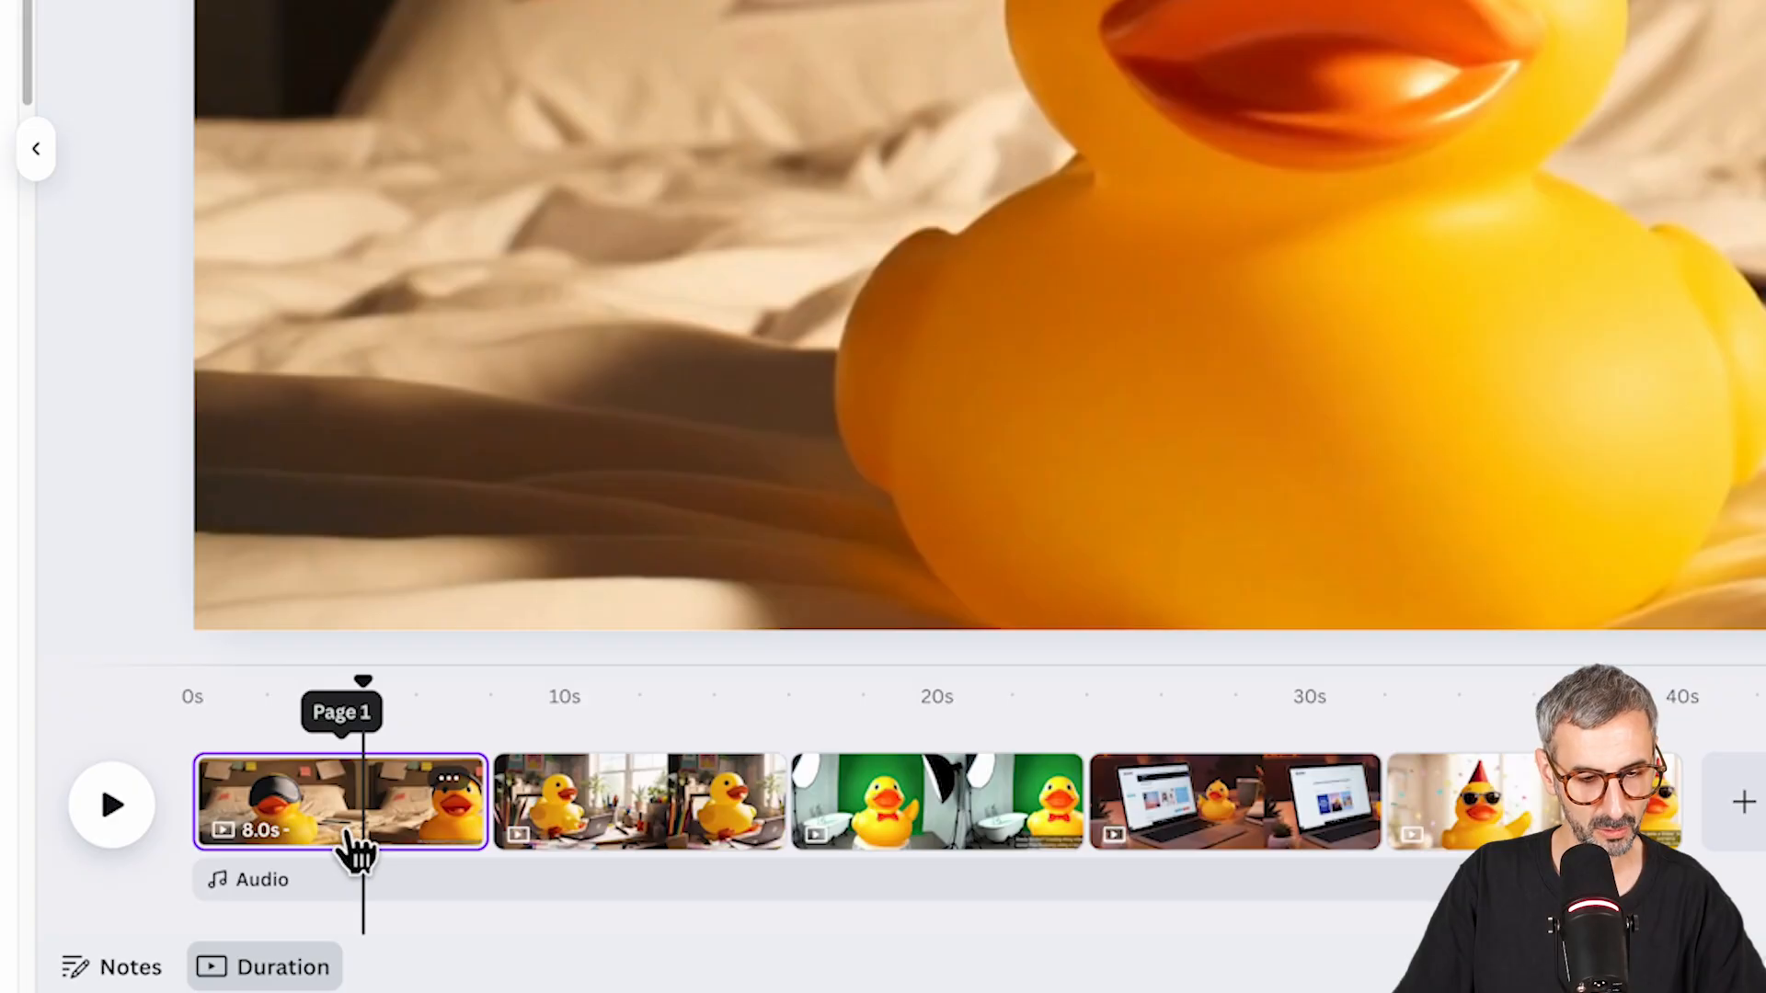
{"action": "key", "text": "s"}
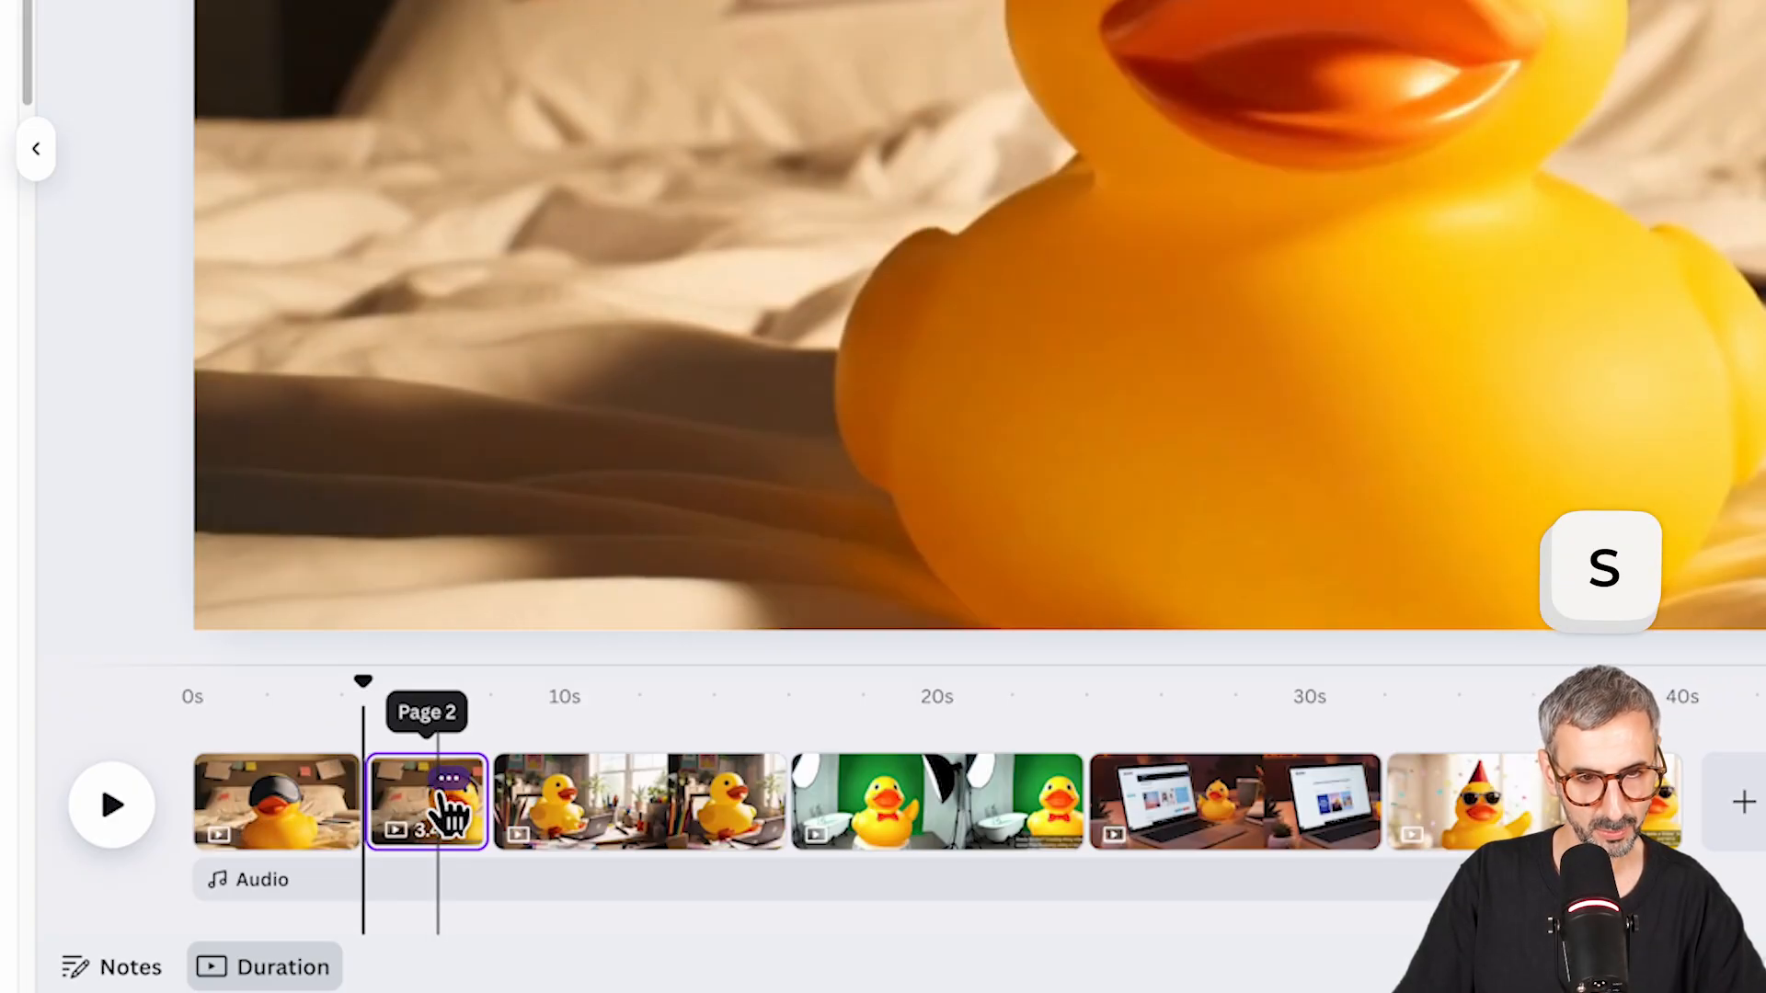
Enlarge and reposition the second part of the sleep-mask clip in crop mode so its caption falls outside the frame.
{"action": "left_click_drag", "start_coordinate": [362, 714], "coordinate": [405, 330]}
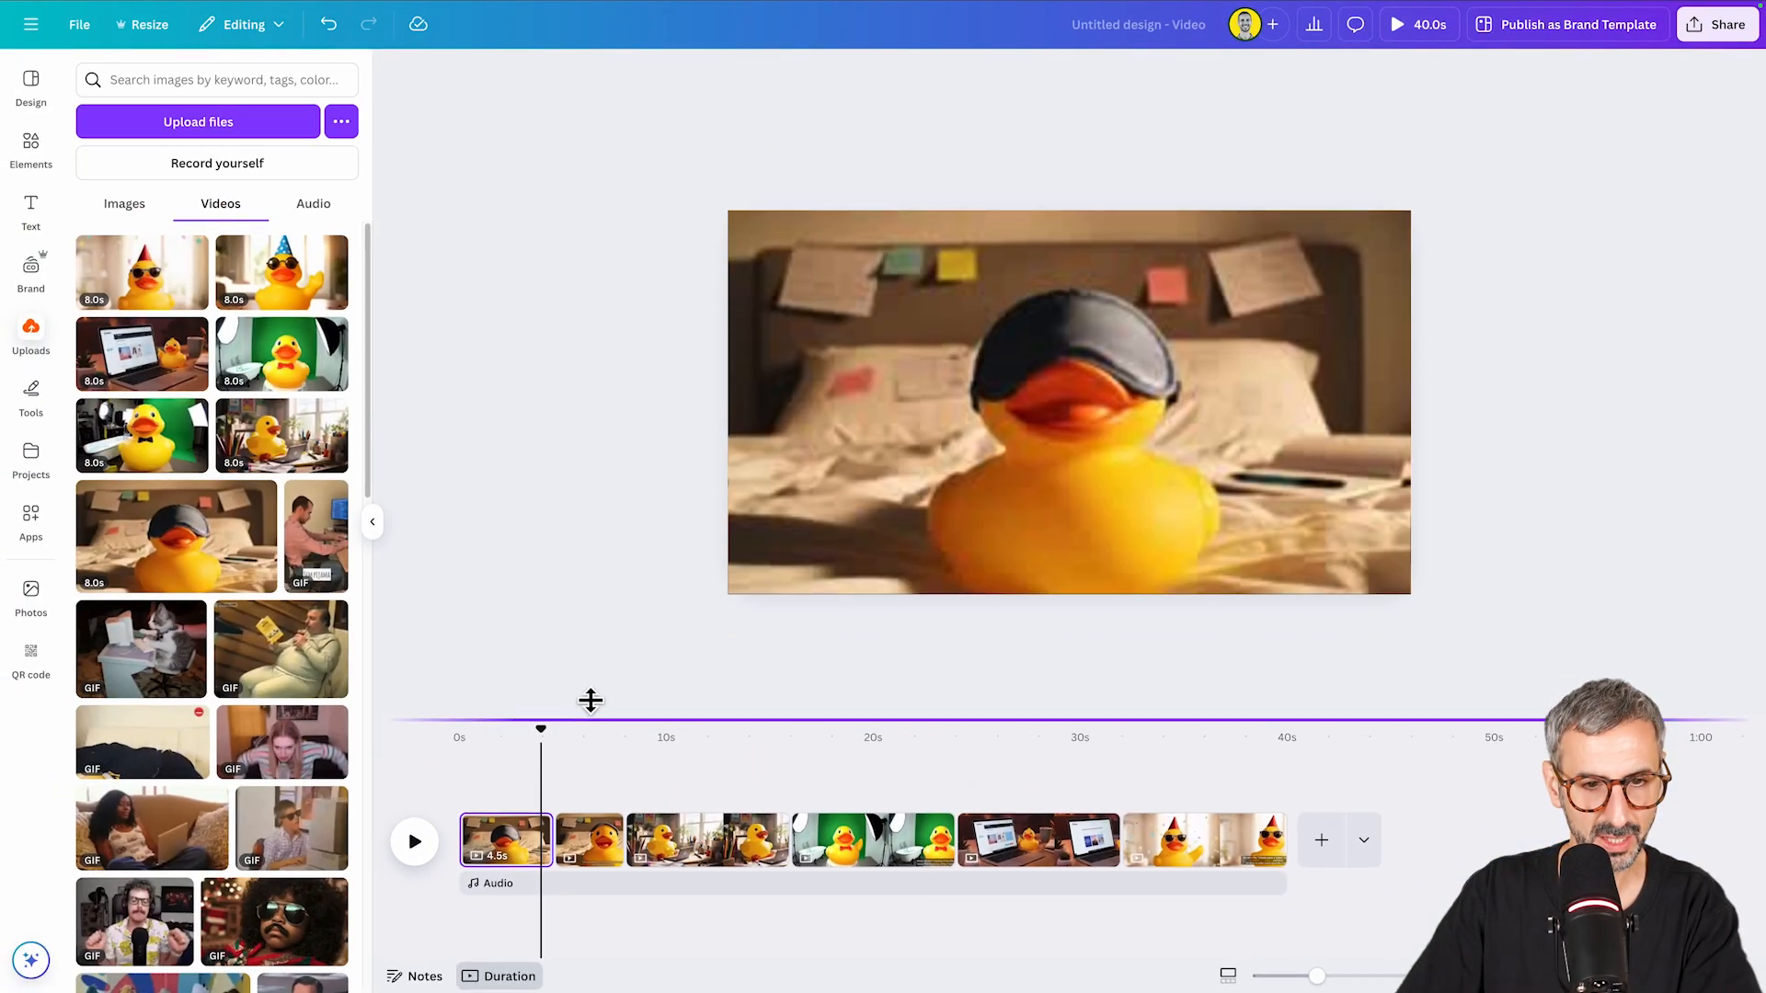
{"action": "left_click", "coordinate": [575, 789]}
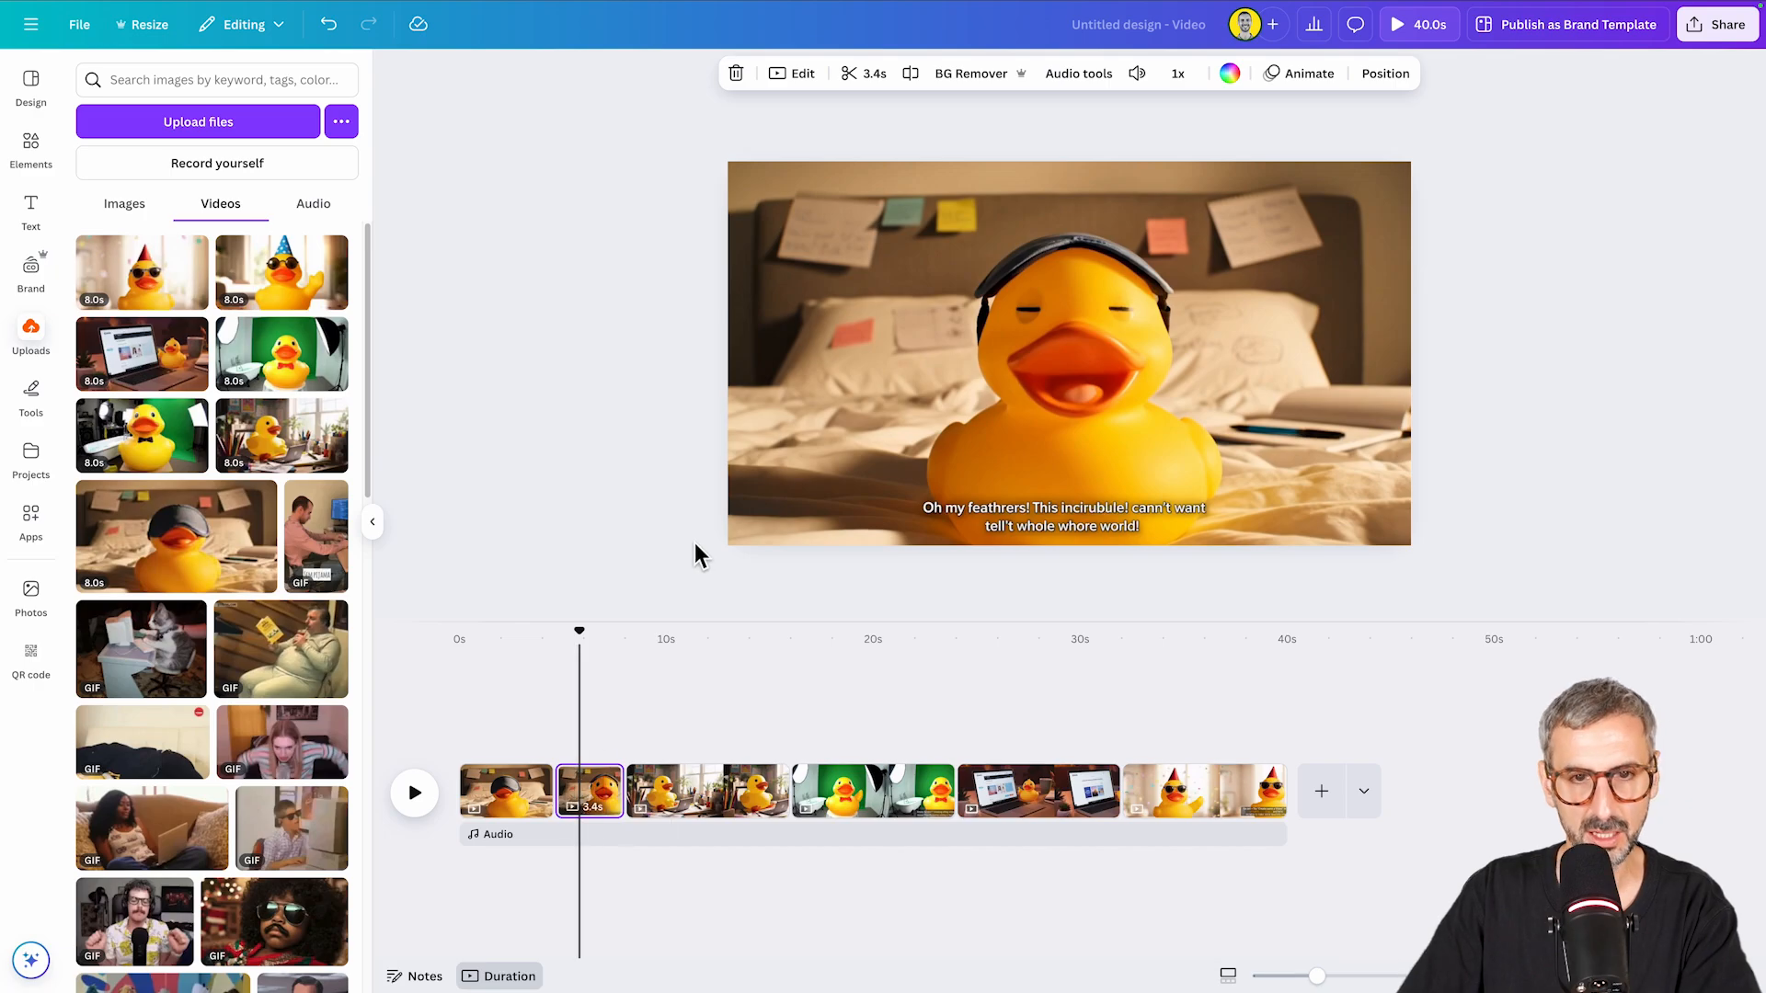
{"action": "left_click", "coordinate": [791, 538]}
{"action": "double_click", "coordinate": [784, 439]}
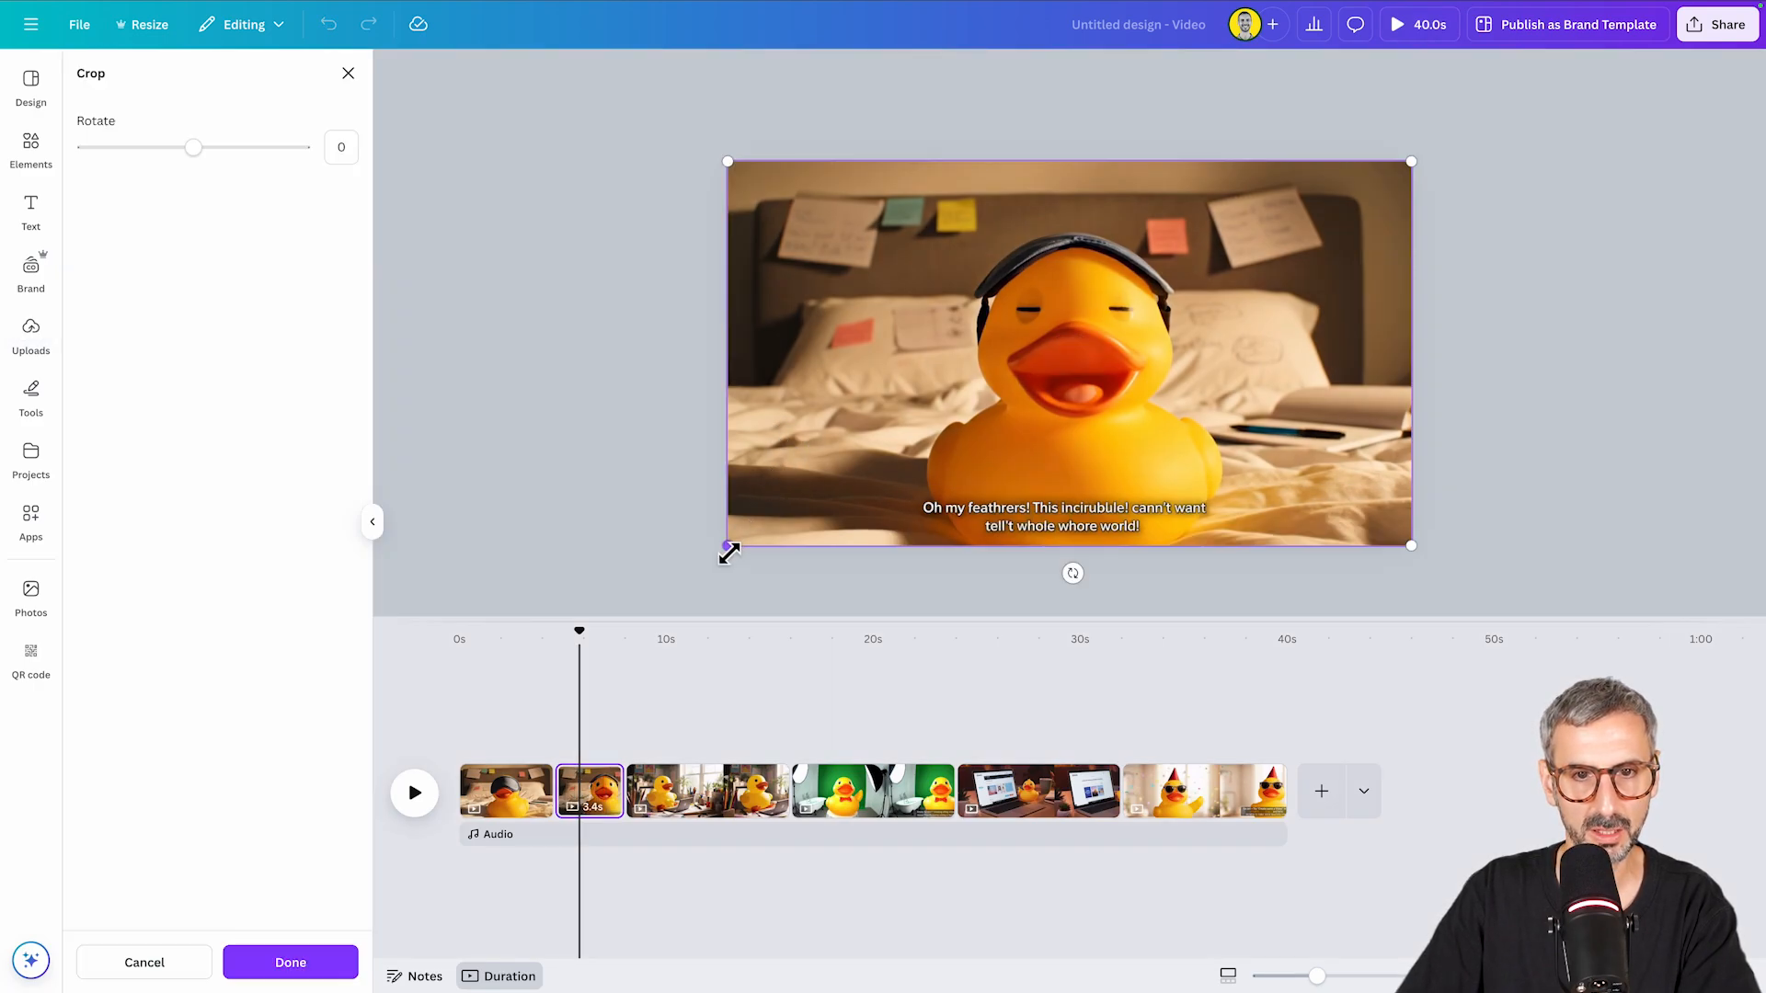
{"action": "left_click_drag", "start_coordinate": [727, 549], "coordinate": [674, 621]}
{"action": "left_click_drag", "start_coordinate": [988, 317], "coordinate": [1013, 306]}
{"action": "left_click_drag", "start_coordinate": [1443, 579], "coordinate": [1521, 651]}
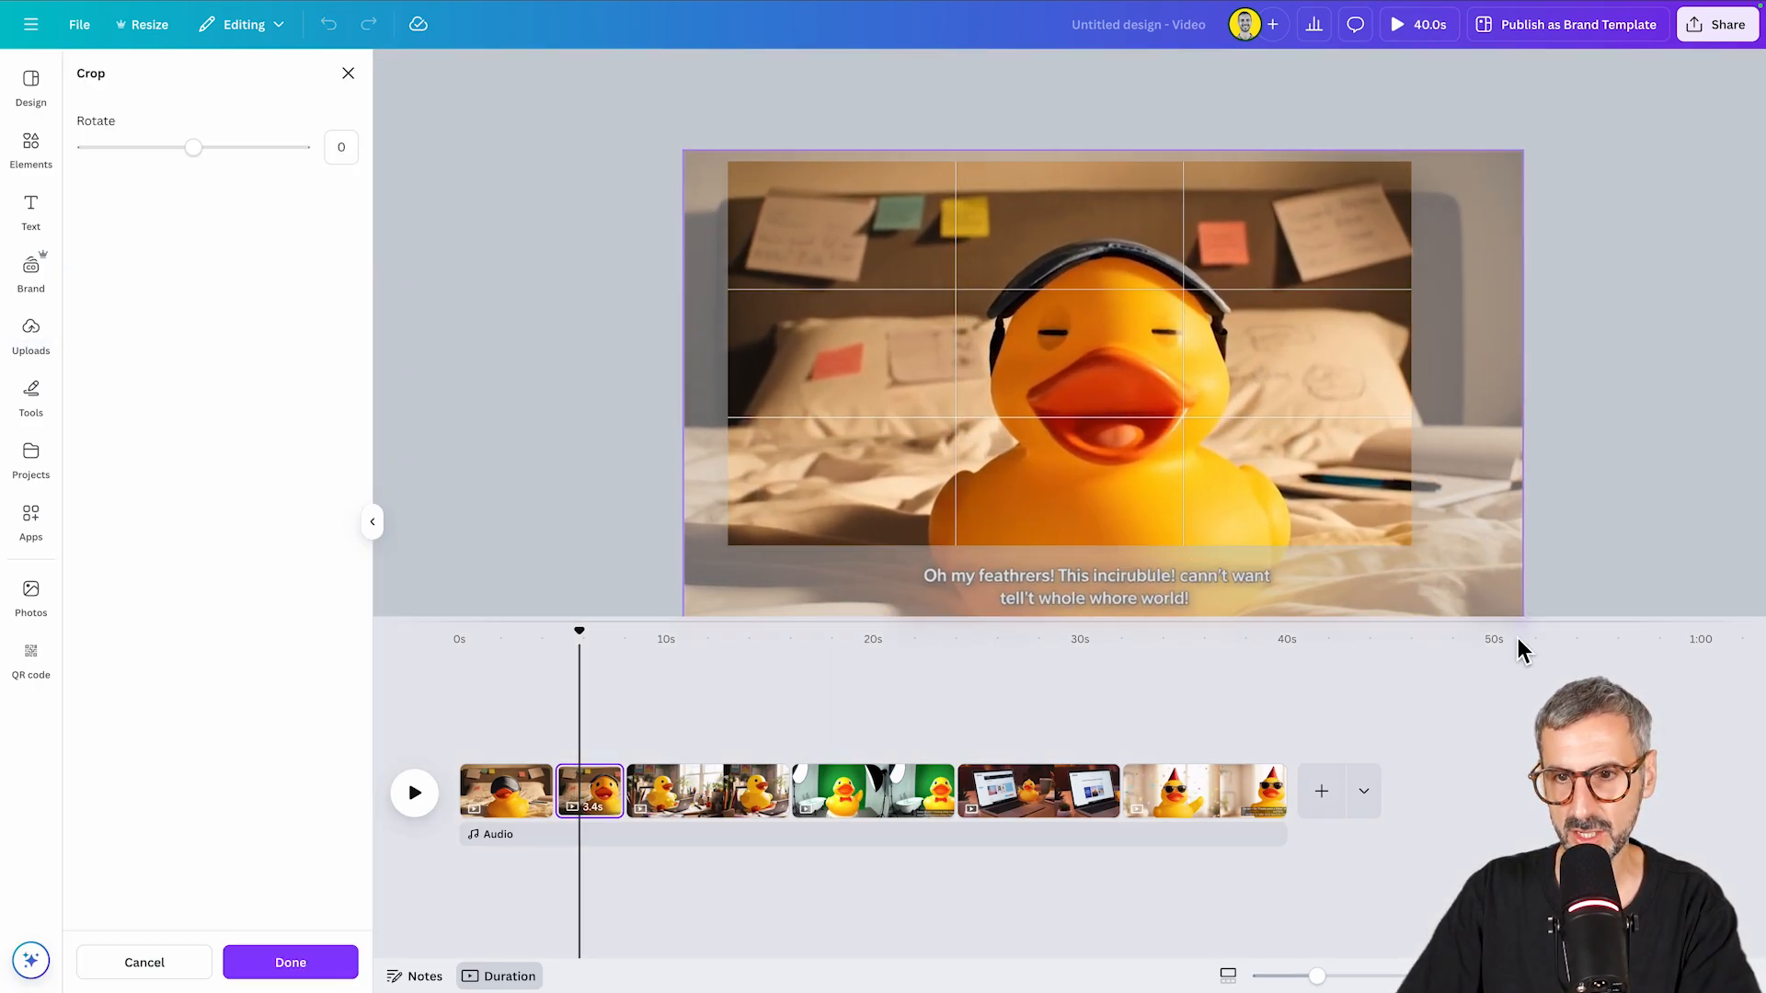
{"action": "left_click_drag", "start_coordinate": [1327, 426], "coordinate": [1288, 390]}
{"action": "left_click_drag", "start_coordinate": [1498, 131], "coordinate": [1558, 99]}
{"action": "left_click_drag", "start_coordinate": [1241, 453], "coordinate": [1187, 438]}
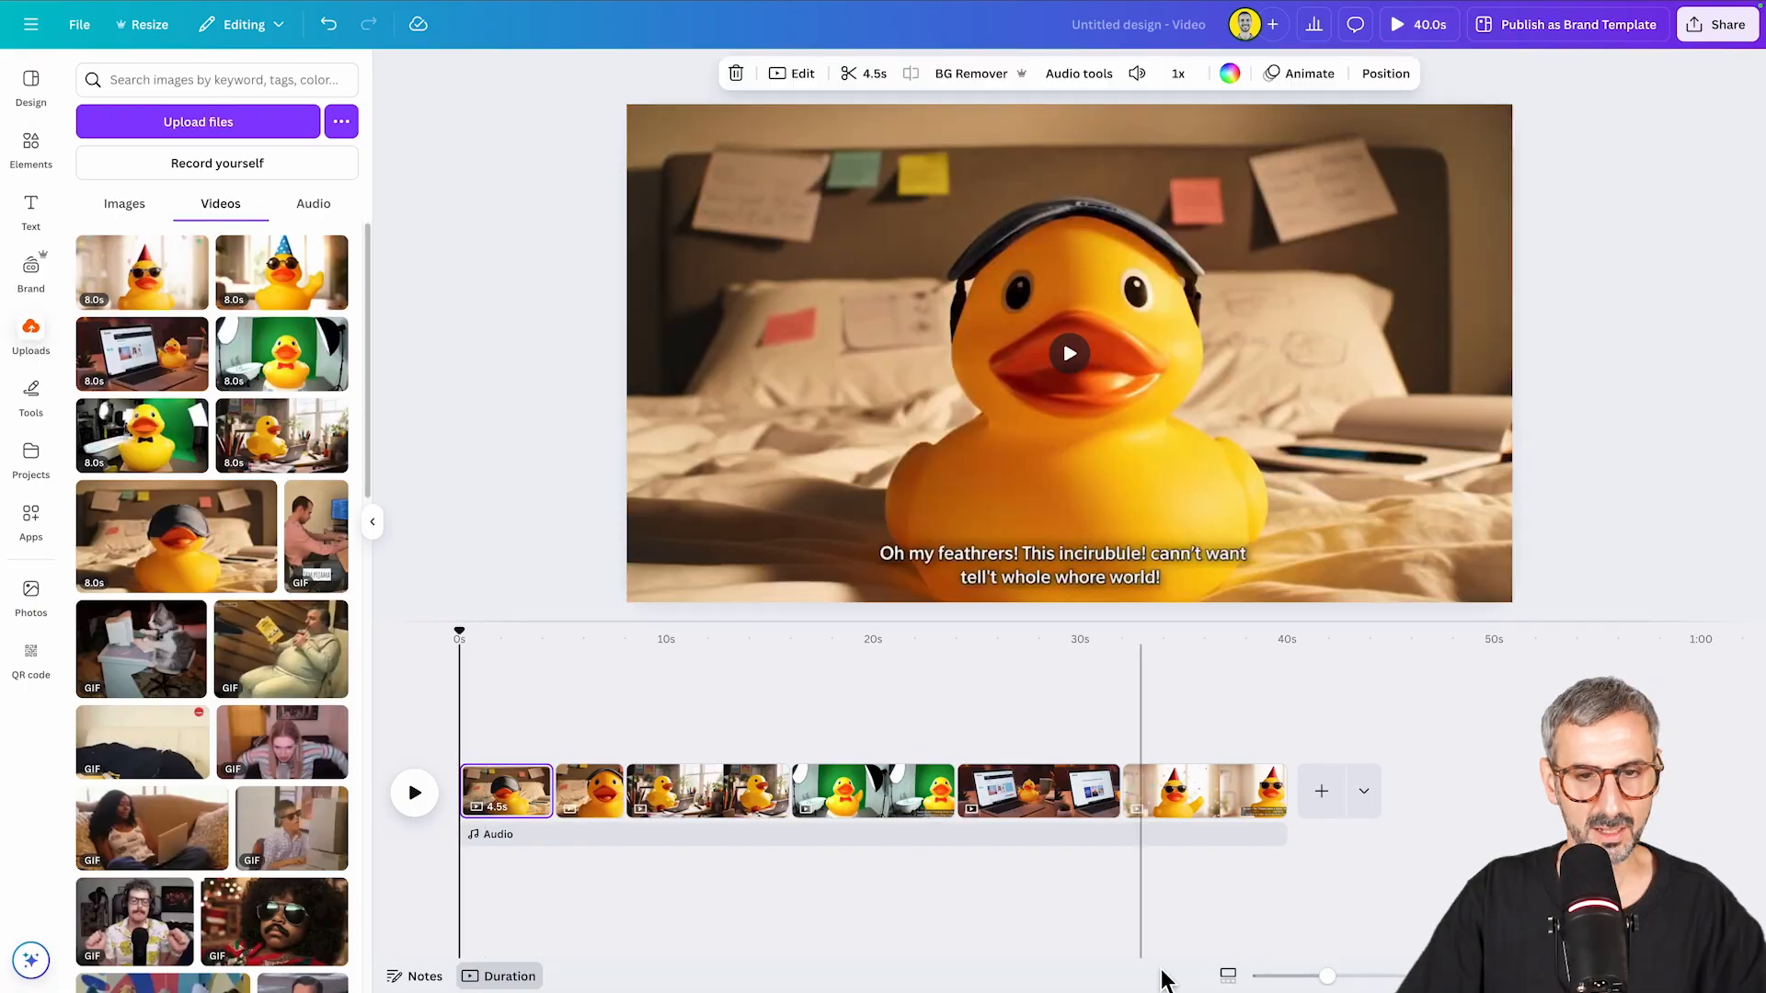
Magnify the timeline to 319% and play through the opening scenes to the captioned green-screen scene.
{"action": "left_click", "coordinate": [1230, 978]}
{"action": "left_click_drag", "start_coordinate": [1278, 977], "coordinate": [1359, 977]}
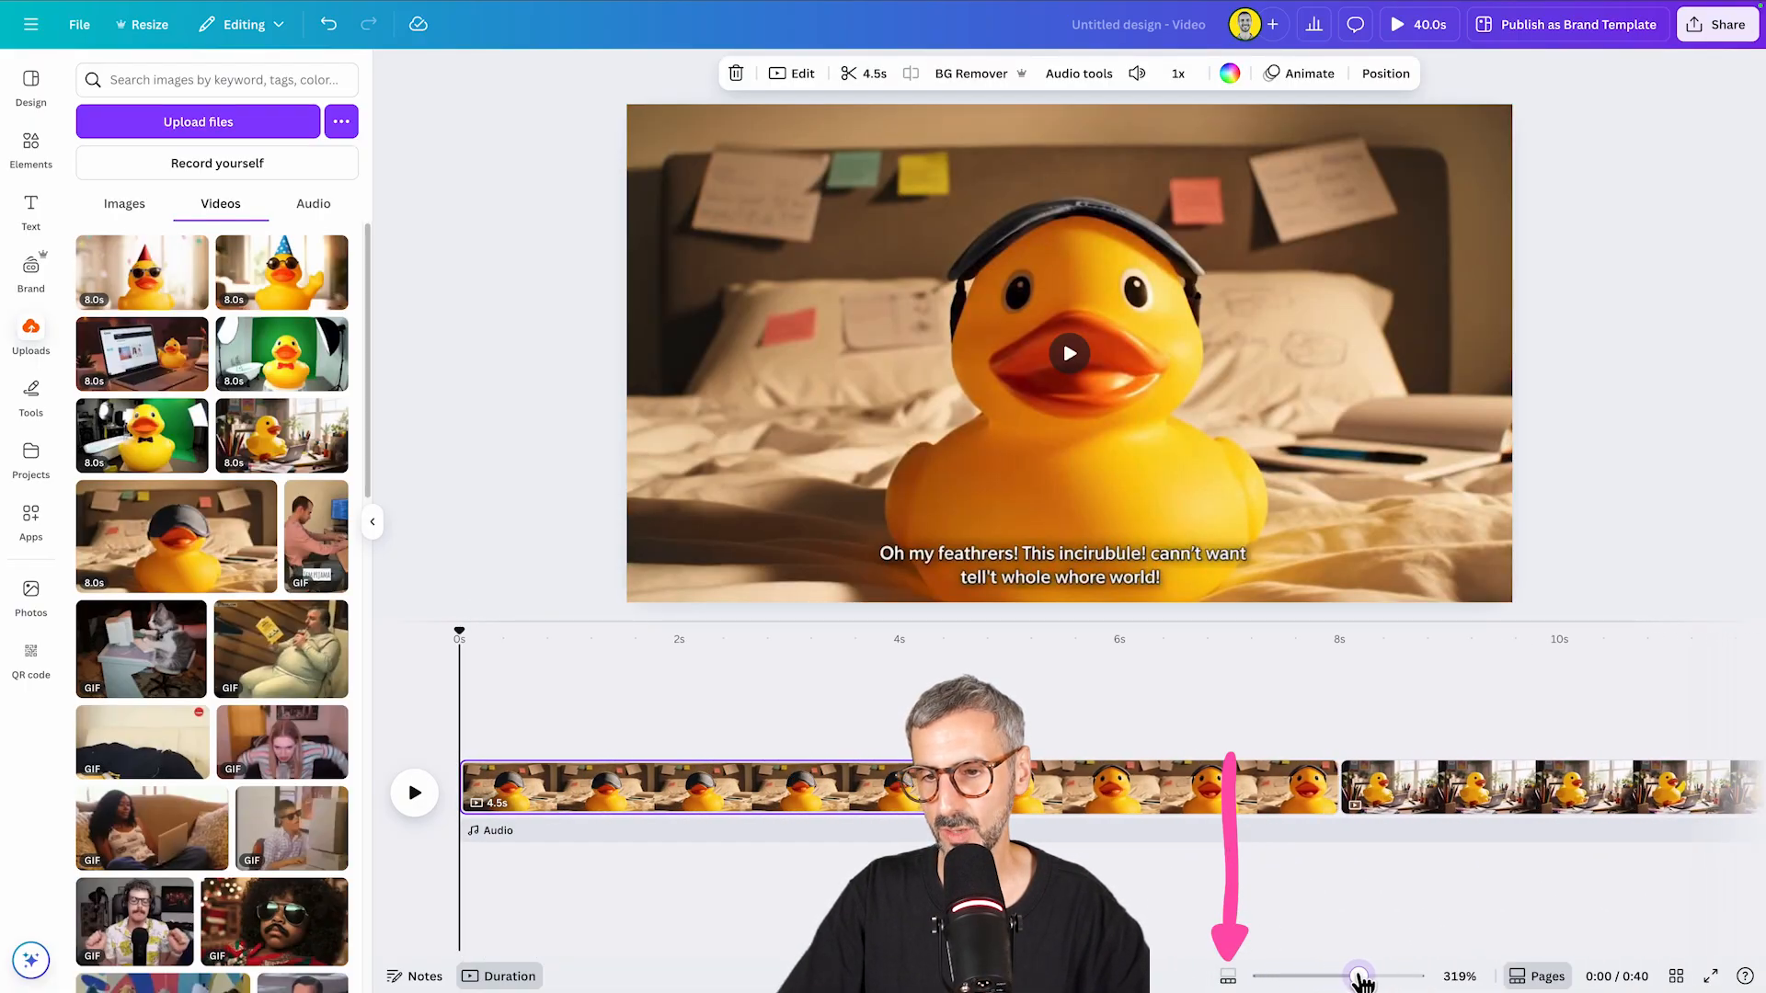
{"action": "left_click_drag", "start_coordinate": [480, 636], "coordinate": [854, 660]}
{"action": "key", "text": "space"}
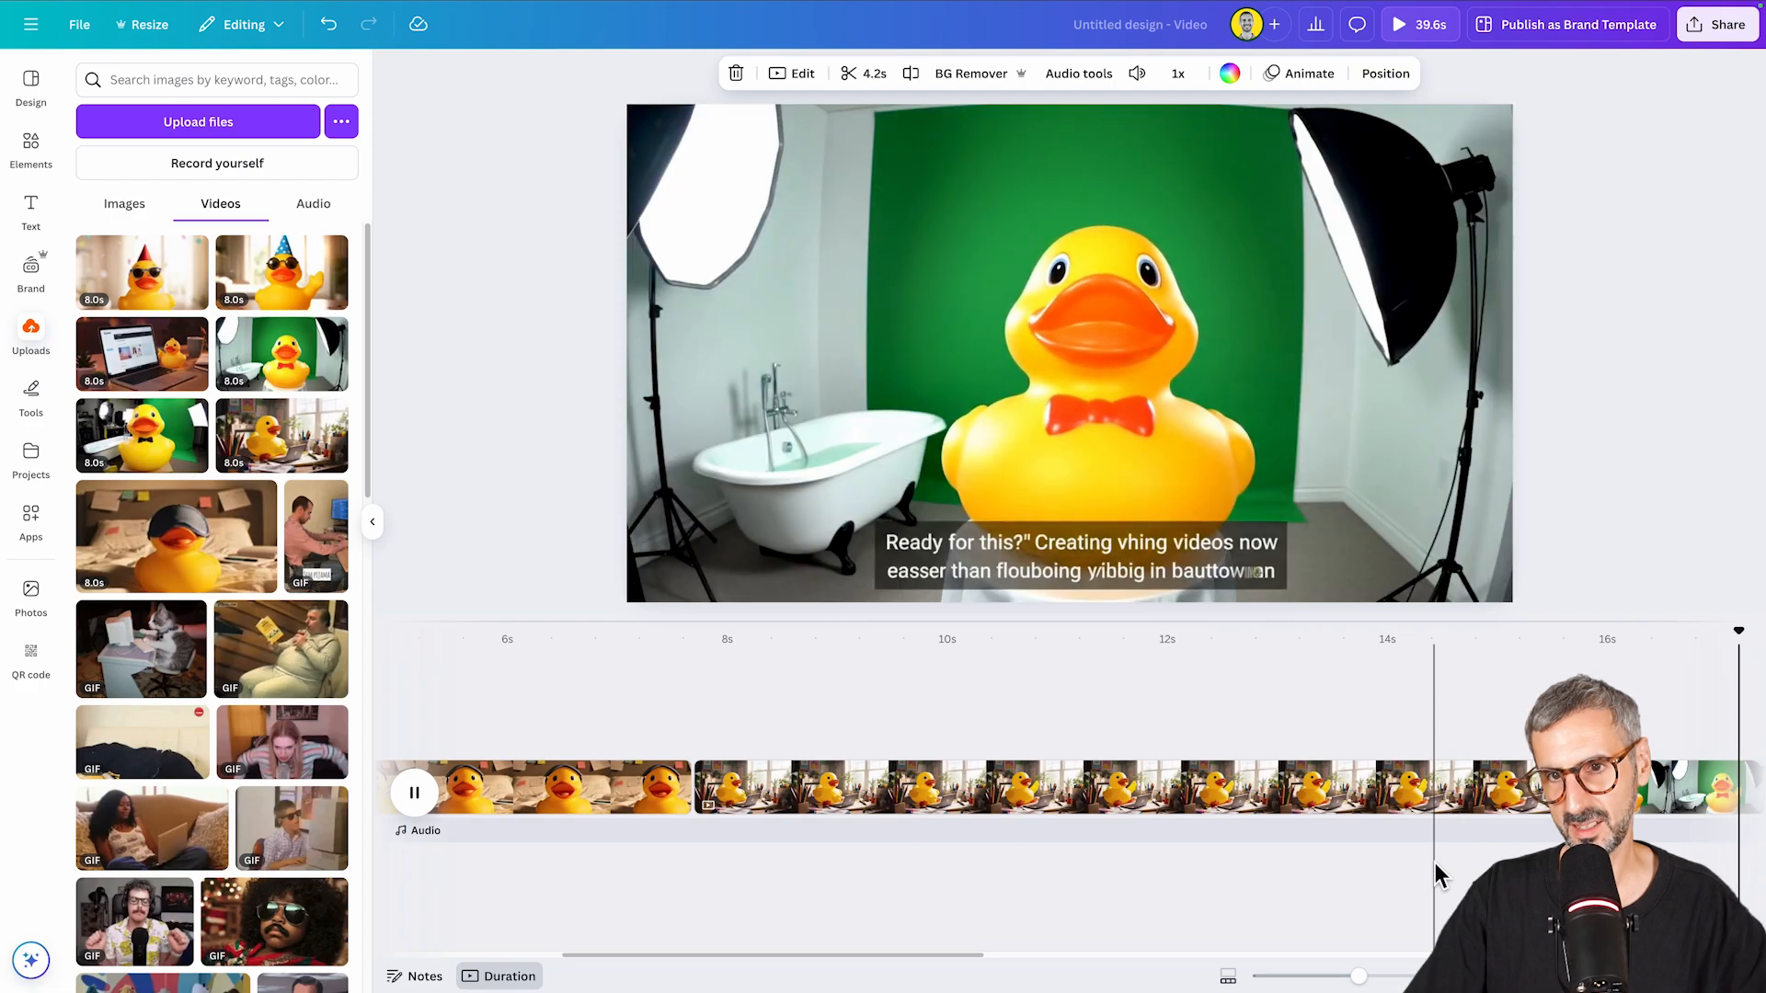
{"action": "key", "text": "space"}
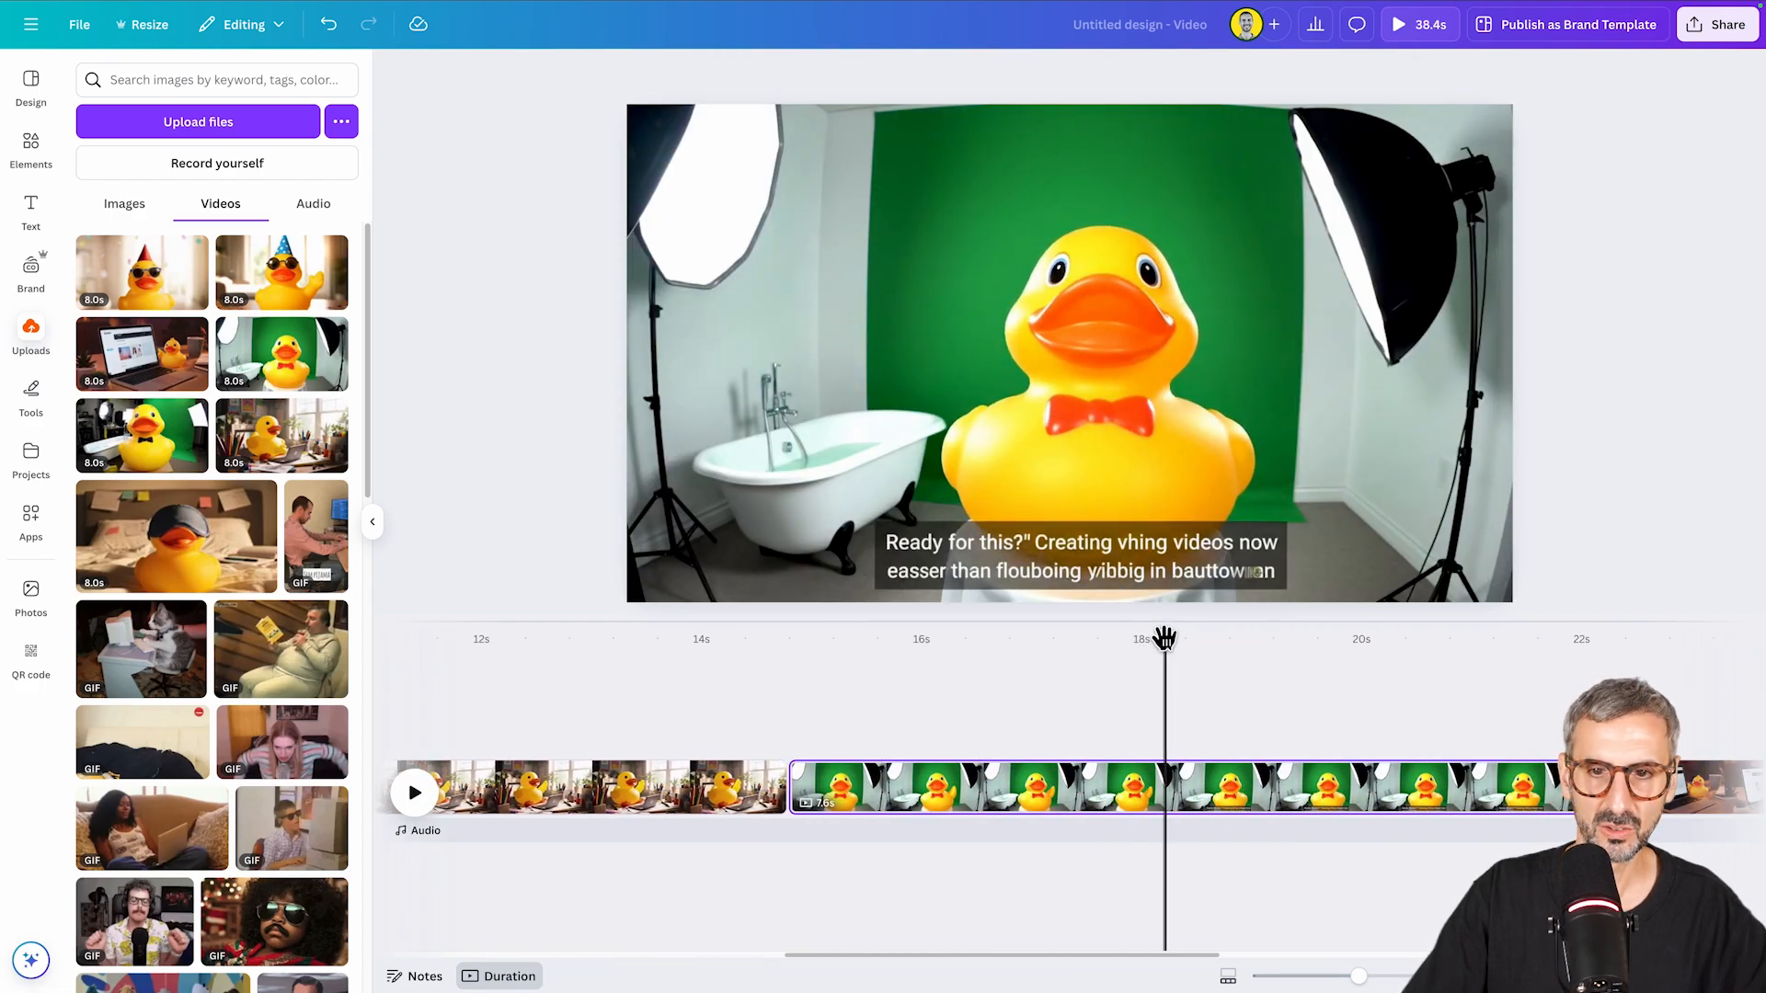
Locate the moment before the caption in the green-screen duck clip and split the clip there, at about 17.8 s.
{"action": "left_click_drag", "start_coordinate": [1164, 638], "coordinate": [1054, 664]}
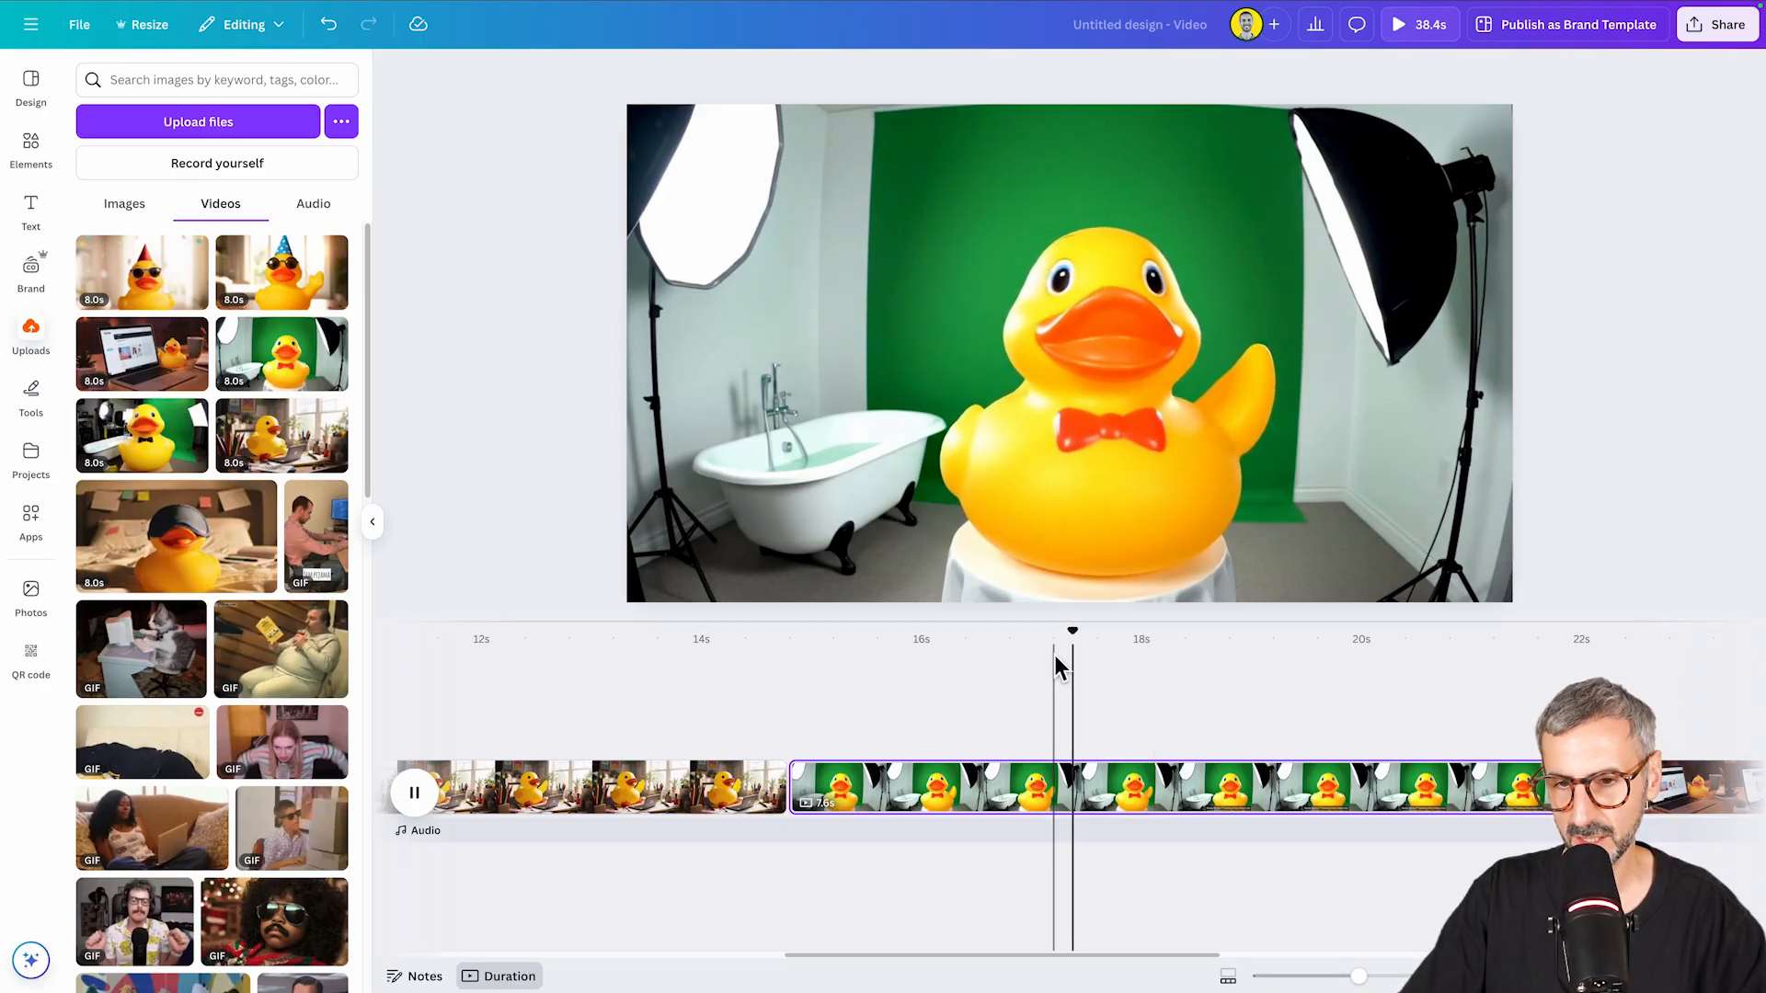
{"action": "left_click_drag", "start_coordinate": [1134, 669], "coordinate": [1031, 659]}
{"action": "key", "text": "space"}
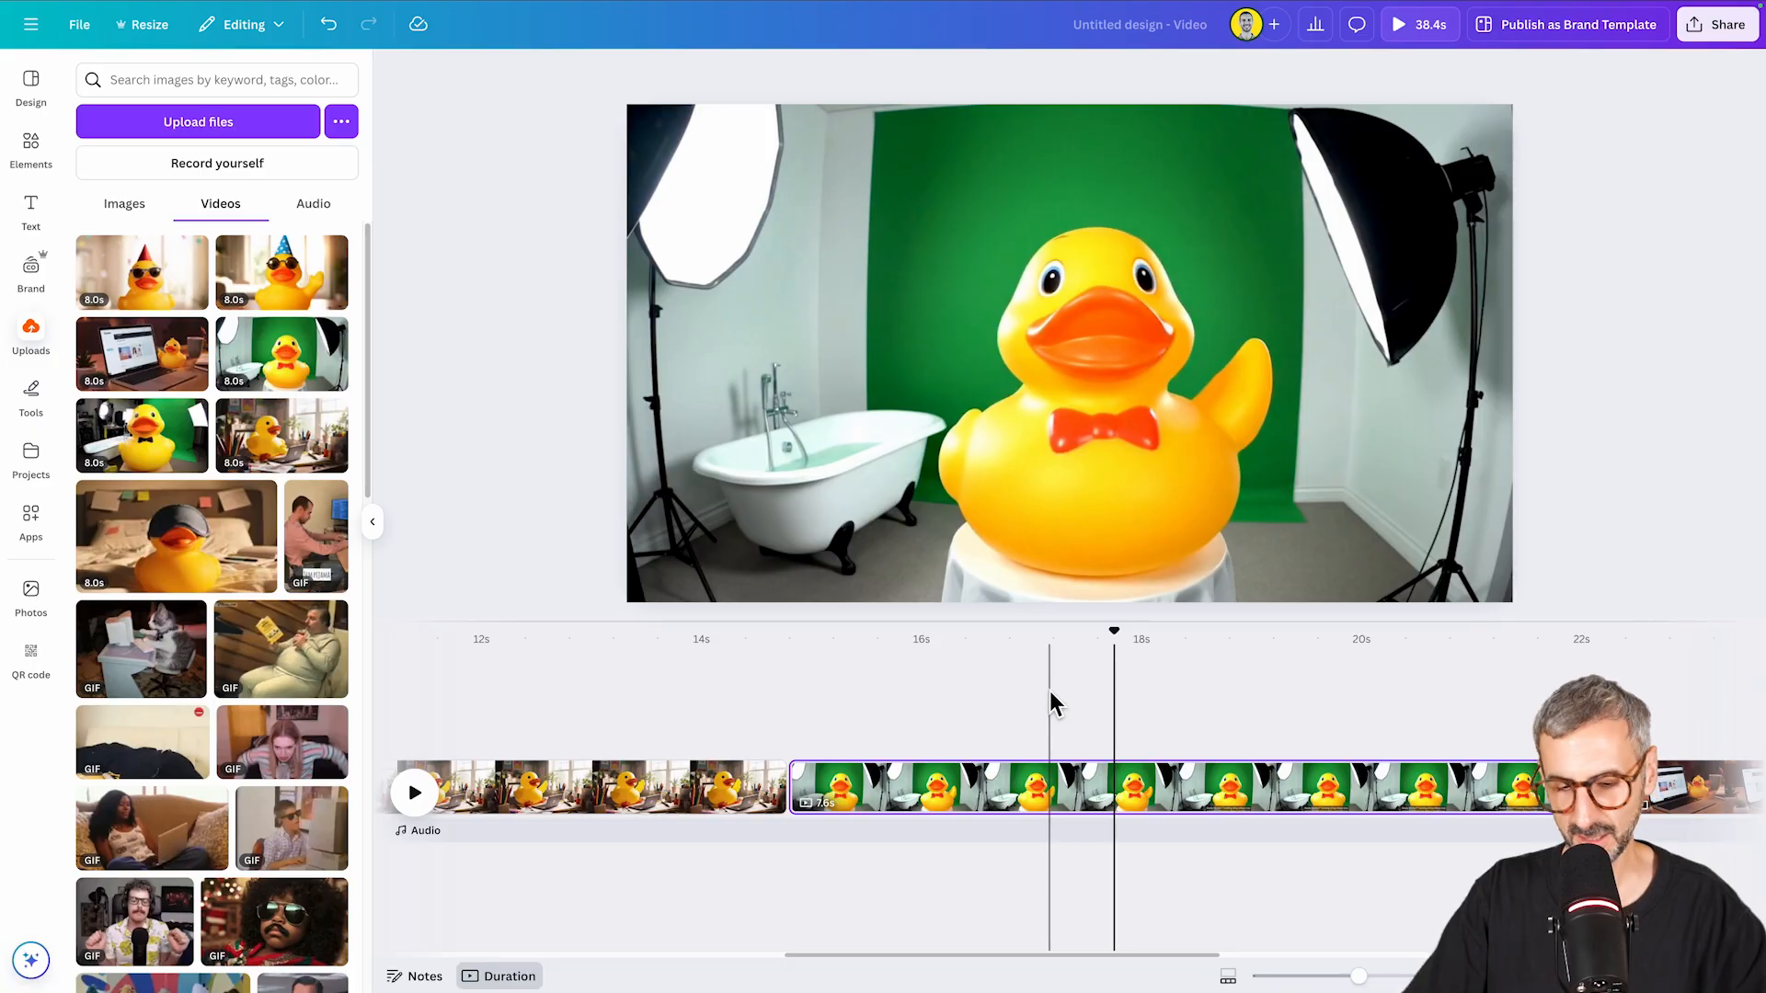
{"action": "key", "text": "s"}
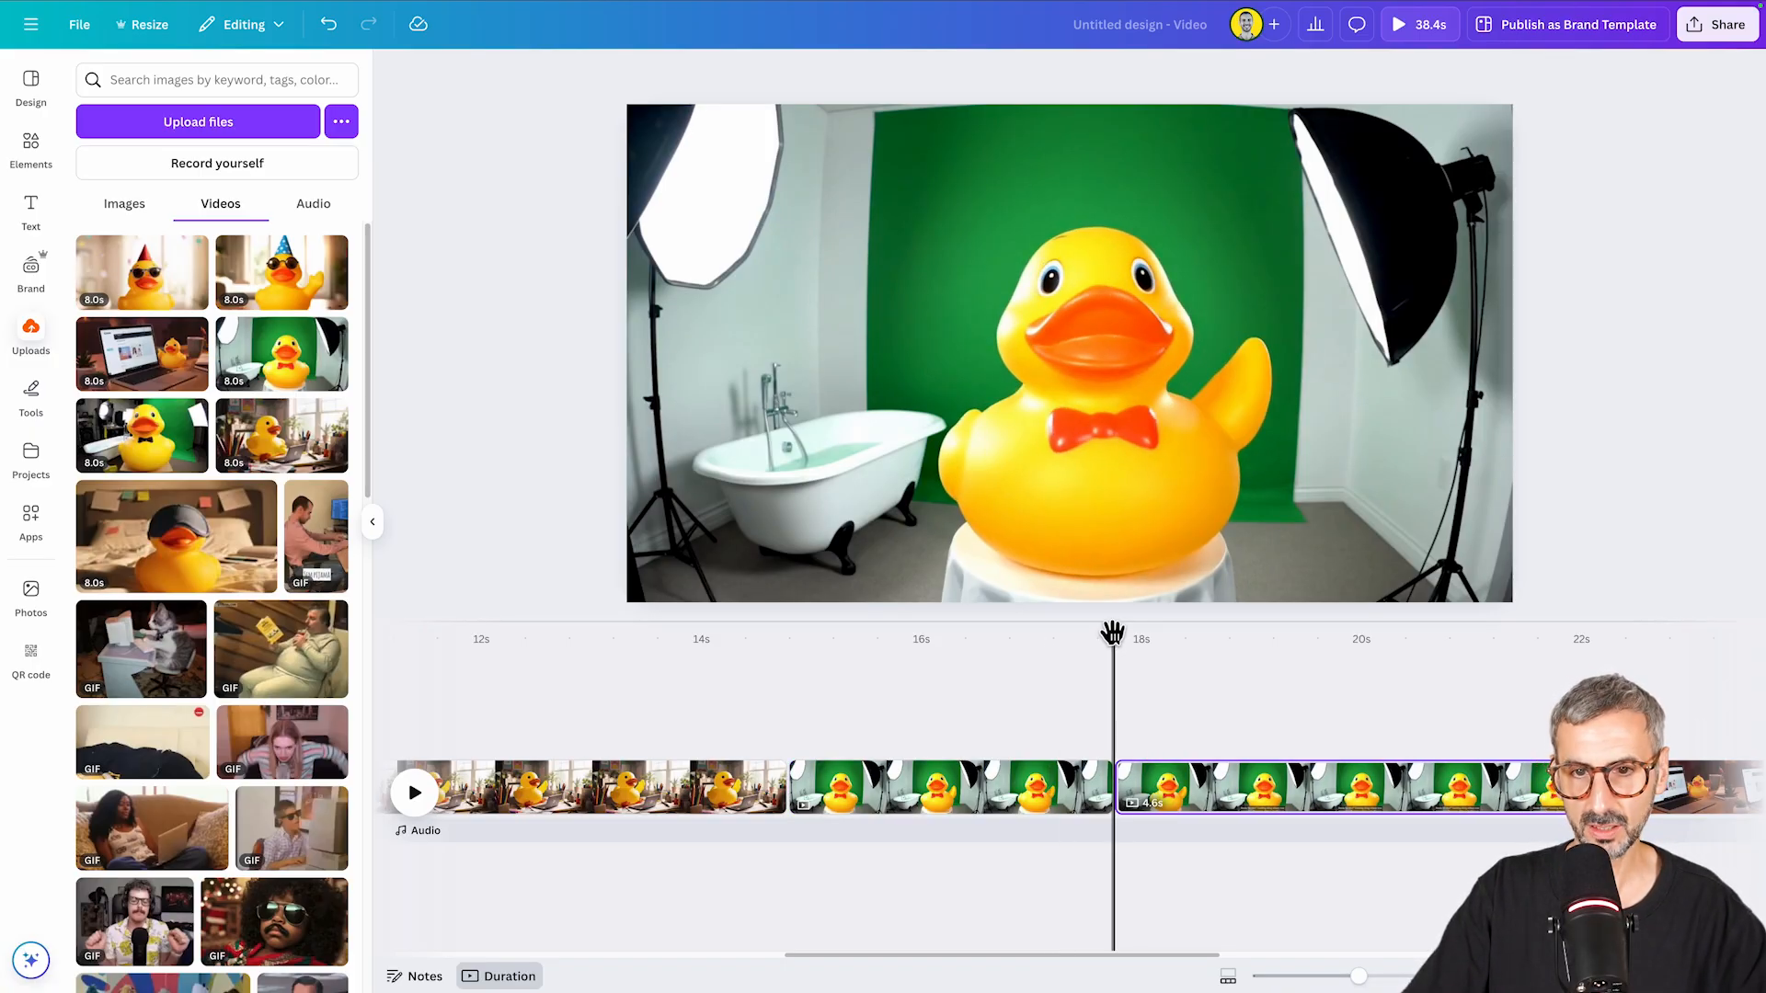
Enlarge the second part of the green-screen clip so its caption is cropped out of the frame, and play back the cut.
{"action": "left_click_drag", "start_coordinate": [1112, 633], "coordinate": [1043, 655]}
{"action": "key", "text": "space"}
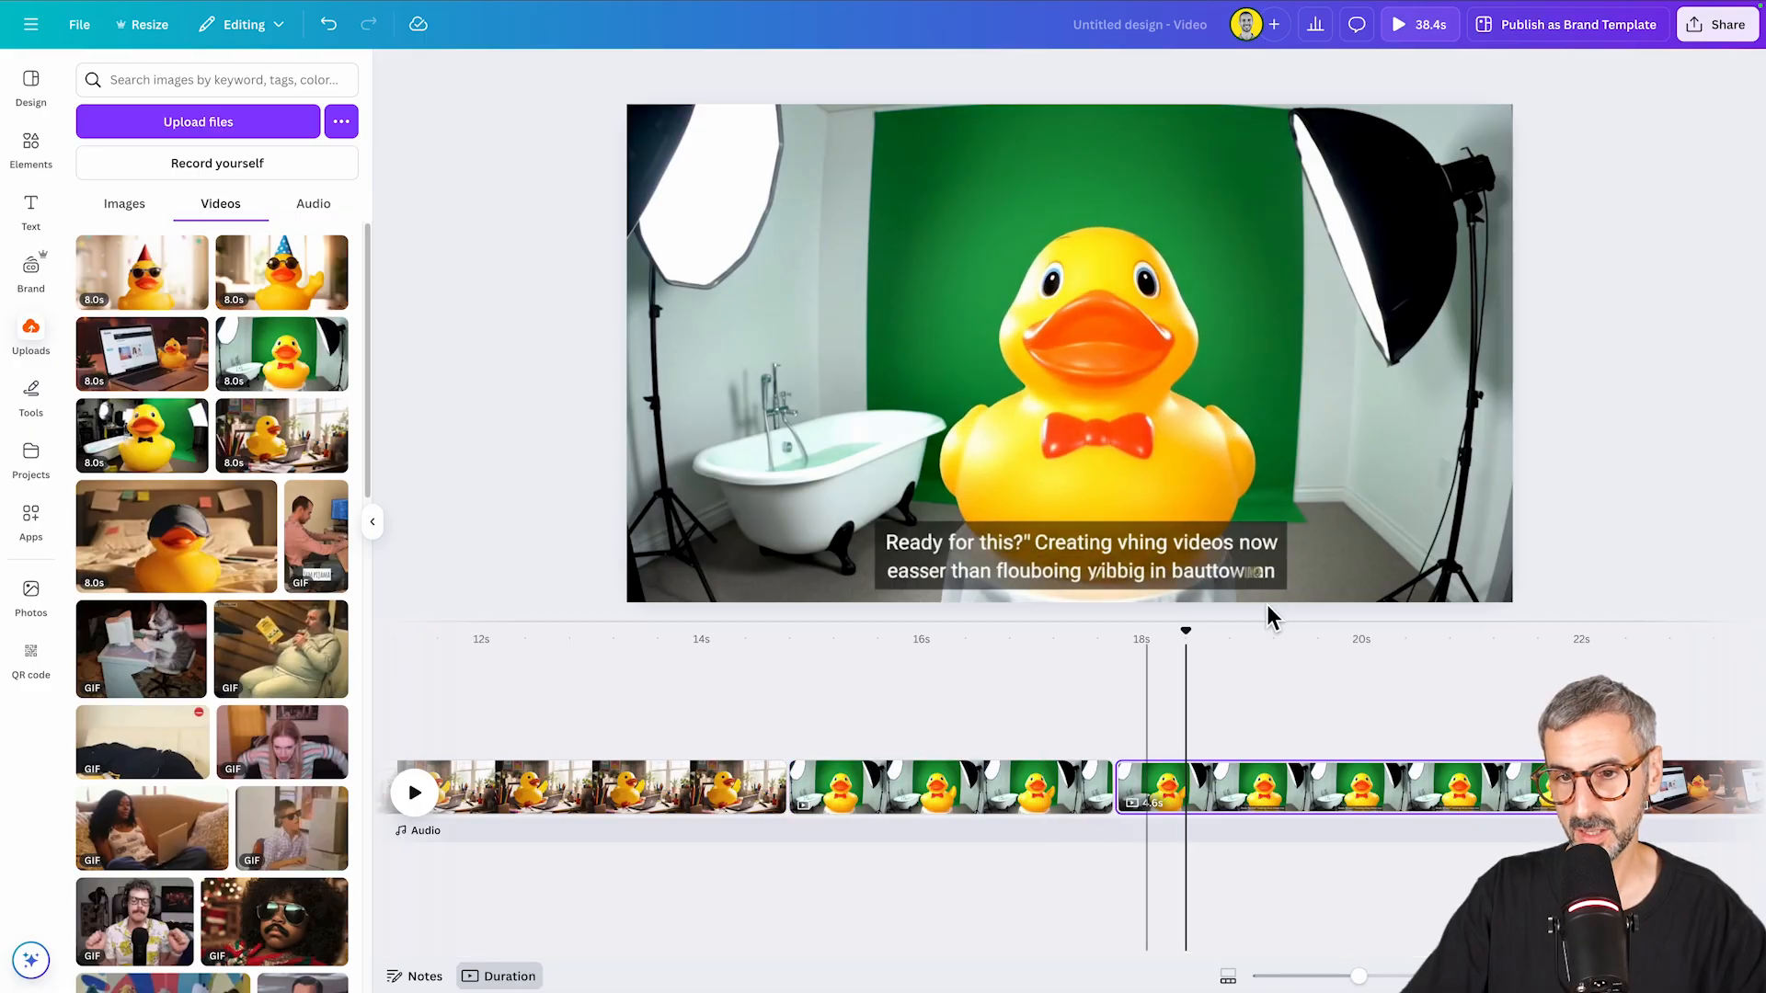
{"action": "left_click_drag", "start_coordinate": [1180, 634], "coordinate": [1073, 697]}
{"action": "left_click", "coordinate": [1135, 451]}
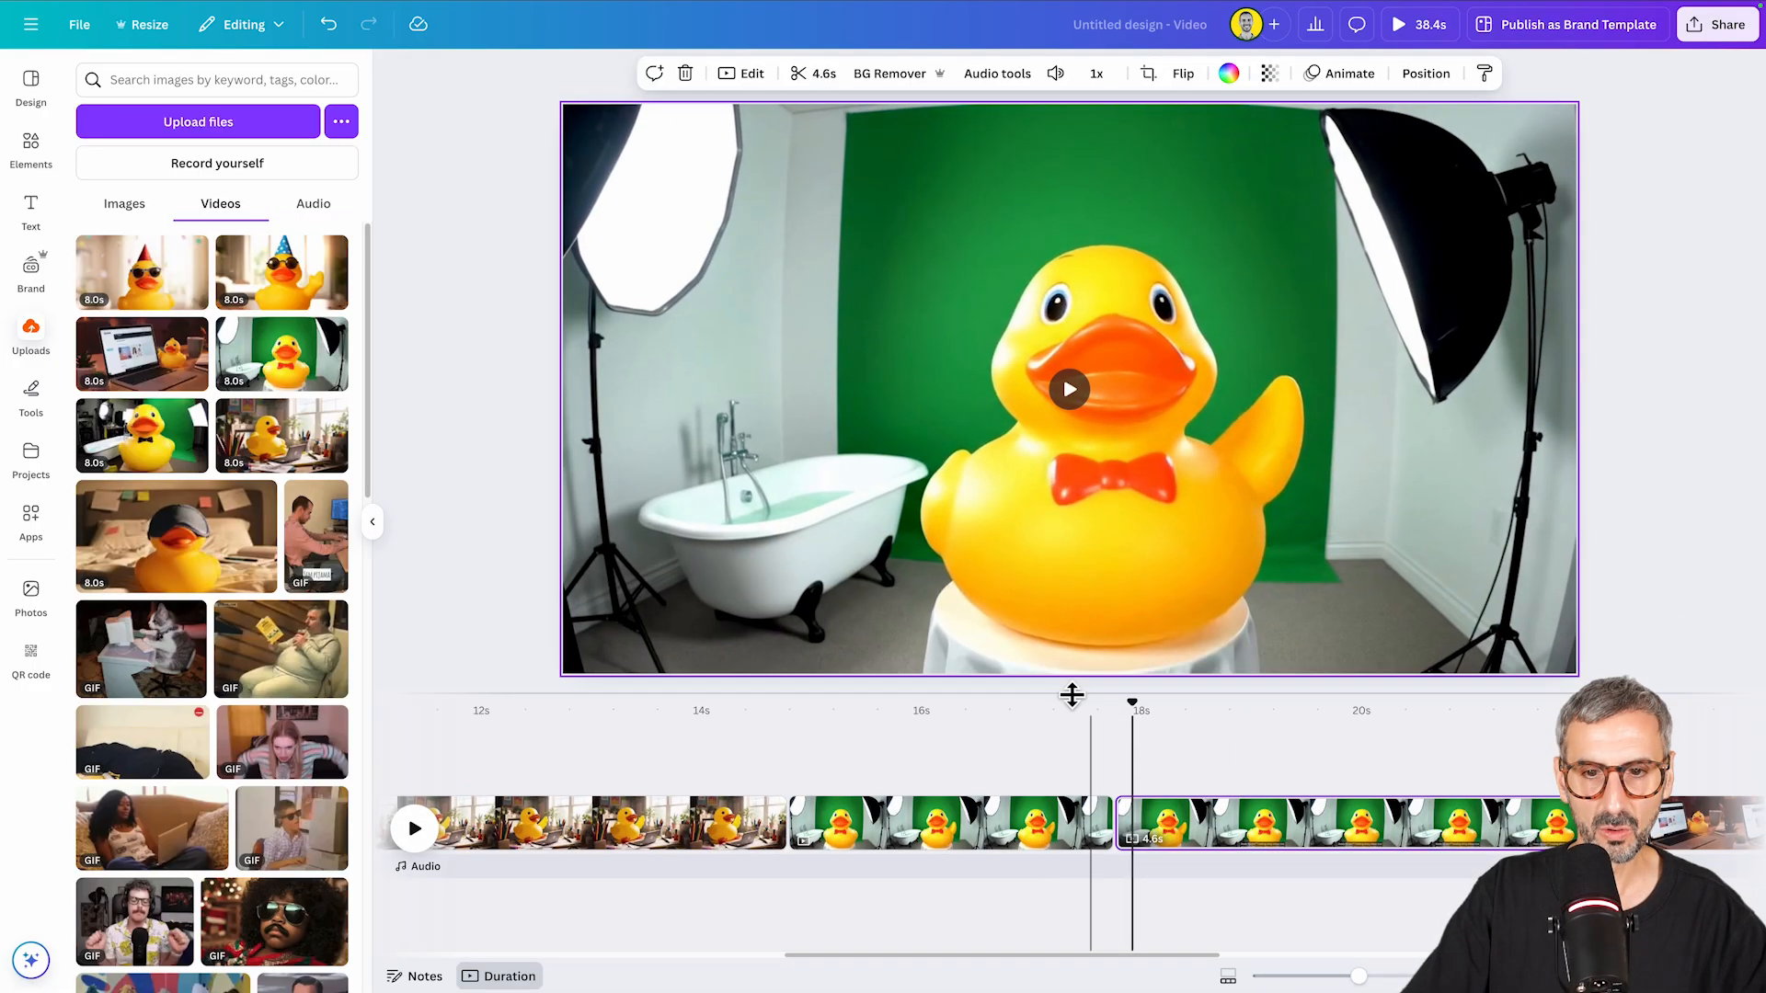
{"action": "left_click", "coordinate": [1561, 421]}
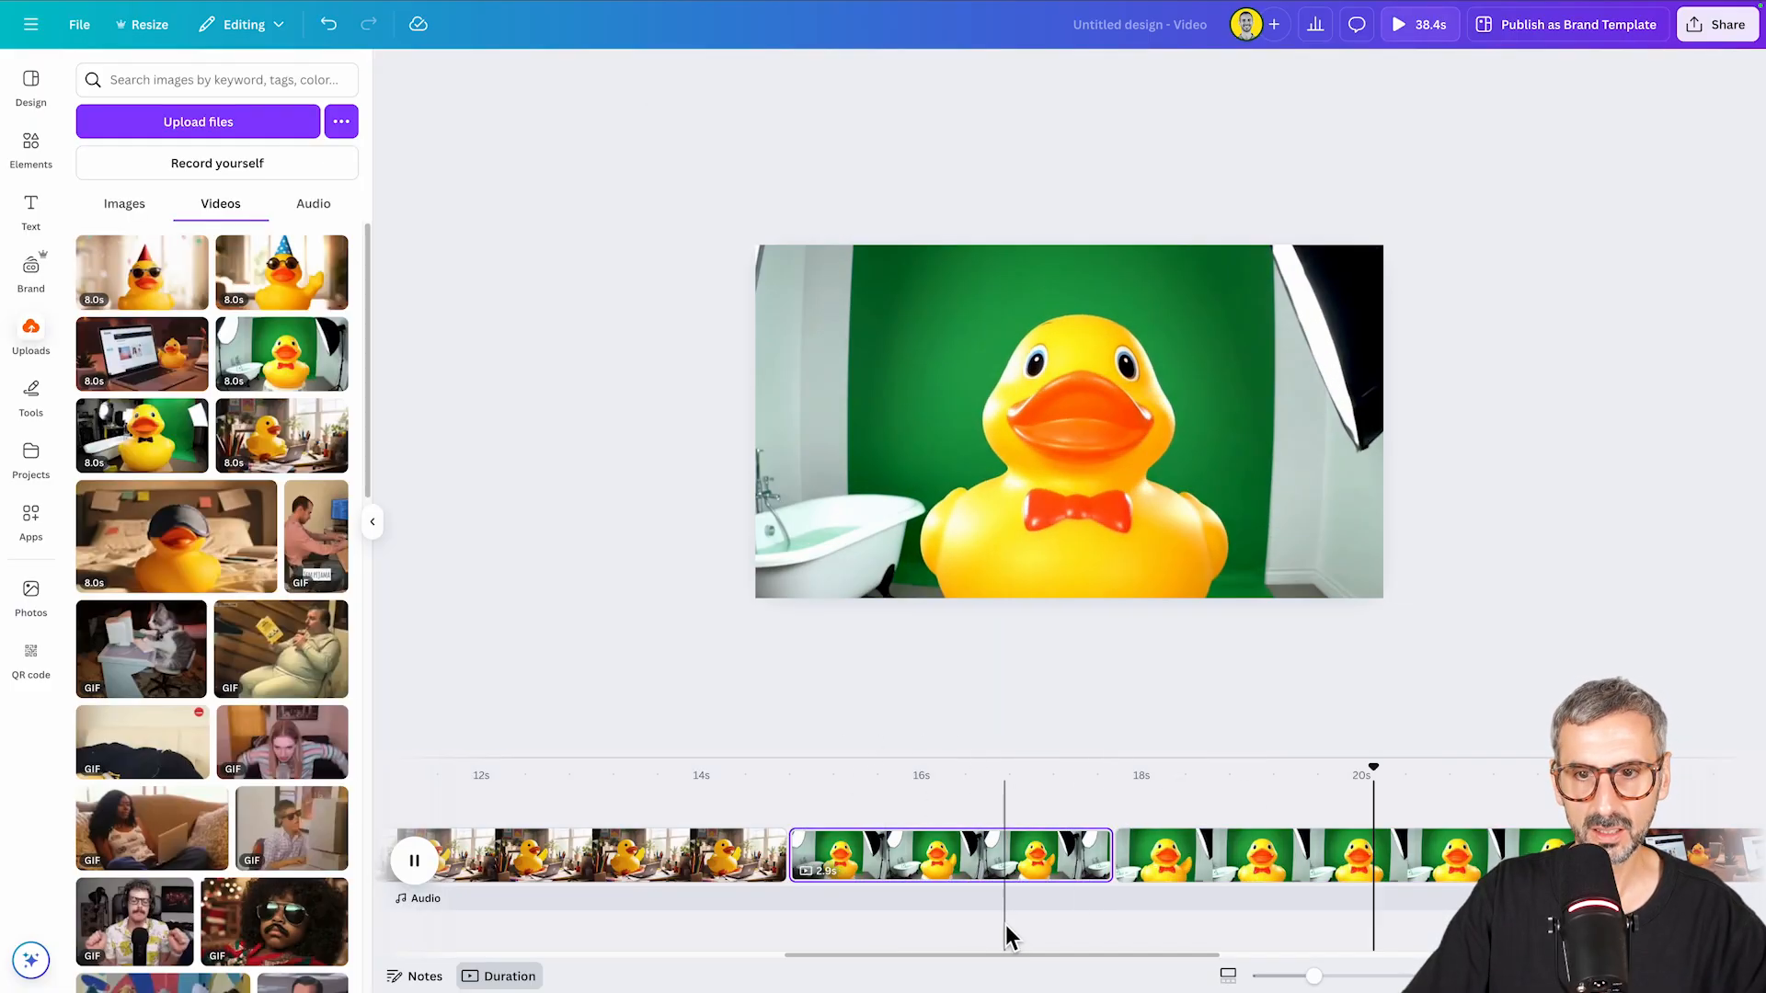
{"action": "left_click_drag", "start_coordinate": [875, 835], "coordinate": [725, 772]}
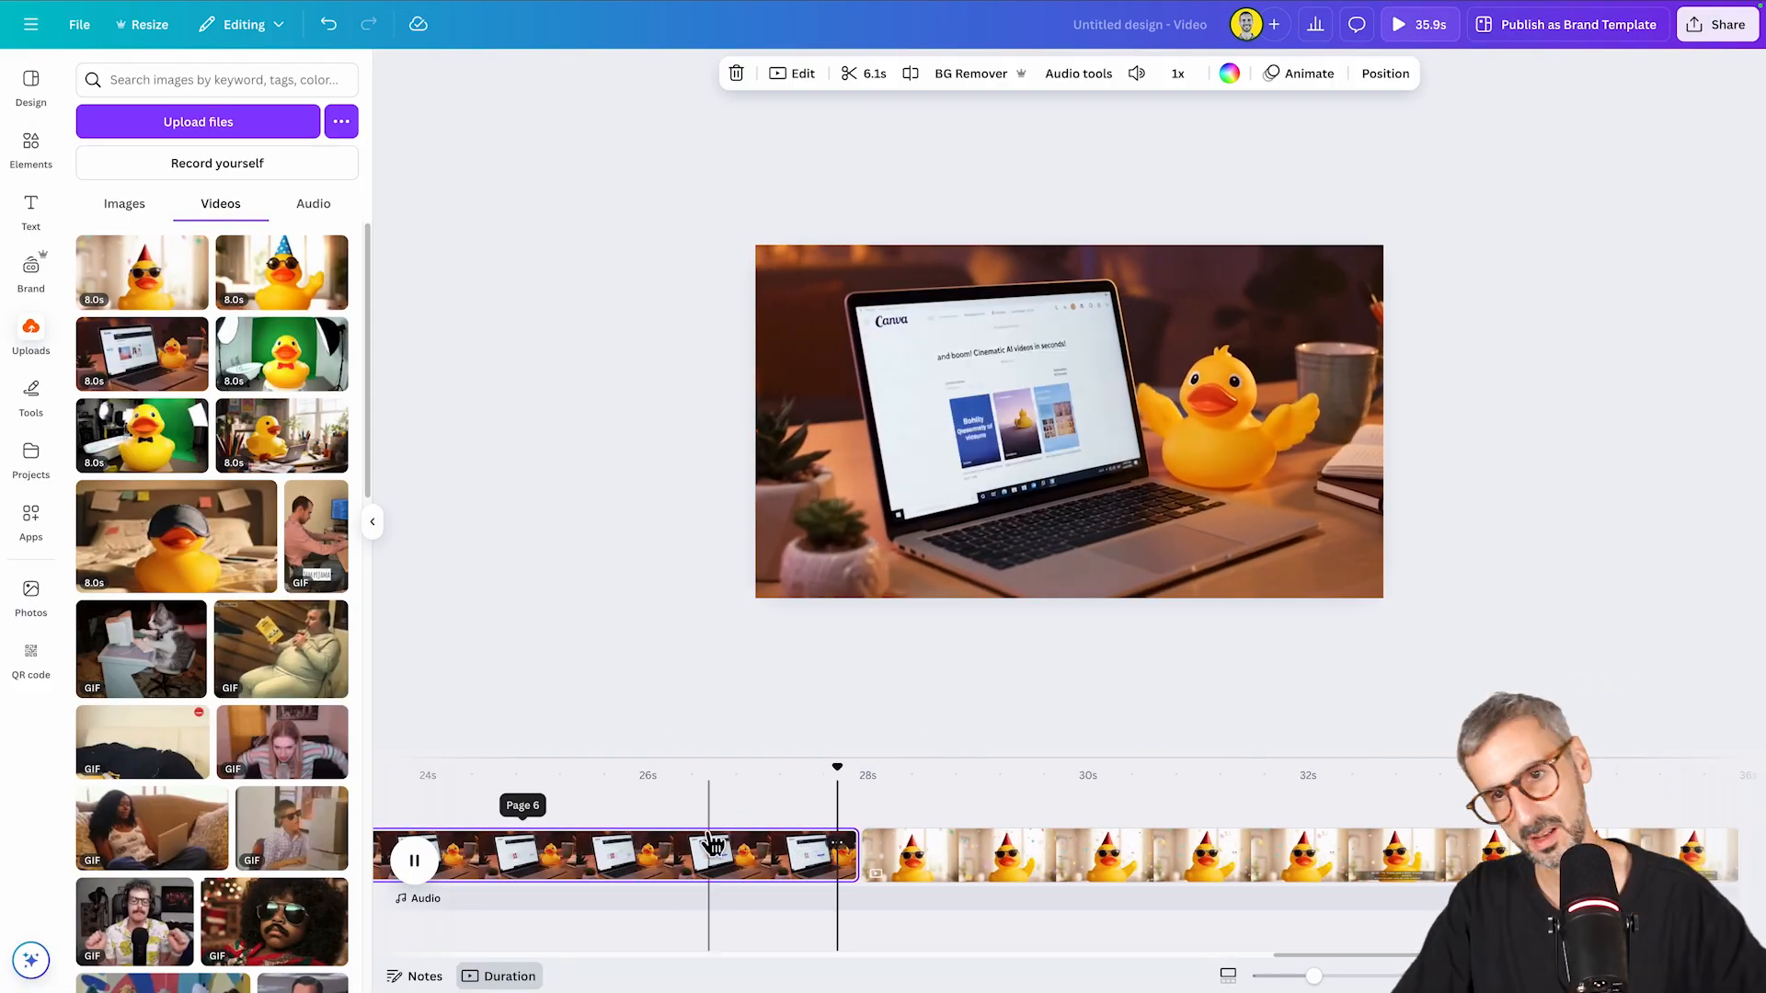
Split the red party-hat duck clip at about 31.5 s and play the second part to review its caption.
{"action": "left_click_drag", "start_coordinate": [836, 773], "coordinate": [1252, 776]}
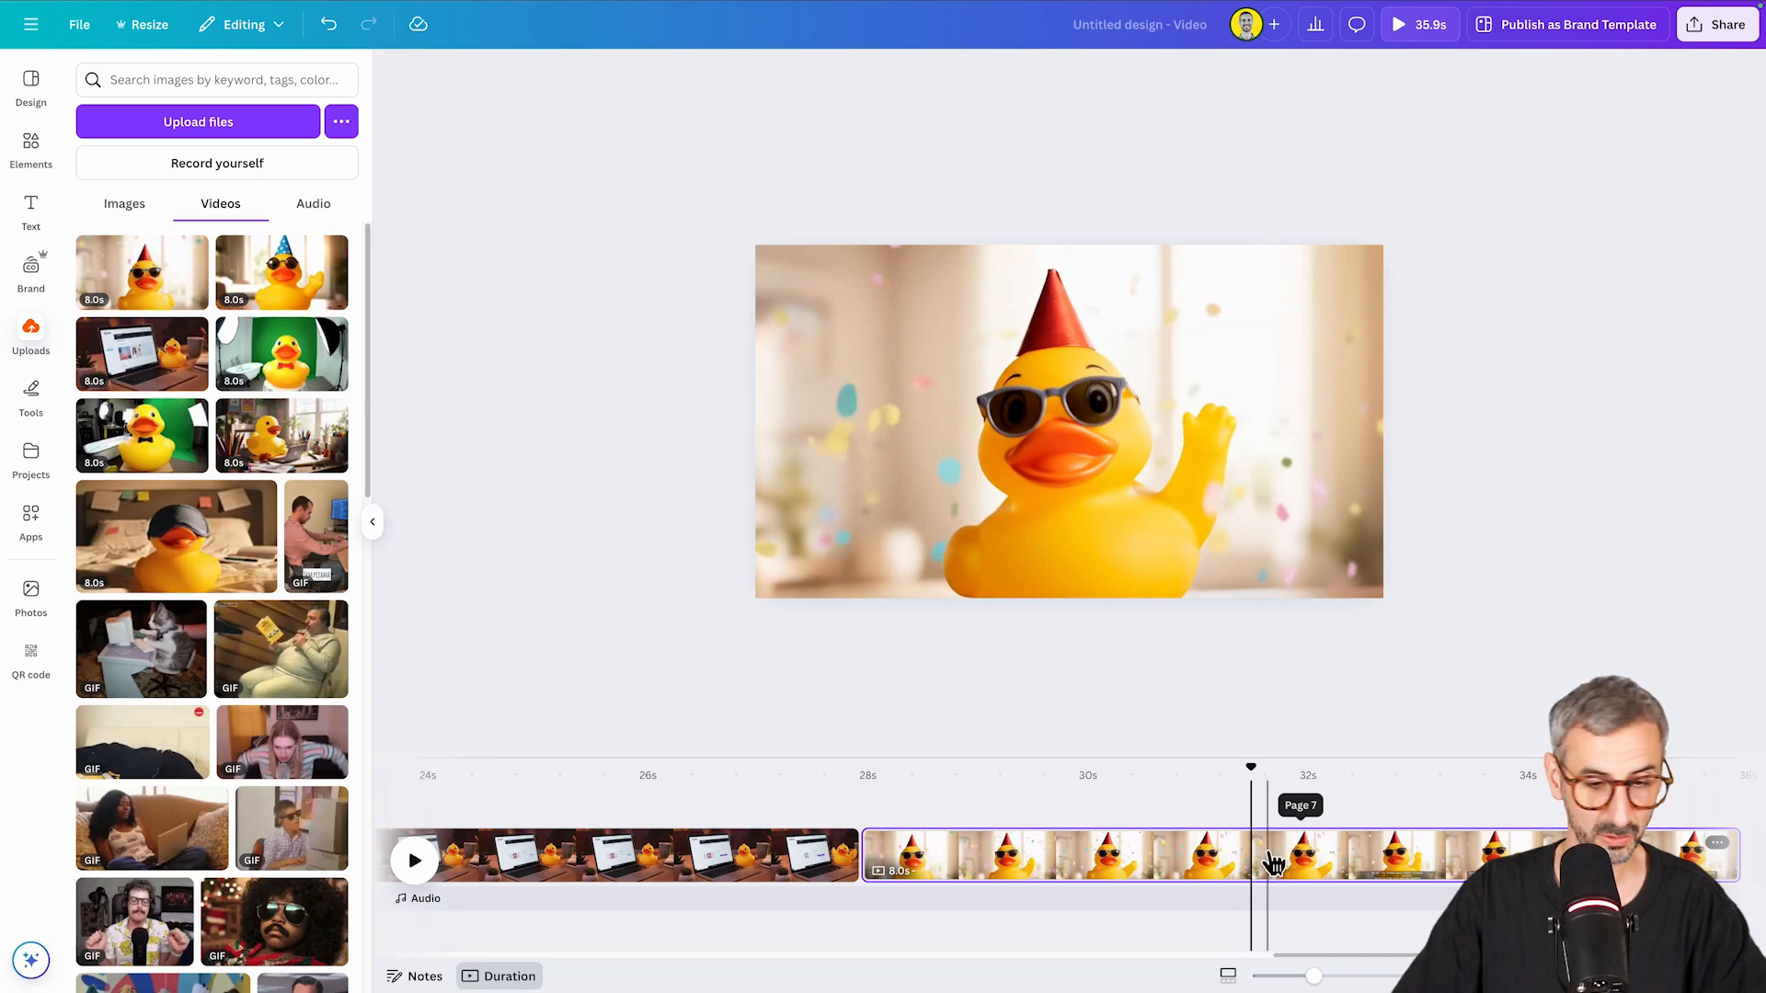
{"action": "key", "text": "s"}
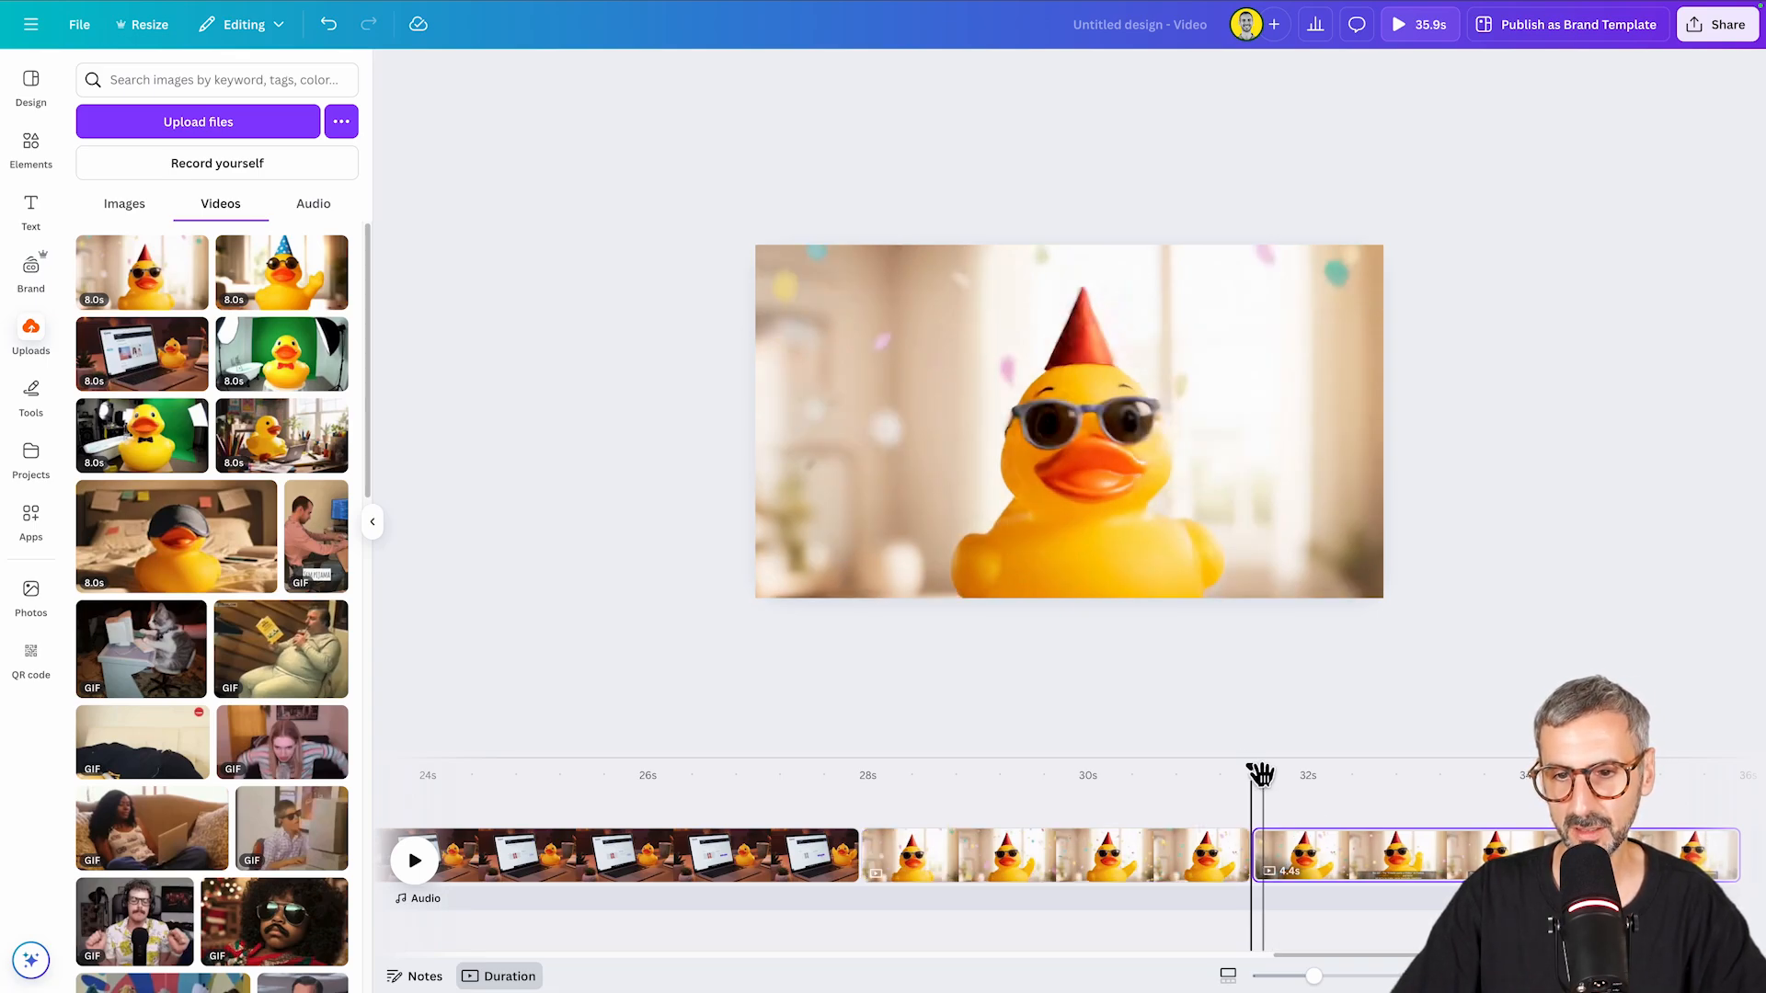
{"action": "left_click_drag", "start_coordinate": [1252, 771], "coordinate": [1291, 771]}
{"action": "key", "text": "space"}
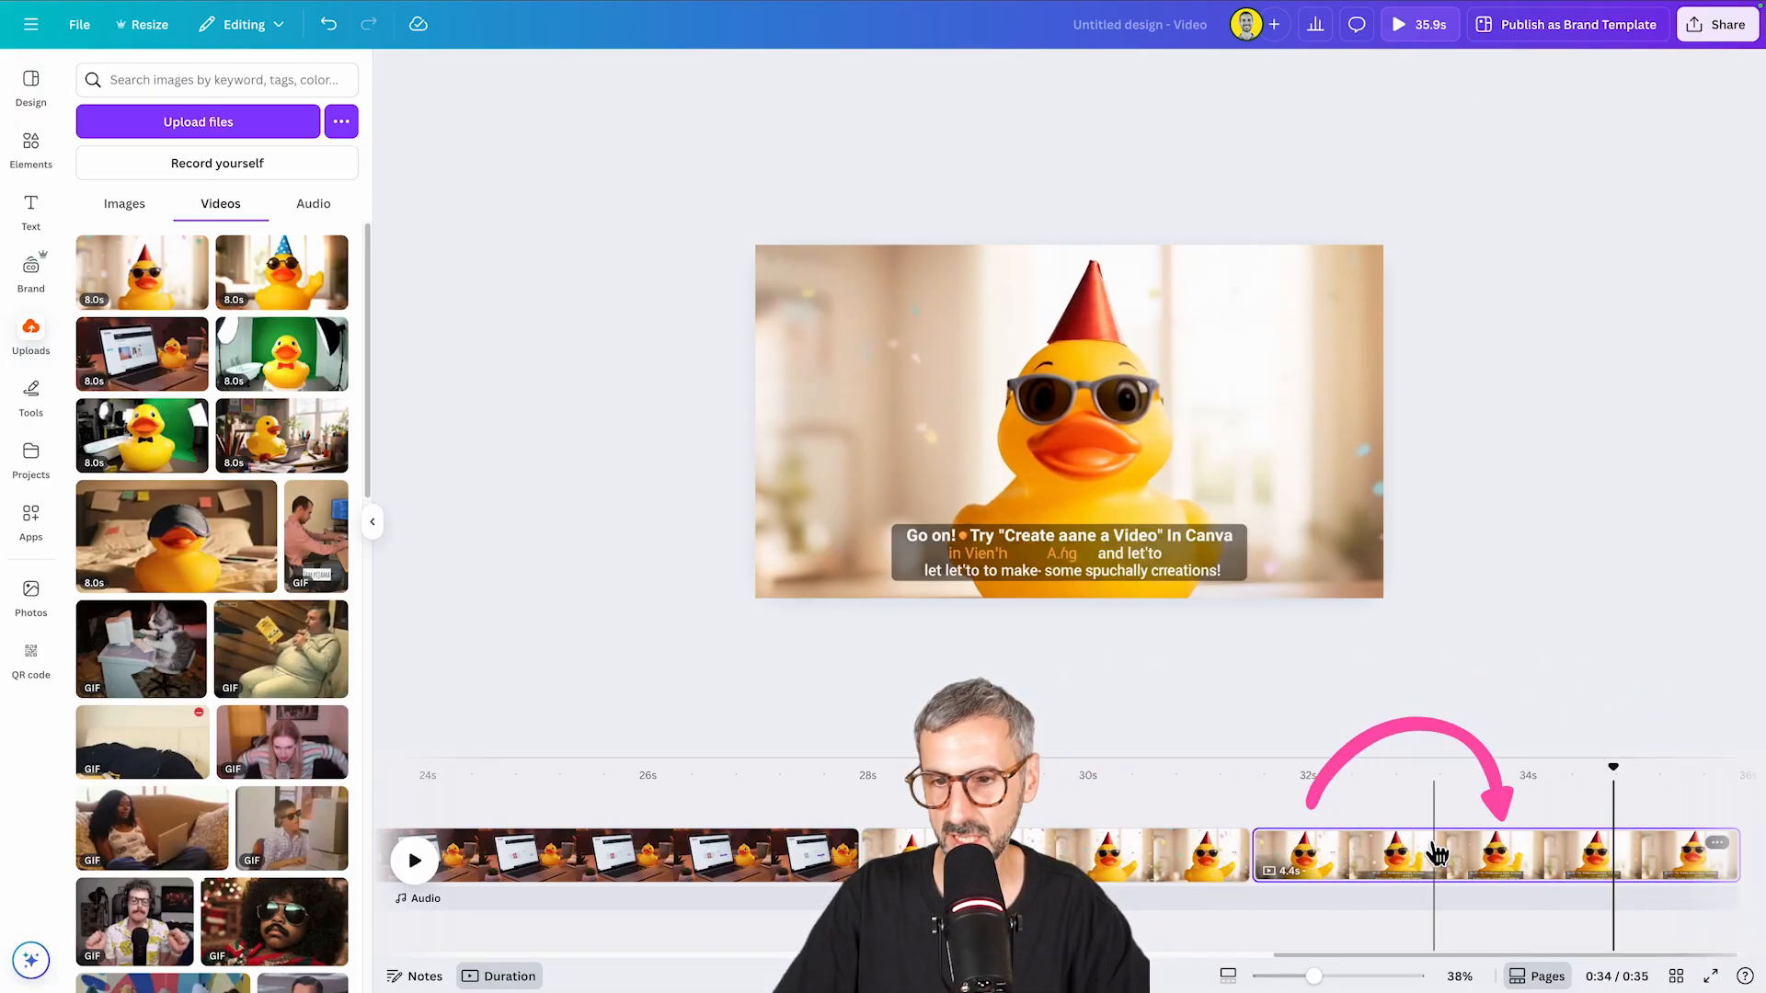
Set the transparency of the second part of the party-hat clip to 0 and scrub through the section.
{"action": "left_click", "coordinate": [1174, 395]}
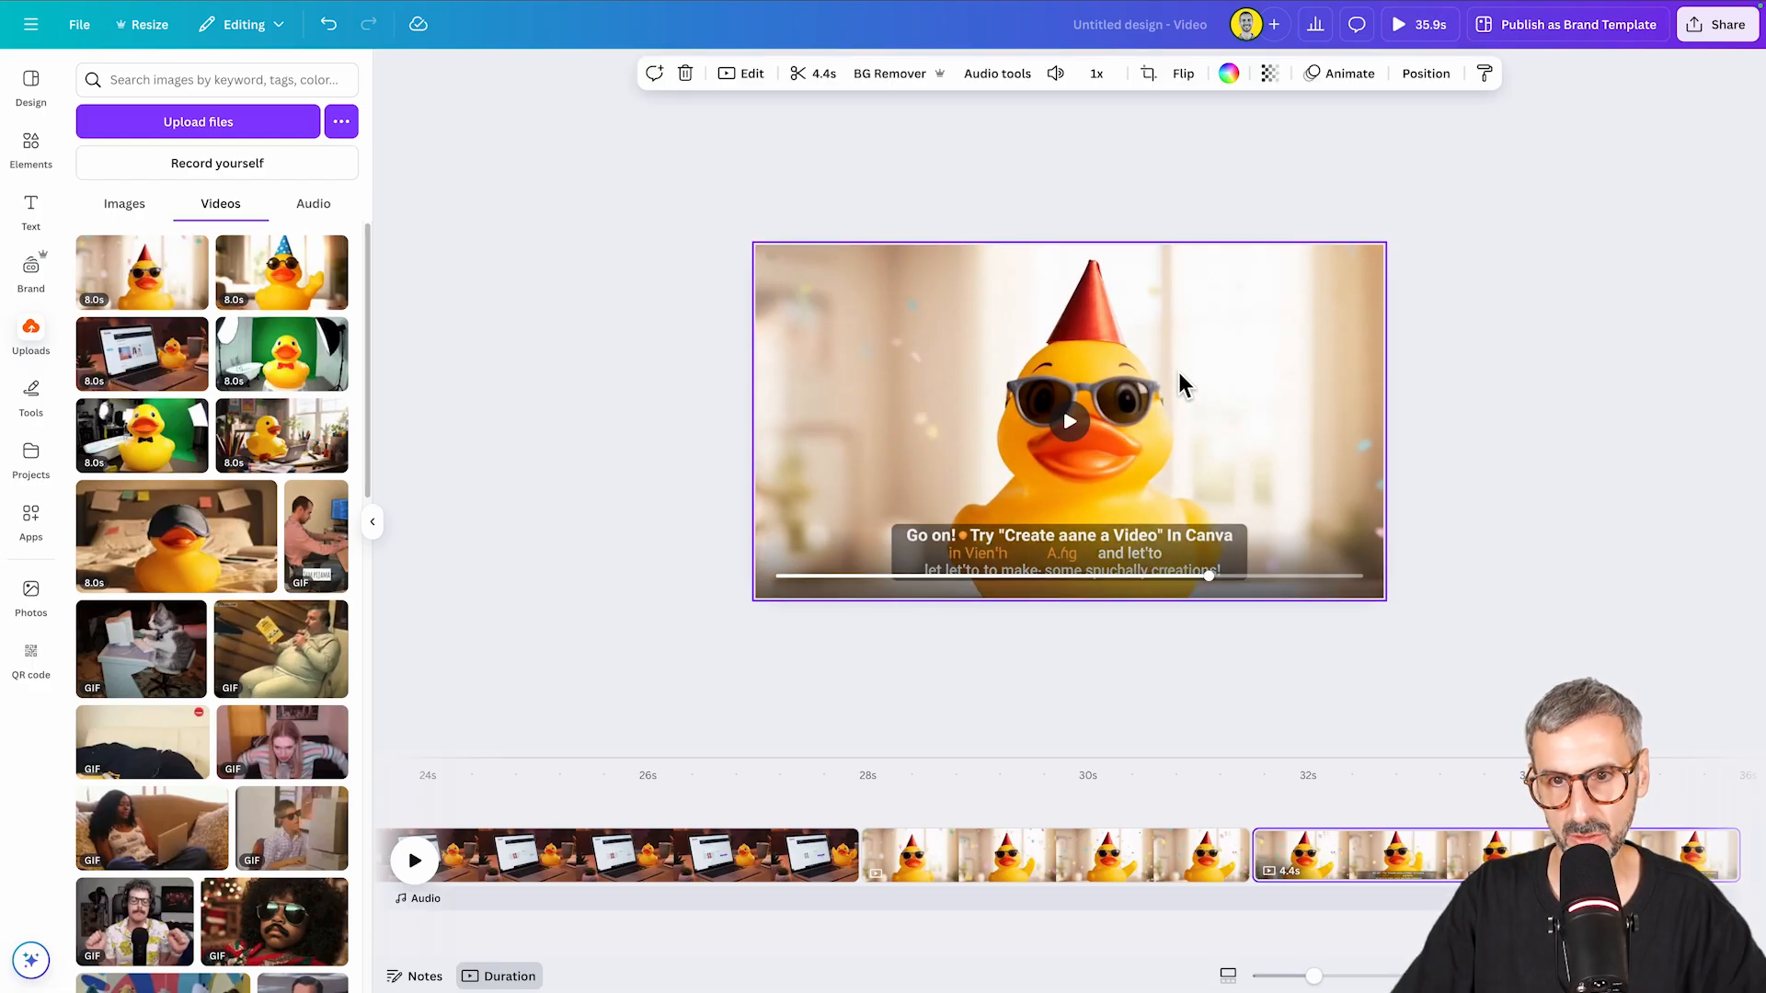
{"action": "left_click", "coordinate": [1269, 74]}
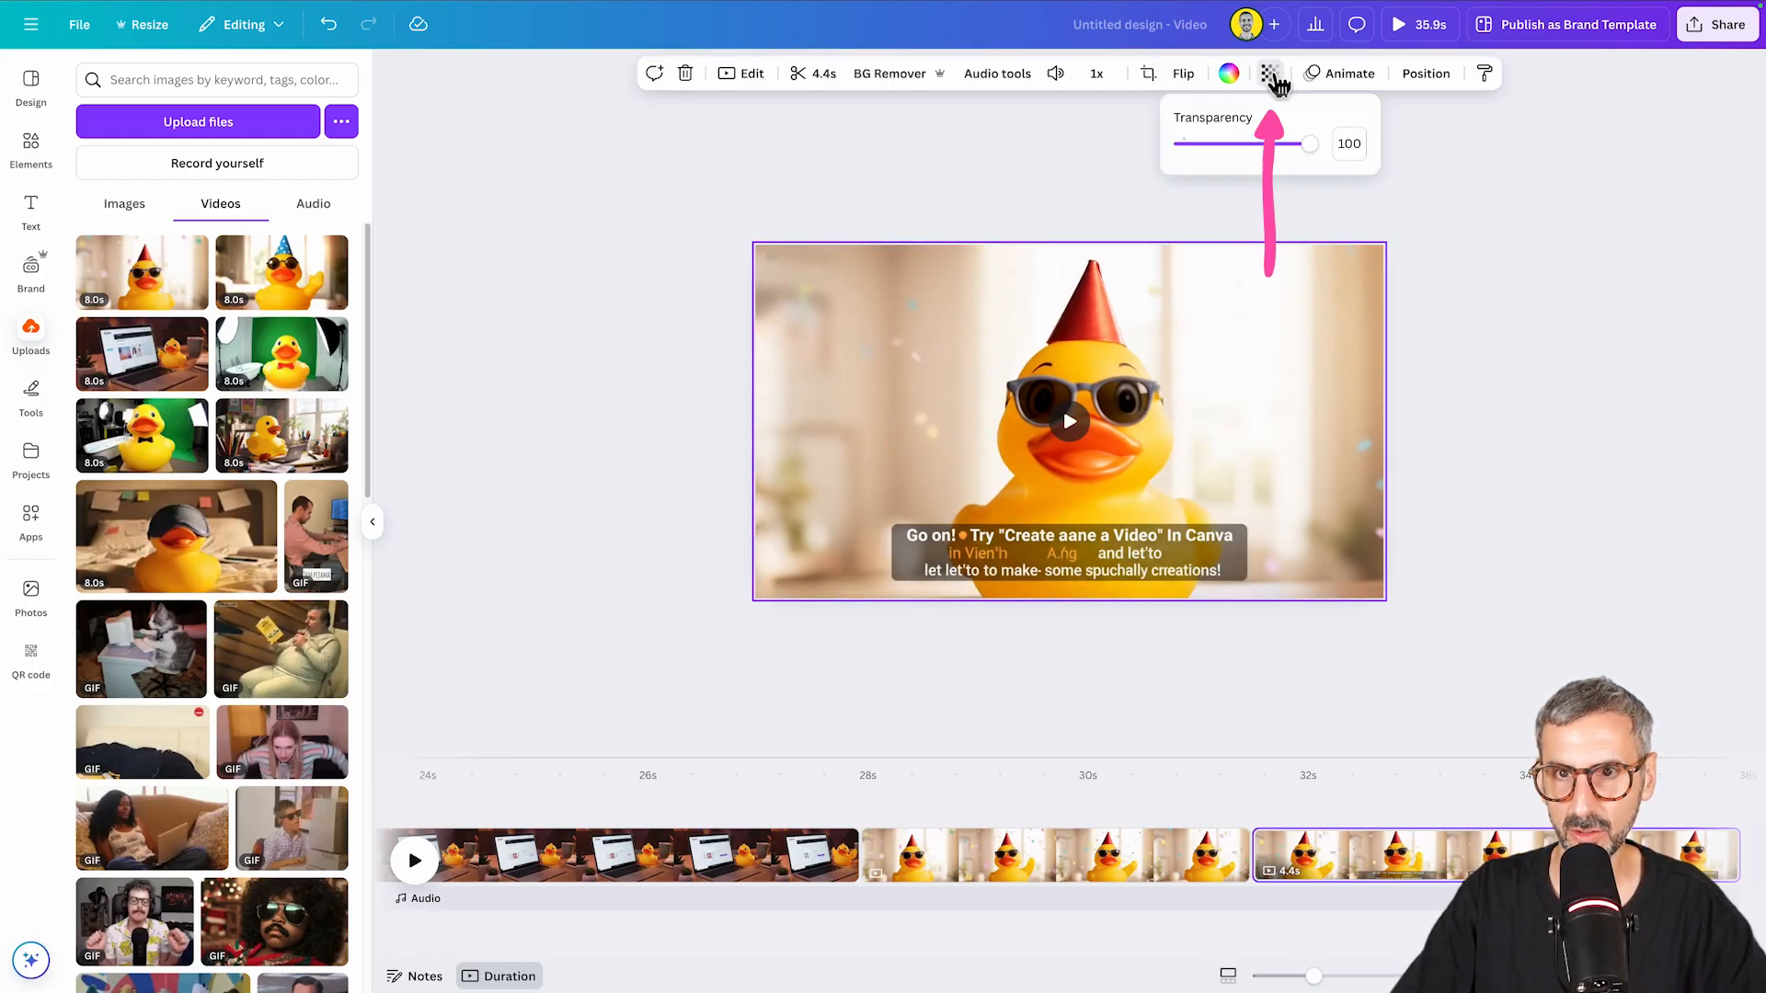
{"action": "left_click_drag", "start_coordinate": [1321, 145], "coordinate": [1207, 147]}
{"action": "left_click_drag", "start_coordinate": [1167, 213], "coordinate": [1116, 184]}
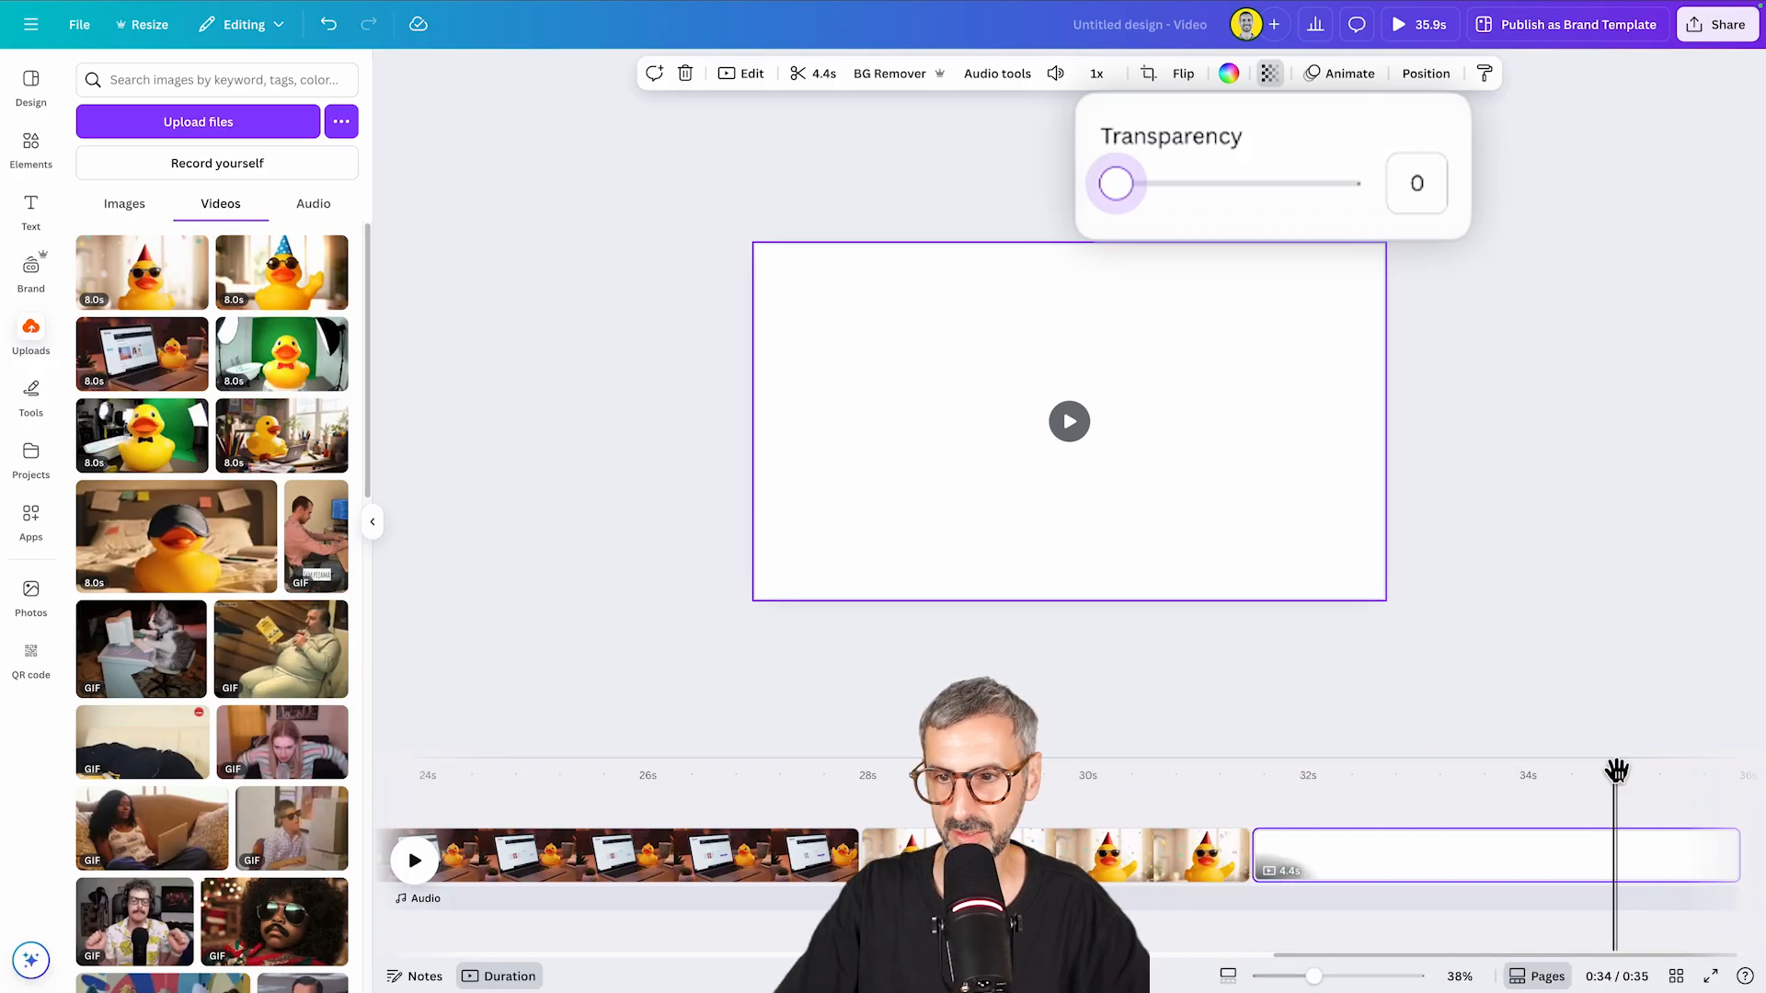
{"action": "left_click_drag", "start_coordinate": [1616, 769], "coordinate": [1407, 791]}
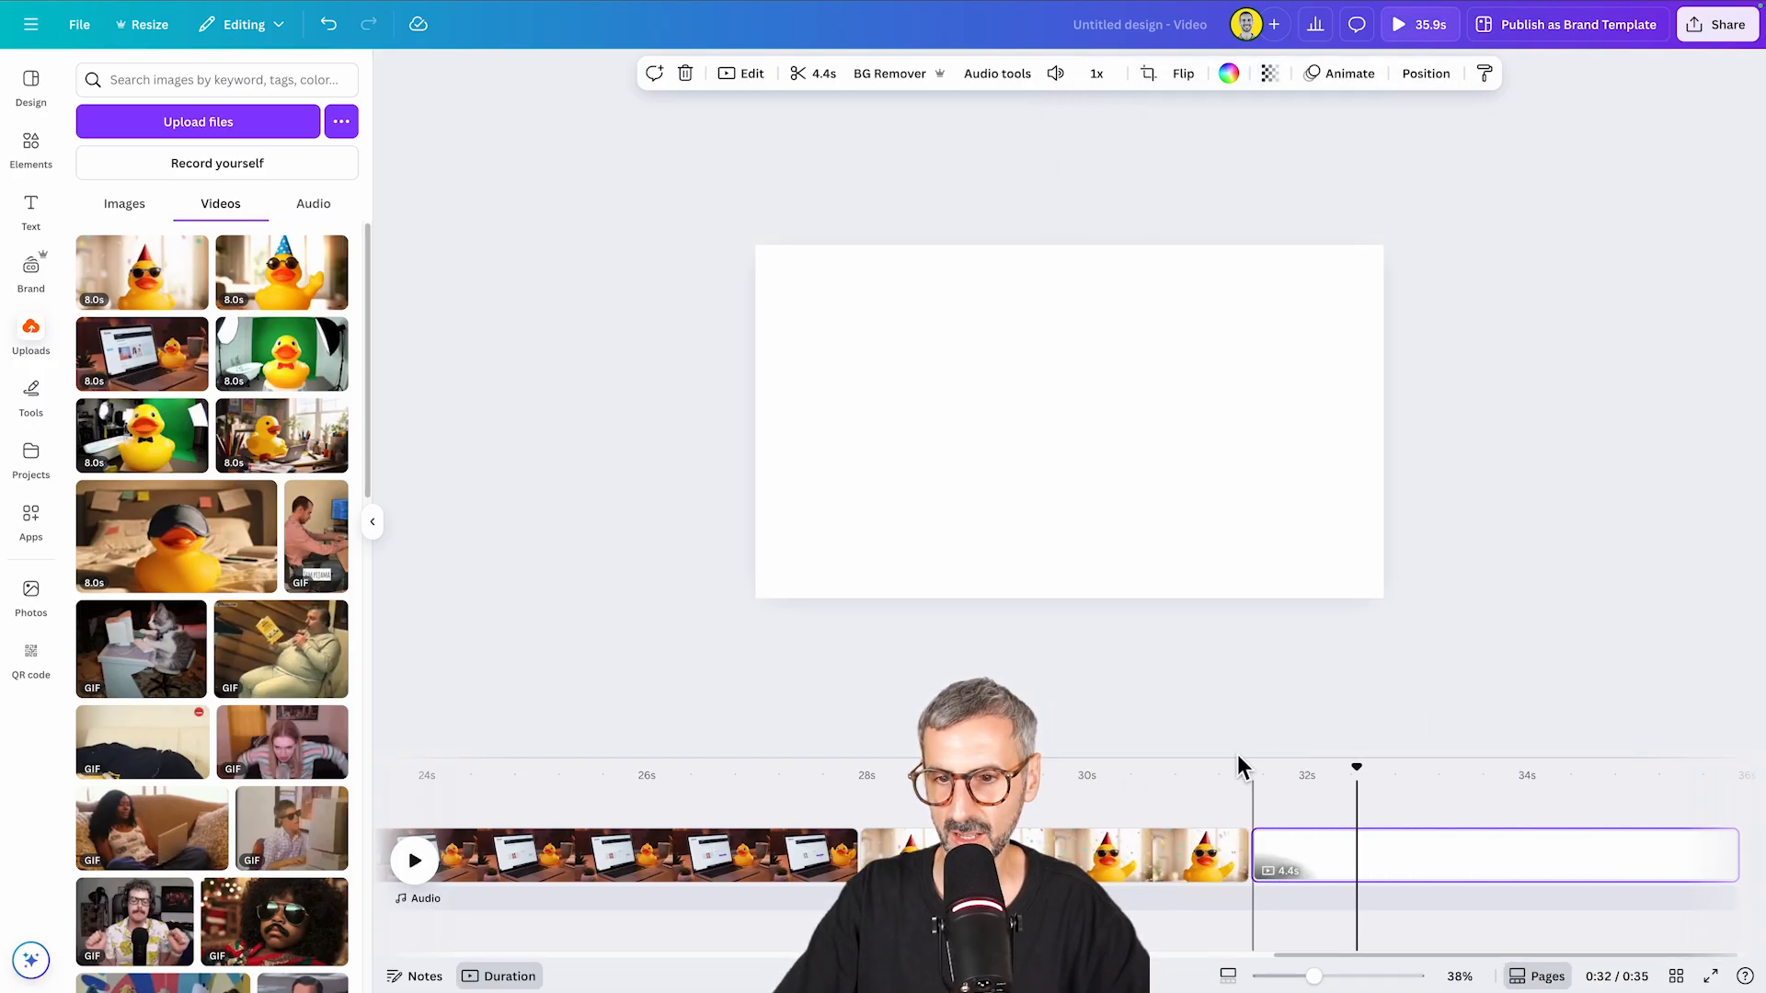
Add the larger uploaded "Create a video" button image to the last page, shrink it and centre it on the page.
{"action": "left_click", "coordinate": [37, 335]}
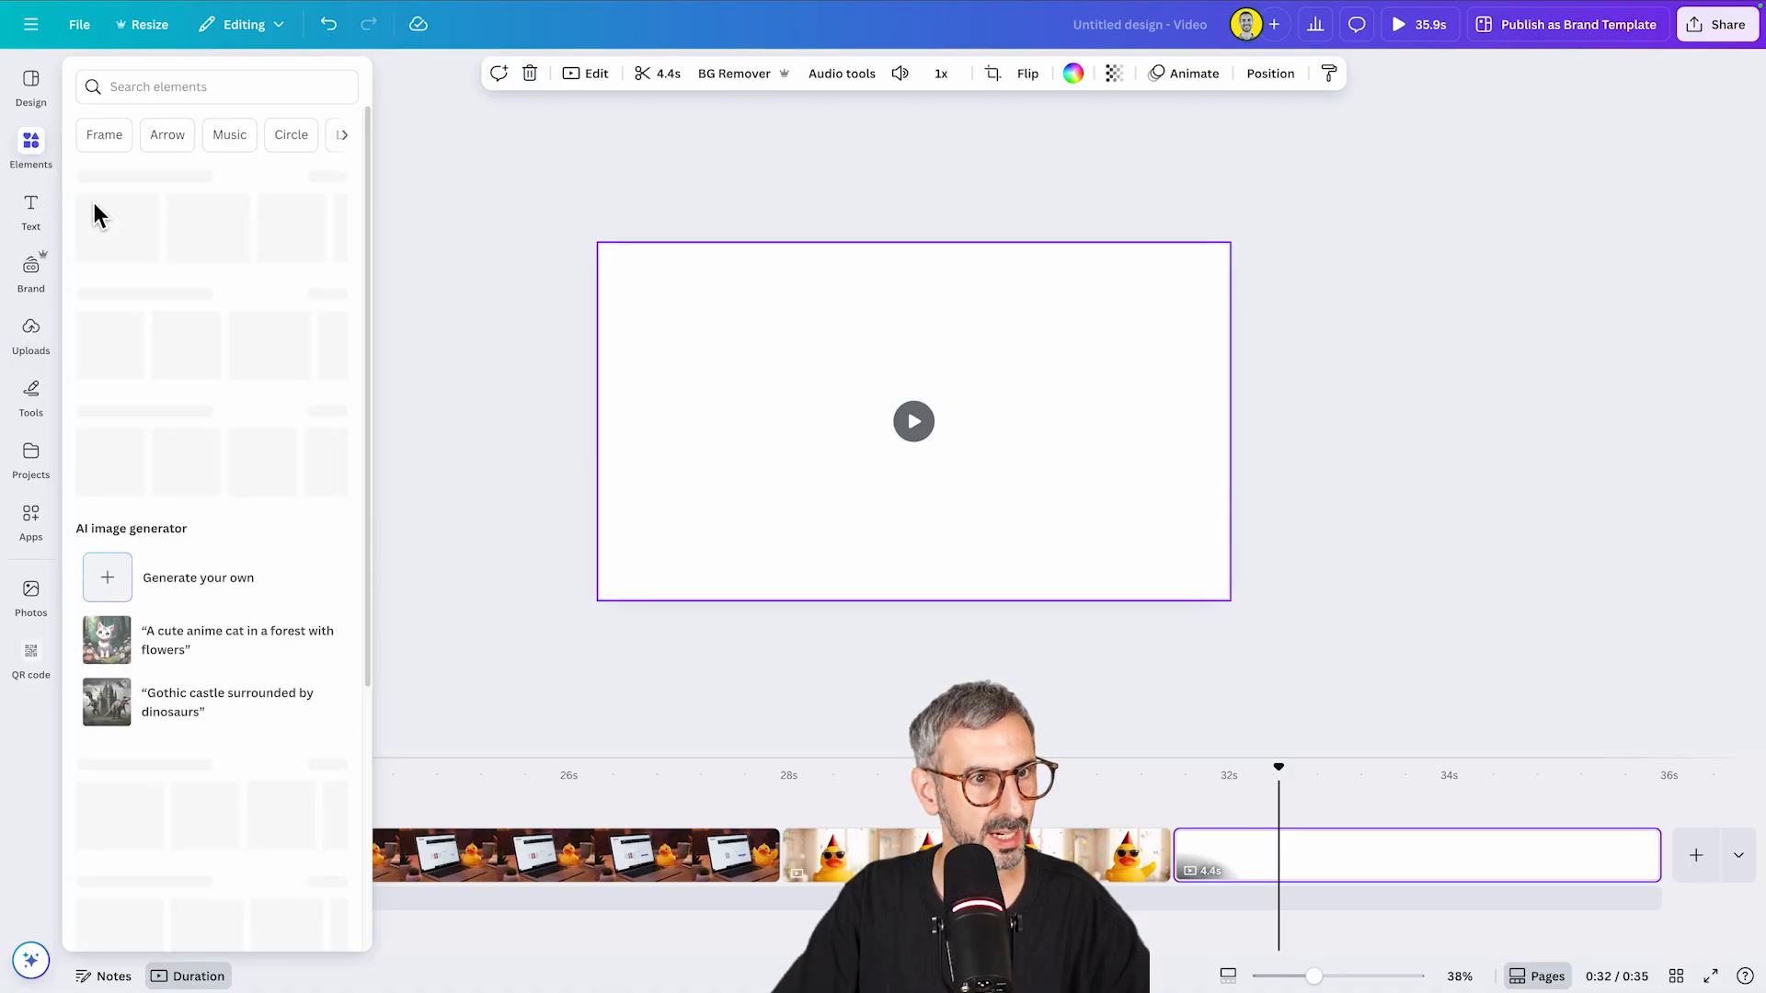
{"action": "left_click", "coordinate": [35, 158]}
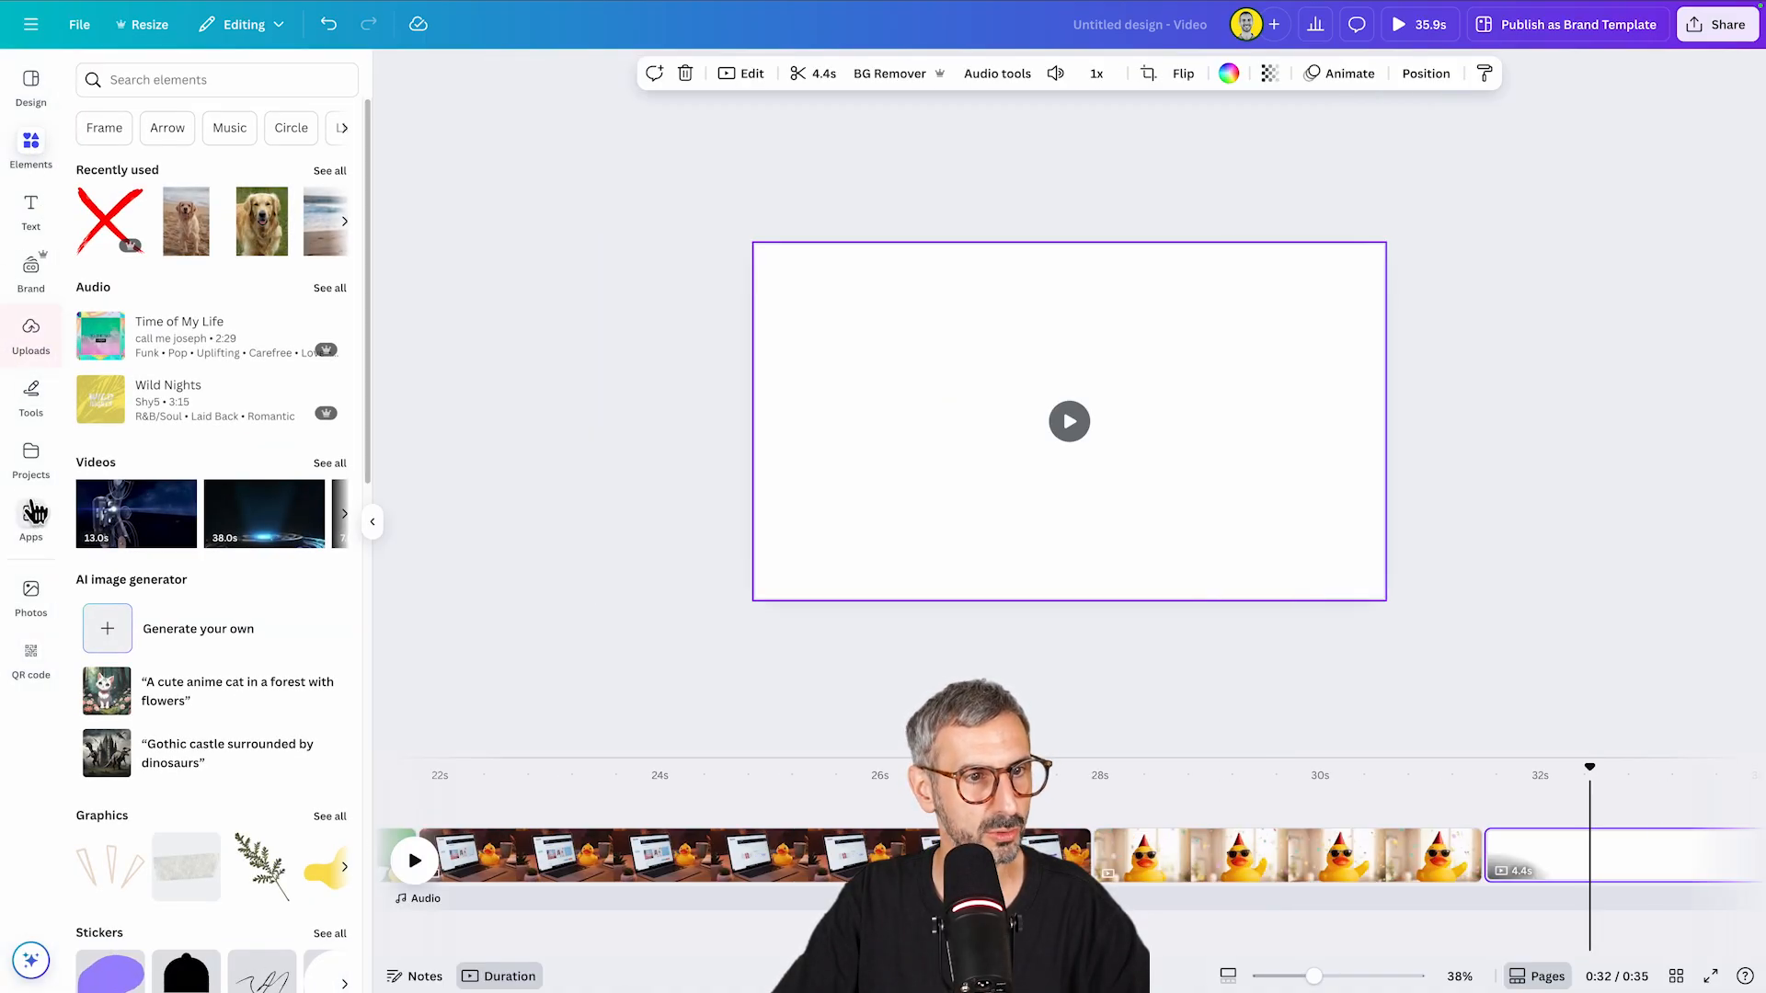
{"action": "left_click", "coordinate": [33, 340]}
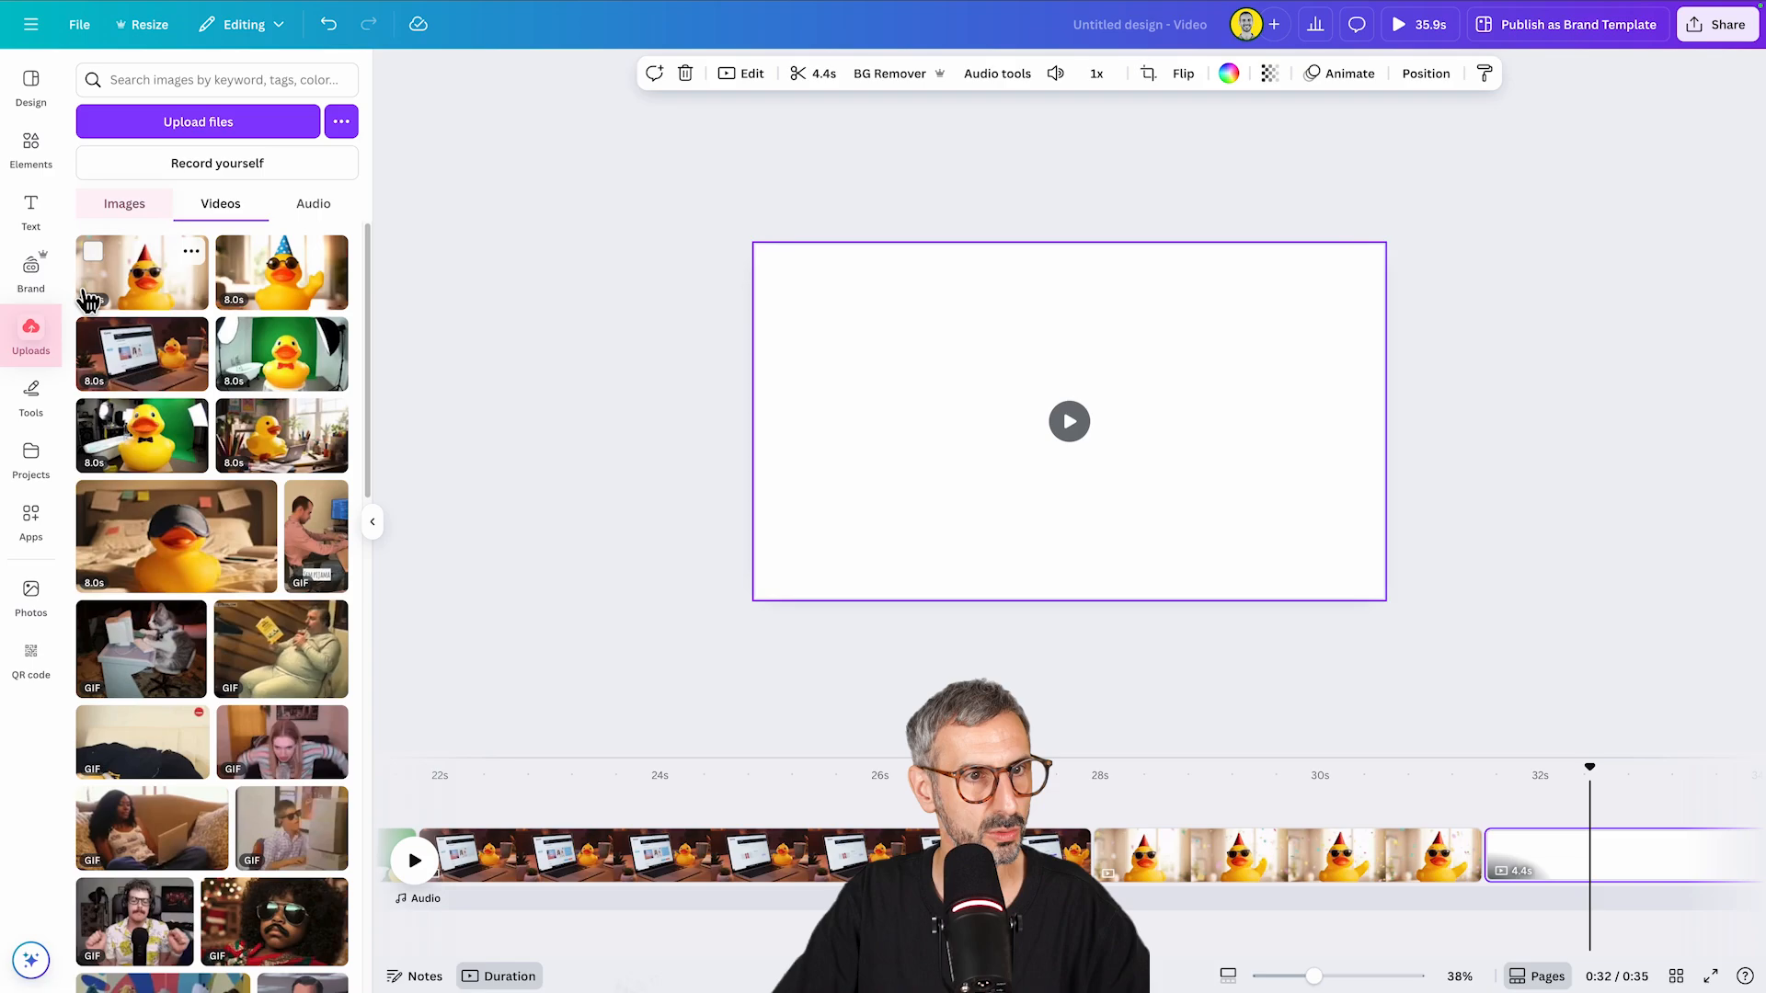
{"action": "left_click", "coordinate": [135, 213]}
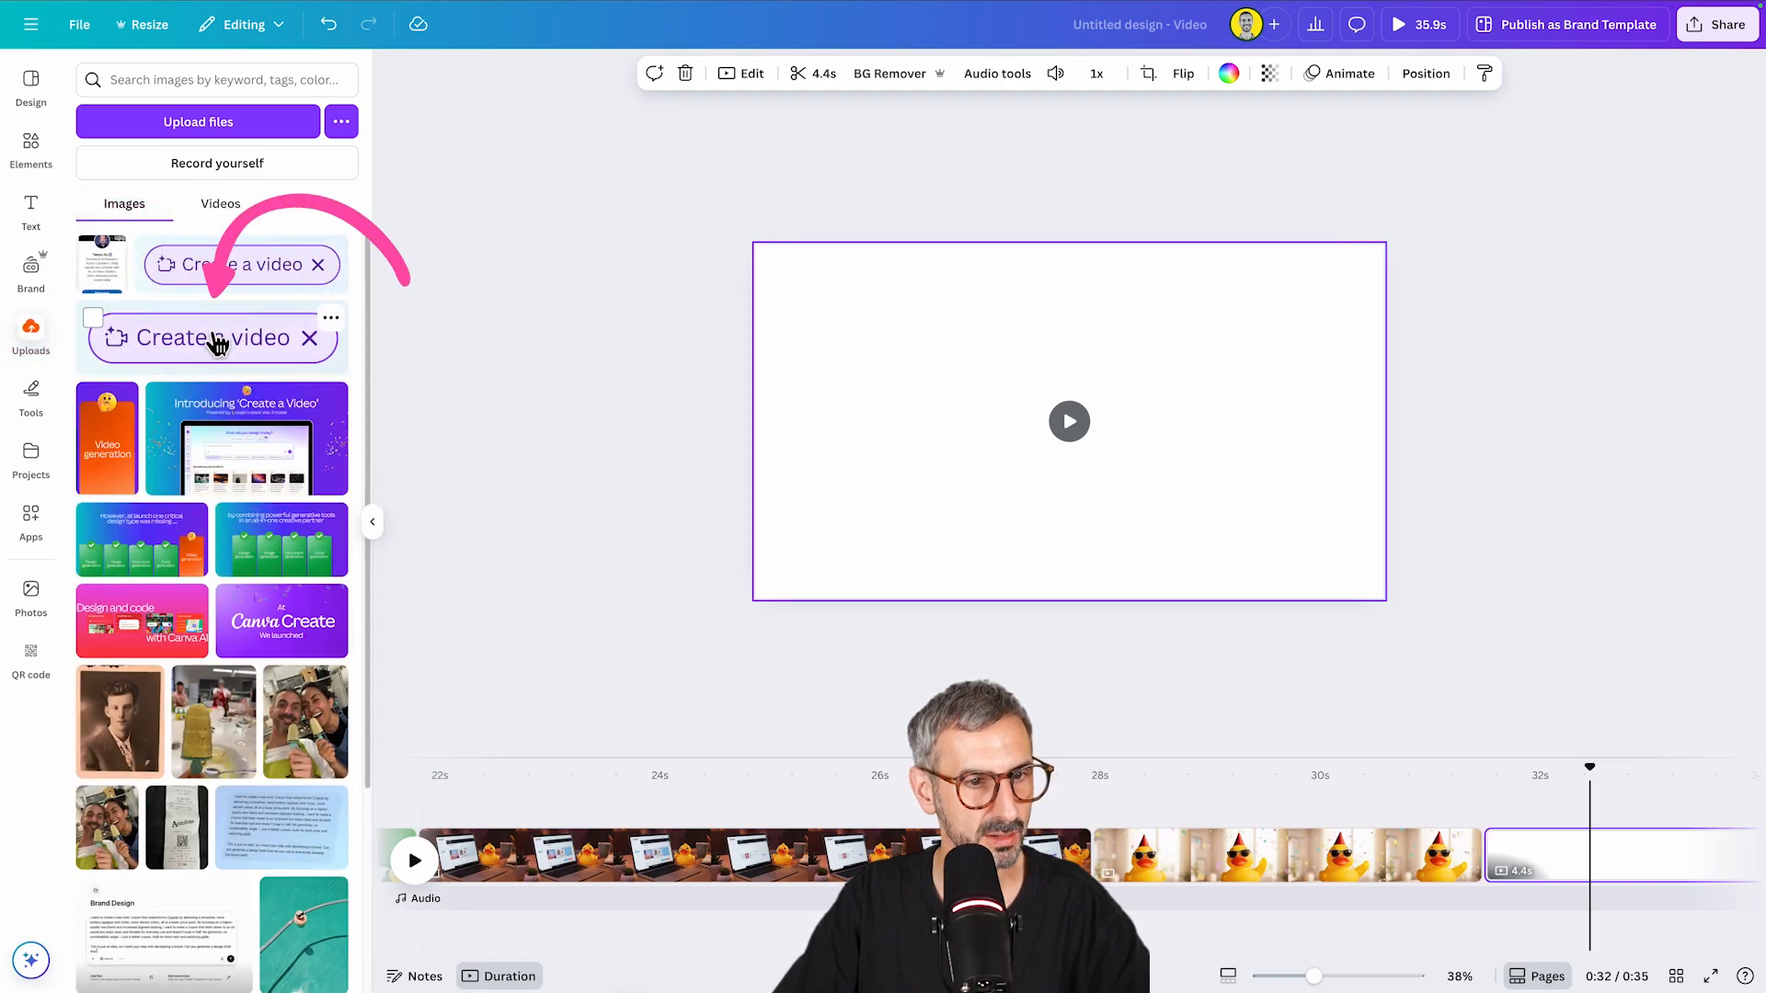
{"action": "left_click", "coordinate": [291, 344]}
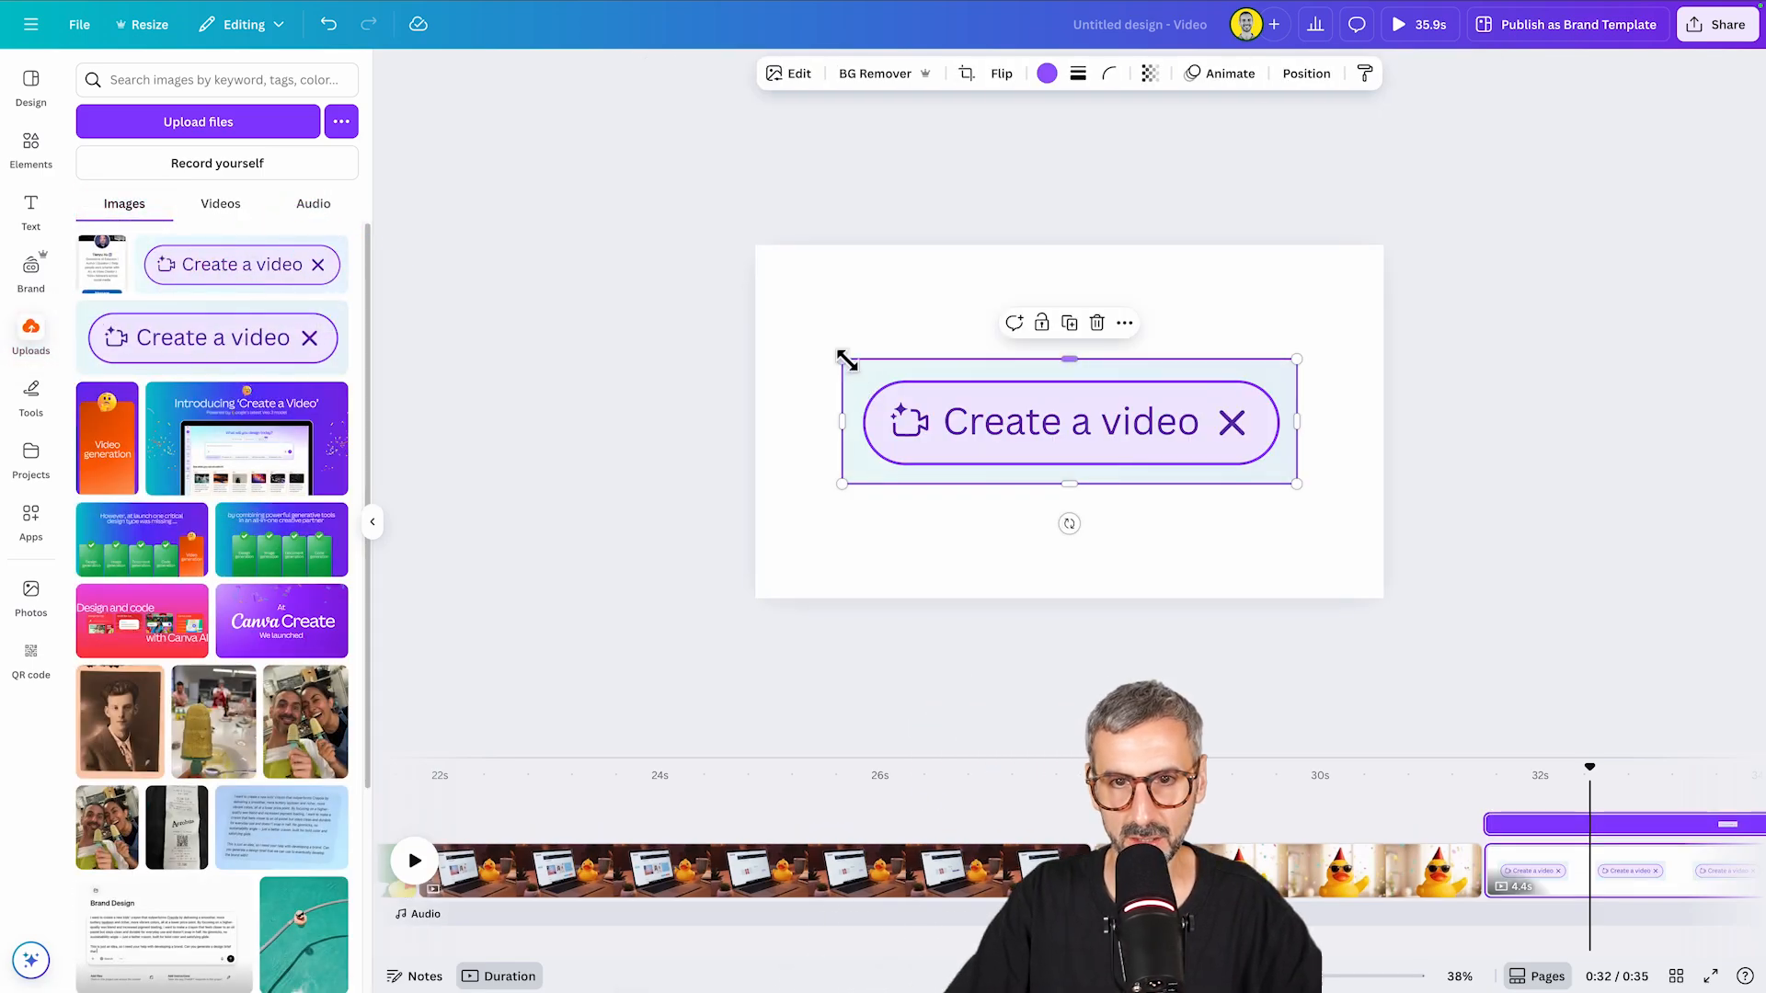
{"action": "left_click_drag", "start_coordinate": [840, 358], "coordinate": [938, 394]}
{"action": "left_click_drag", "start_coordinate": [1063, 399], "coordinate": [1012, 378]}
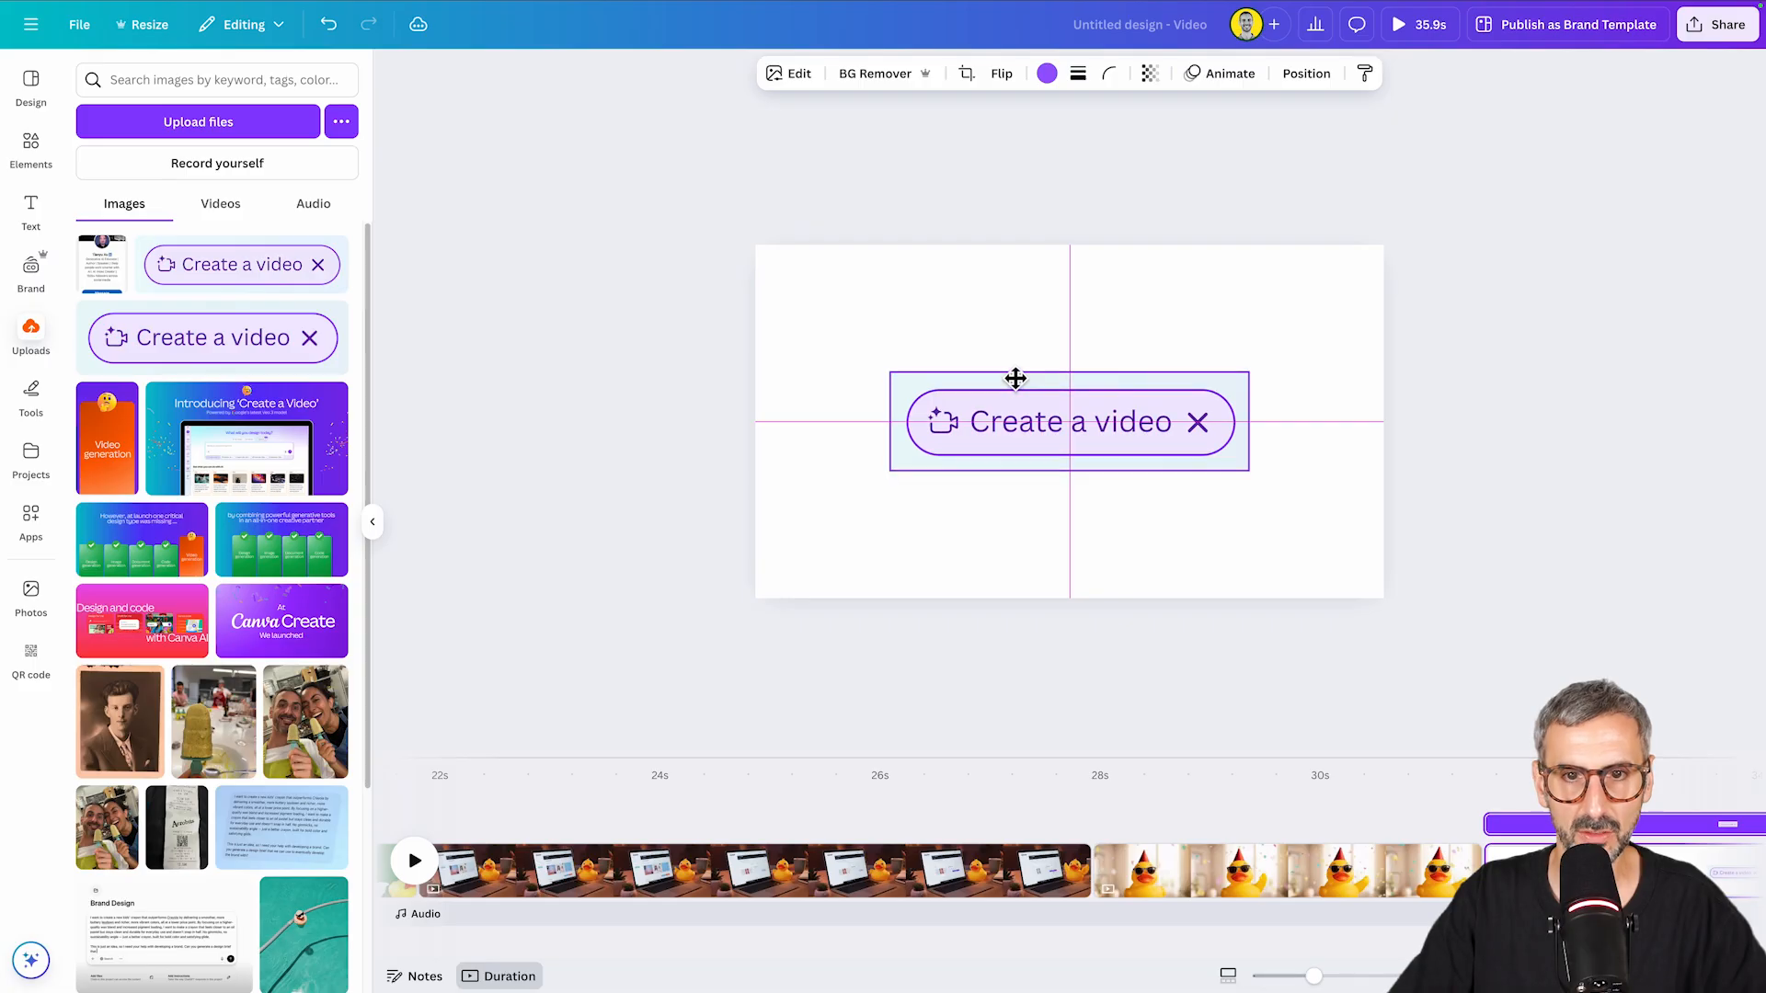
Match the last page's background to the light blue around the "Create a video" button by sampling that colour from the image.
{"action": "left_click", "coordinate": [942, 307]}
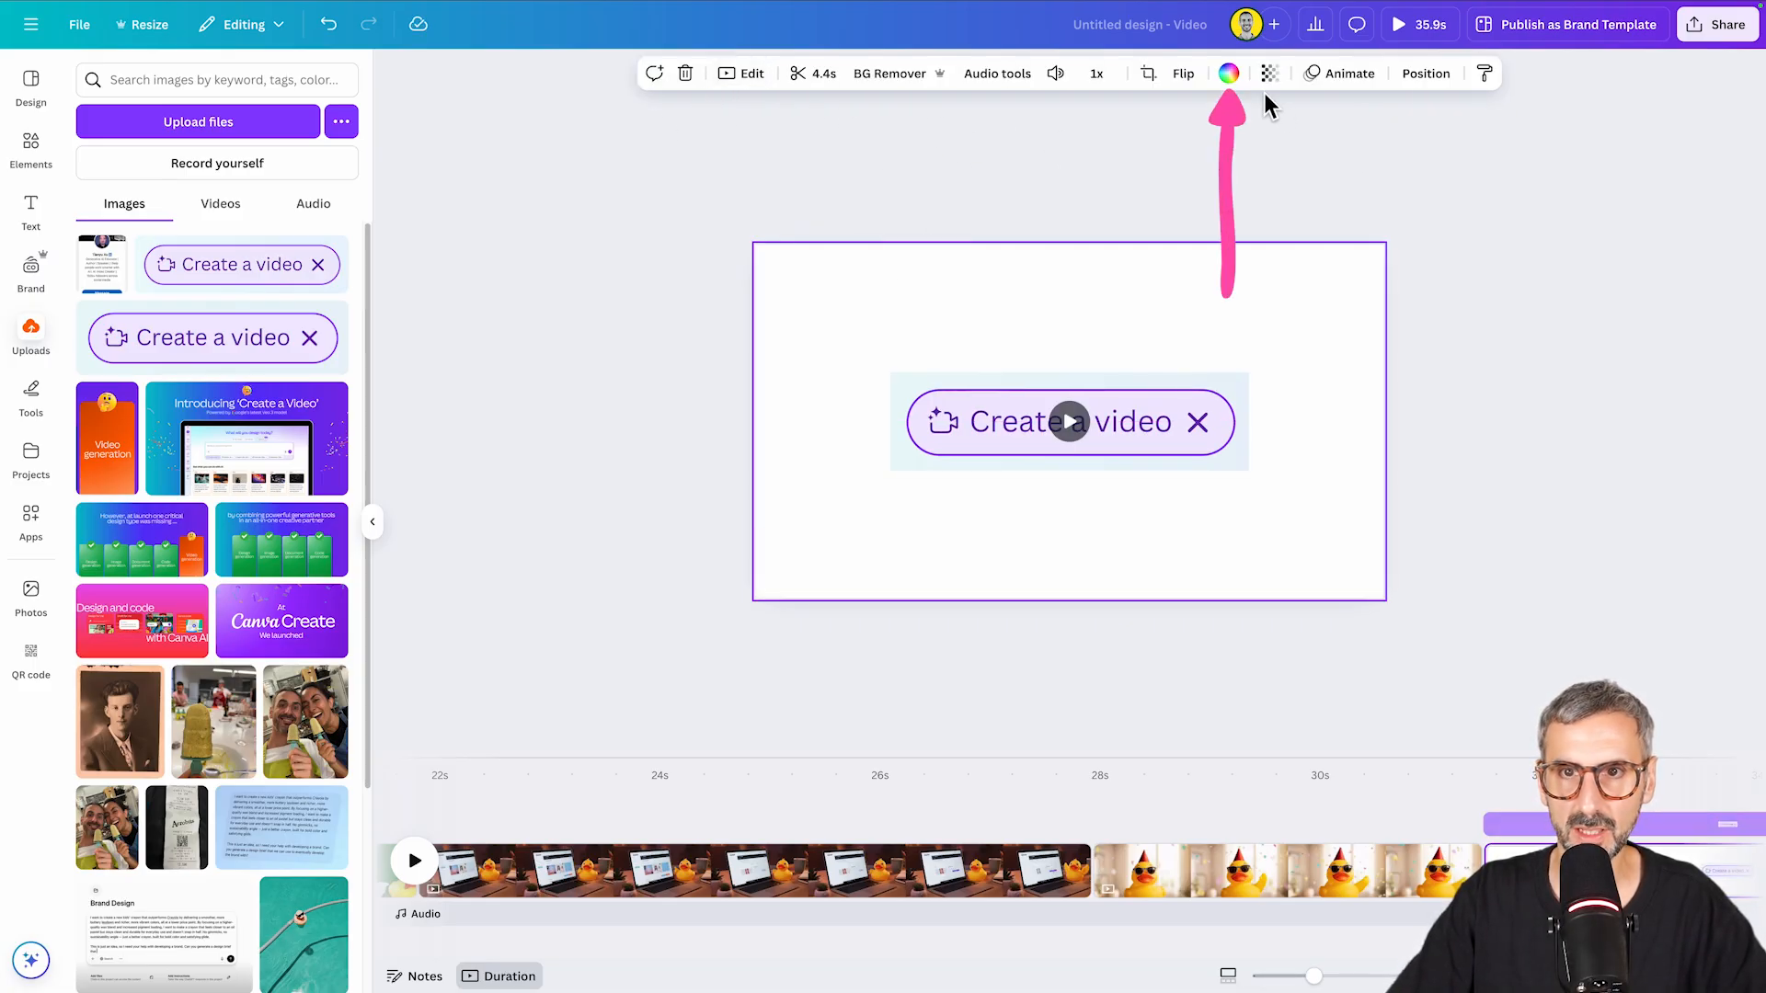
{"action": "left_click", "coordinate": [1229, 74]}
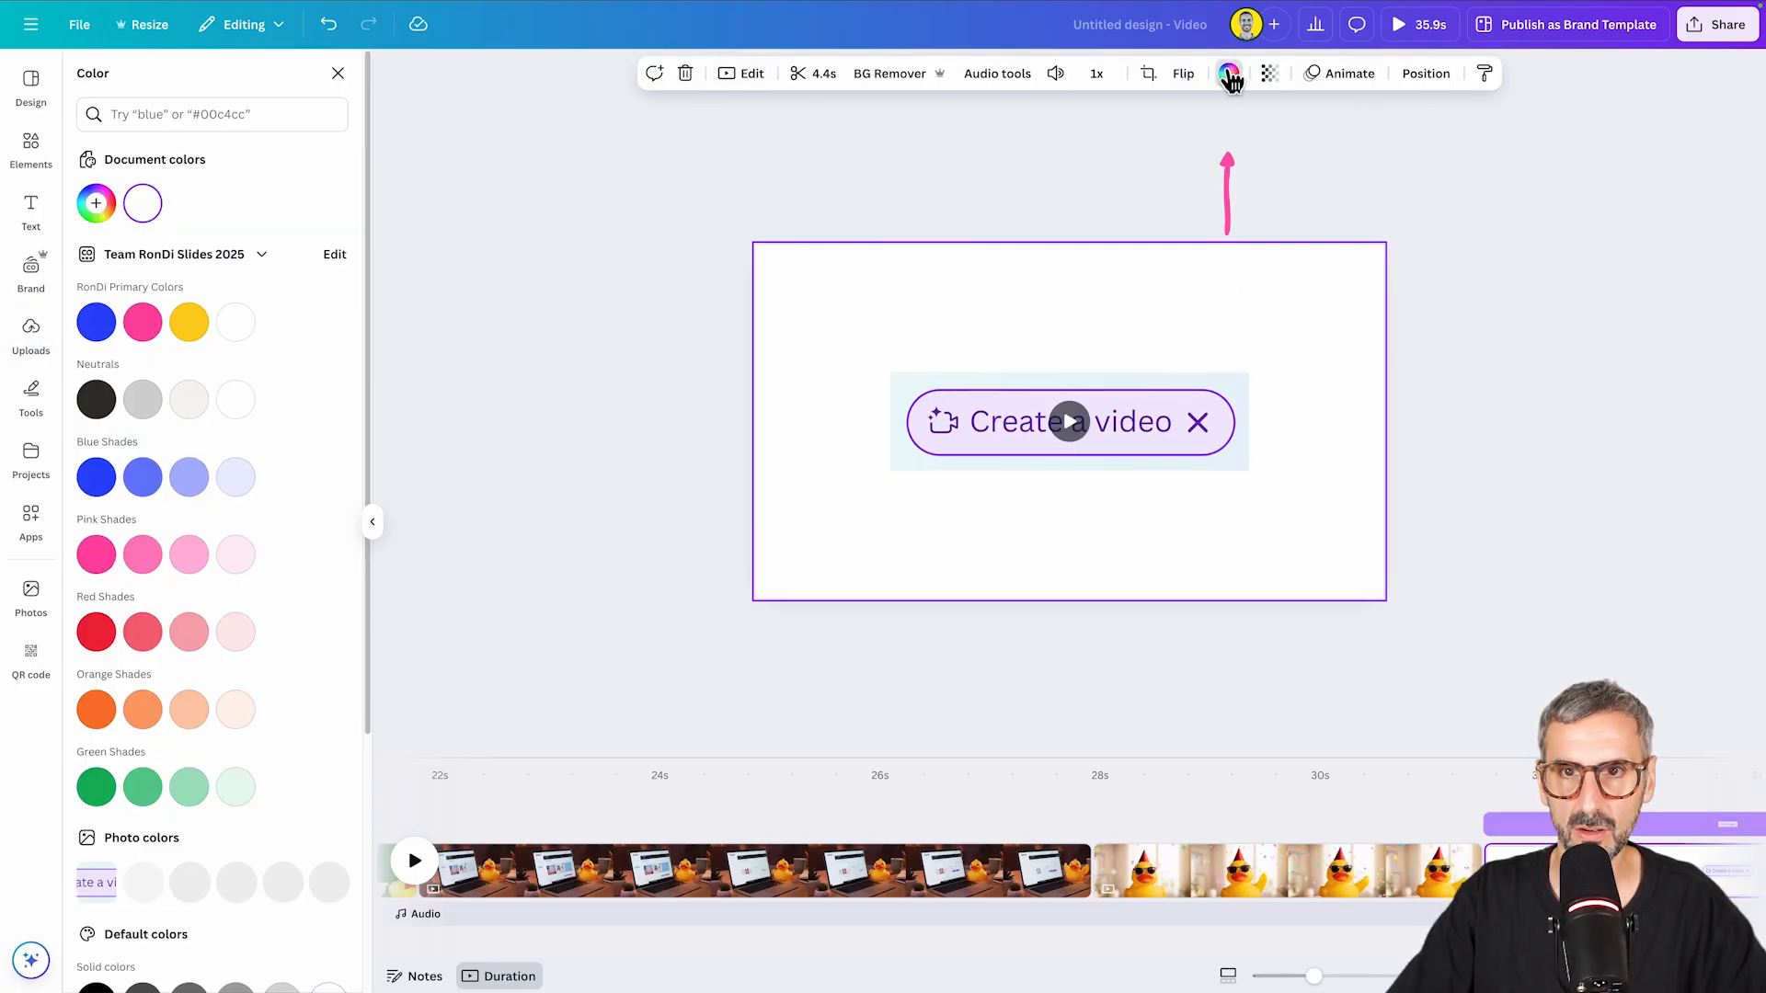
{"action": "left_click", "coordinate": [95, 204]}
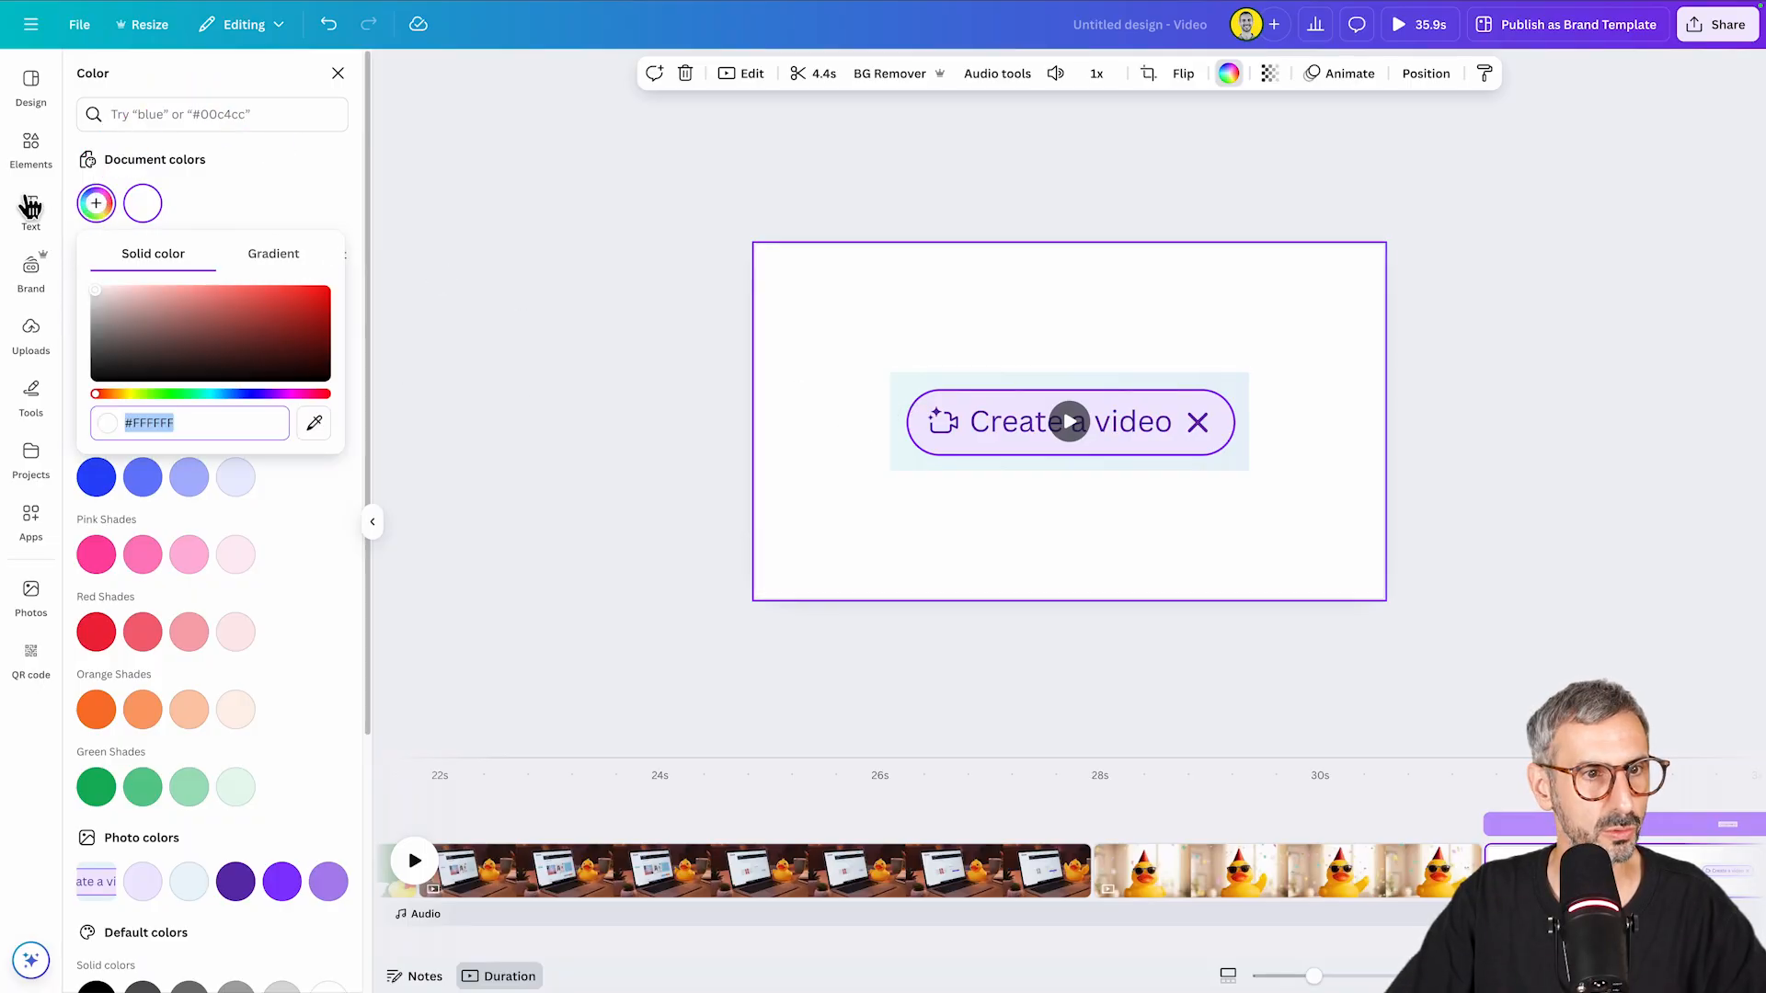
{"action": "left_click", "coordinate": [313, 425]}
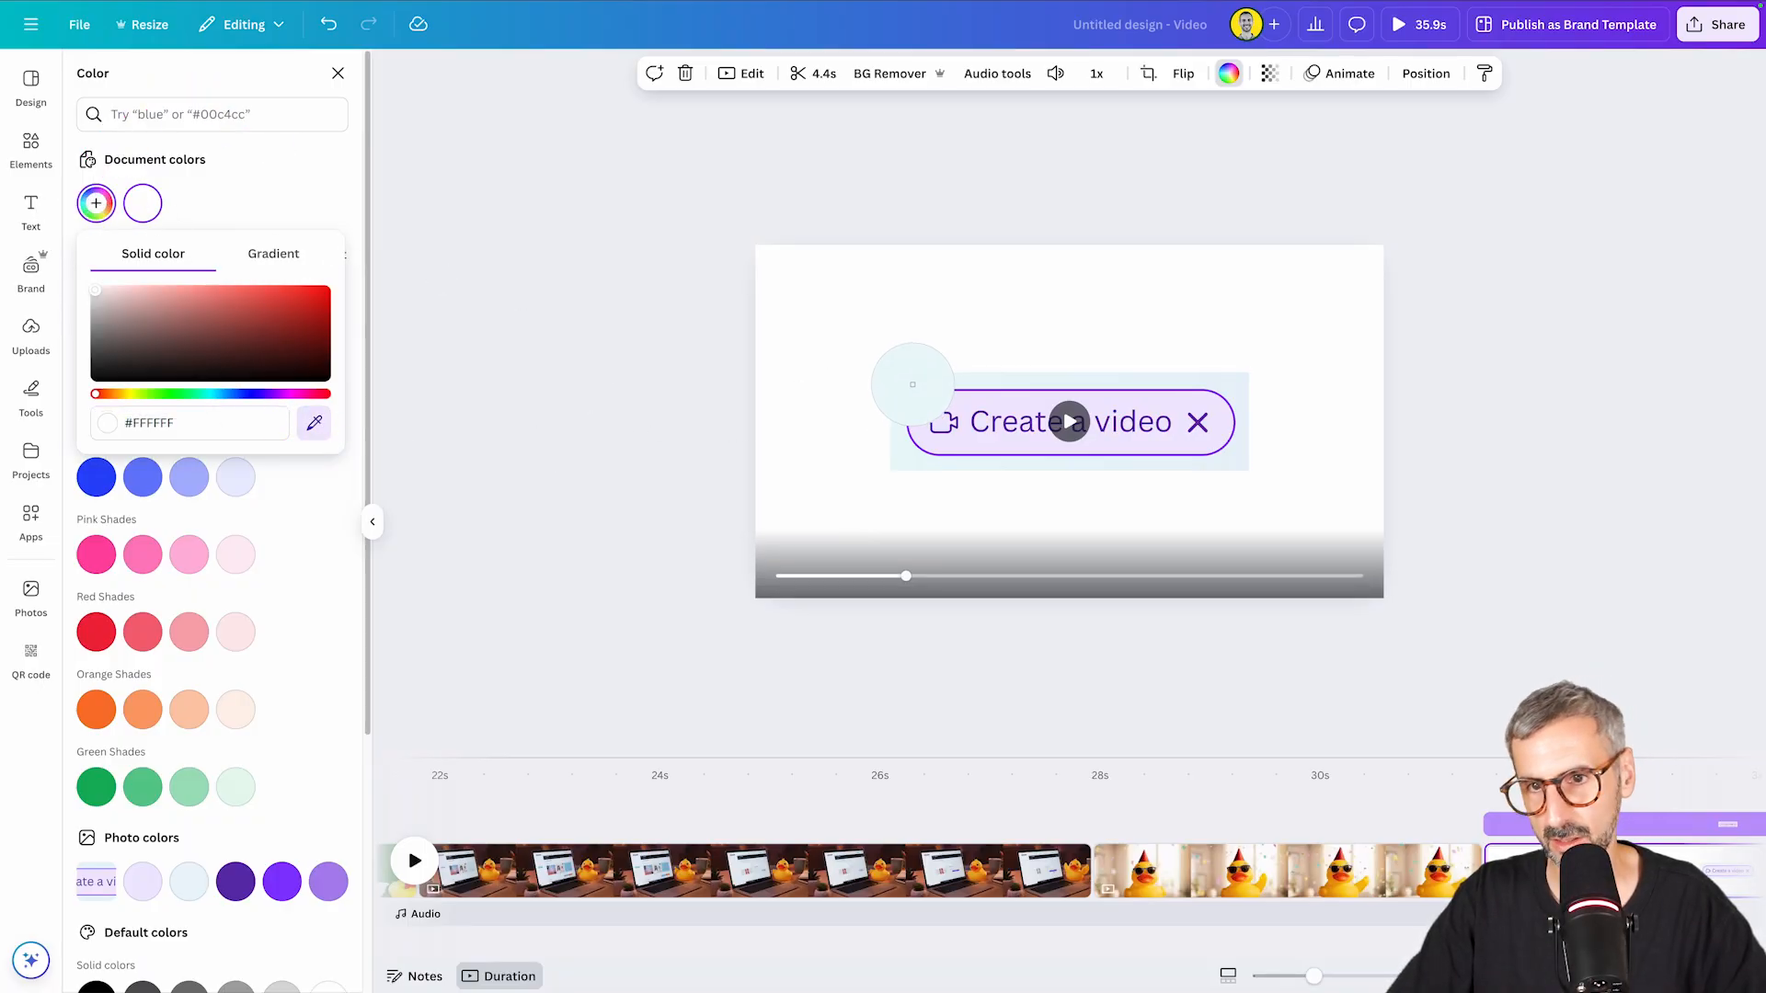
{"action": "left_click", "coordinate": [907, 383]}
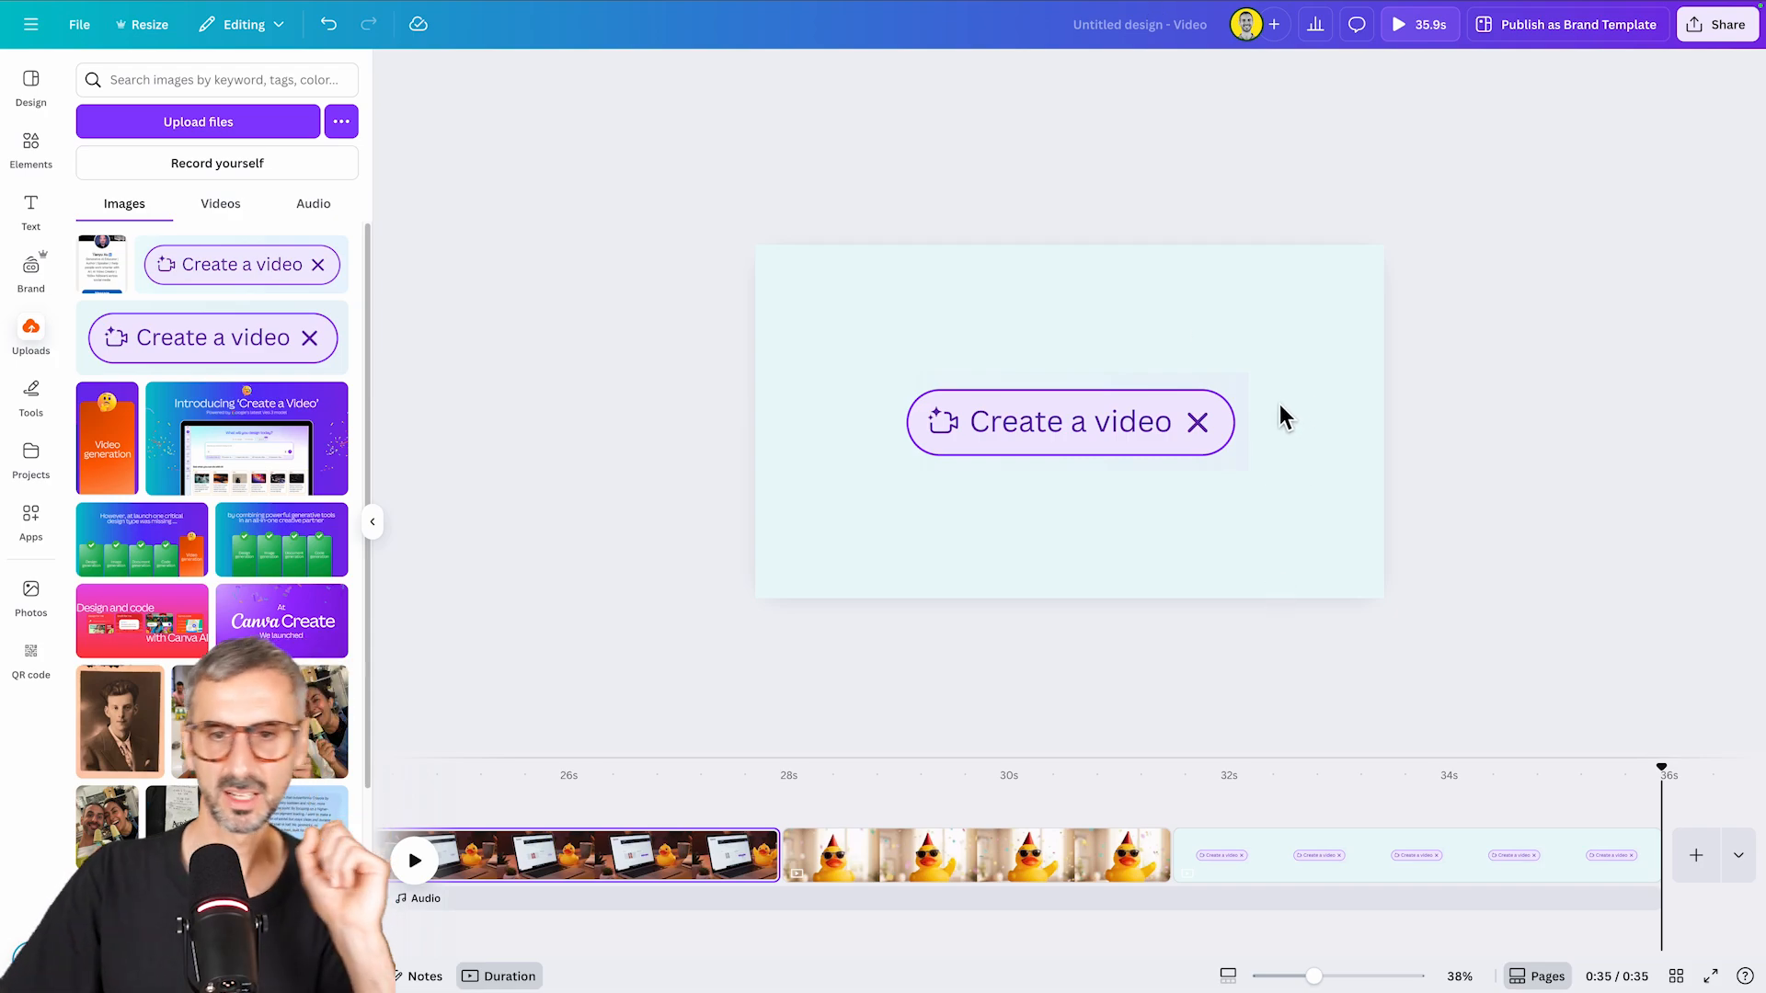
Select the "Create a video" button image on the last page and move the playhead back to about 32.1 s.
{"action": "left_click", "coordinate": [1208, 443]}
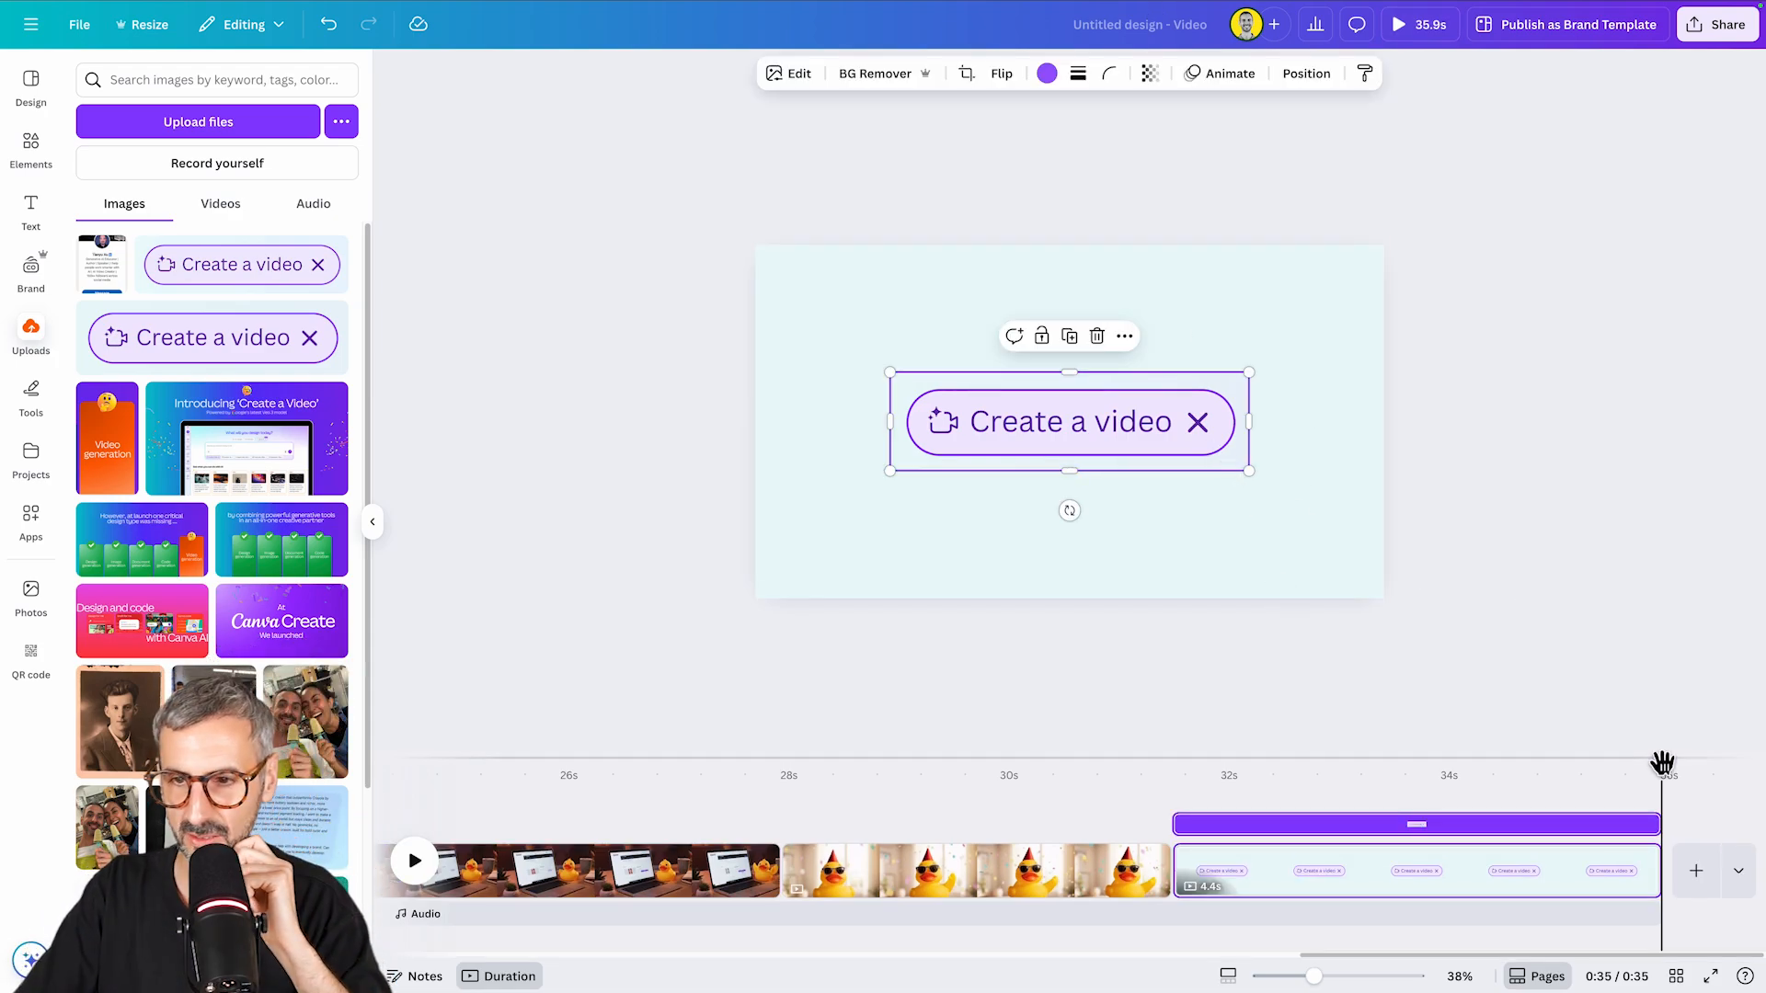
{"action": "left_click_drag", "start_coordinate": [1663, 762], "coordinate": [1594, 771]}
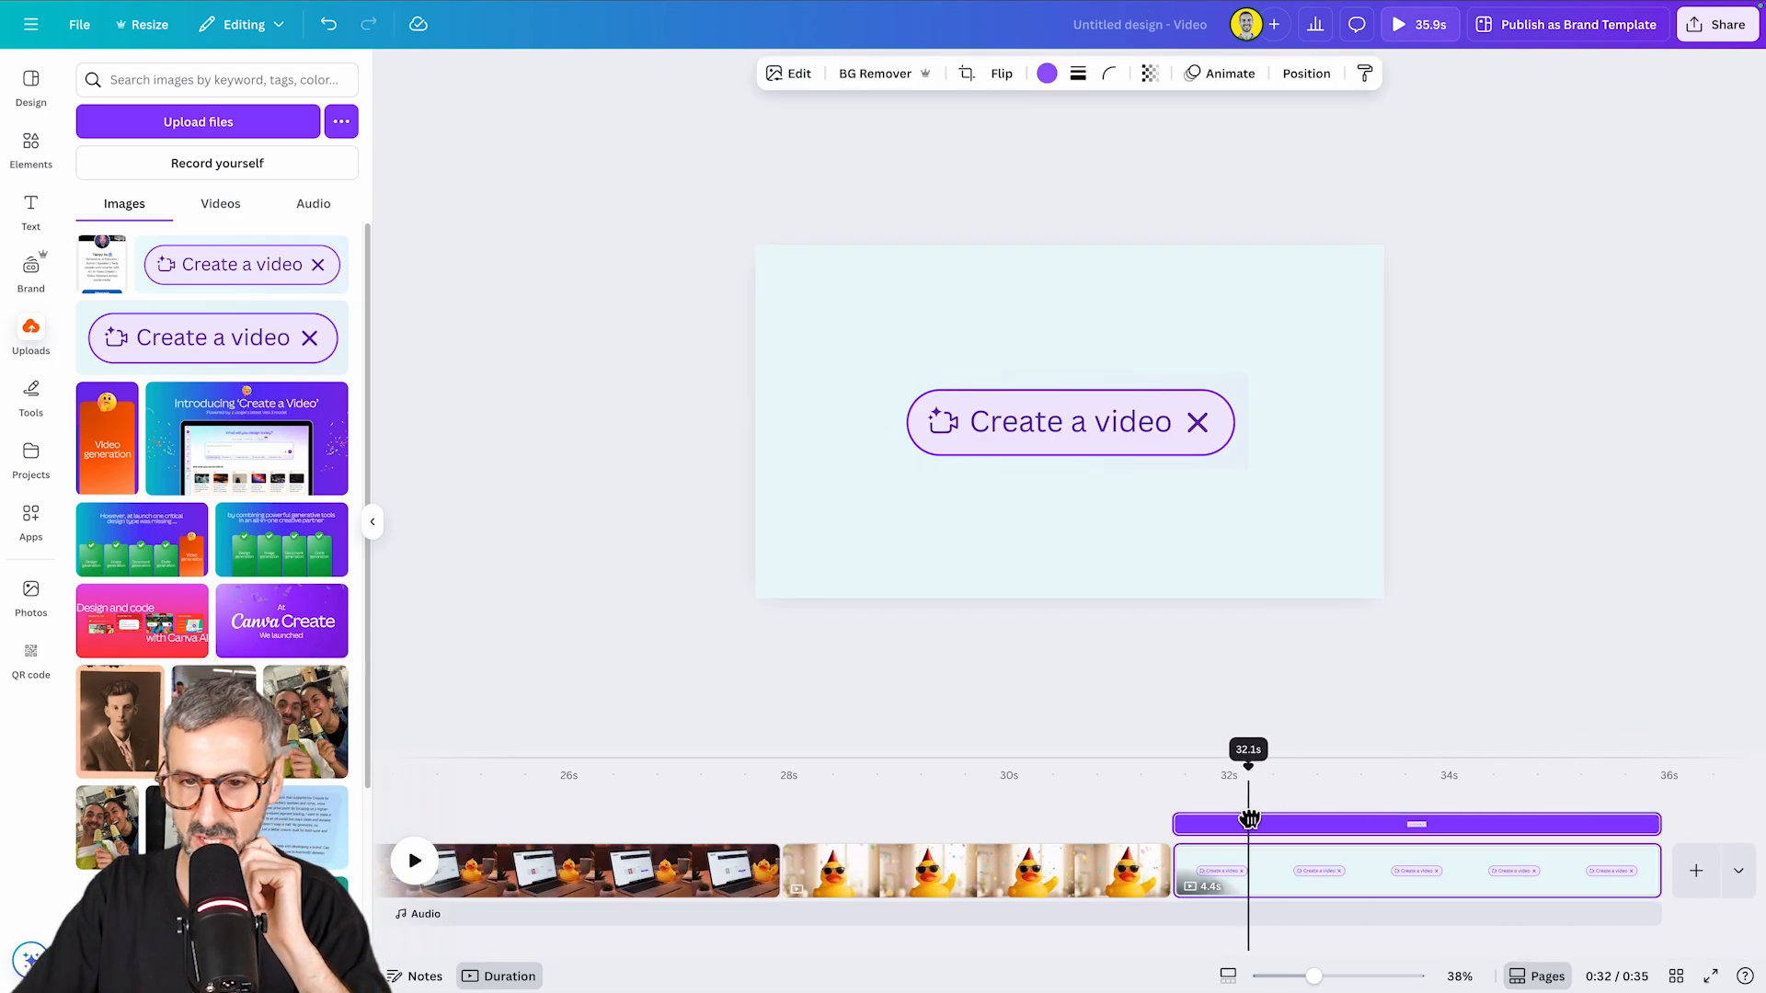